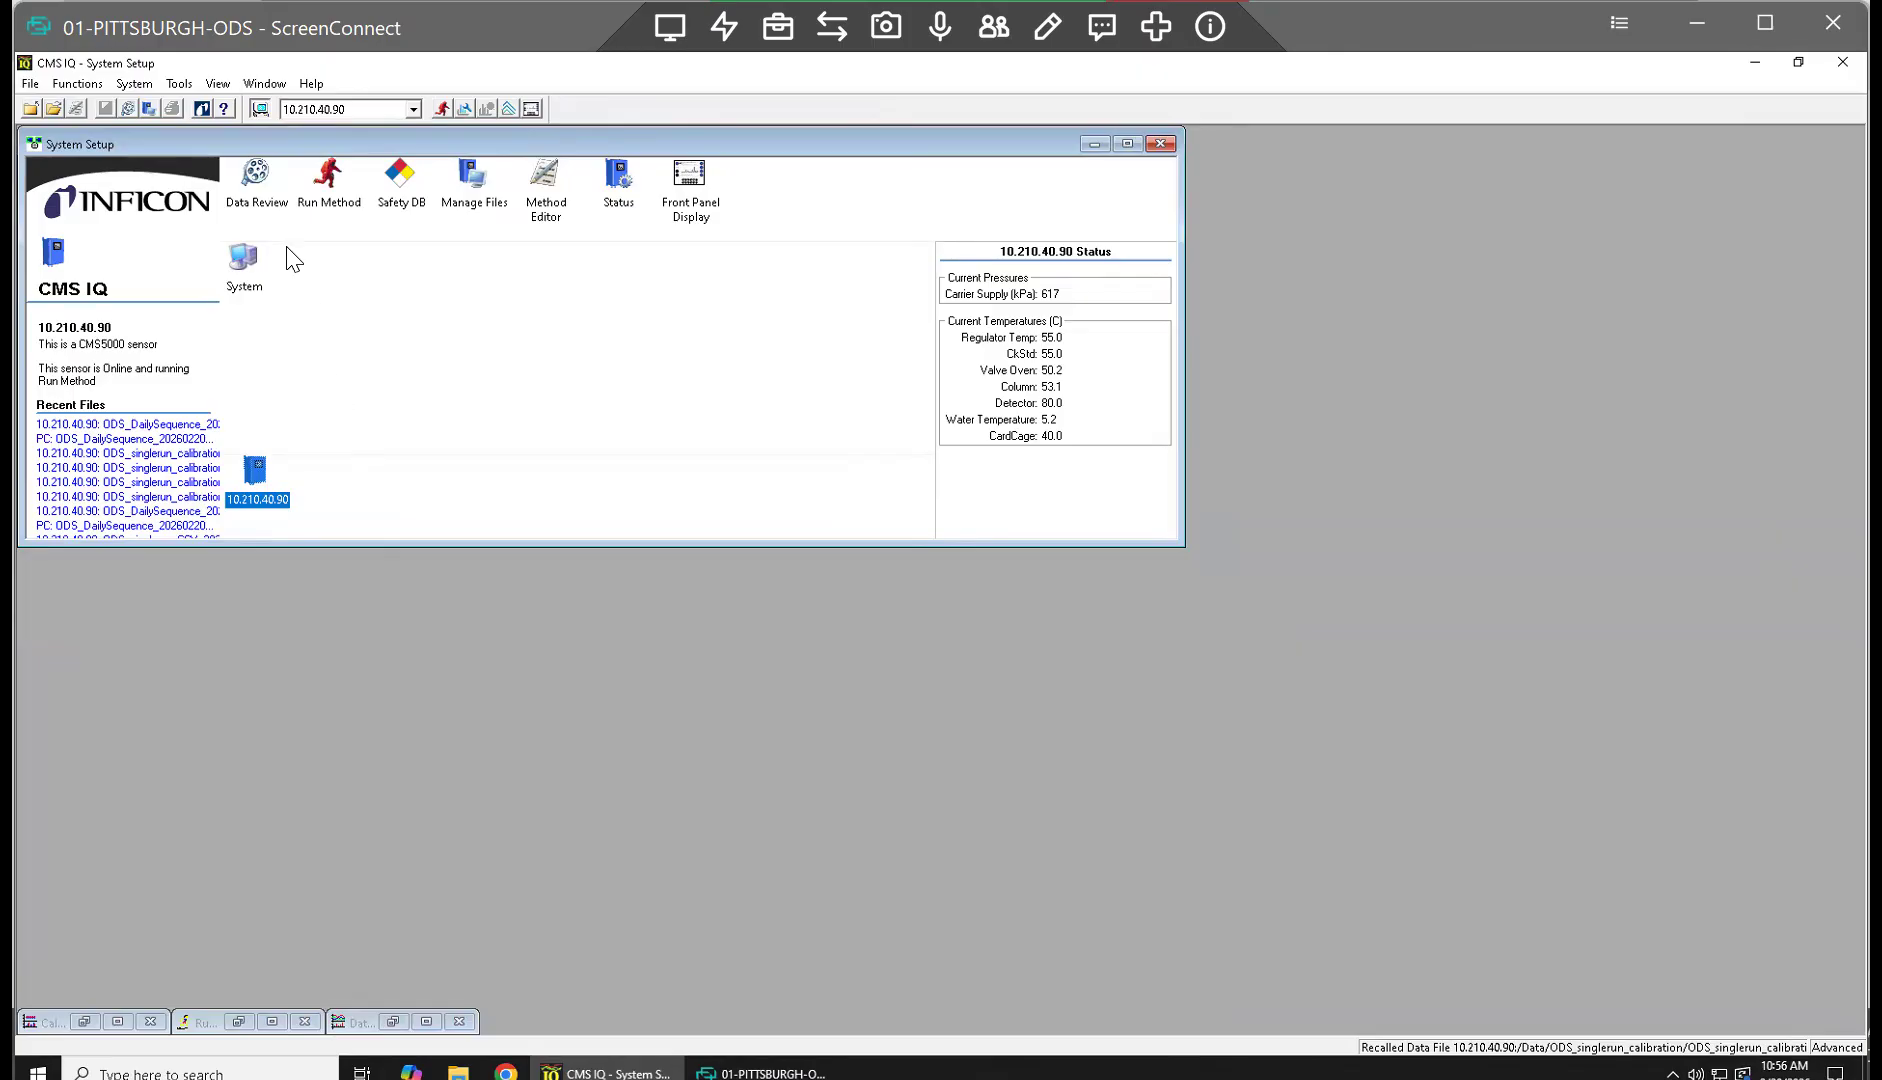
# Step: View the sensor's data folders in Data Review, and try Run Method from the sensor's properties without aborting the running method
pyautogui.doubleClick(262, 192)
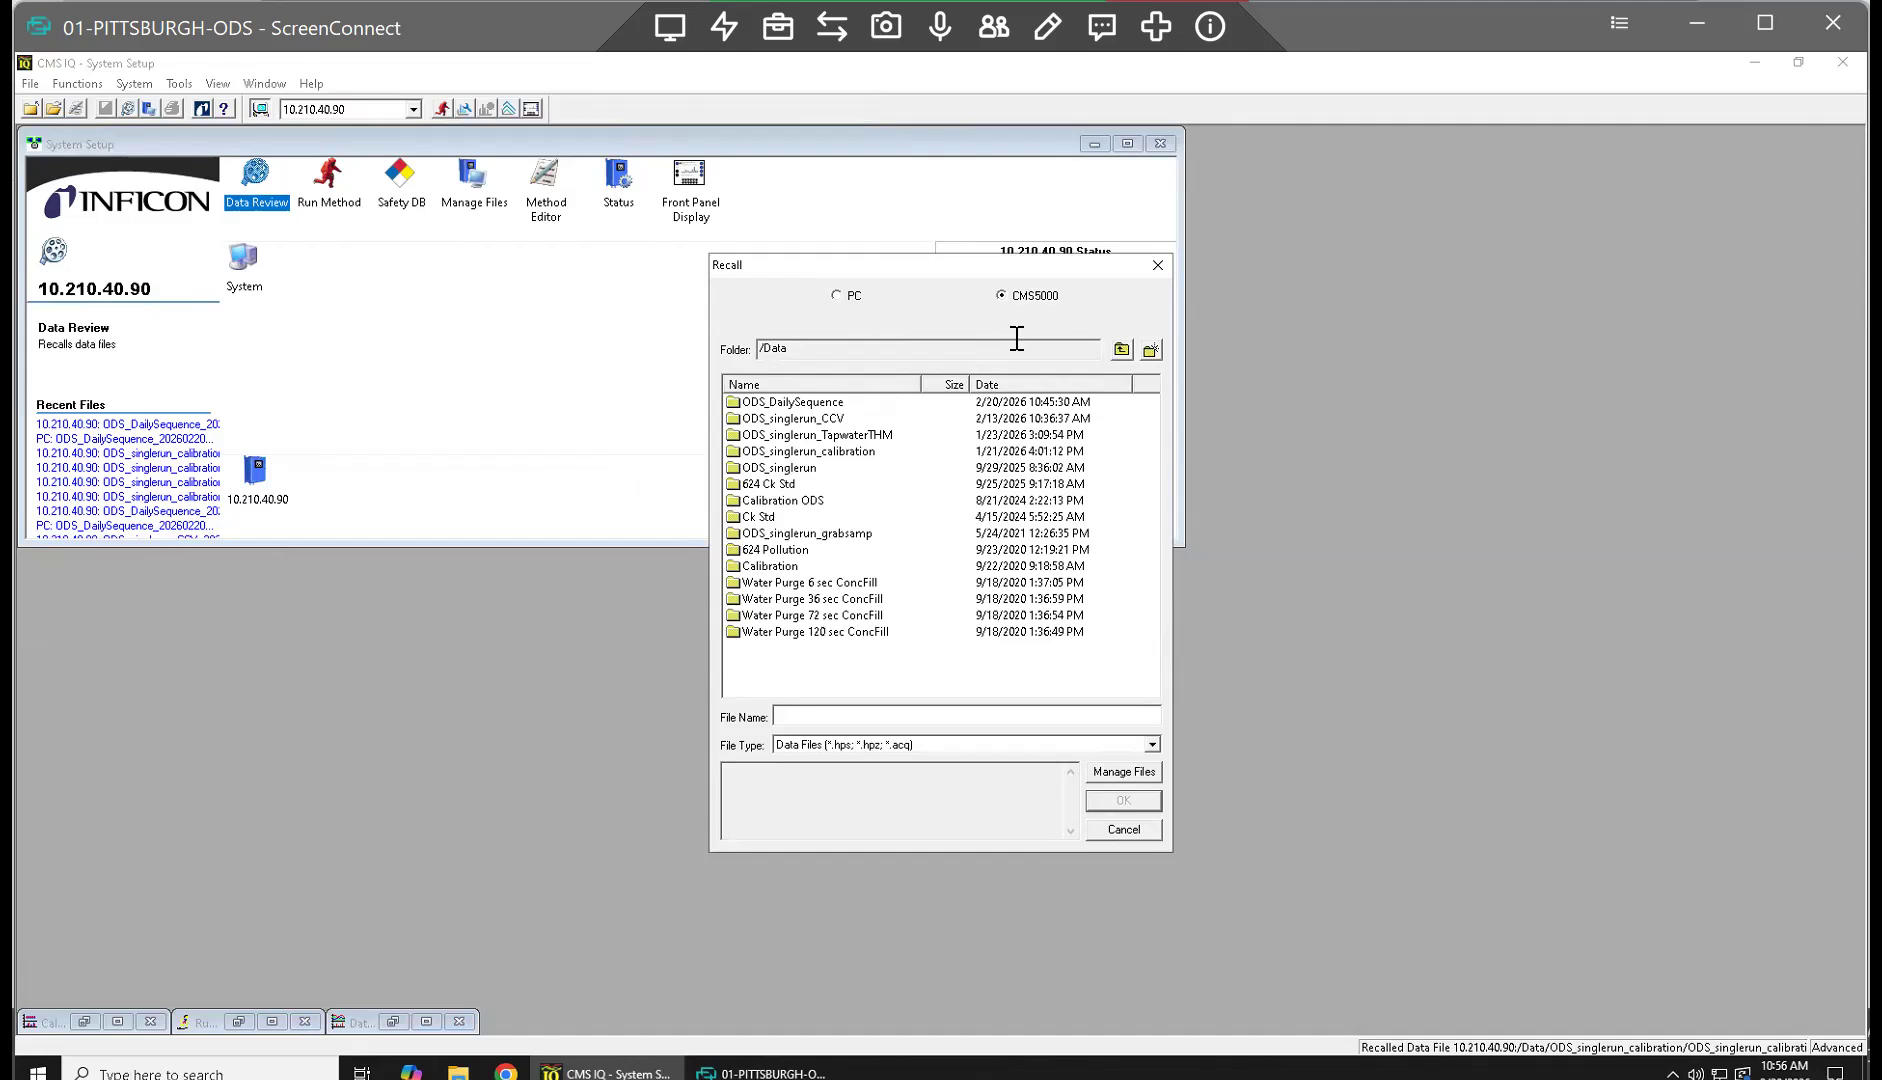
pyautogui.click(1158, 268)
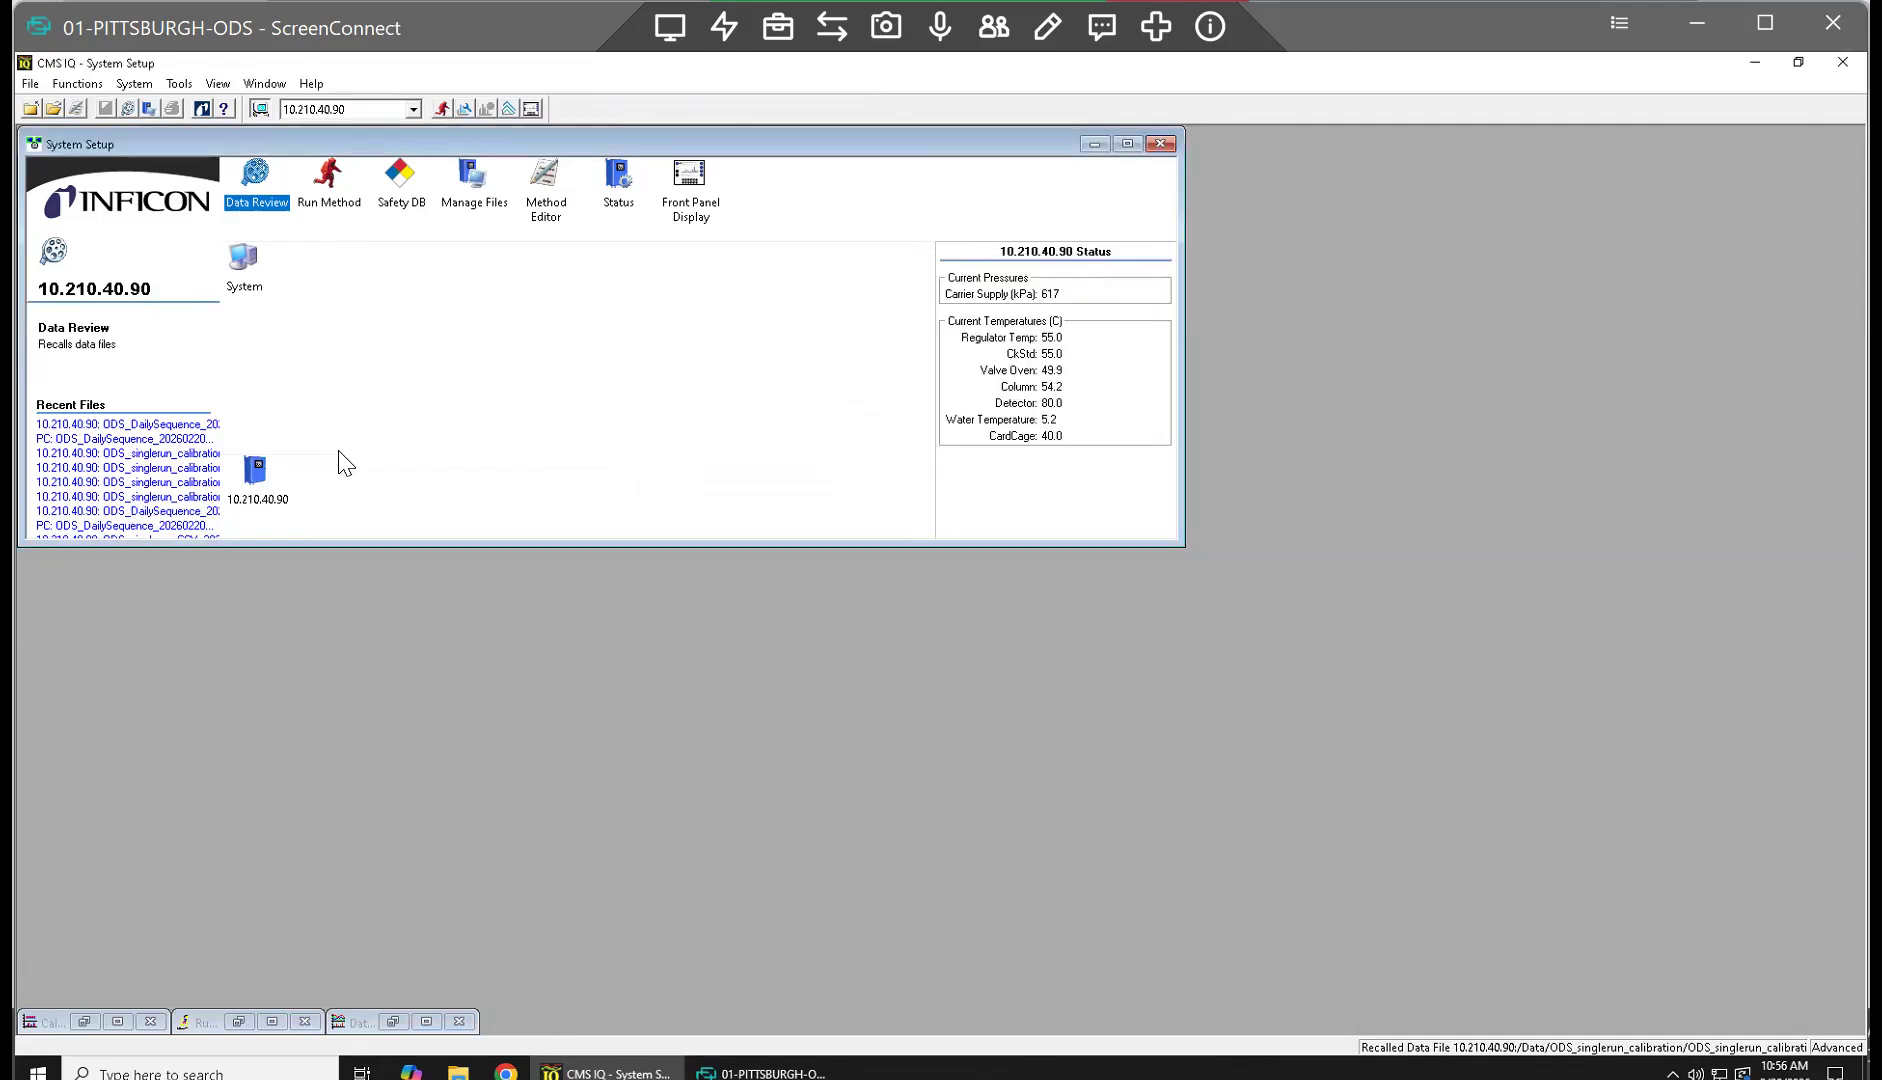
pyautogui.doubleClick(253, 490)
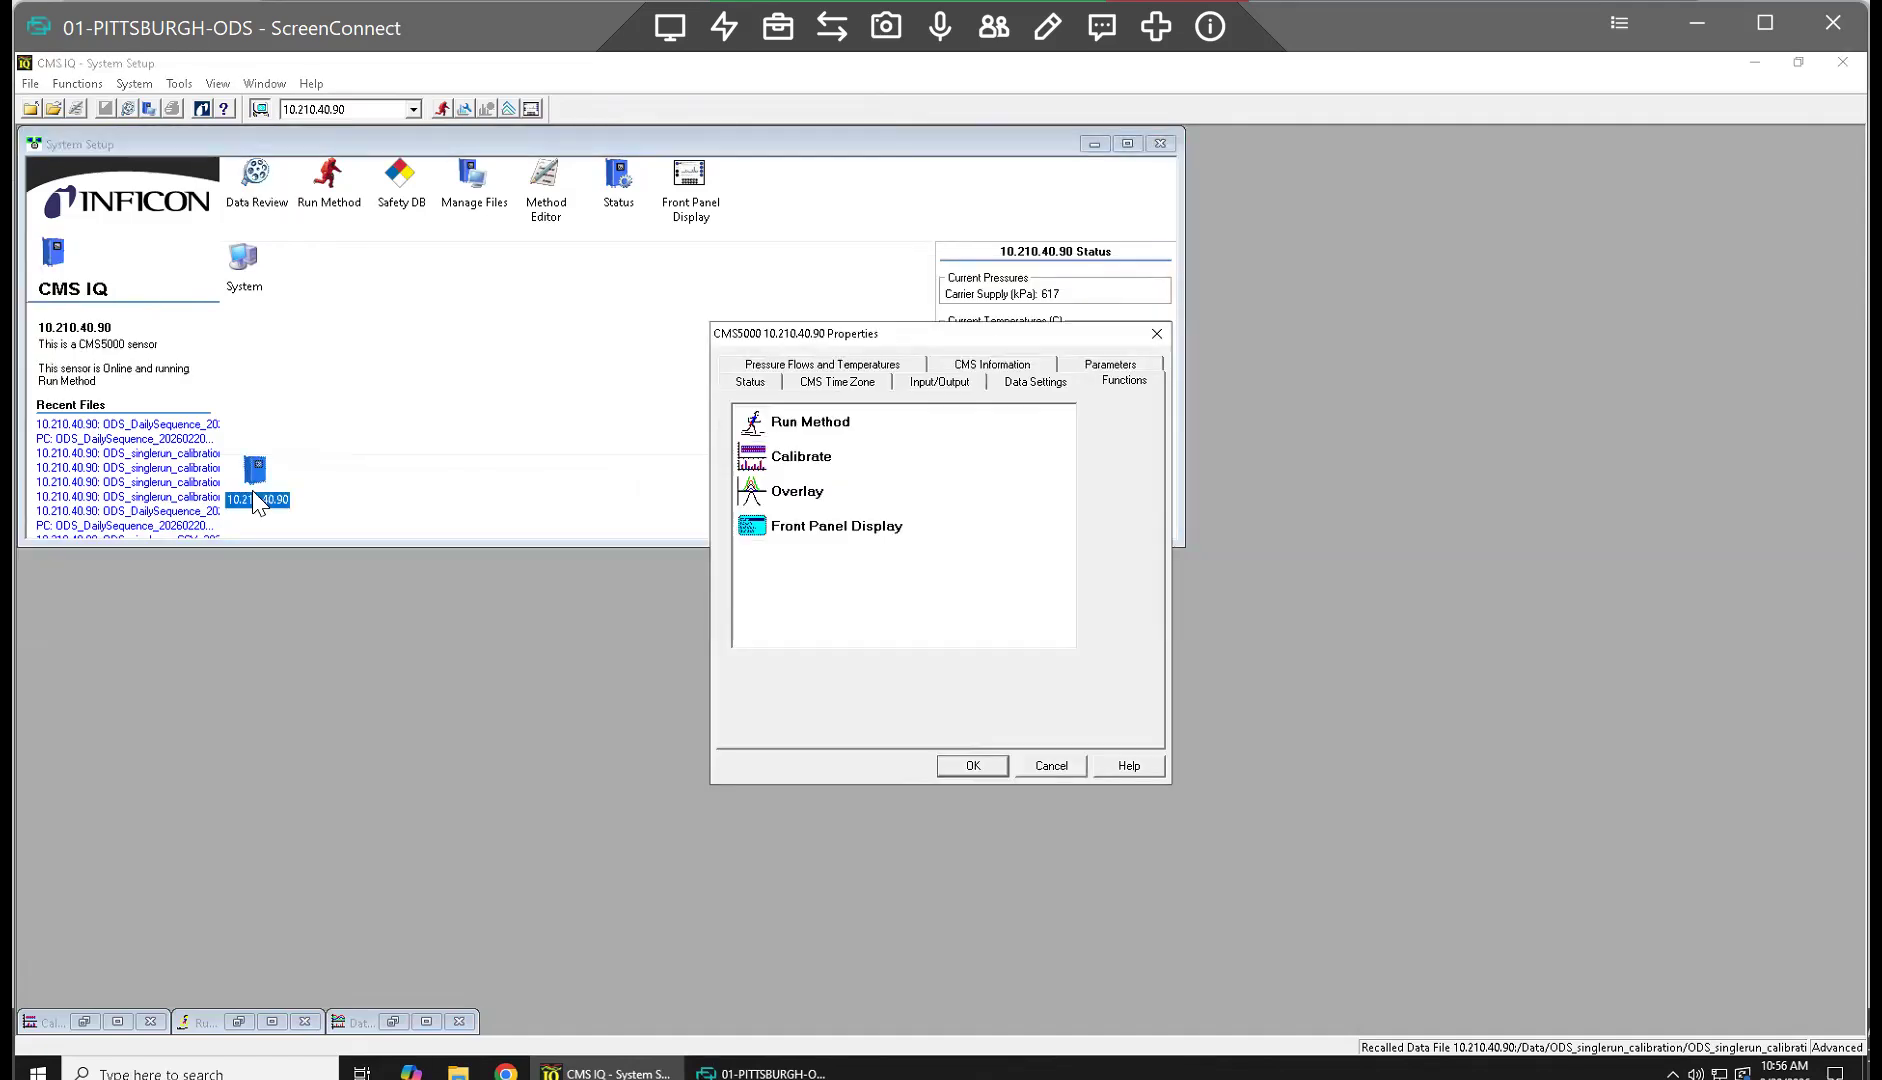
pyautogui.doubleClick(840, 433)
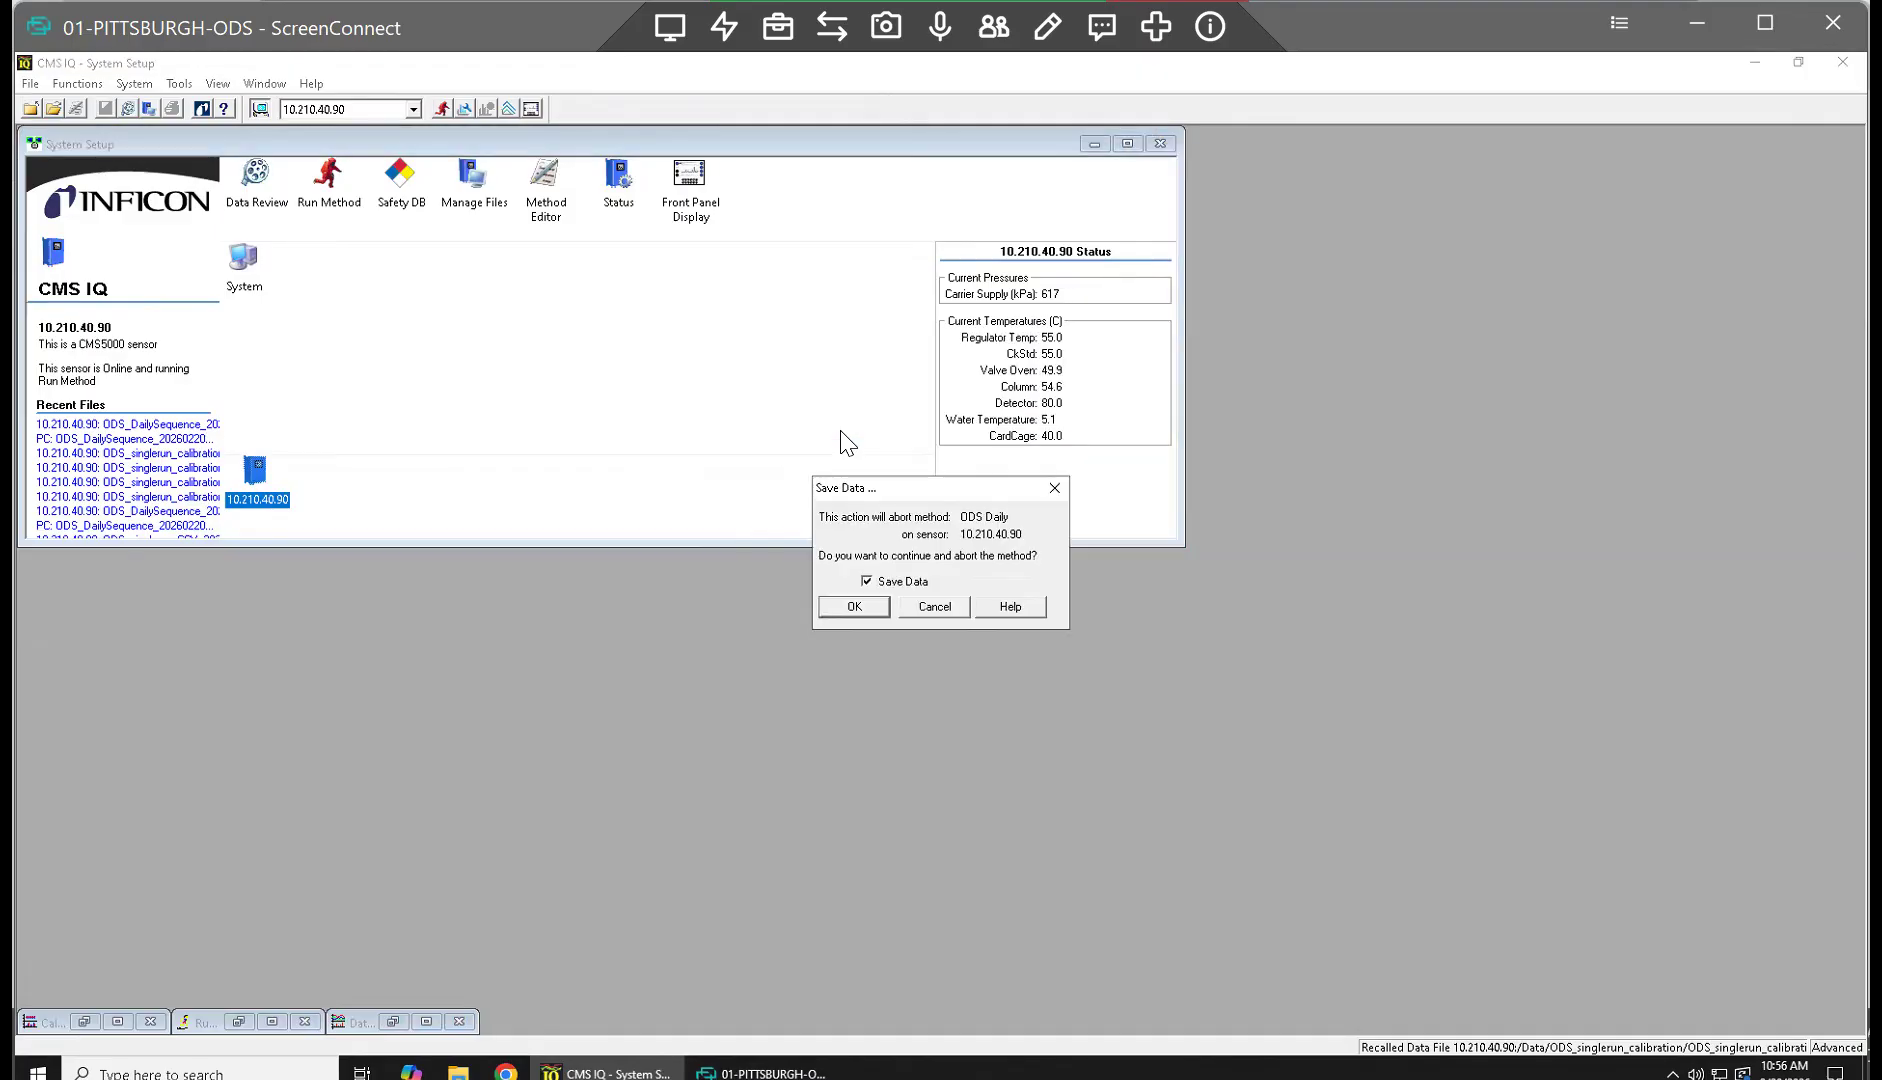
pyautogui.click(935, 607)
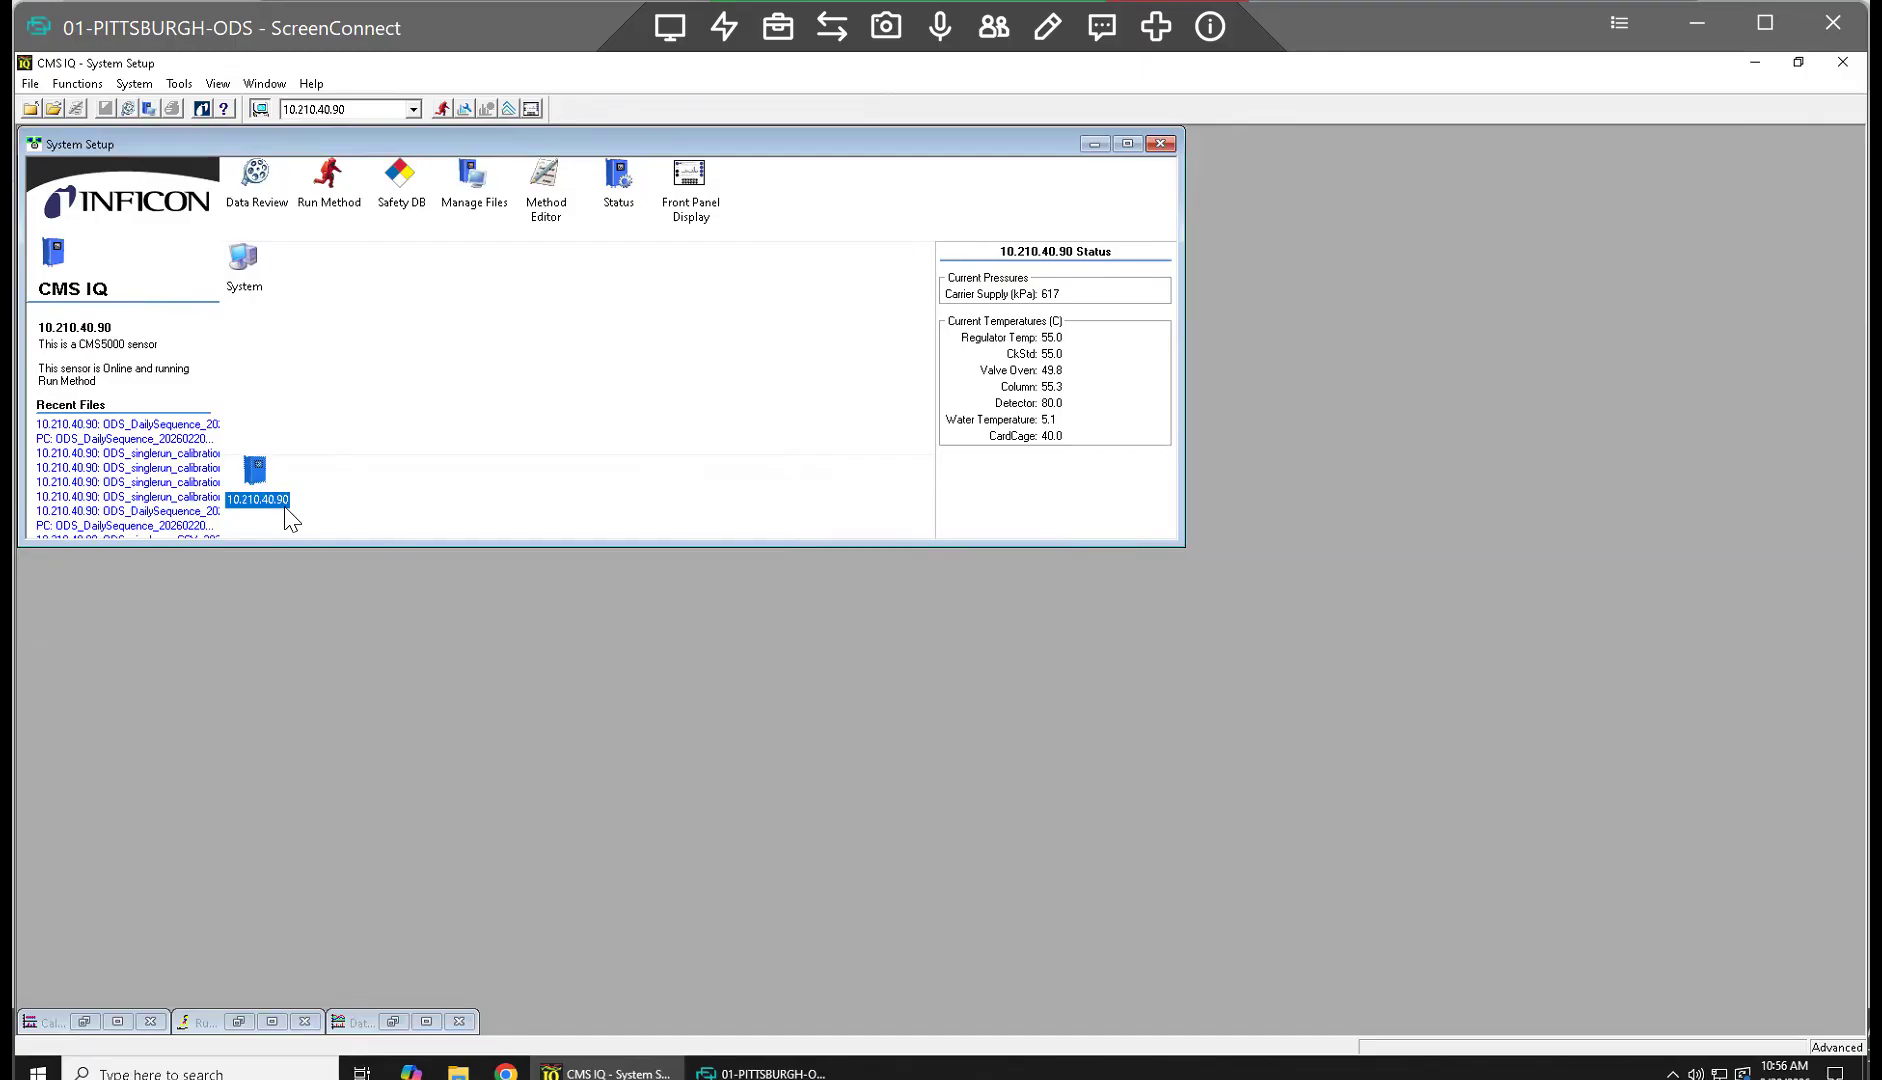
# Step: Review the sensor's data folders in Data Review, and list the method files stored on the sensor in Method Editor
pyautogui.doubleClick(256, 185)
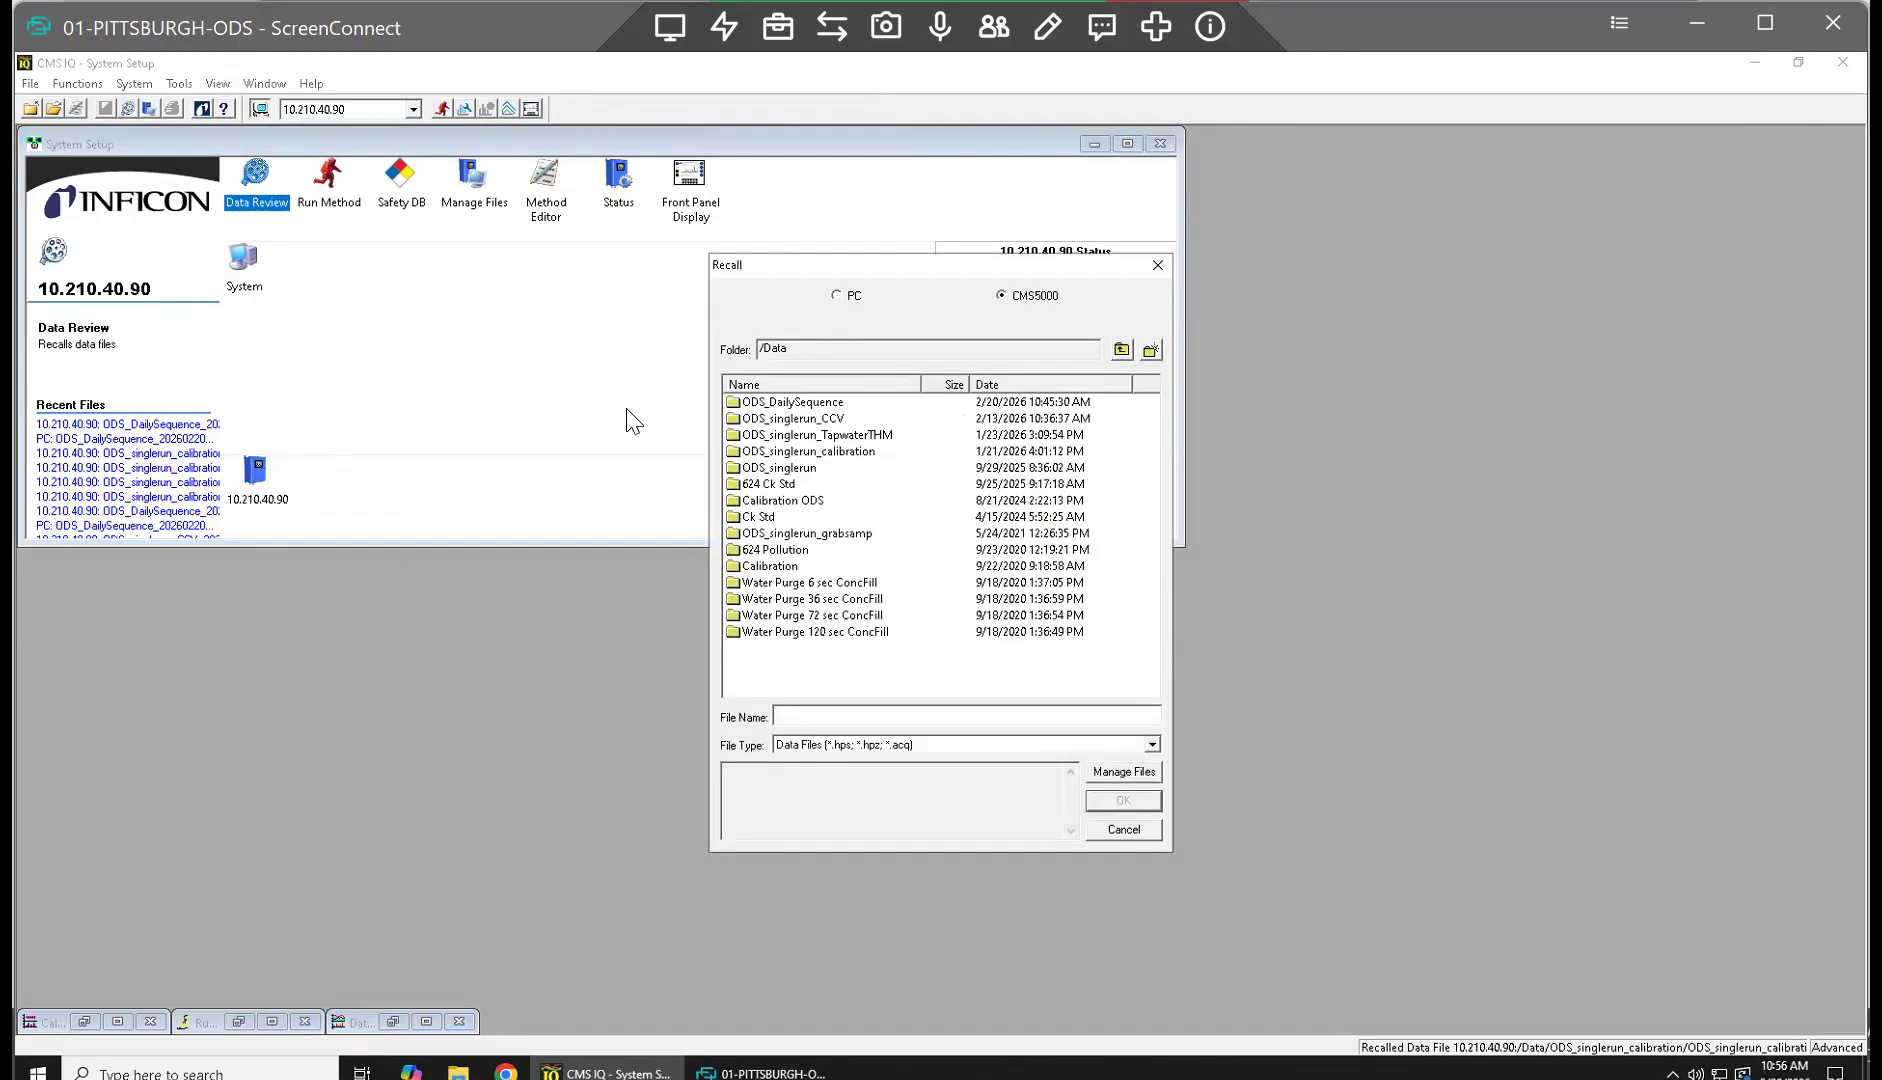
pyautogui.click(1157, 265)
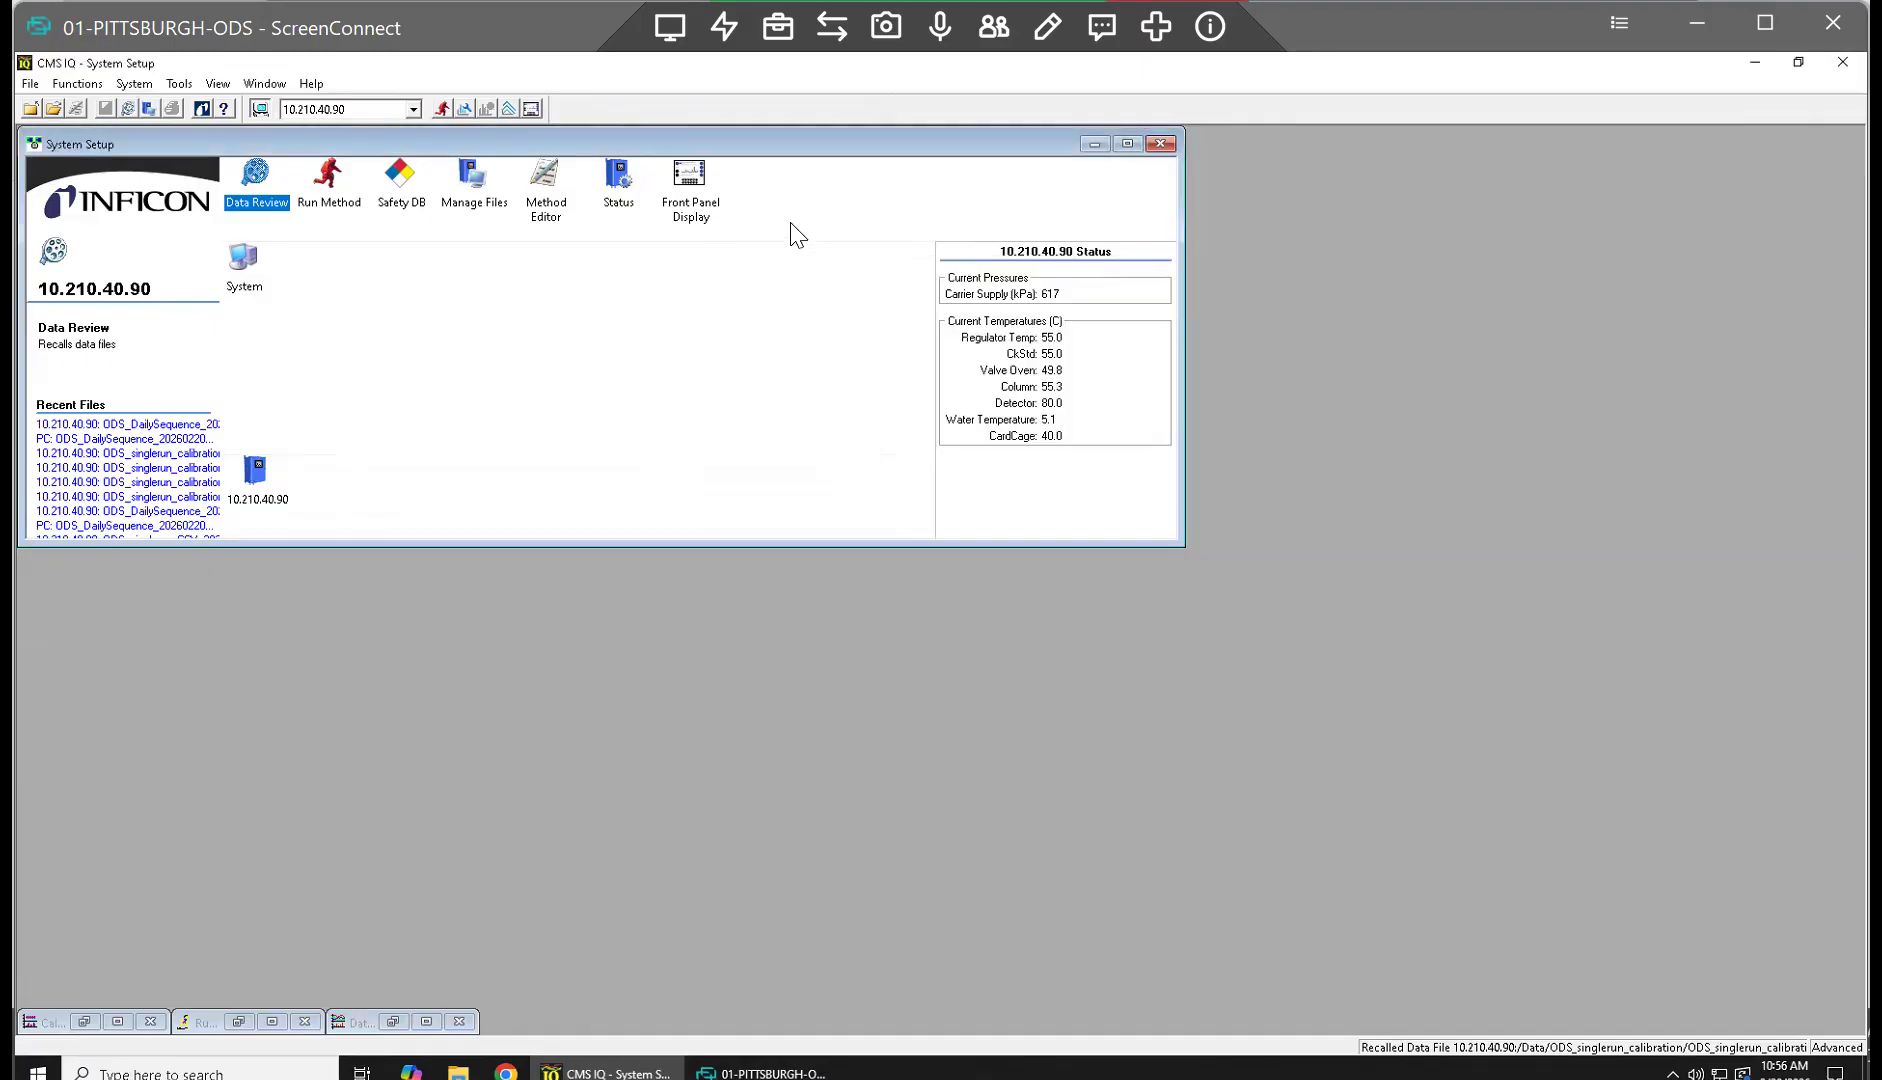
pyautogui.doubleClick(548, 200)
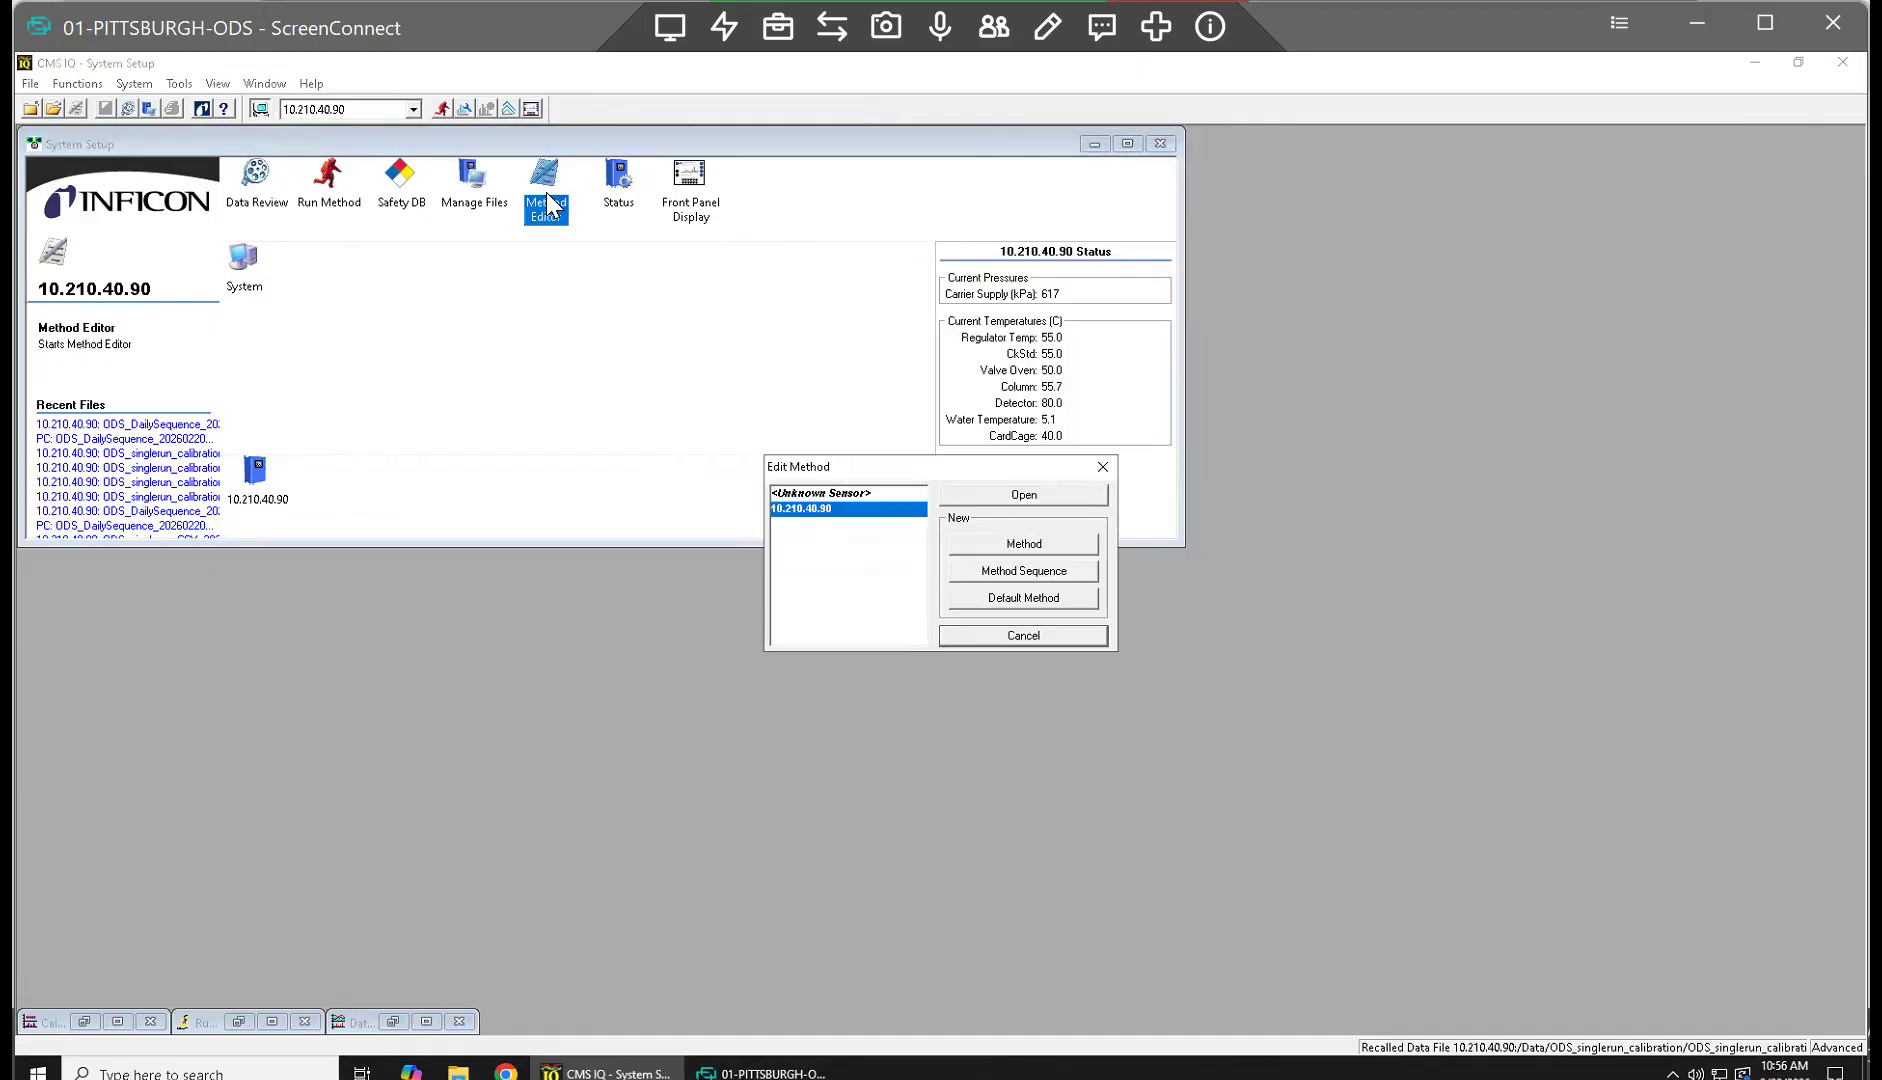
pyautogui.click(972, 492)
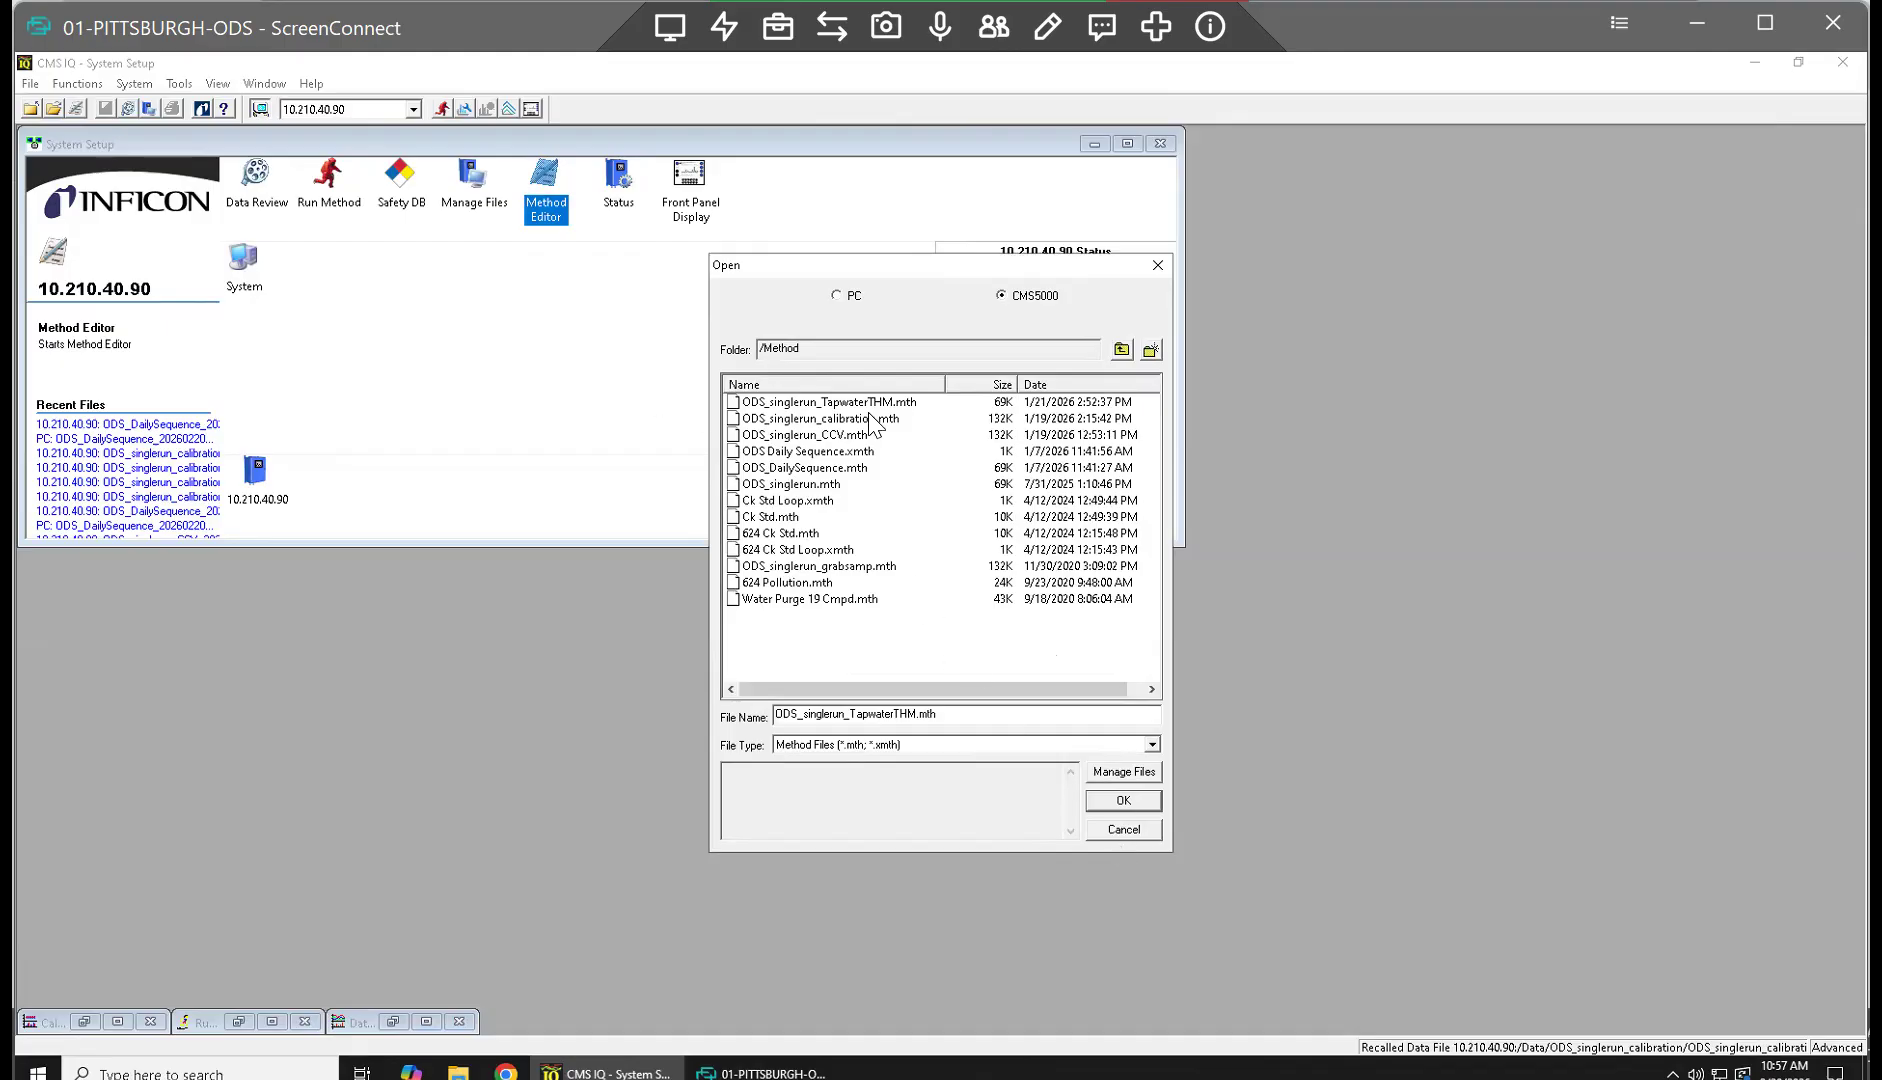
pyautogui.click(1124, 830)
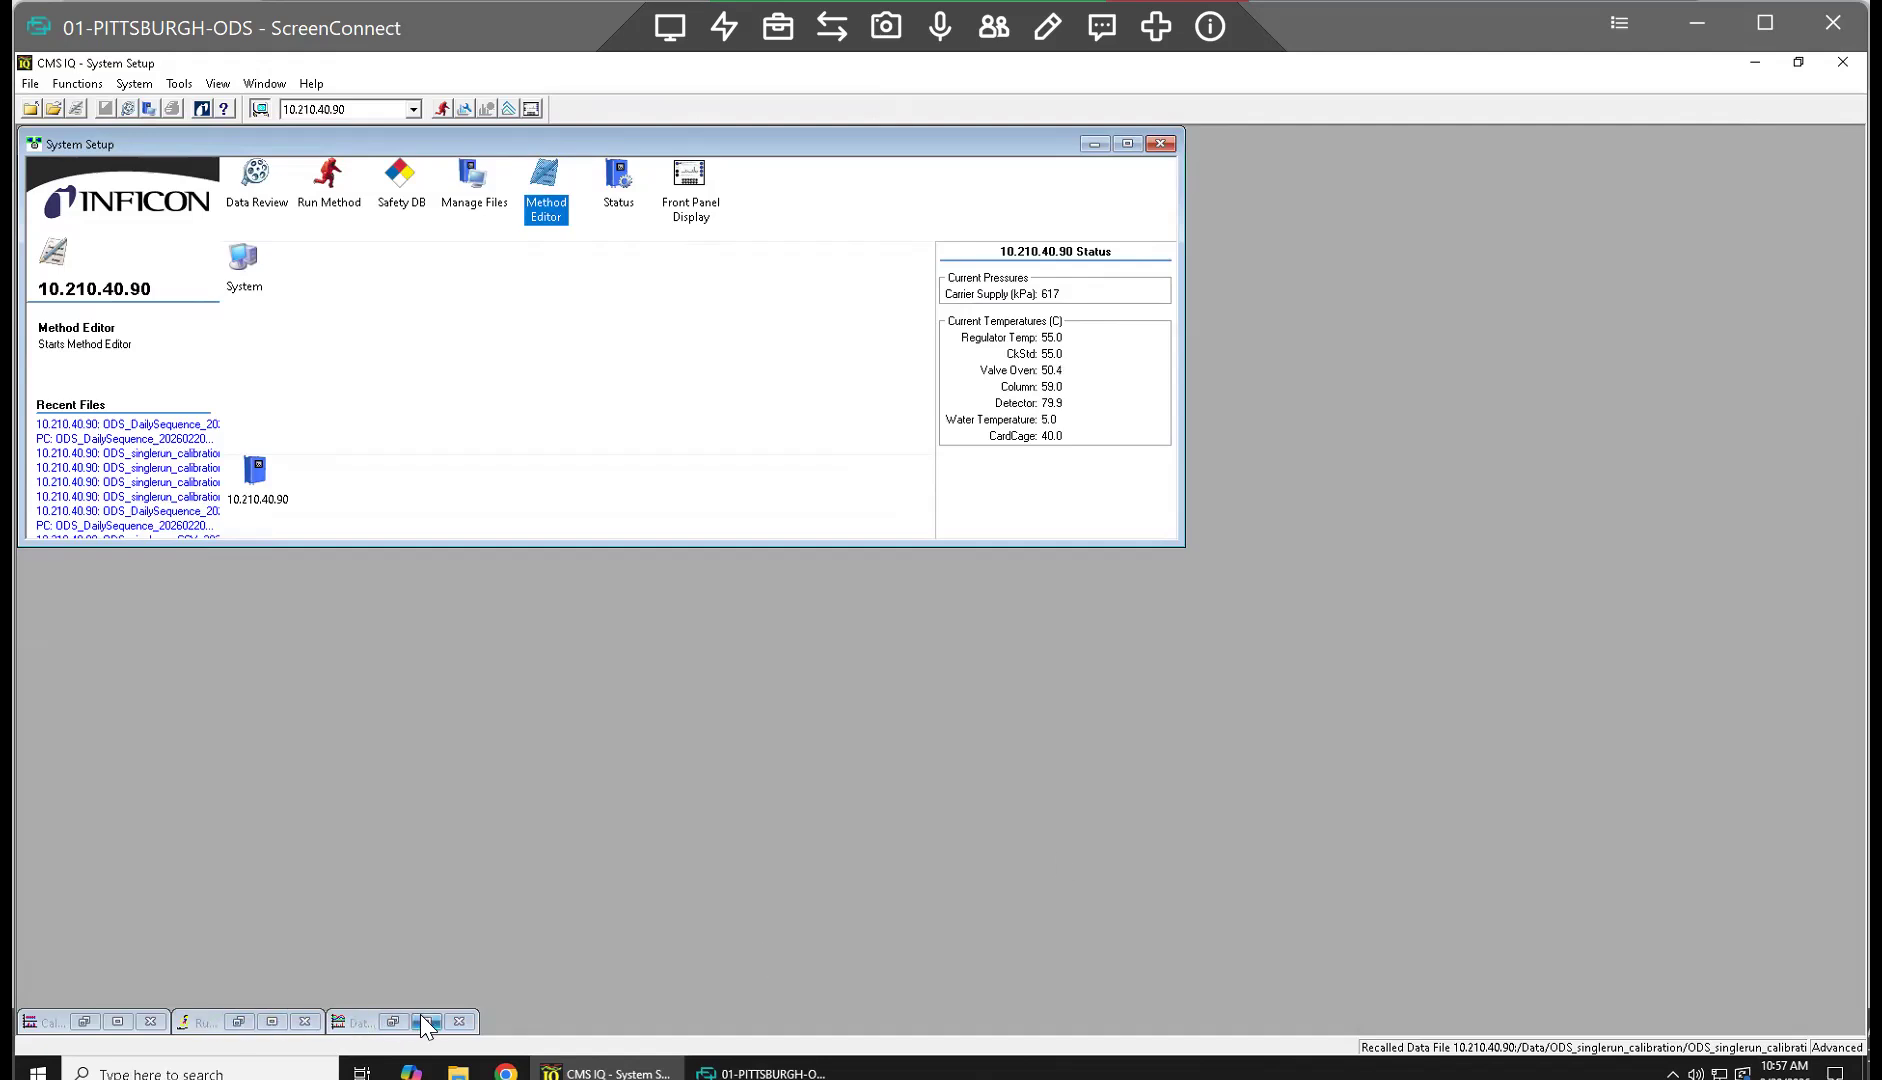
# Step: View the running method's data file information, including the concentration unit options and description field, without changing anything
pyautogui.click(240, 1021)
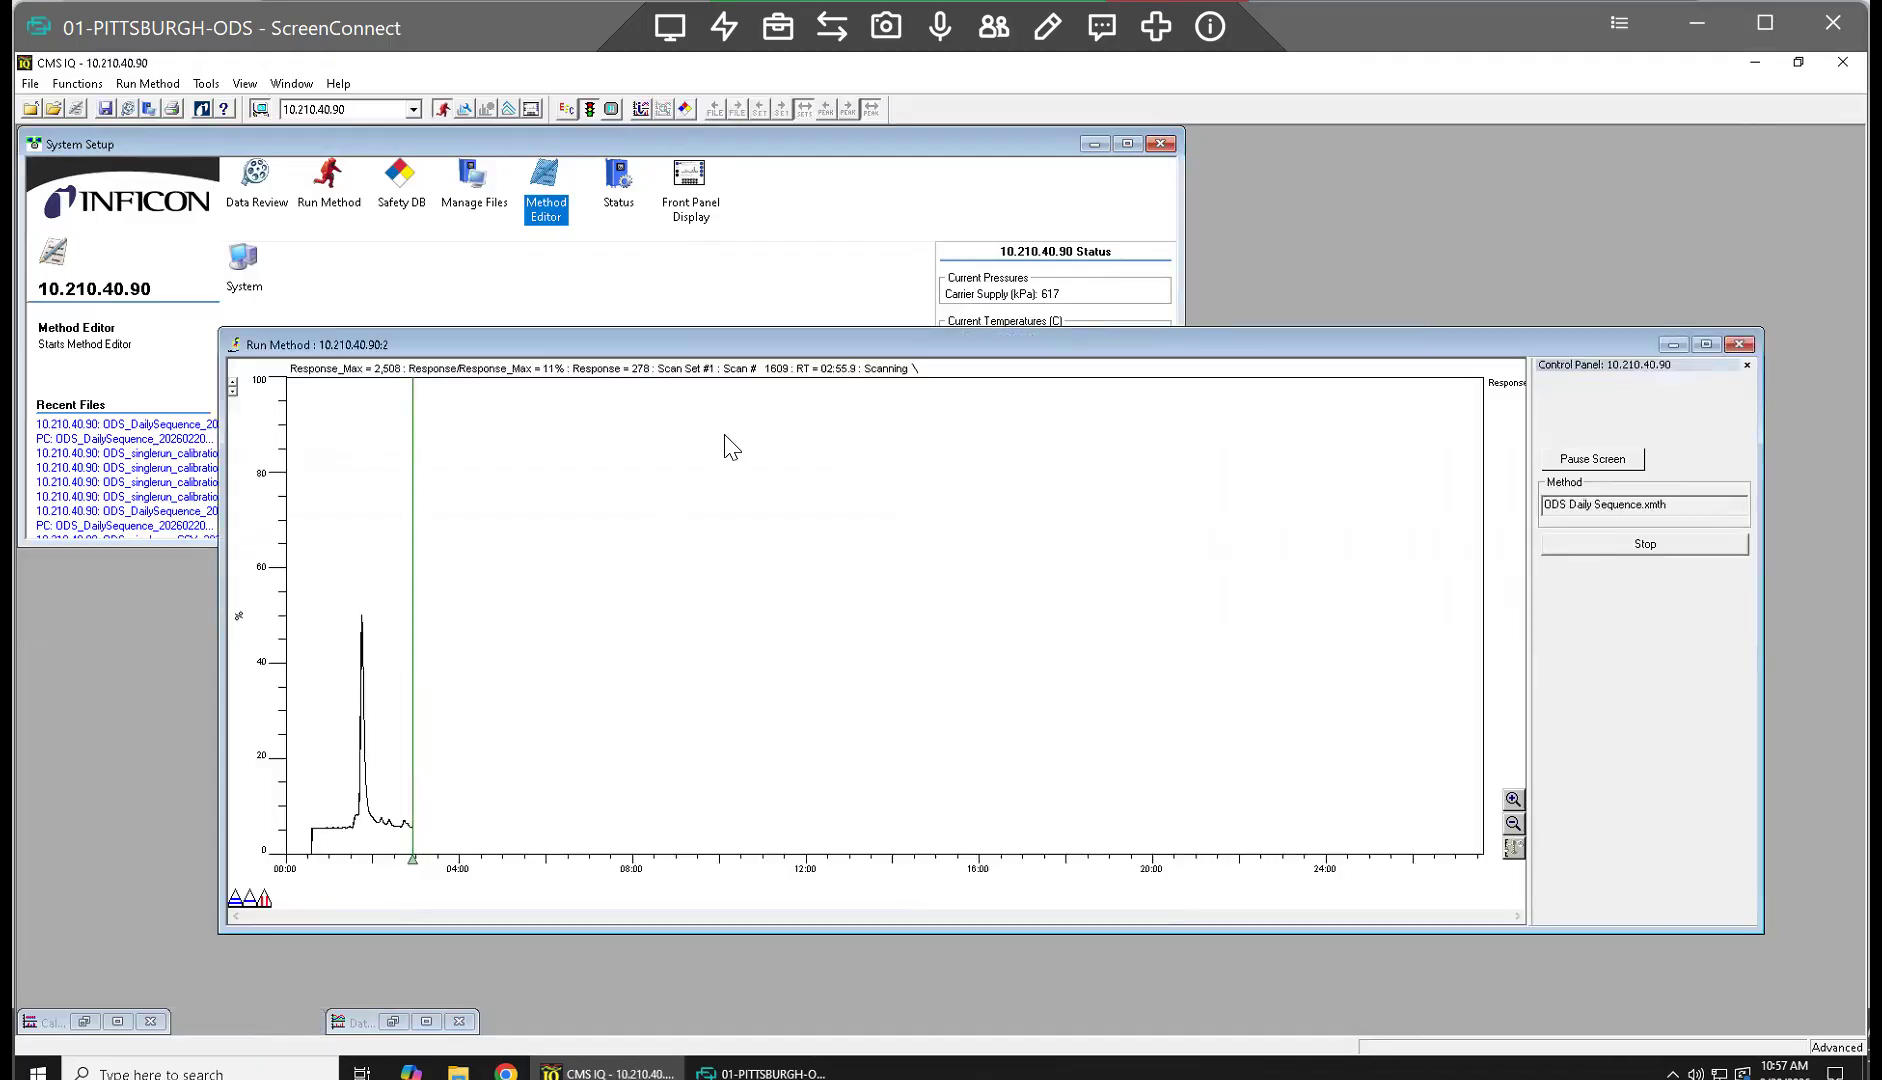
pyautogui.click(640, 110)
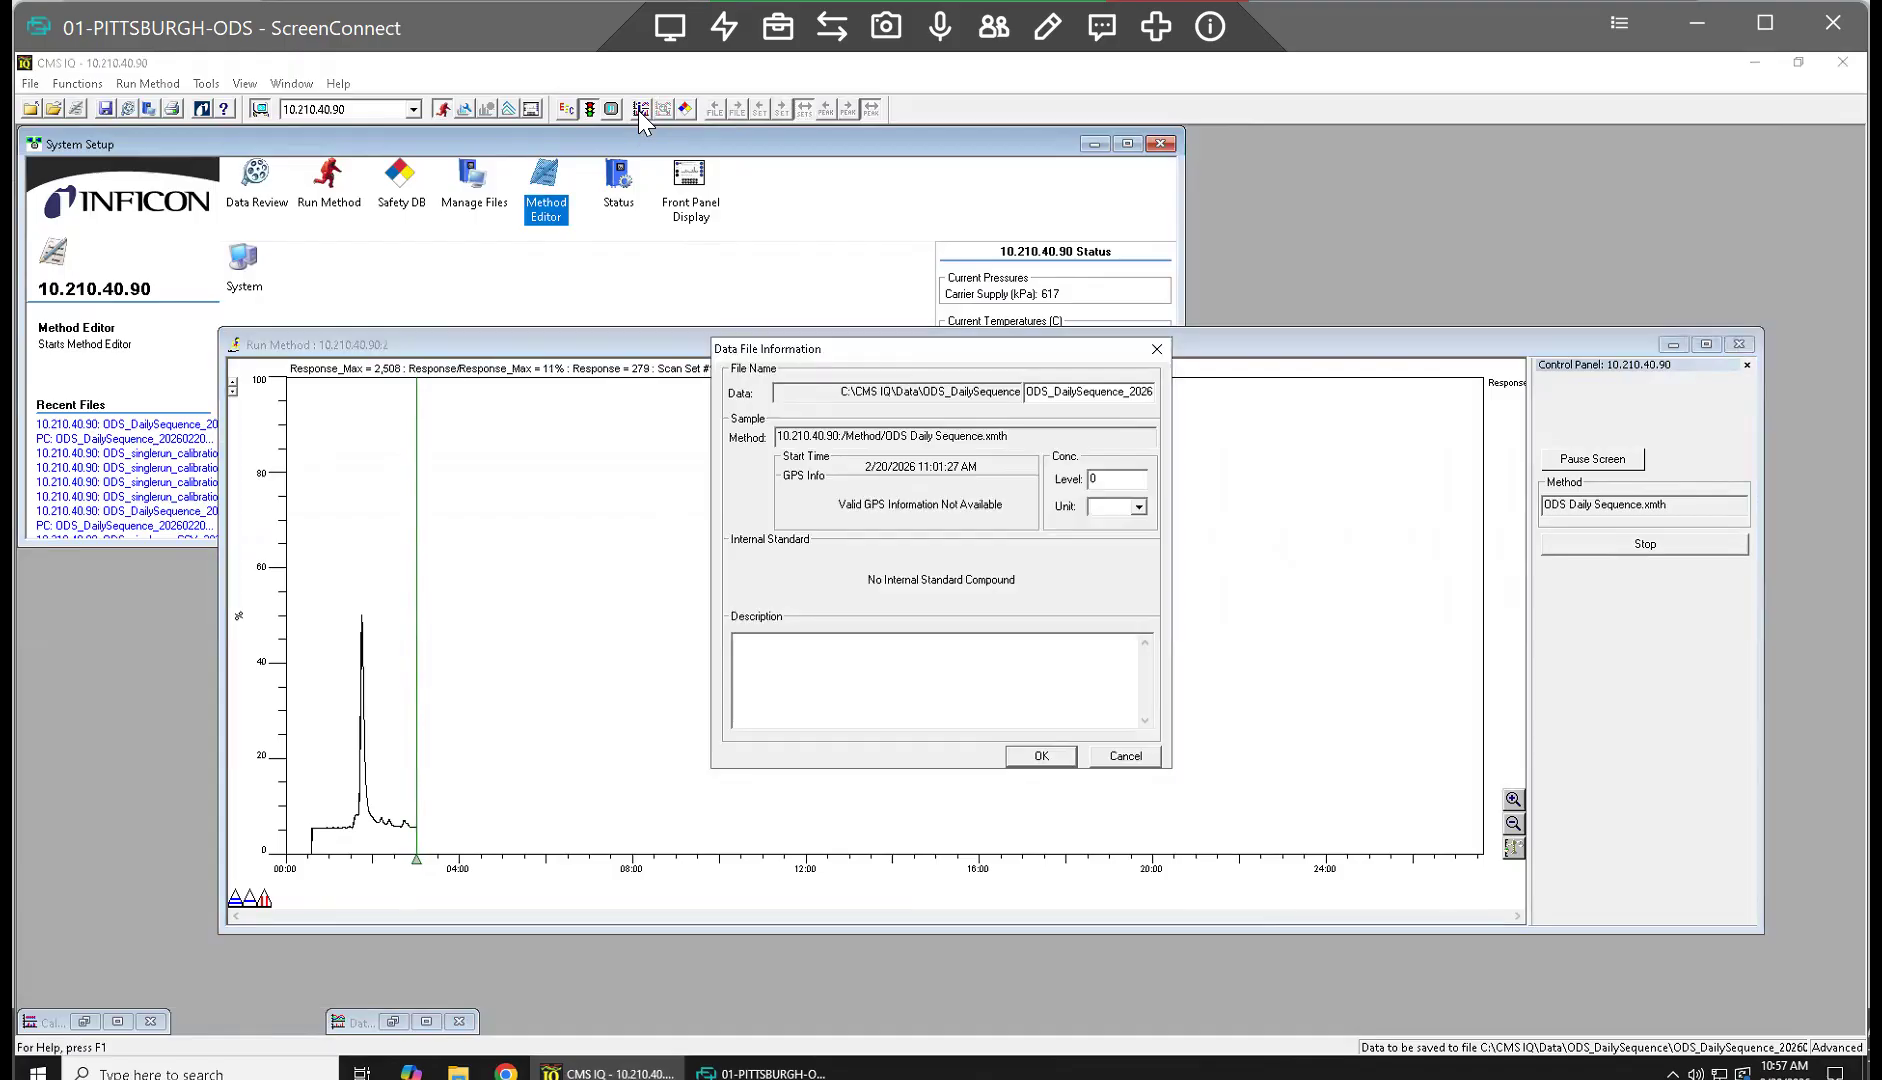
pyautogui.click(1139, 508)
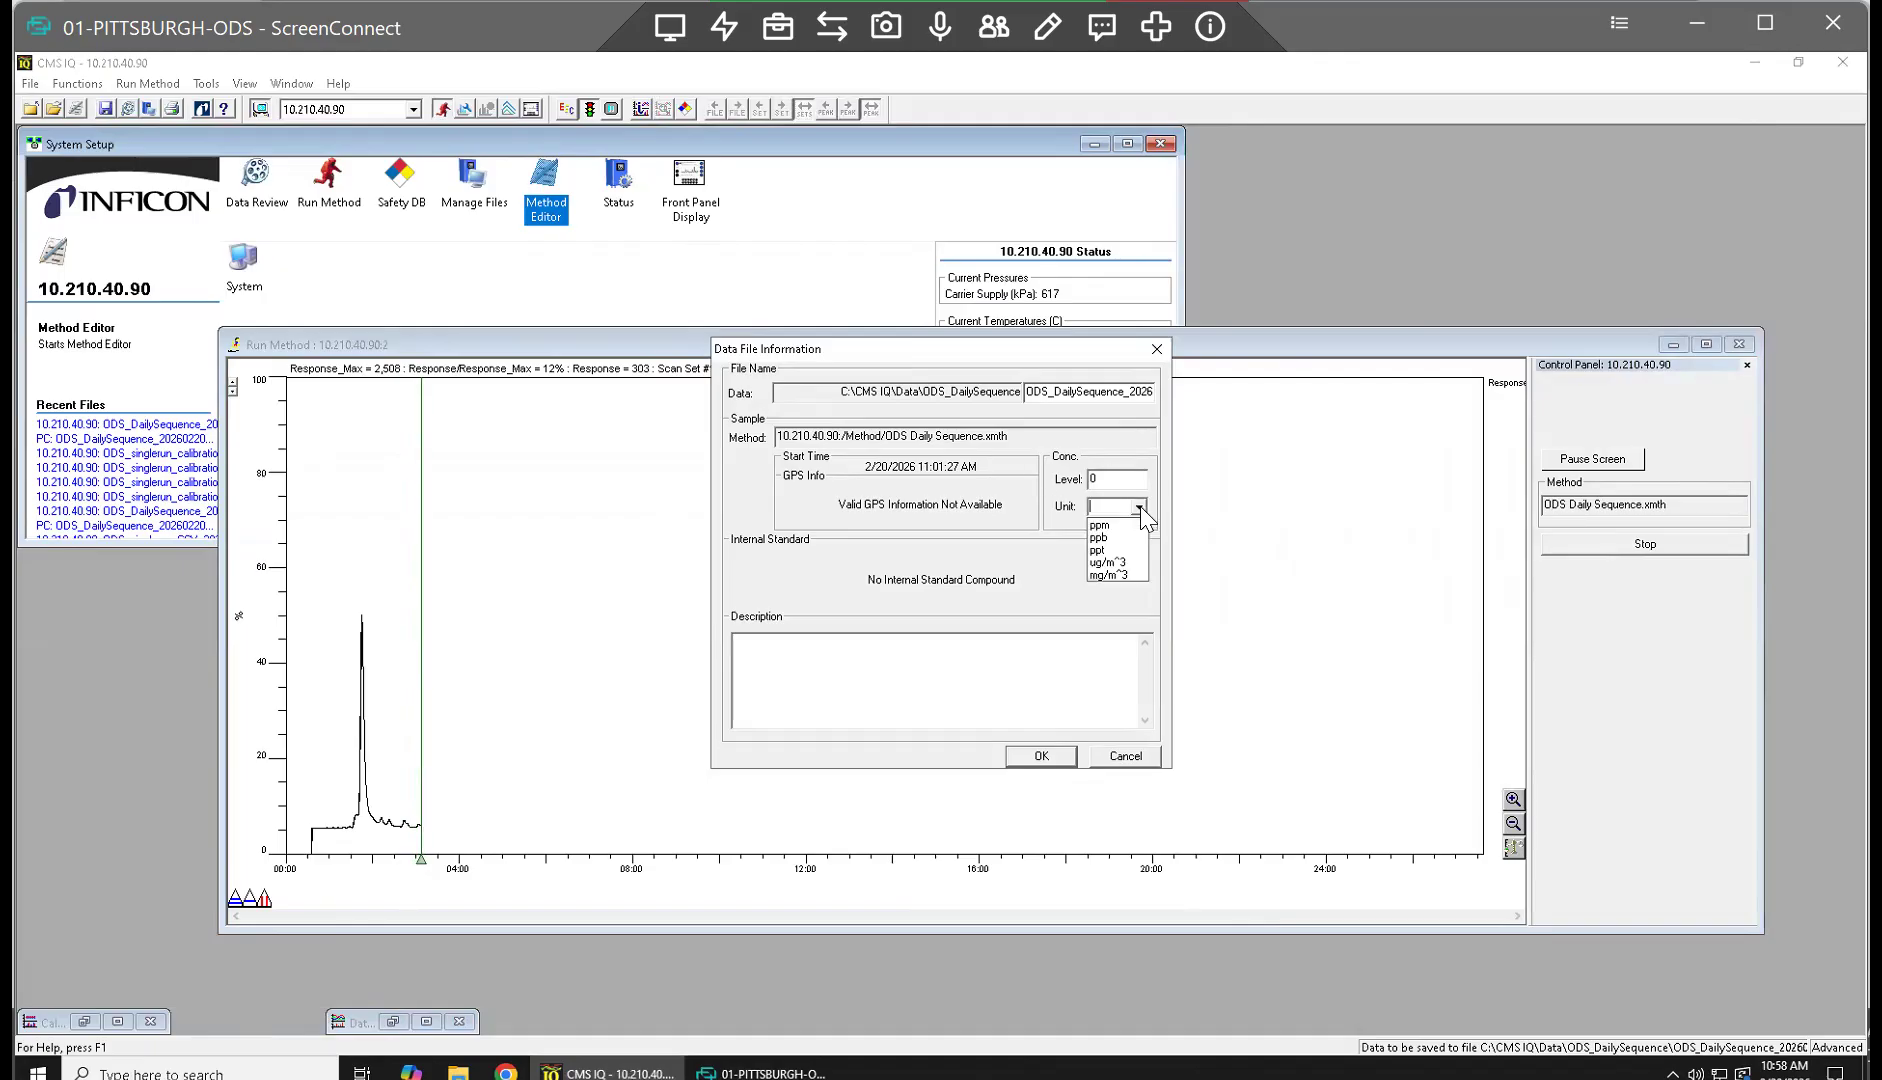
pyautogui.click(1139, 506)
pyautogui.click(929, 680)
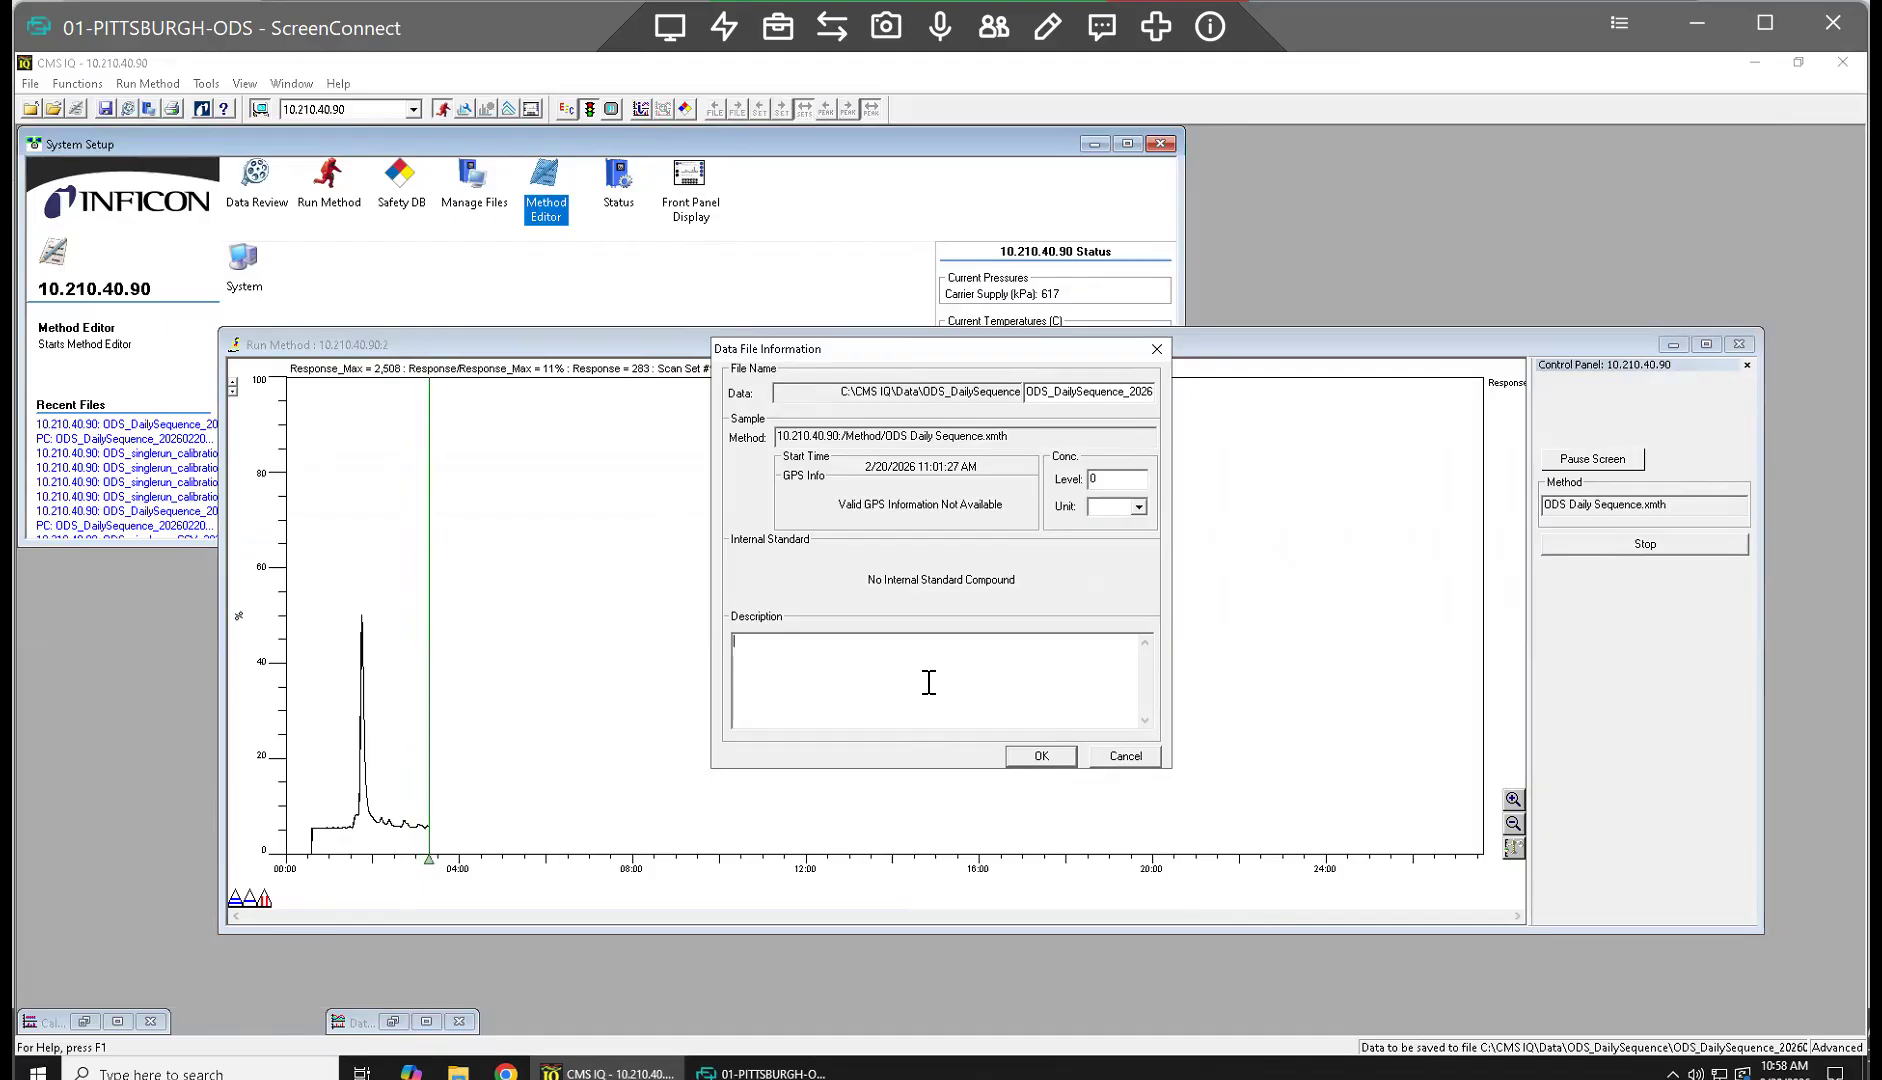
pyautogui.click(1125, 755)
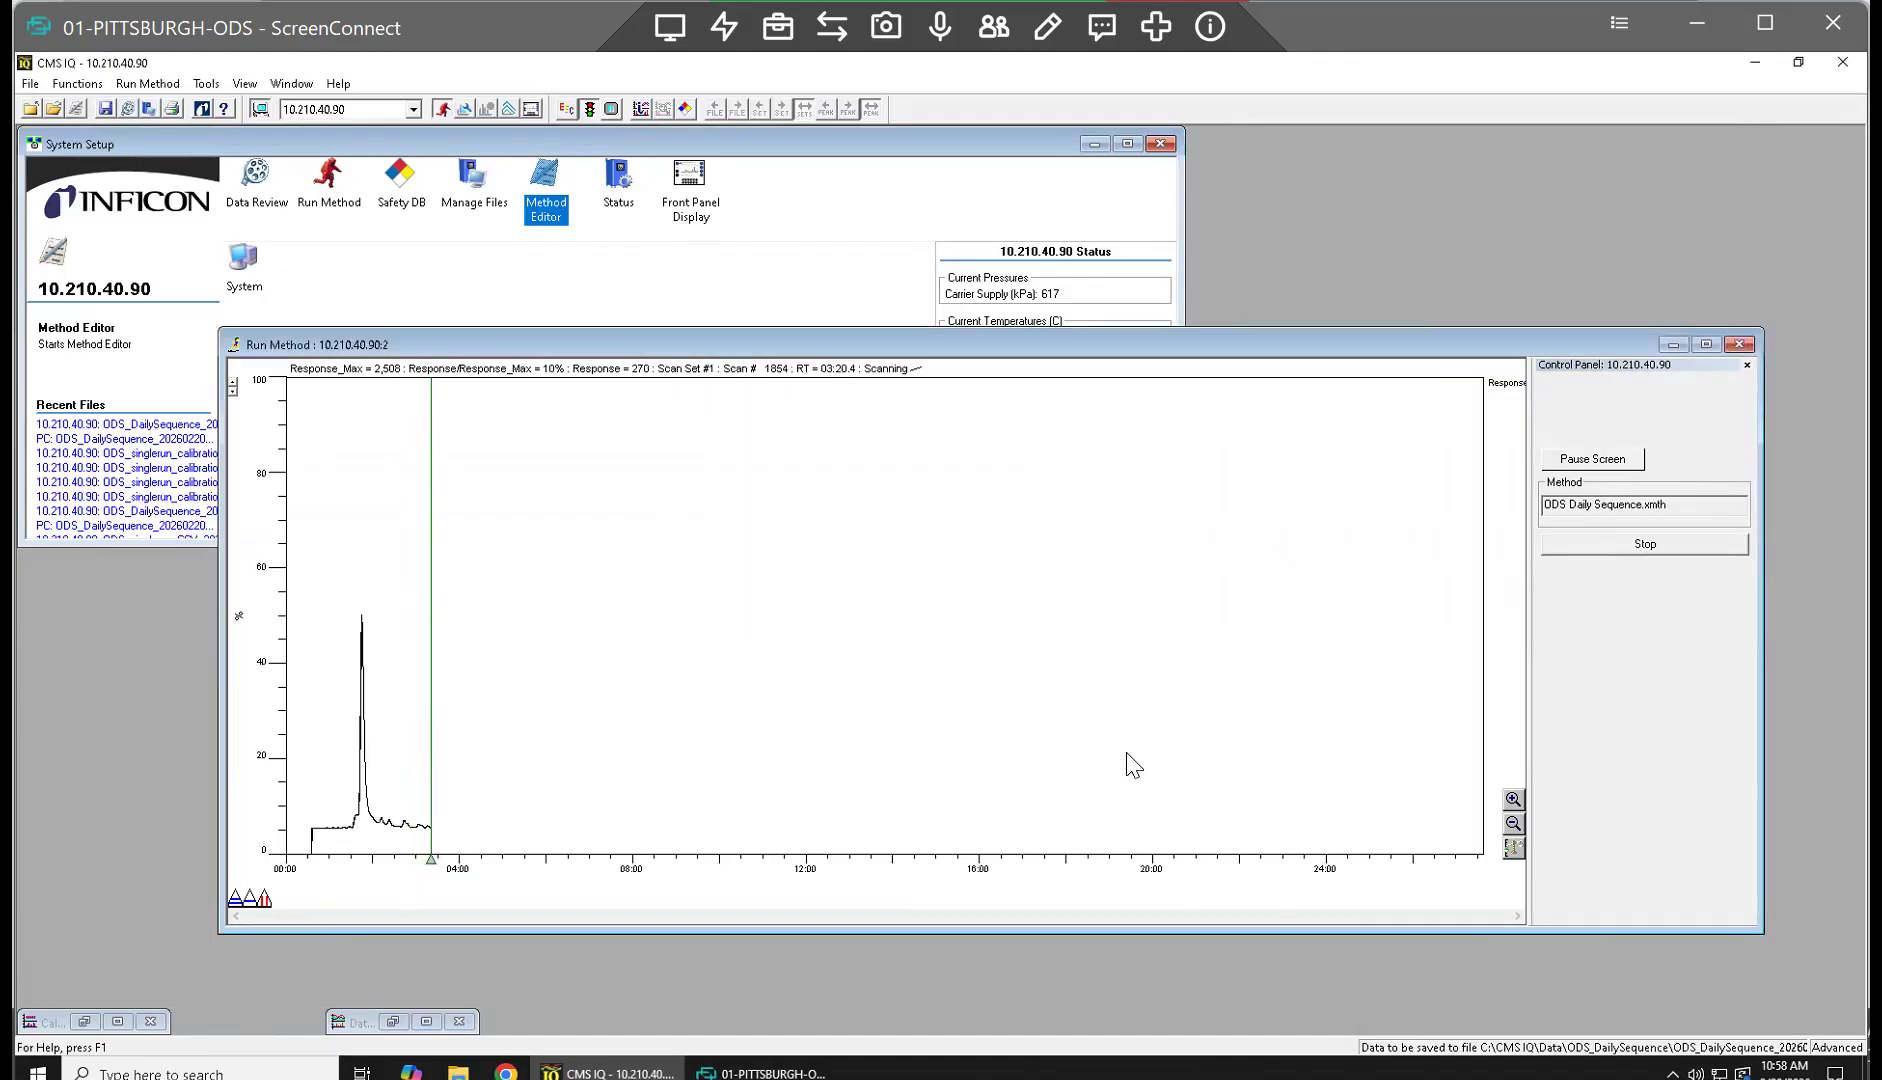
pyautogui.click(1673, 344)
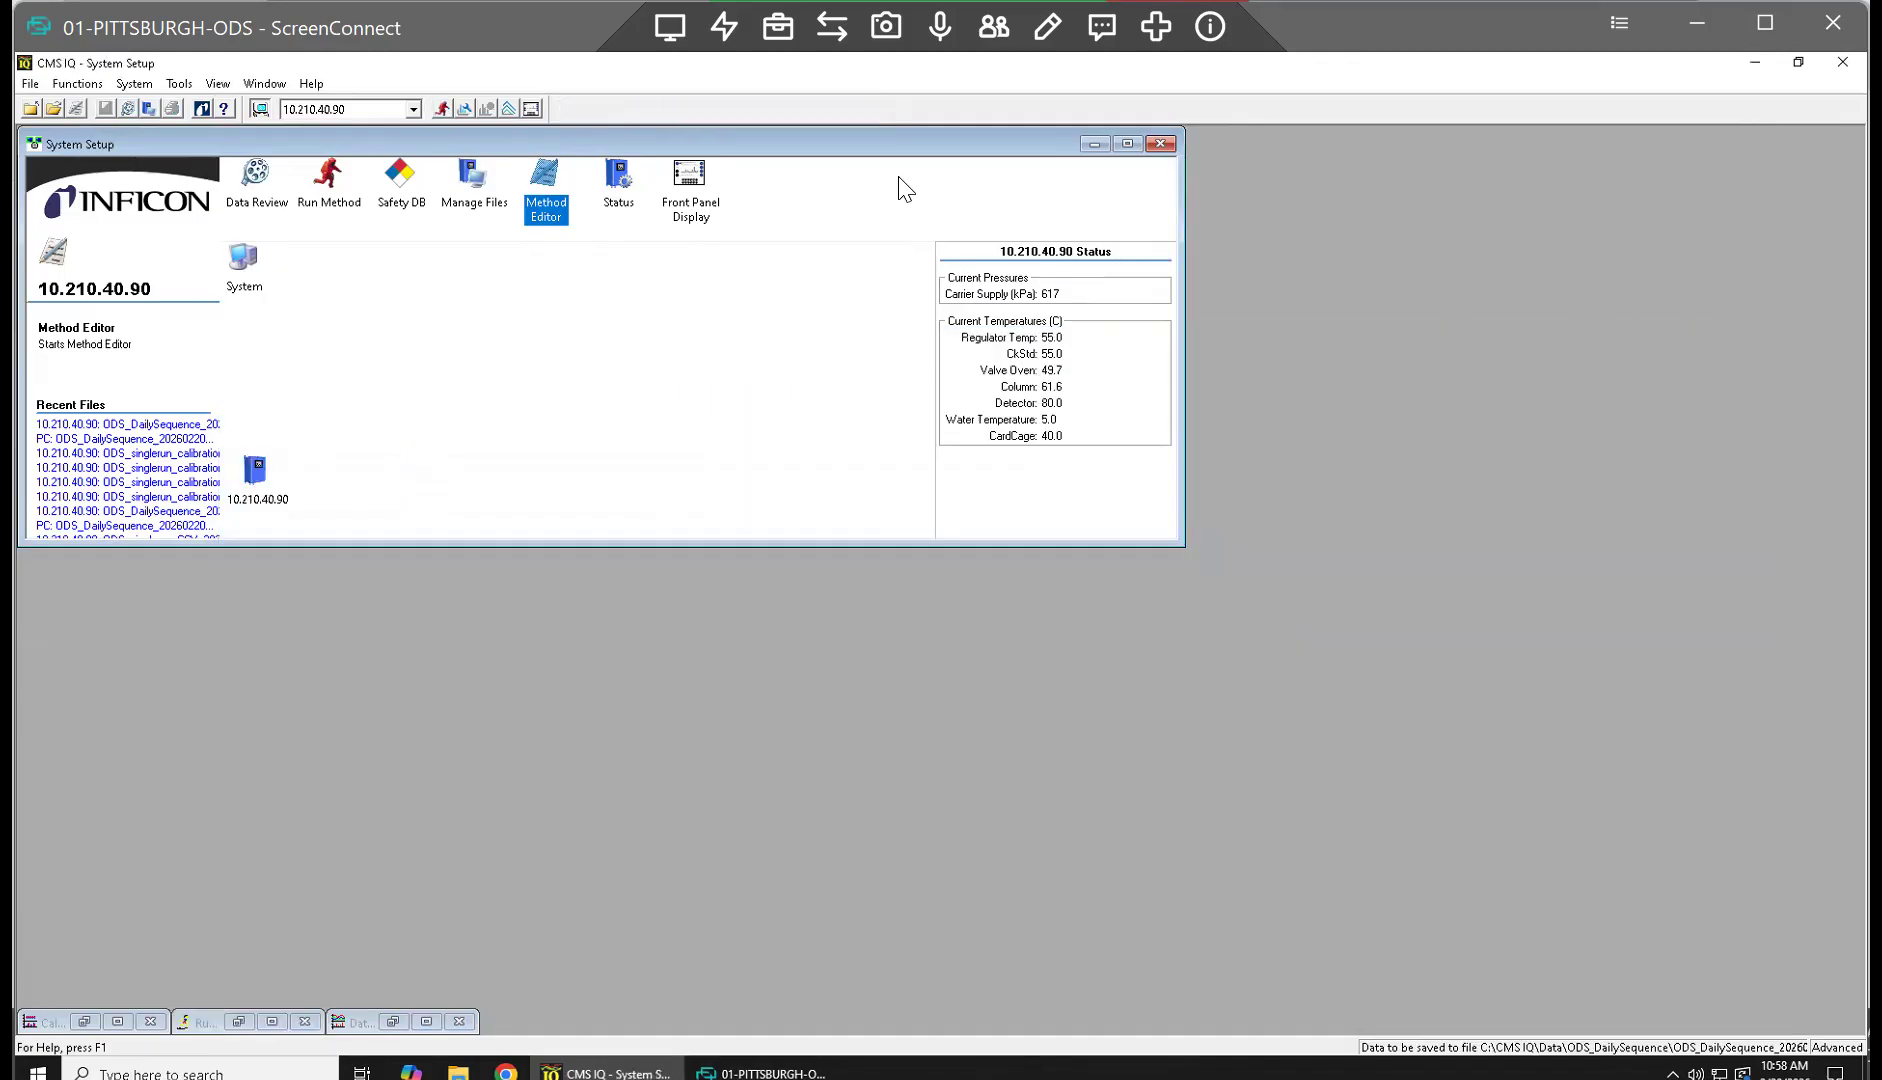
# Step: Browse the sensor's ODS_DailySequence data folder in Data Review and check the details of files 20260220_00001, 20260130_00001 and 20260129_00007
pyautogui.click(256, 182)
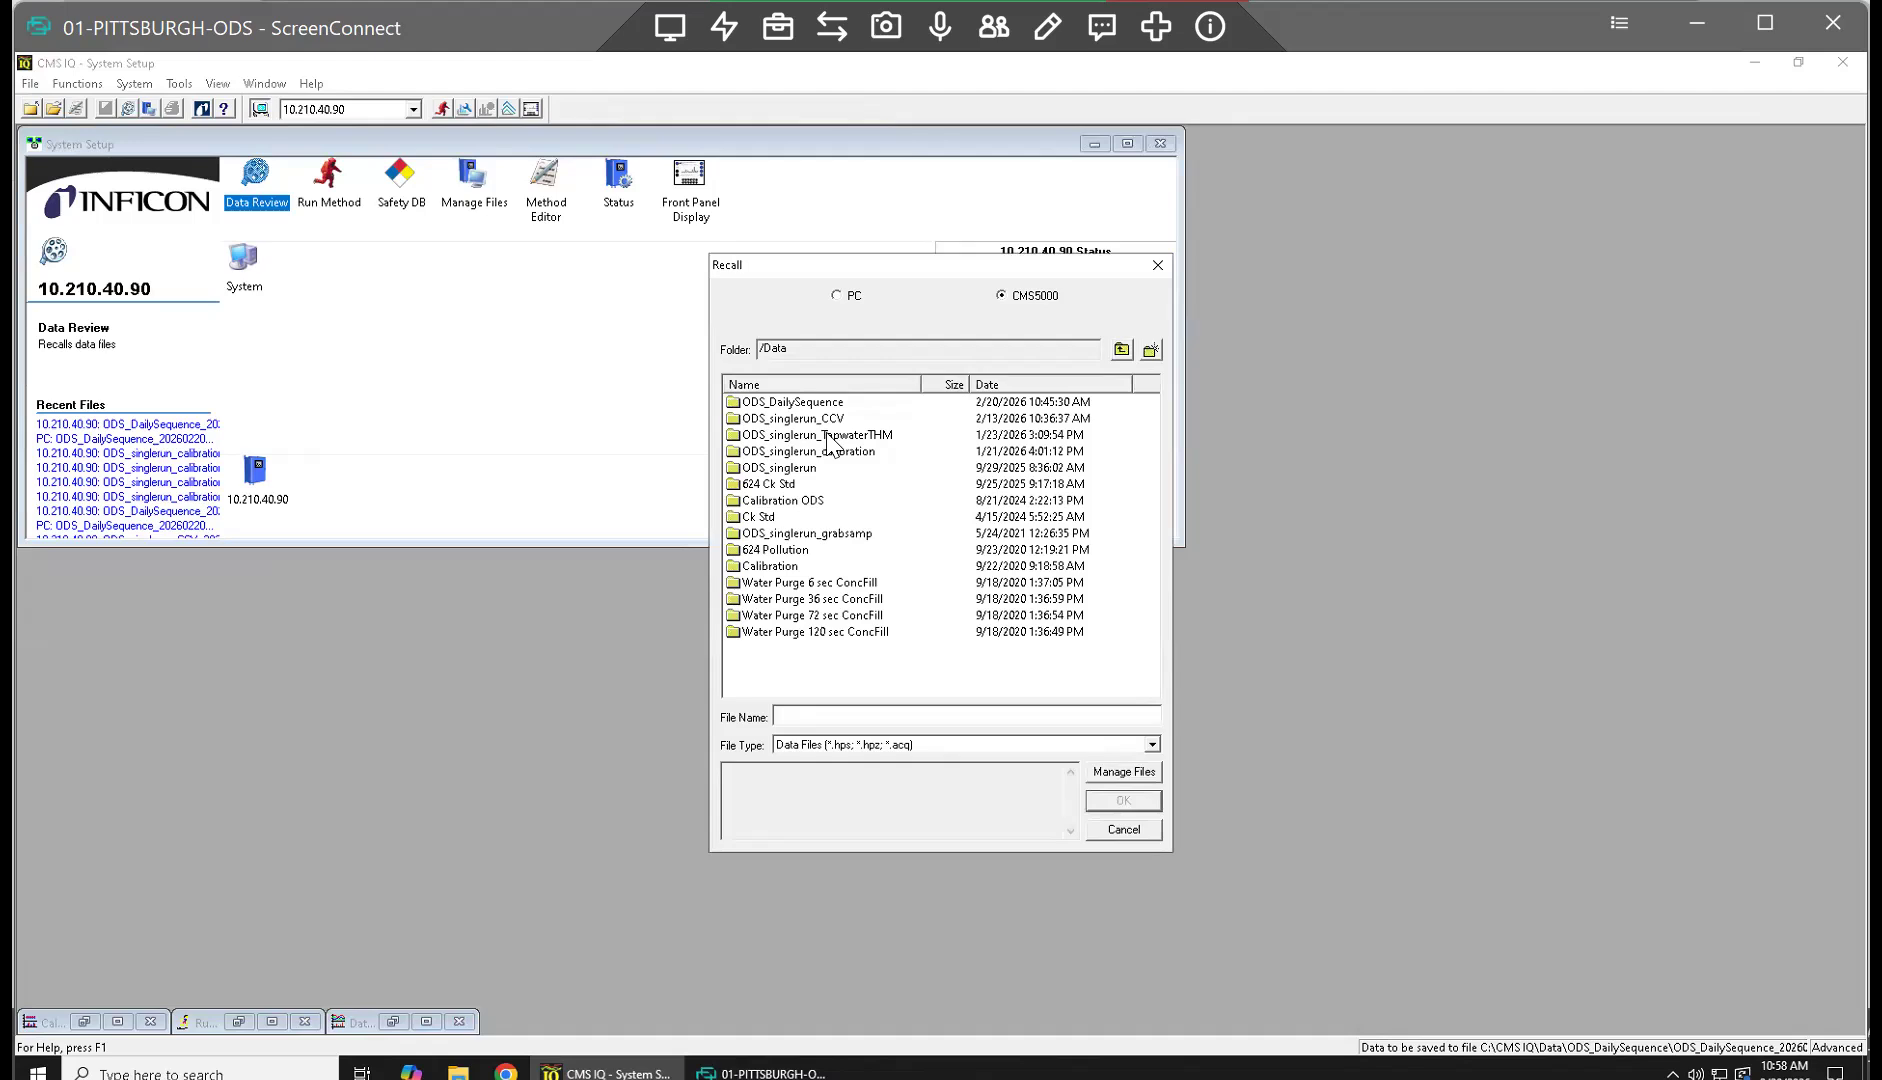
pyautogui.click(793, 402)
pyautogui.doubleClick(794, 406)
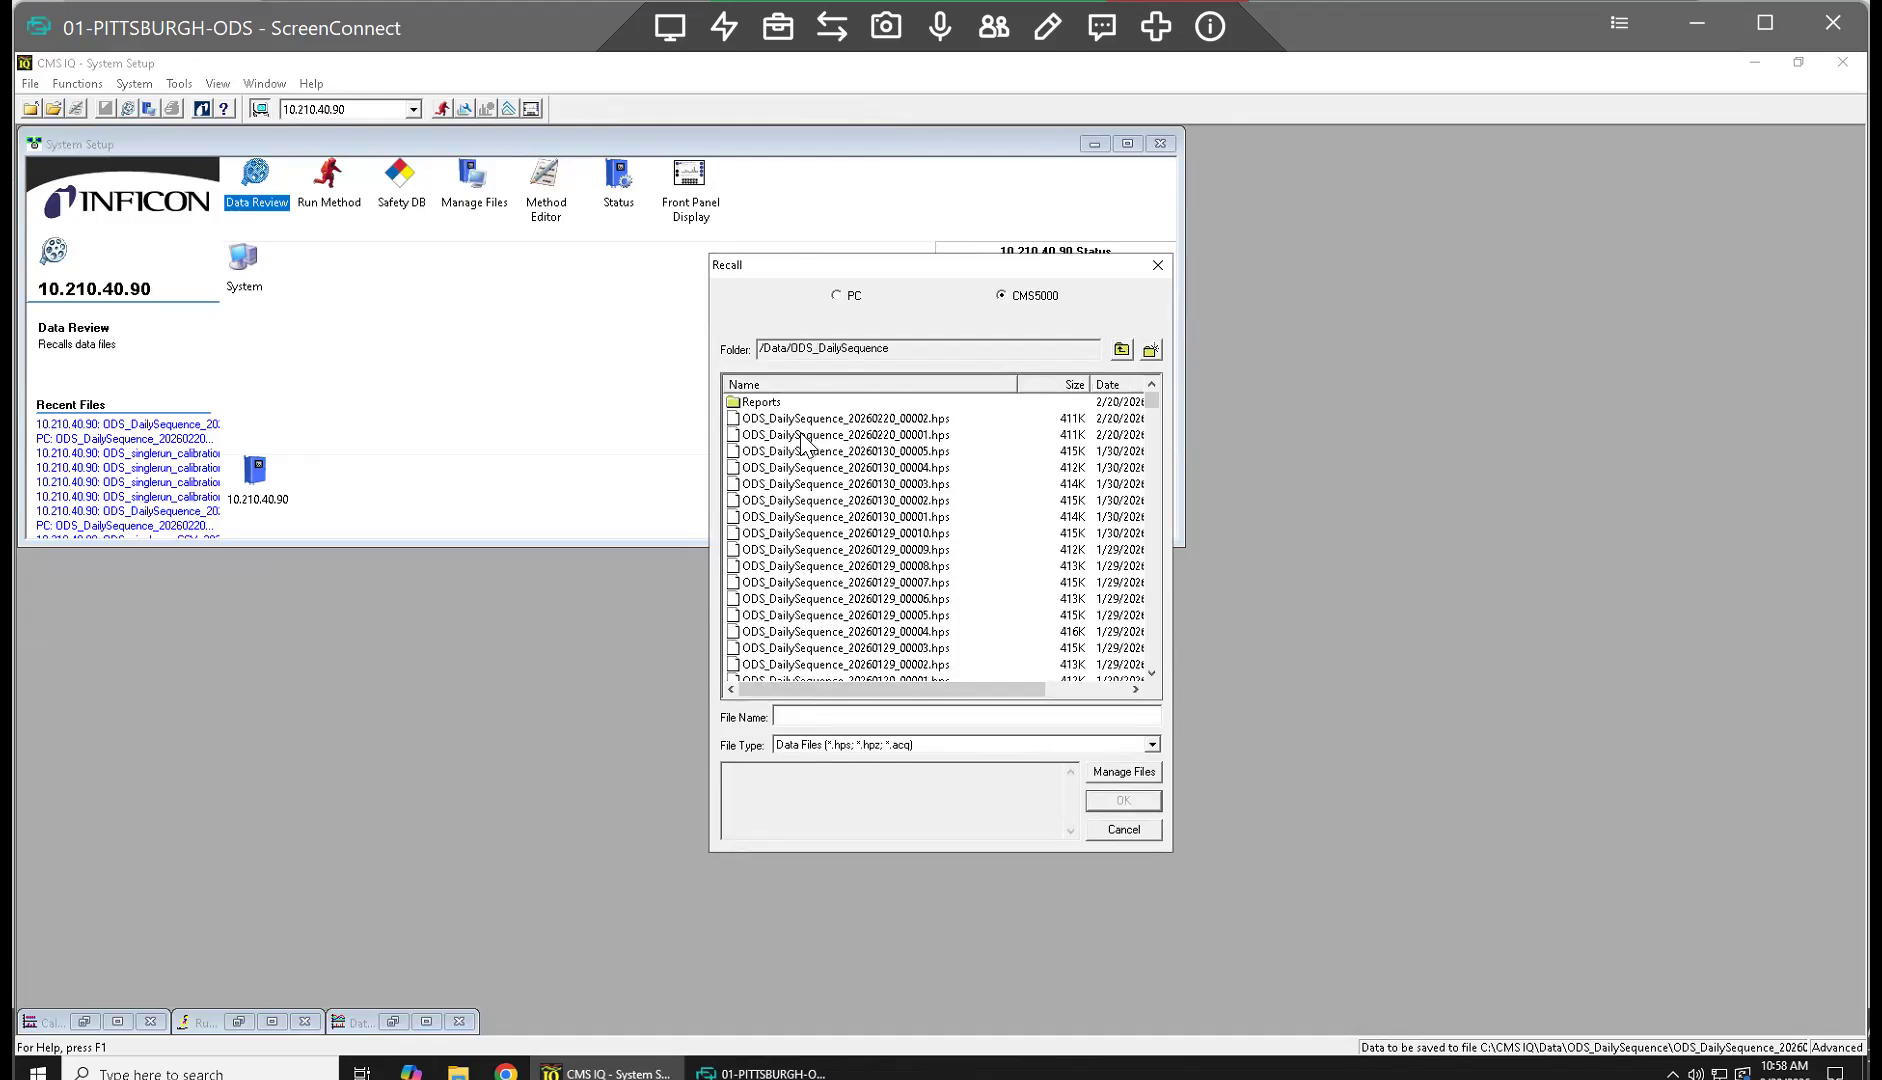
pyautogui.click(806, 435)
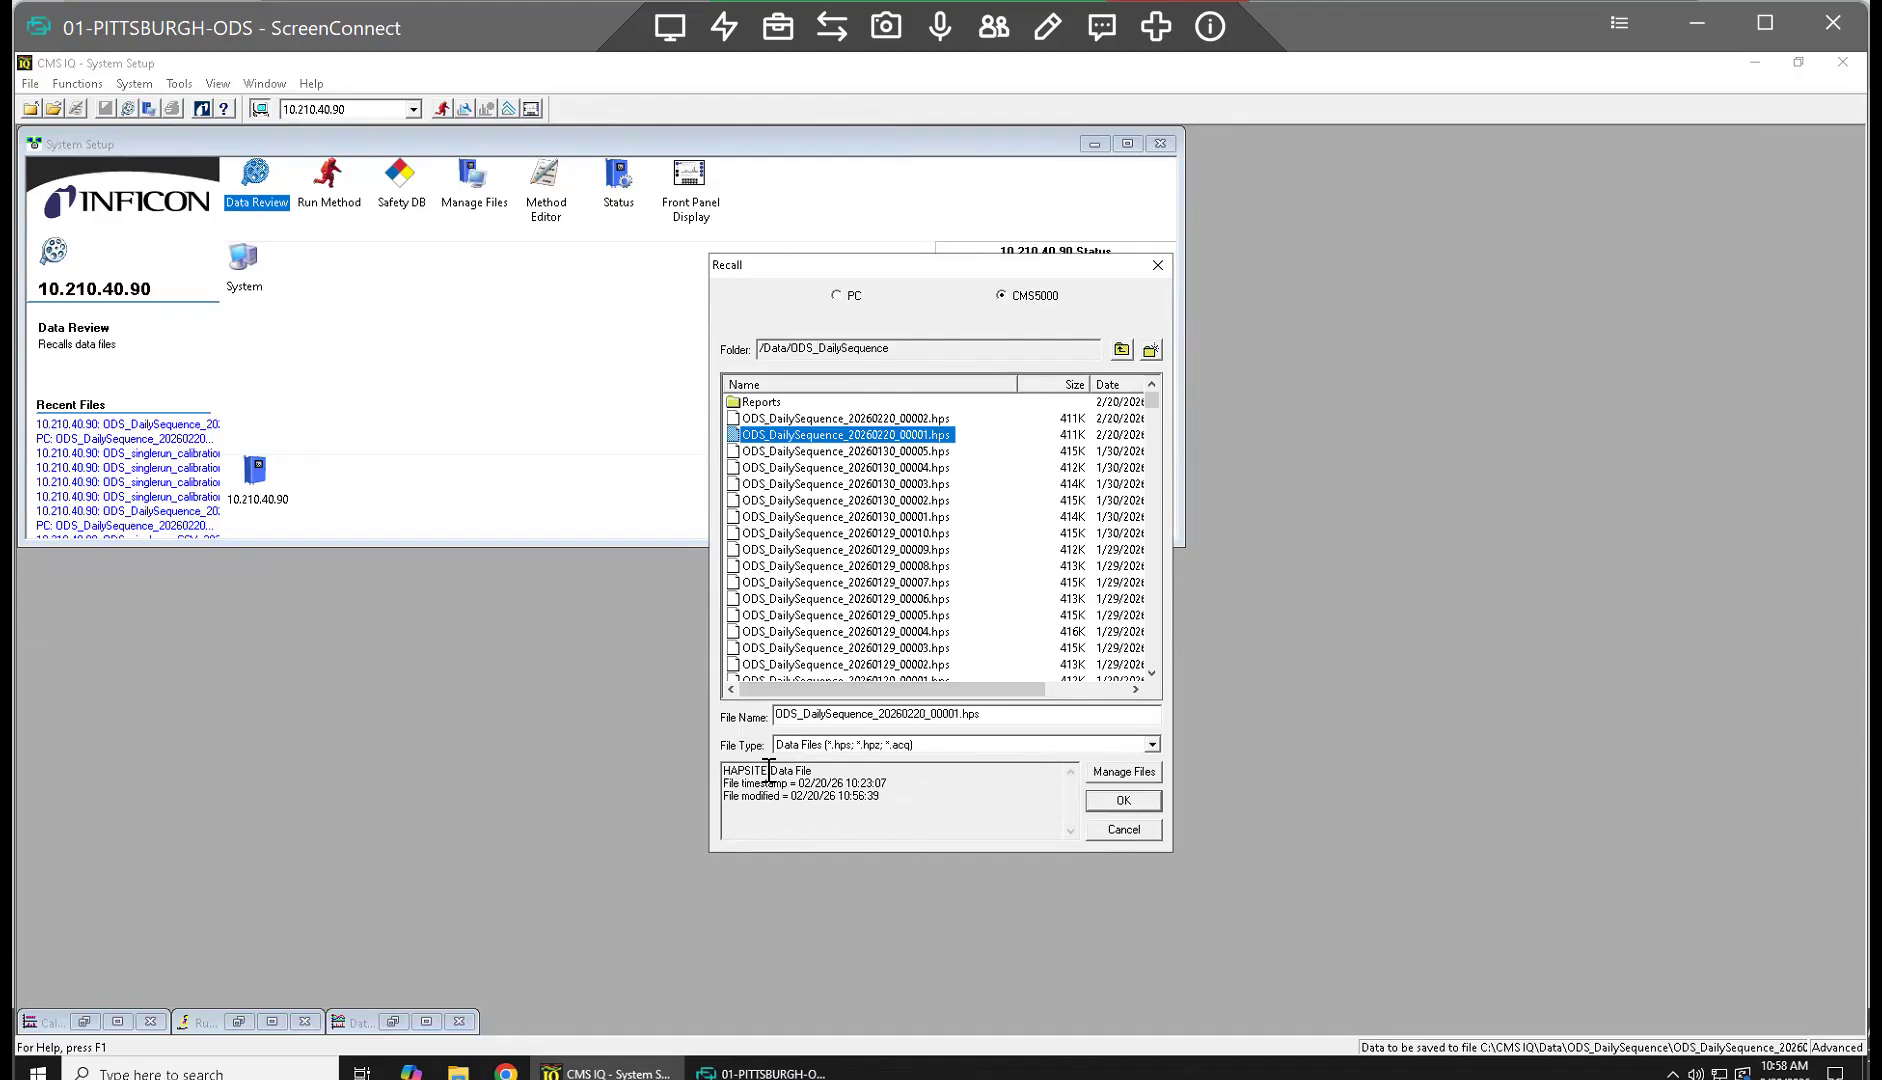
pyautogui.click(827, 516)
pyautogui.click(832, 537)
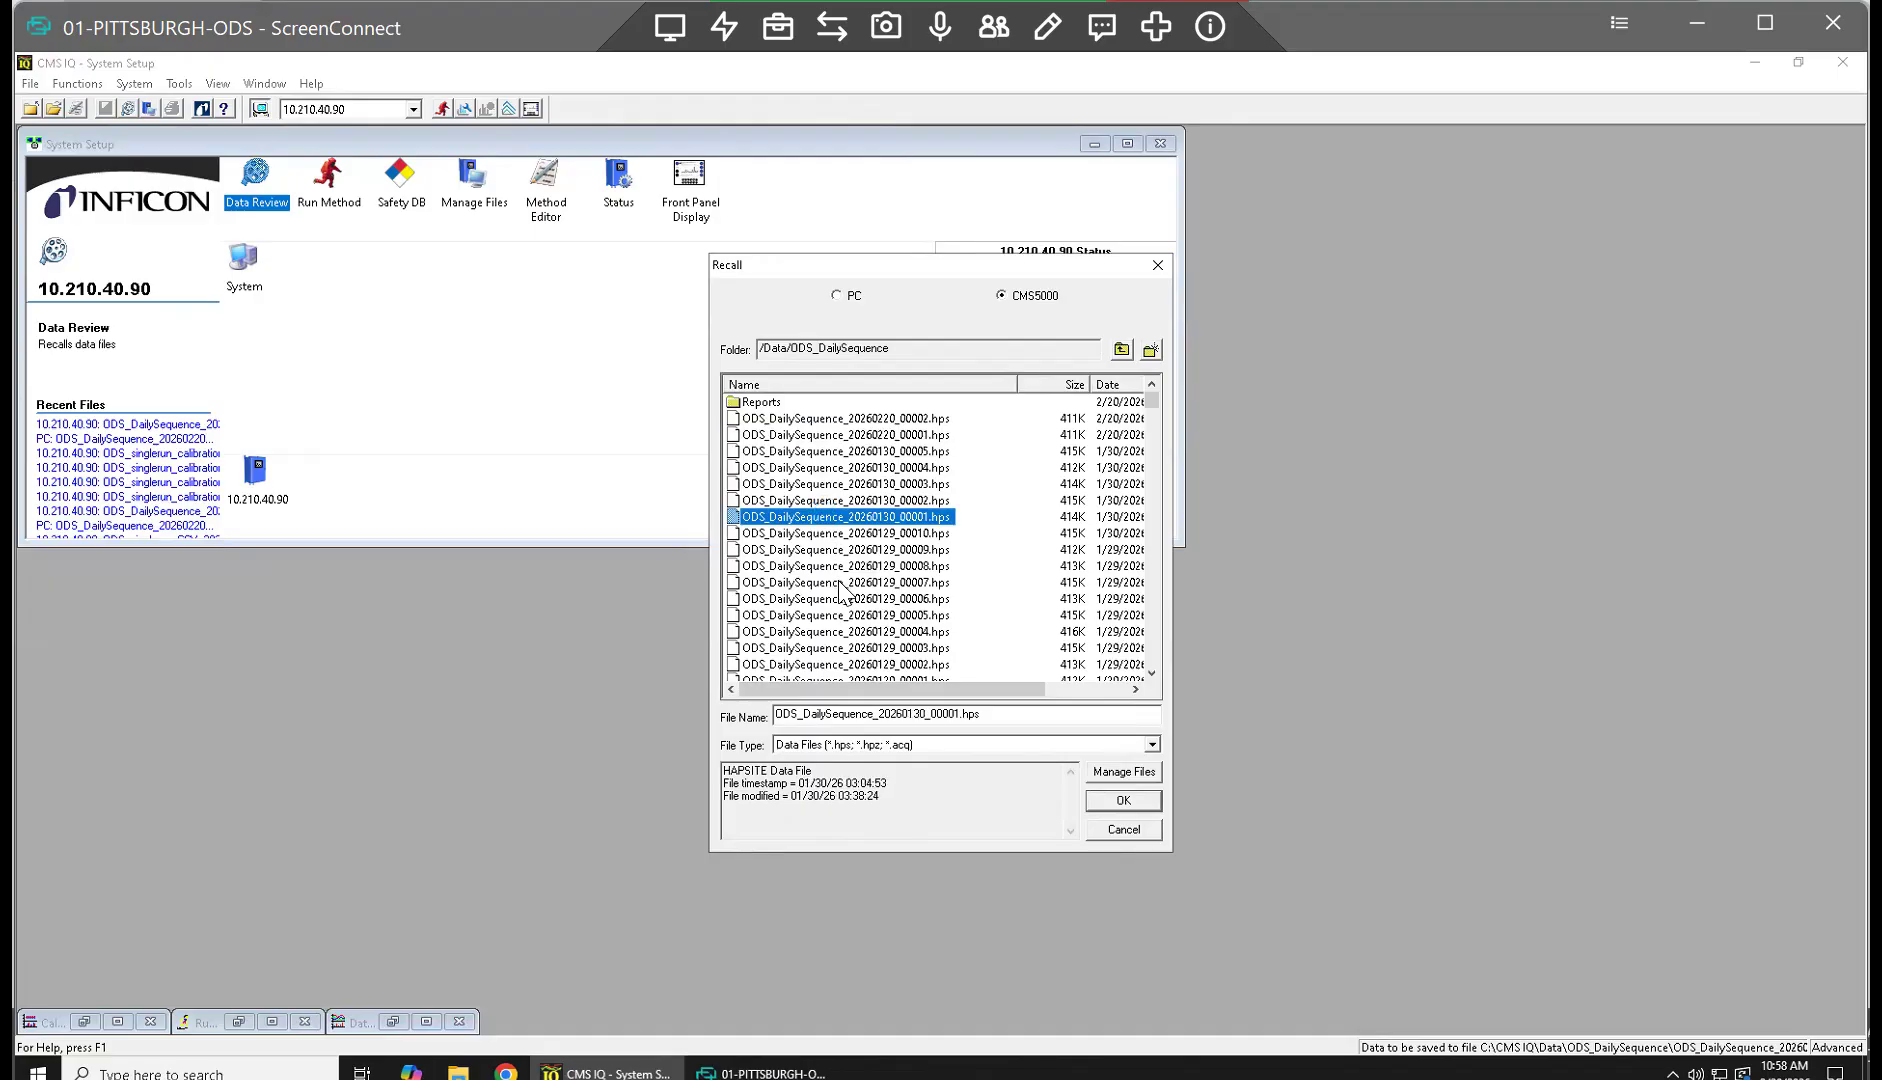
pyautogui.click(838, 581)
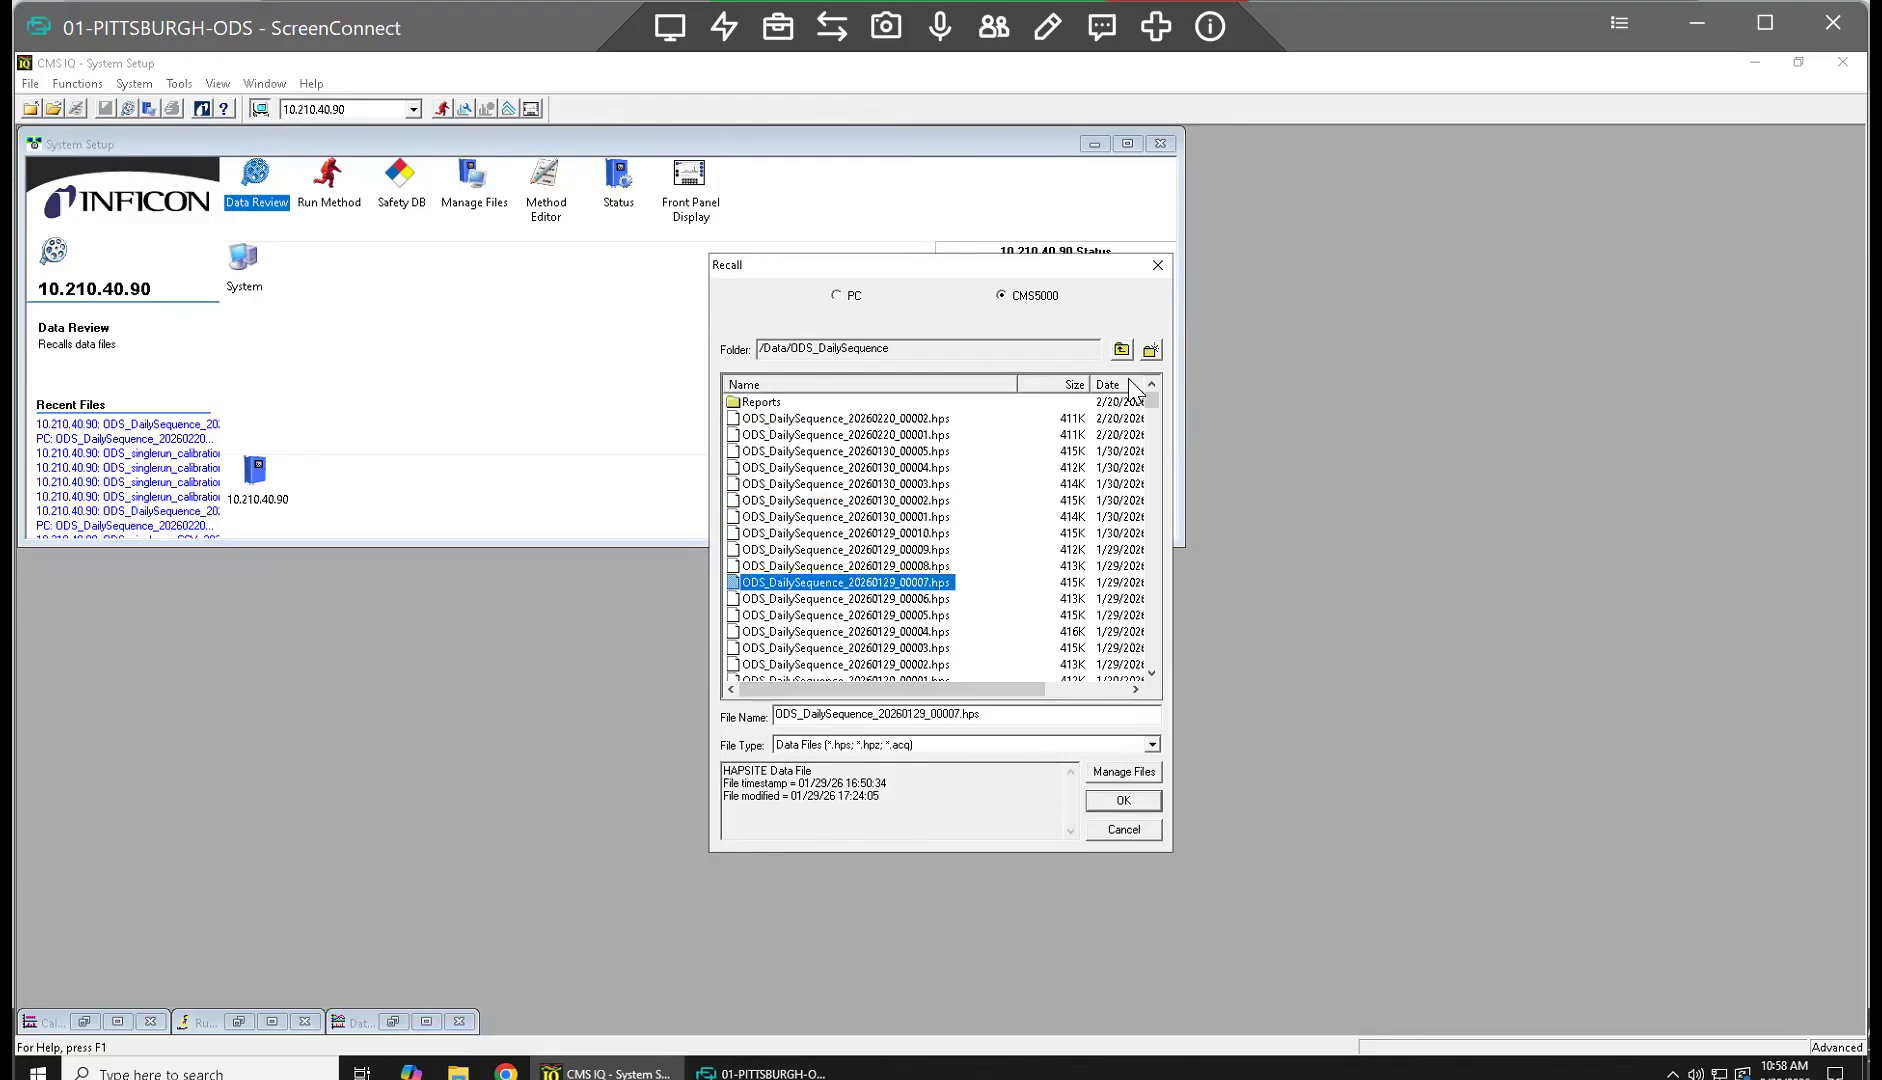
# Step: Check the description of ODS_singlerun_calibration_20260121_141127_03.hps in the ODS_singlerun_calibration data folder without recalling it
pyautogui.click(1121, 349)
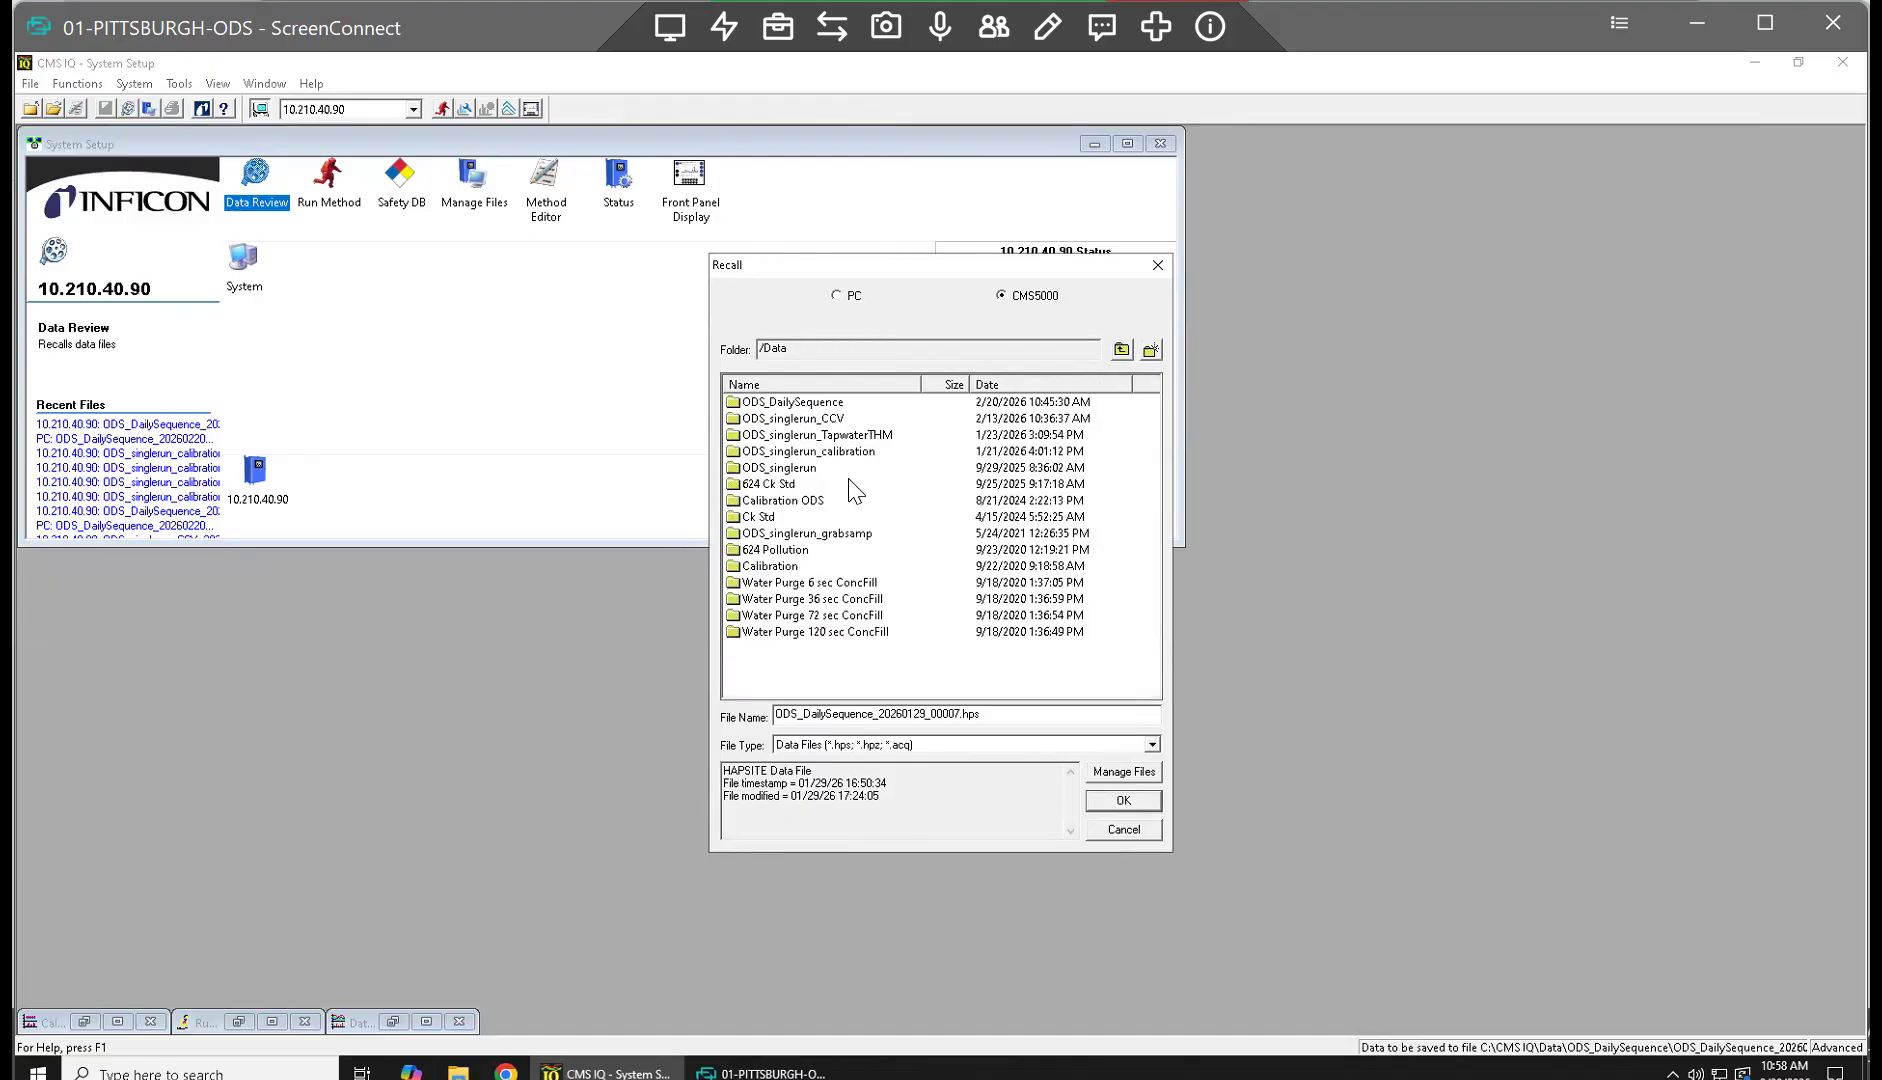
pyautogui.click(828, 454)
pyautogui.doubleClick(828, 454)
pyautogui.click(830, 435)
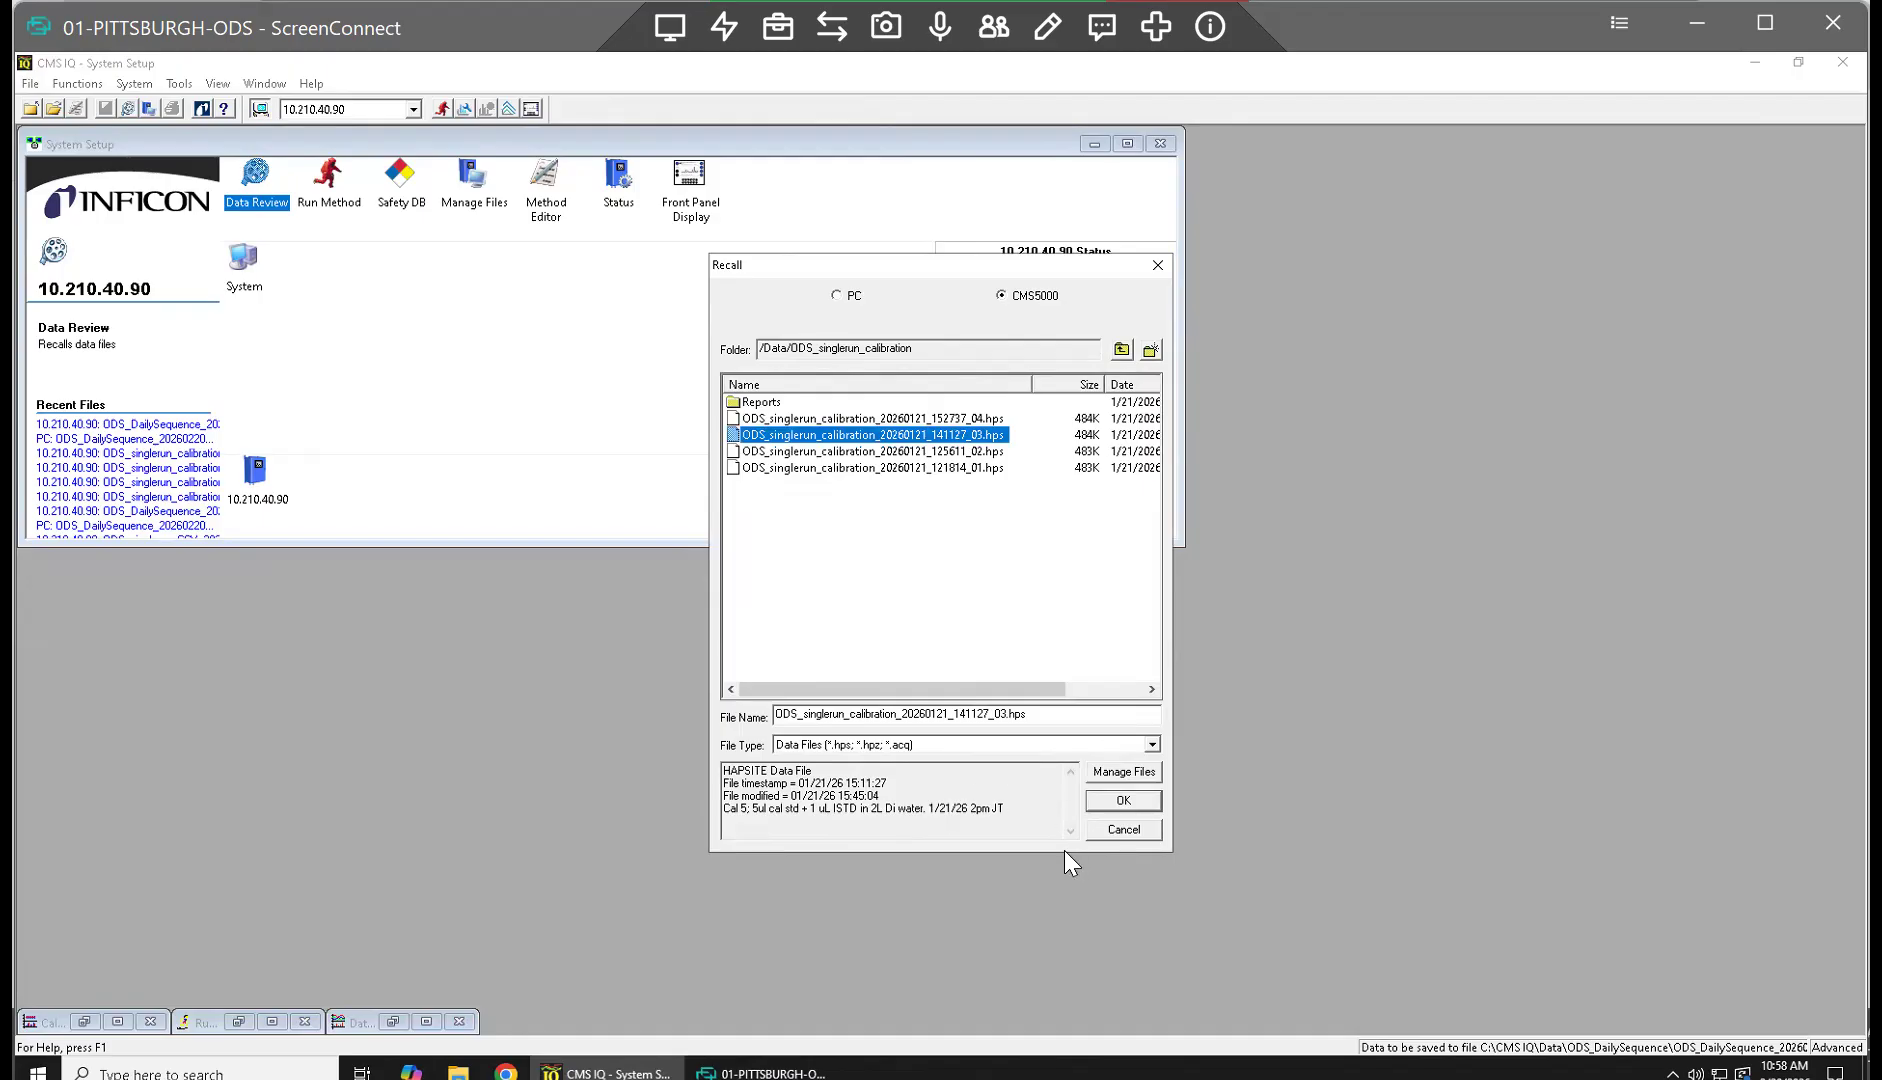
pyautogui.click(1124, 832)
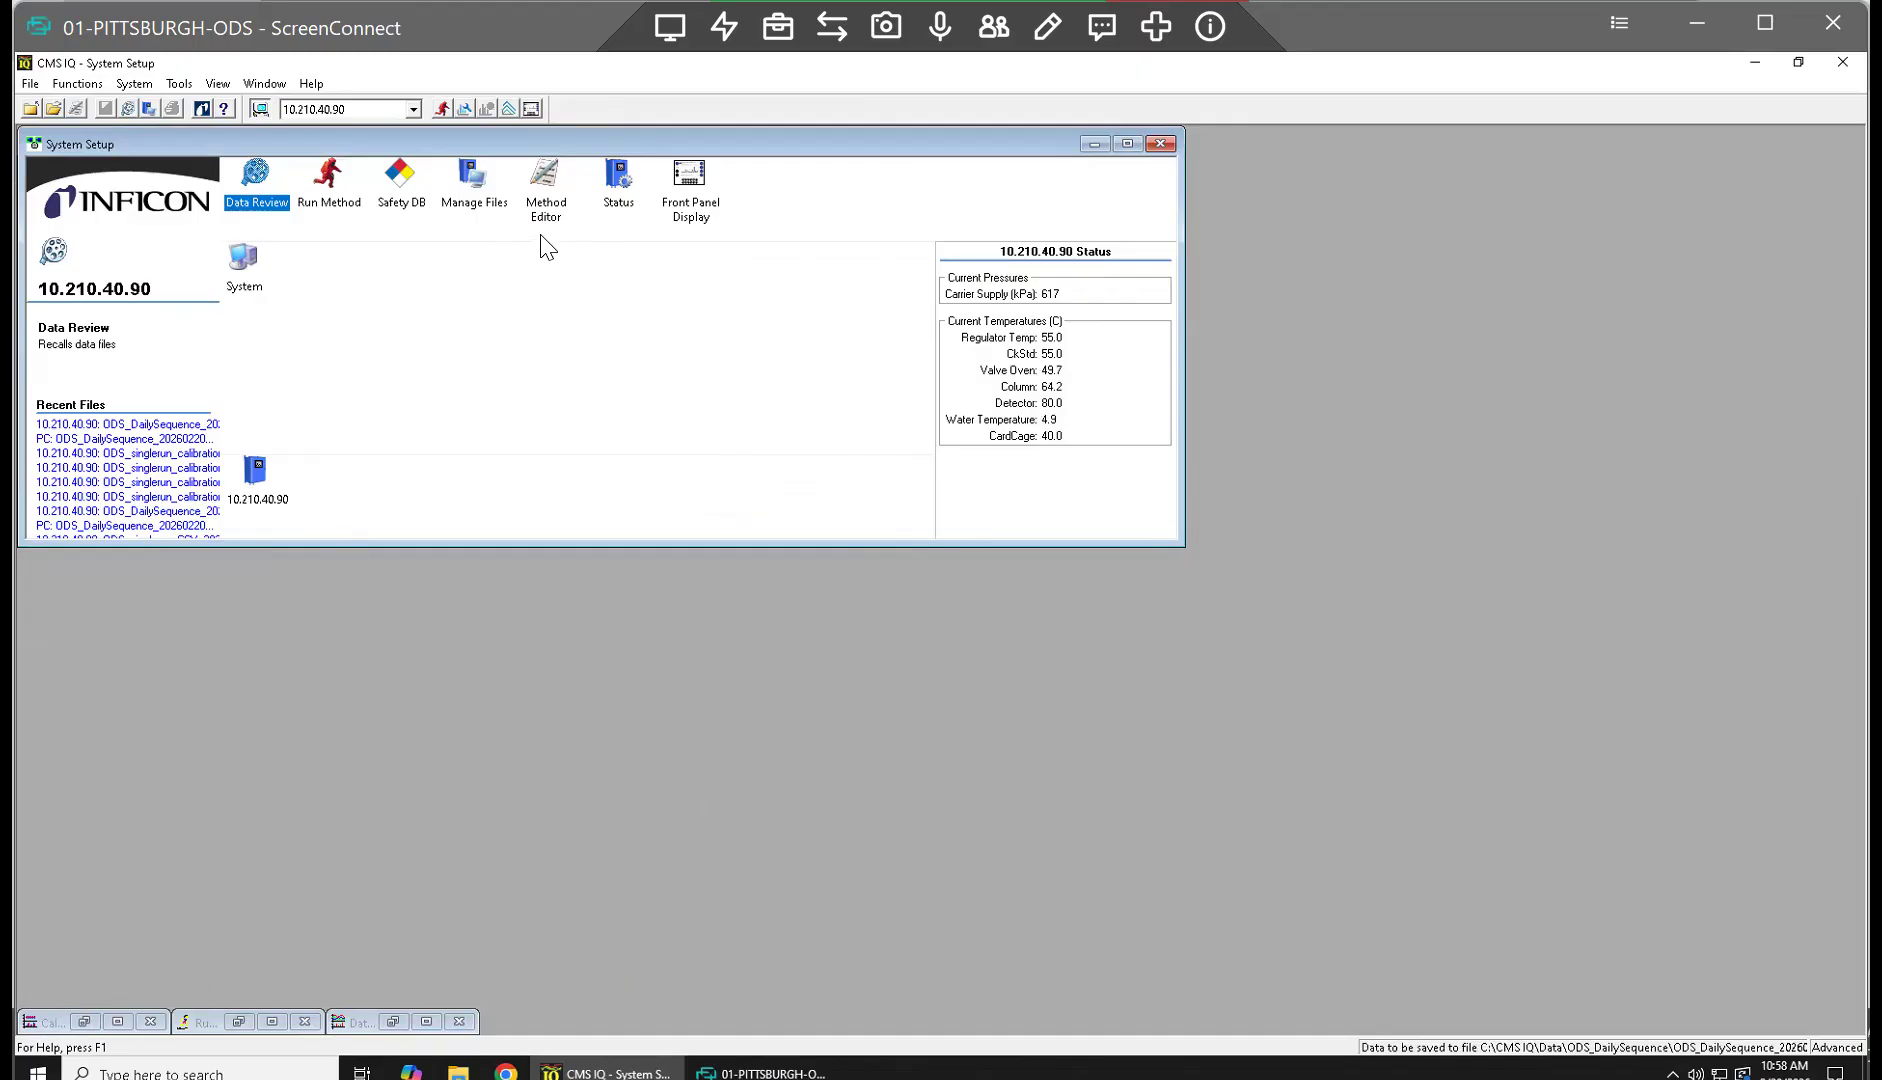
# Step: Open the Calibrate window maximized and view the available method files while keeping the current method selection
pyautogui.click(78, 86)
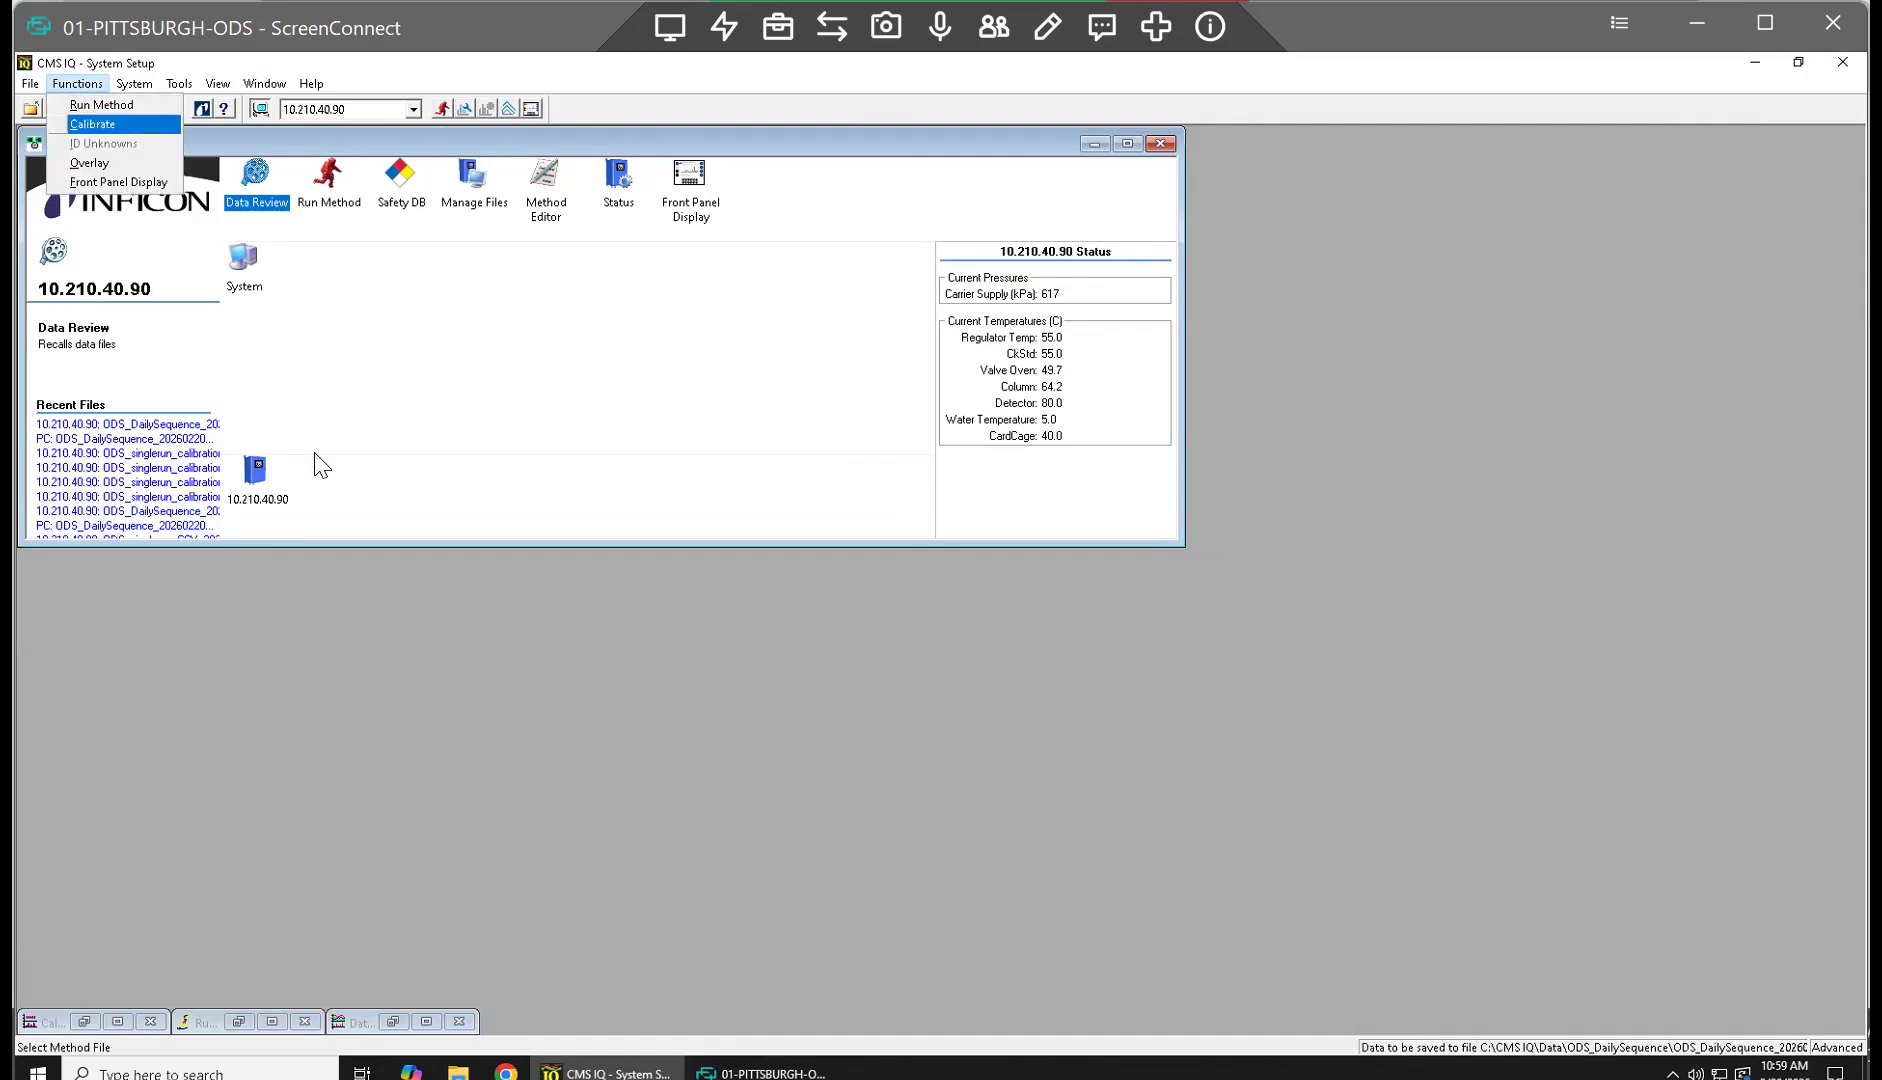
pyautogui.click(446, 723)
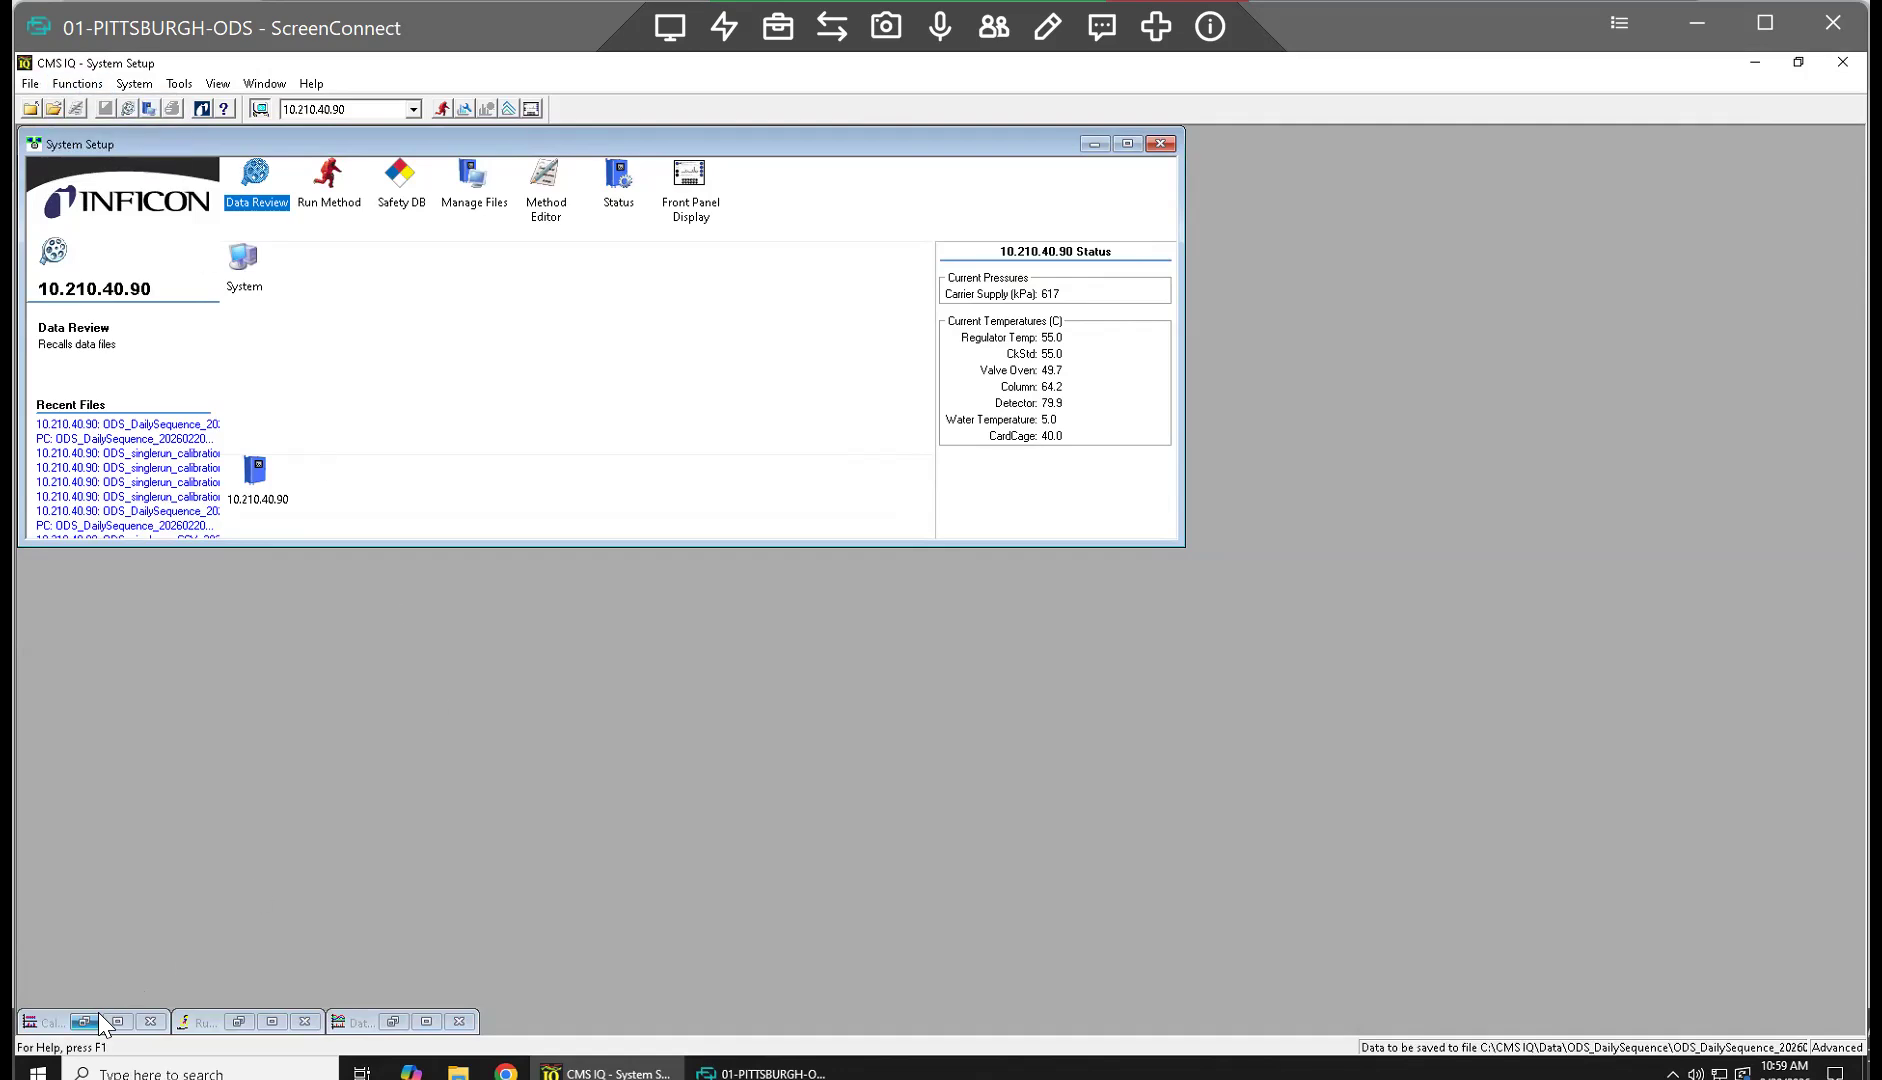
pyautogui.click(118, 1020)
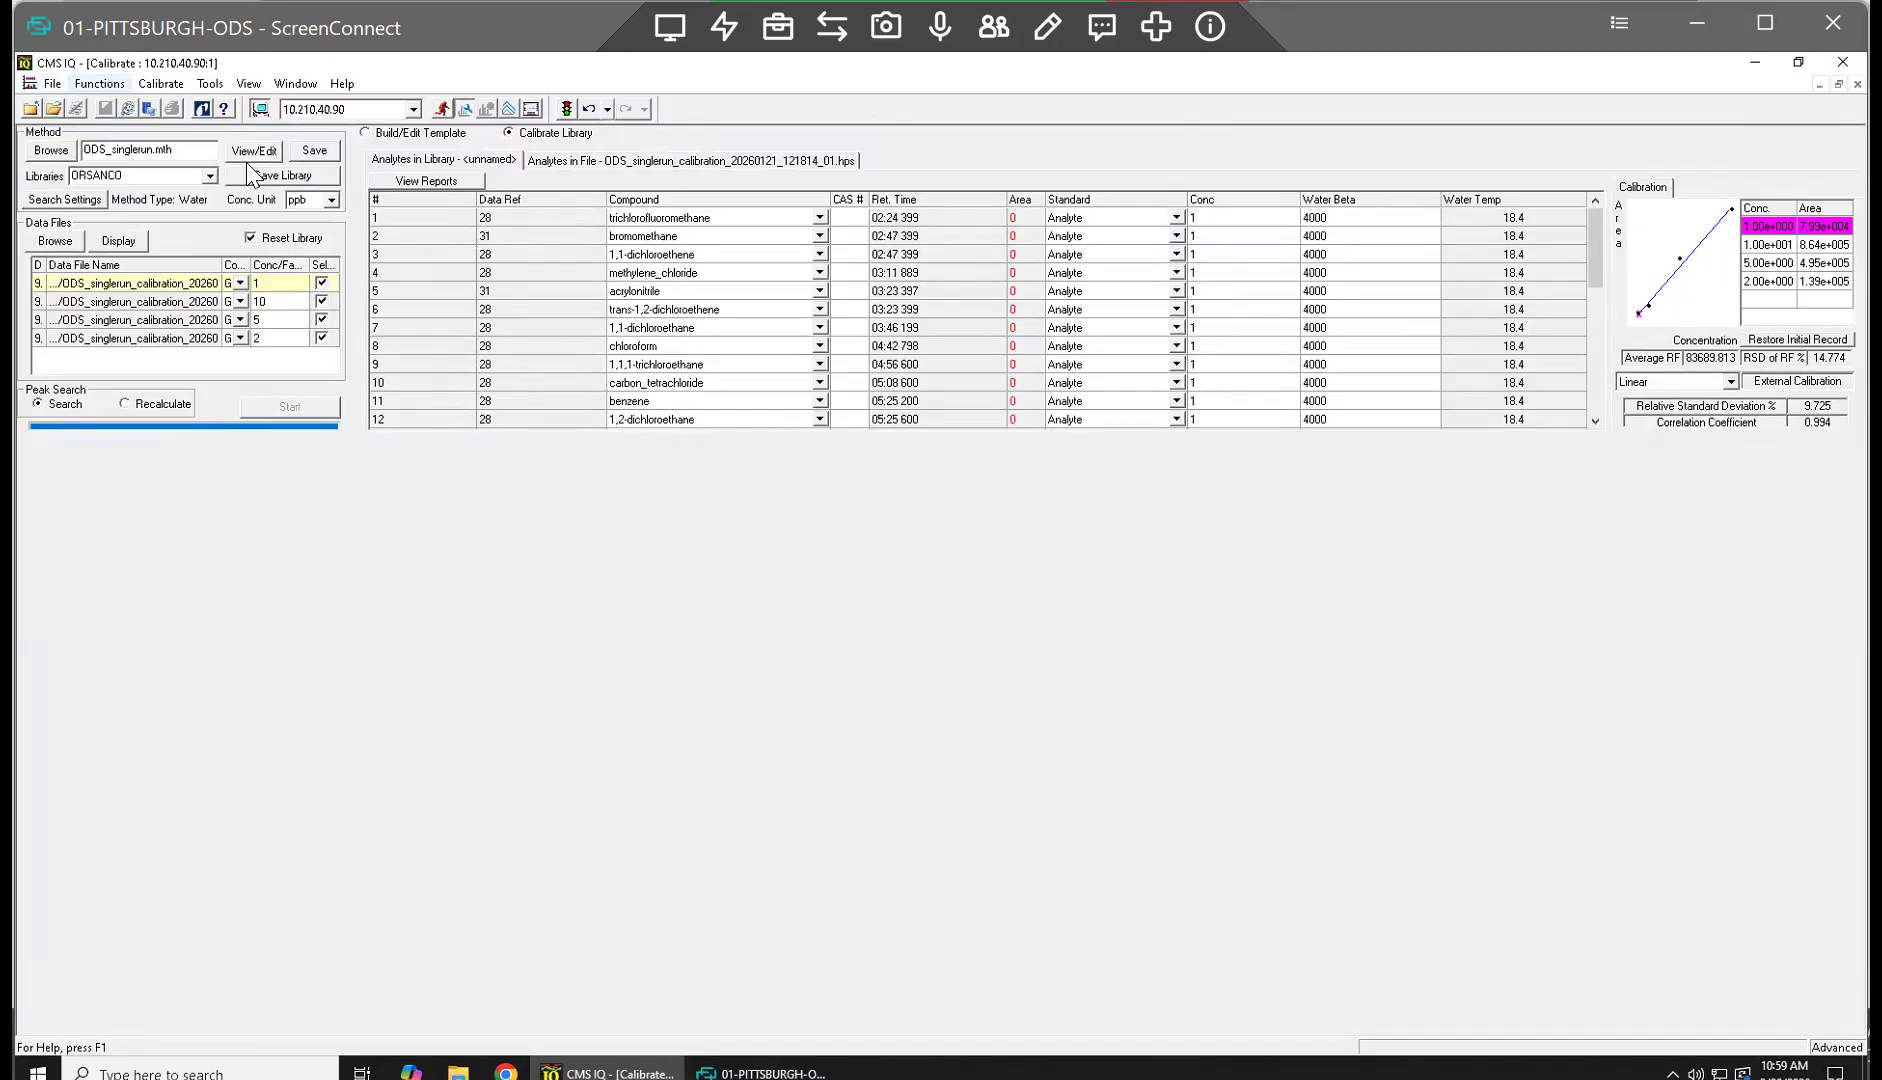
pyautogui.click(52, 151)
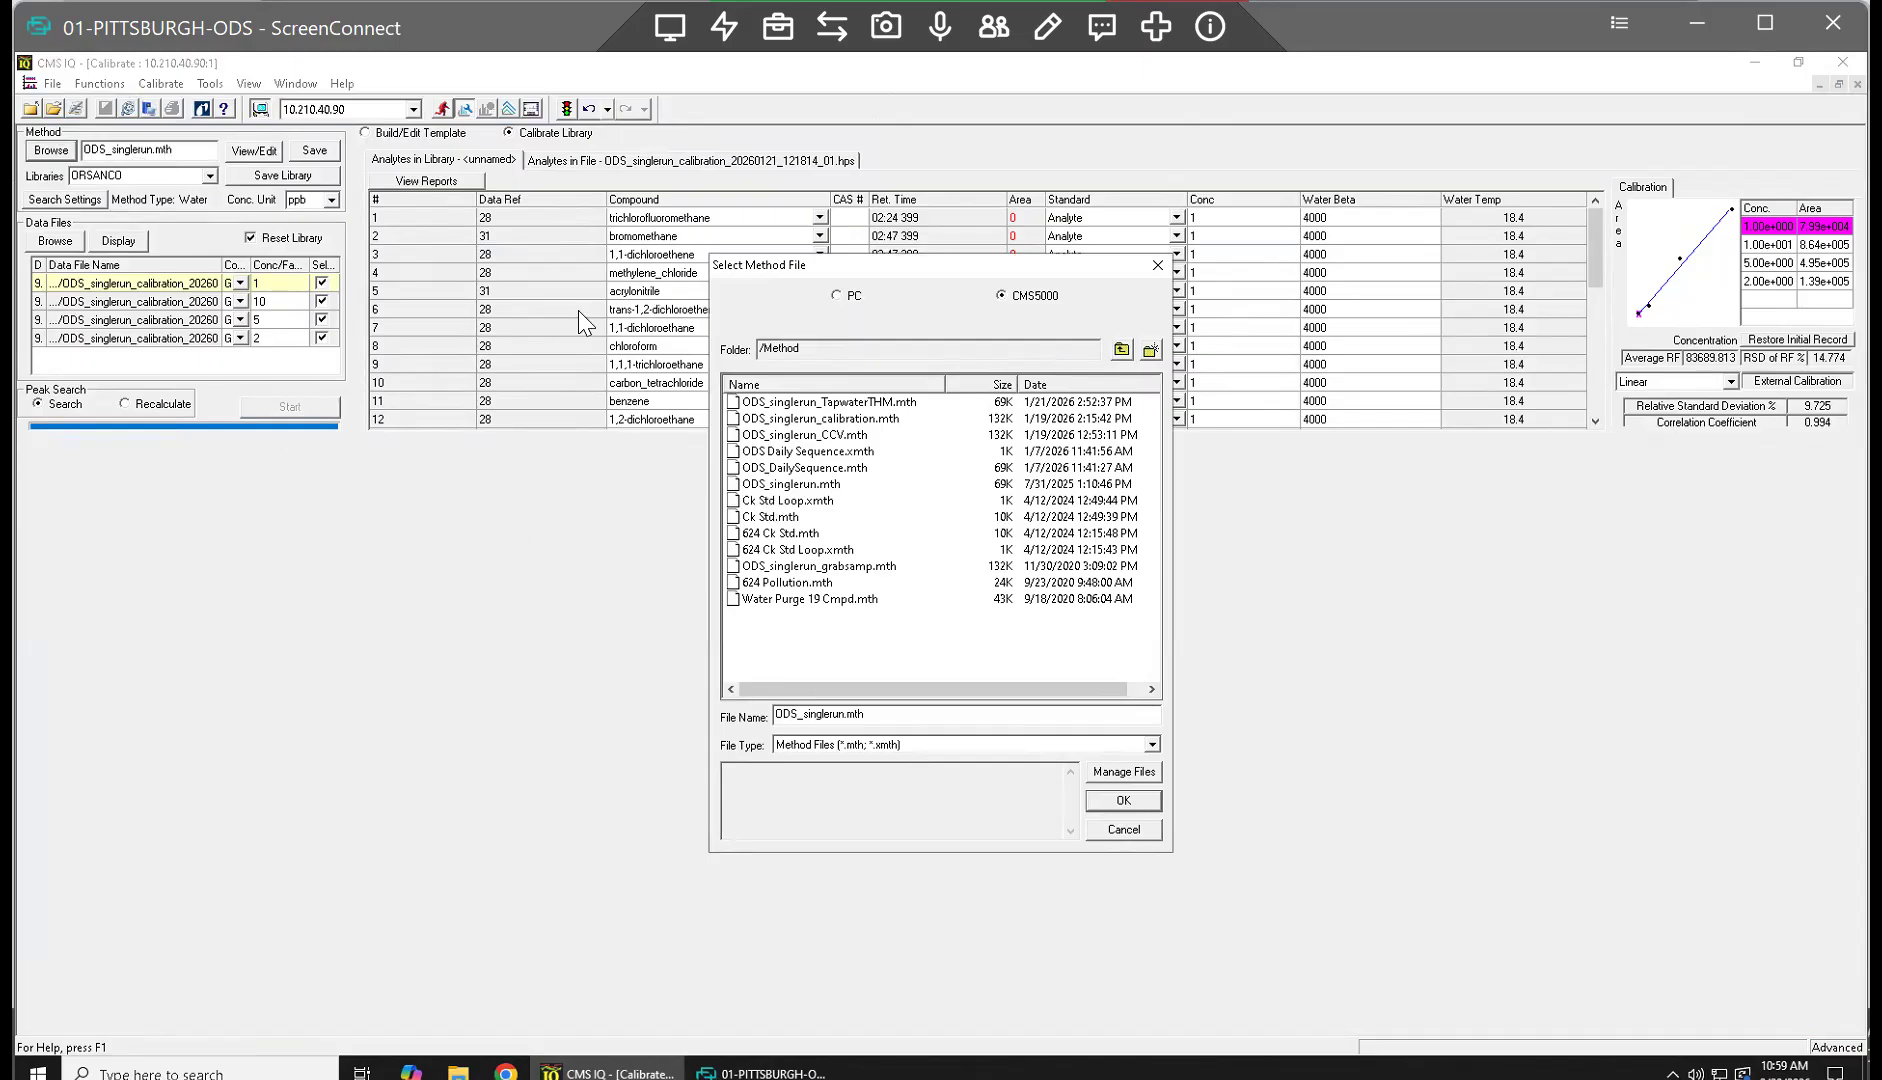
pyautogui.click(1124, 829)
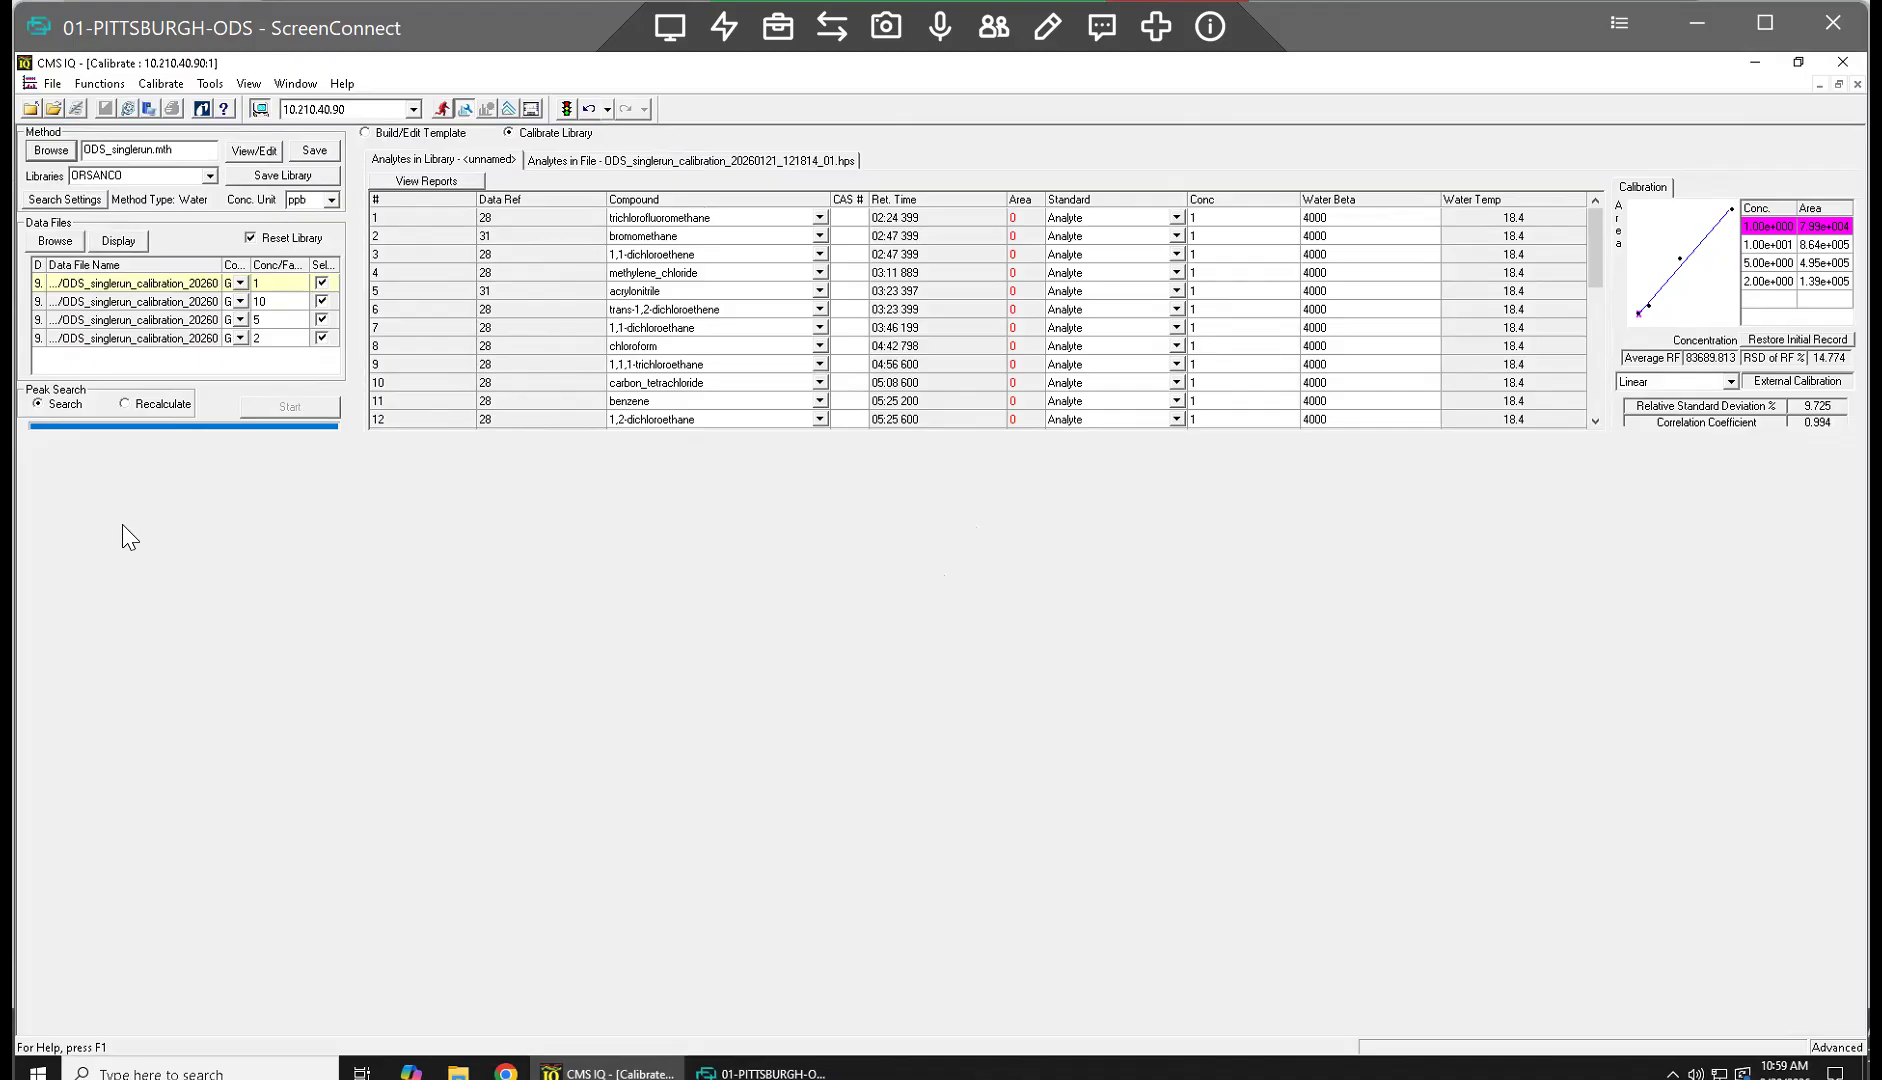
# Step: Browse the sensor's ODS_singlerun_calibration and ODS_singlerun folders for calibration data files, checking the details of several September 2025 files
pyautogui.click(50, 241)
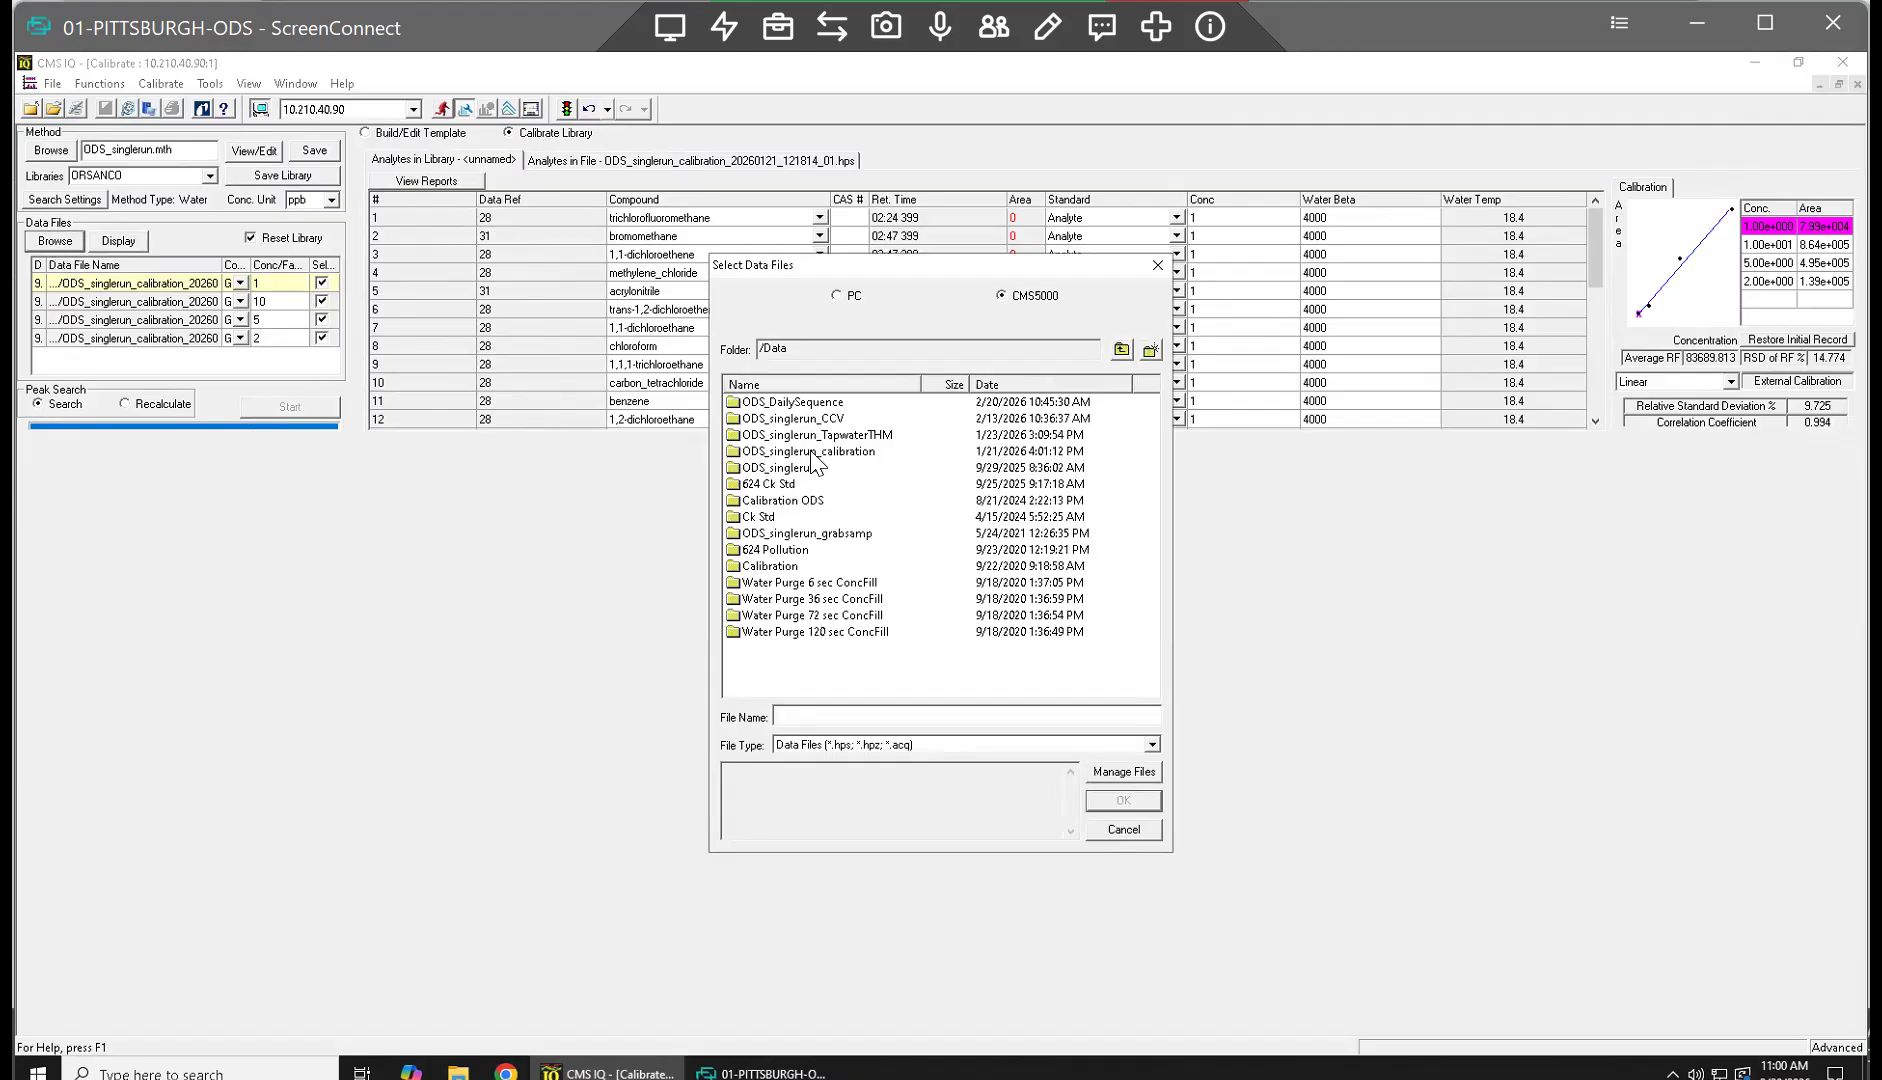
pyautogui.doubleClick(810, 452)
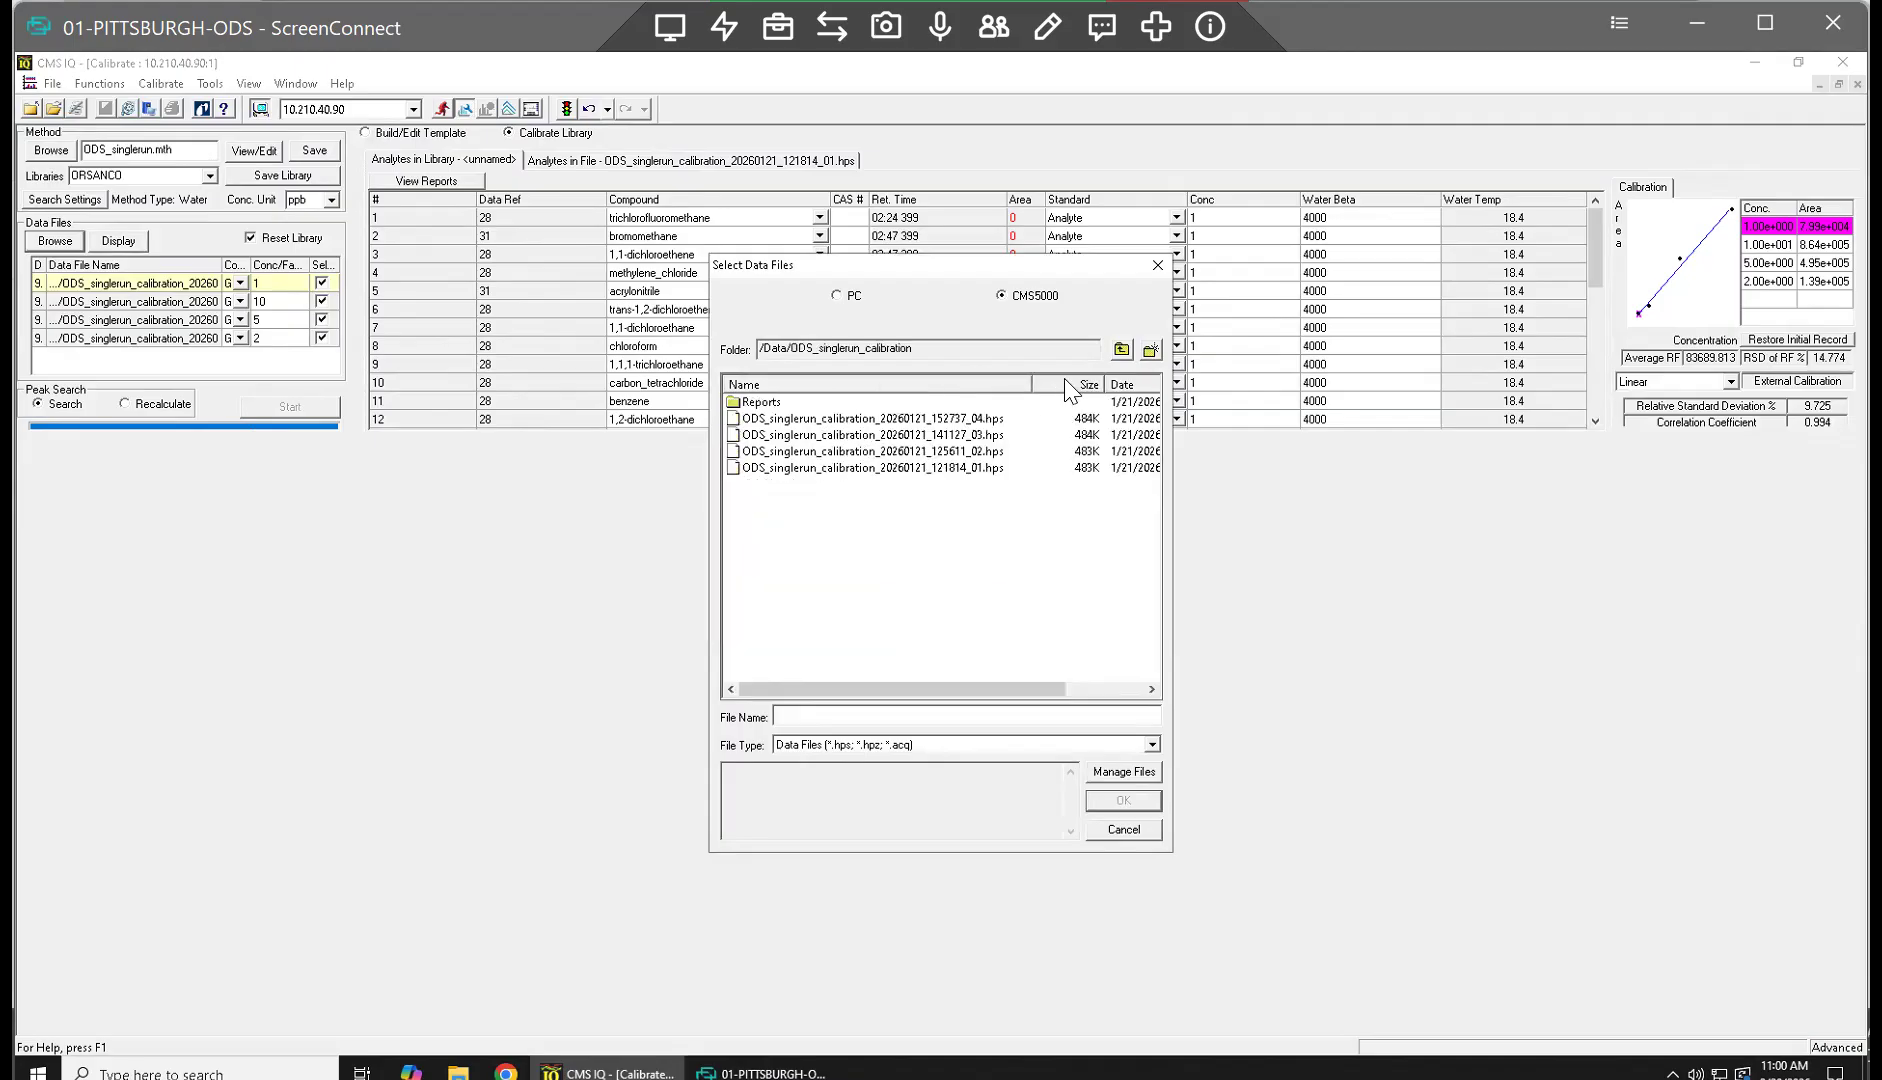
pyautogui.click(1121, 350)
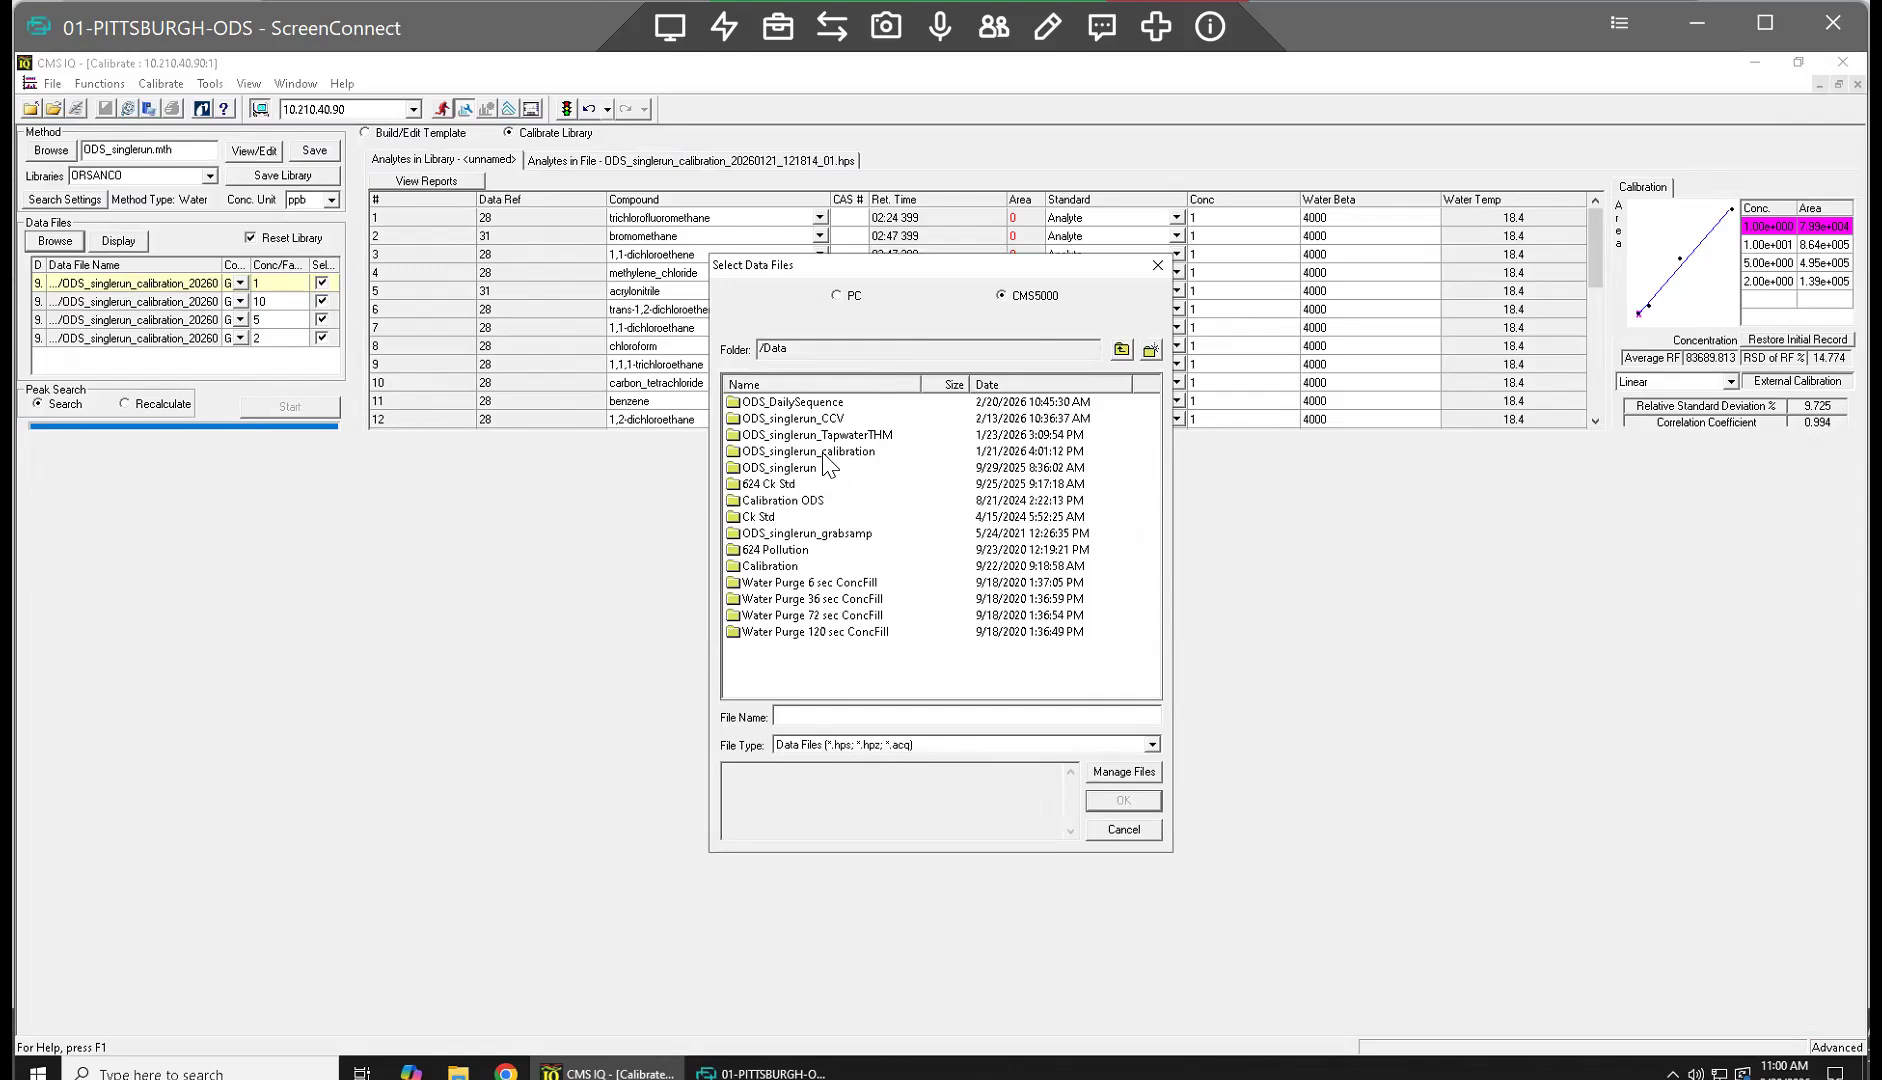
pyautogui.doubleClick(766, 469)
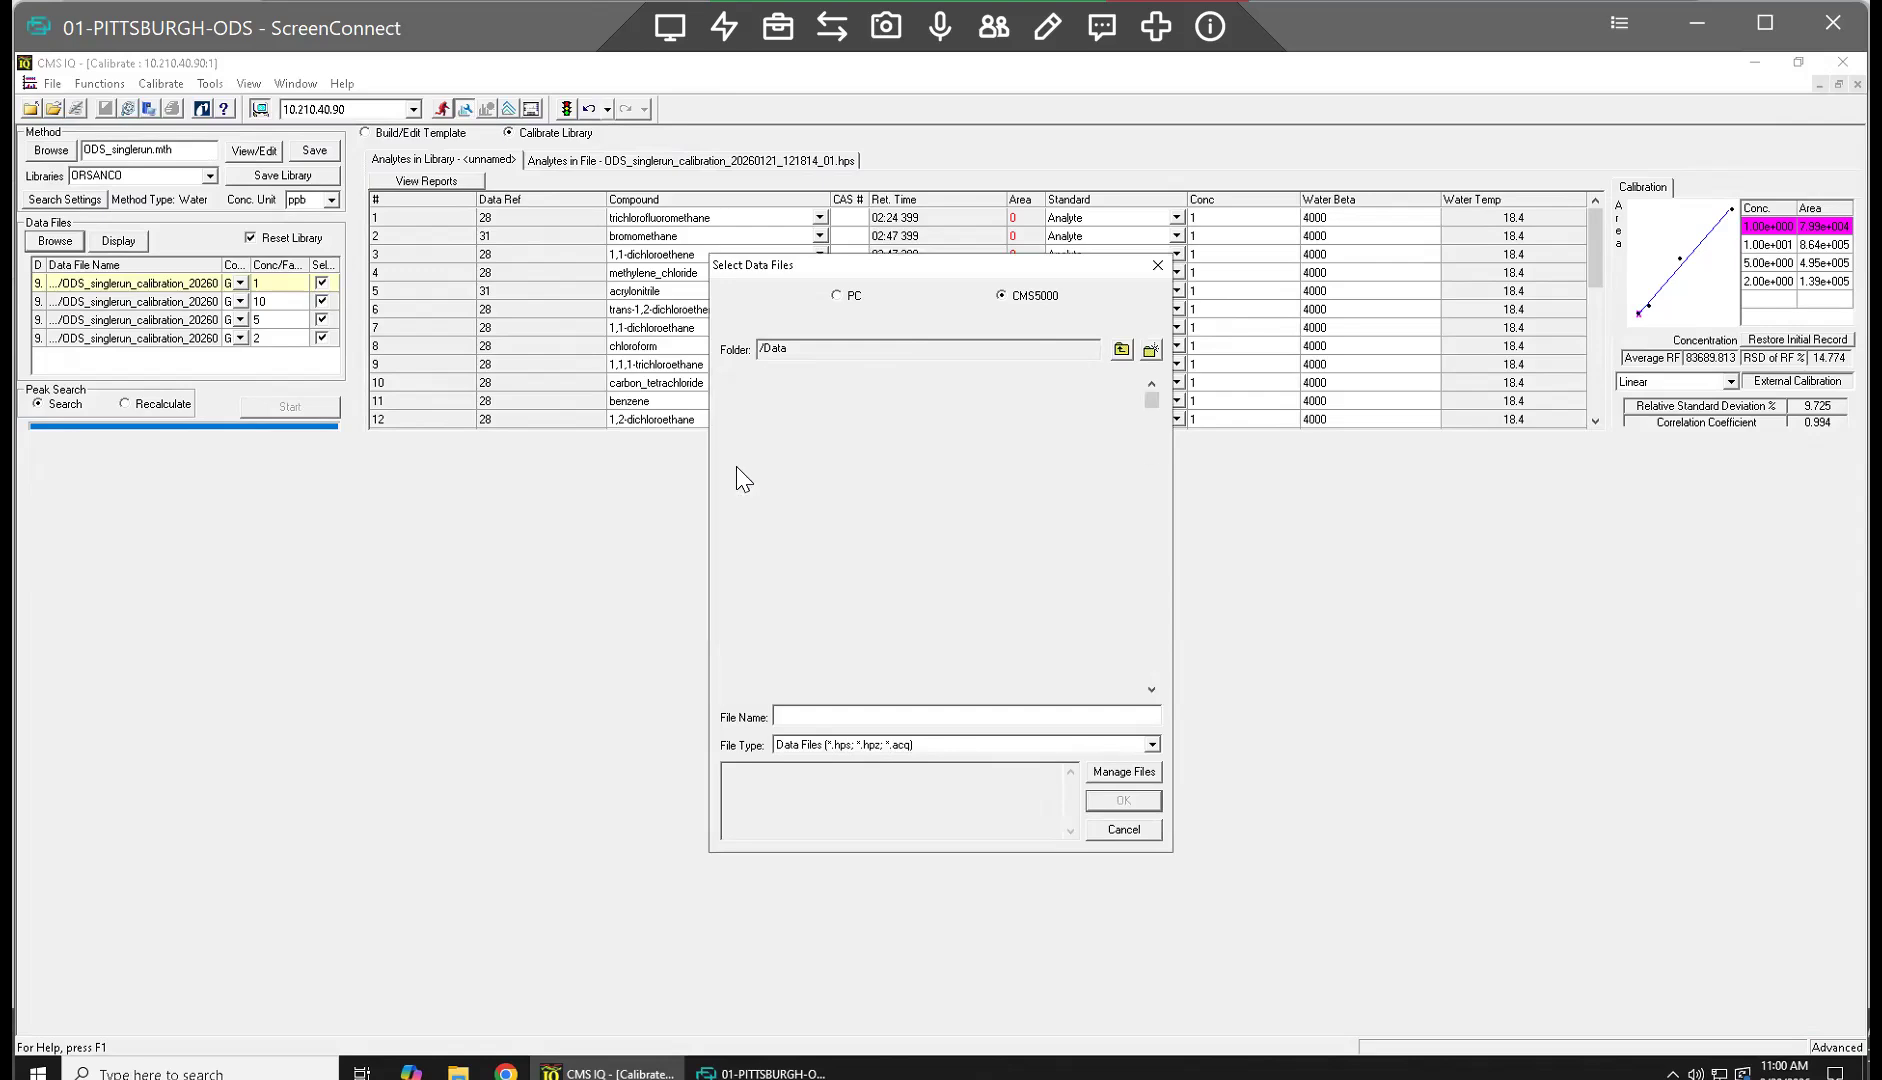
pyautogui.click(845, 435)
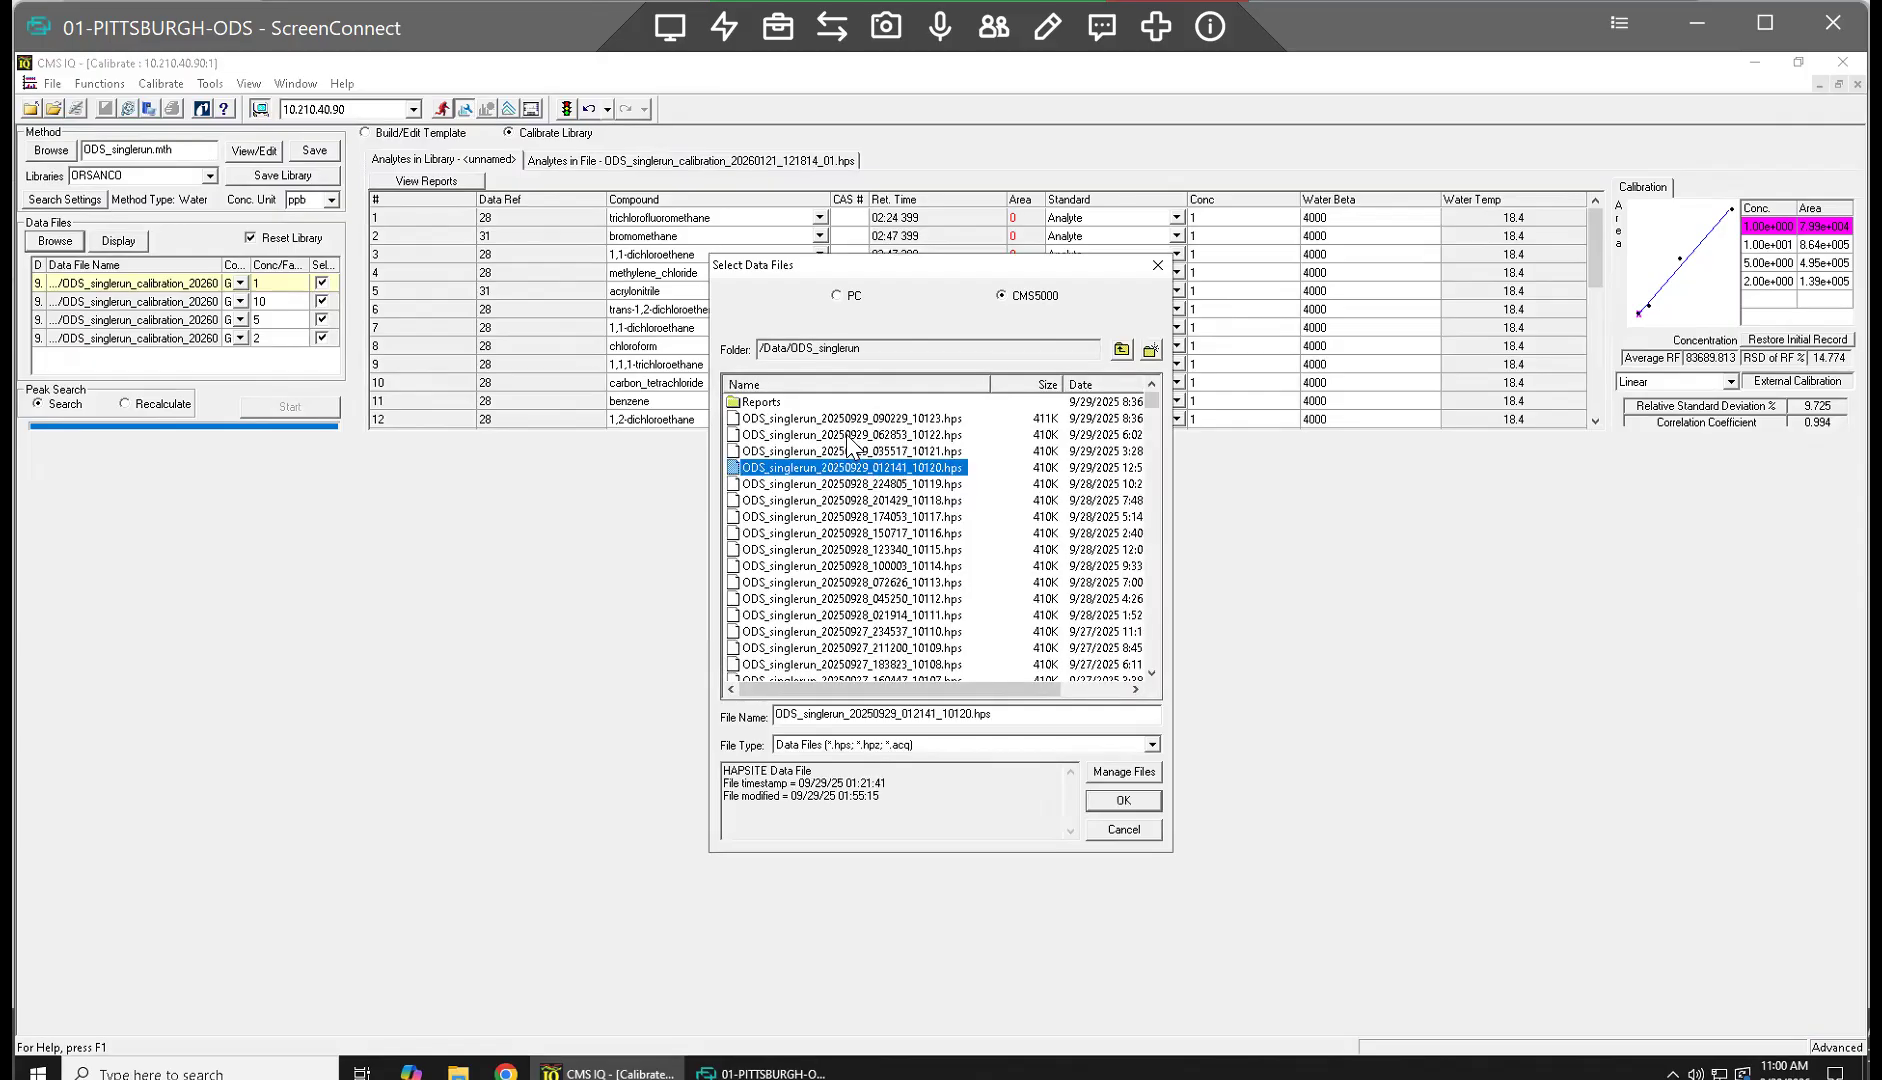
pyautogui.click(848, 468)
pyautogui.click(850, 484)
pyautogui.click(857, 517)
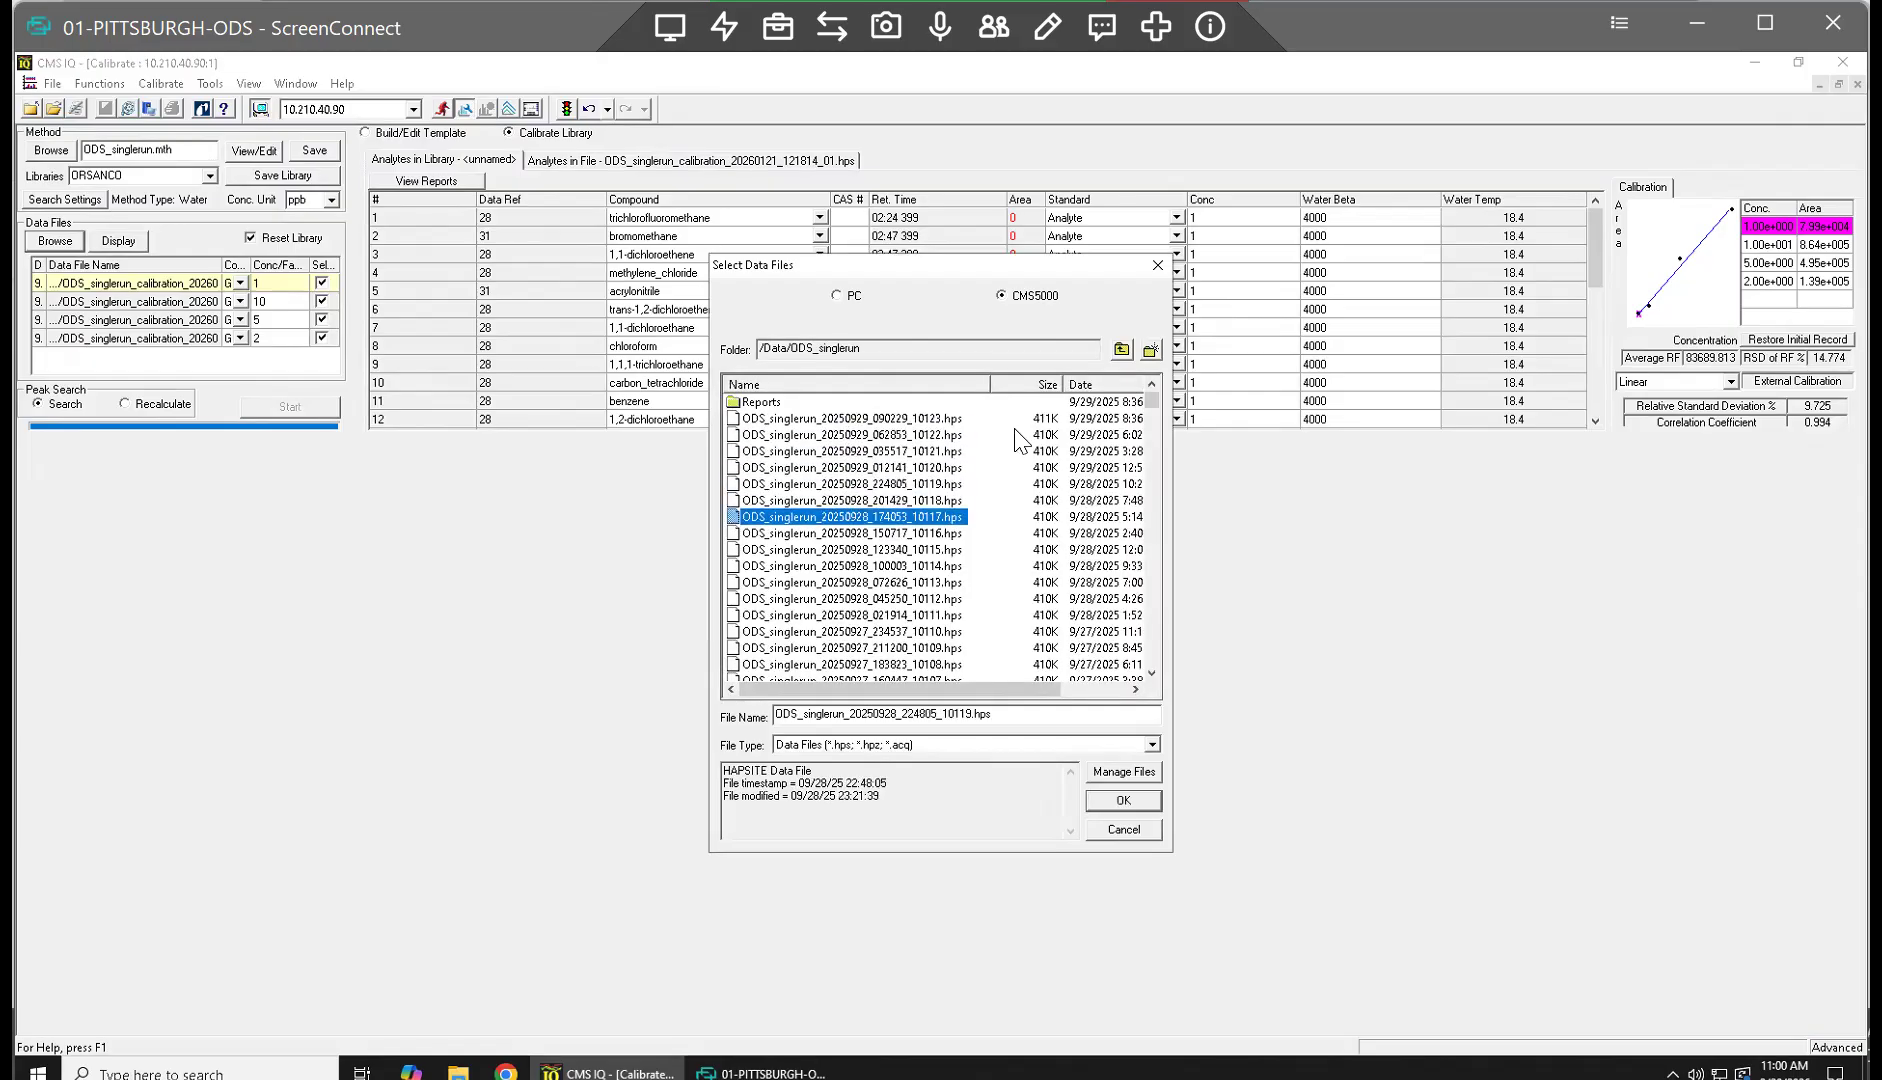
pyautogui.click(1119, 350)
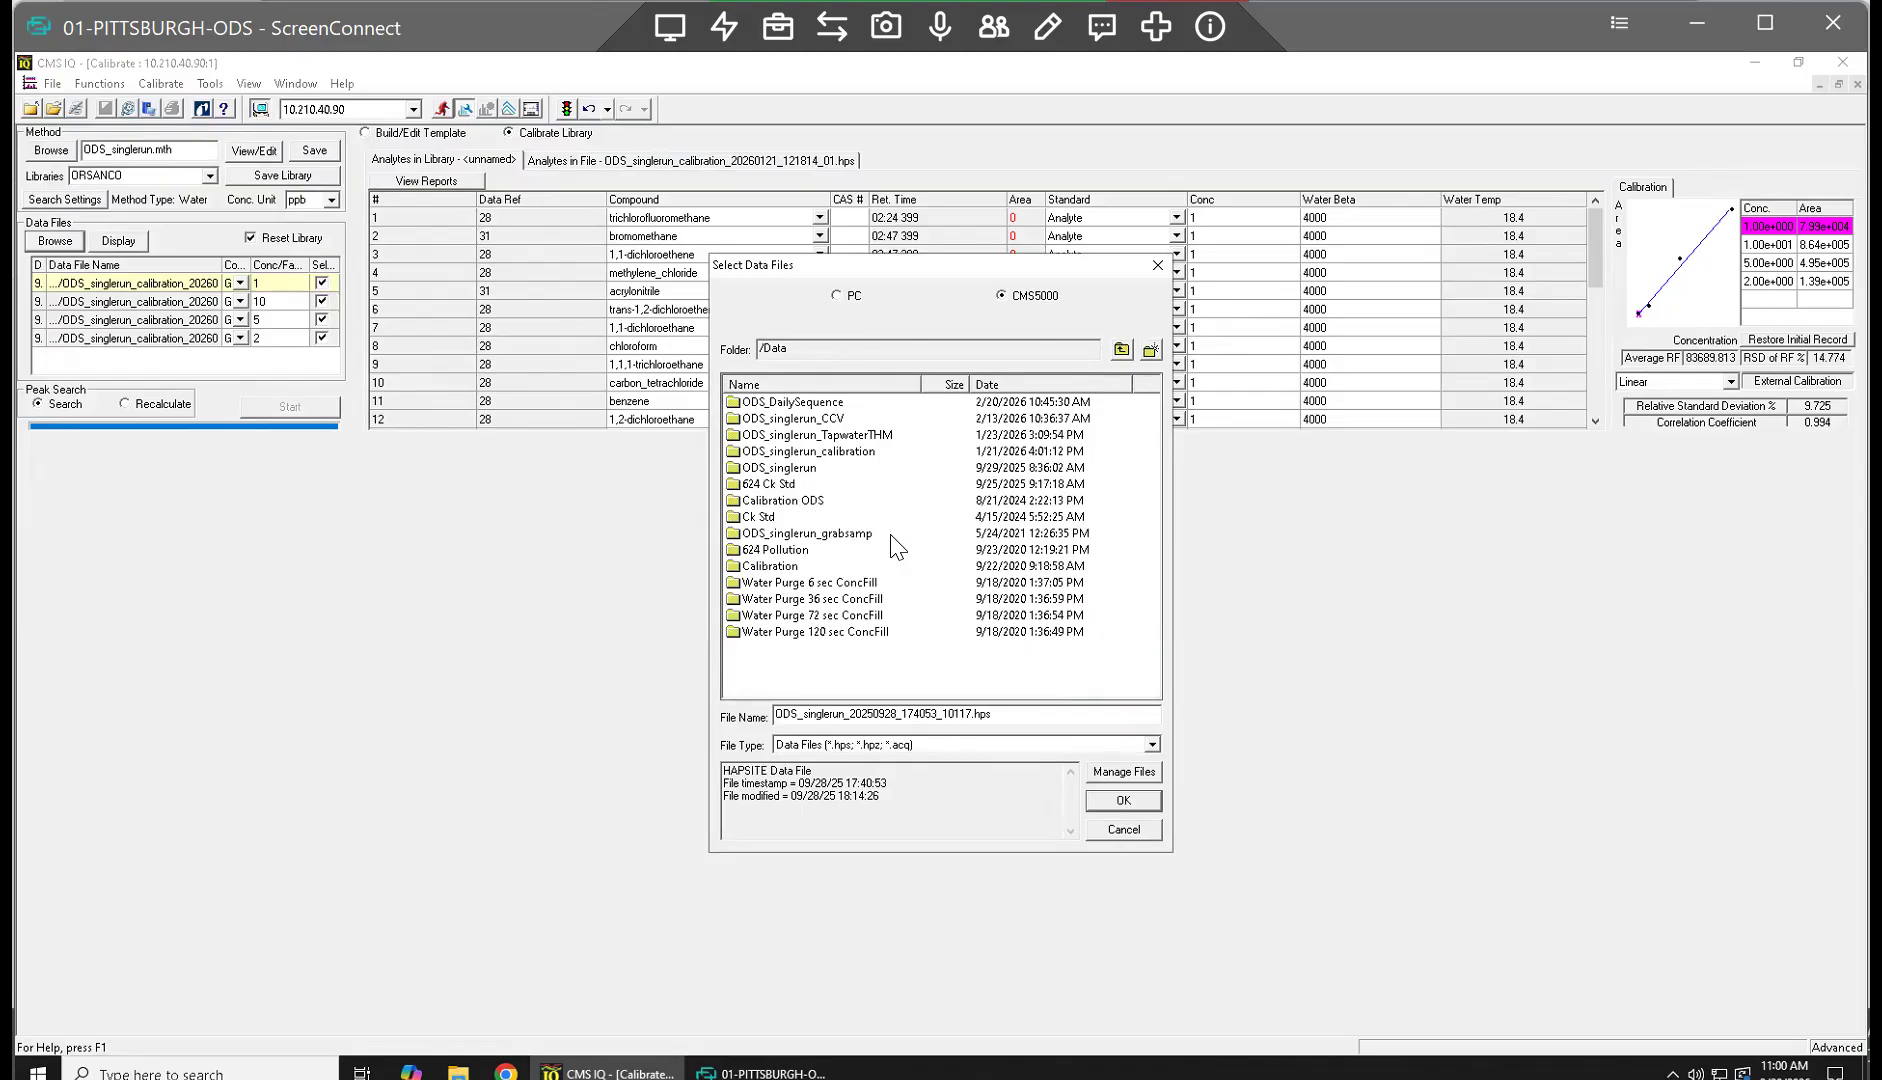
# Step: Select all four .hps files in the ODS_singlerun_calibration folder, and cancel the selection without loading them
pyautogui.doubleClick(820, 452)
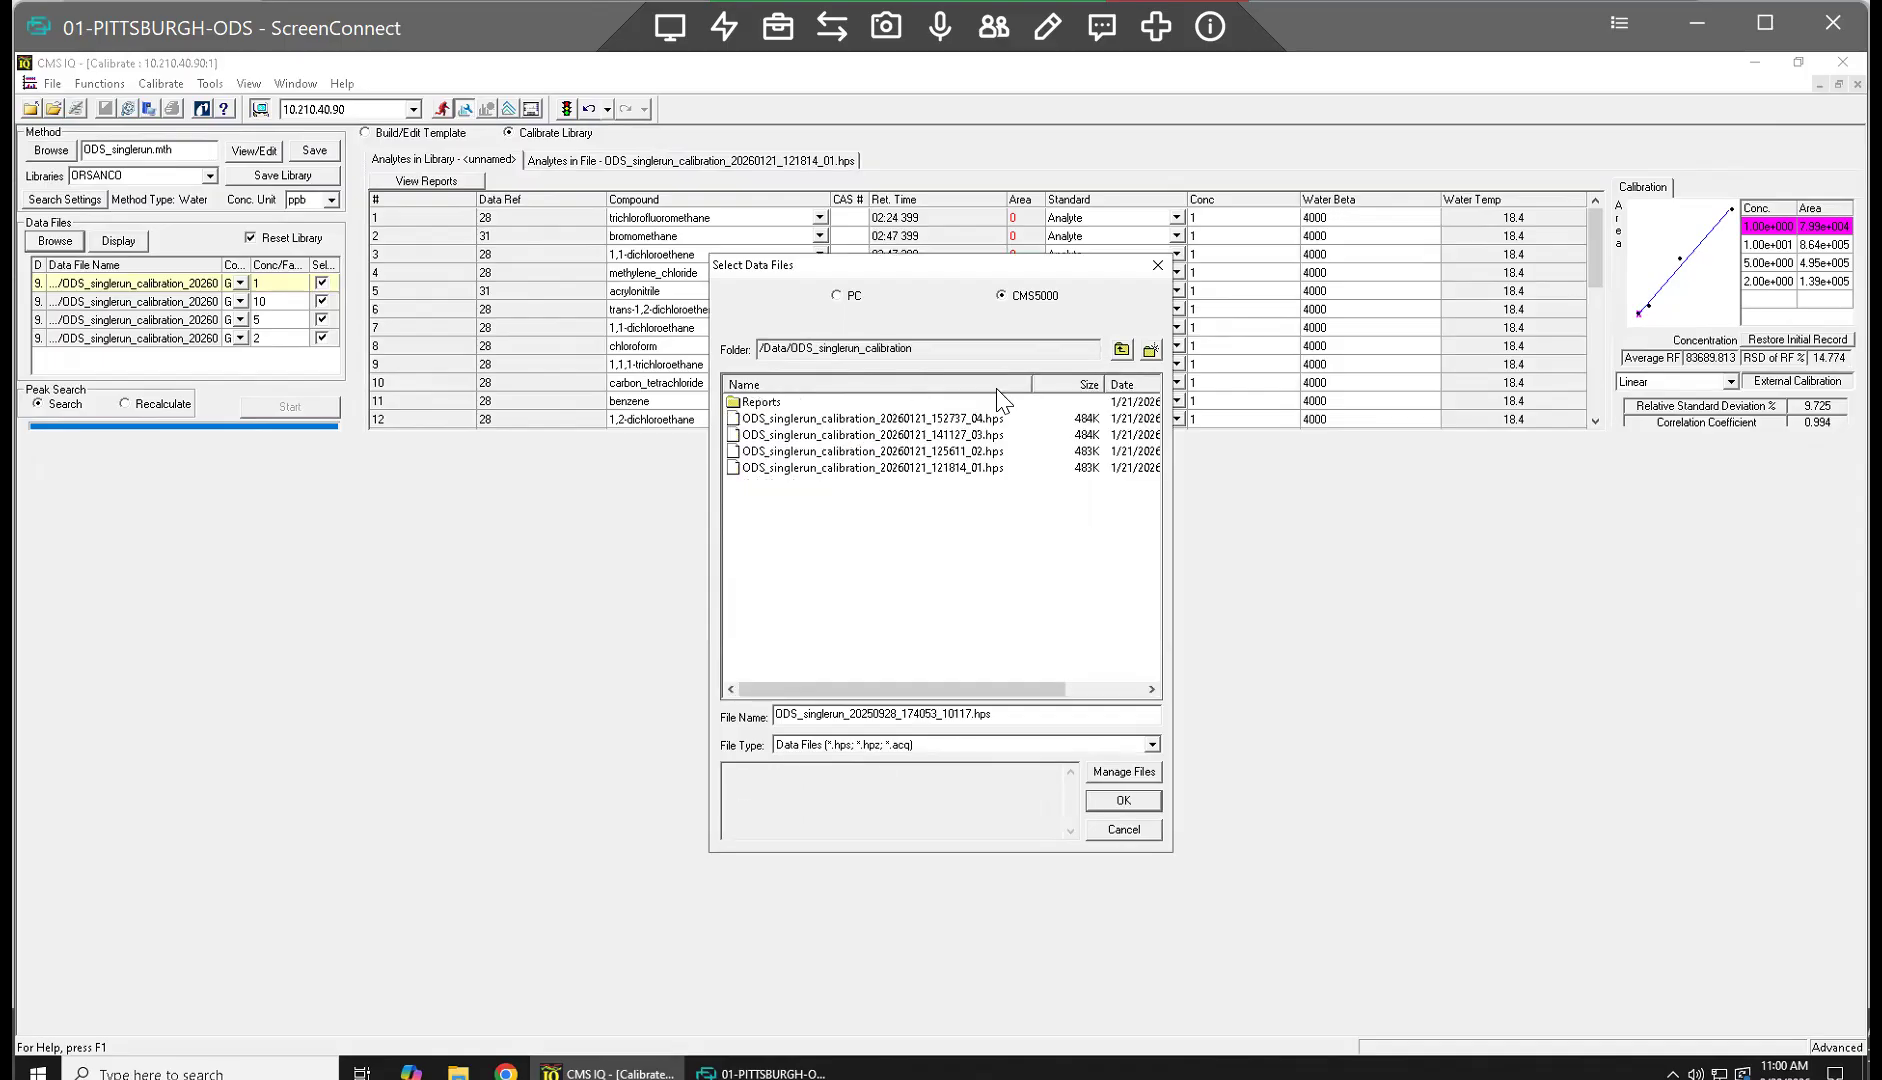
pyautogui.click(987, 419)
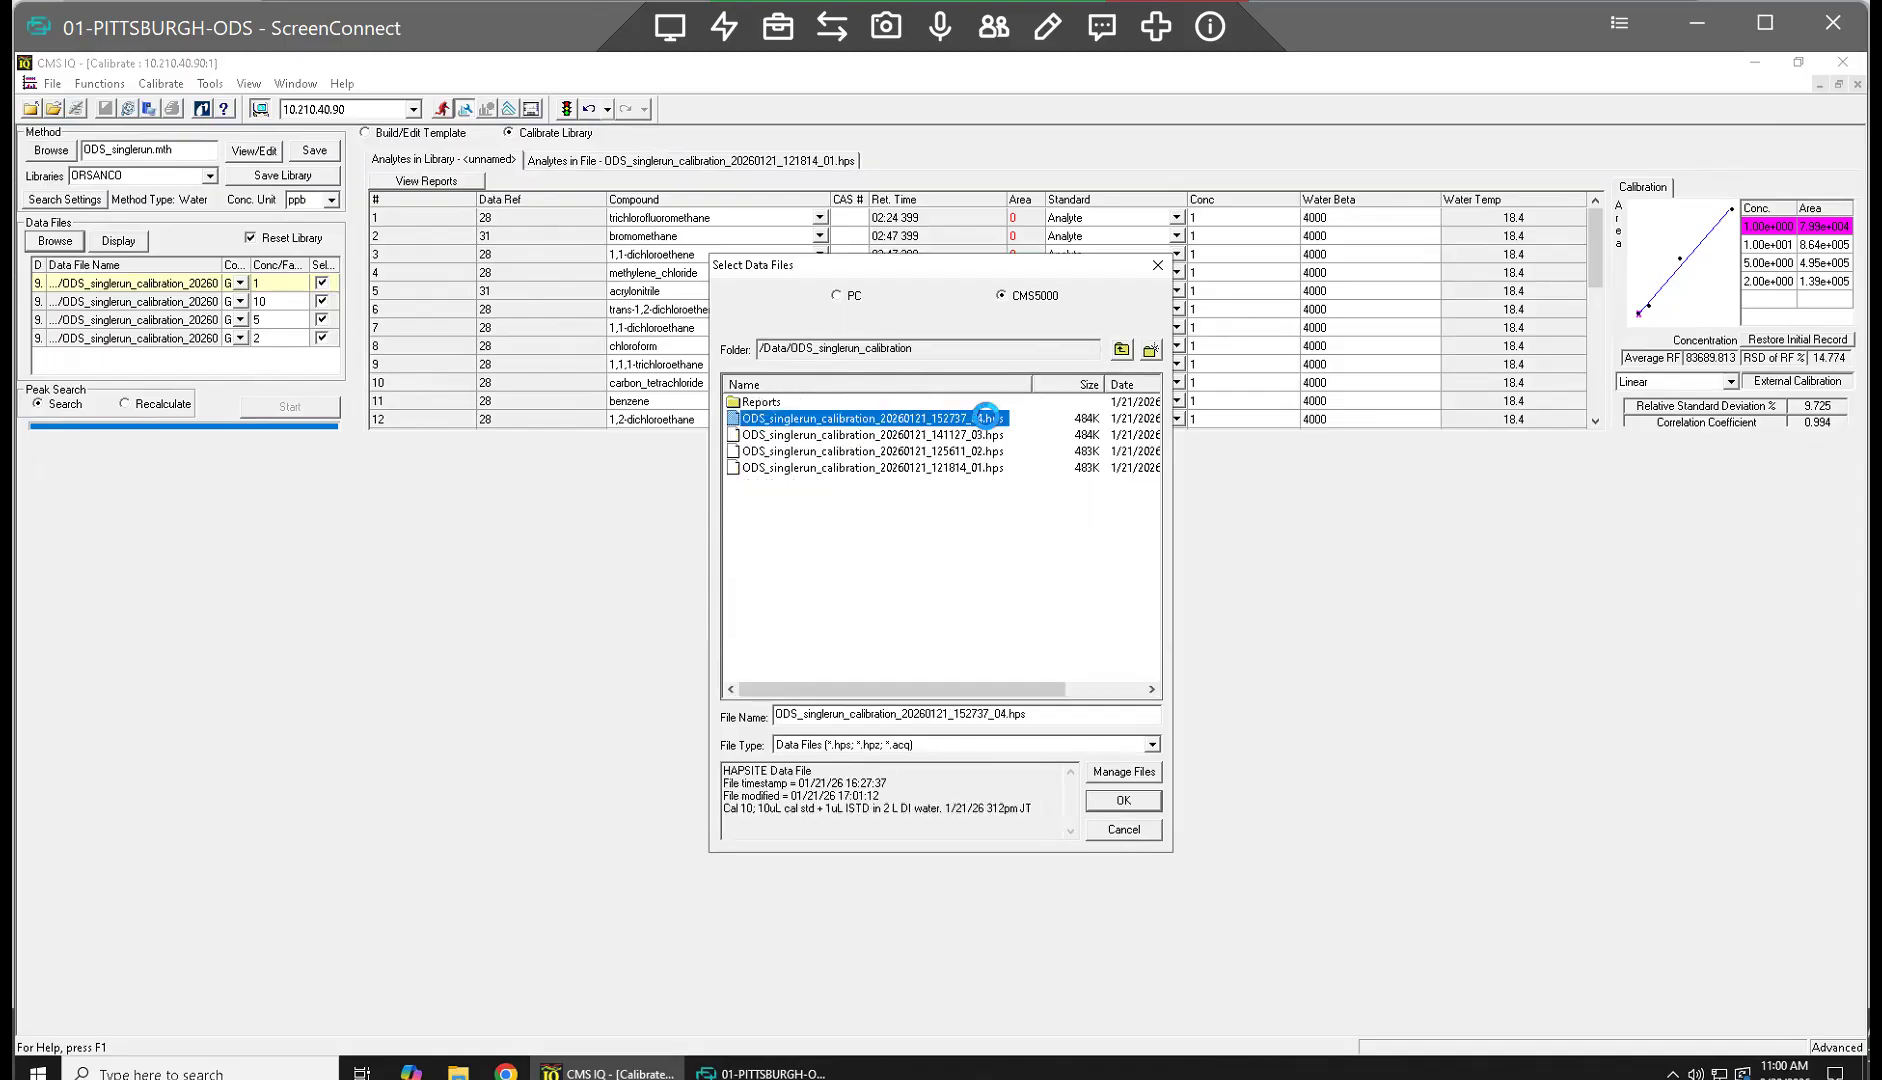
pyautogui.keyDown('ctrl'); pyautogui.click(993, 435); pyautogui.keyUp('ctrl')
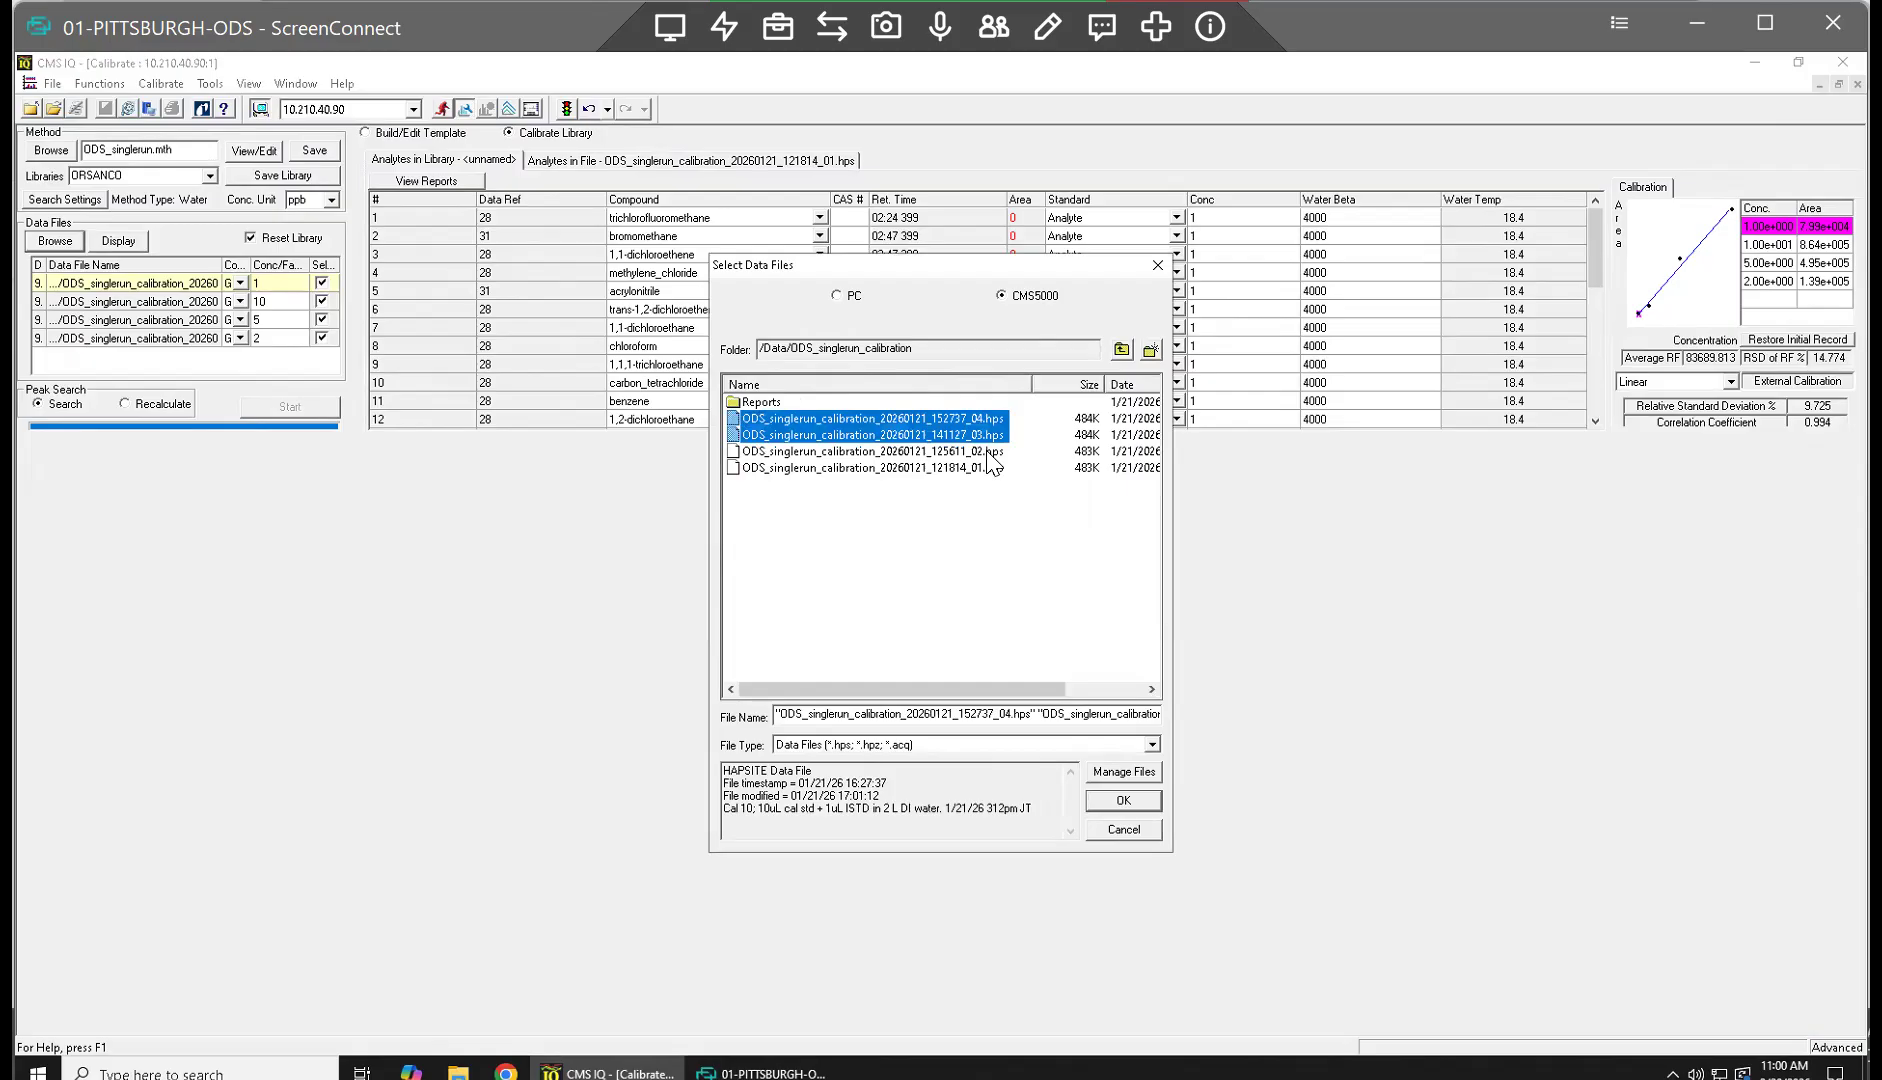
pyautogui.keyDown('ctrl'); pyautogui.click(993, 451); pyautogui.keyUp('ctrl')
pyautogui.keyDown('ctrl'); pyautogui.click(989, 468); pyautogui.keyUp('ctrl')
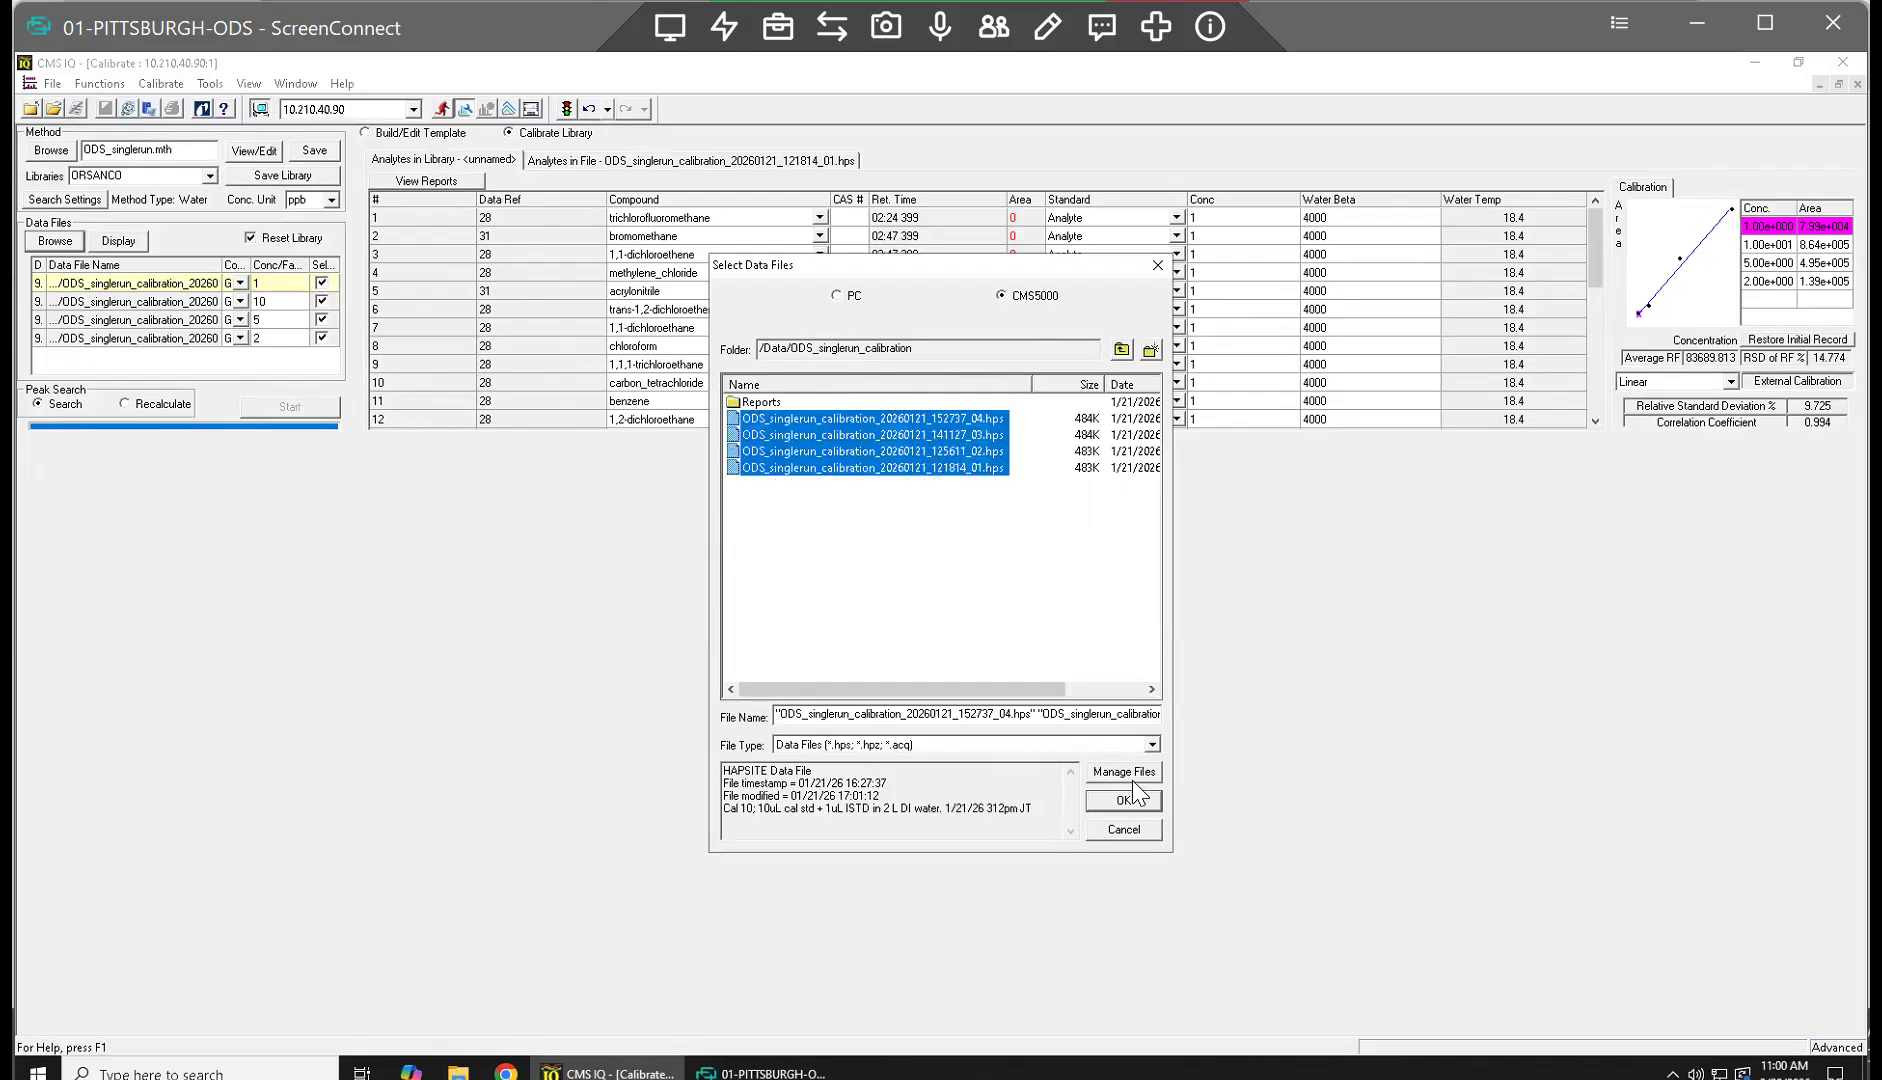
pyautogui.click(1128, 828)
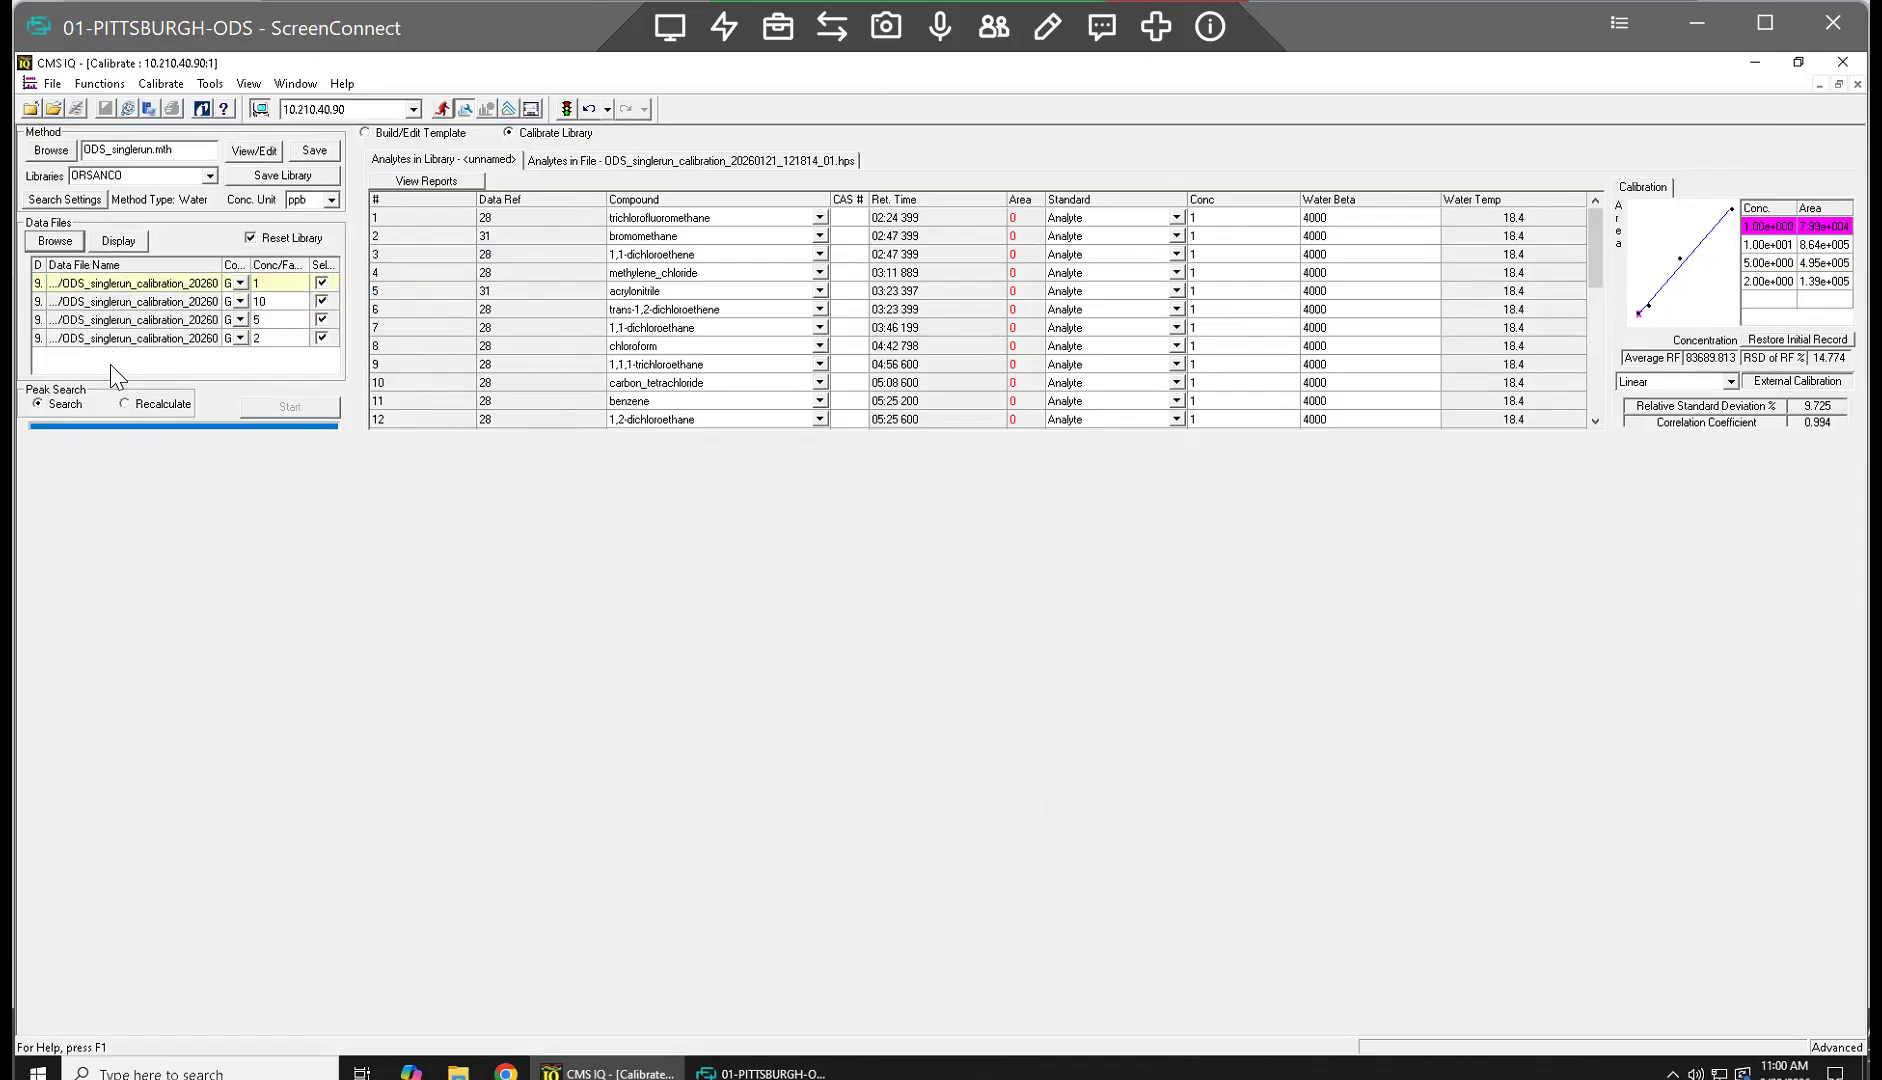
# Step: Check the first data file's concentration type options, keeping Global, and review the calibration curves of trans-1,2-dichloroethene and 1,1-dichloroethane
pyautogui.click(240, 284)
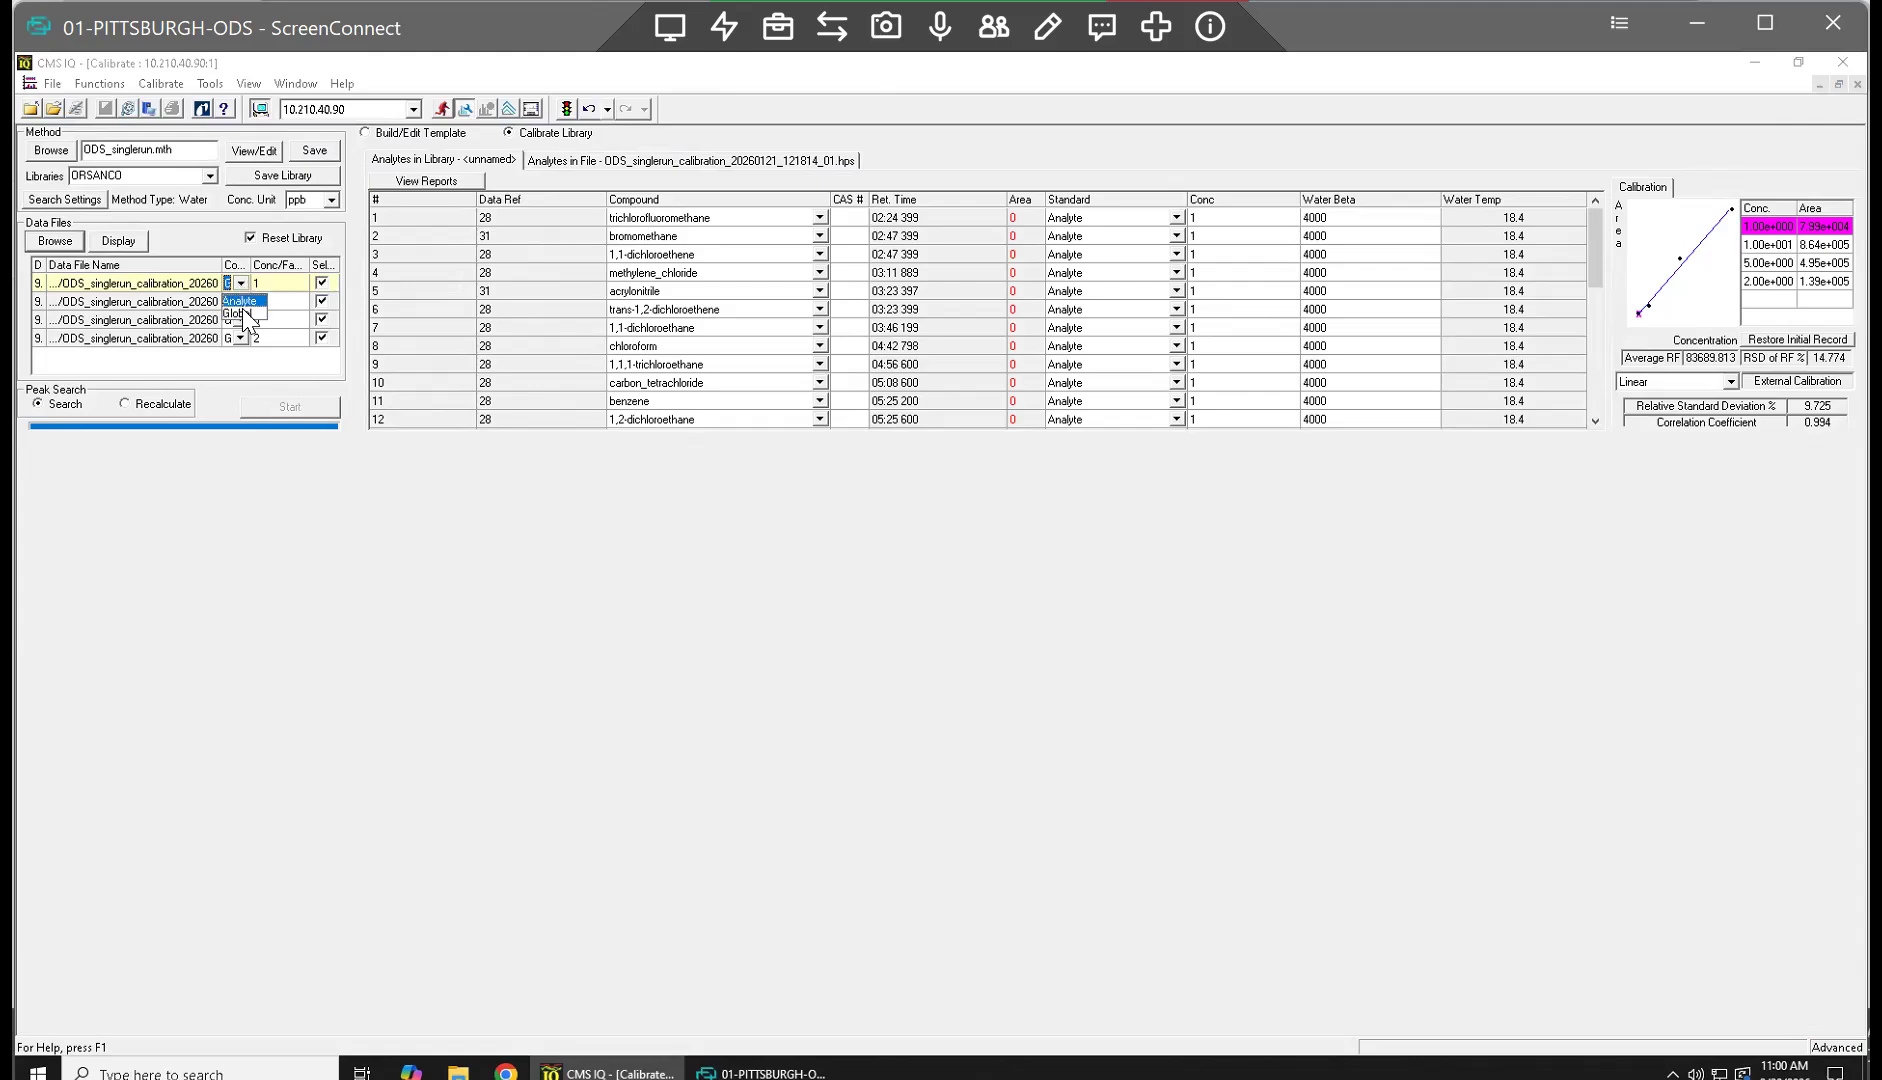
pyautogui.click(242, 311)
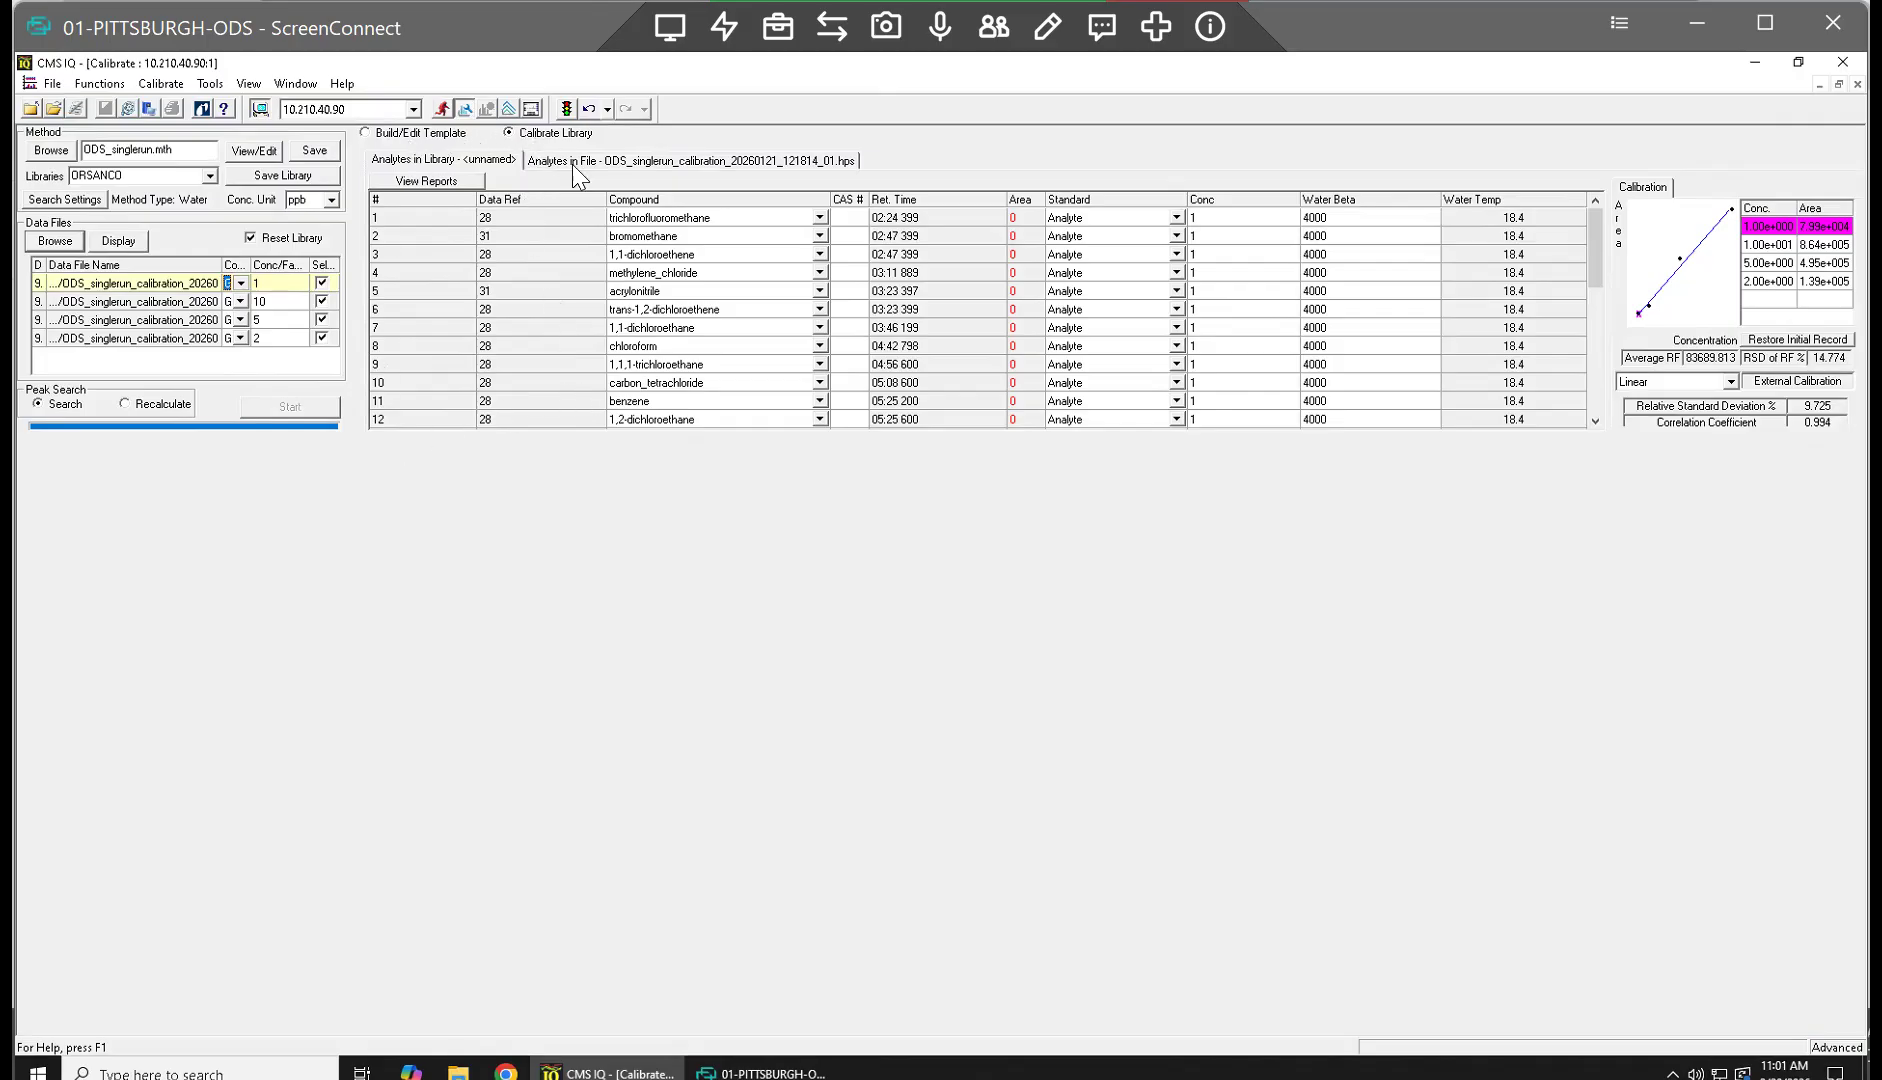
pyautogui.click(892, 309)
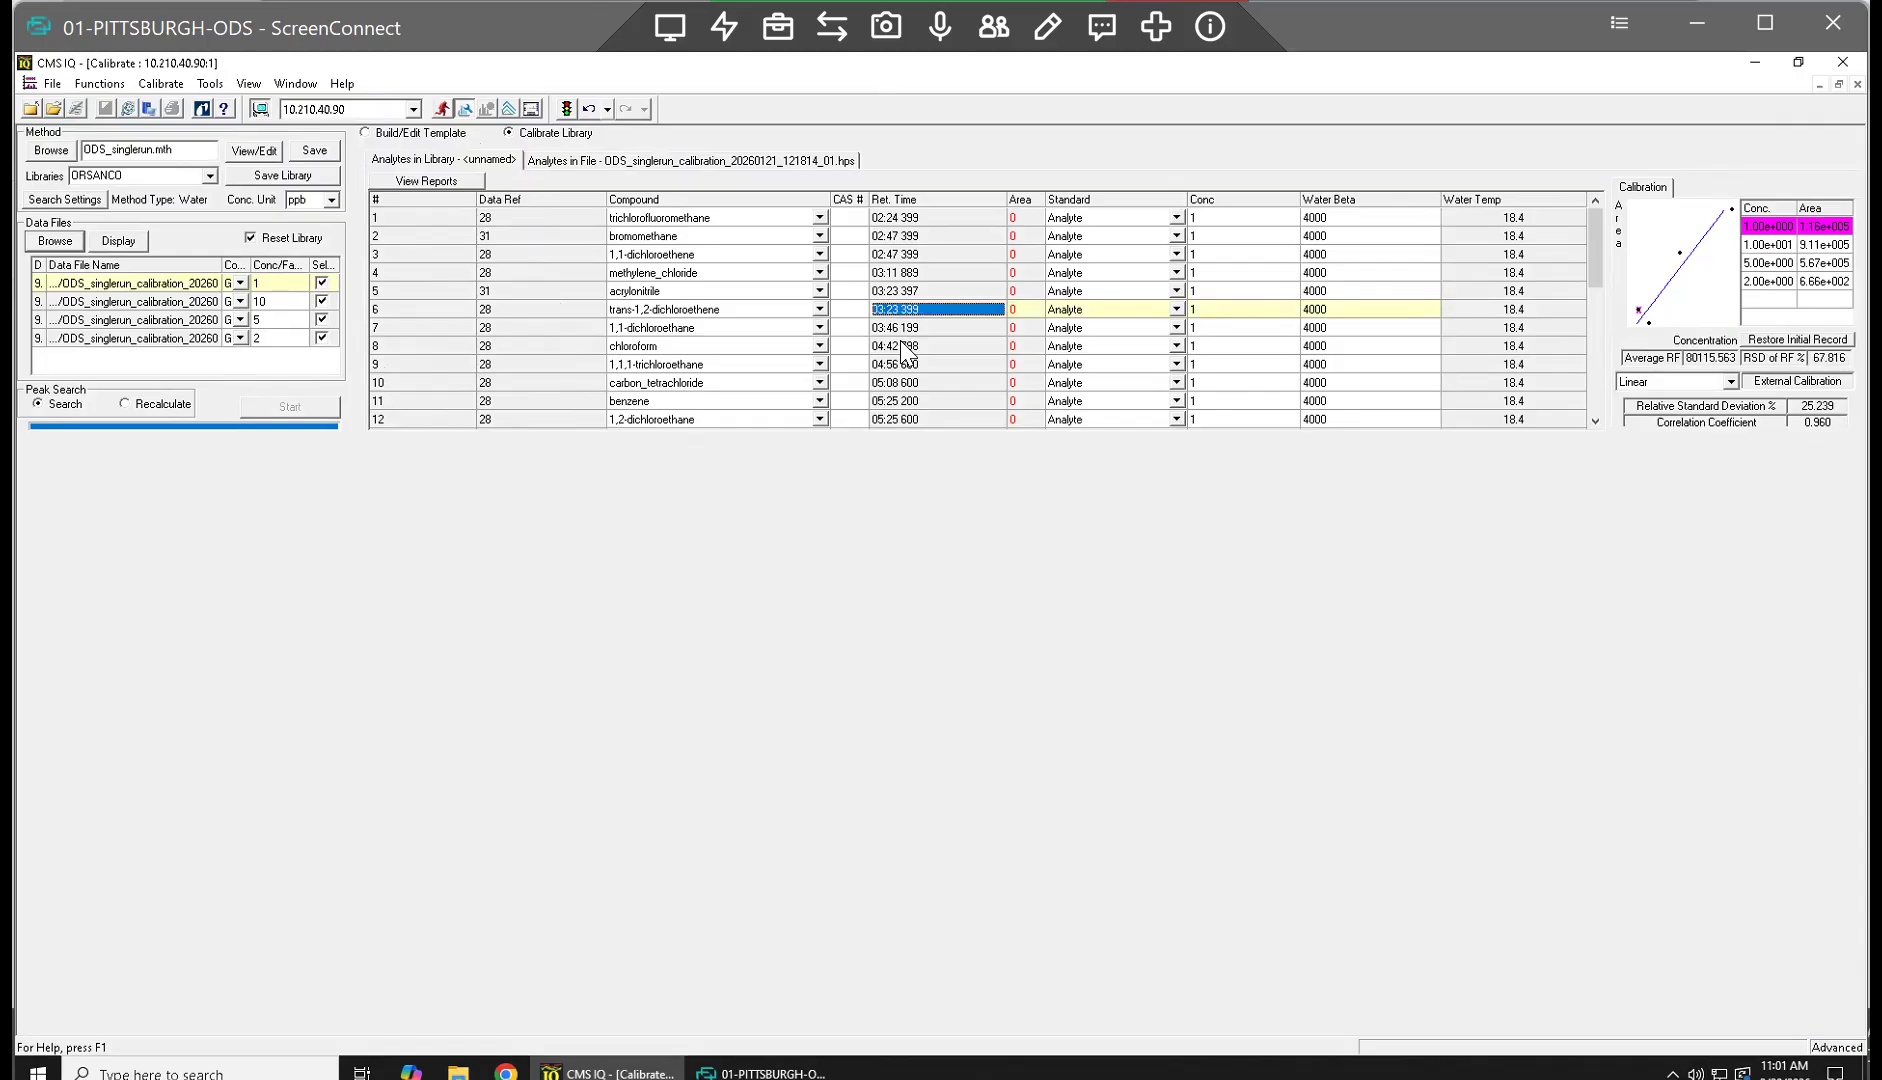
pyautogui.click(890, 327)
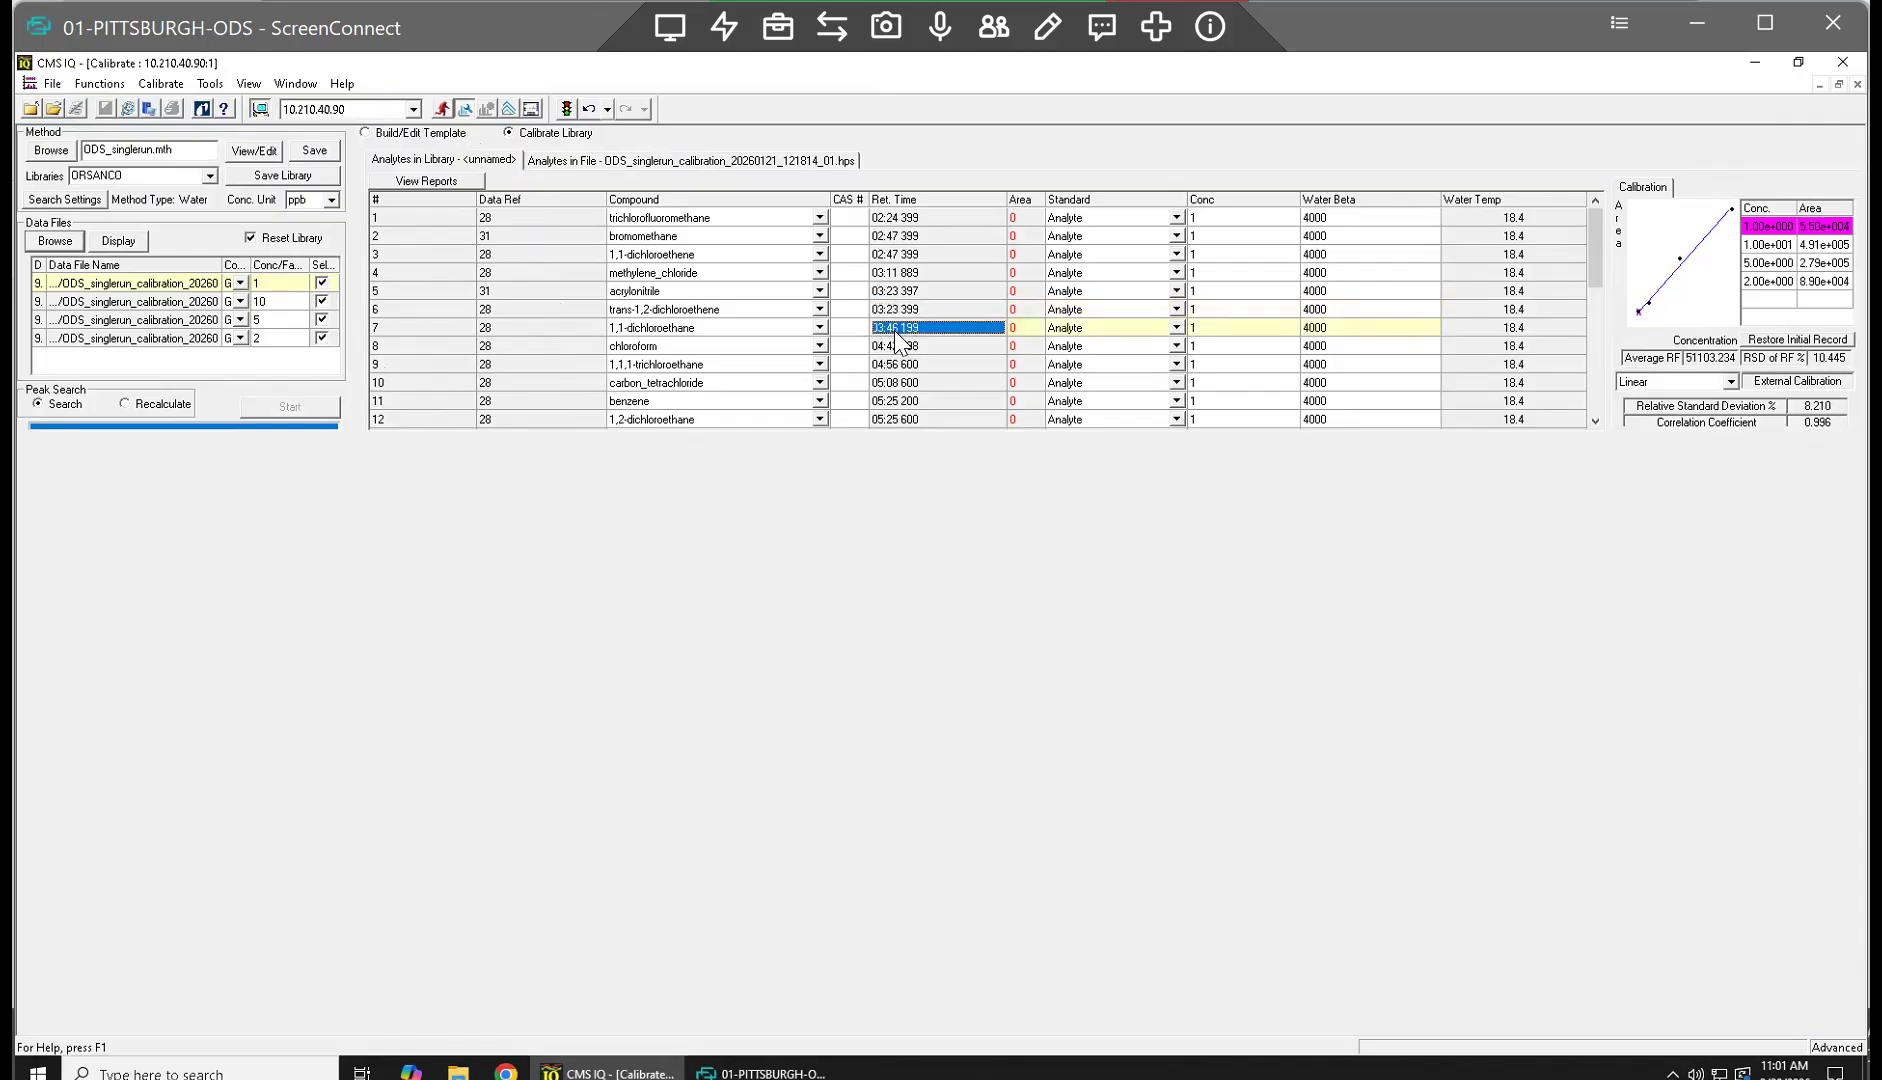
pyautogui.moveTo(1589, 238)
pyautogui.mouseDown()
pyautogui.moveTo(1600, 396)
pyautogui.moveTo(1598, 207)
pyautogui.mouseUp()
# Step: Switch to Build/Edit Template mode and review the calibration curves of 1,1-dichloroethene and acrylonitrile
pyautogui.click(365, 133)
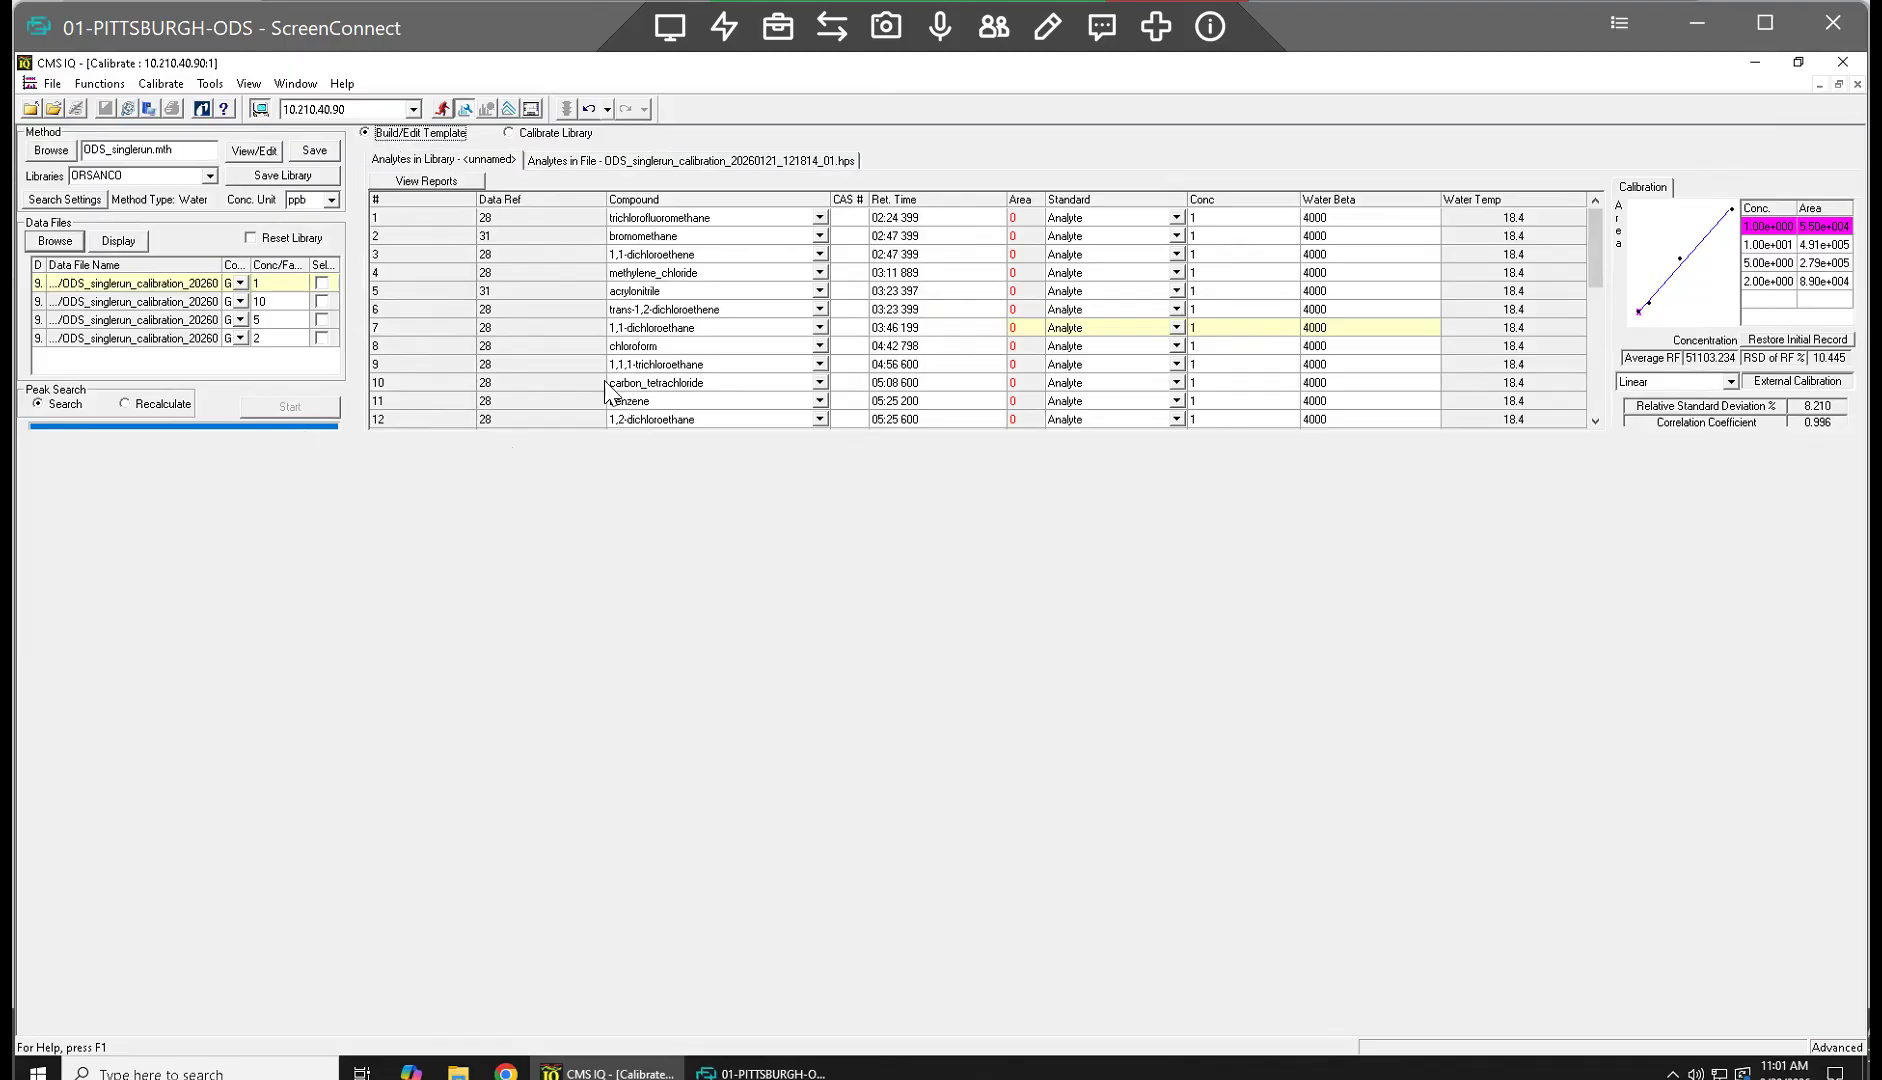
pyautogui.click(931, 252)
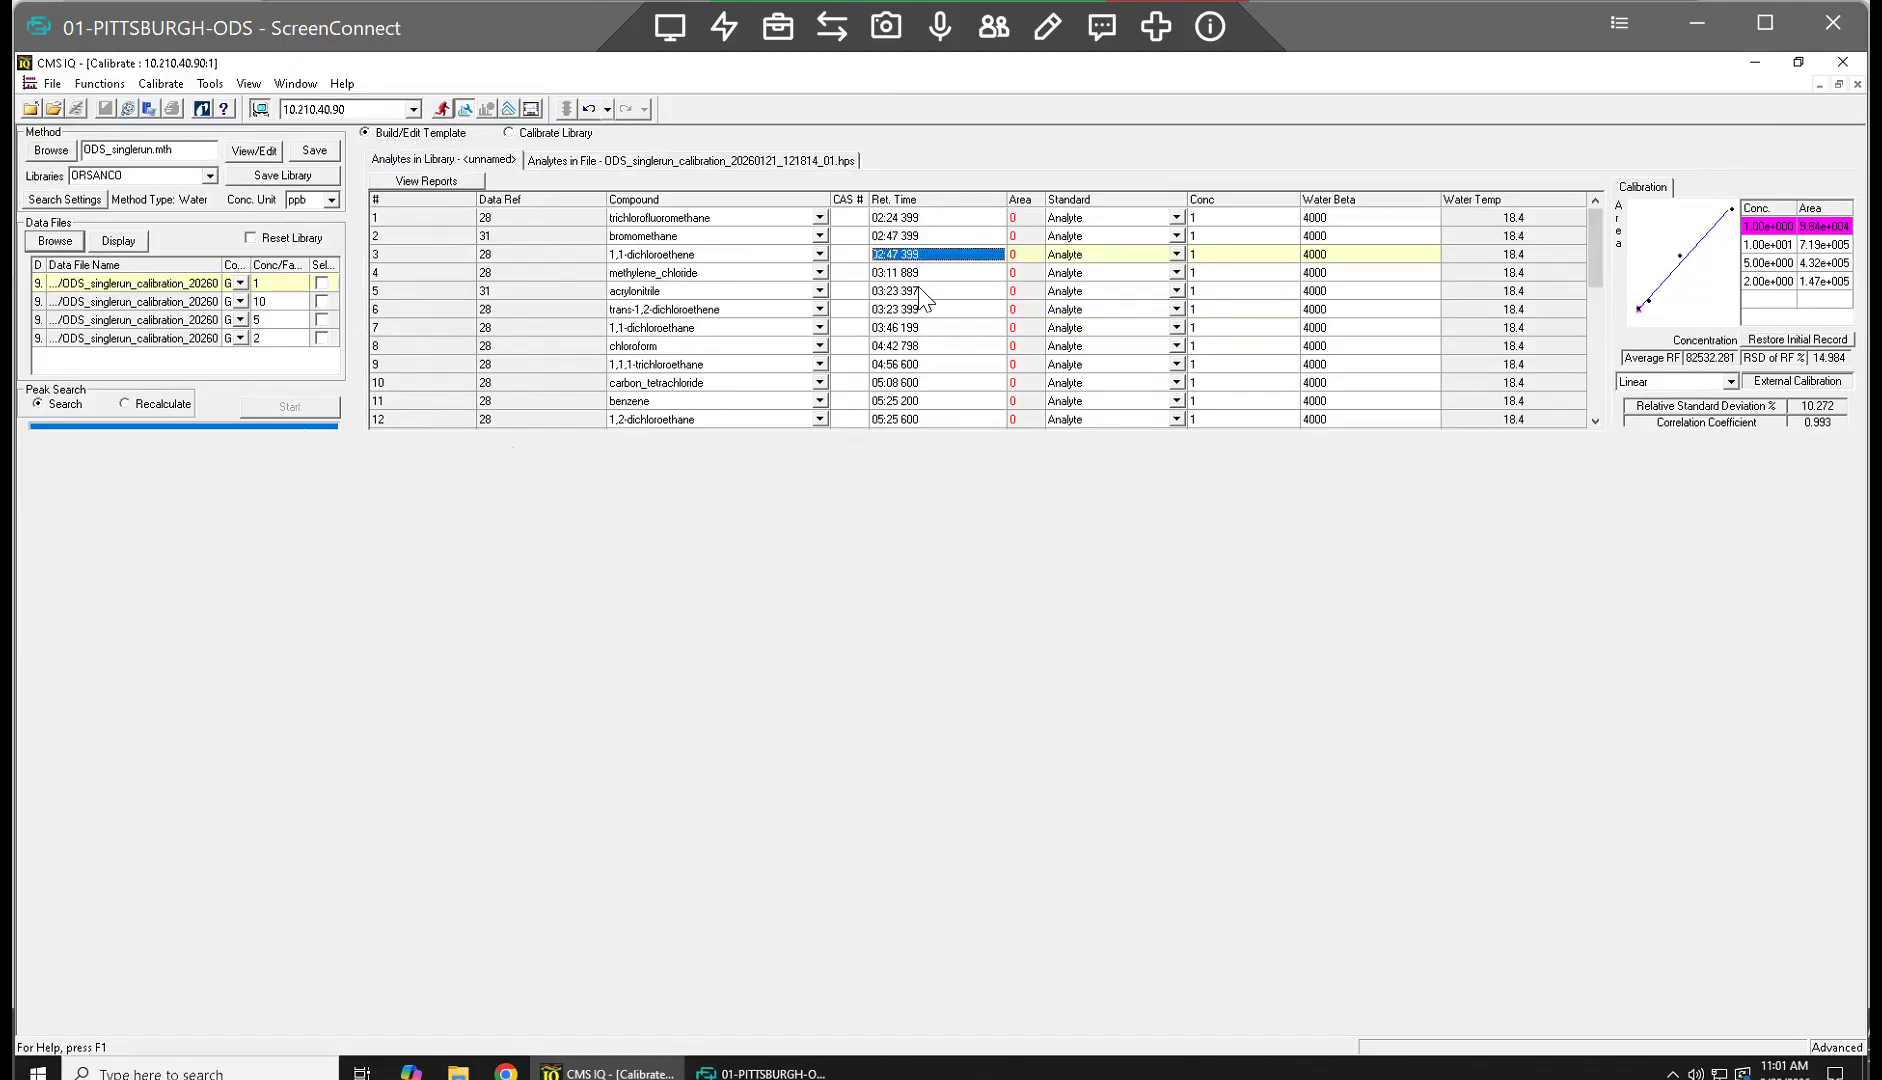
pyautogui.click(912, 292)
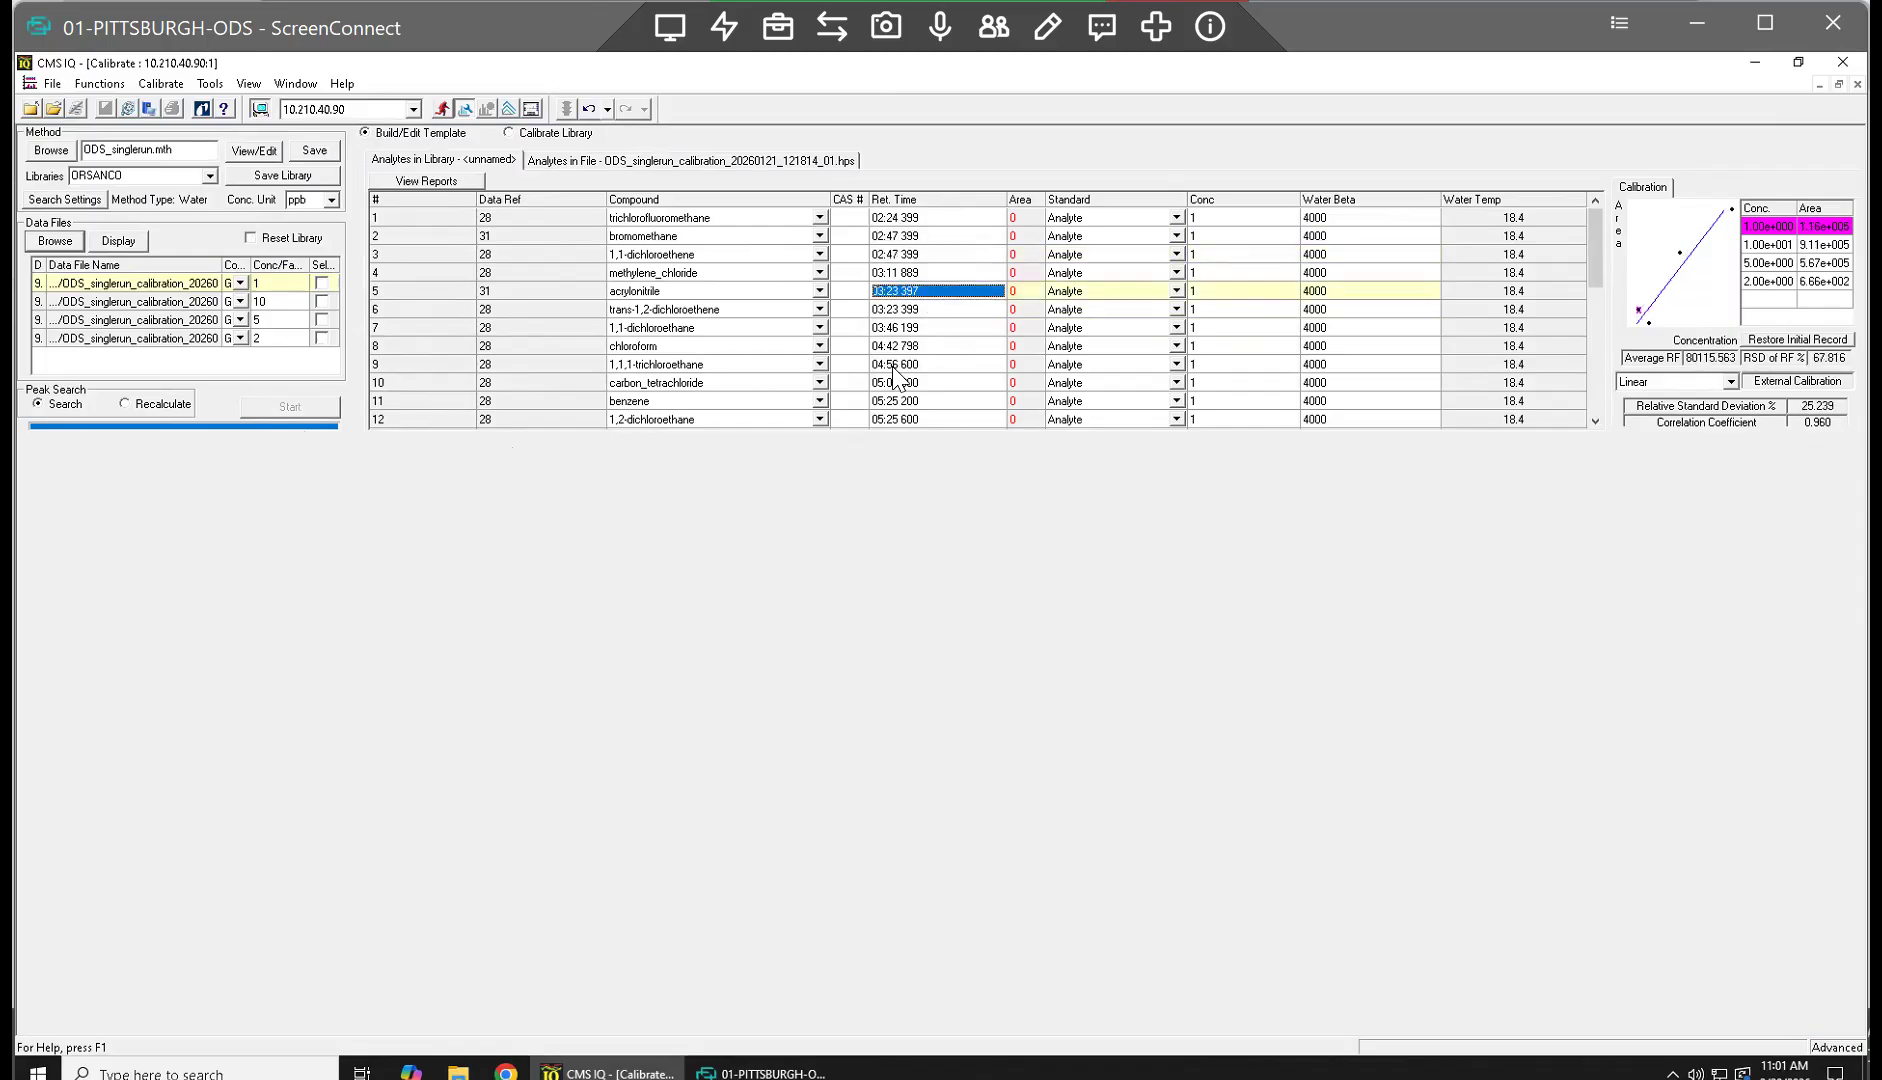
pyautogui.moveTo(1597, 279); pyautogui.dragTo(1603, 393)
pyautogui.scroll(5, 1603, 400)
# Step: Display the data file with concentration 10 in Data Review and shrink its window to the lower half of the workspace
pyautogui.click(162, 301)
pyautogui.click(119, 238)
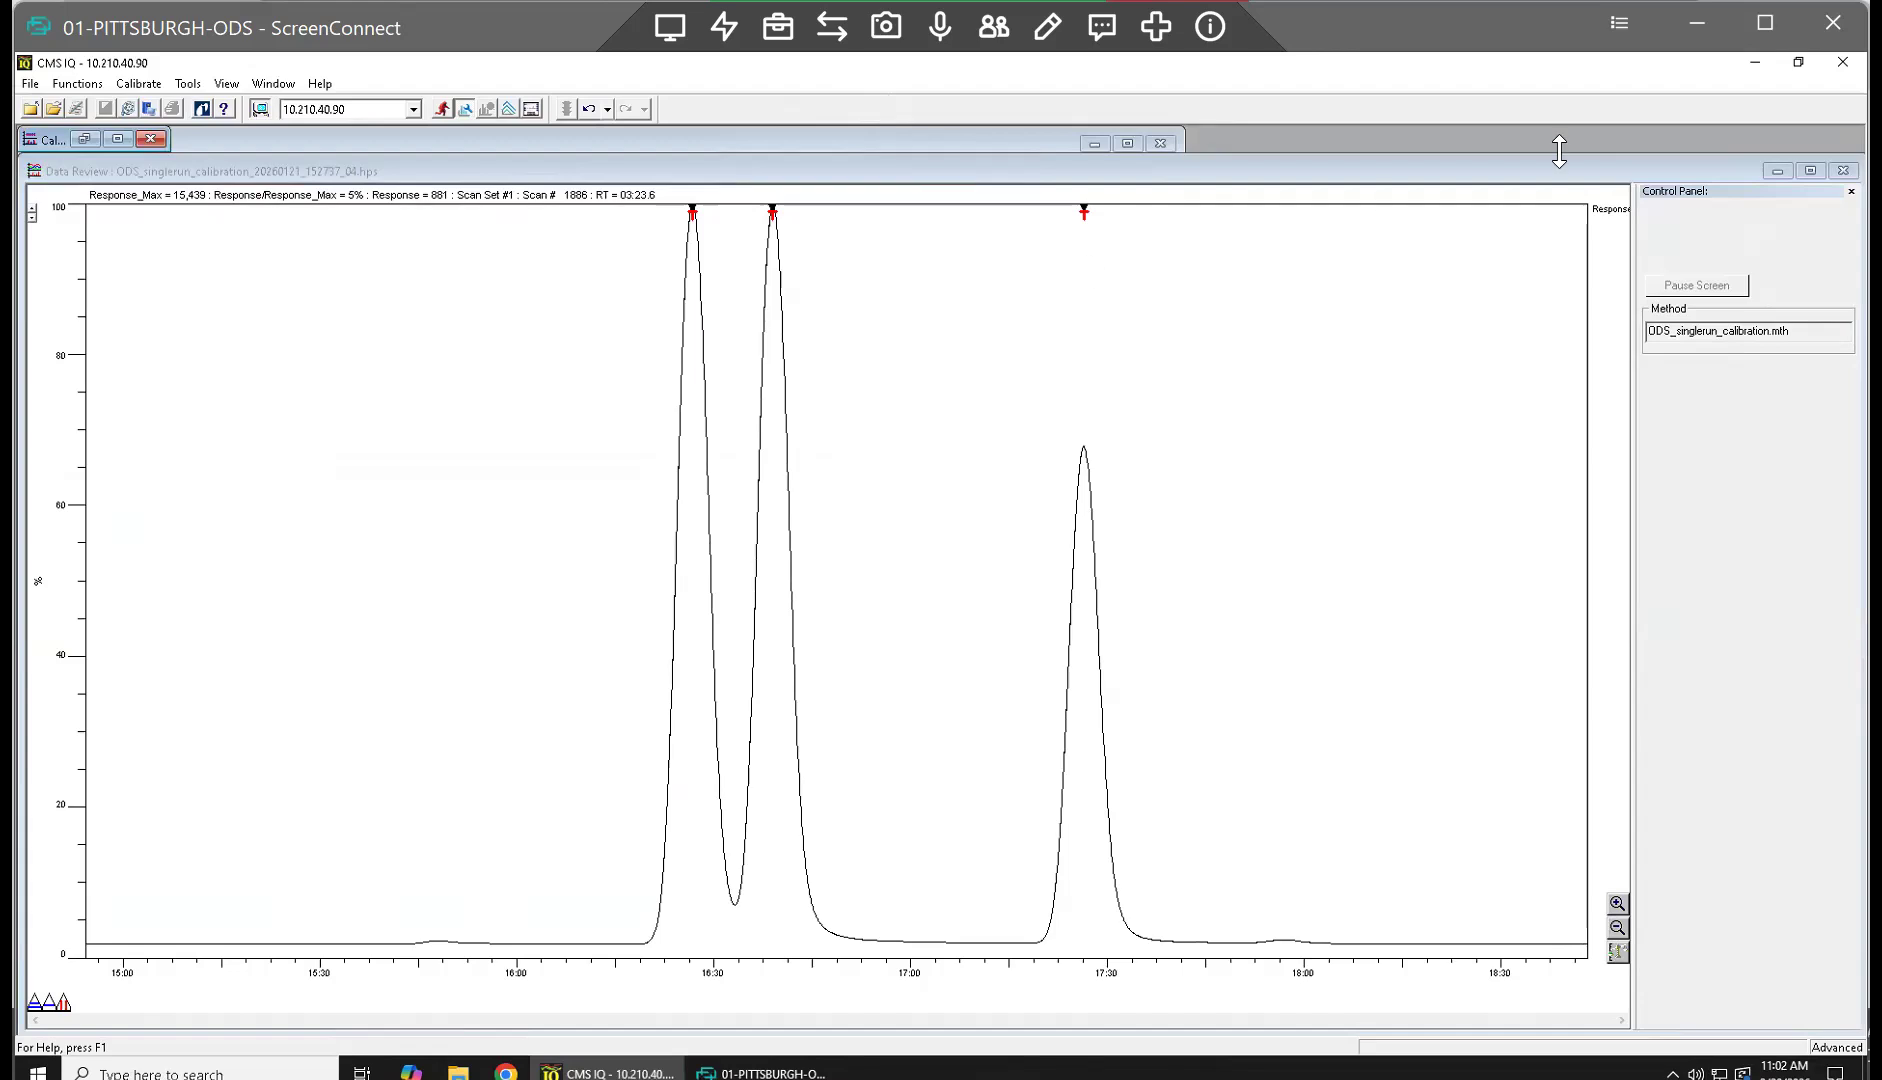
pyautogui.click(1811, 170)
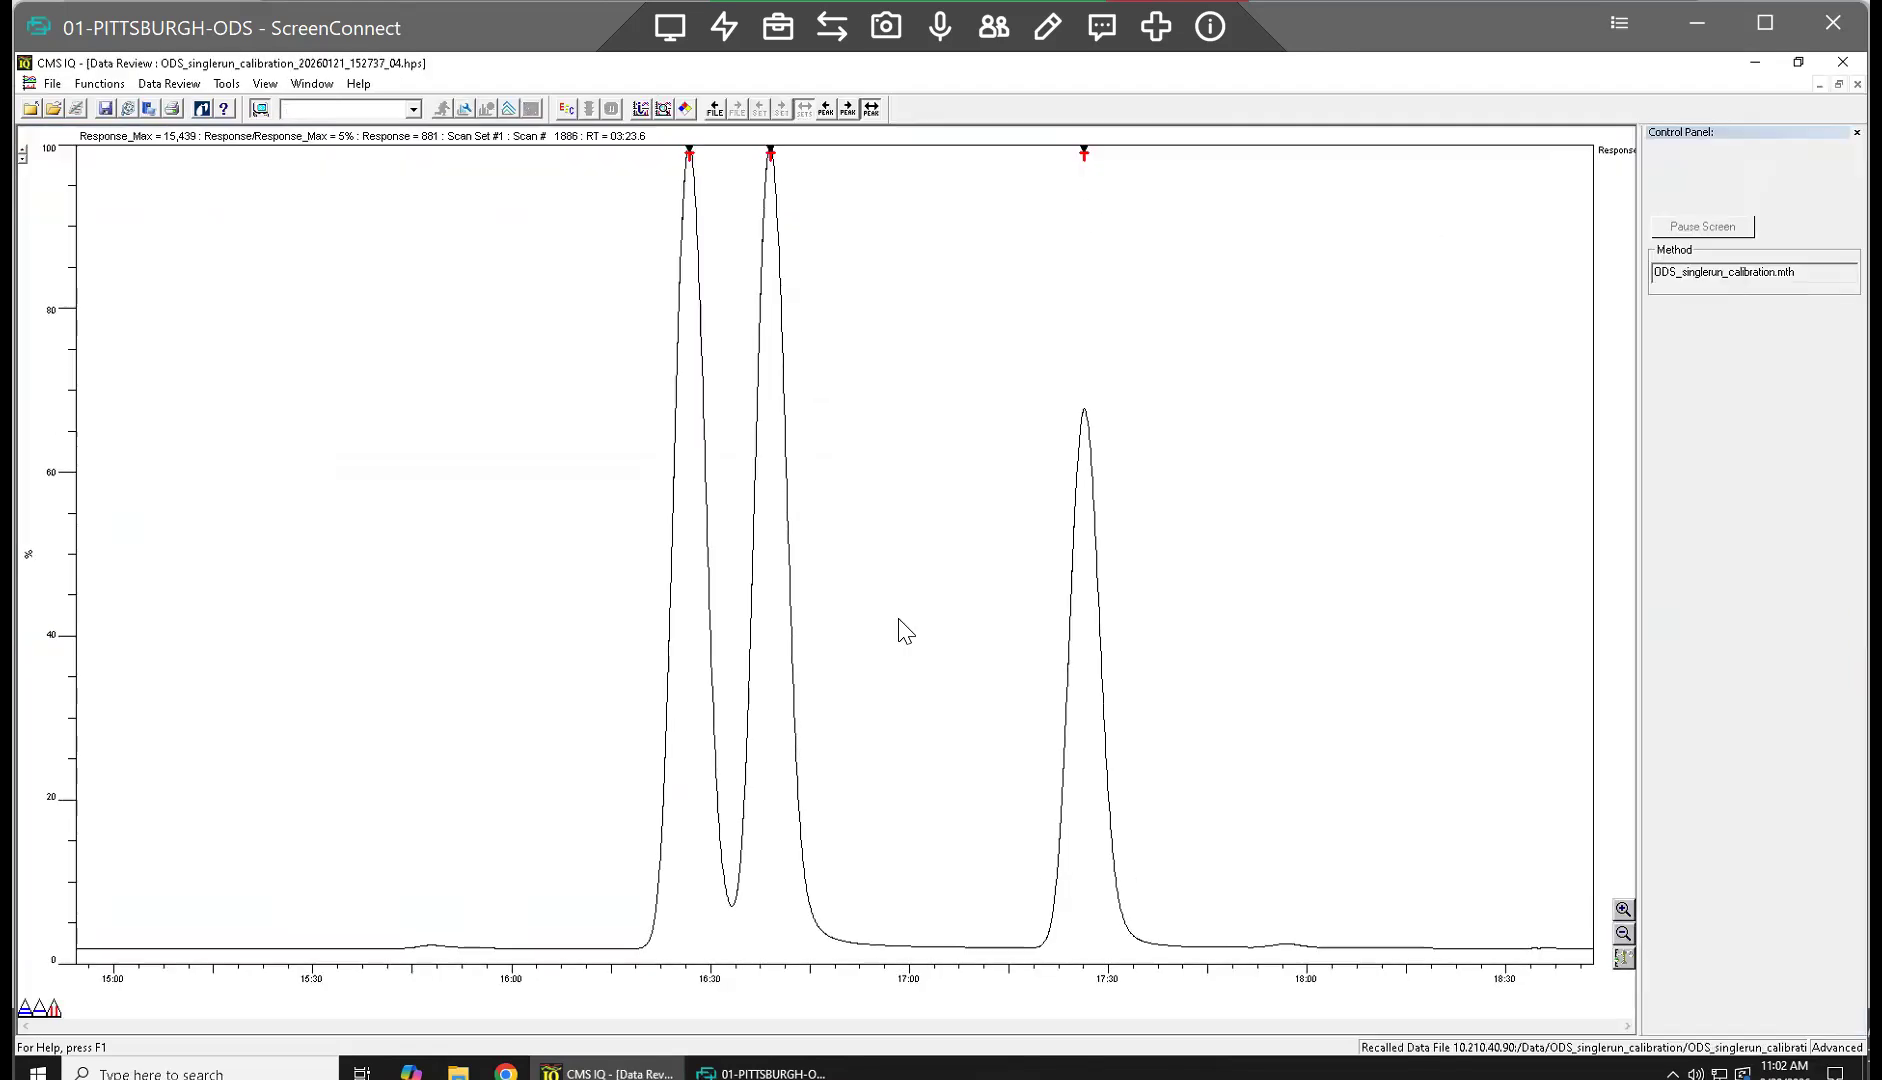
pyautogui.click(1838, 84)
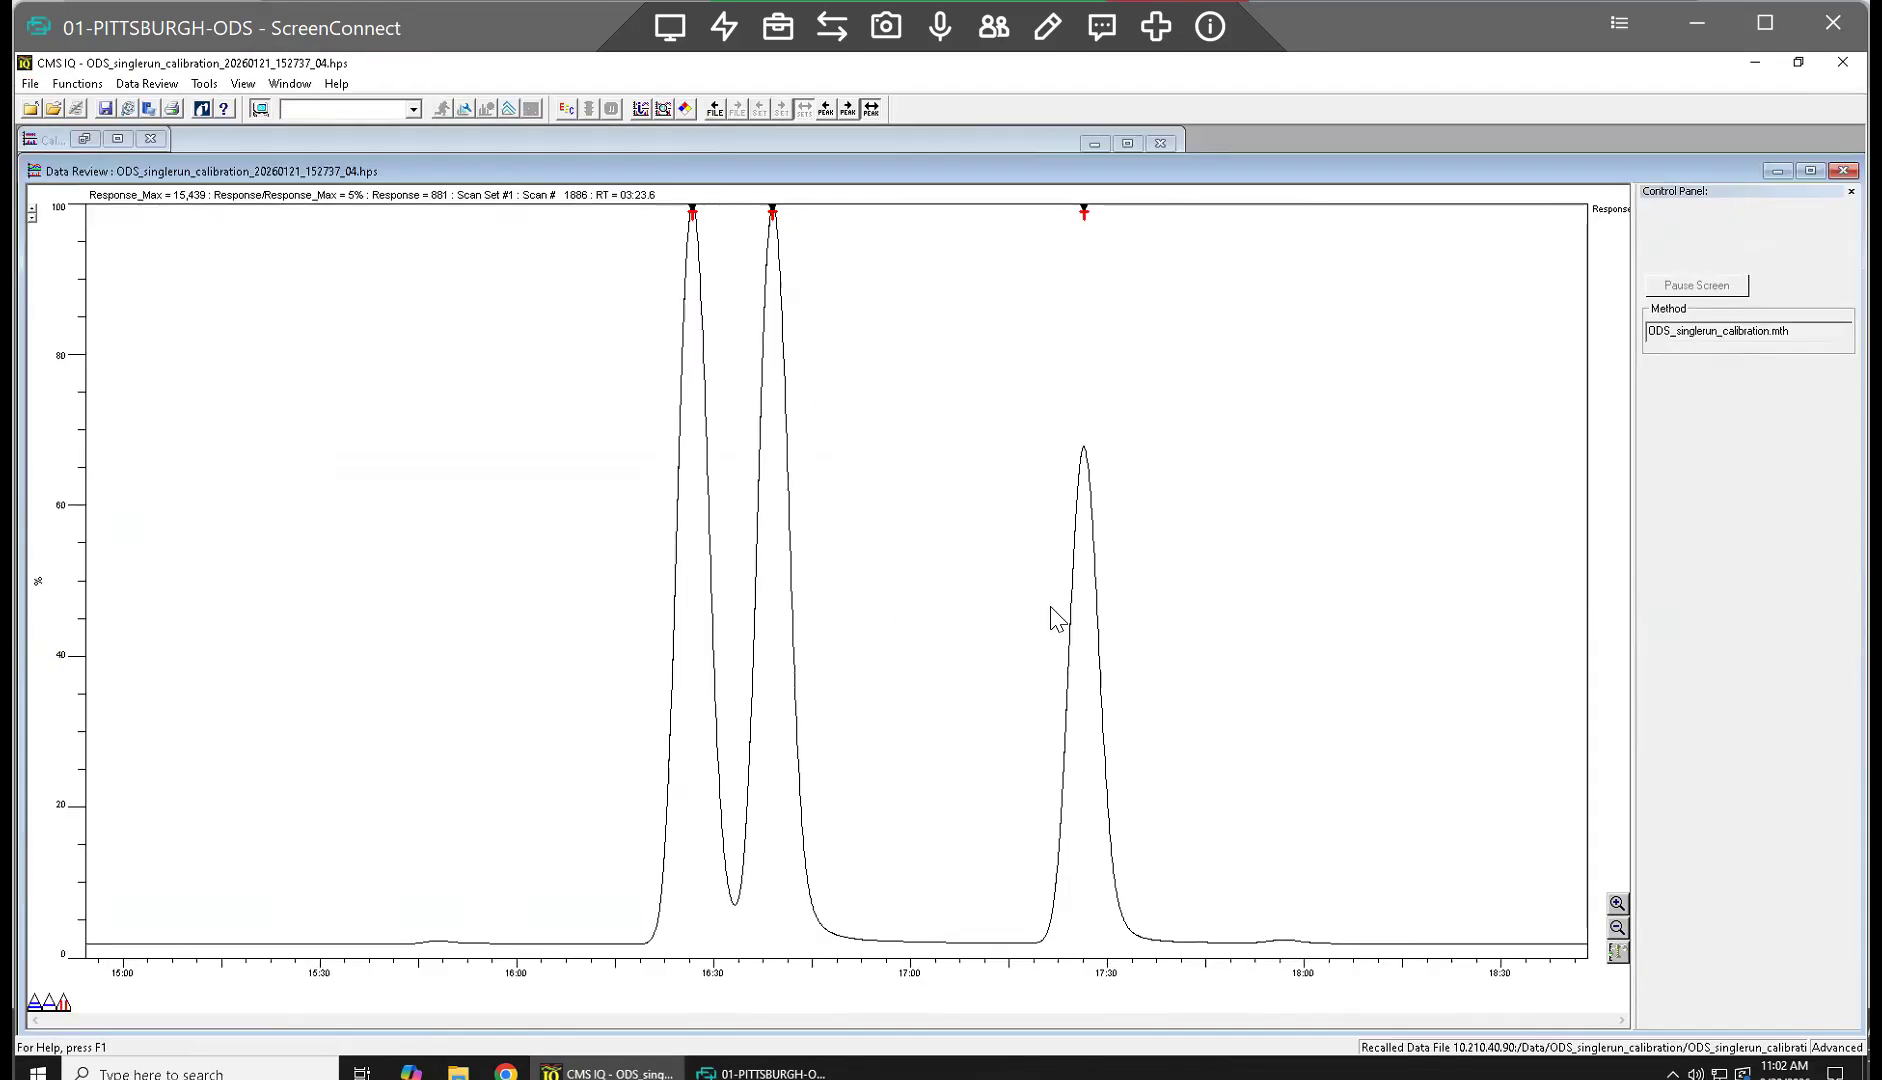
pyautogui.moveTo(840, 158); pyautogui.dragTo(805, 572)
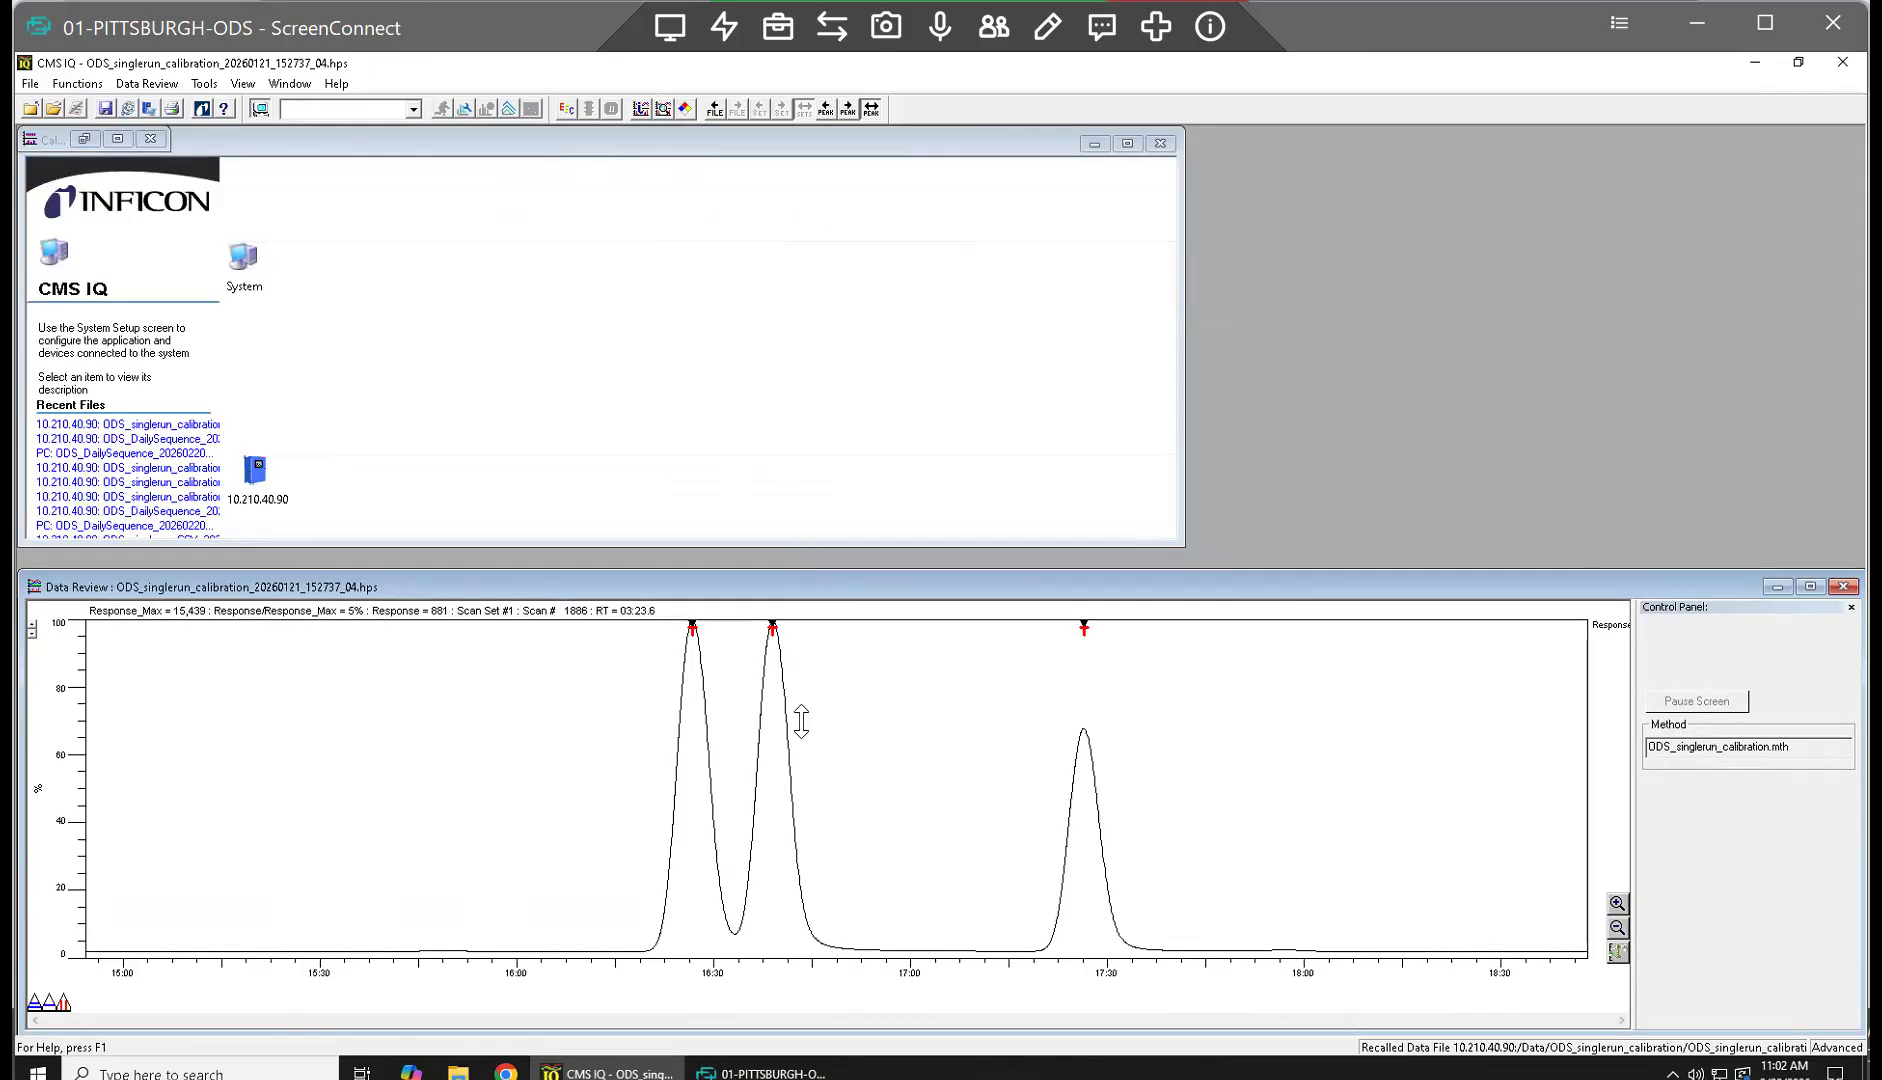
pyautogui.click(1775, 586)
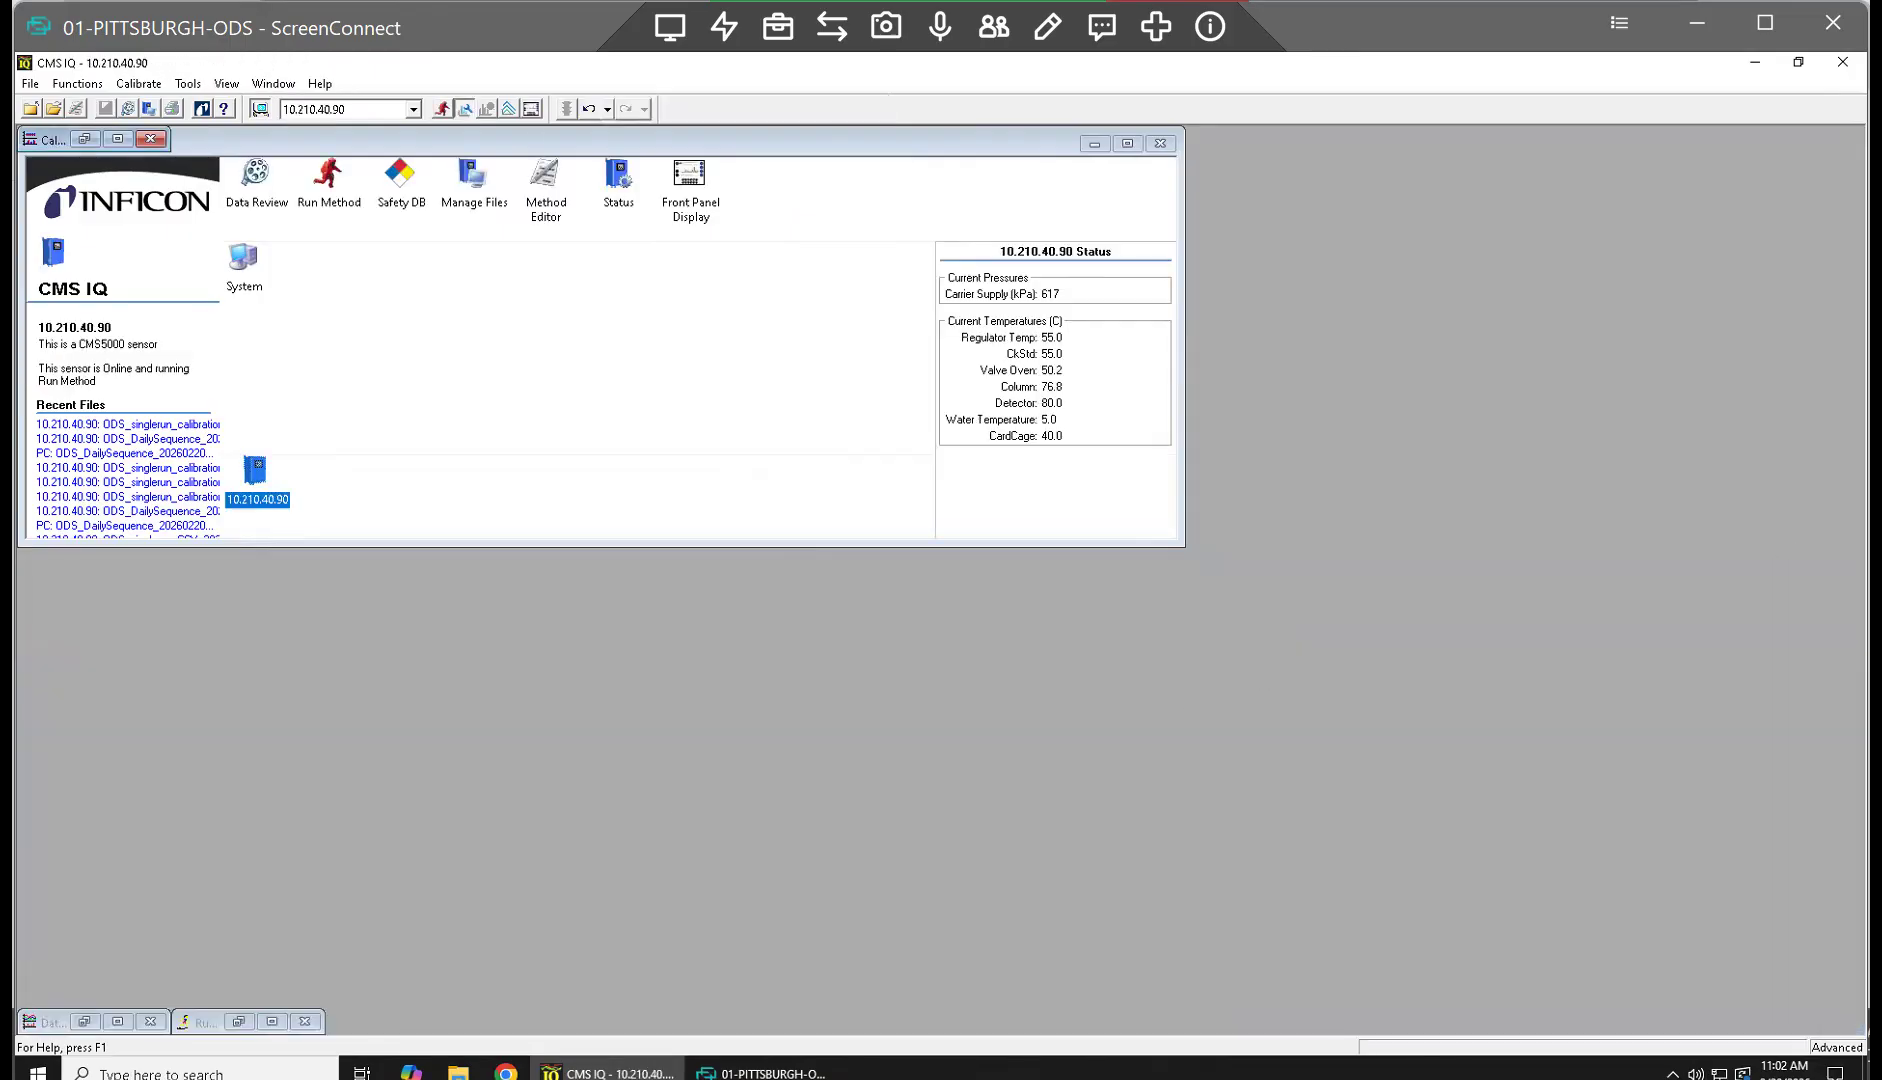
pyautogui.click(85, 1021)
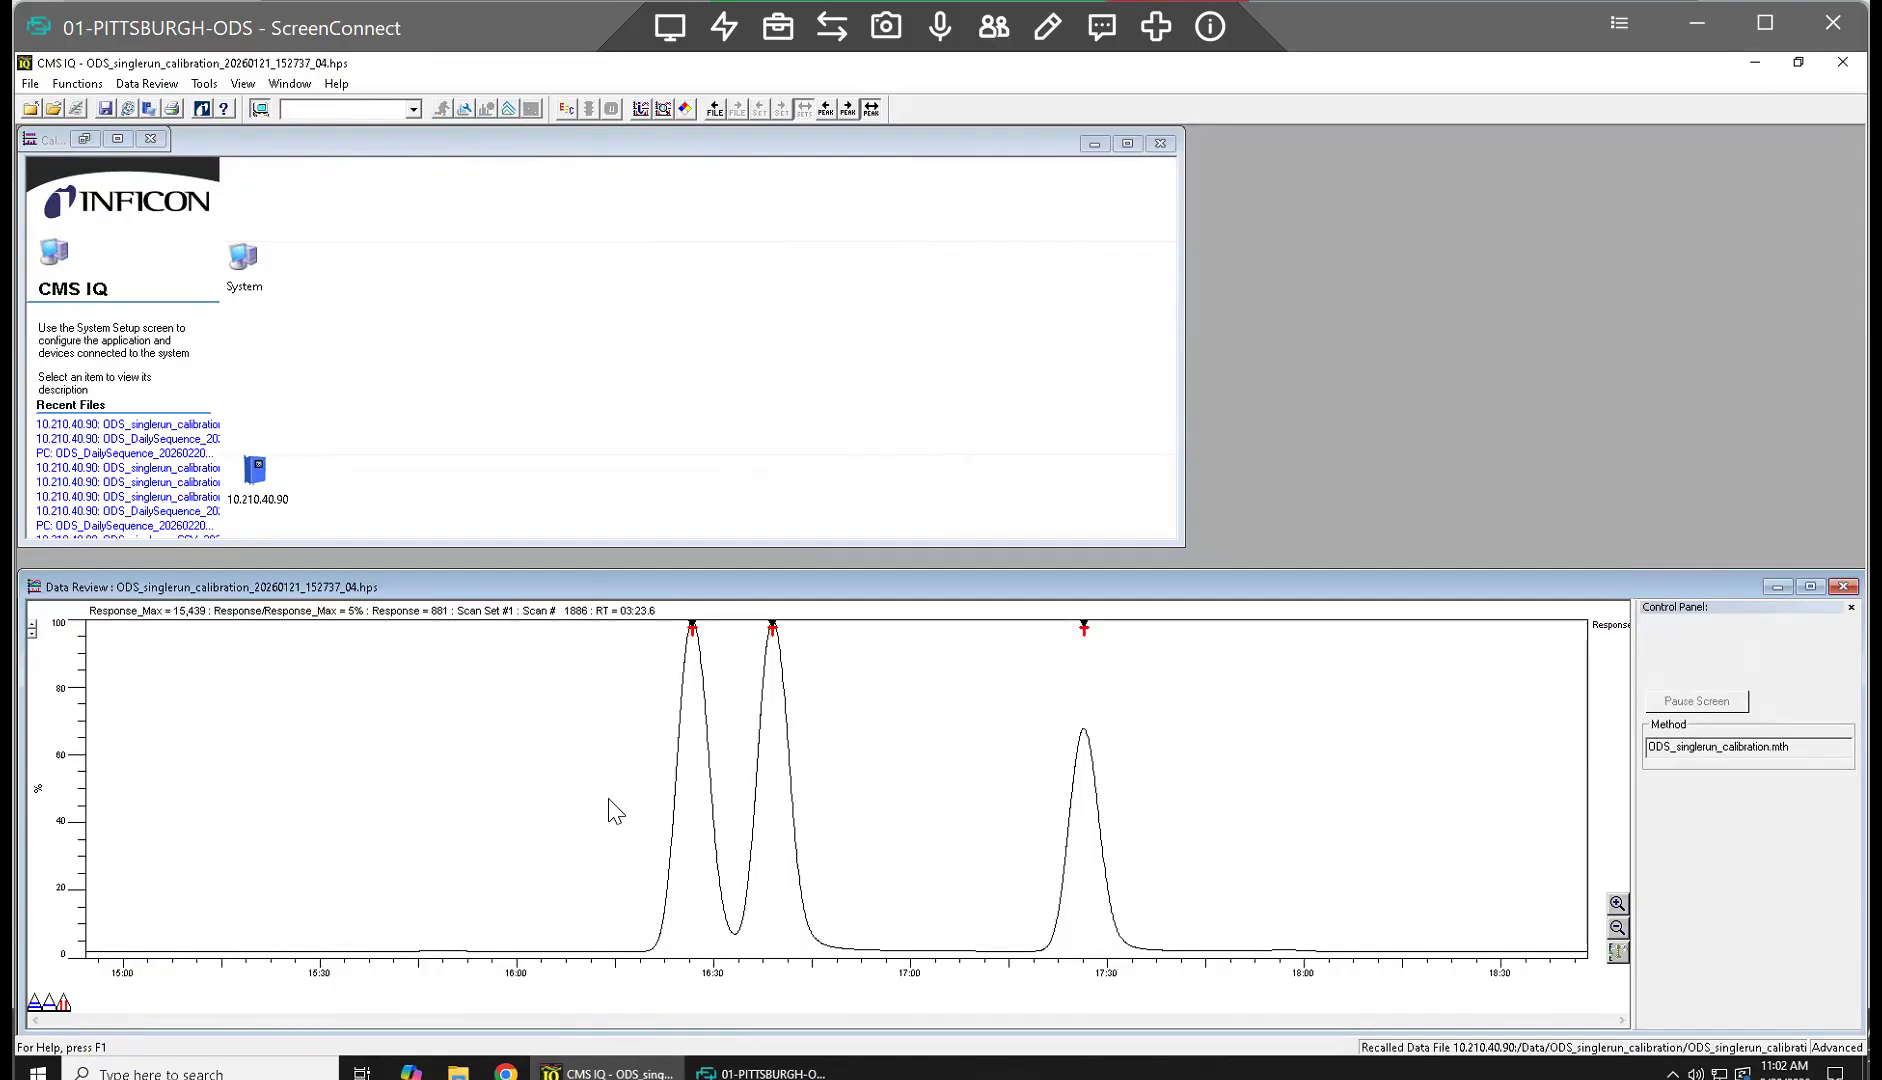
pyautogui.click(1766, 586)
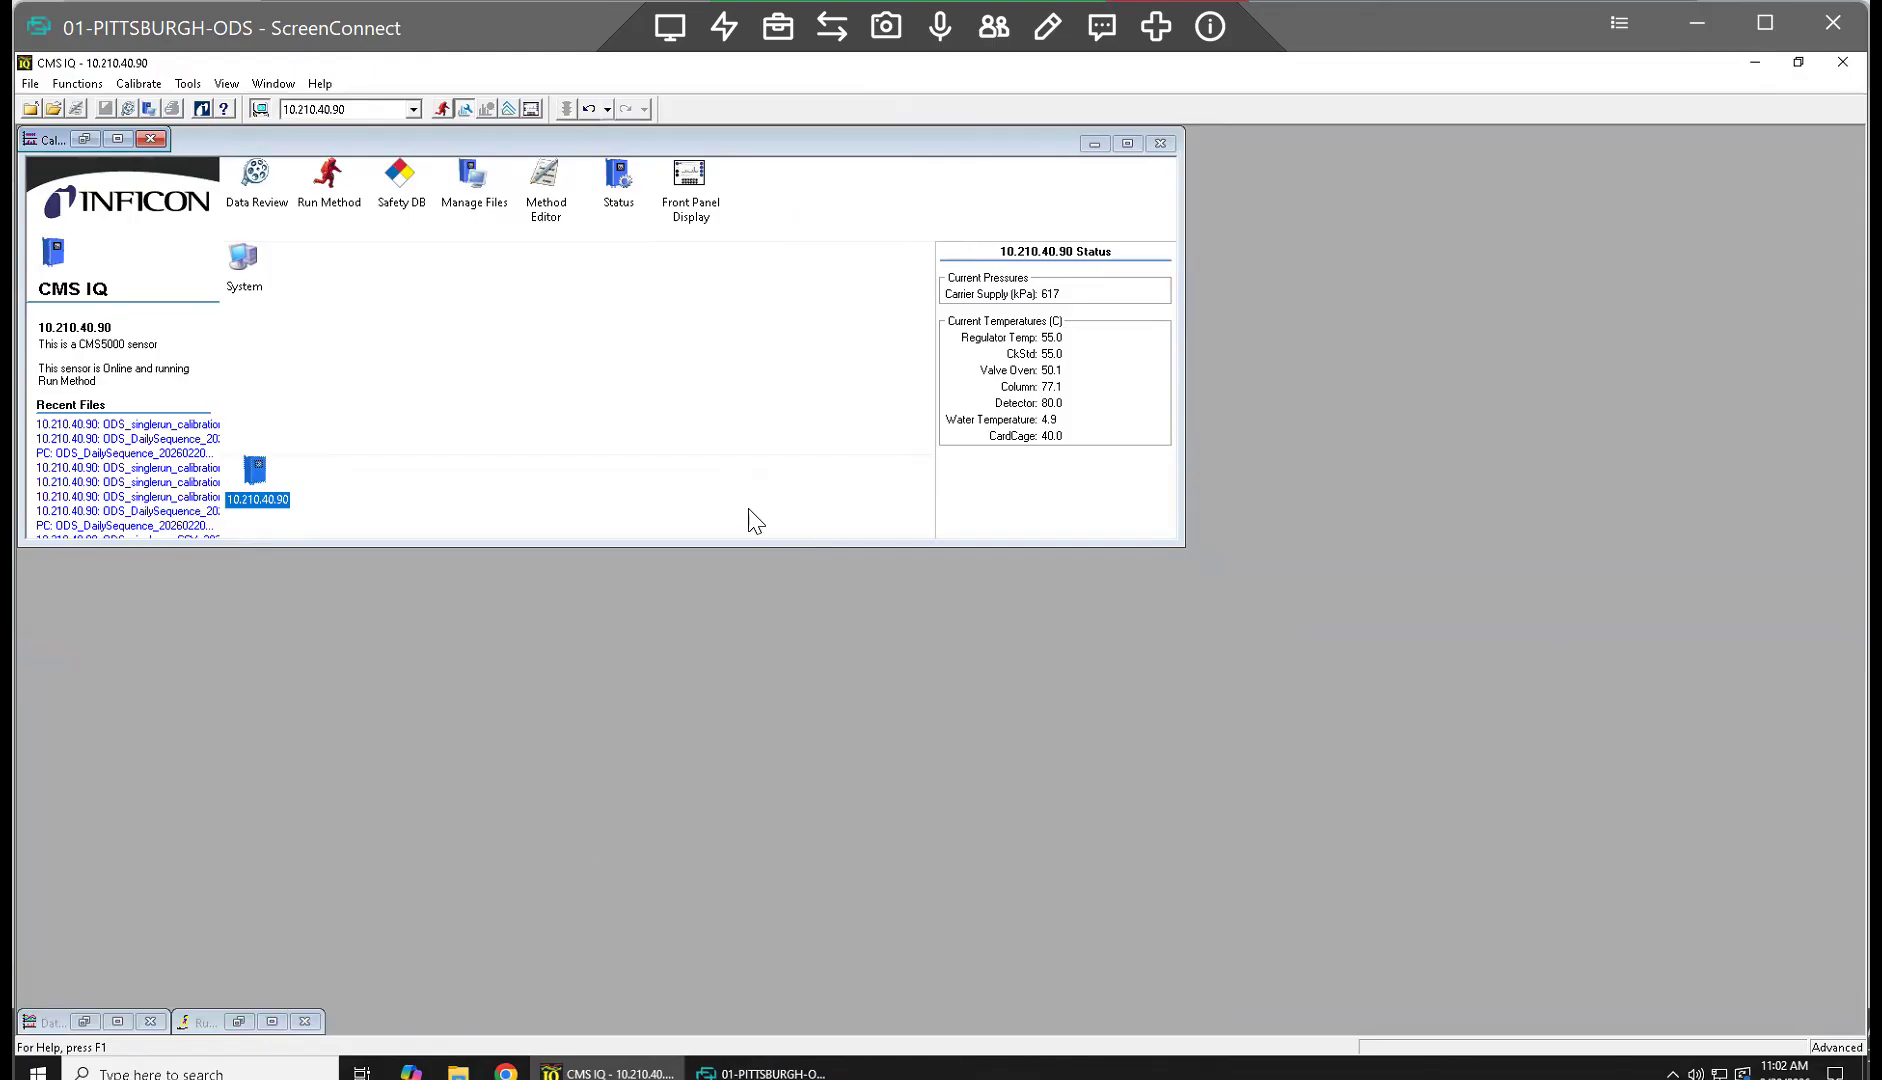
pyautogui.click(237, 1018)
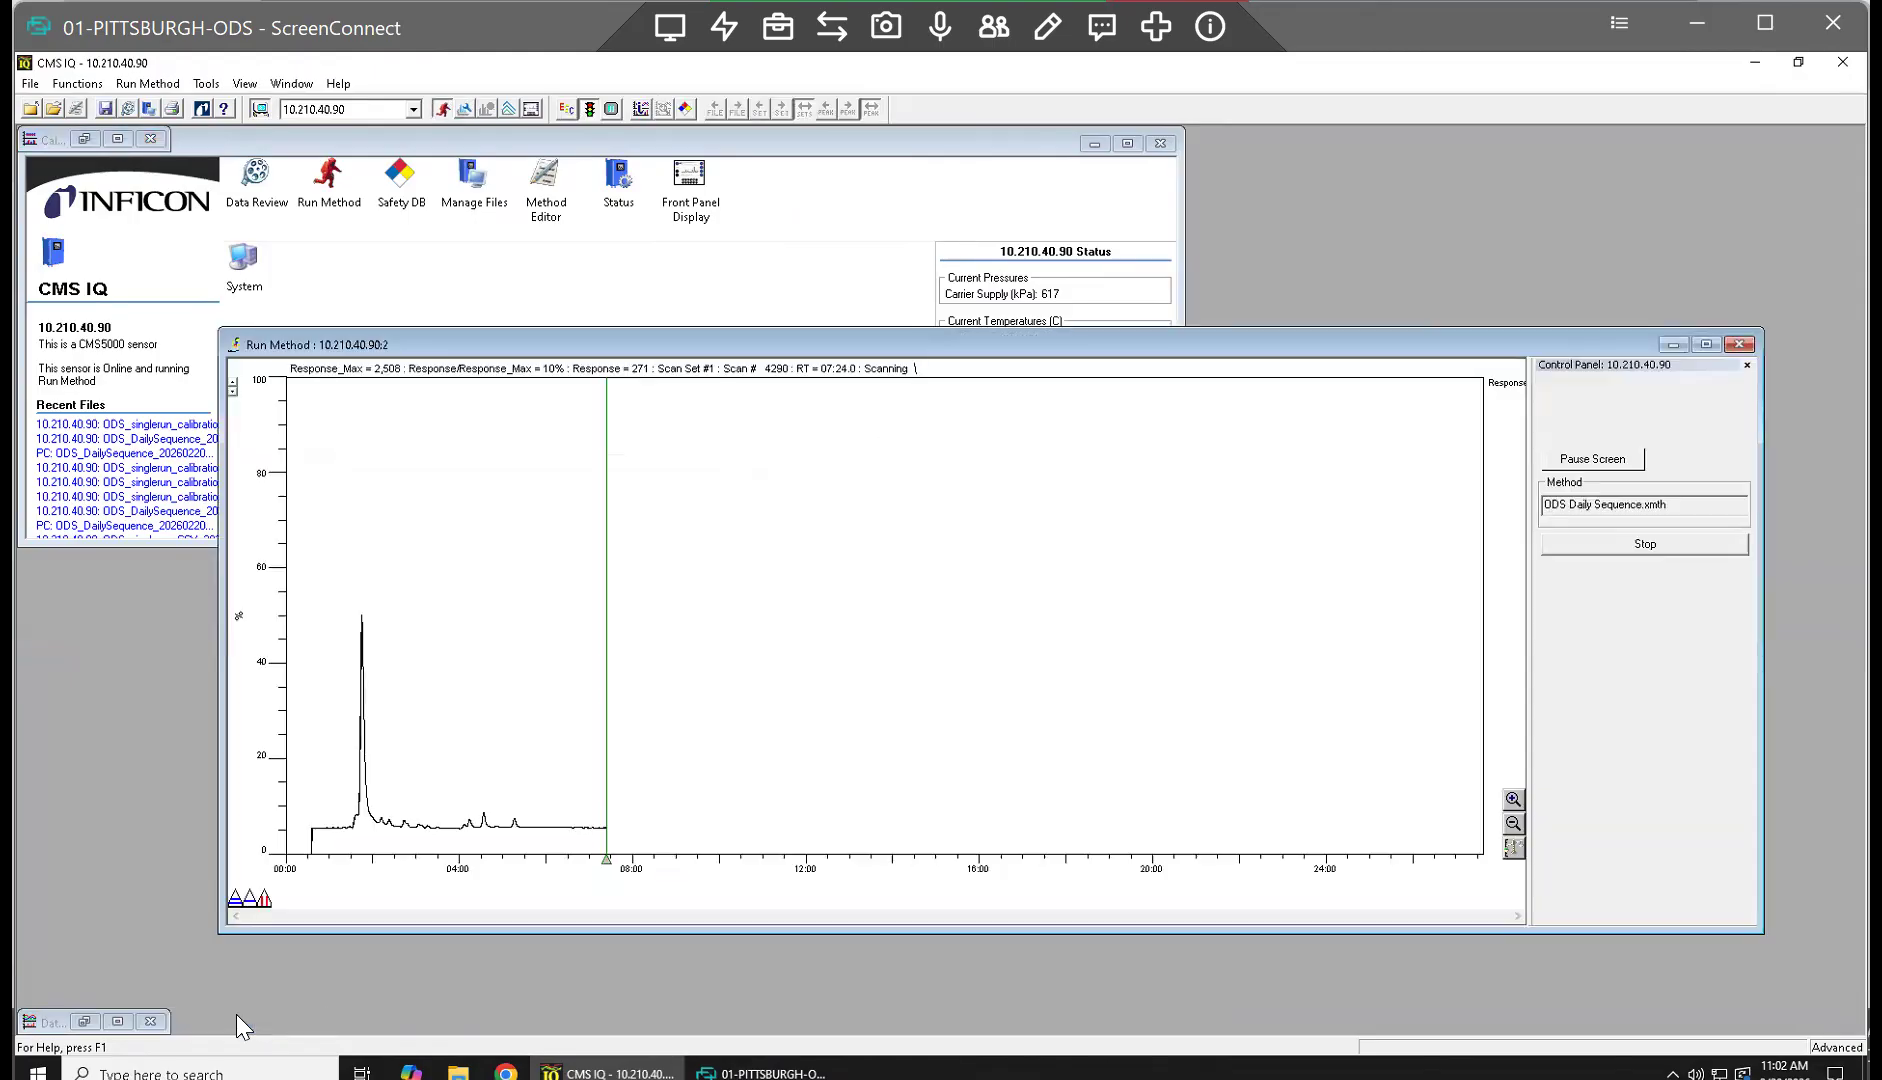
pyautogui.click(1673, 344)
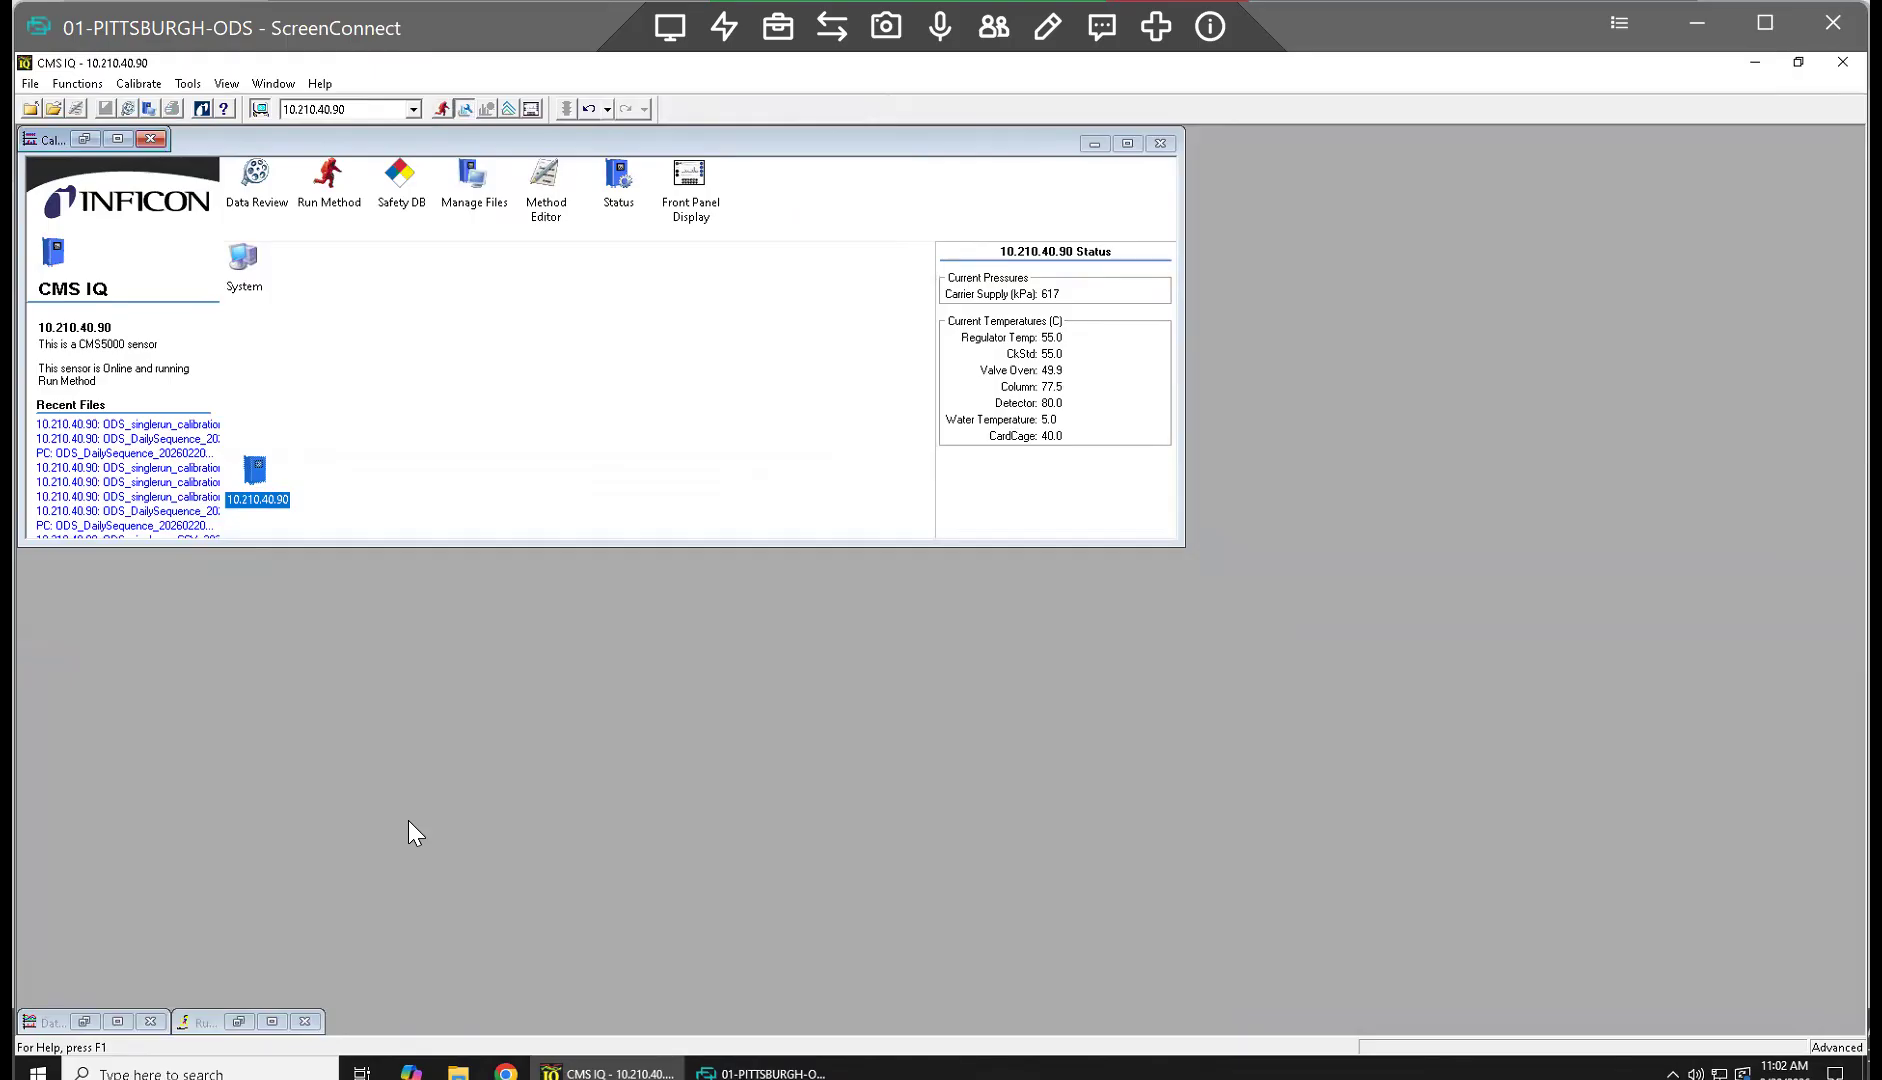
pyautogui.click(78, 1018)
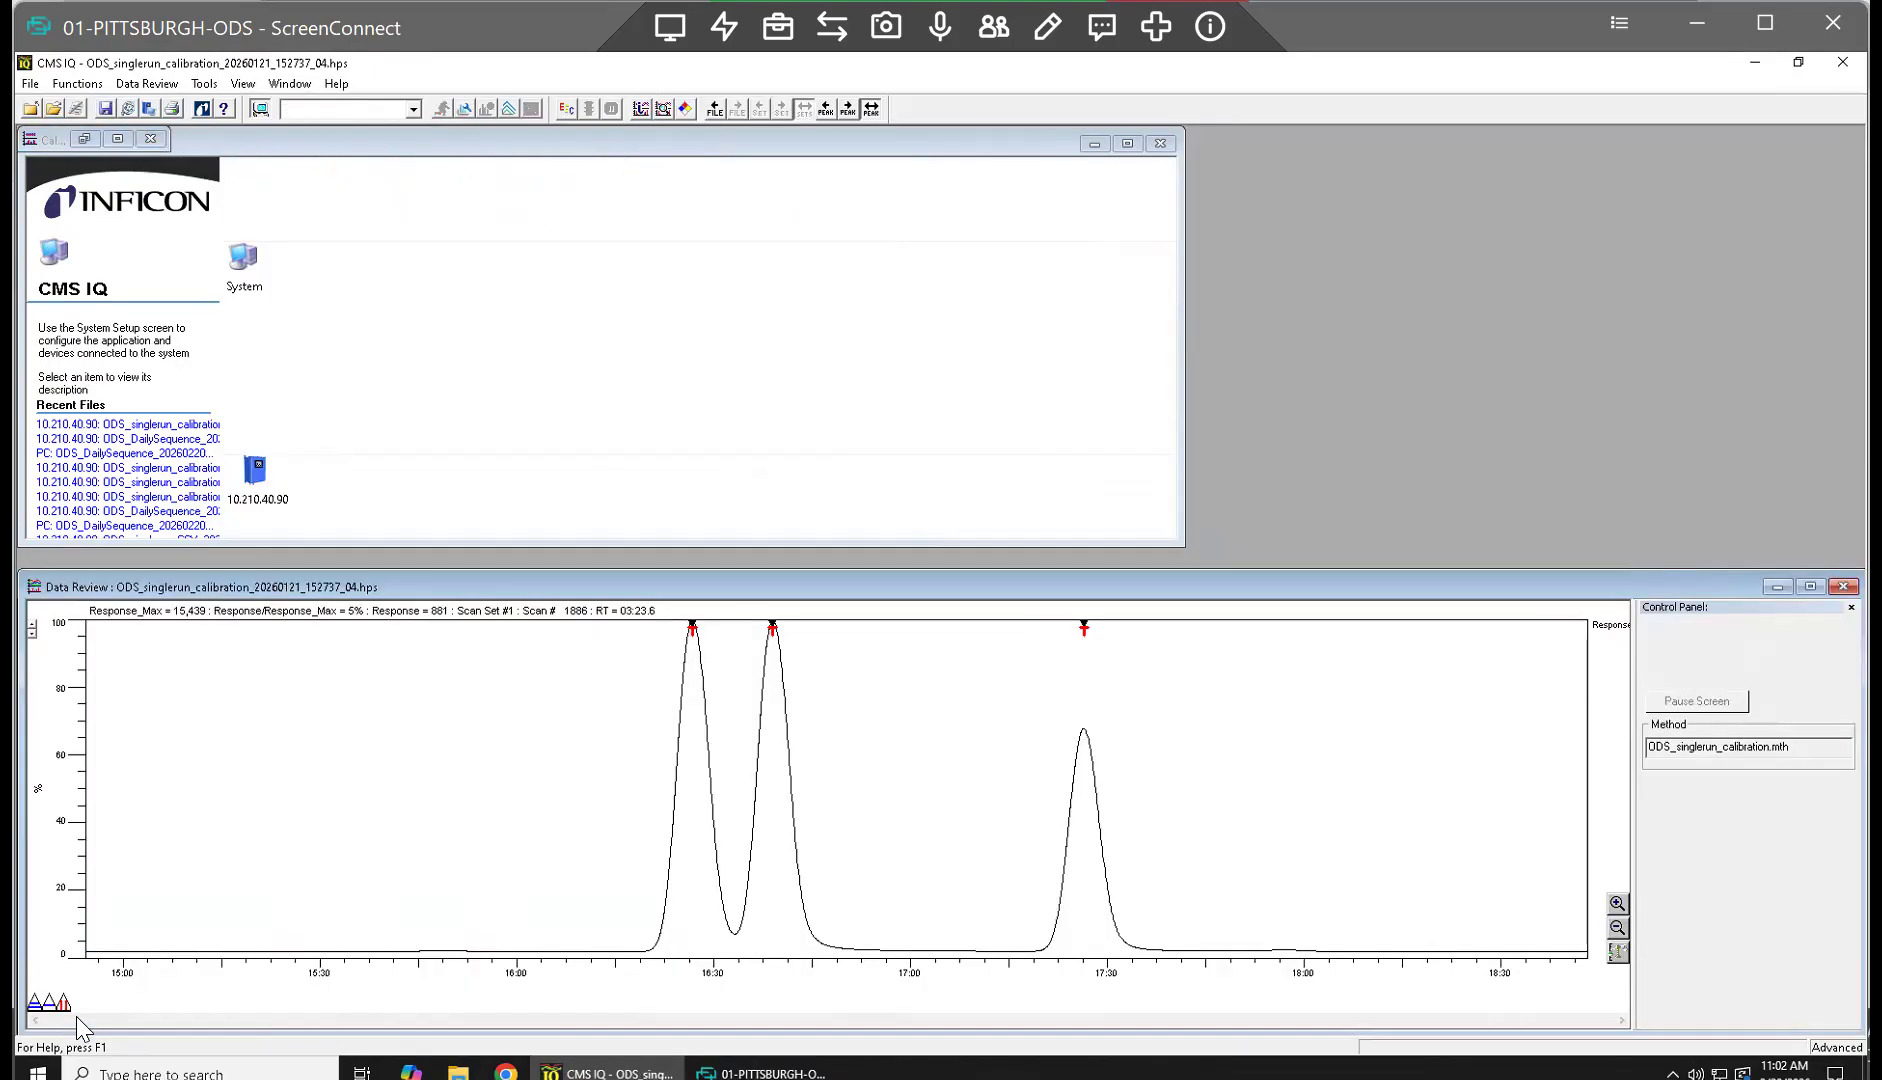
pyautogui.click(70, 86)
pyautogui.click(85, 122)
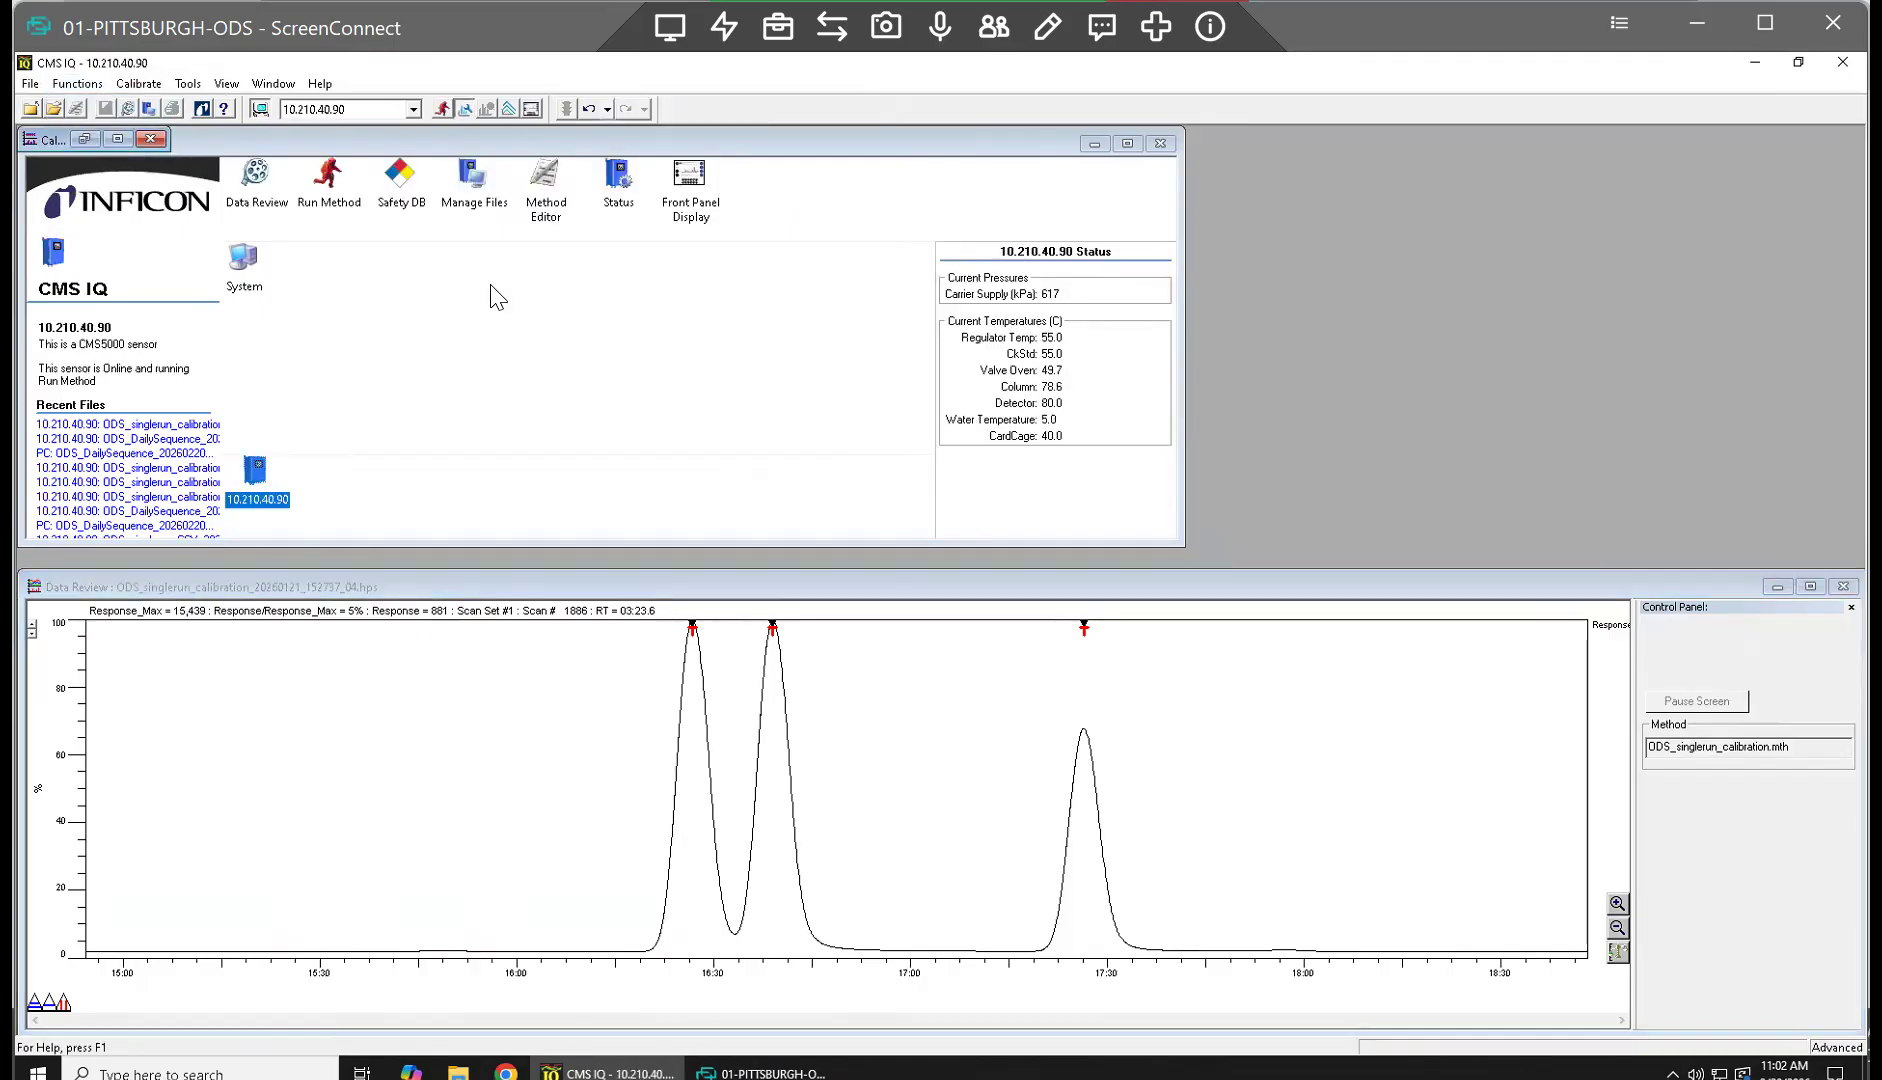
# Step: Minimize the system window and arrange the Calibrate window above the Data Review chromatogram so both show together
pyautogui.click(1777, 588)
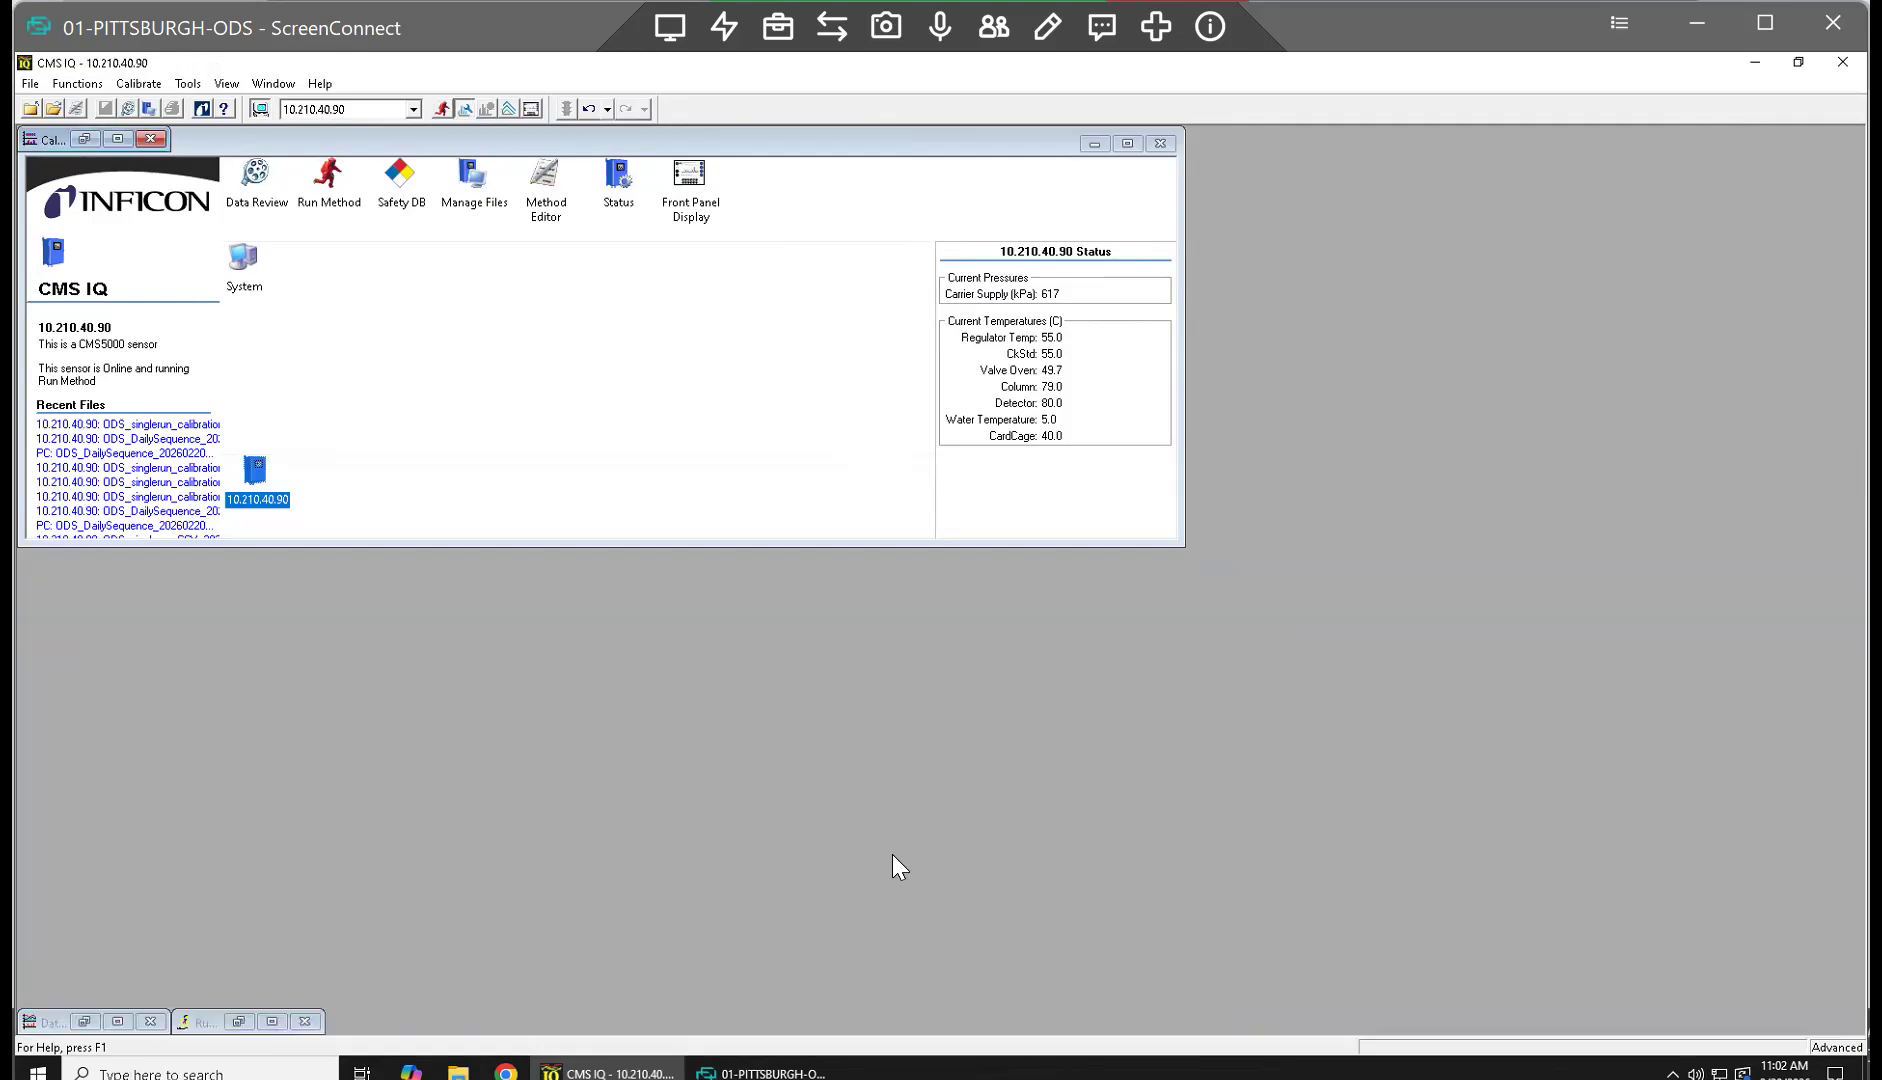
pyautogui.click(1092, 145)
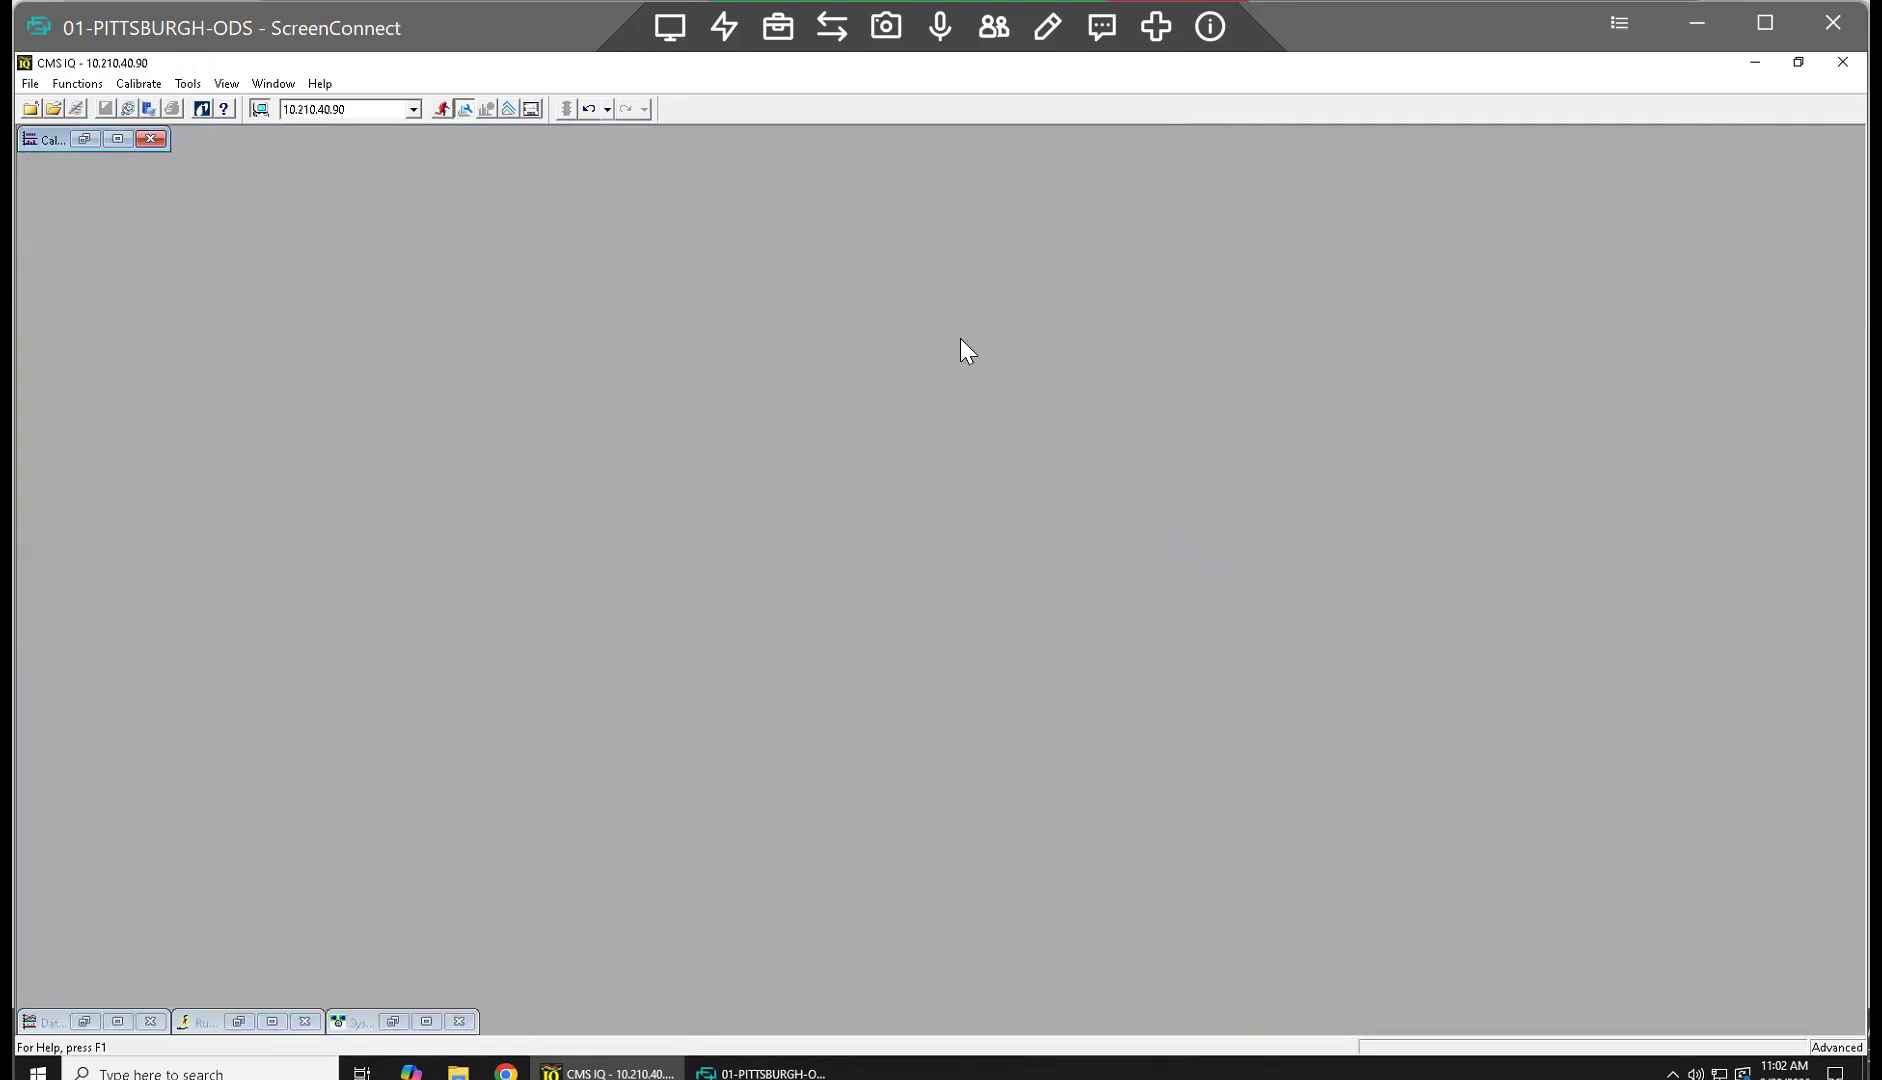
pyautogui.click(84, 139)
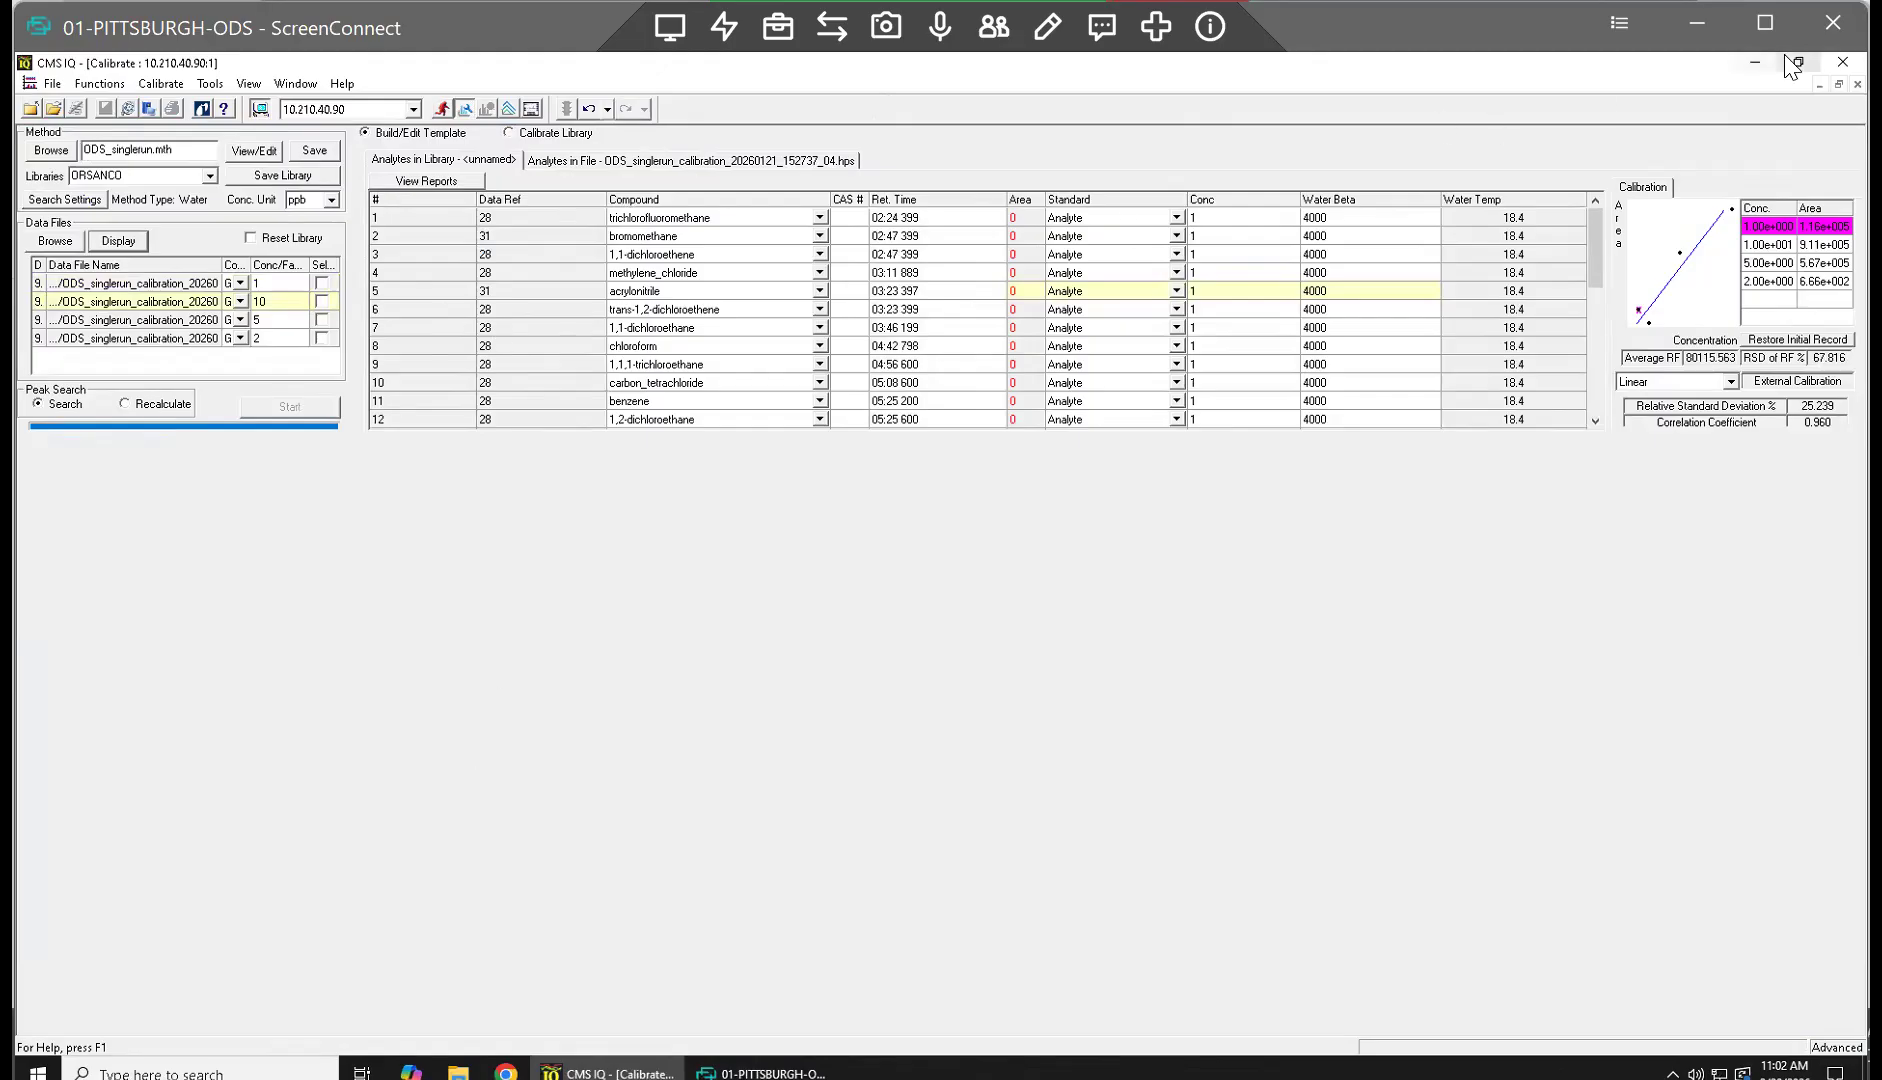
pyautogui.click(1838, 84)
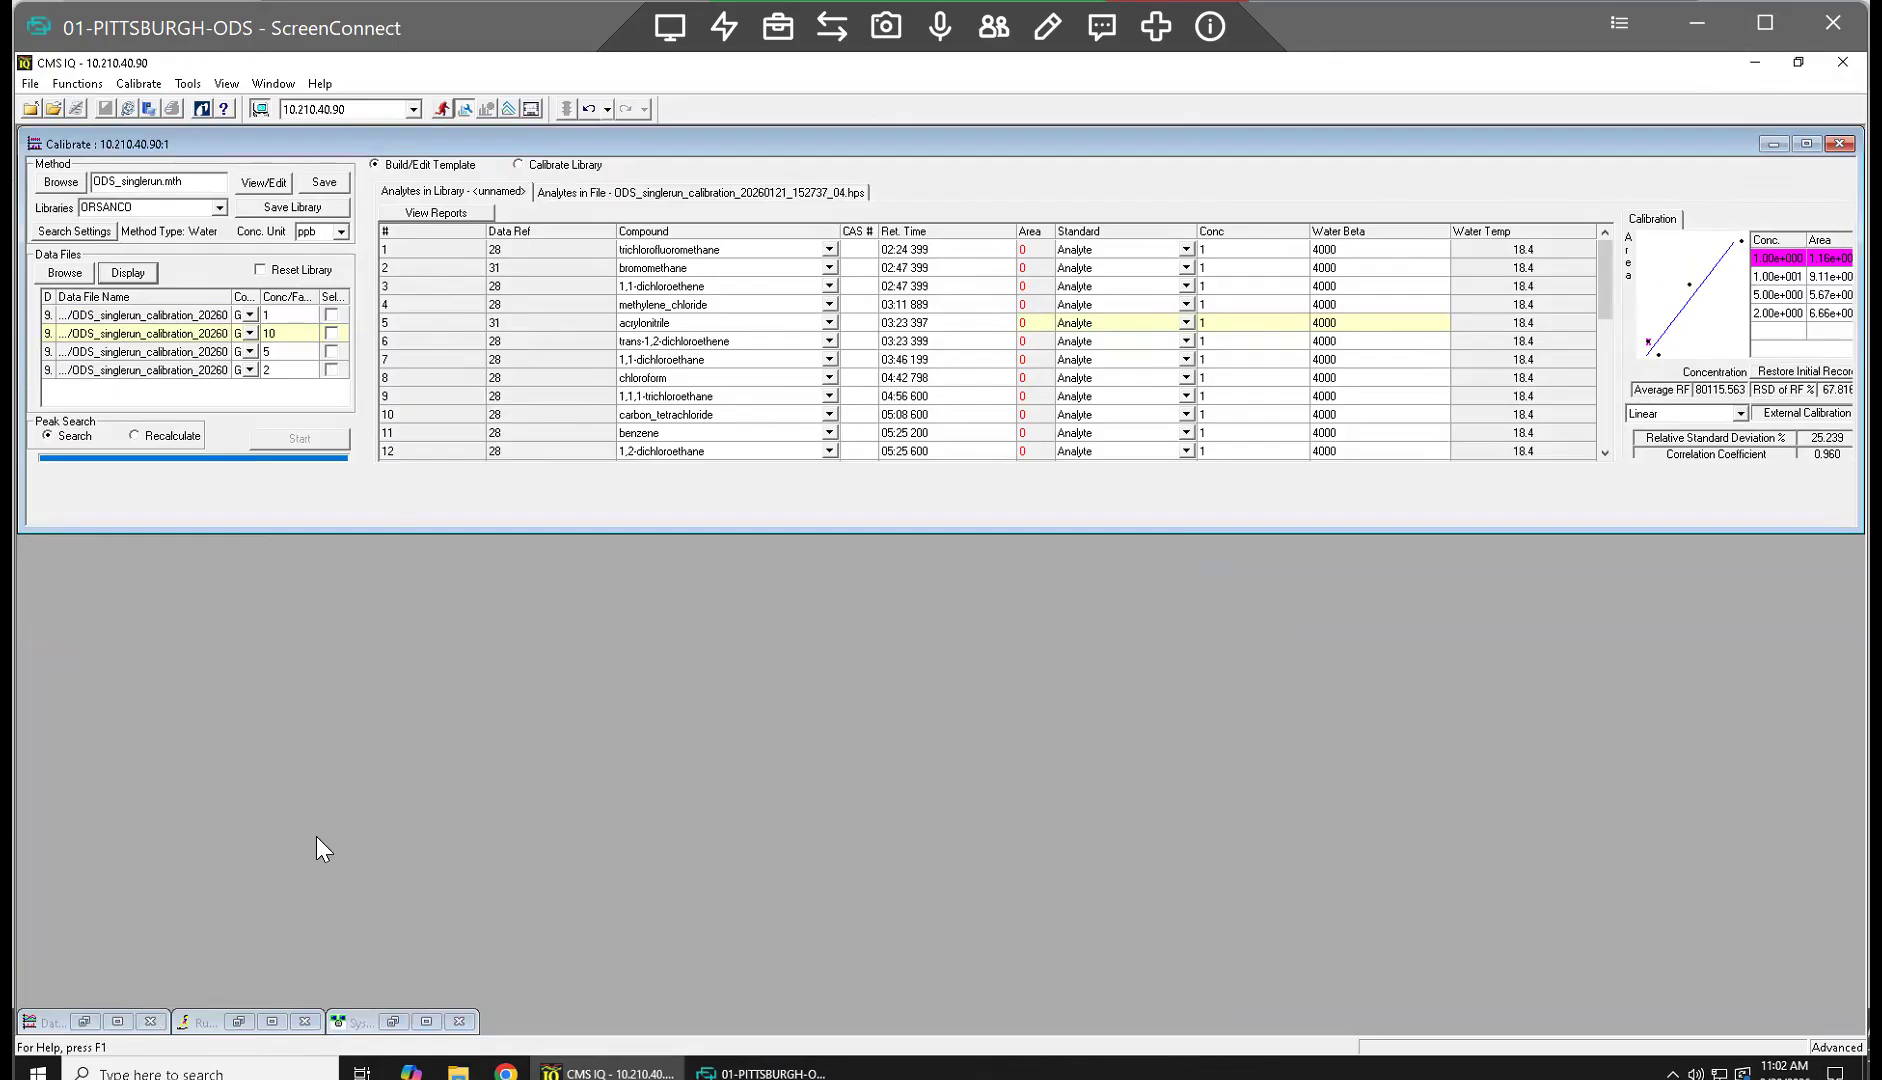
pyautogui.click(89, 1021)
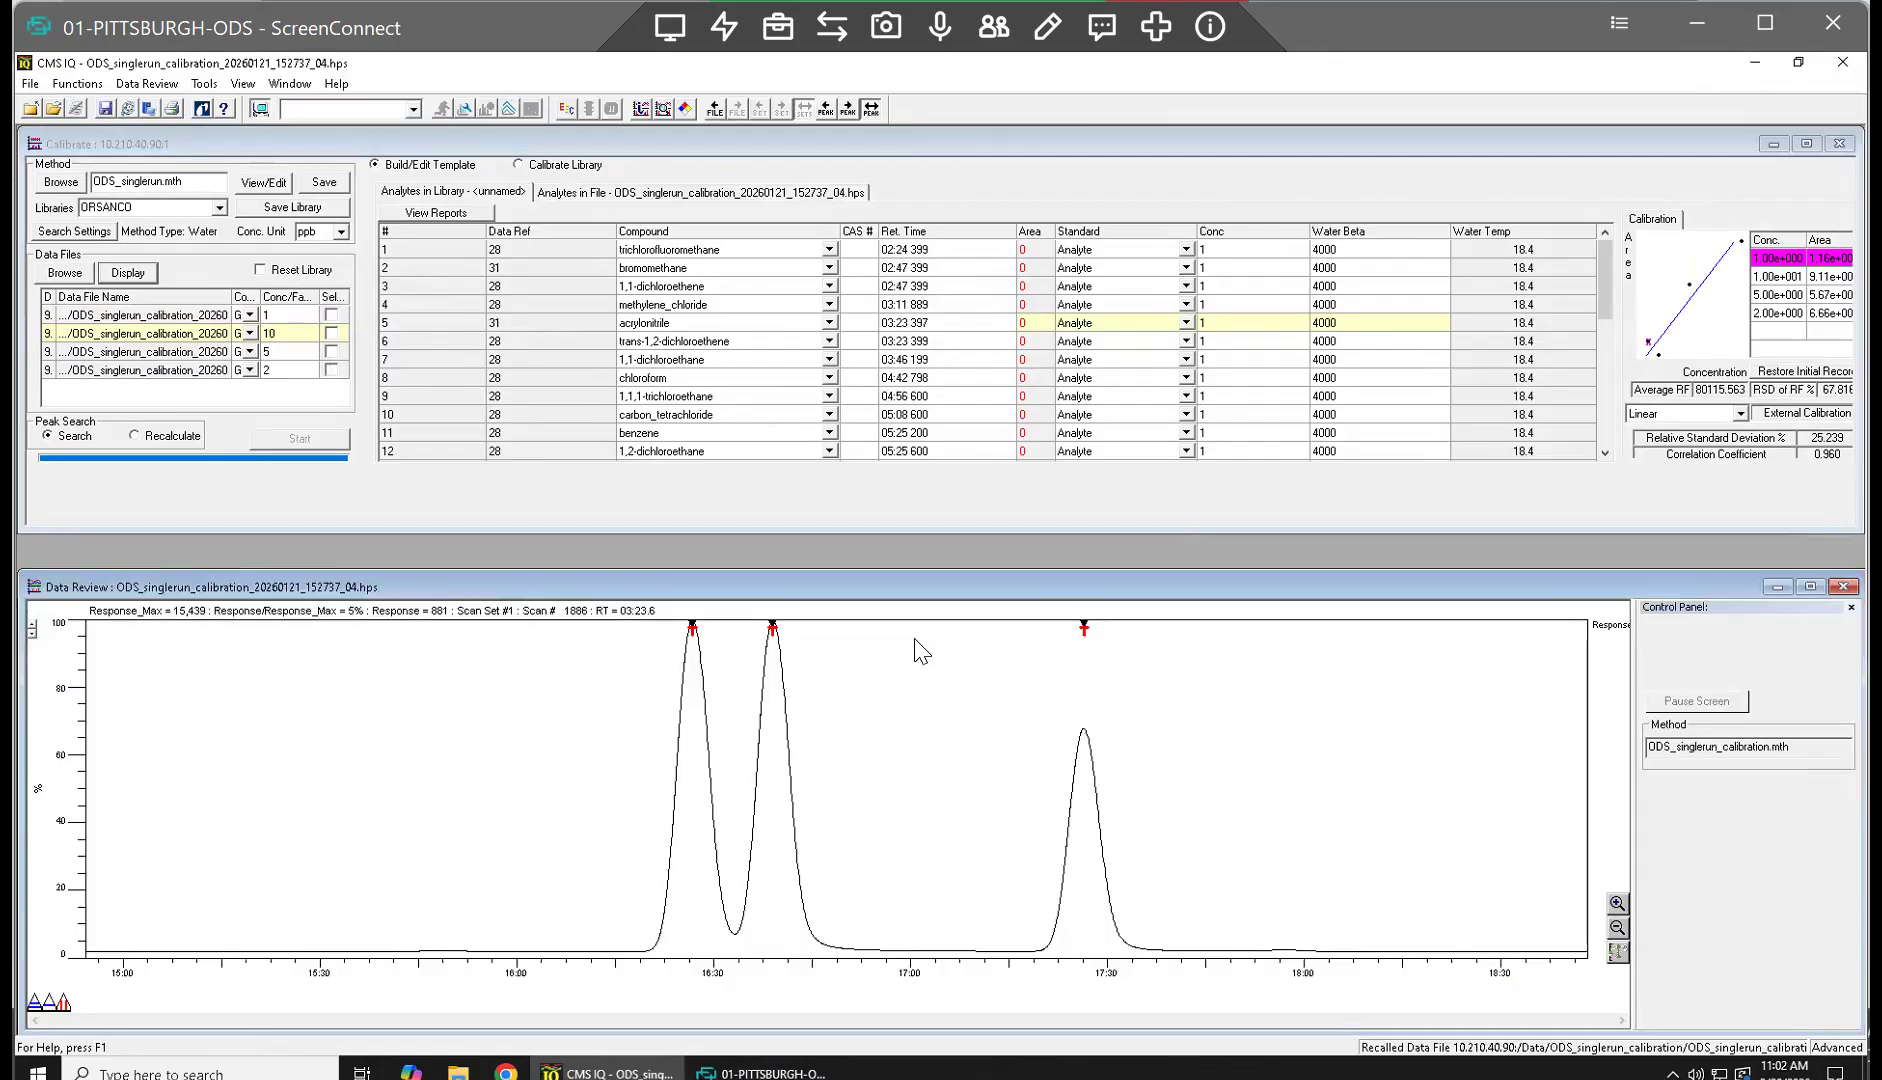
# Step: Examine the full chromatogram, its late peaks from about 14 to 24 minutes and its early peaks between about 2 and 6 minutes
pyautogui.click(1617, 927)
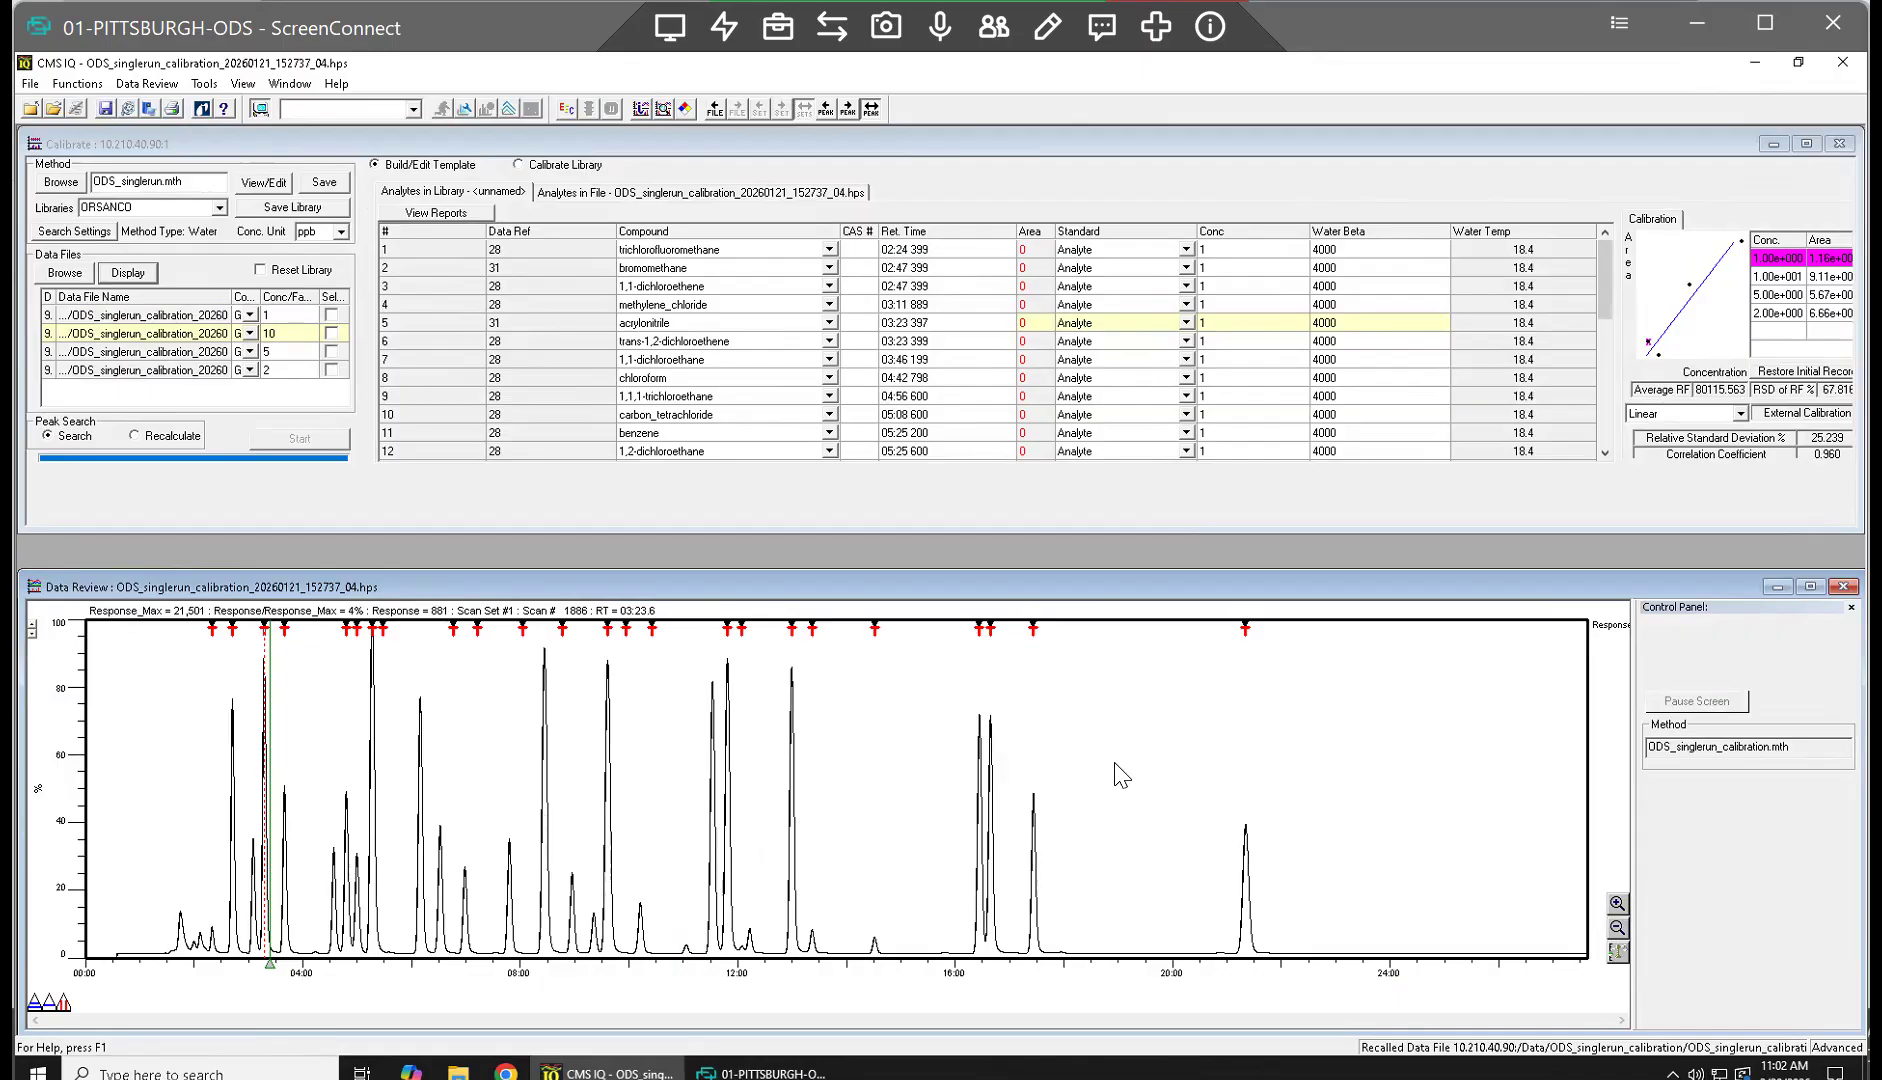
pyautogui.click(1296, 825)
pyautogui.moveTo(1371, 843); pyautogui.dragTo(873, 750)
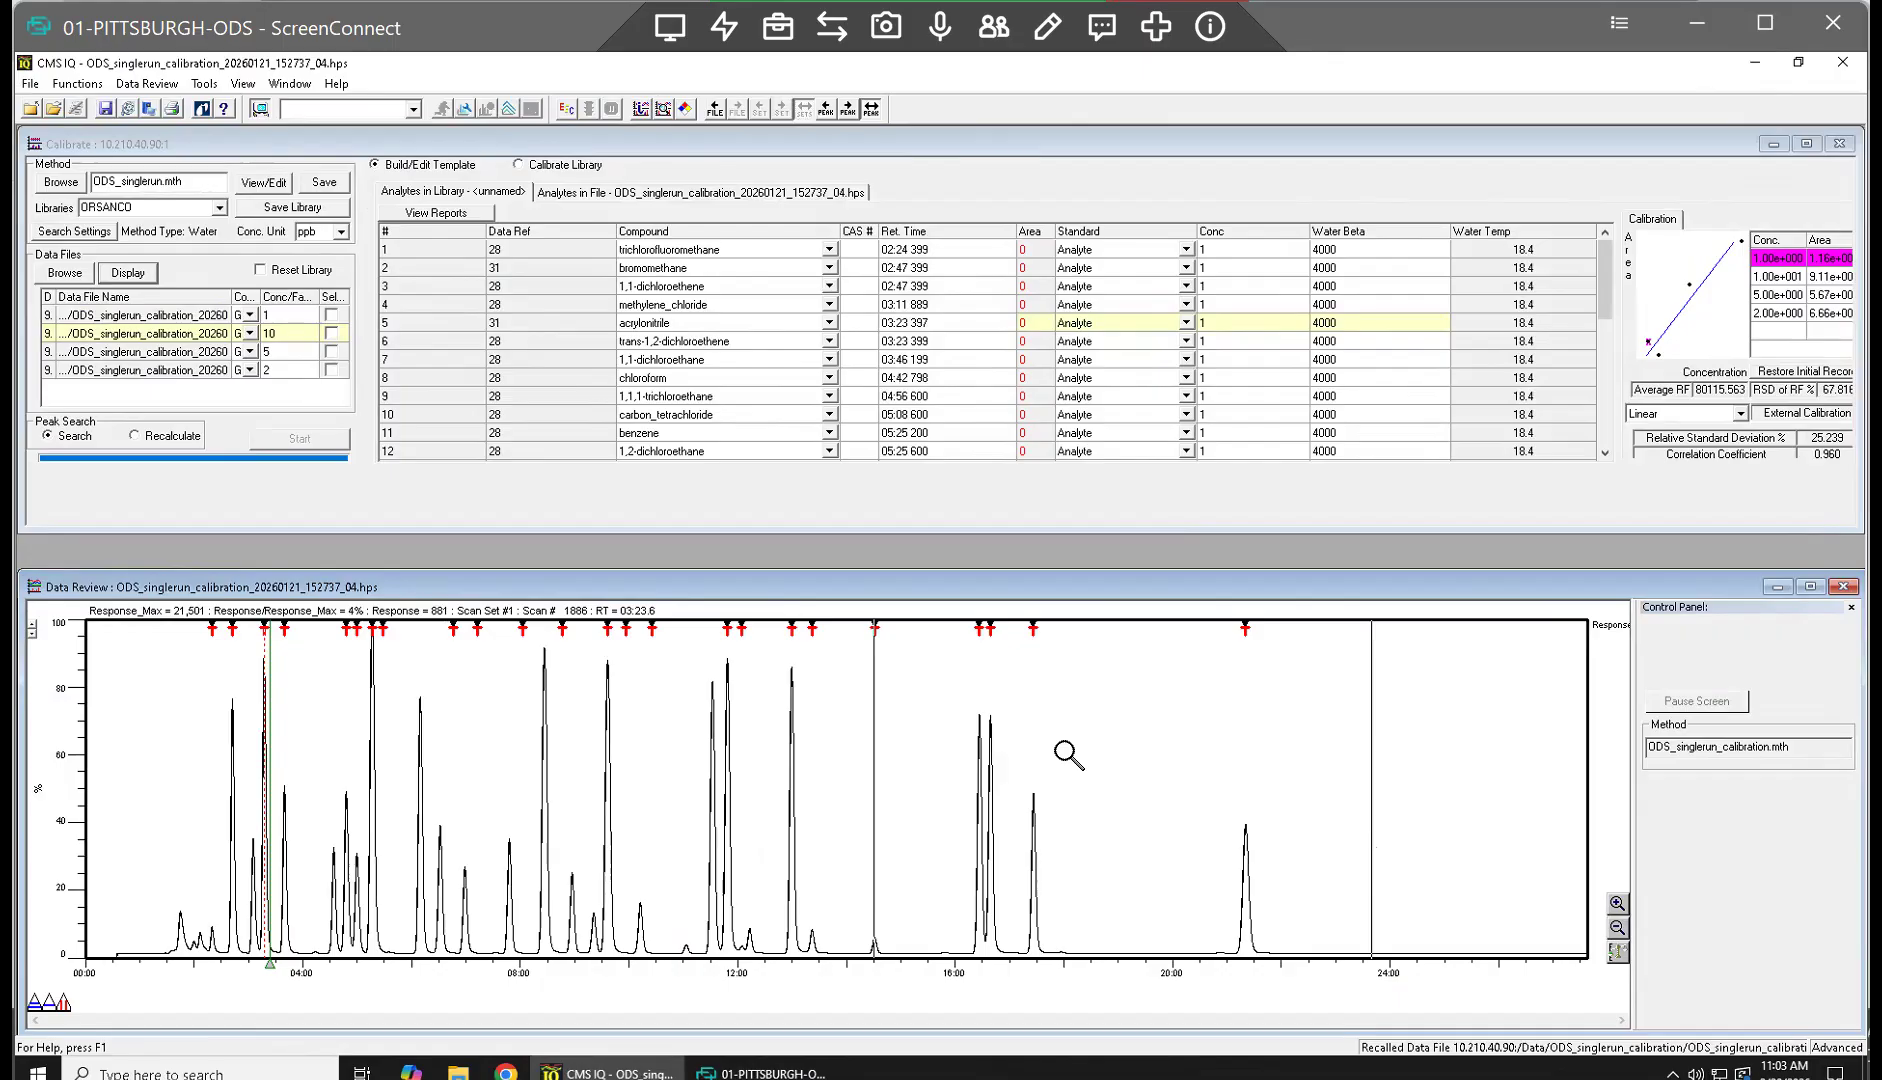
pyautogui.click(1068, 755)
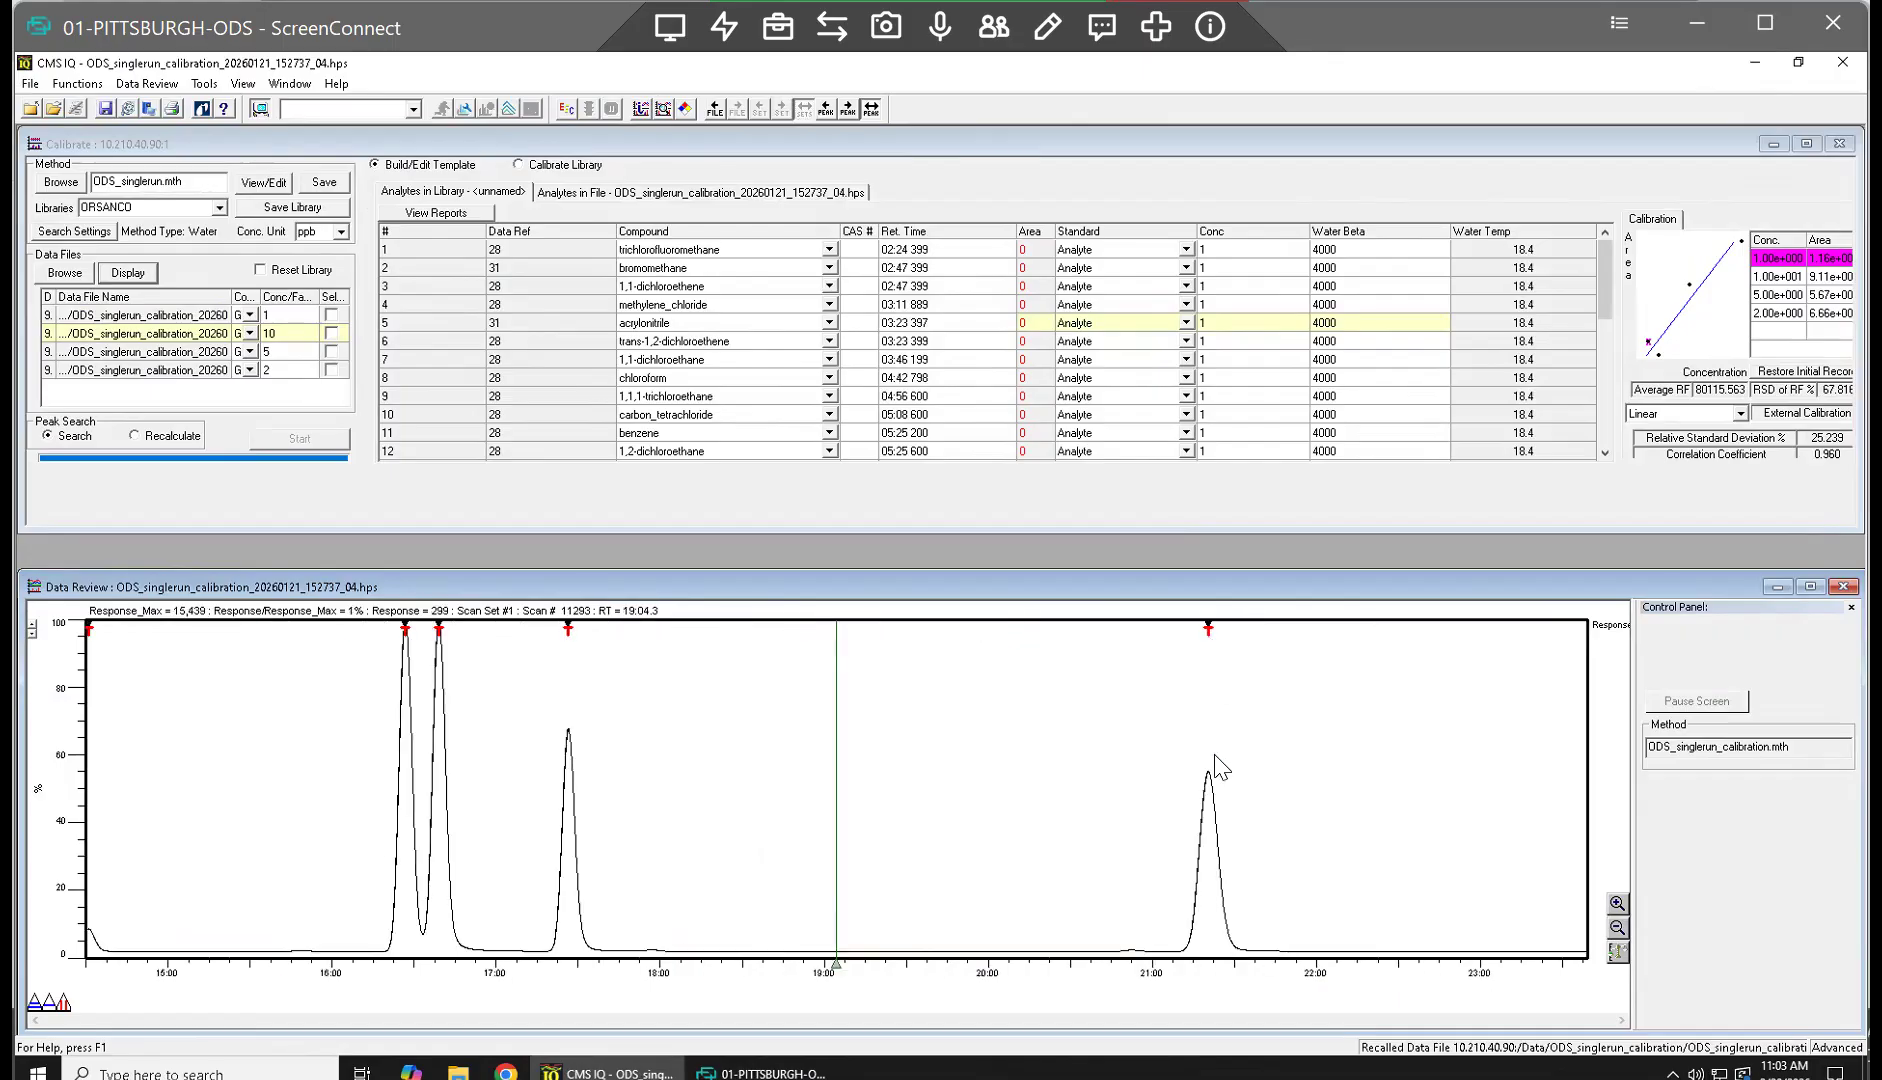
pyautogui.rightClick(914, 800)
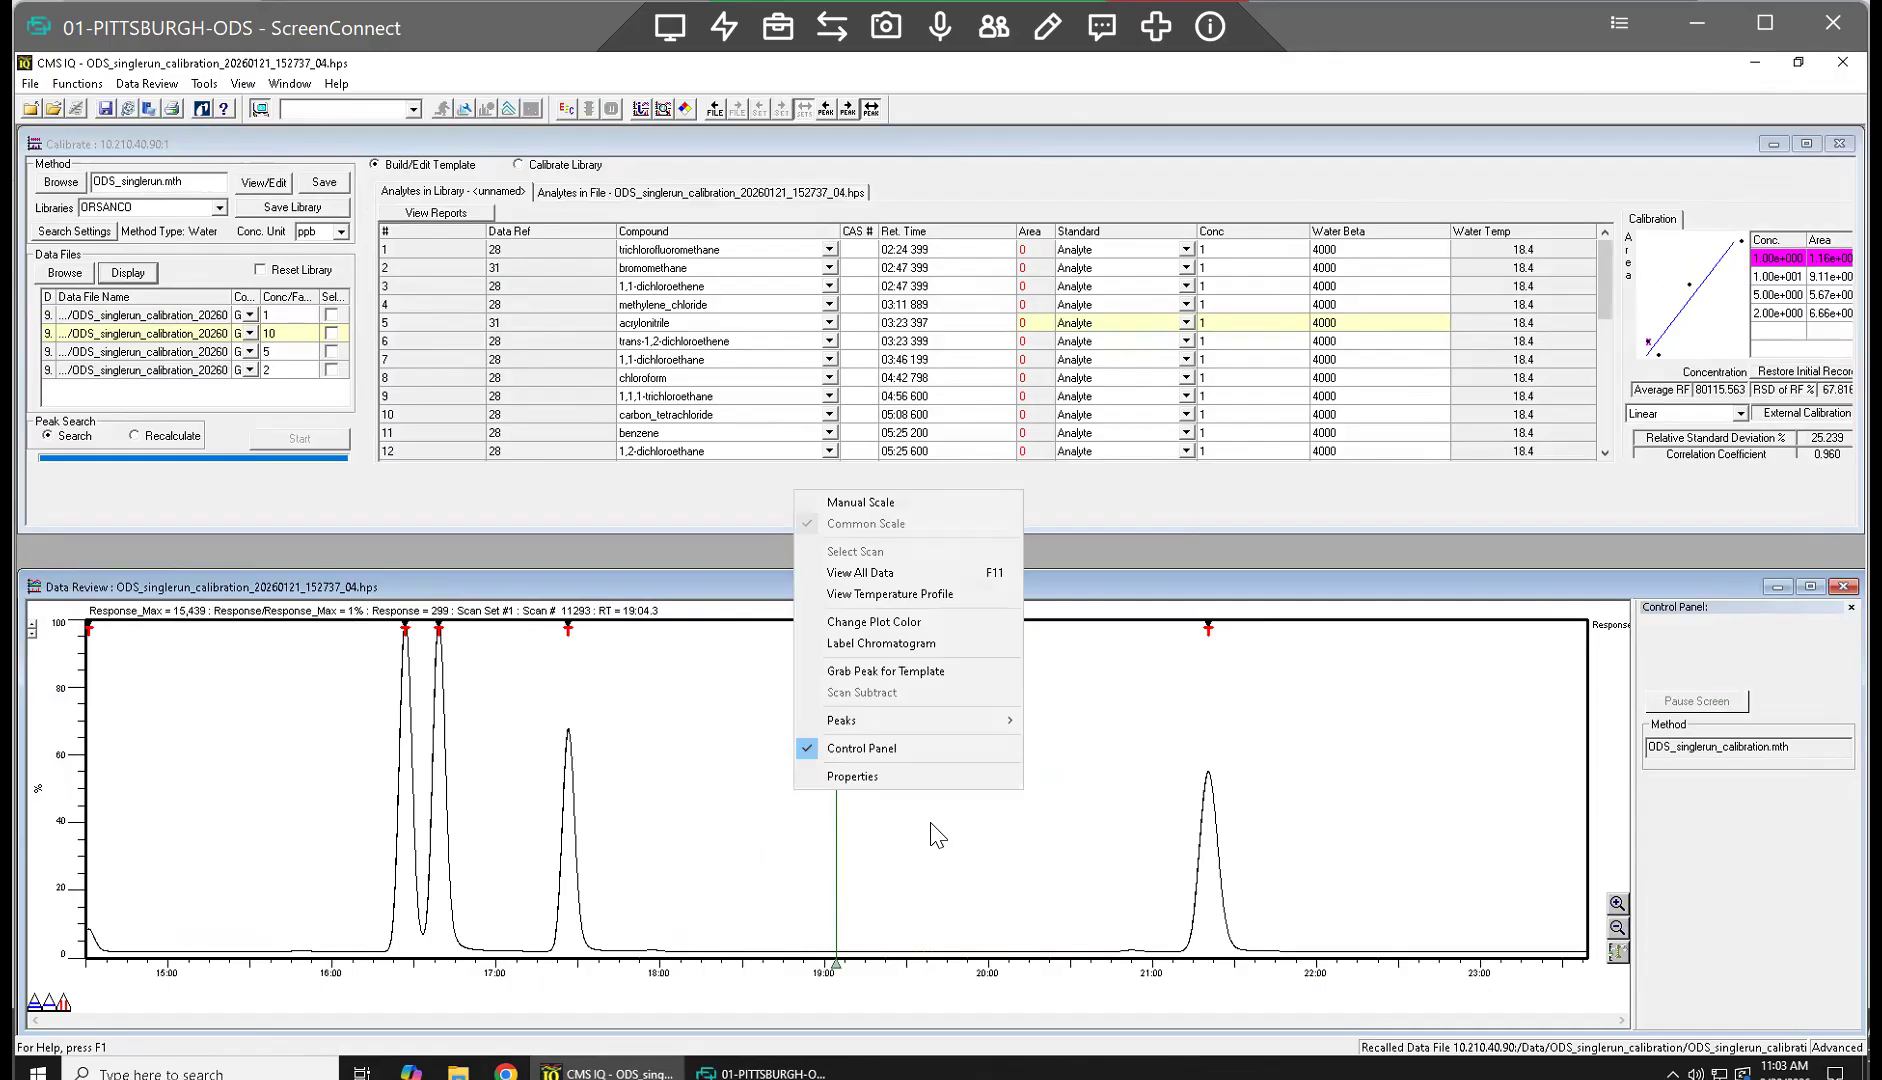
pyautogui.click(838, 585)
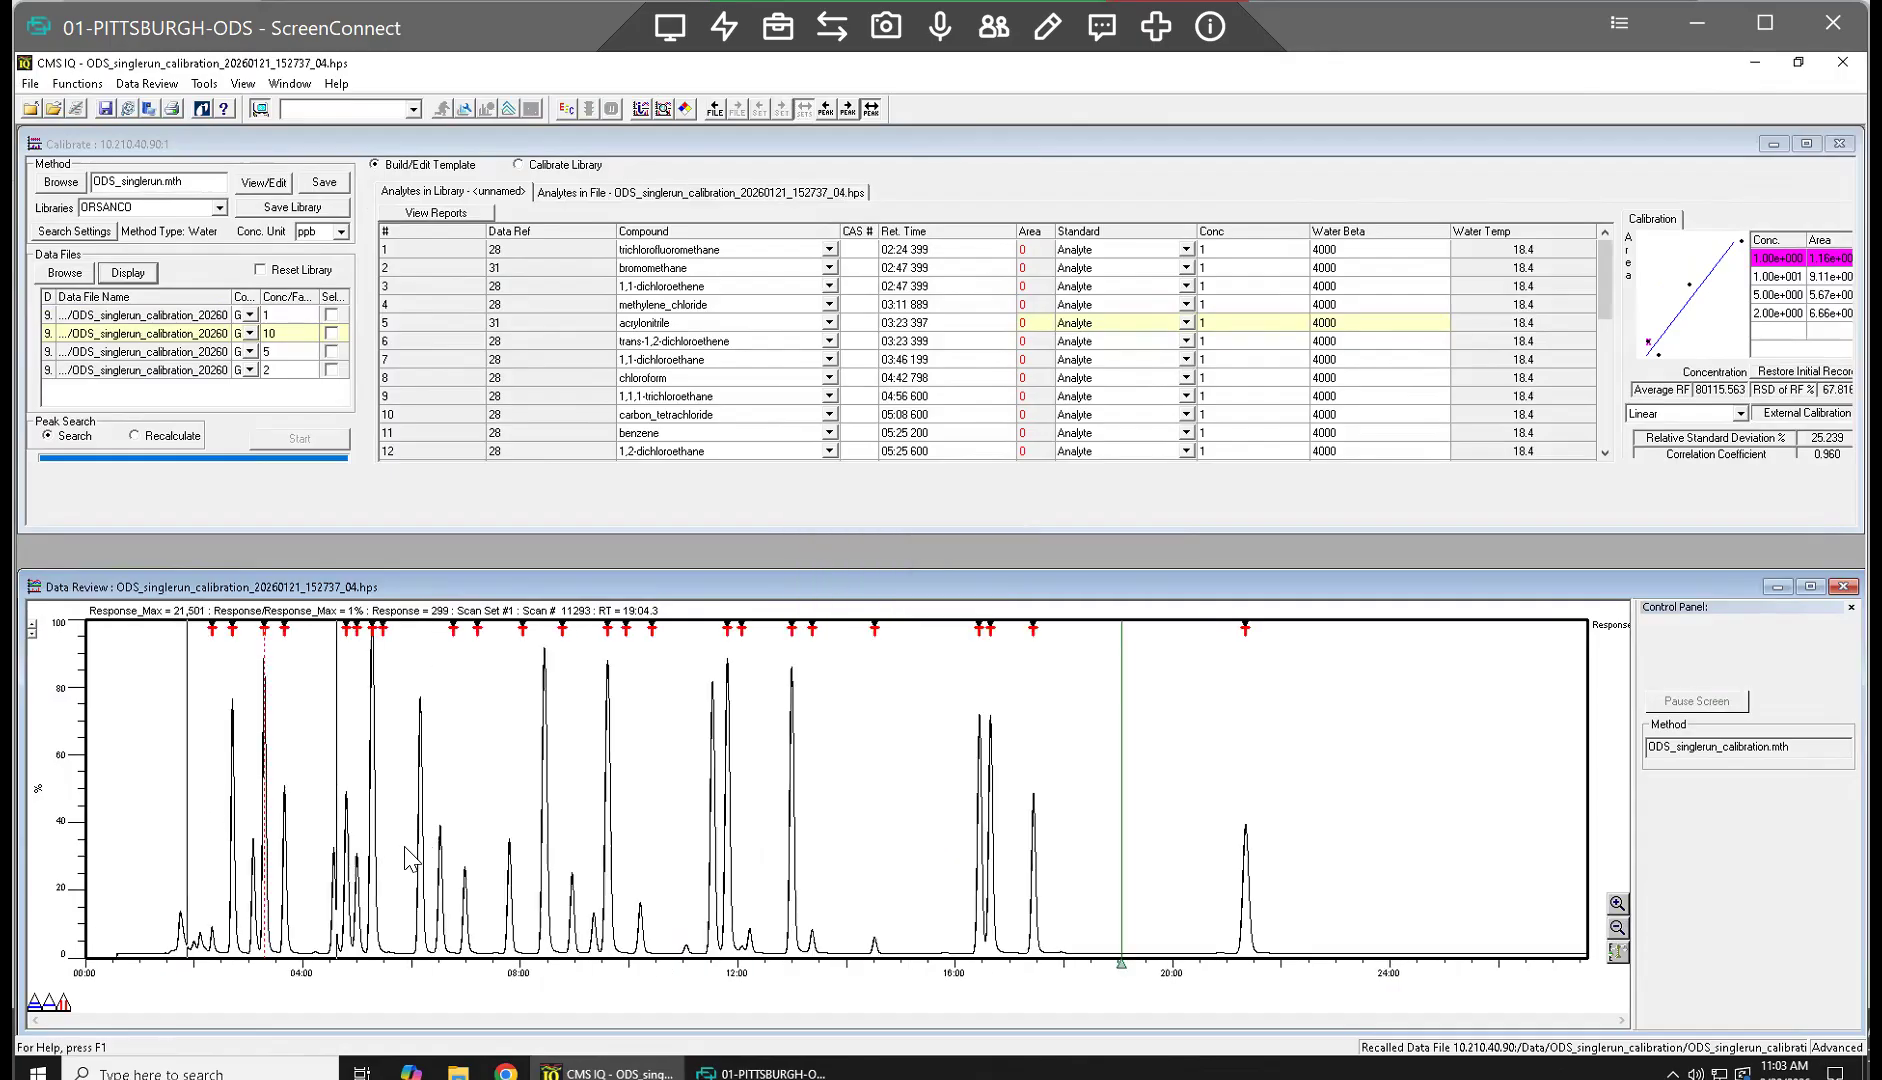
pyautogui.click(298, 813)
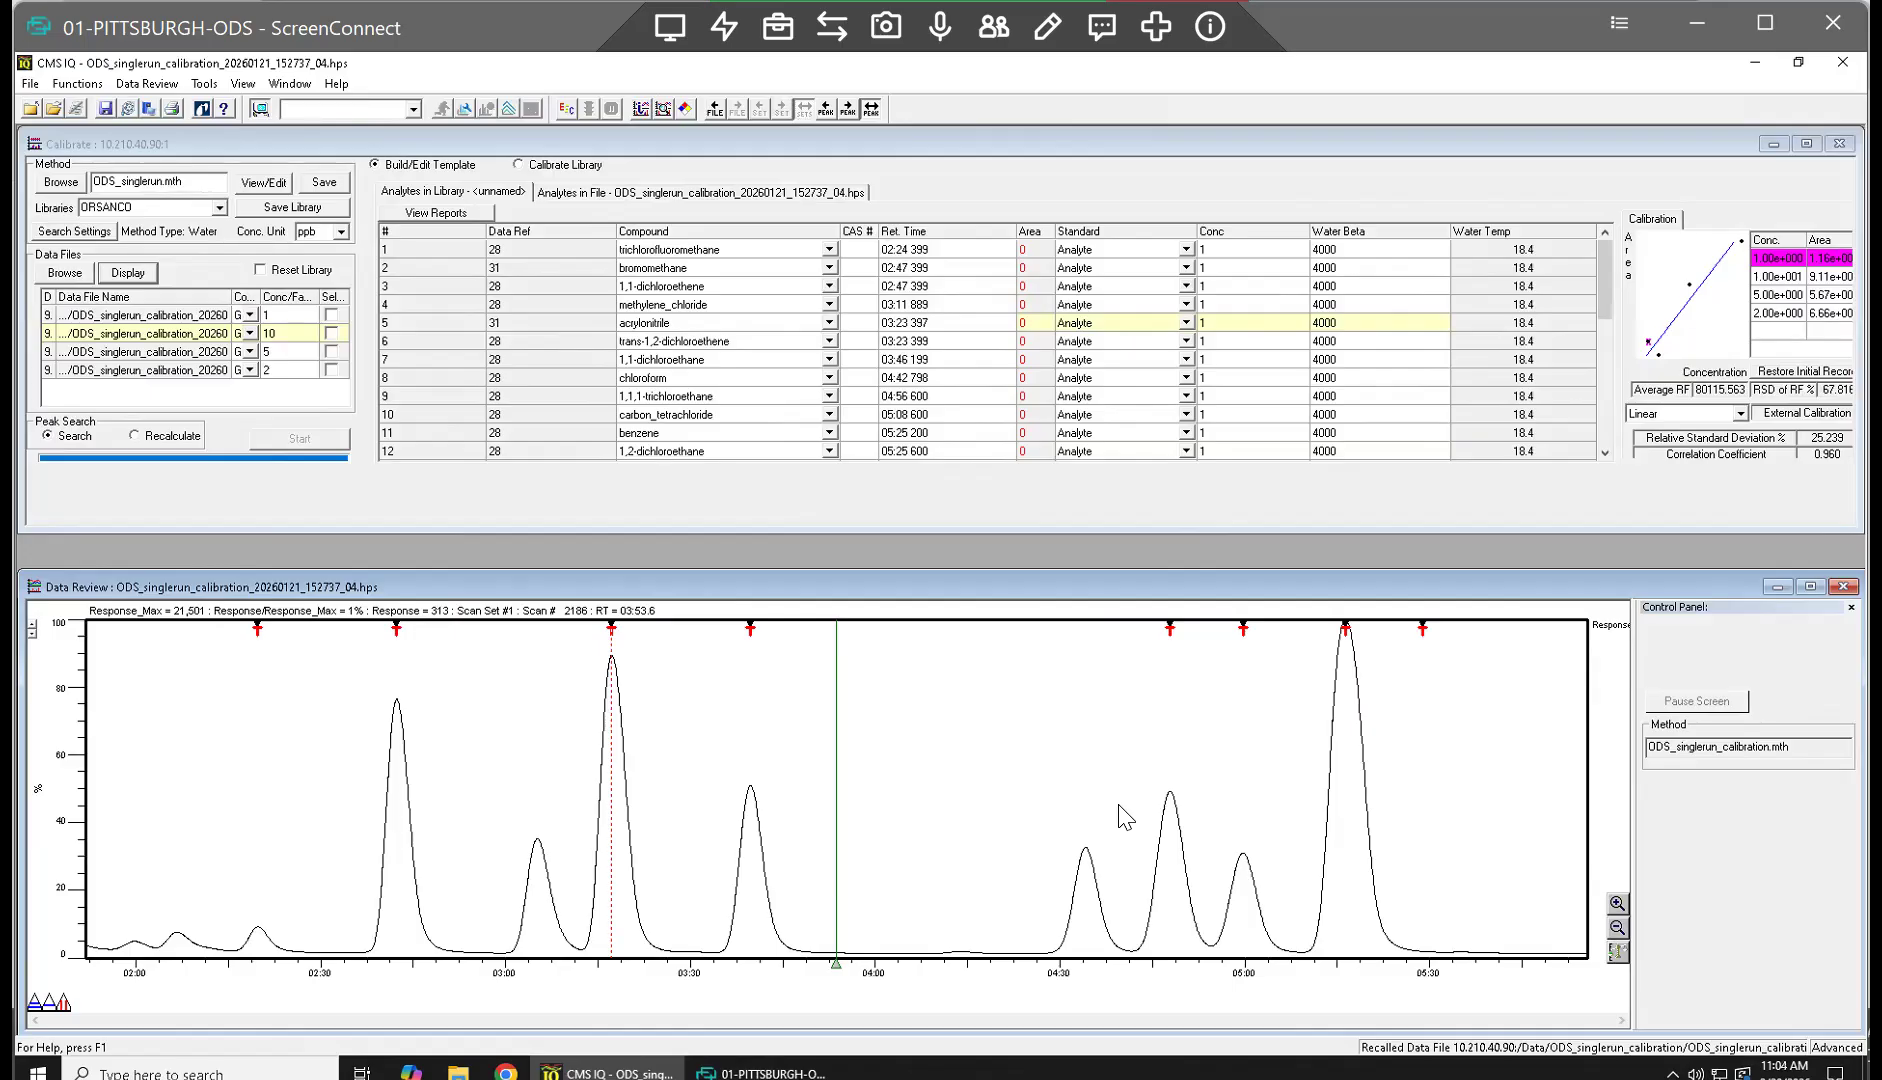
pyautogui.rightClick(1033, 775)
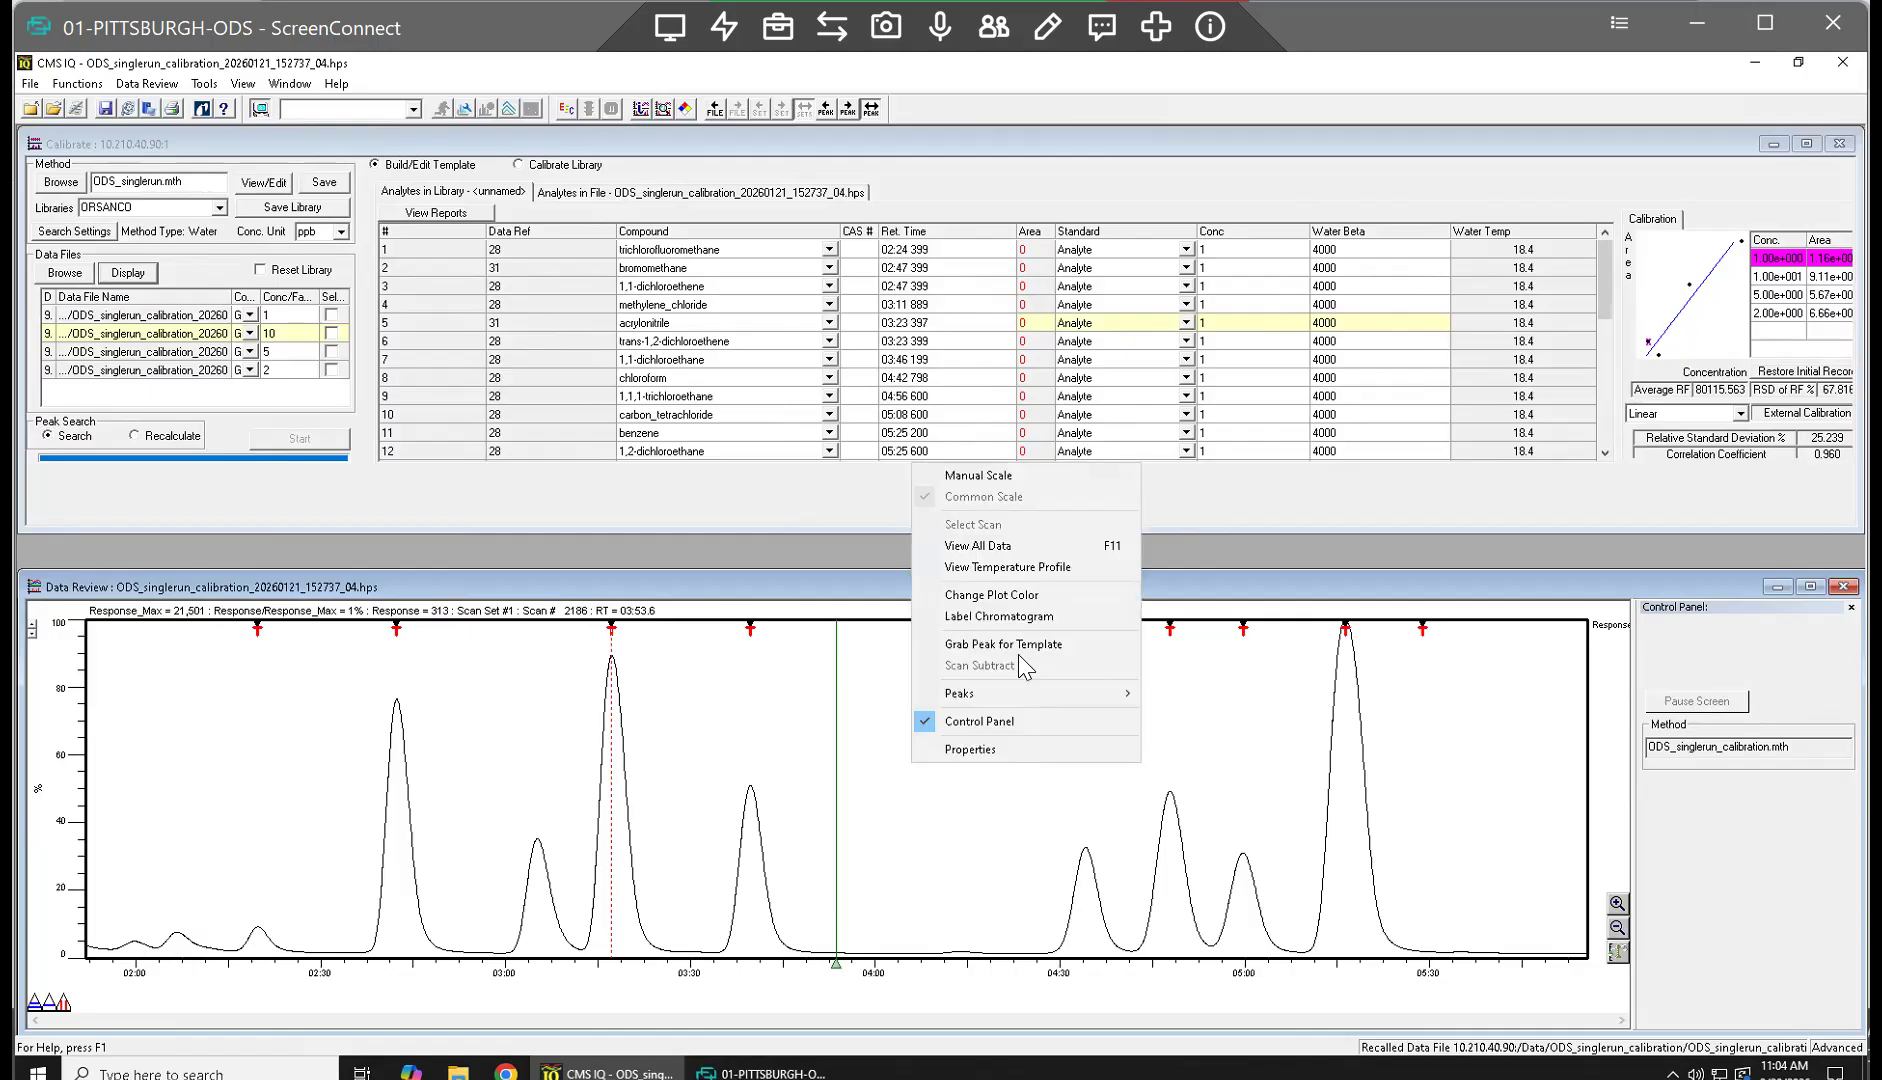
pyautogui.click(975, 548)
# Step: Isolate the last peak in the chromatogram and place the scan cursor on its apex to read the retention time
pyautogui.moveTo(931, 805)
pyautogui.mouseDown()
pyautogui.moveTo(1095, 838)
pyautogui.moveTo(1344, 825)
pyautogui.mouseUp()
pyautogui.click(1187, 818)
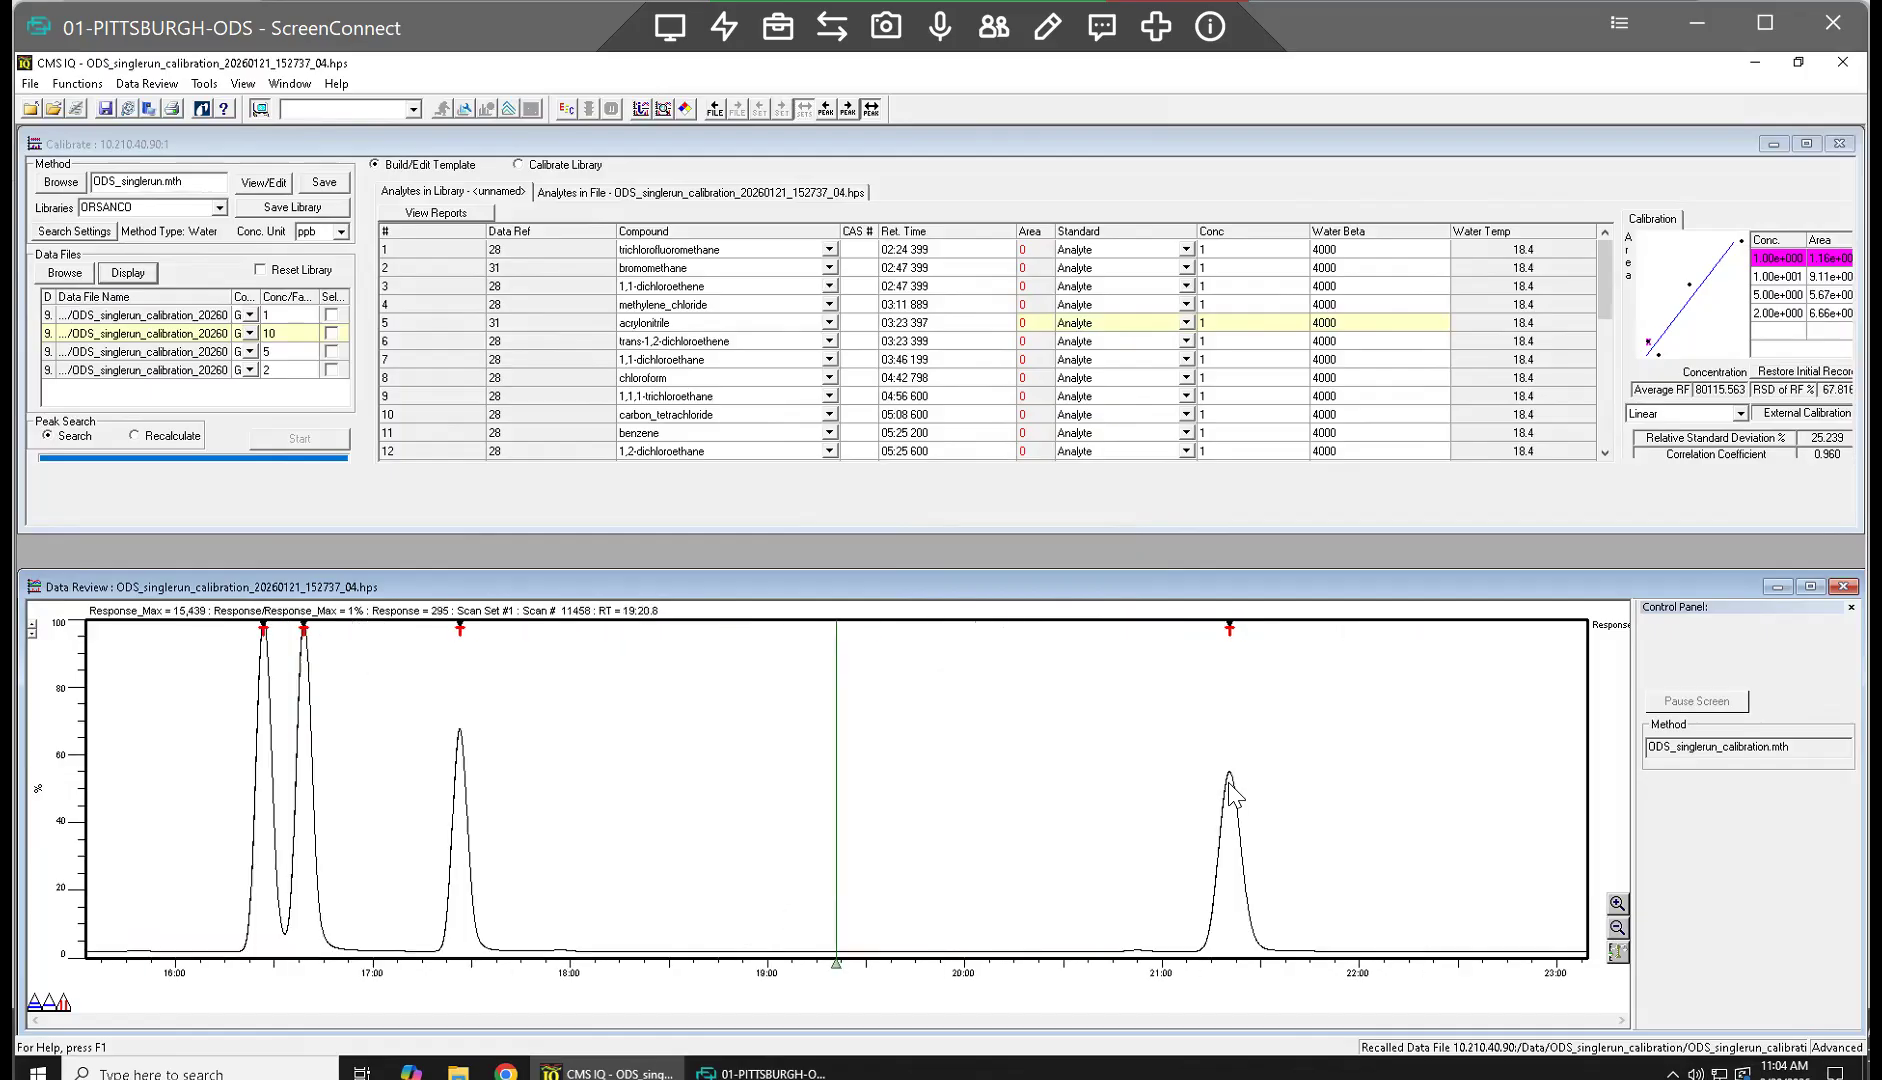
pyautogui.moveTo(1170, 788); pyautogui.dragTo(1378, 825)
pyautogui.click(1243, 797)
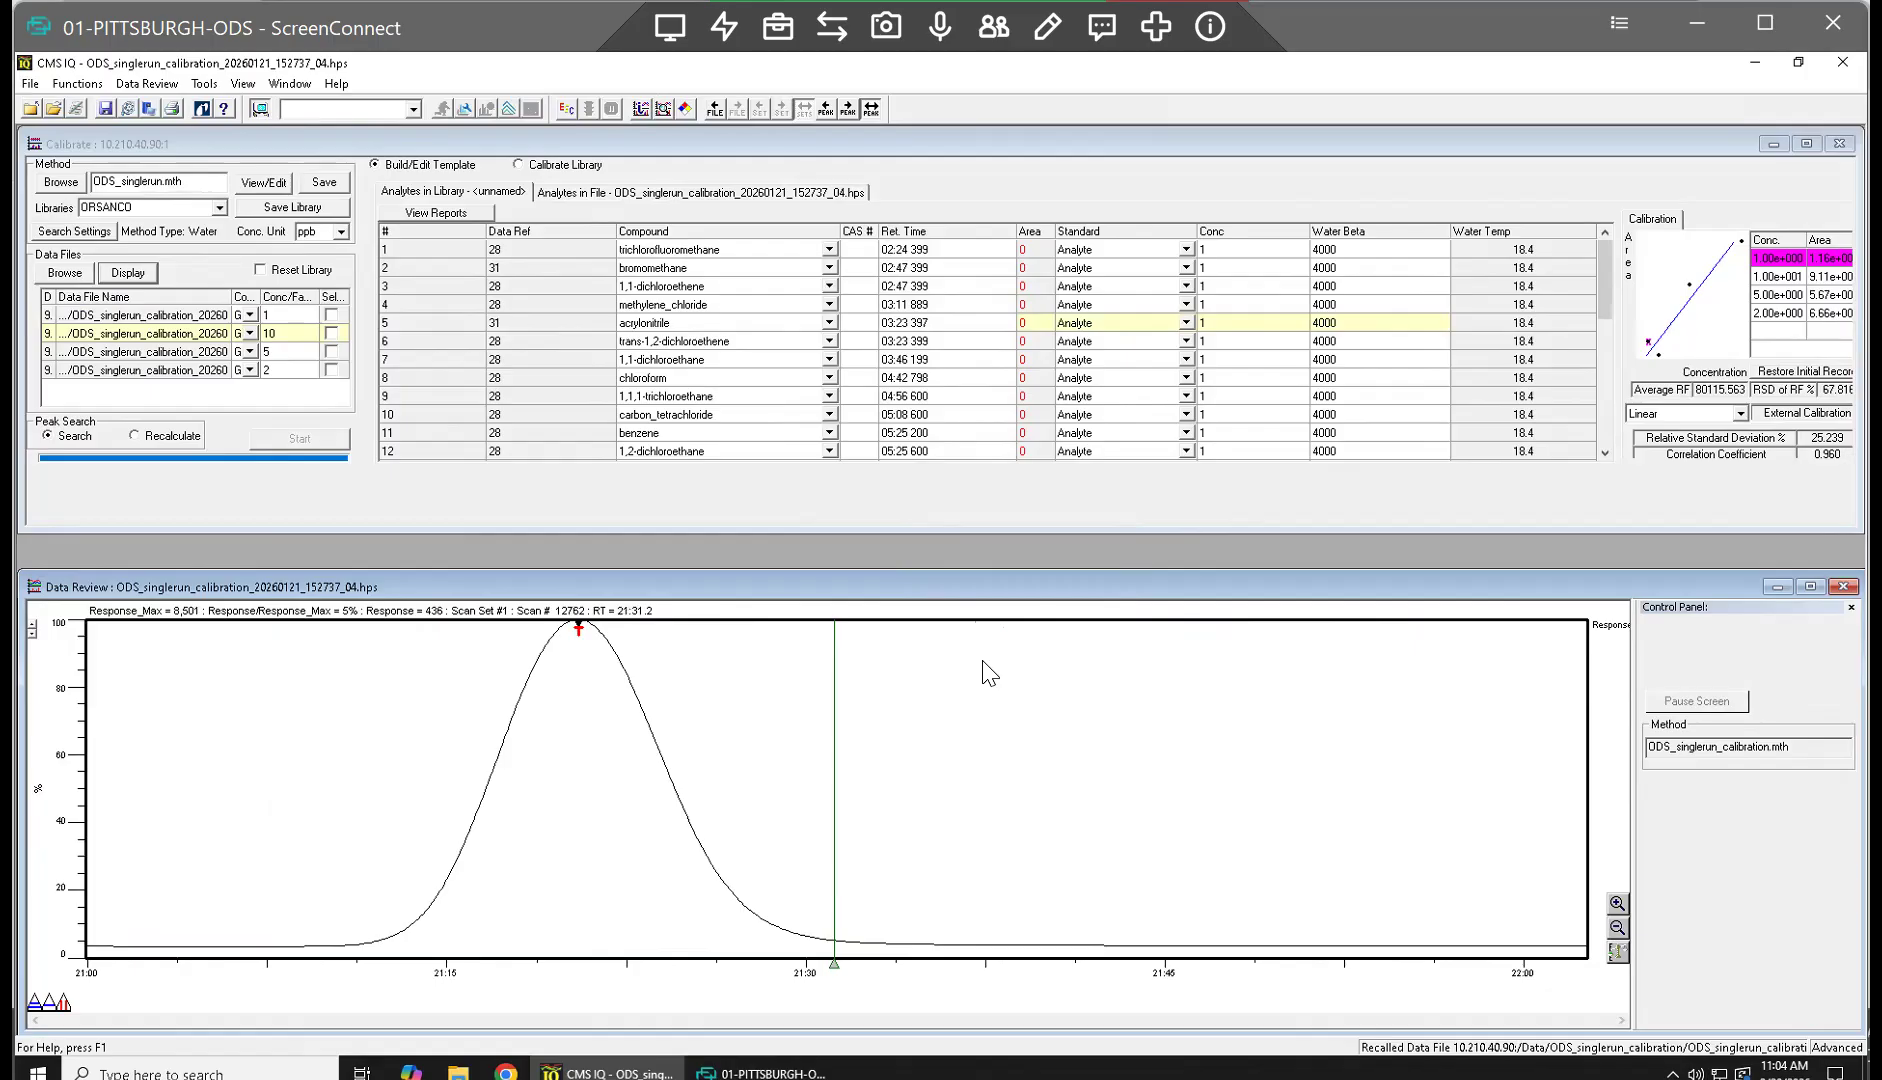
pyautogui.click(580, 650)
pyautogui.click(575, 648)
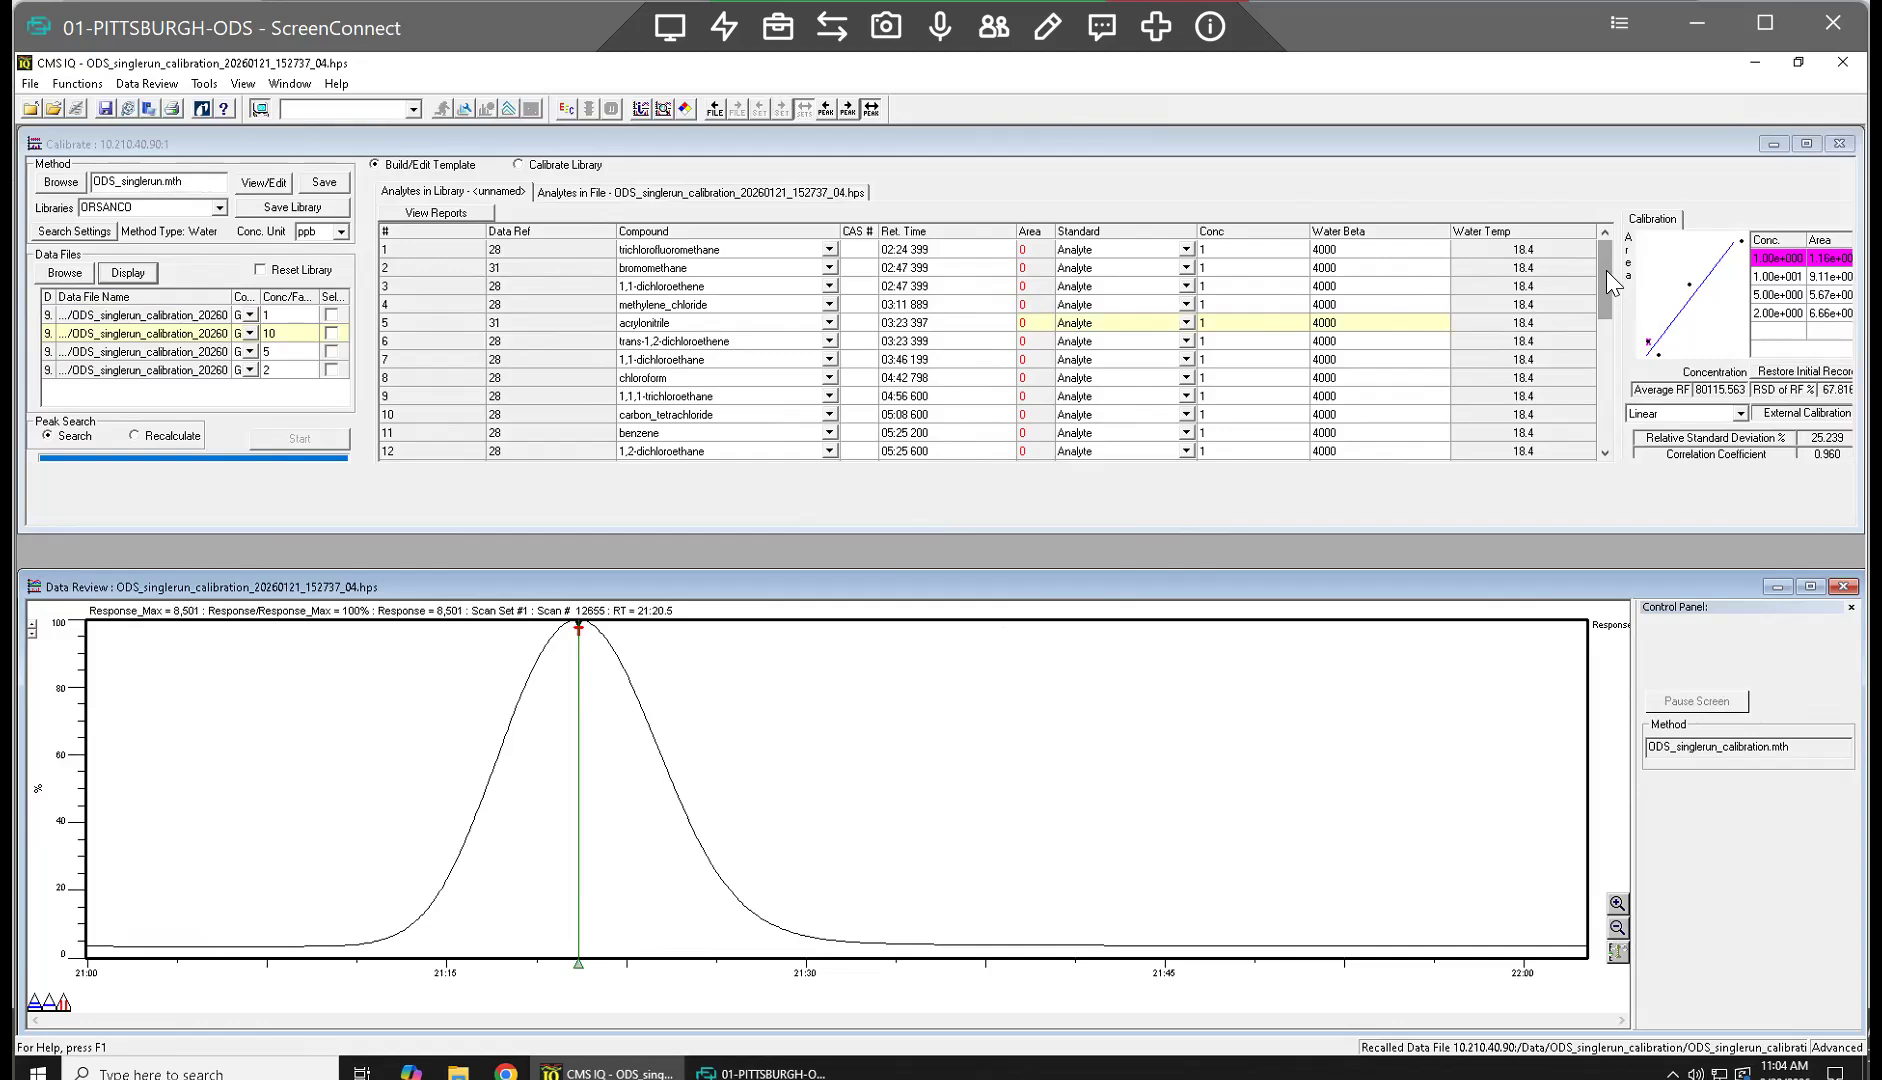
# Step: Set the retention time of hexachloro-1,3-butadiene in the library's analyte table to 21:20.000
pyautogui.moveTo(1606, 281); pyautogui.dragTo(1620, 437)
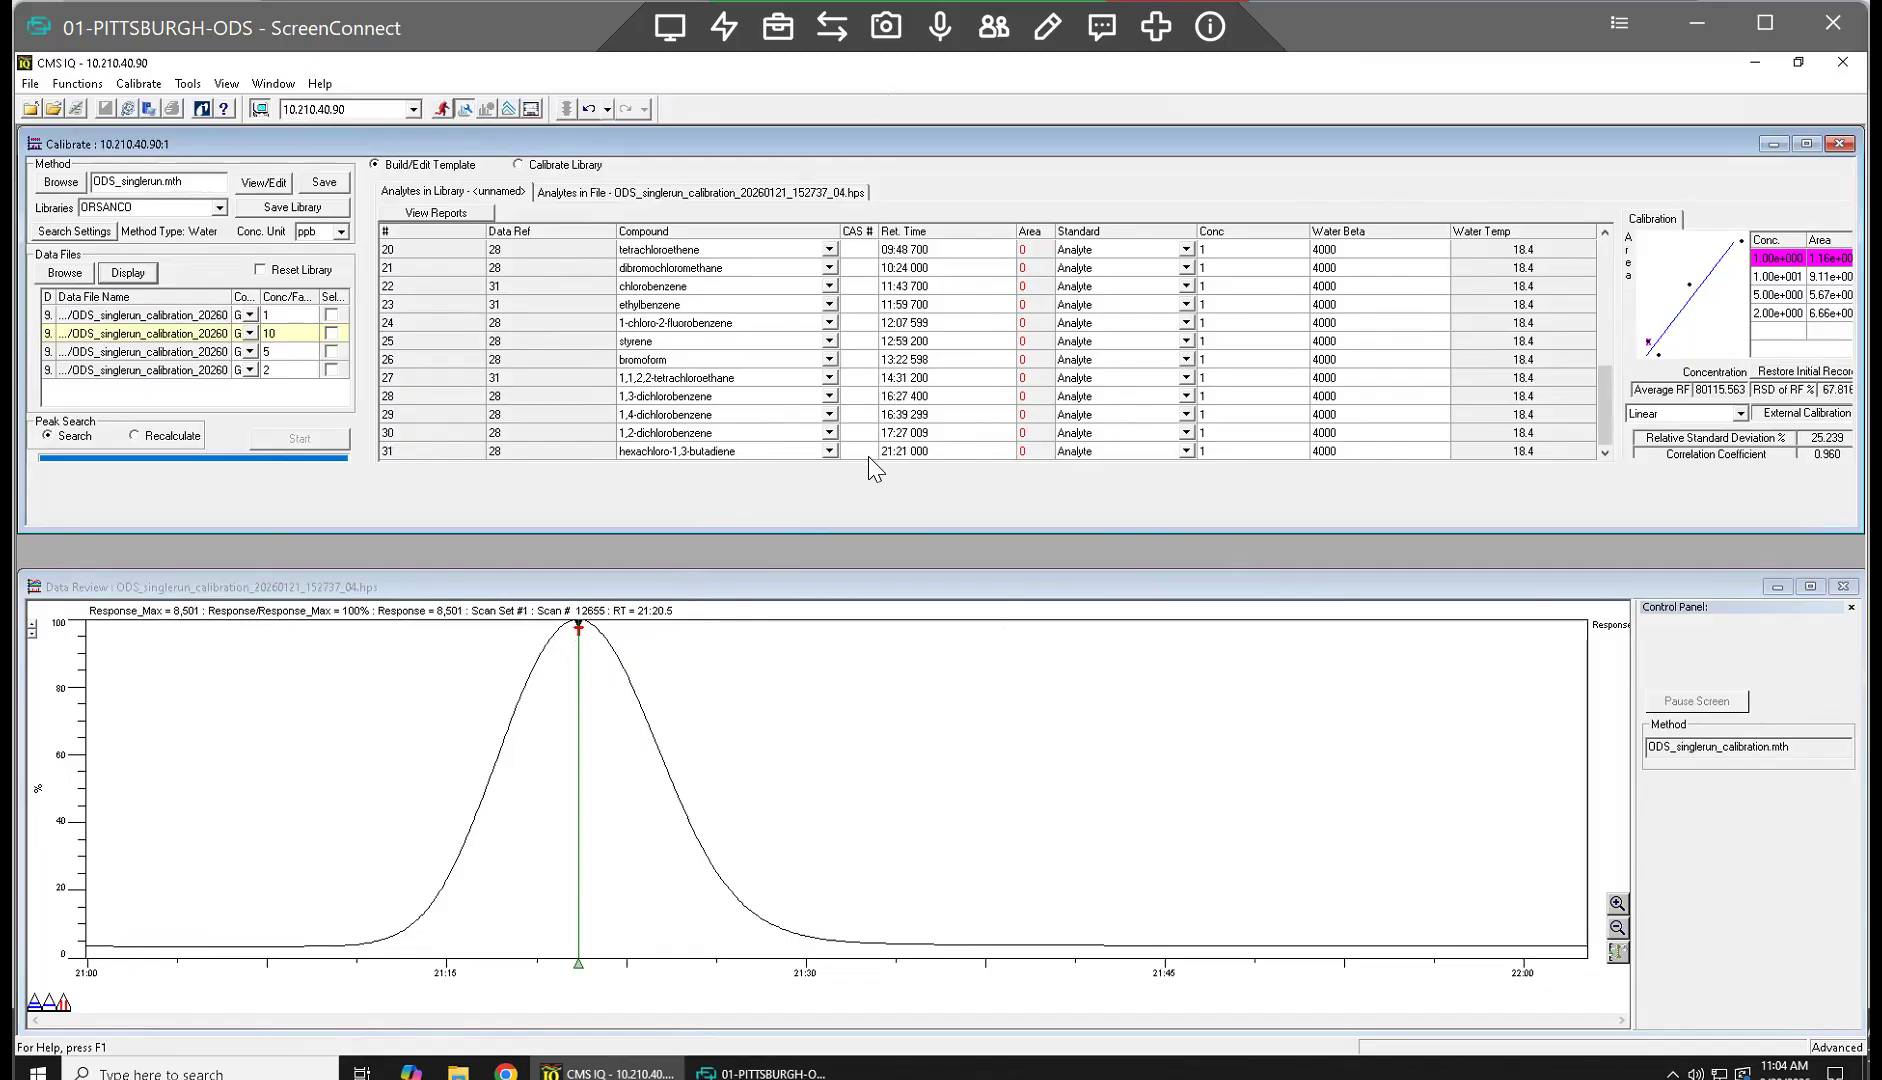
pyautogui.click(900, 451)
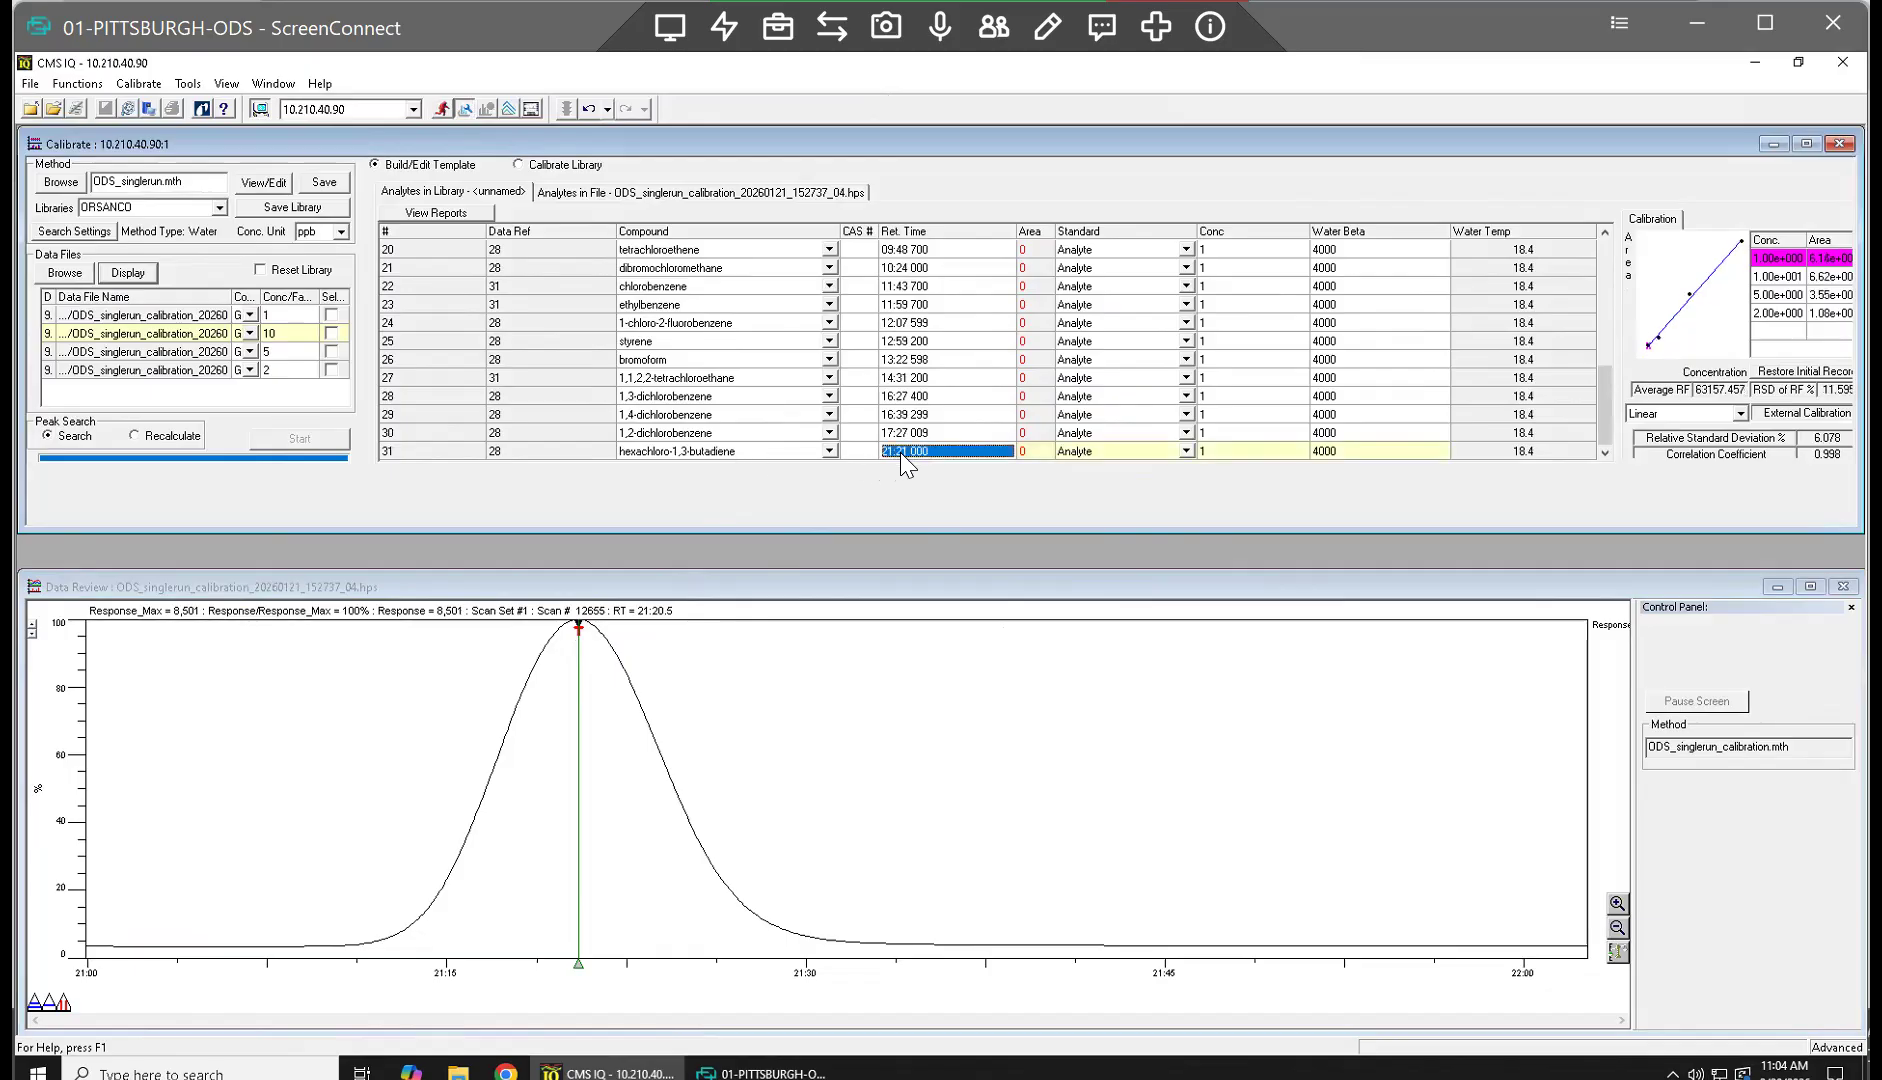
pyautogui.click(900, 450)
pyautogui.click(902, 452)
pyautogui.press('Down')
pyautogui.press('Return')
# Step: Isolate the 1,2-dichlorobenzene peak in the chromatogram and place the scan cursor on its apex to read the retention time
pyautogui.click(1617, 926)
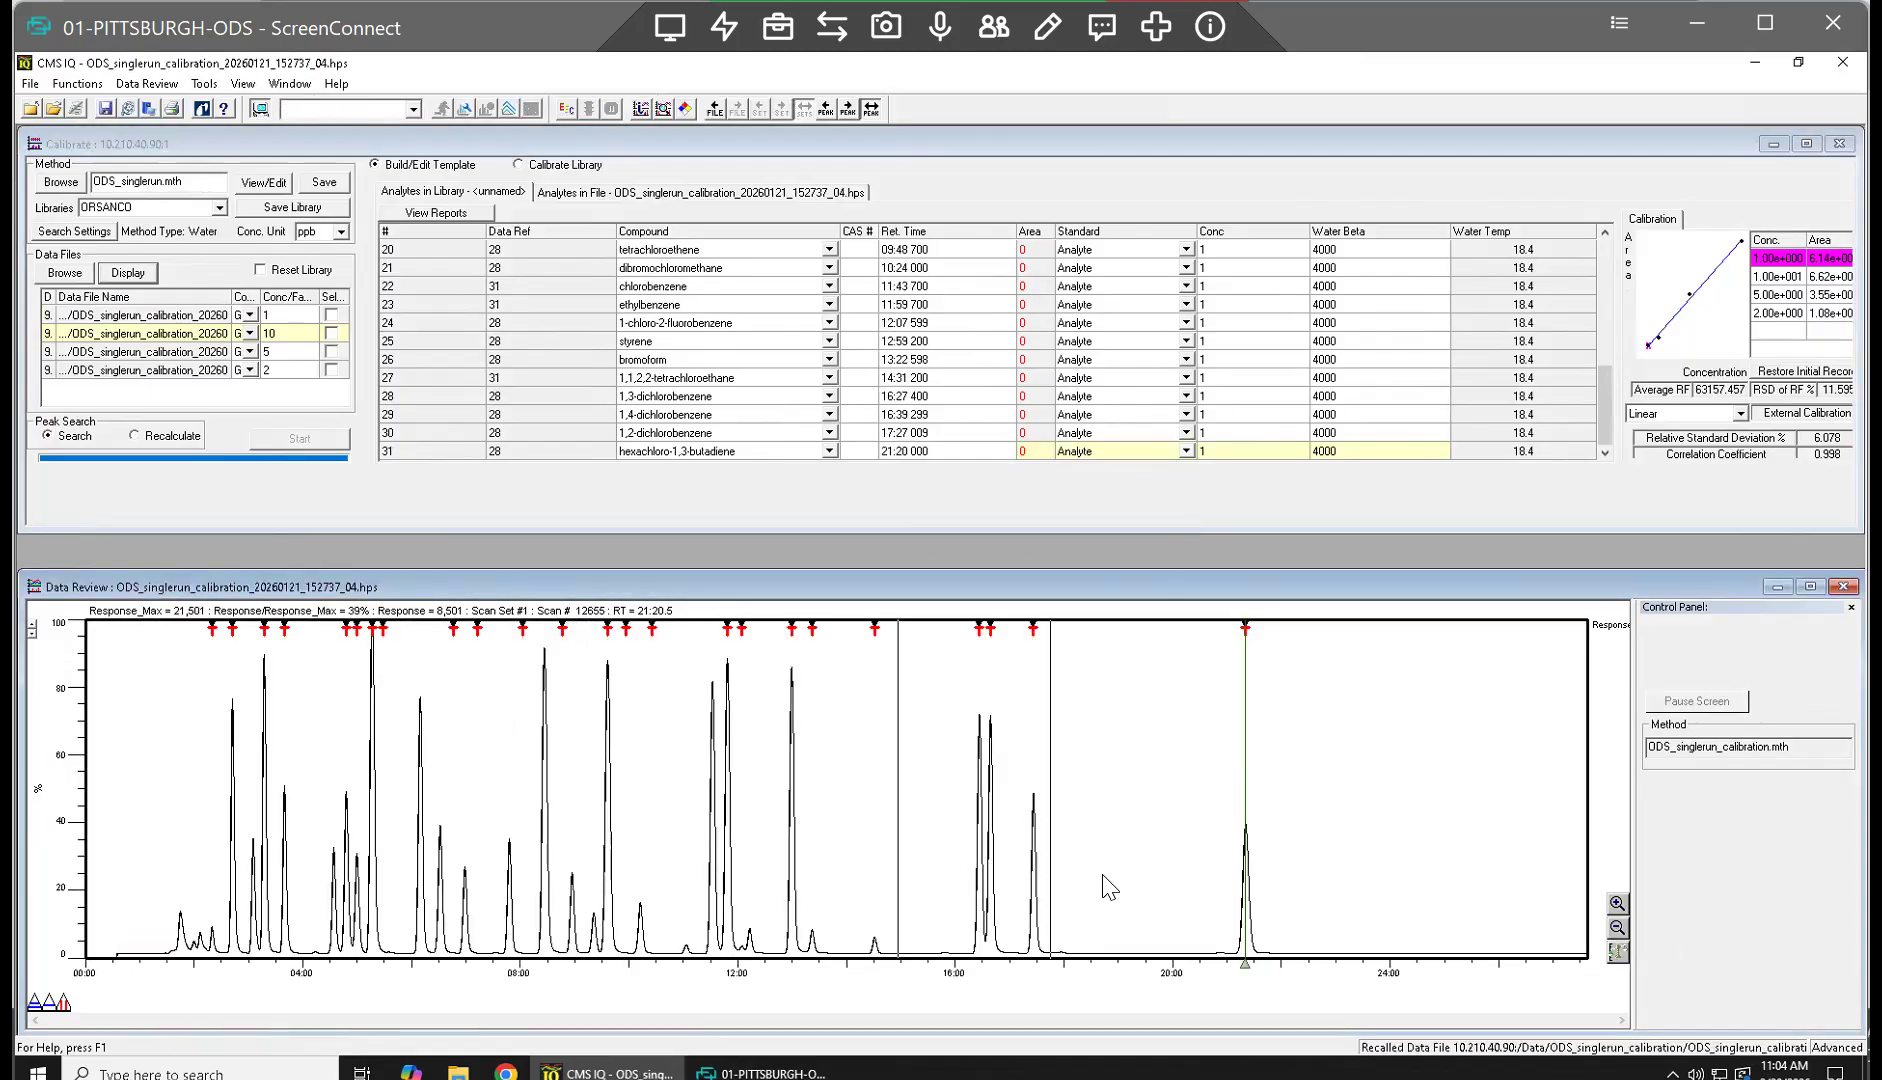
pyautogui.click(1000, 848)
pyautogui.click(1080, 748)
pyautogui.moveTo(1021, 744); pyautogui.dragTo(1107, 767)
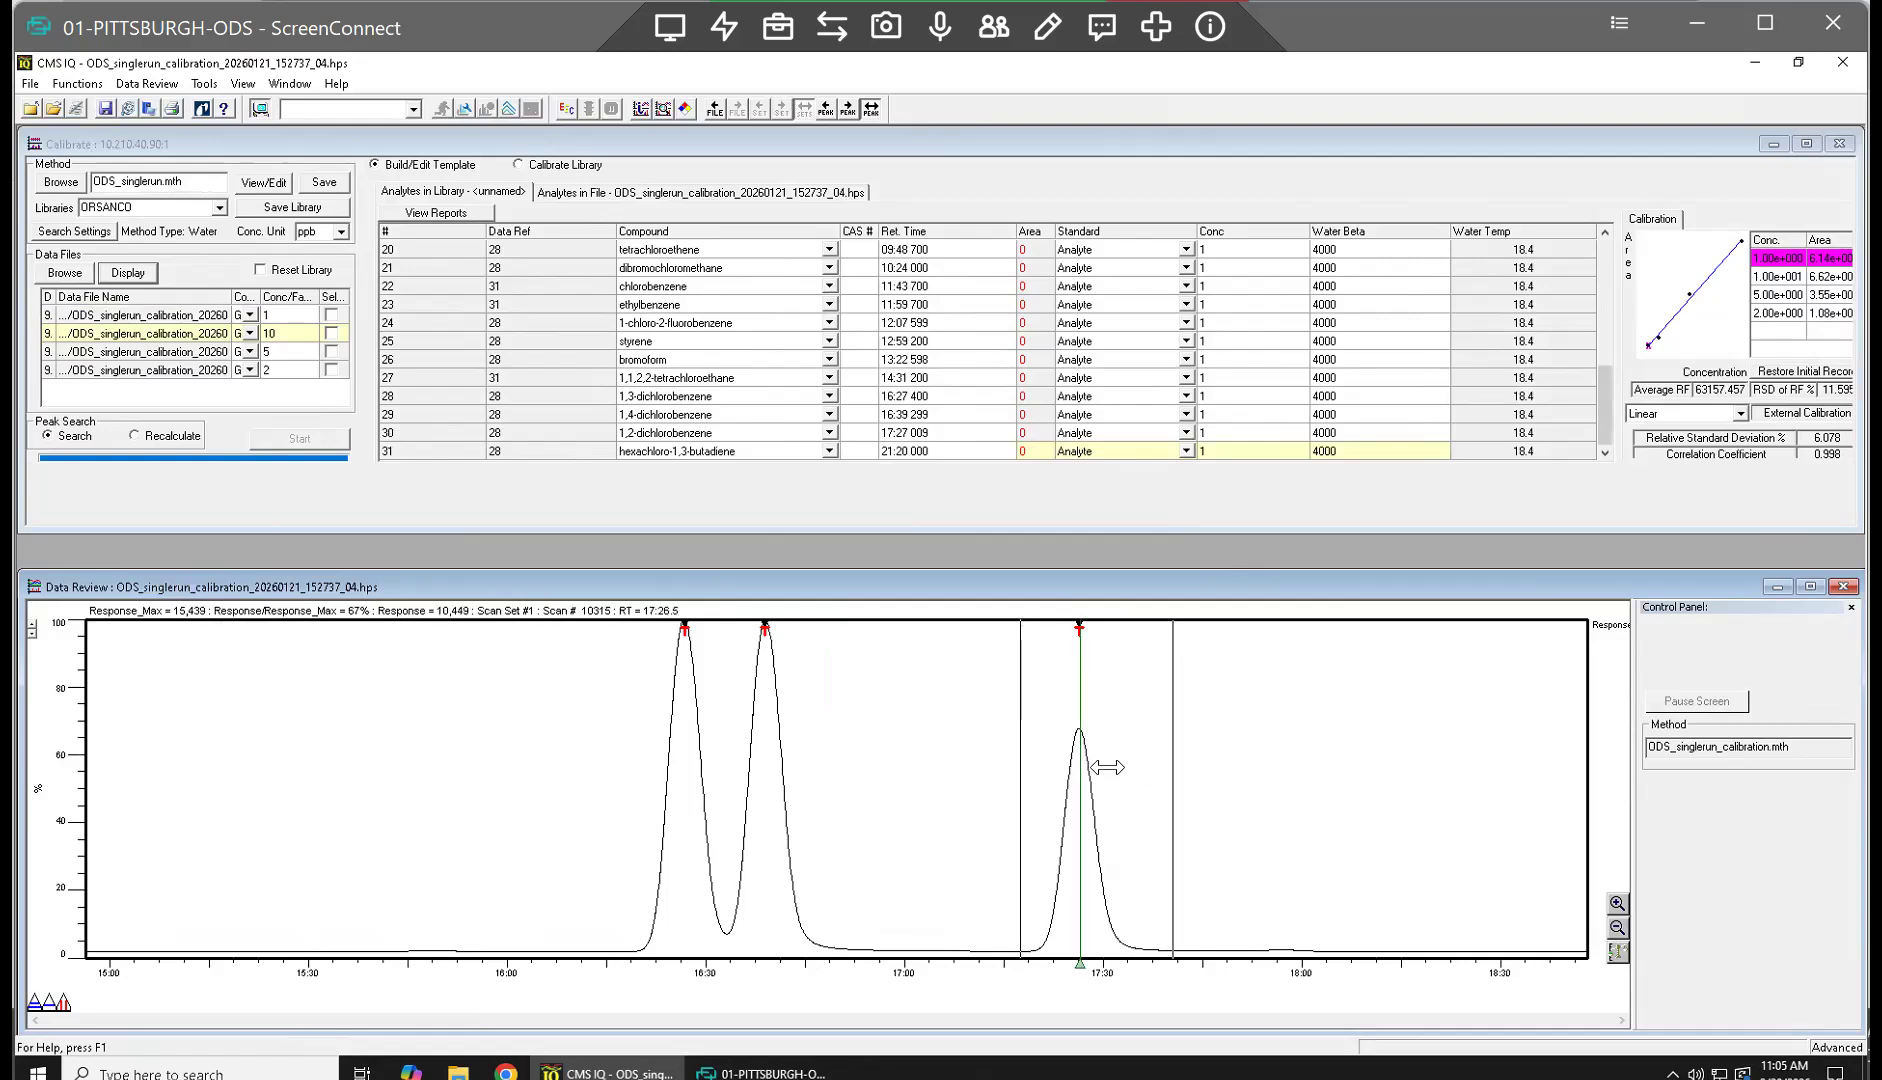
pyautogui.click(882, 630)
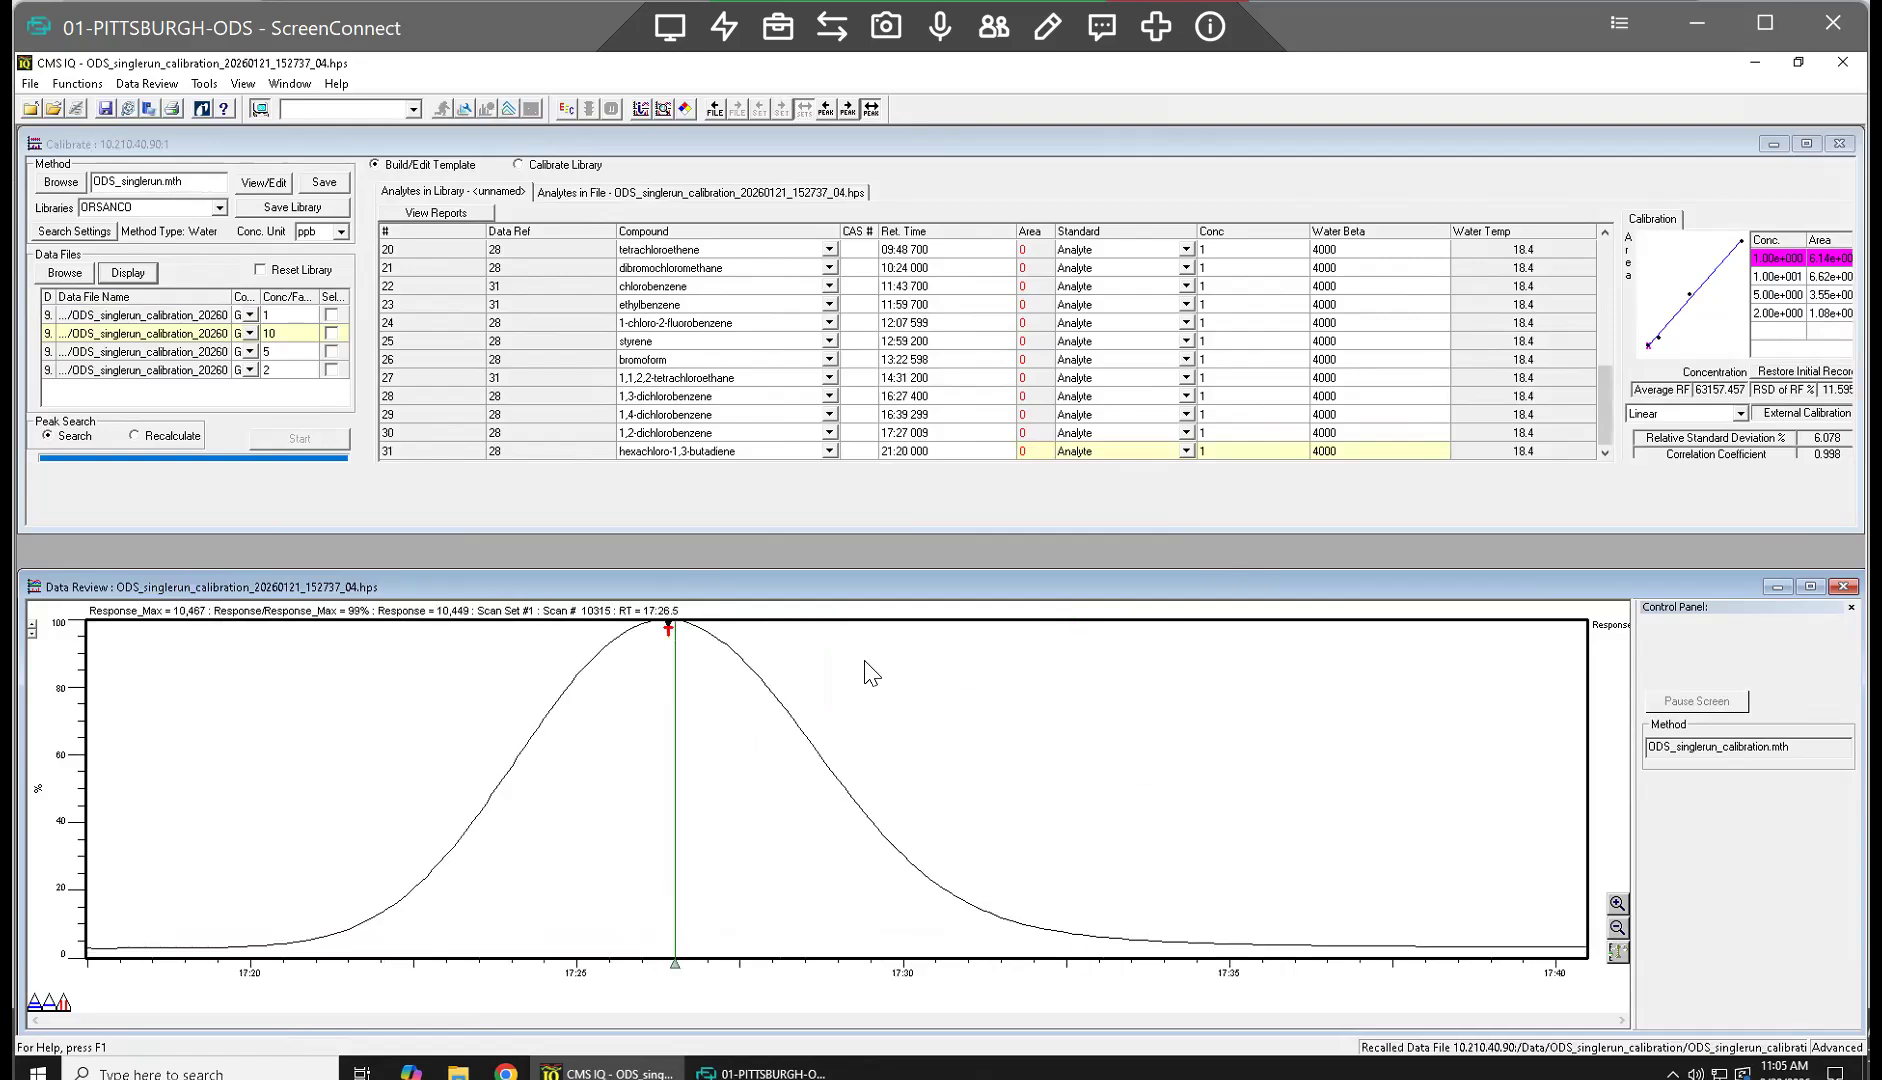
pyautogui.click(668, 635)
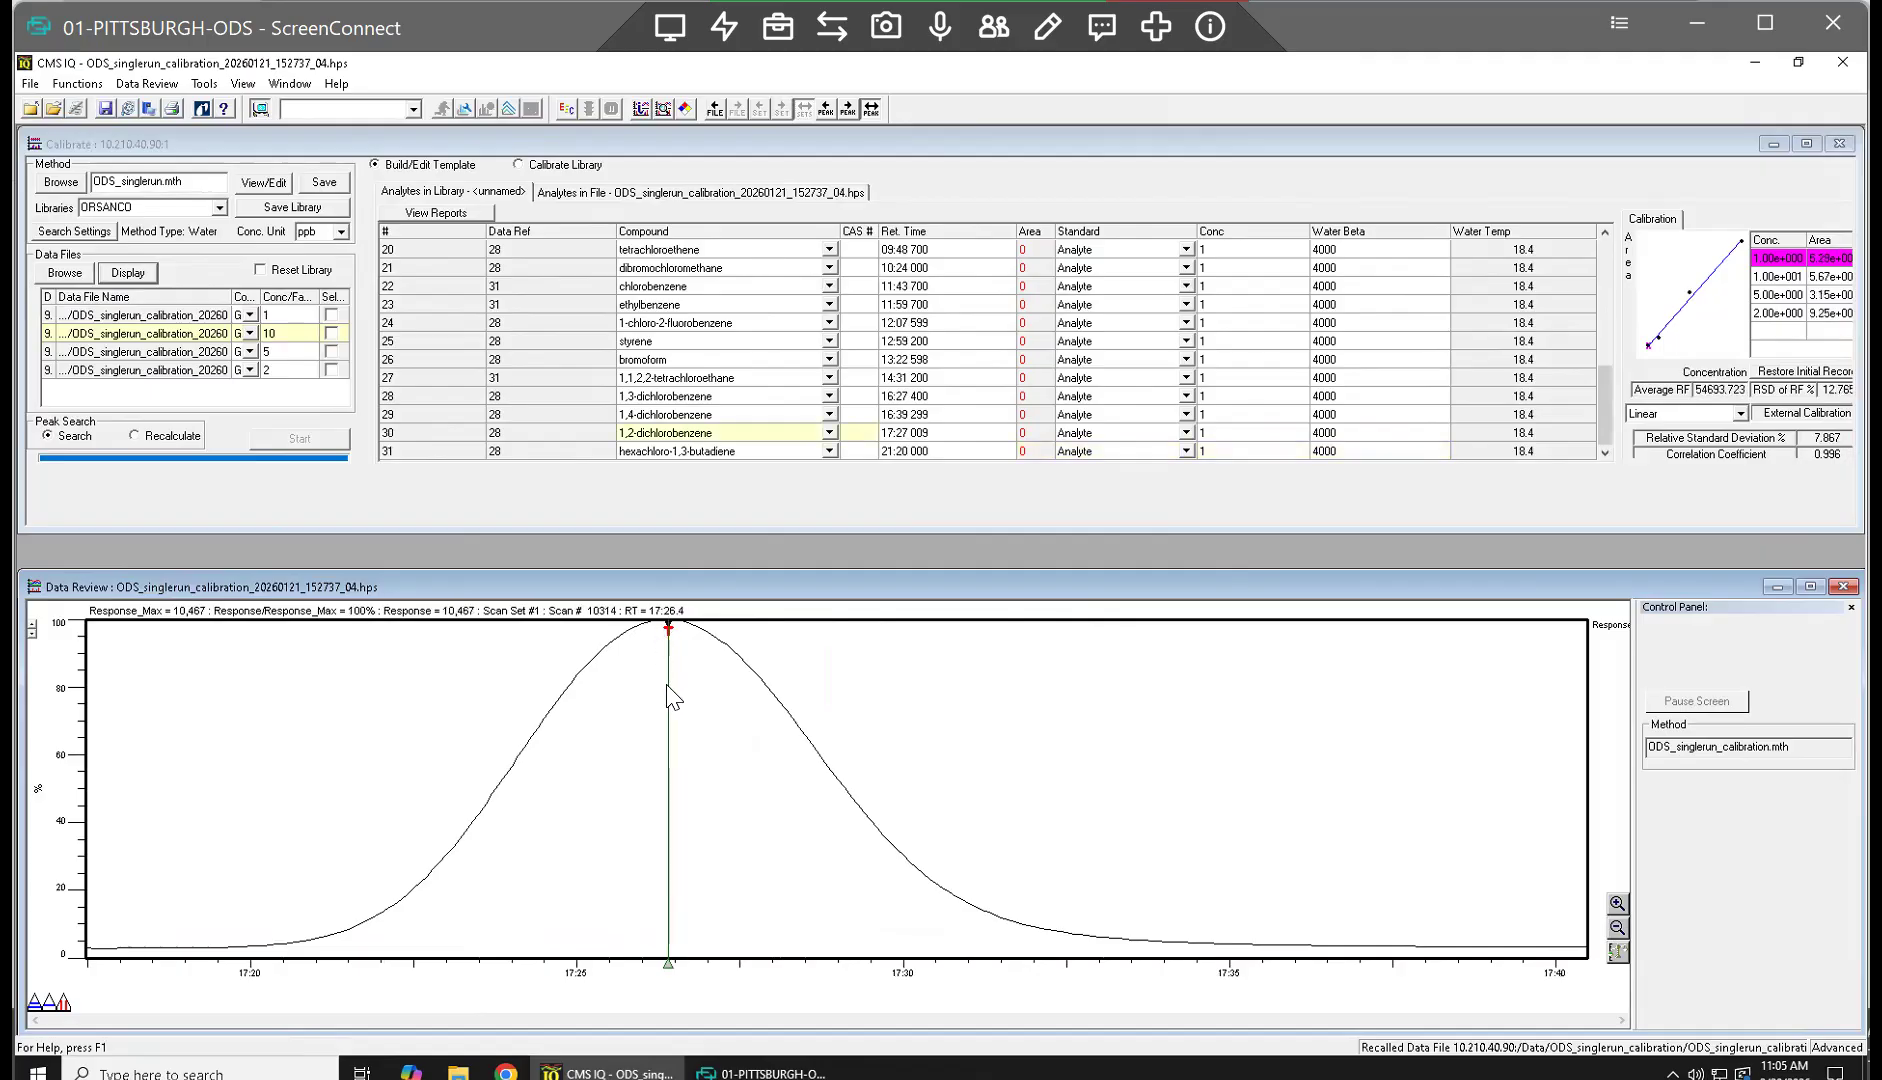
# Step: Set the retention time of 1,2-dichlorobenzene in the library's analyte table to 17:26.009
pyautogui.click(901, 438)
pyautogui.click(901, 438)
pyautogui.click(901, 438)
pyautogui.press('Down')
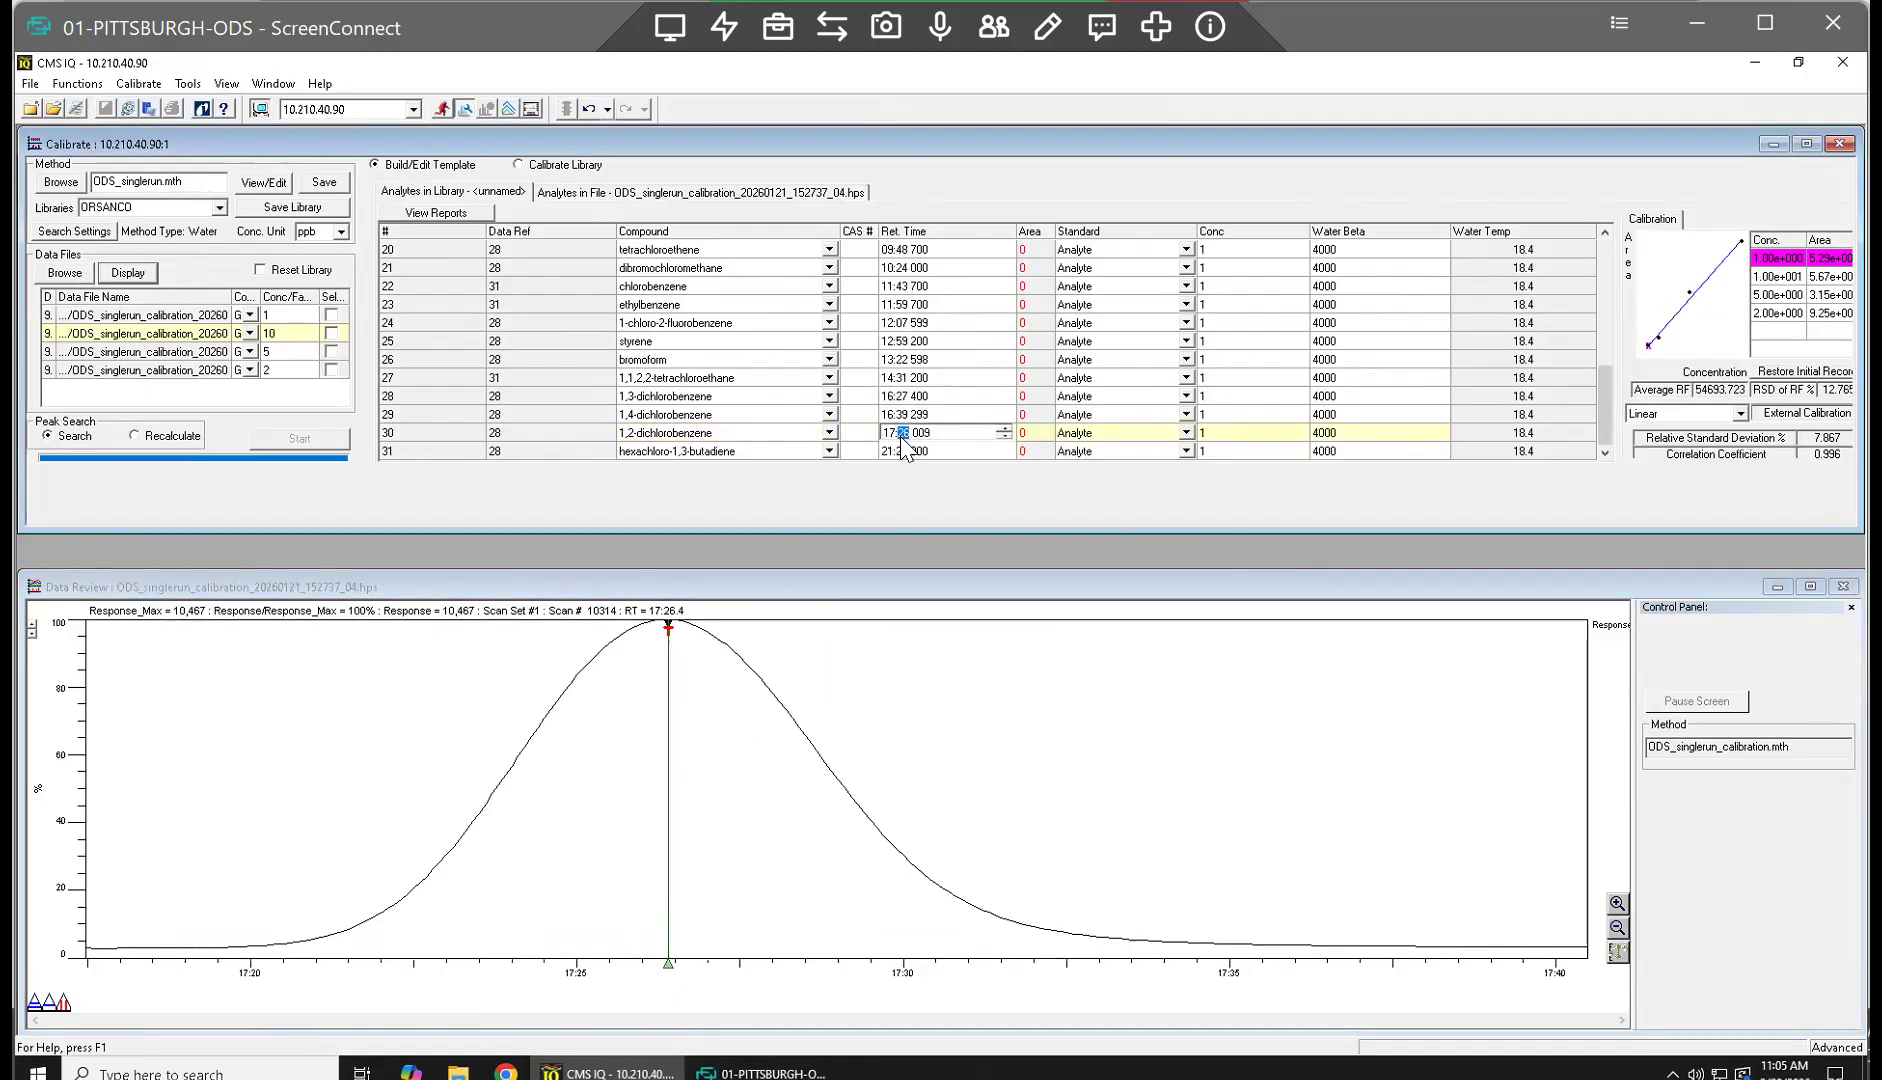
pyautogui.click(937, 416)
# Step: Check the apex times of the 1,4-dichlorobenzene and 1,3-dichlorobenzene peaks against their library retention times
pyautogui.click(674, 708)
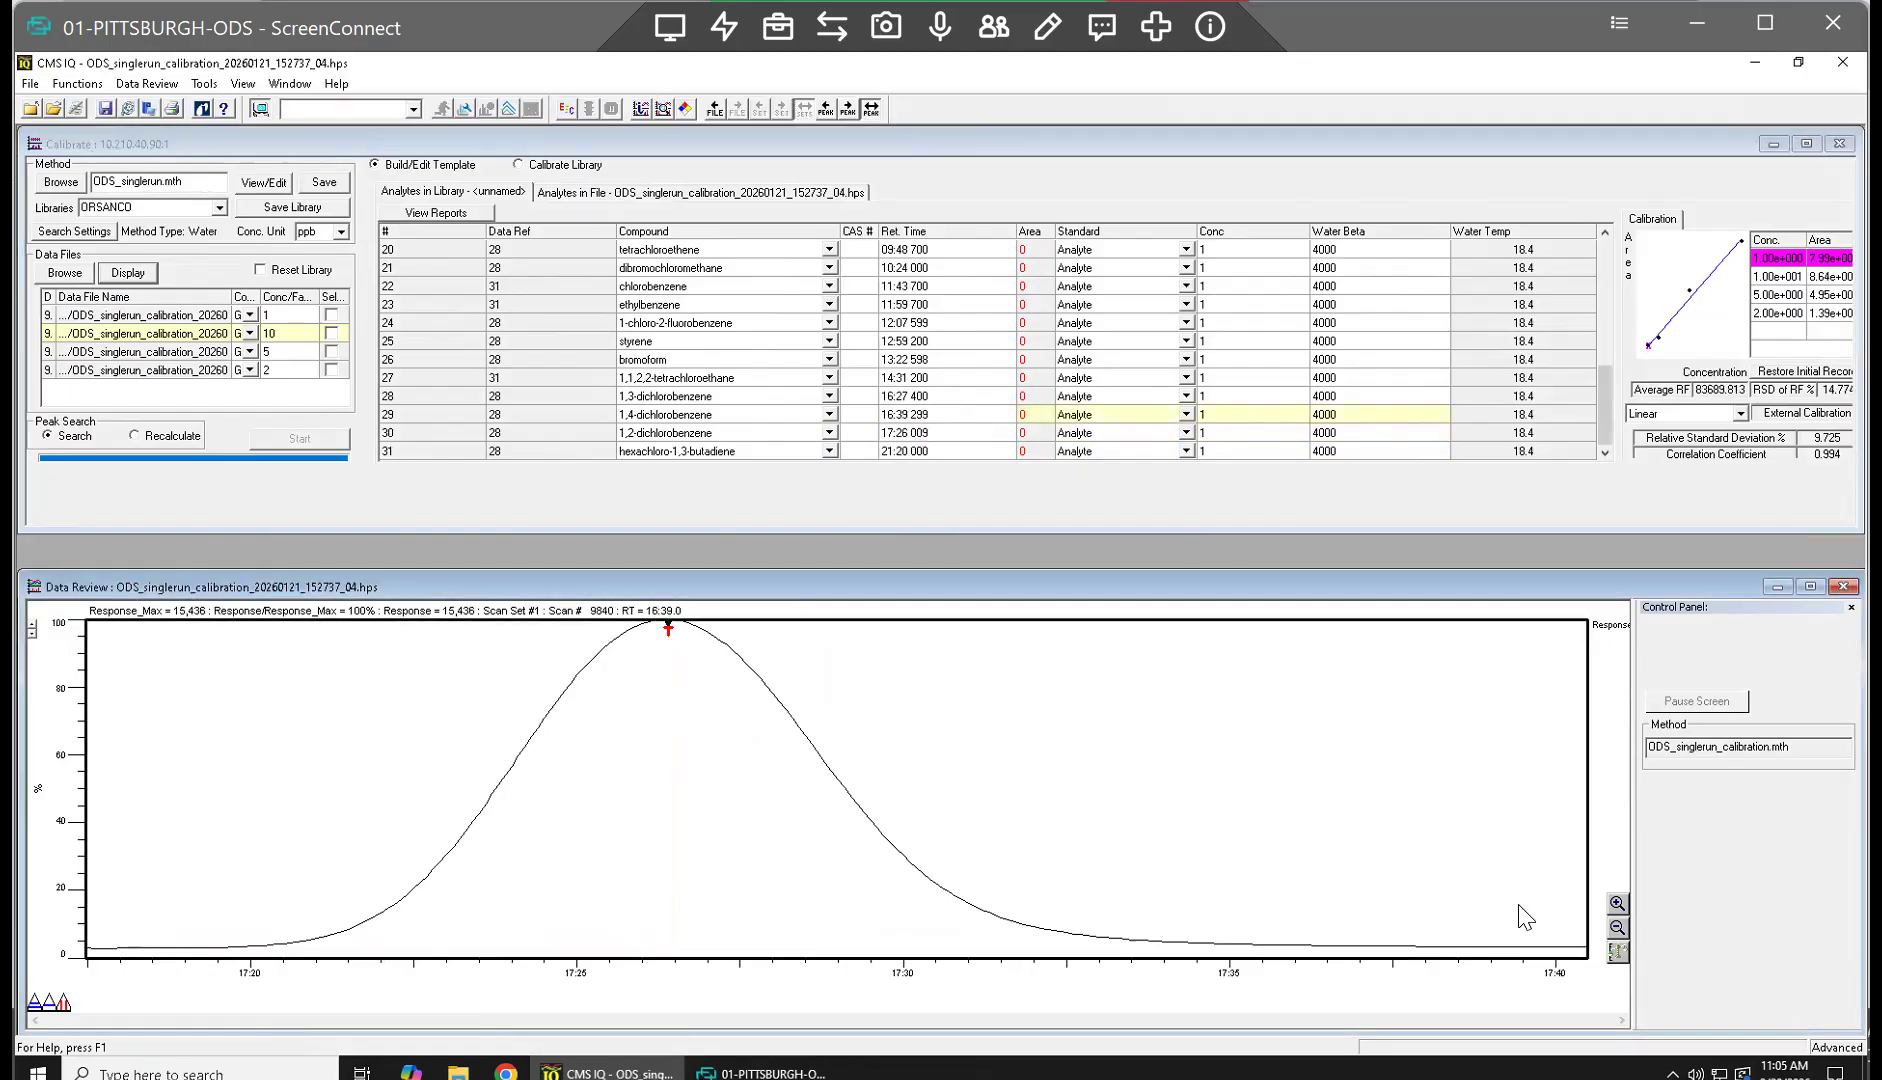
pyautogui.click(1615, 922)
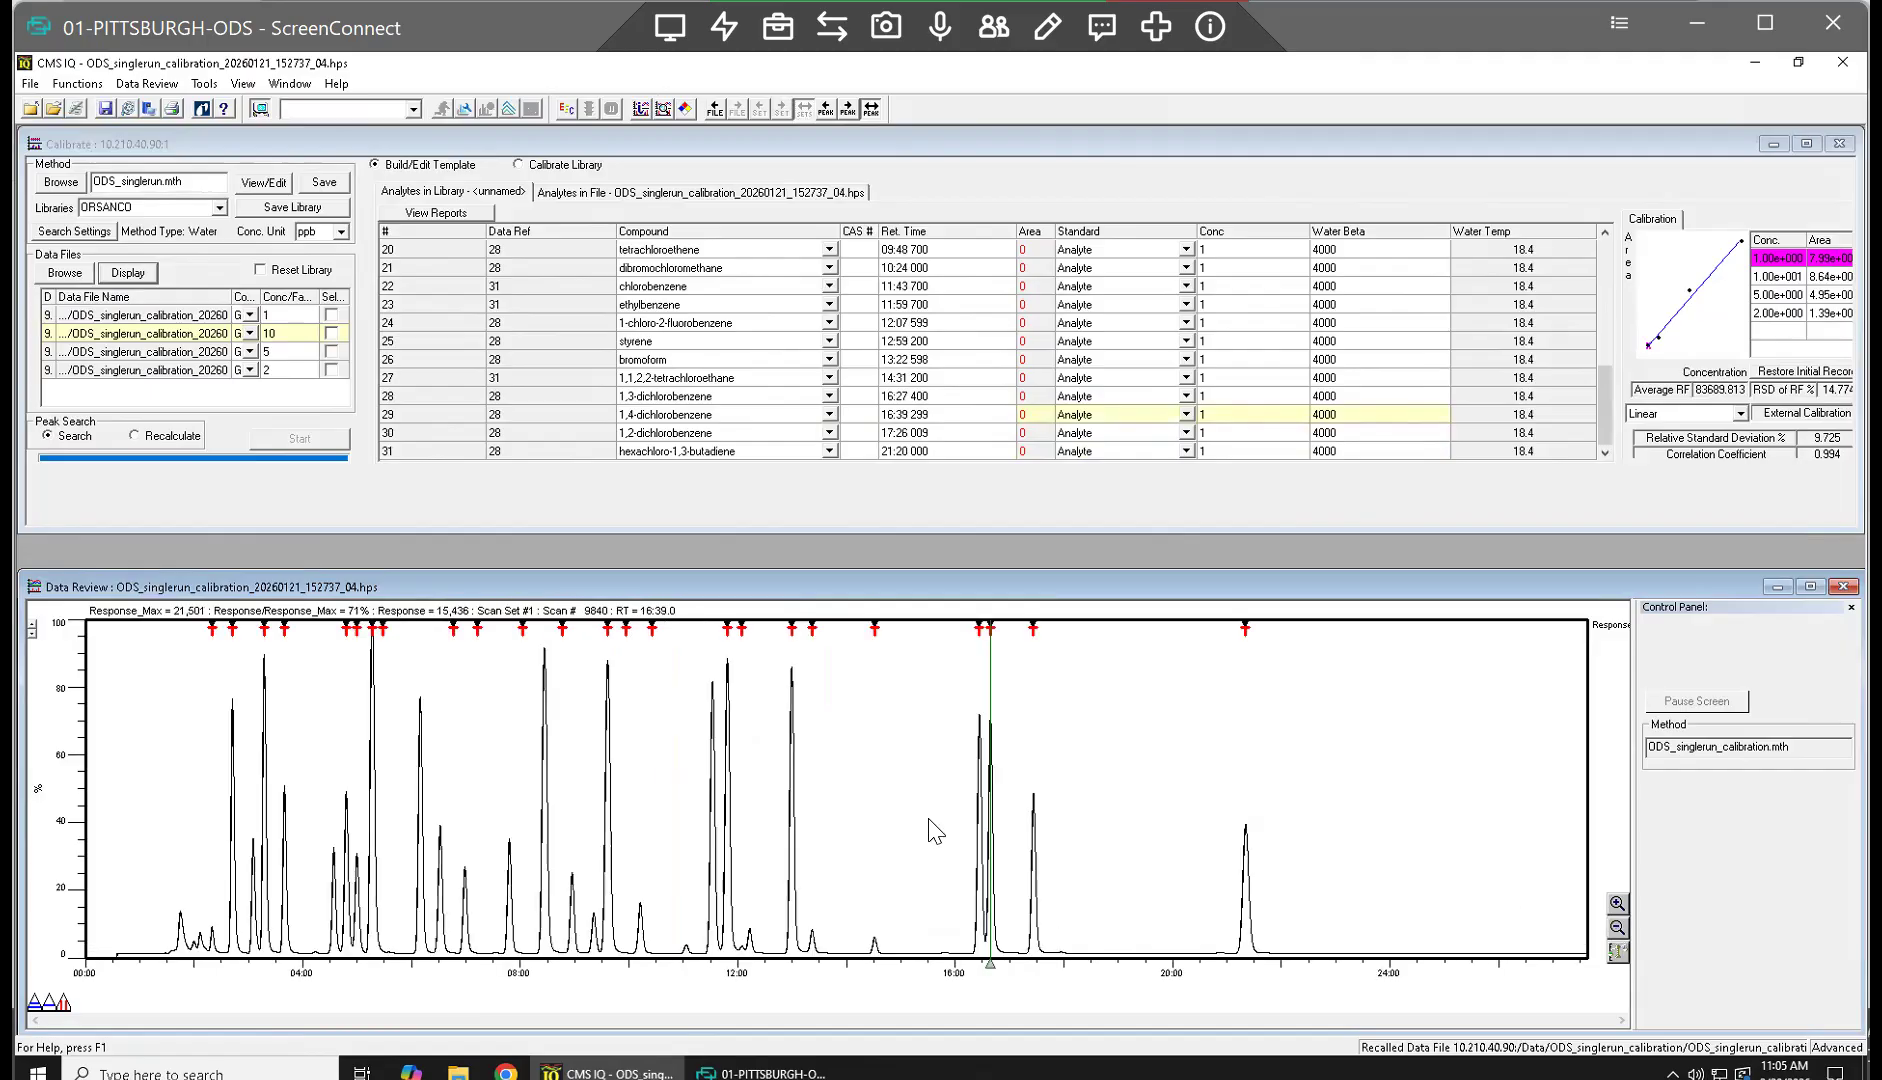
pyautogui.moveTo(1013, 850); pyautogui.dragTo(921, 850)
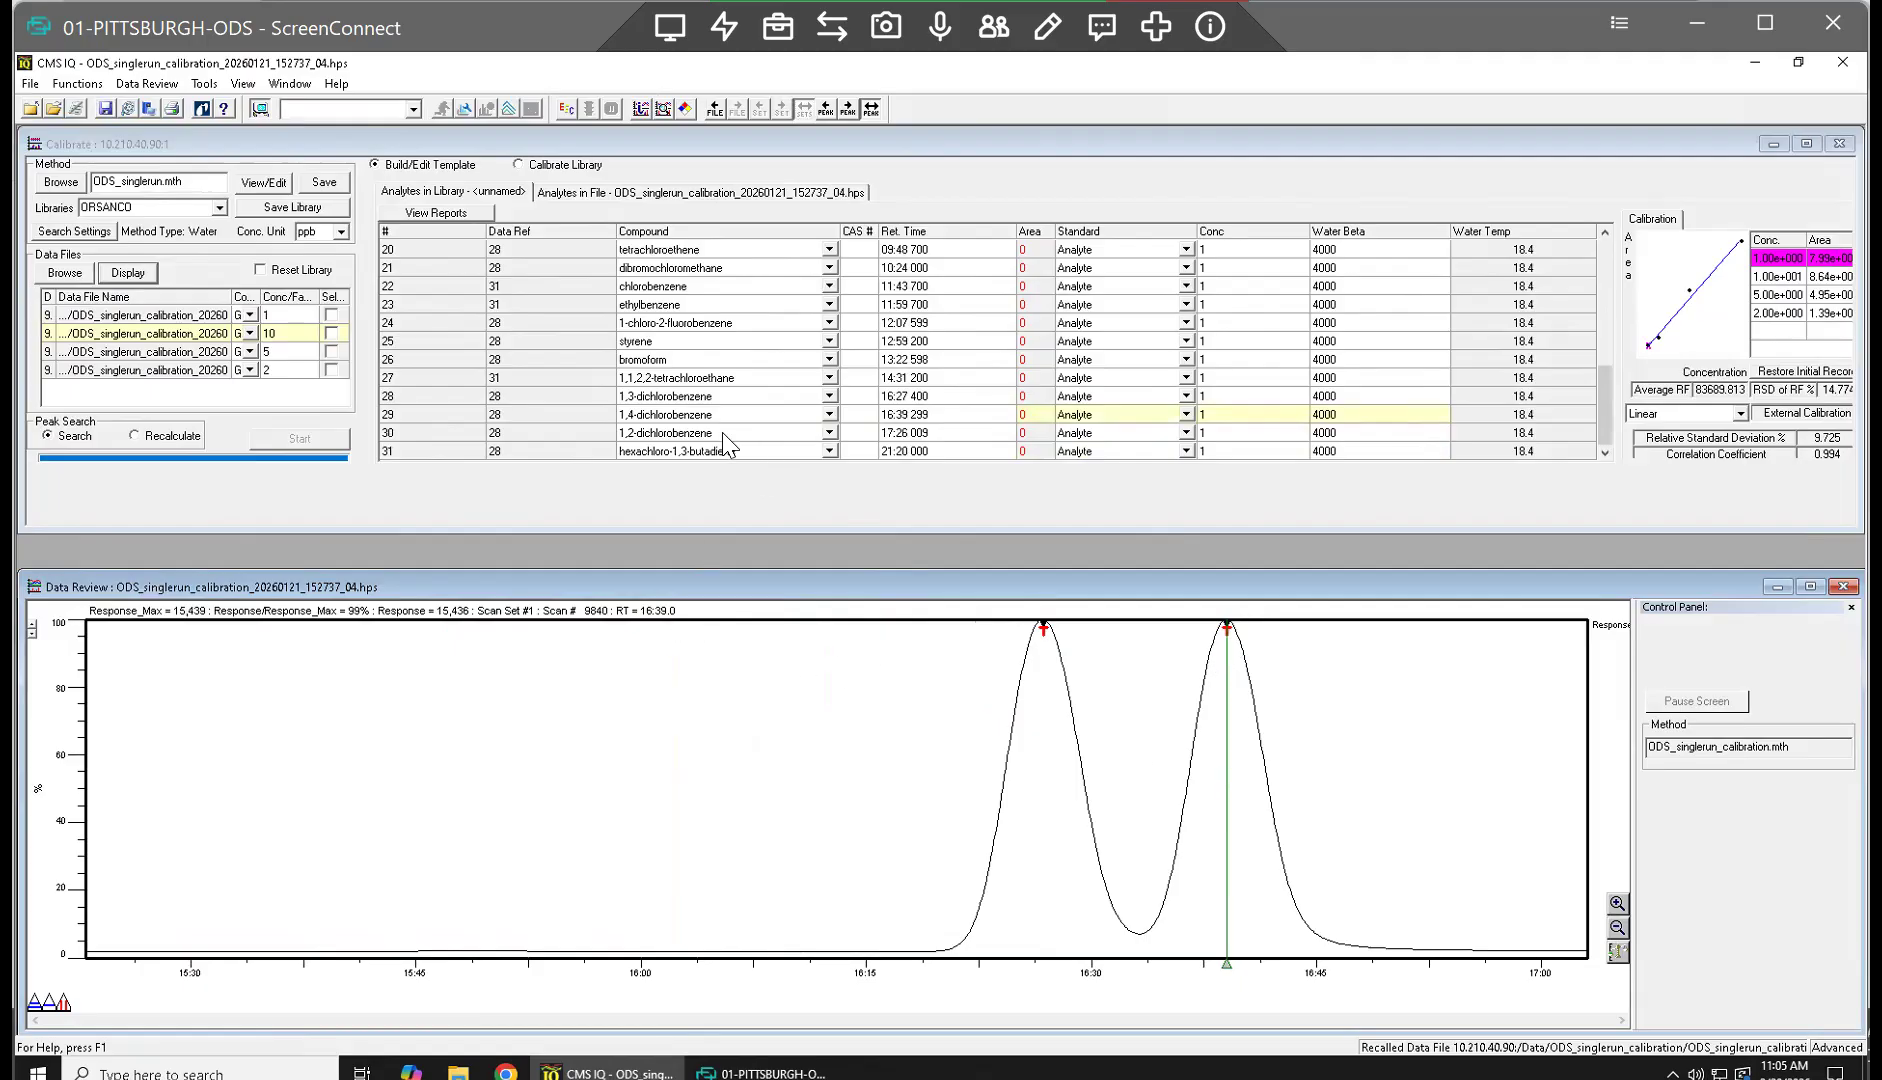
pyautogui.click(1043, 657)
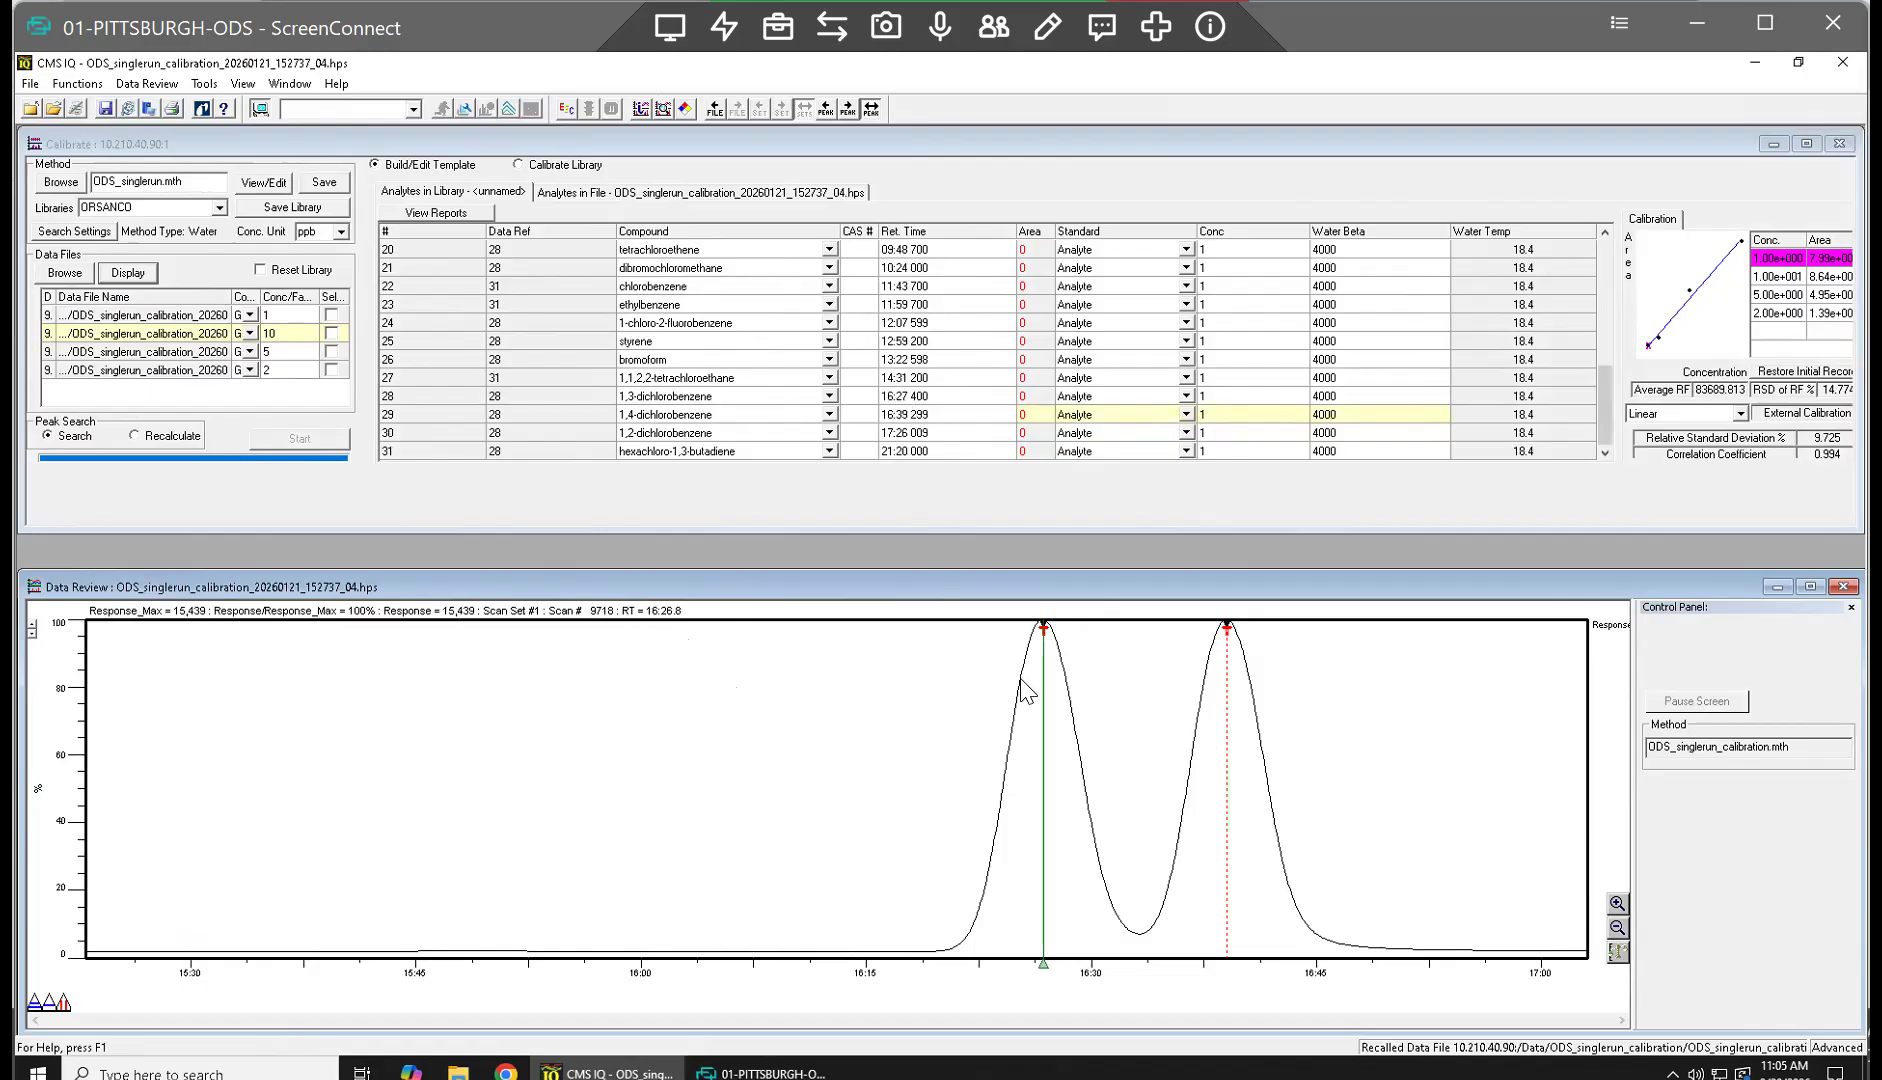
pyautogui.moveTo(958, 699); pyautogui.dragTo(1085, 714)
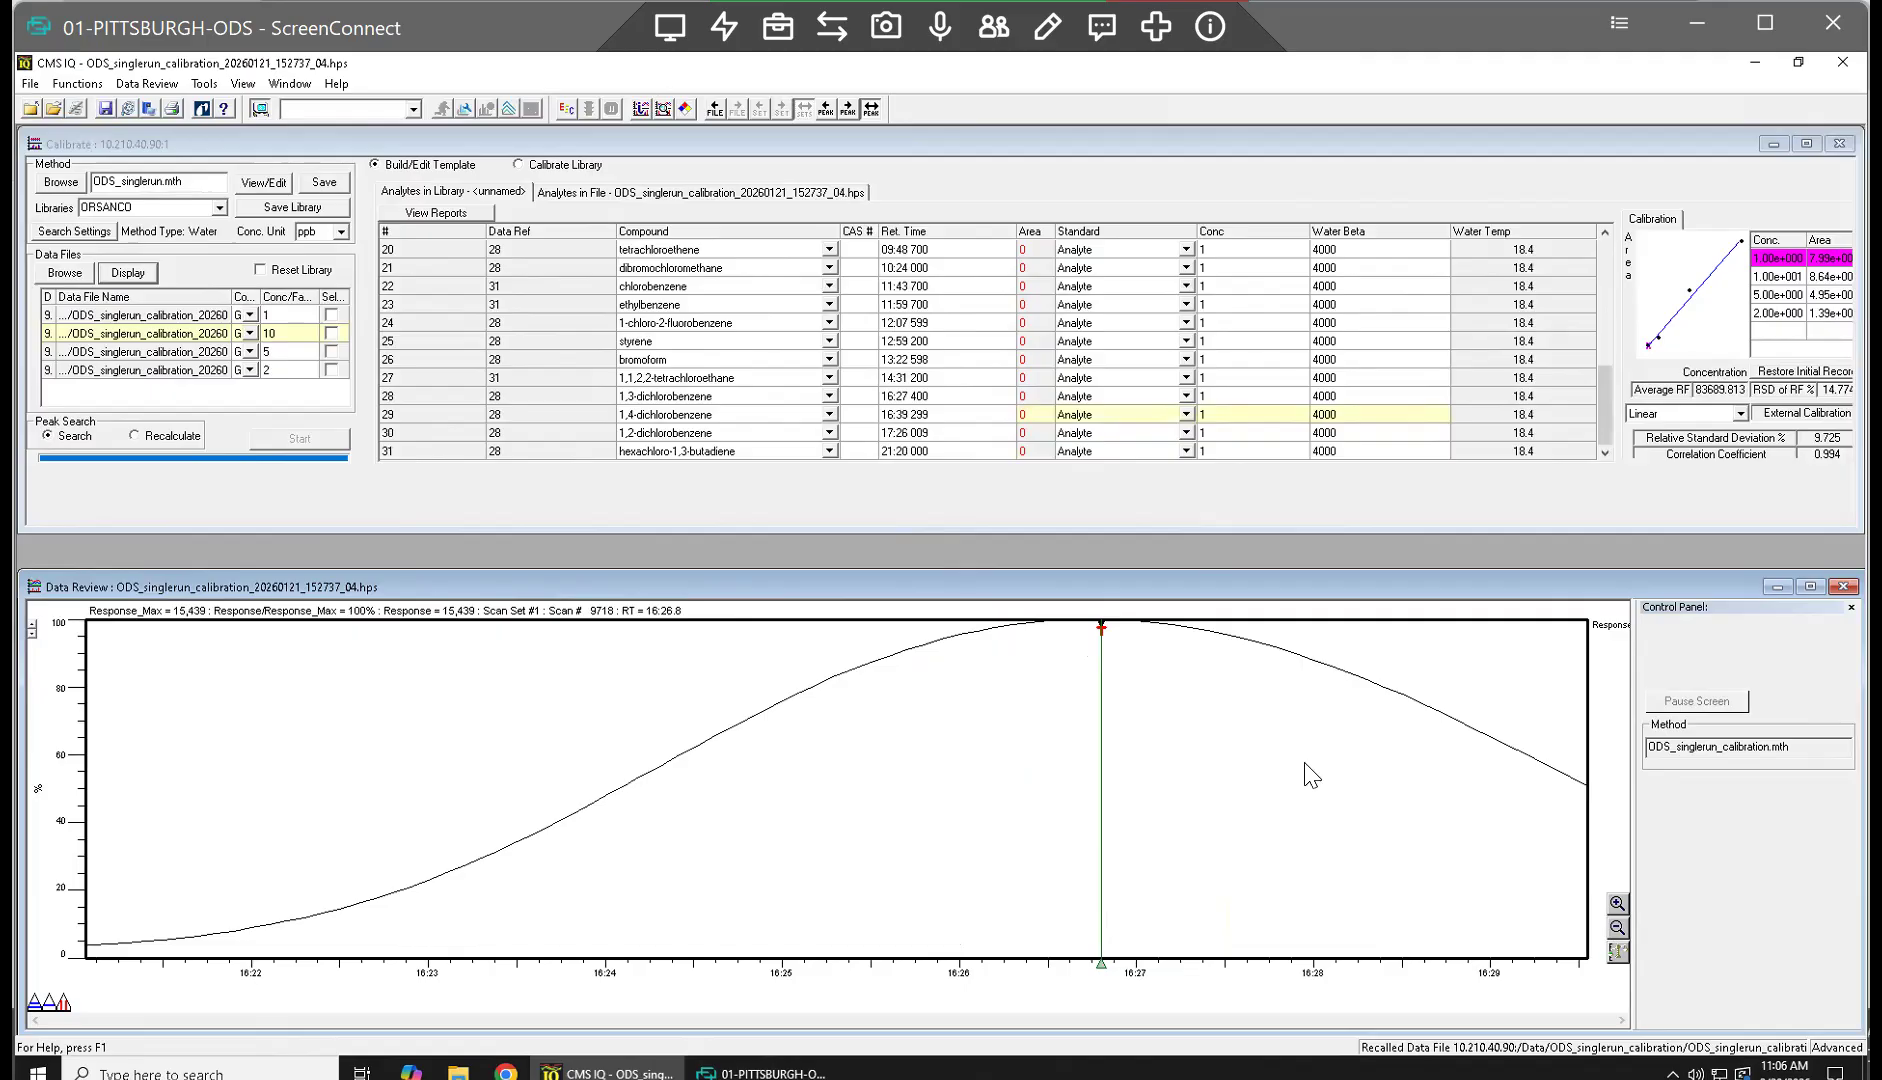
# Step: Check the apex times of the 1,1,2,2-tetrachloroethane, bromoform and styrene peaks against their library retention times
pyautogui.click(1612, 923)
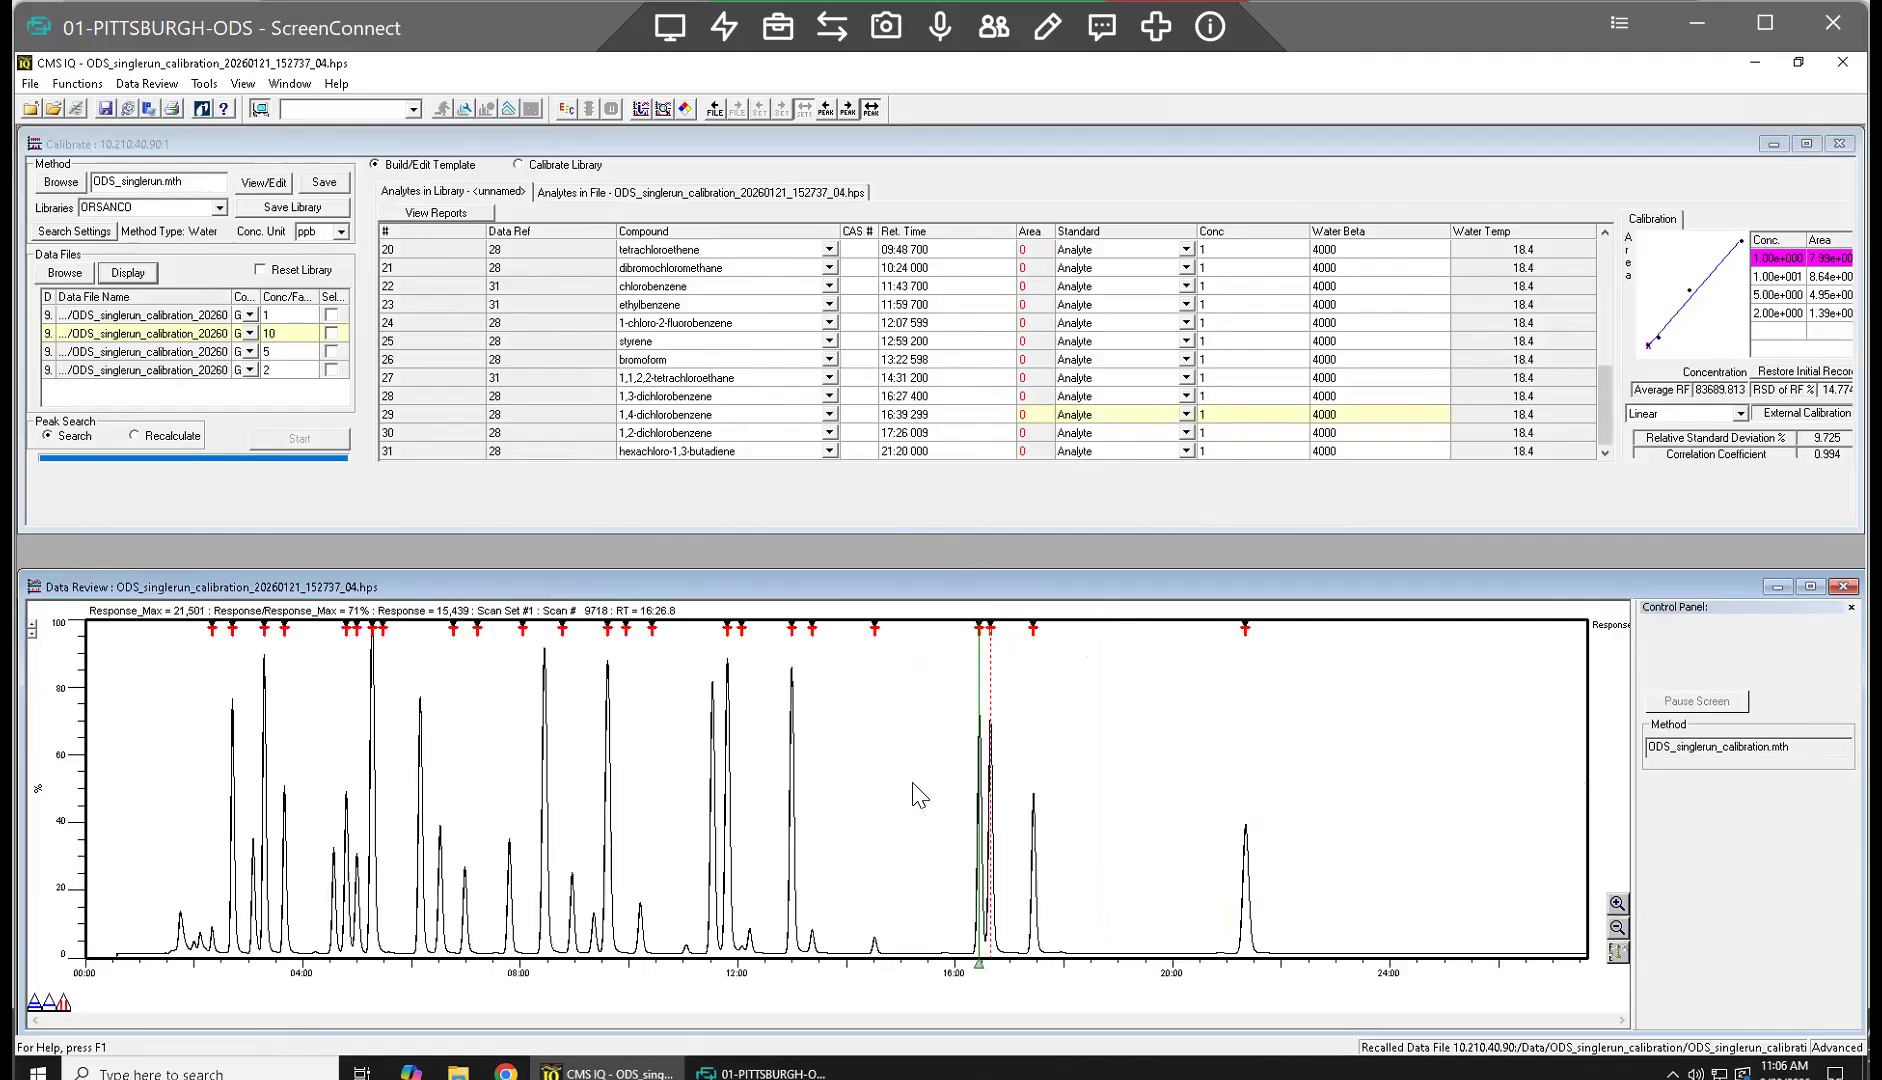
pyautogui.moveTo(686, 792); pyautogui.dragTo(920, 845)
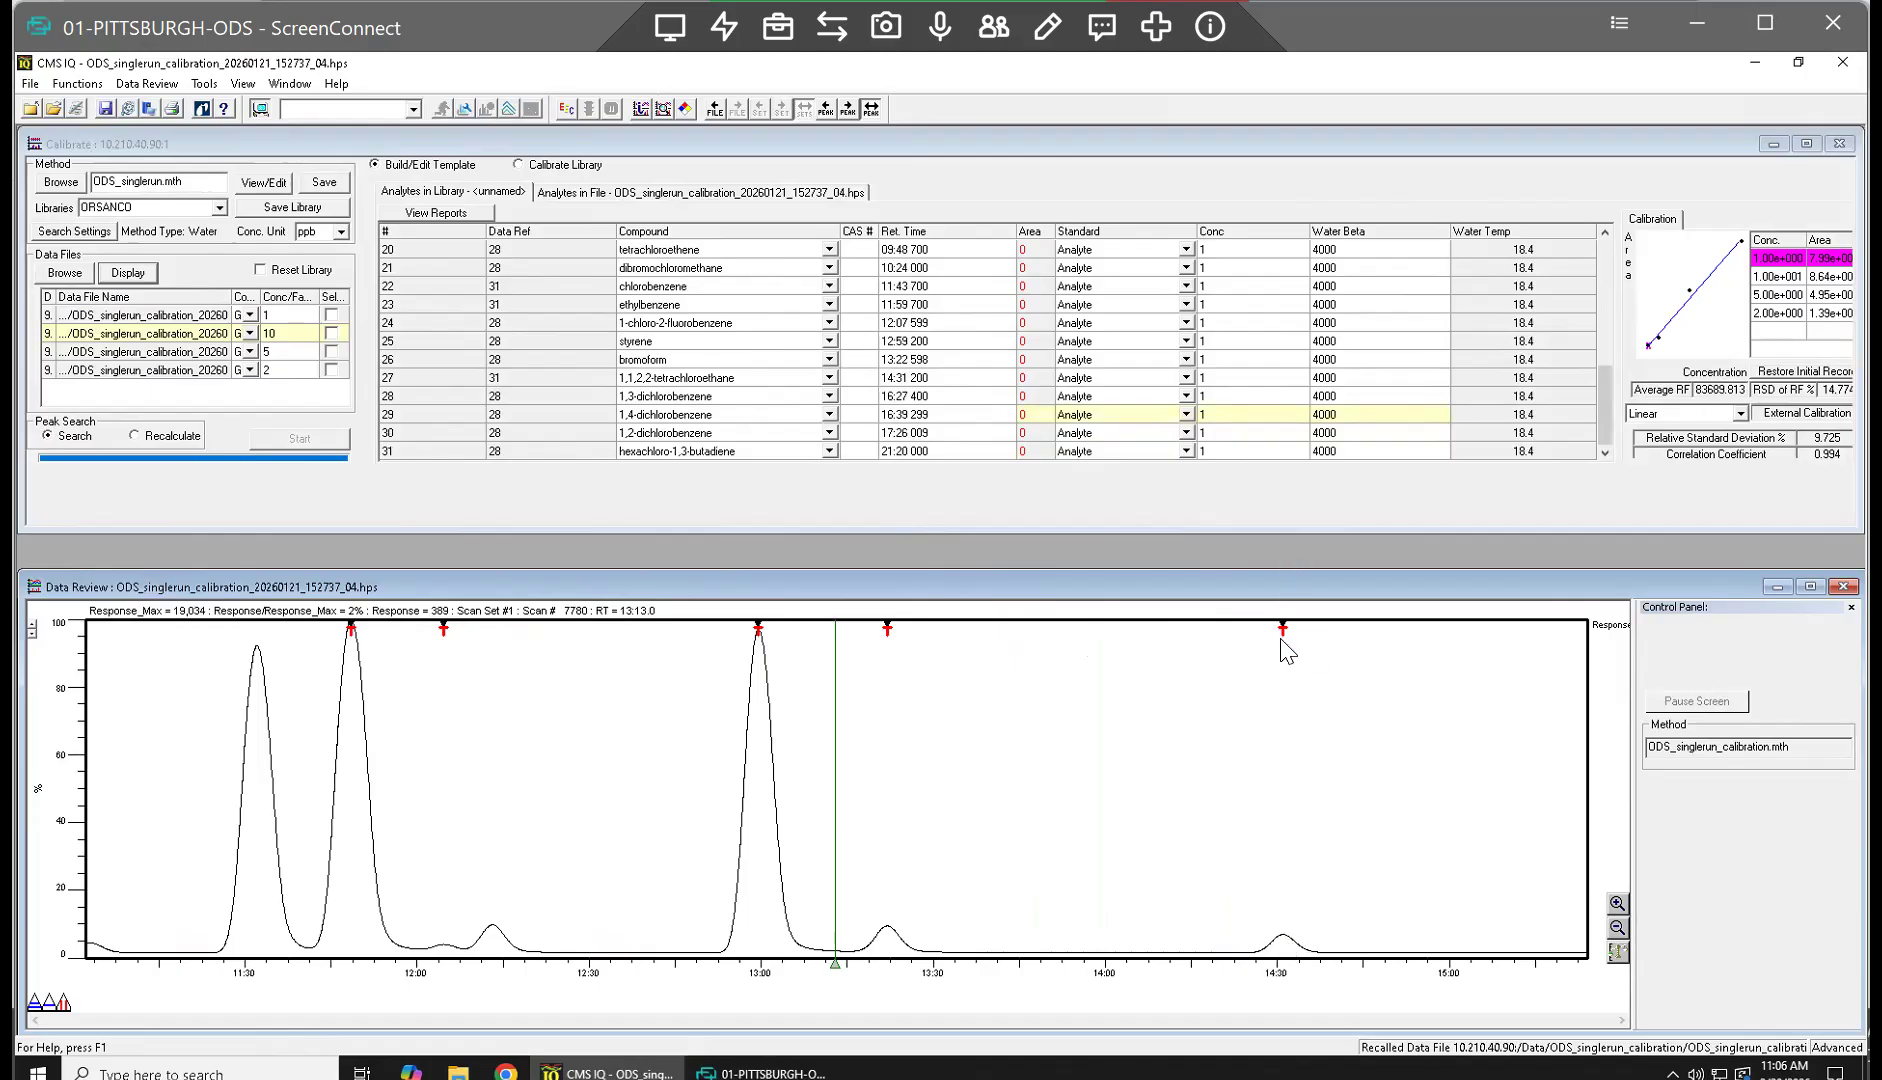
pyautogui.click(1283, 942)
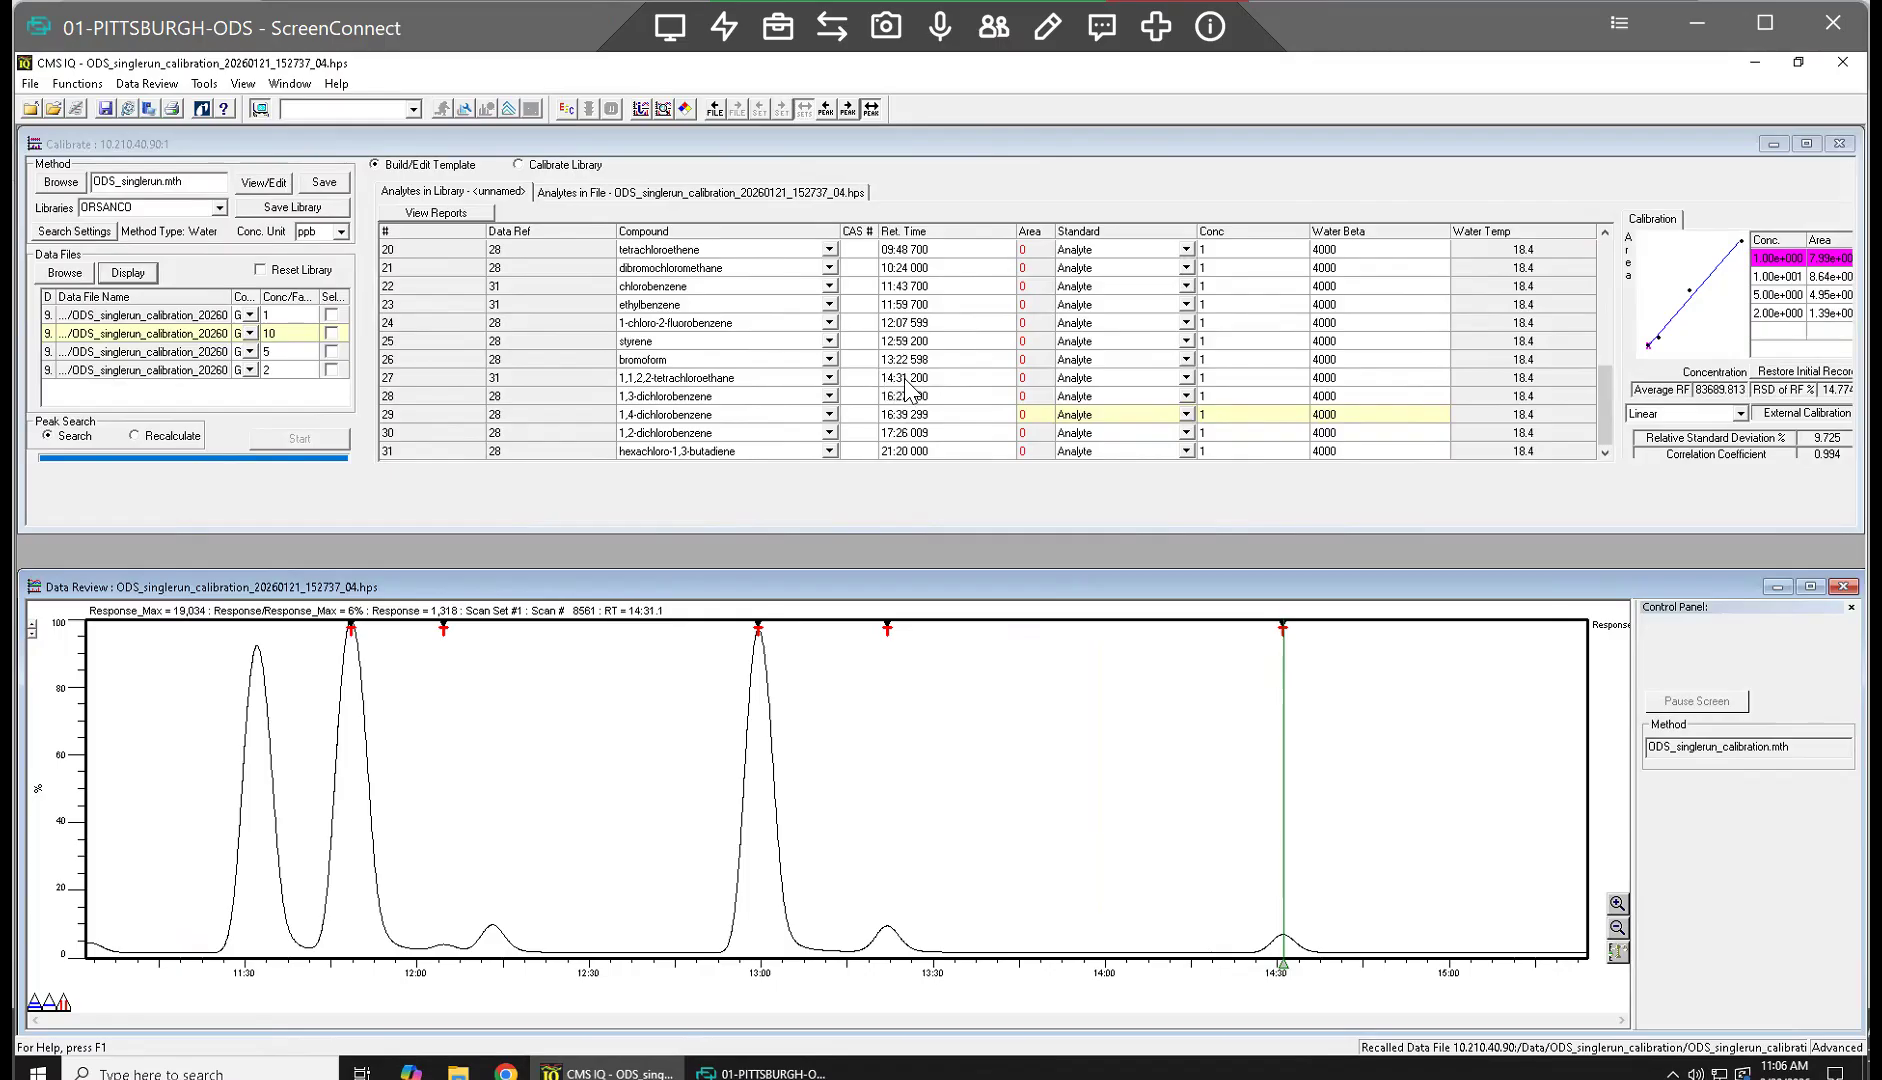
pyautogui.click(888, 942)
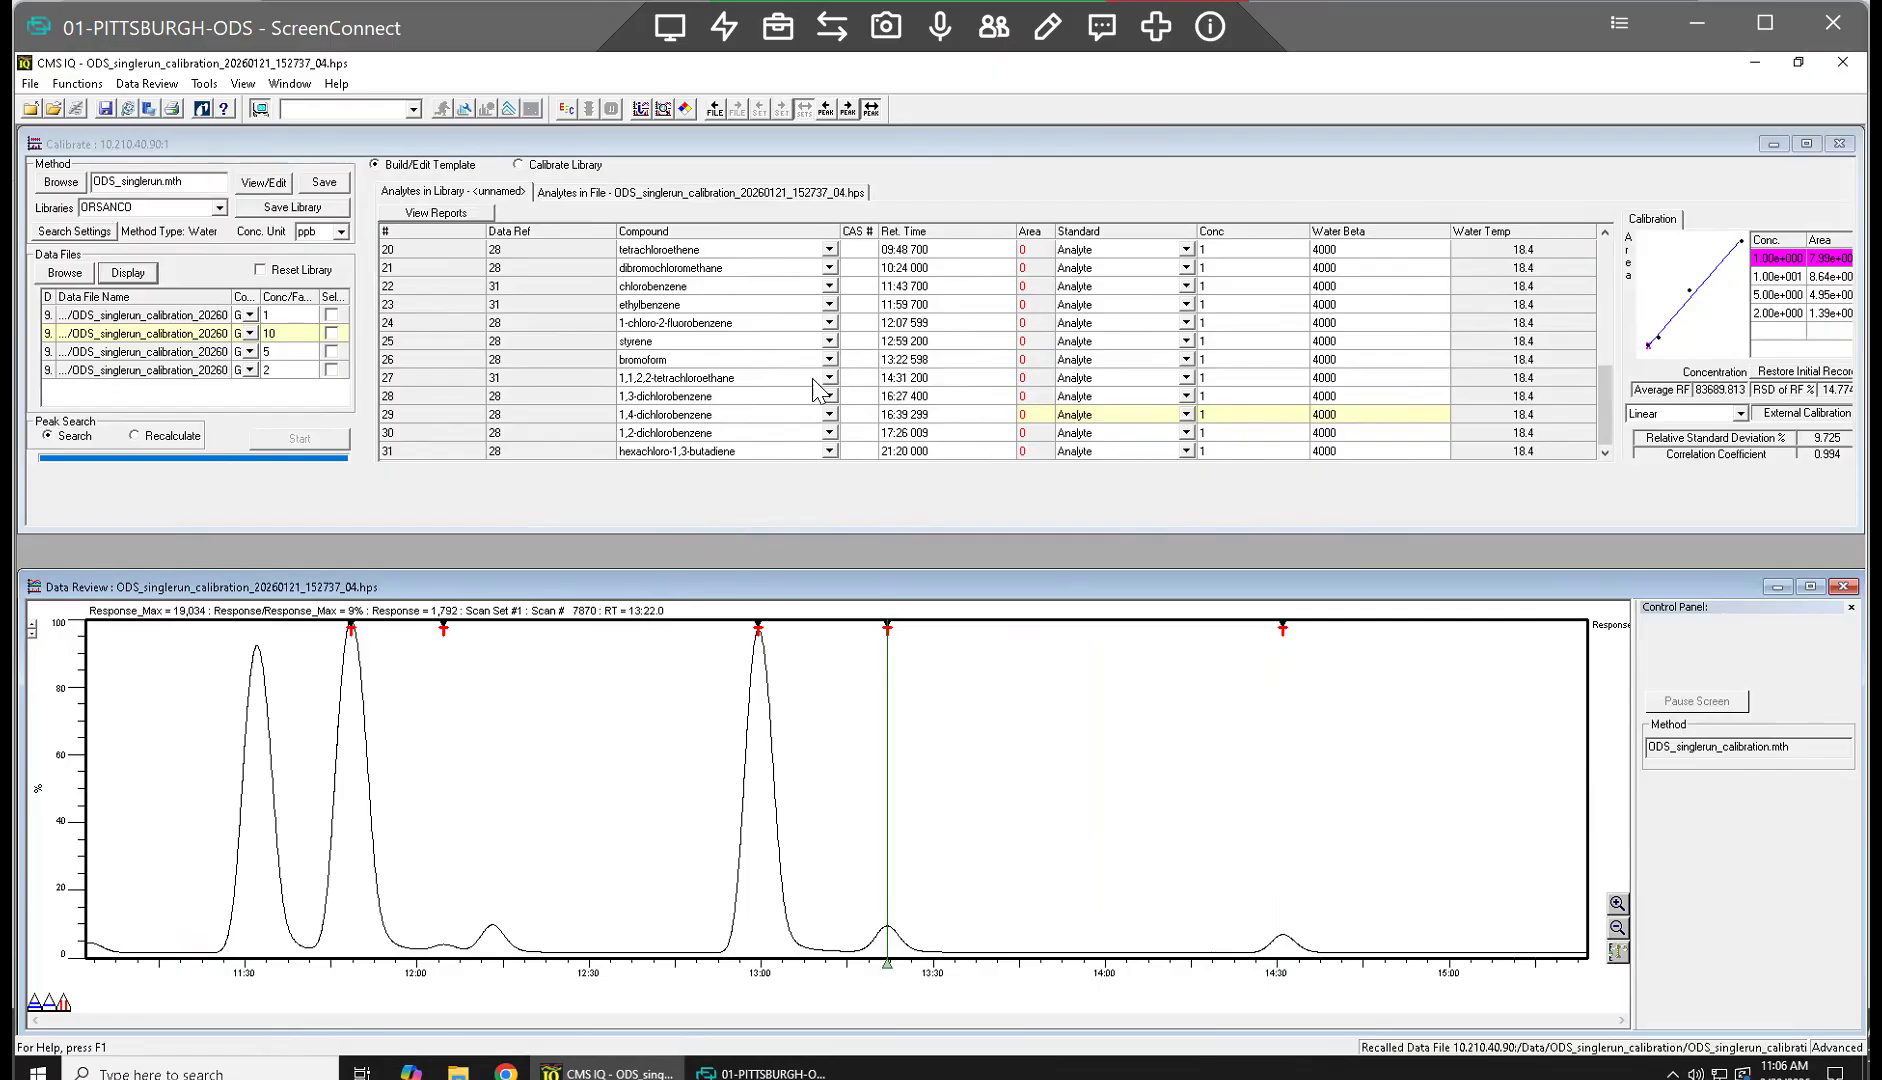
pyautogui.click(760, 712)
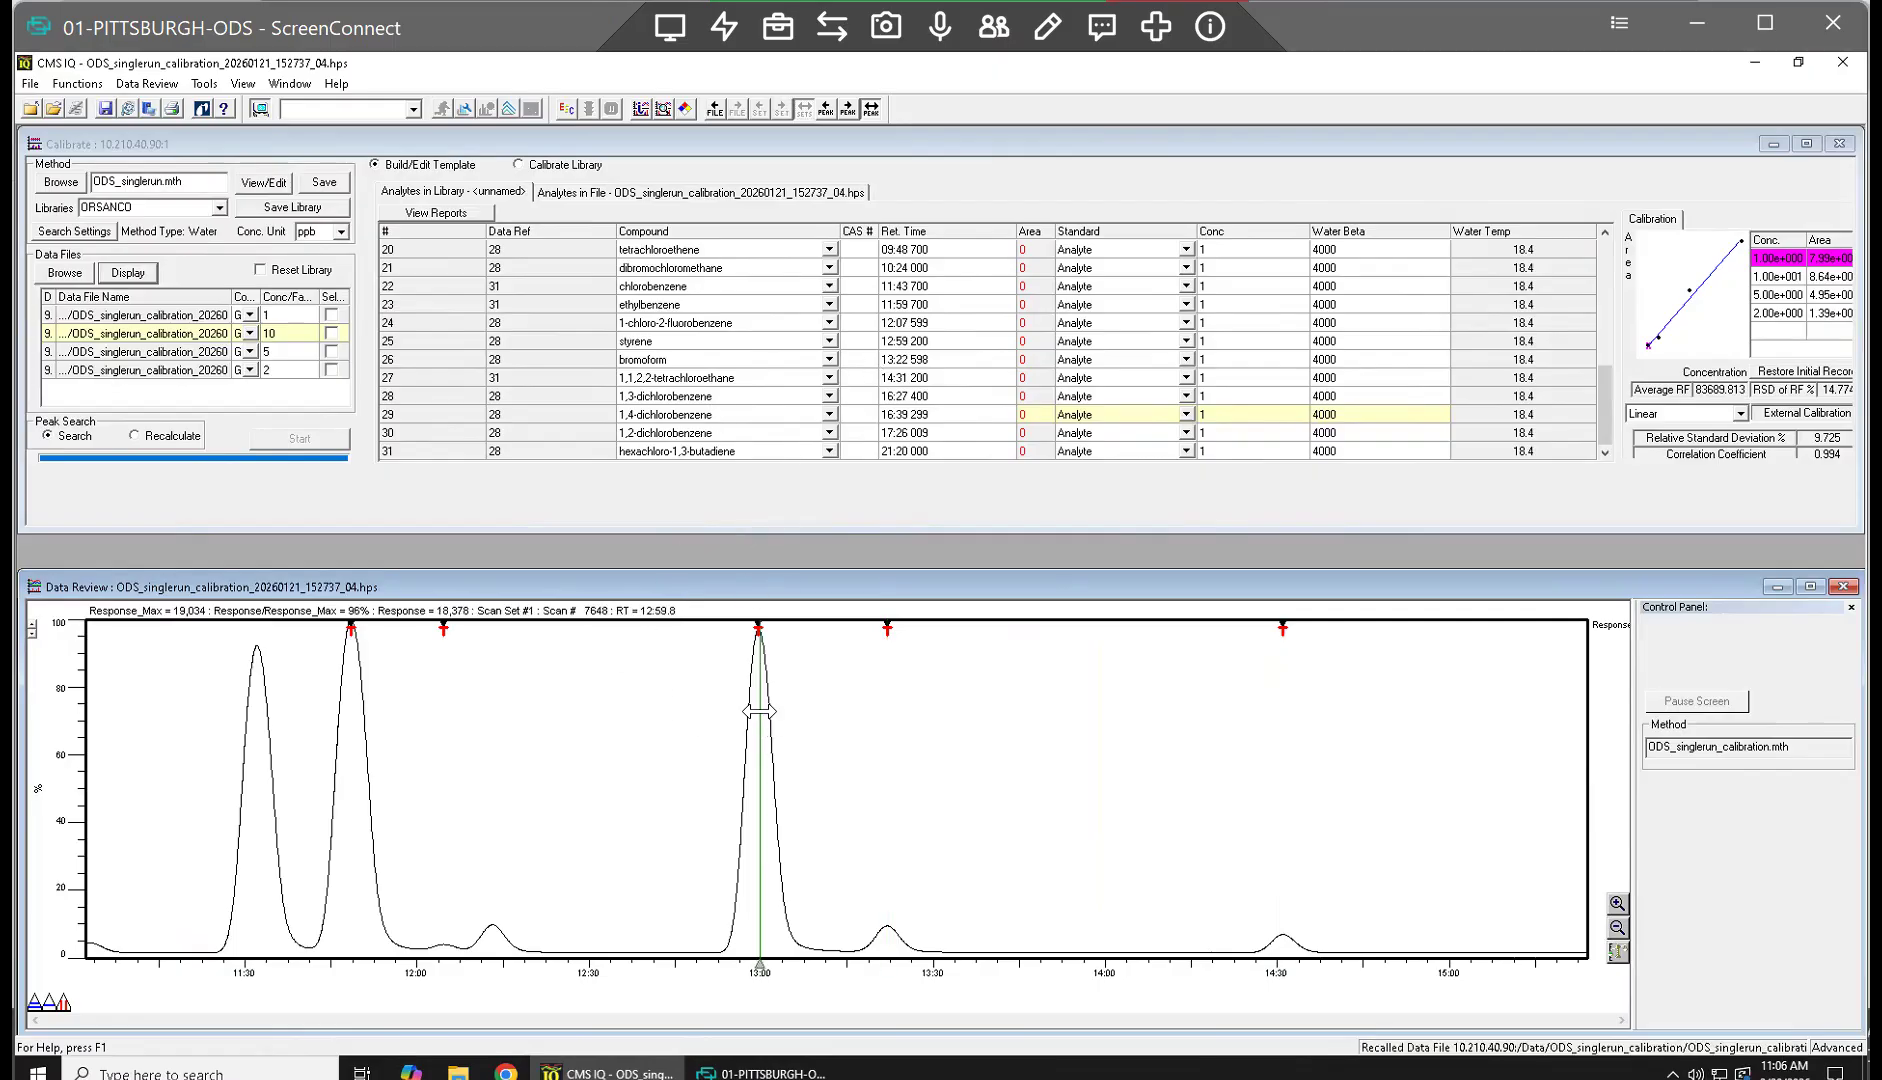
pyautogui.press('Left')
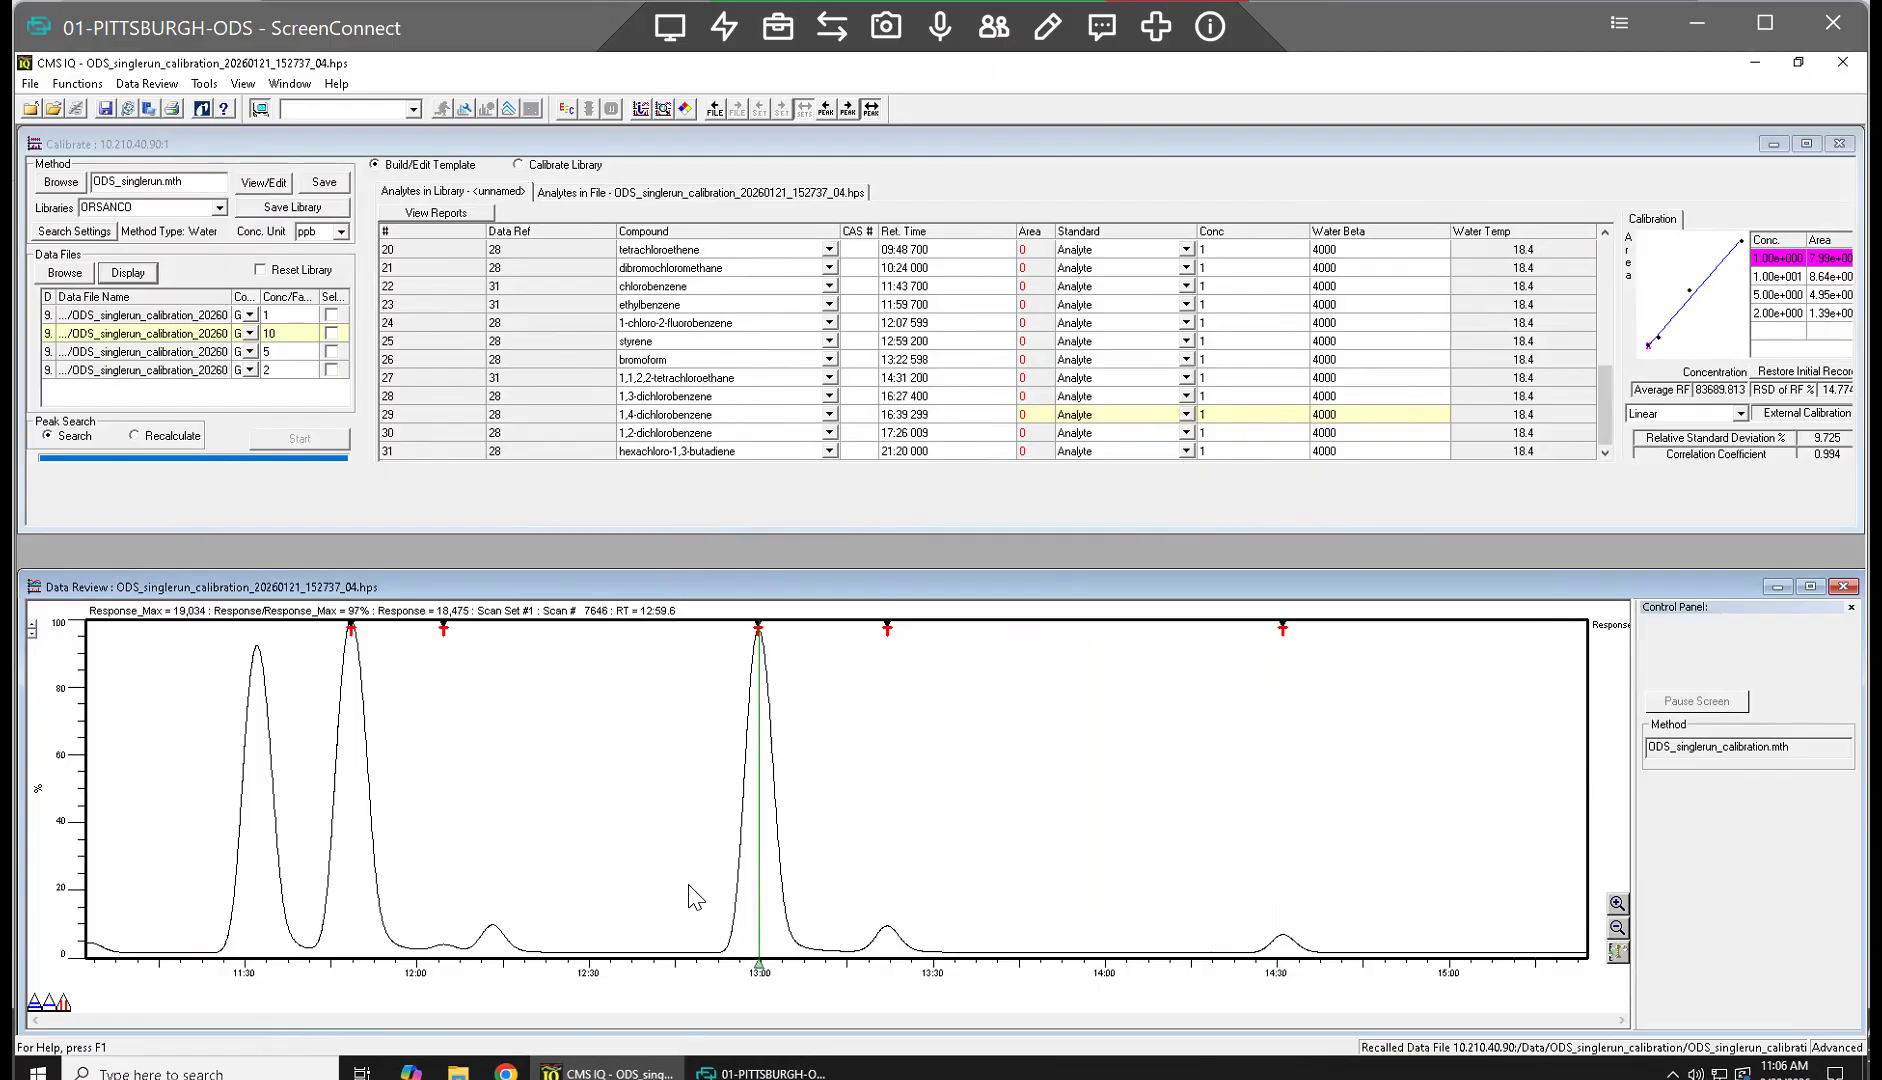
# Step: Examine the two tall peaks between about 11:15 and 12:00 up close, then show all the data again
pyautogui.moveTo(160, 695); pyautogui.dragTo(565, 769)
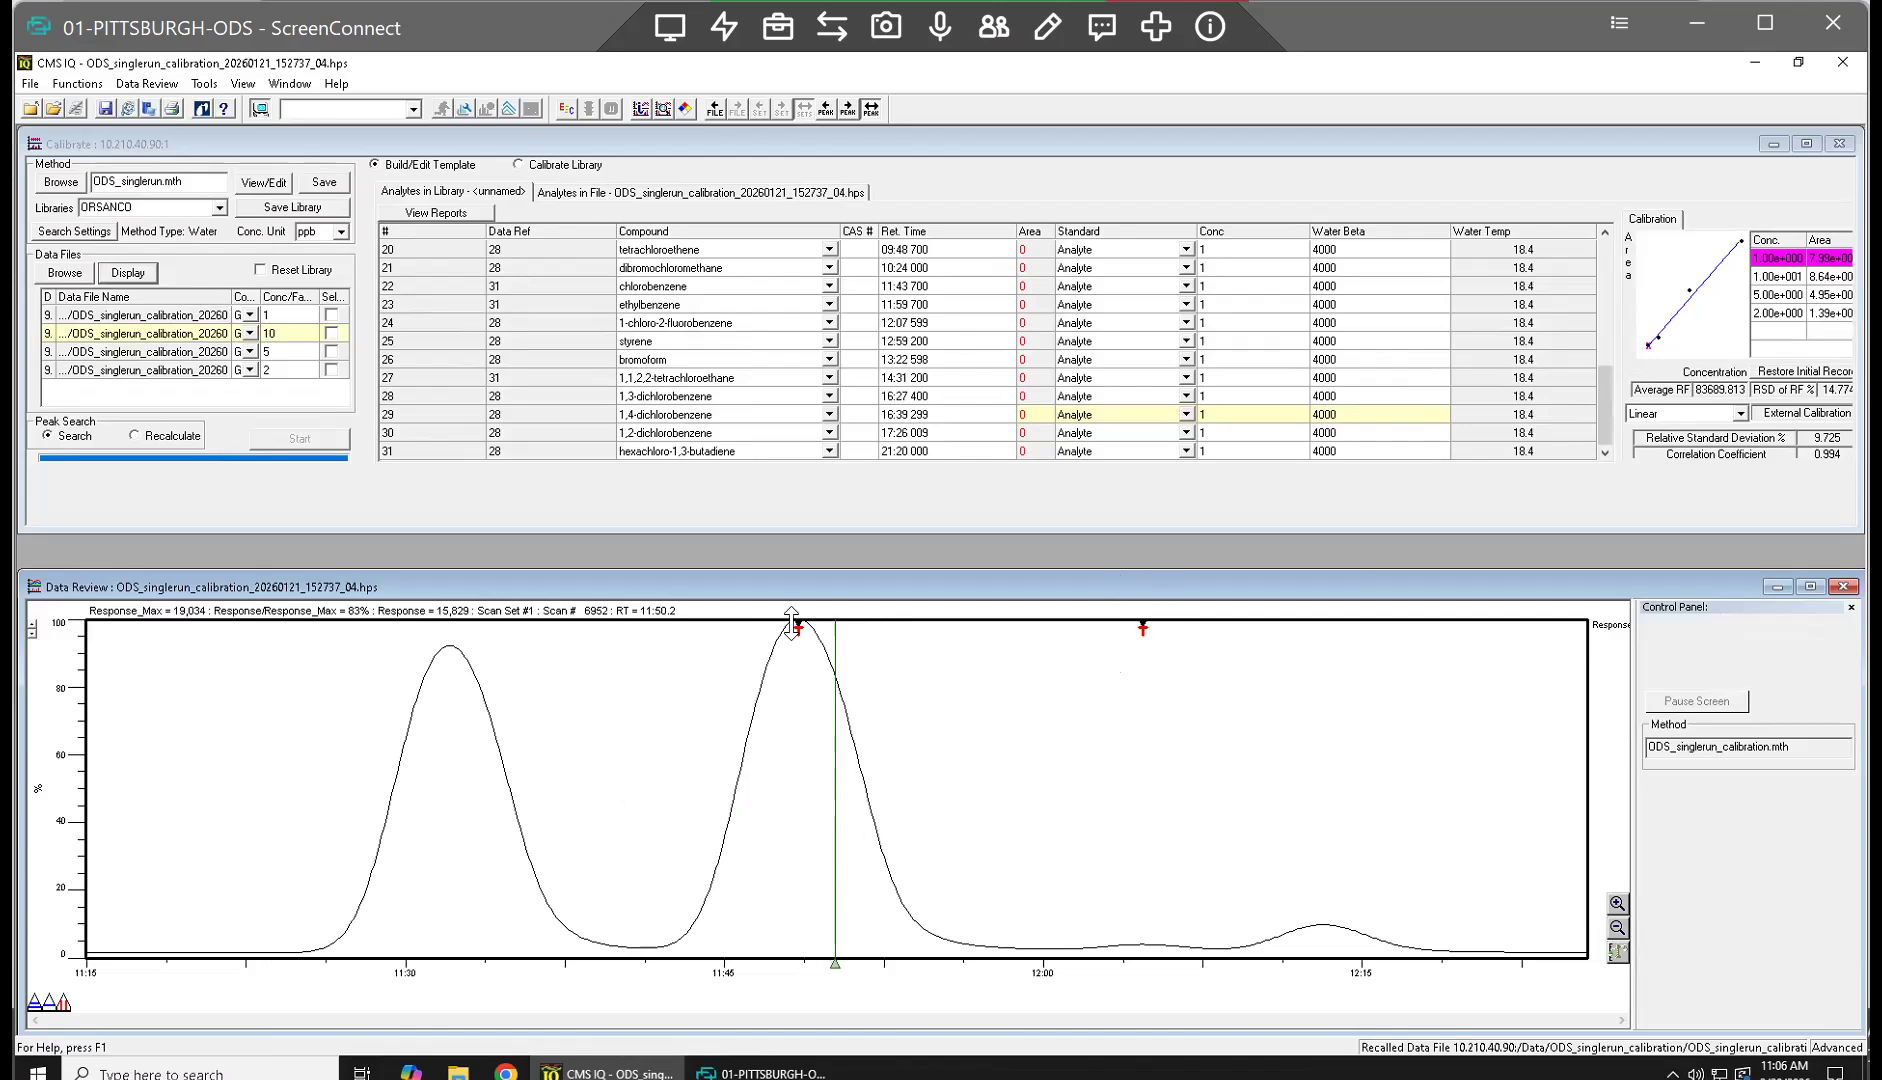
pyautogui.rightClick(1187, 745)
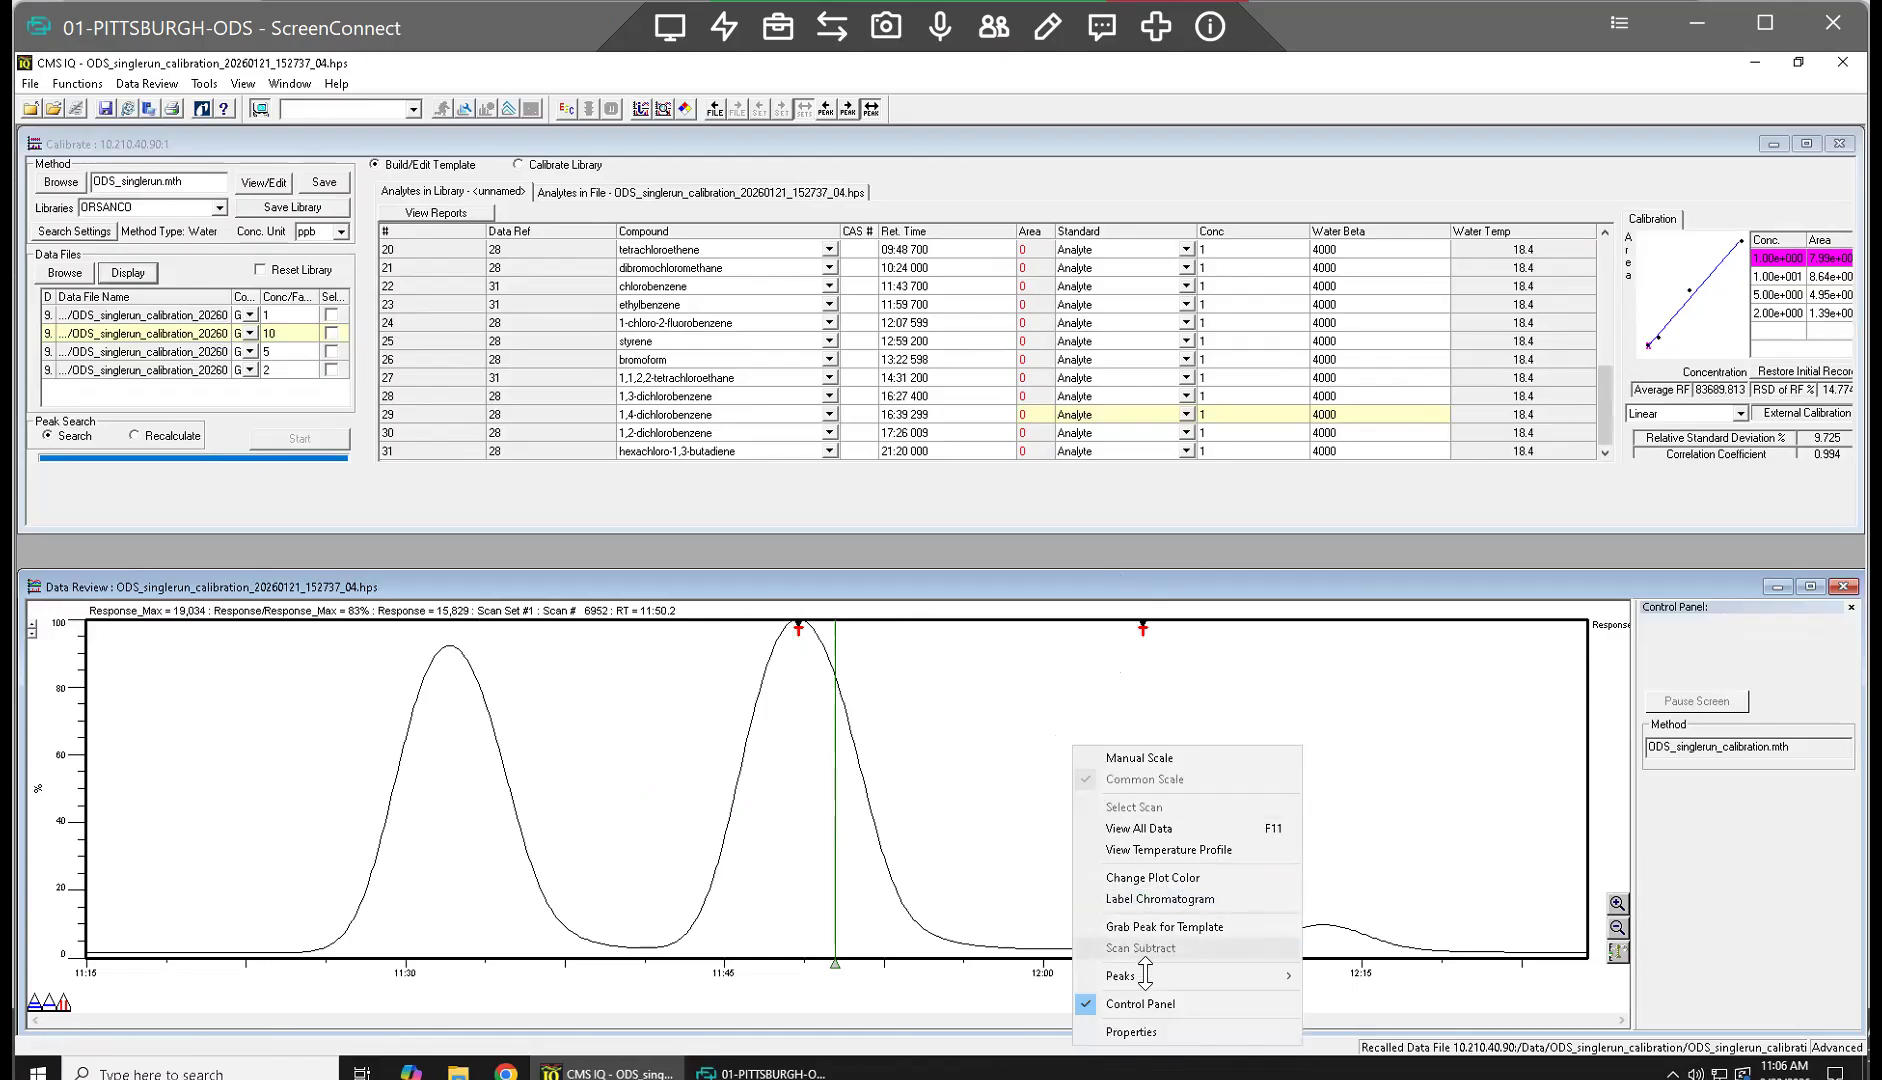
pyautogui.click(1151, 828)
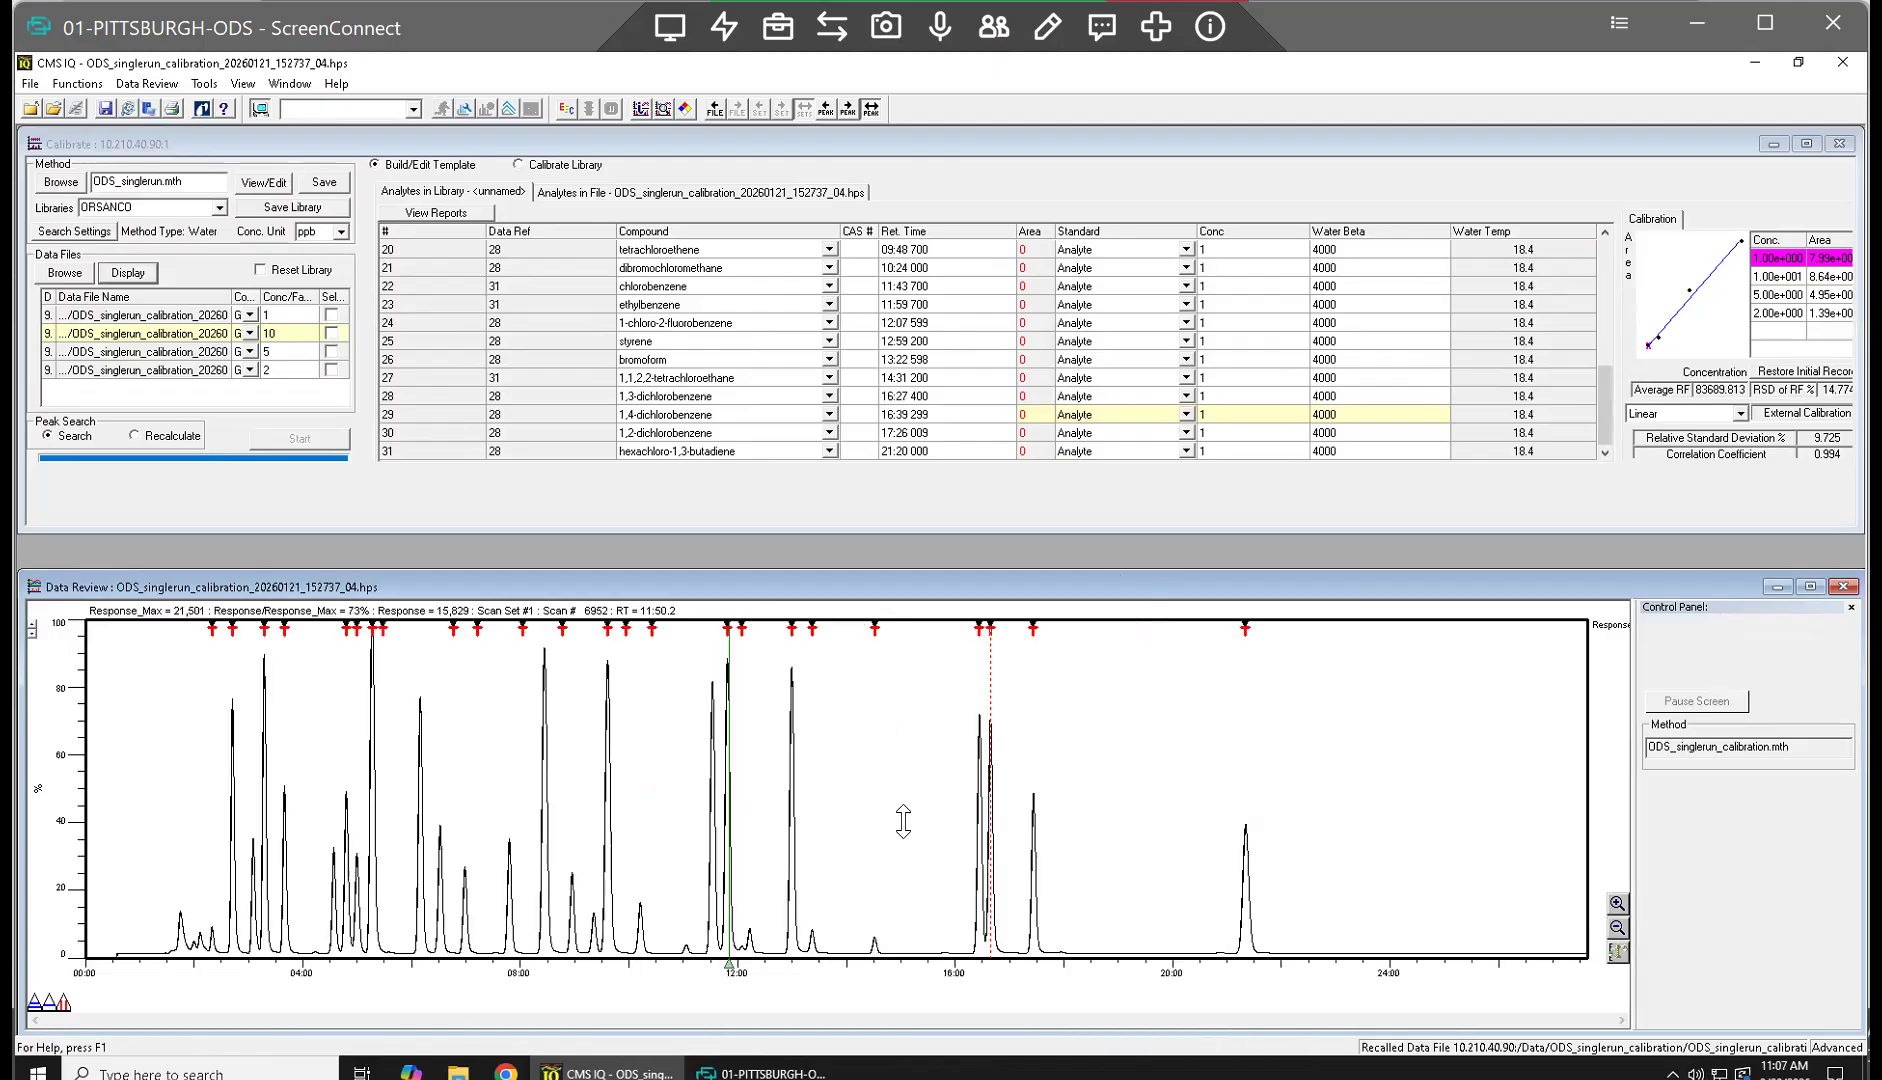
# Step: Place the scan cursor exactly on the apex of the second of the two tall peaks just before 12:00 to read its retention time
pyautogui.moveTo(905, 843); pyautogui.dragTo(660, 819)
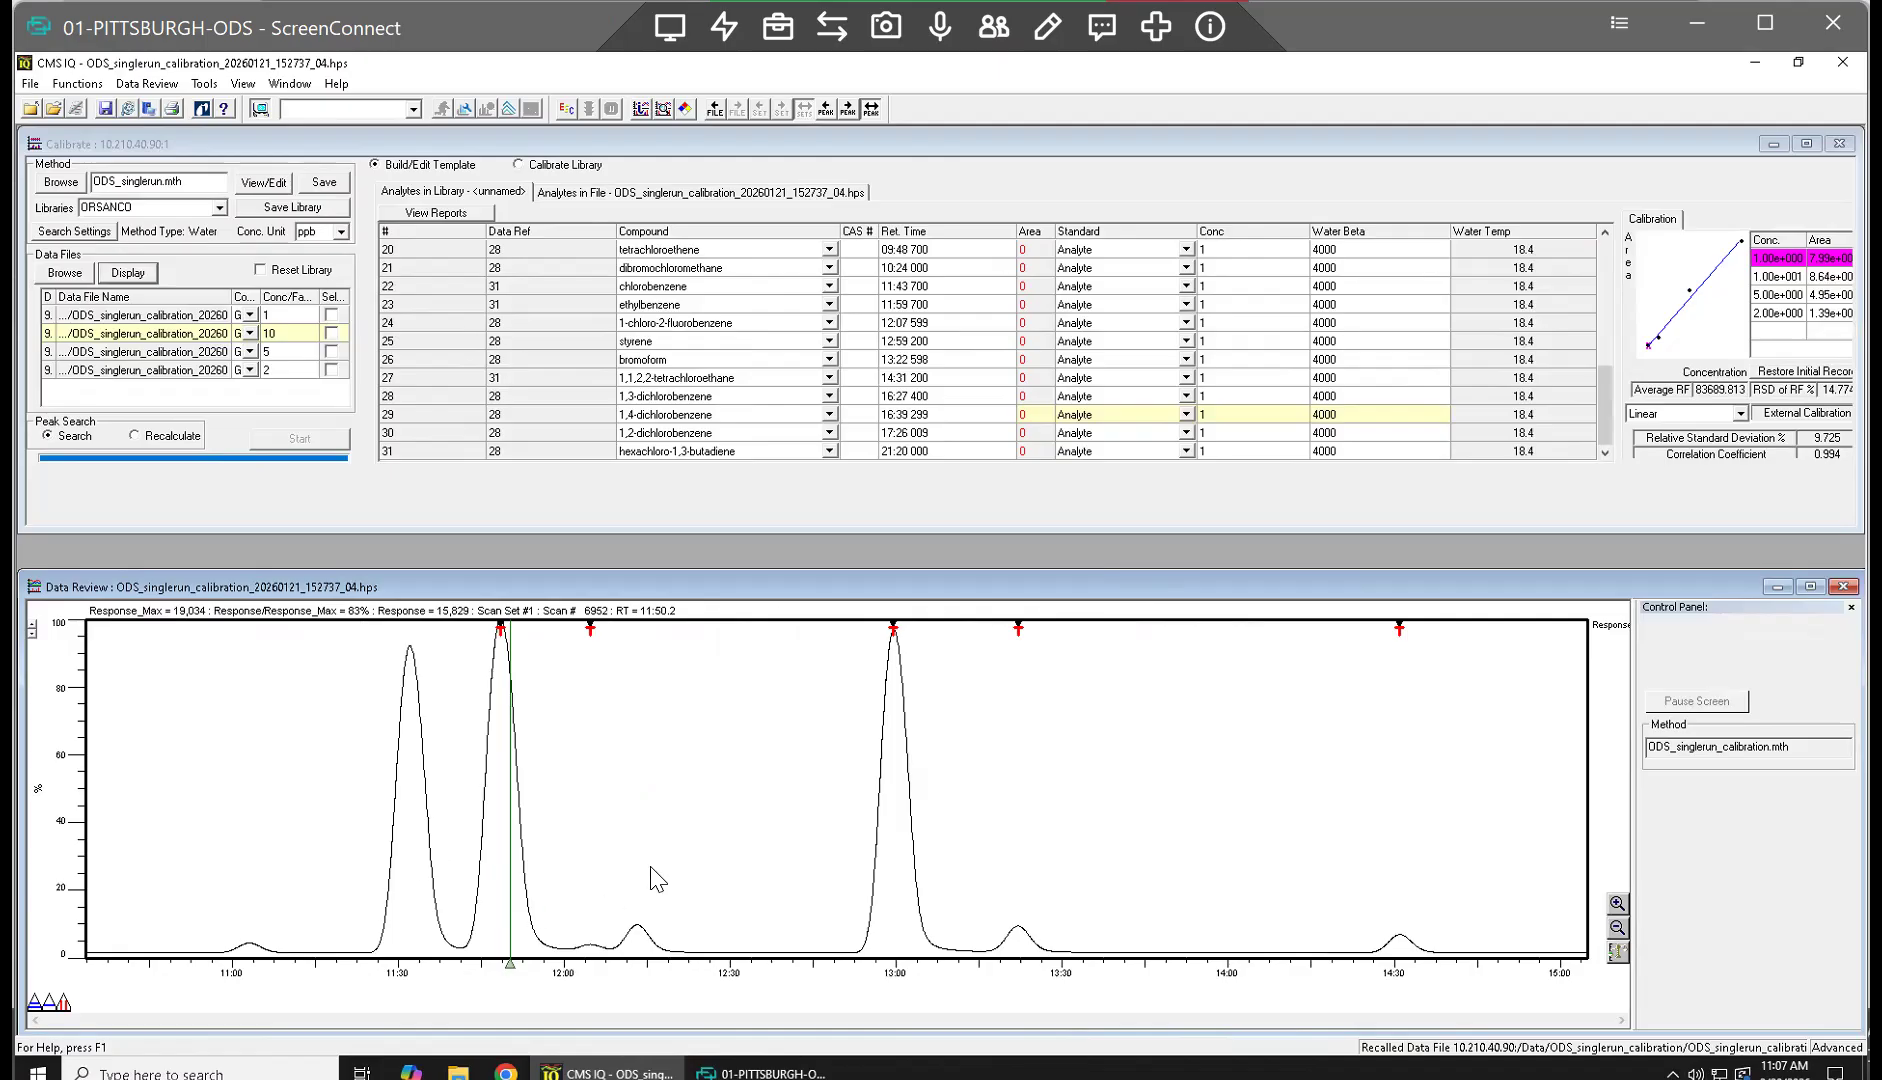
pyautogui.click(500, 709)
pyautogui.moveTo(333, 700); pyautogui.dragTo(618, 748)
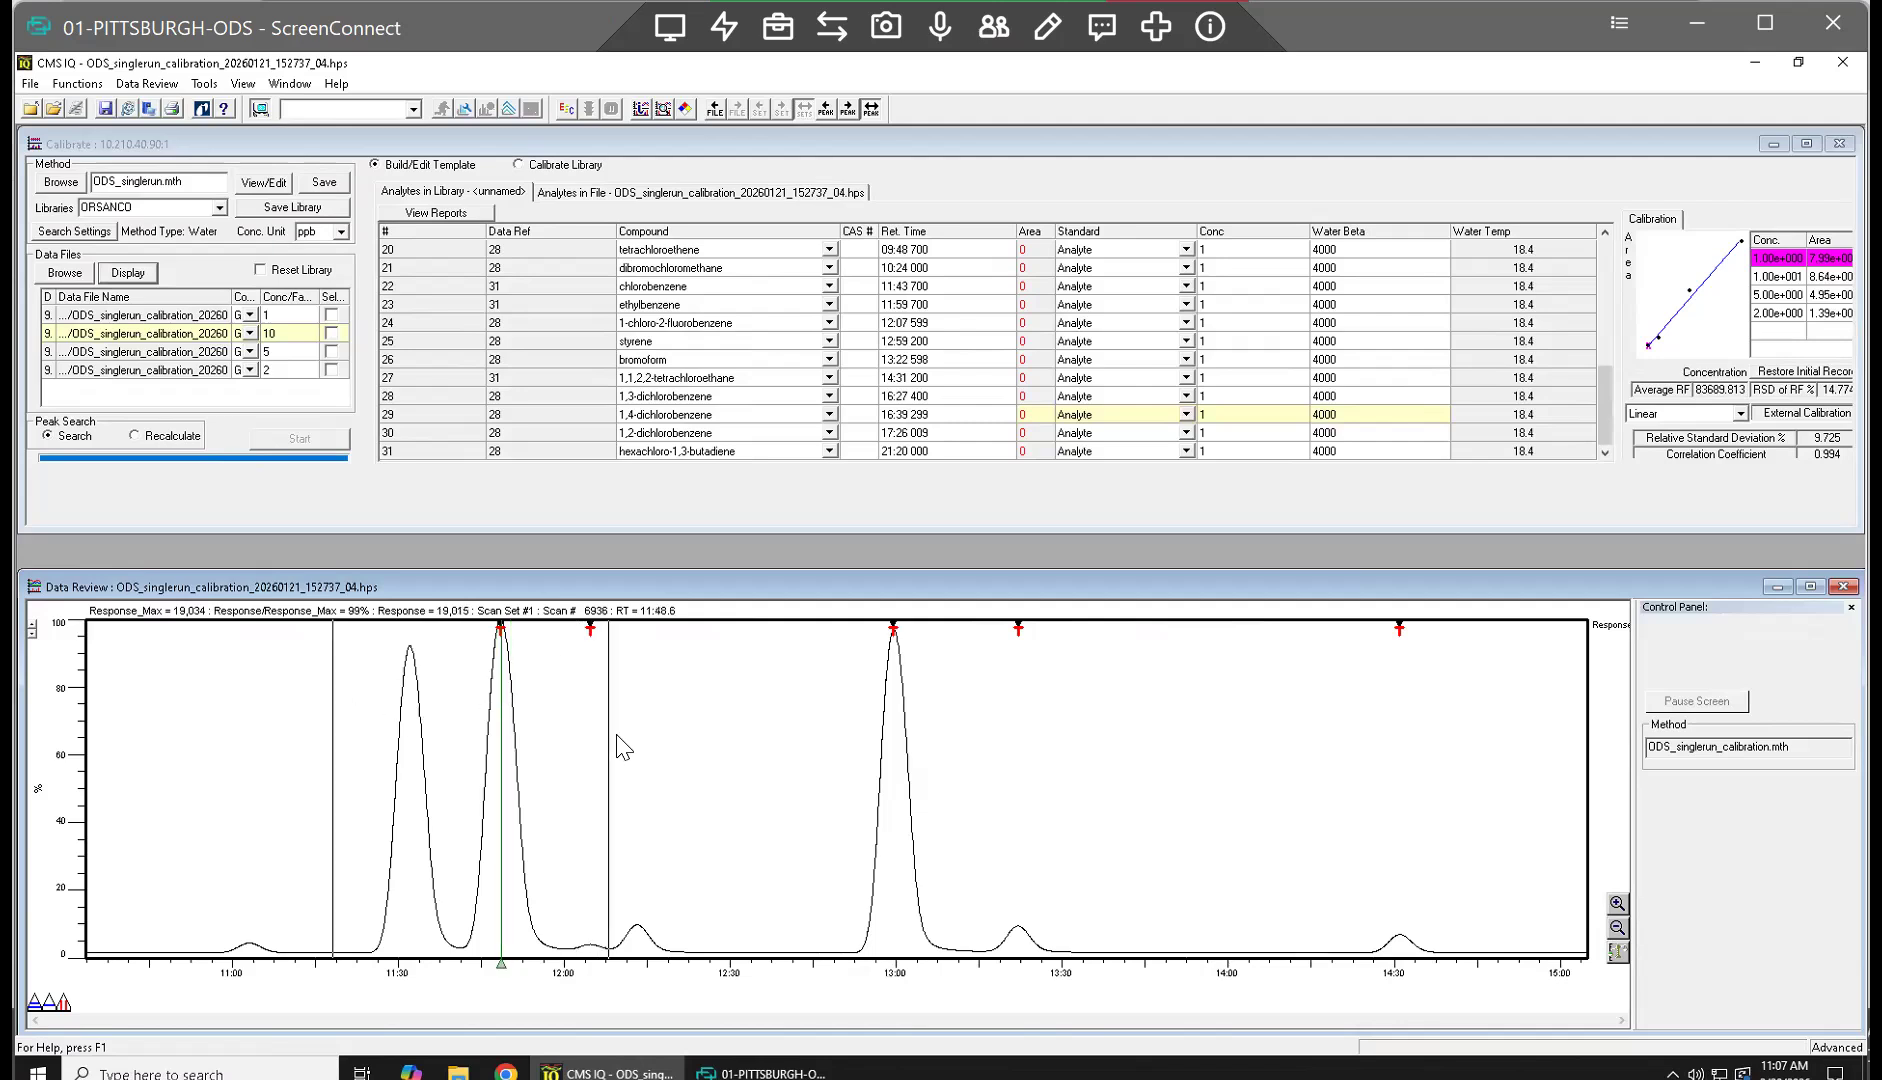
pyautogui.click(454, 748)
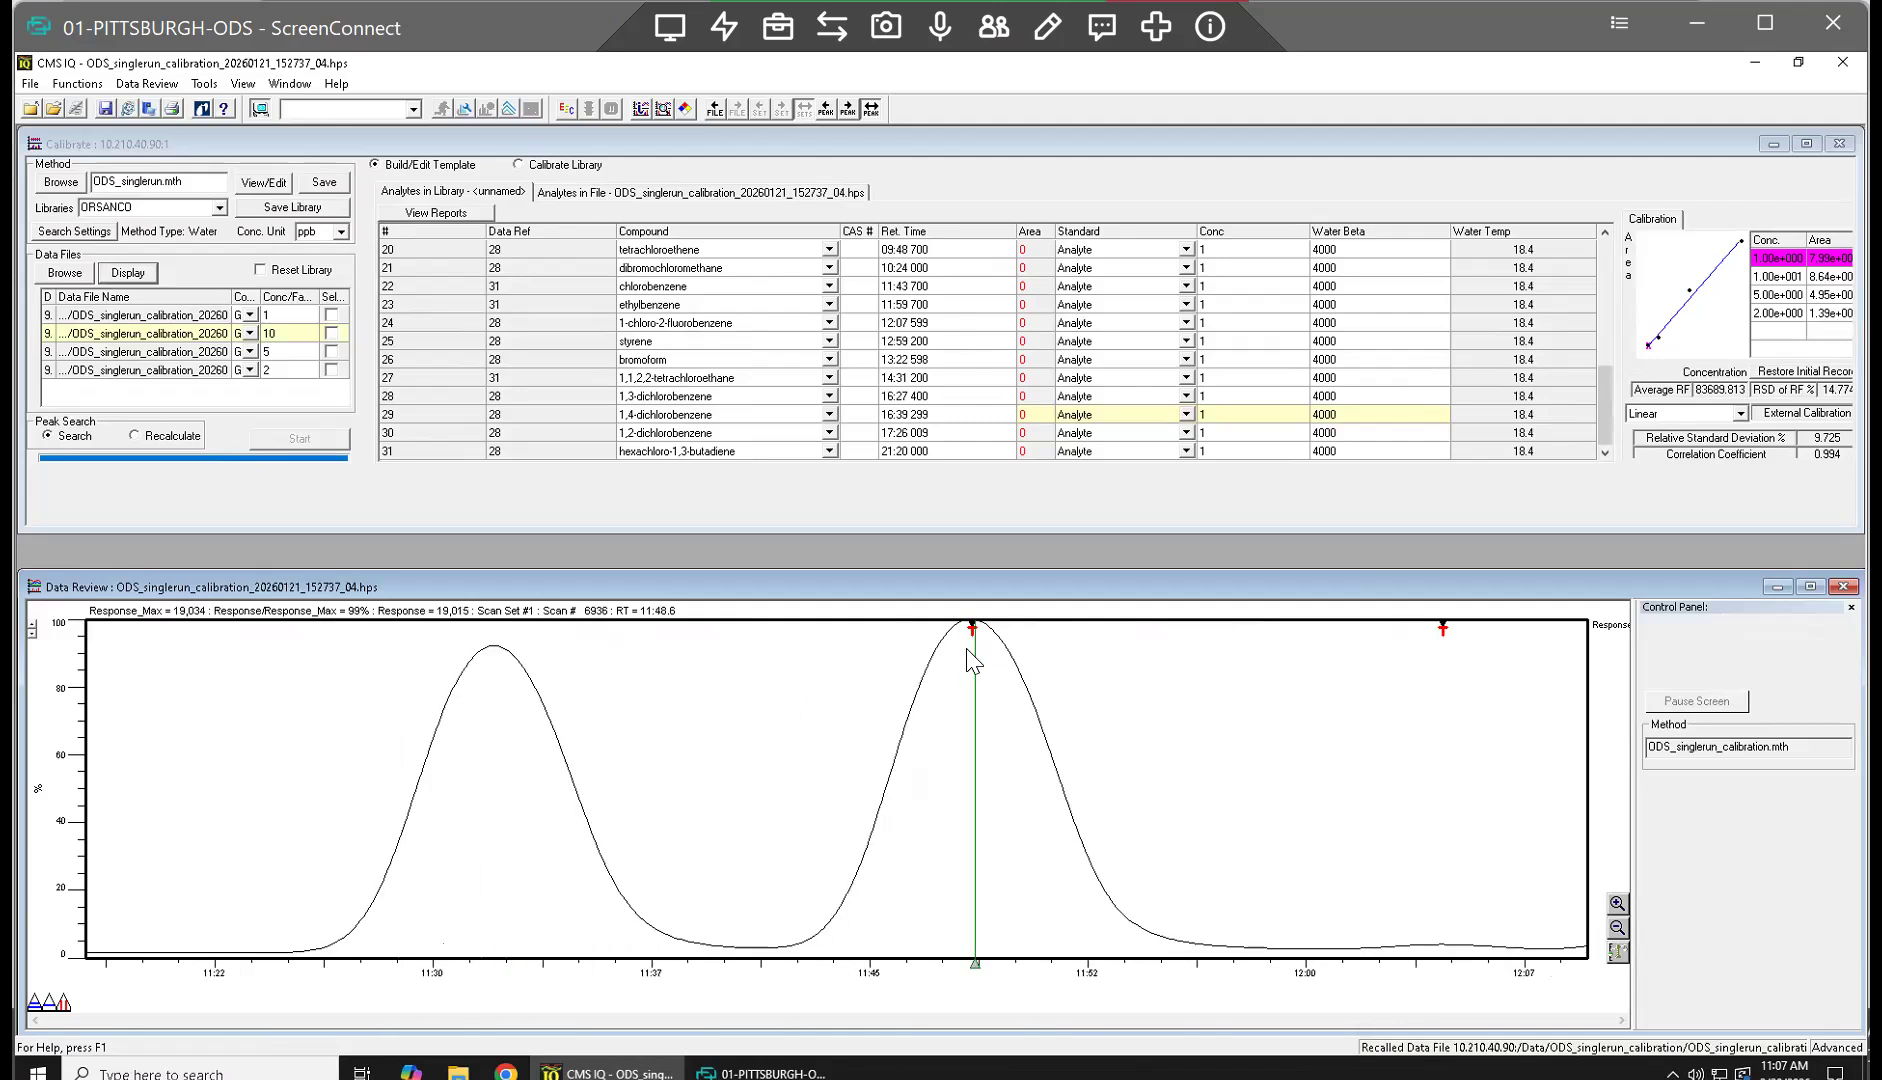
pyautogui.press('Left')
pyautogui.press('Left')
pyautogui.press('Right')
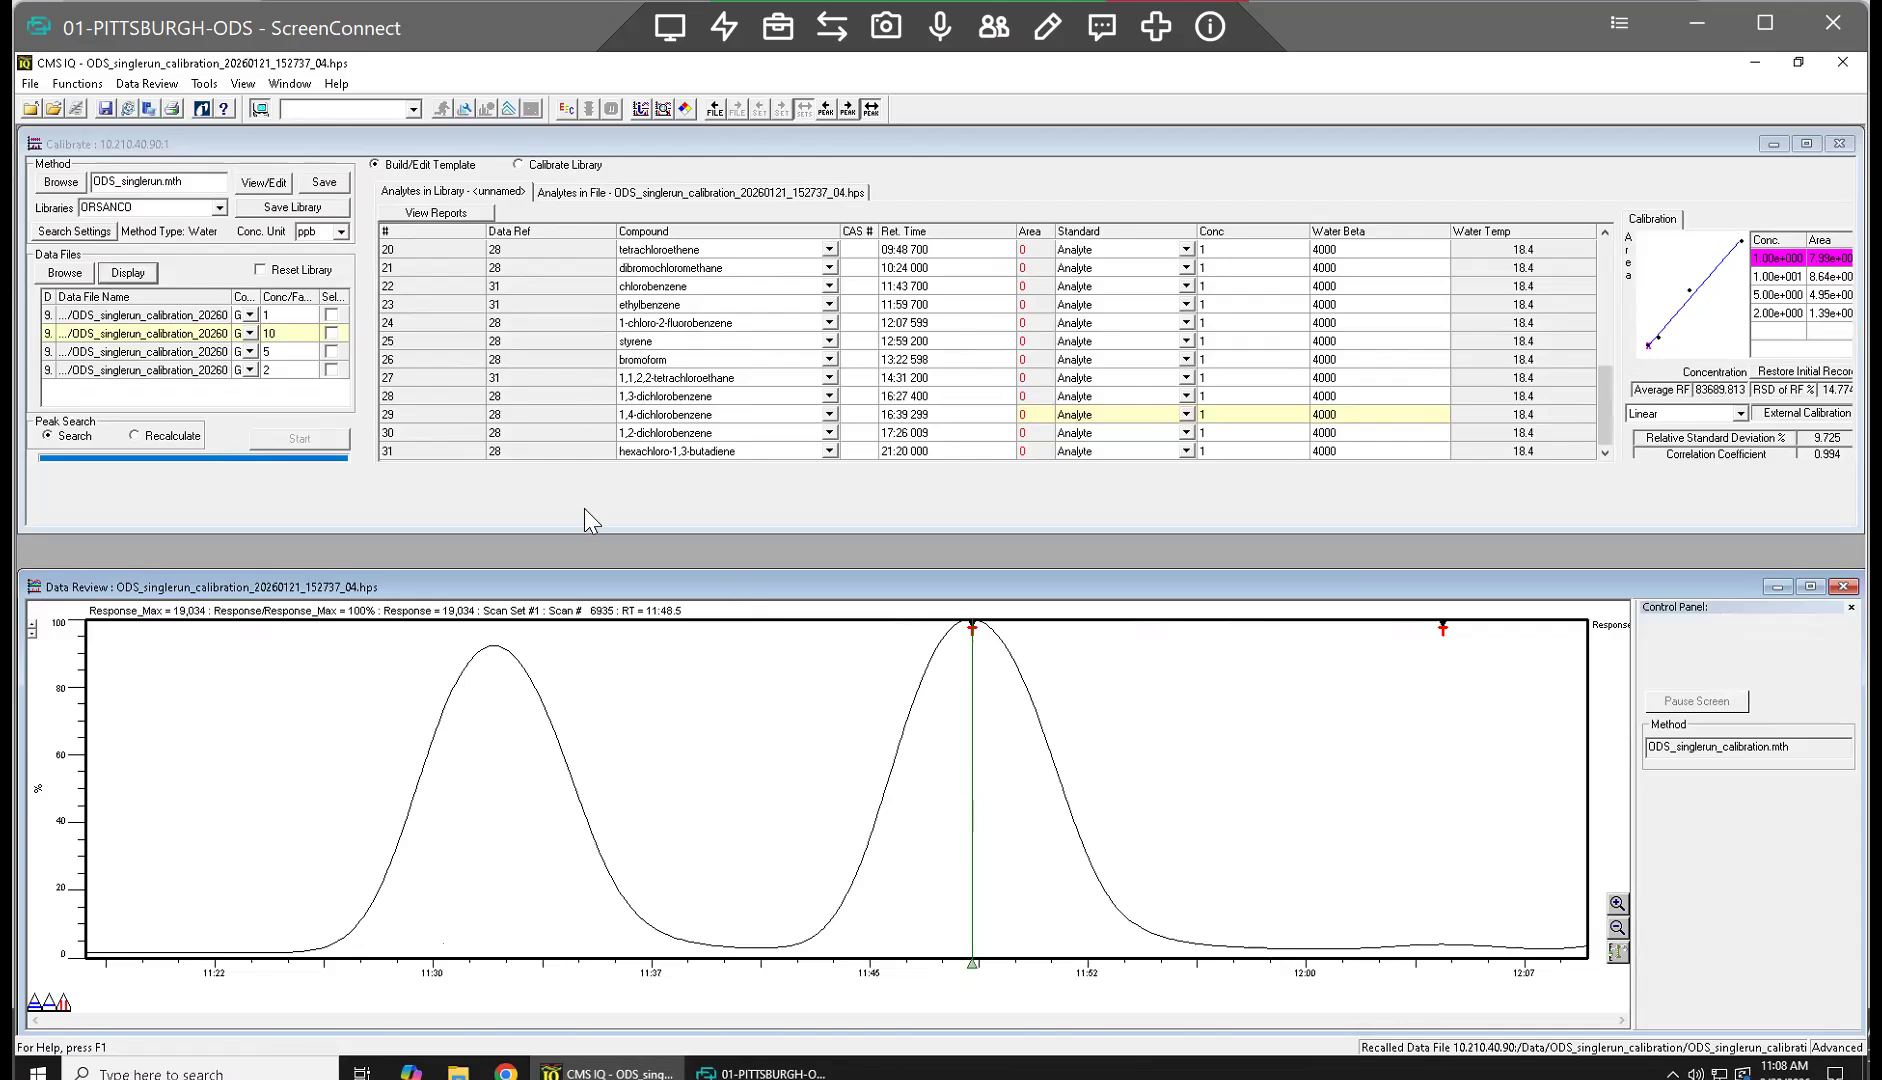
# Step: Read the apex time of the first tall peak near 11:30 and set chlorobenzene's retention time to 11:32 700
pyautogui.click(497, 665)
pyautogui.click(494, 663)
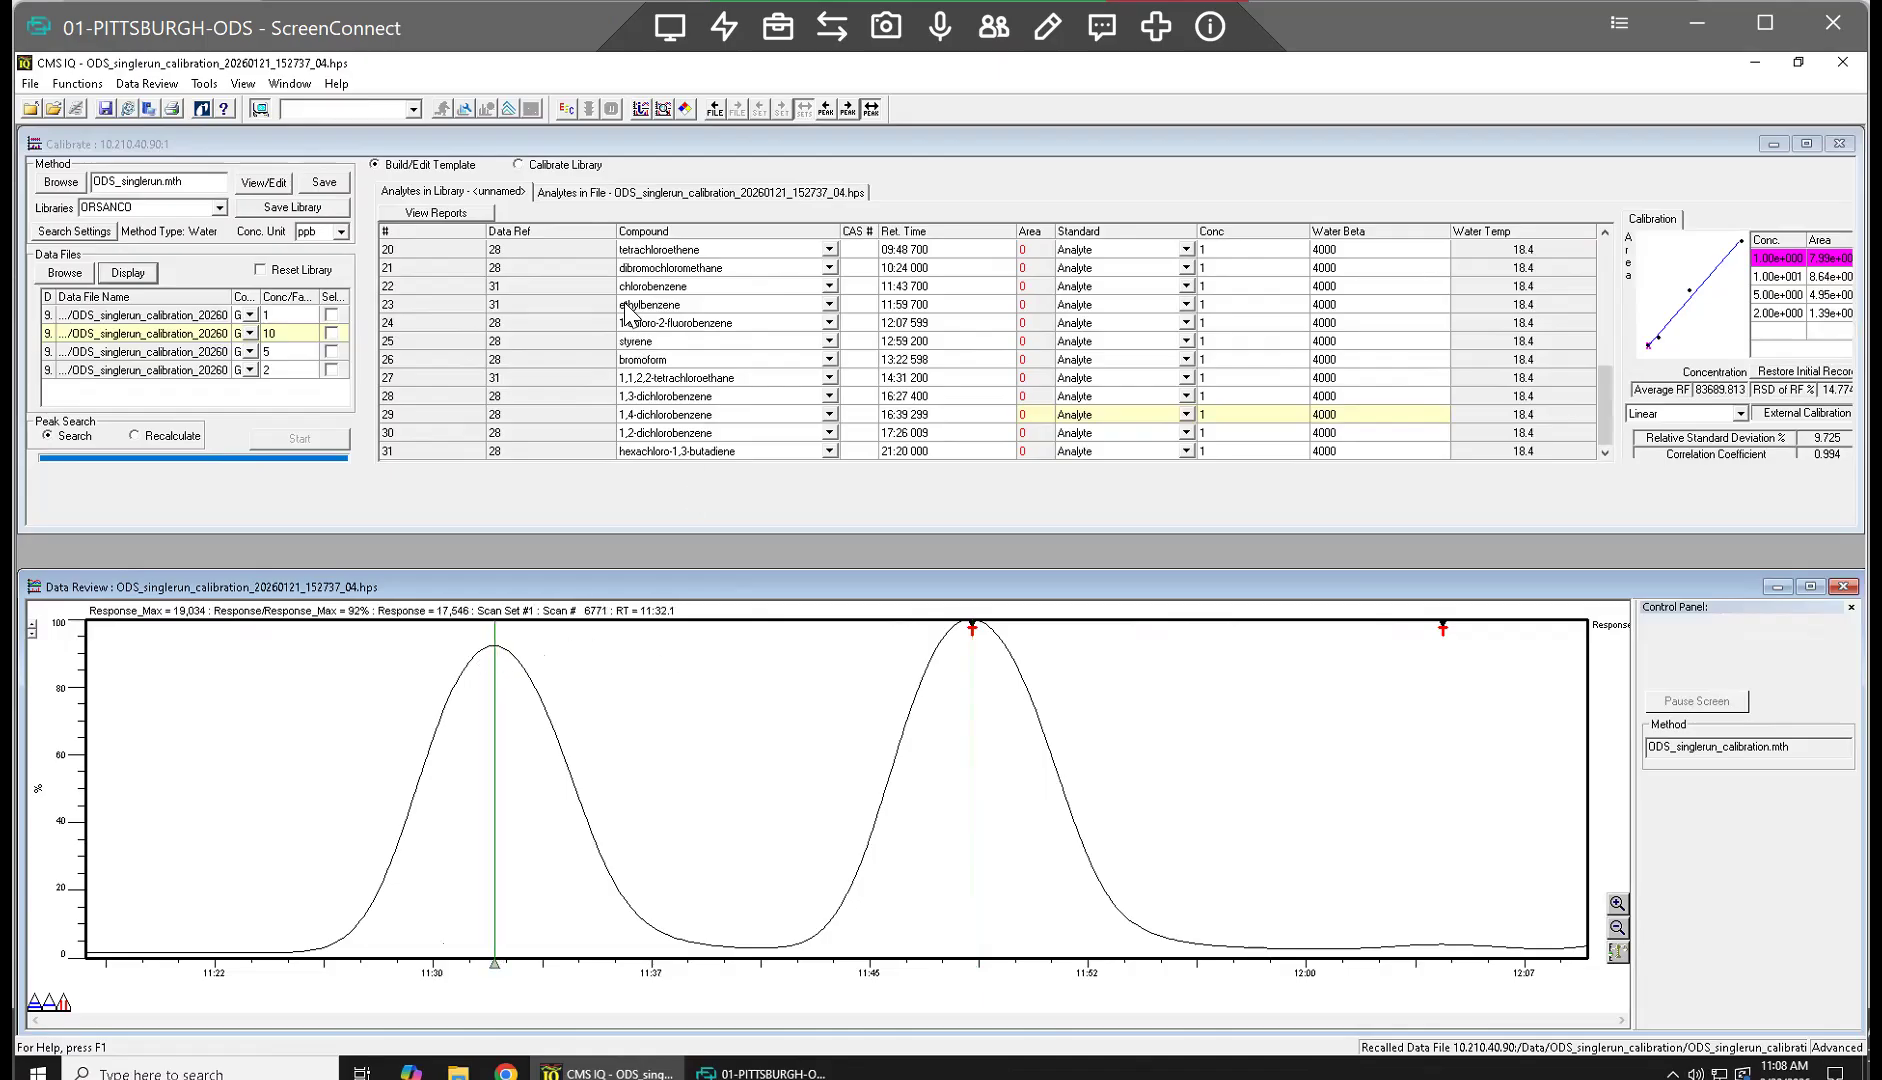
pyautogui.click(905, 288)
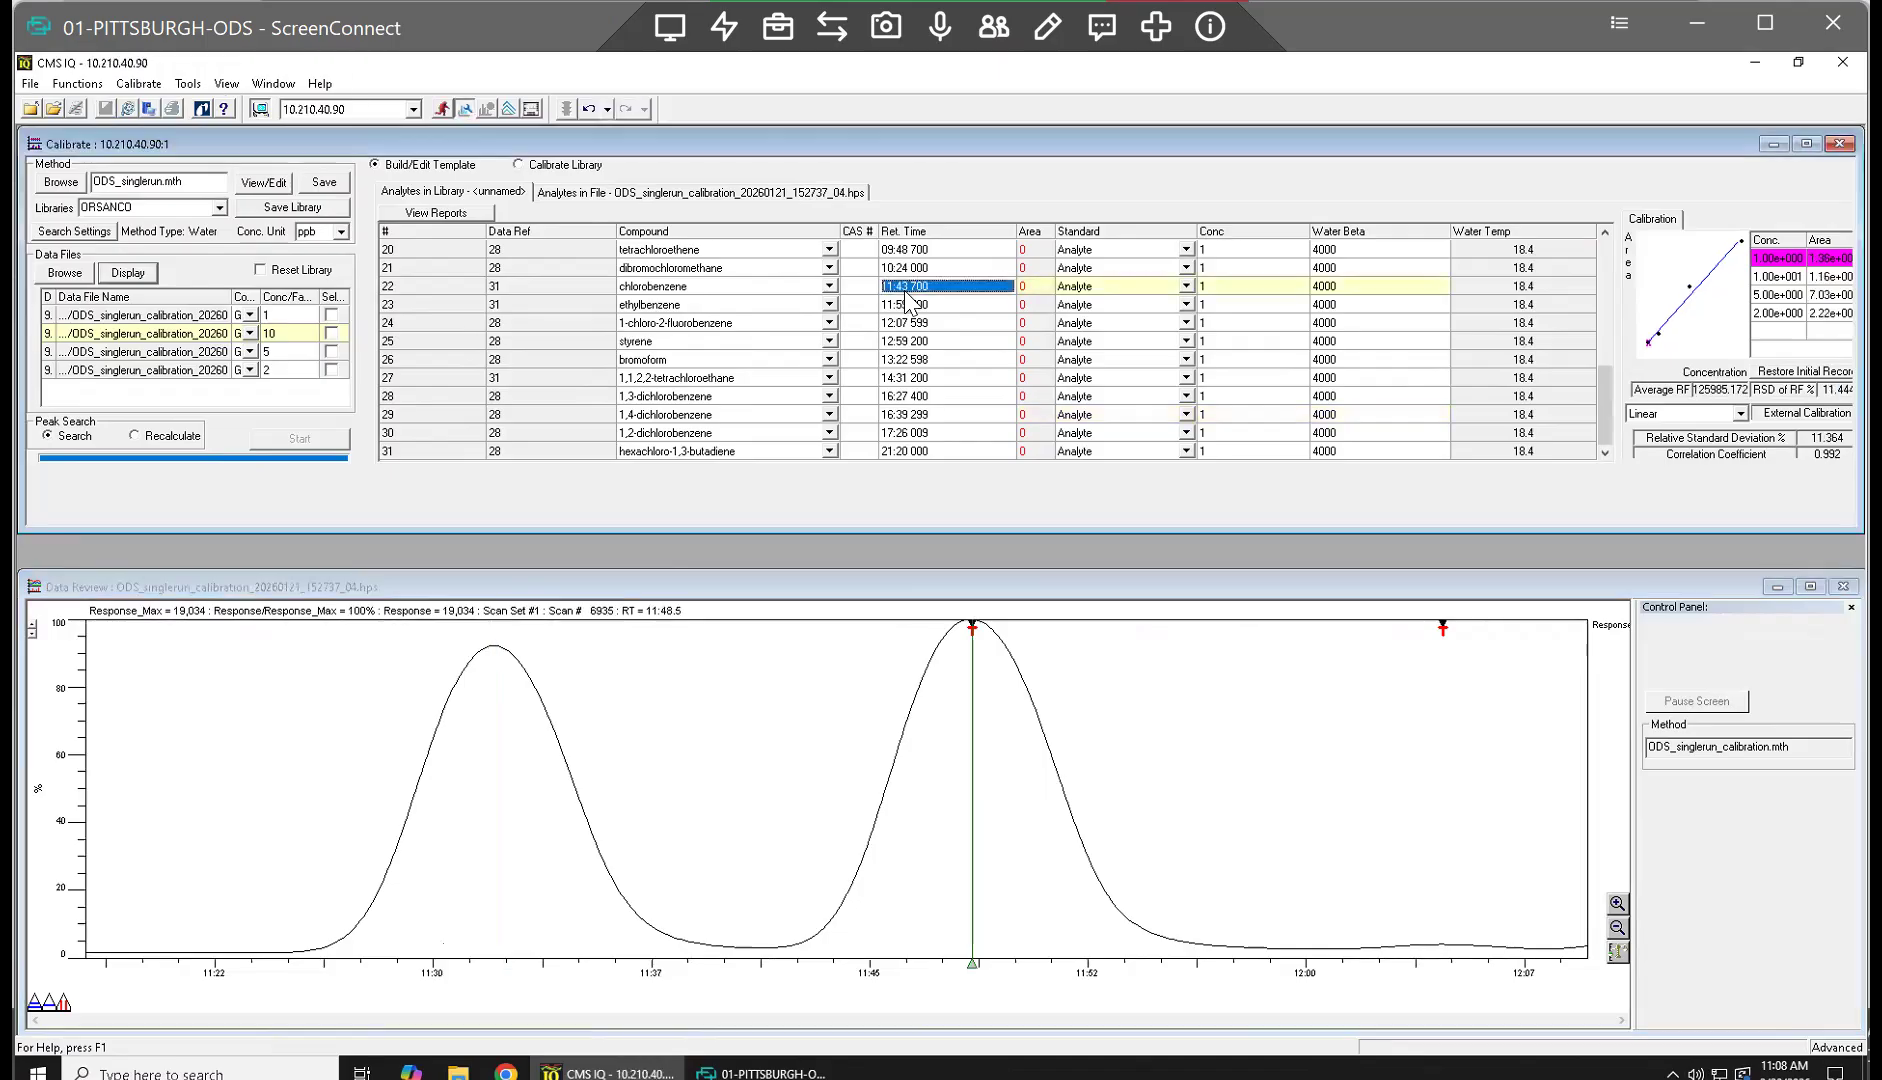
pyautogui.click(903, 291)
pyautogui.write('32')
pyautogui.press('Return')
# Step: Set ethylbenzene's retention time to 11:48 700 to match the apex of the second tall peak
pyautogui.click(978, 645)
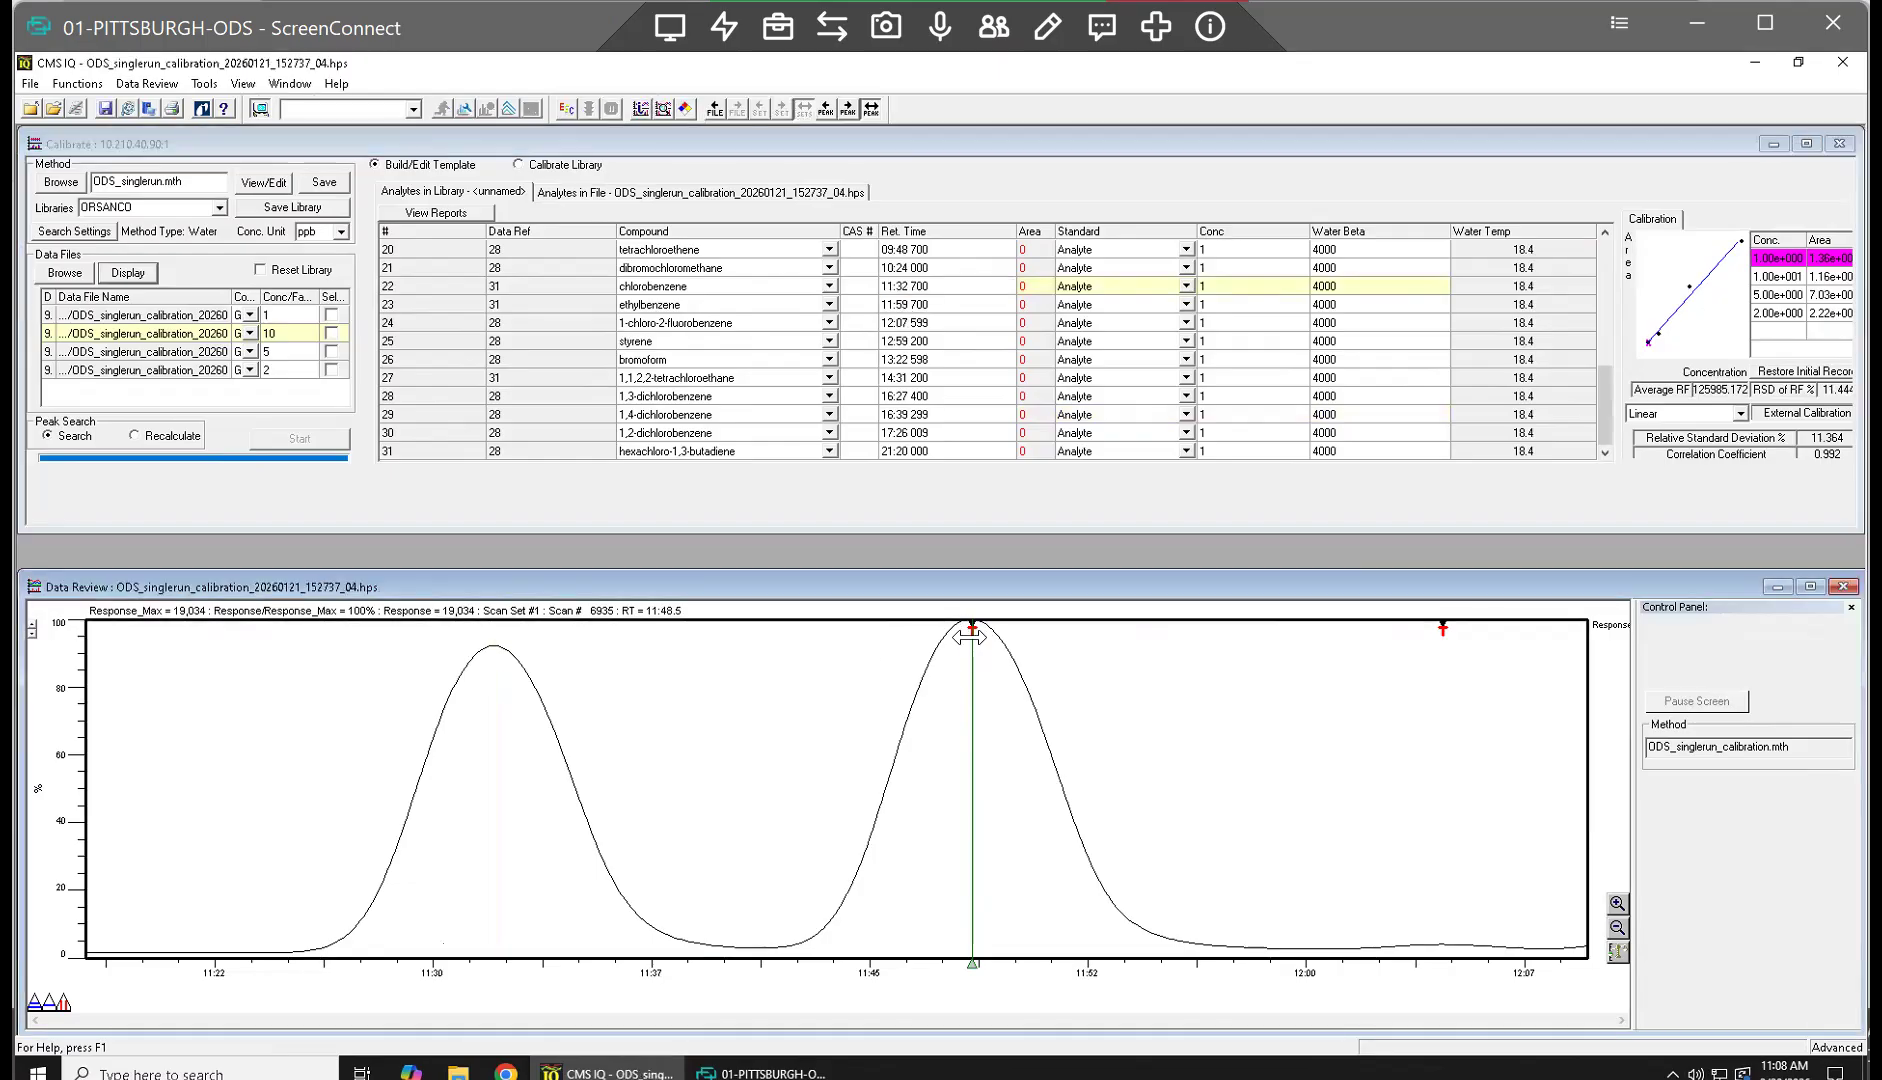
pyautogui.click(905, 305)
pyautogui.click(901, 310)
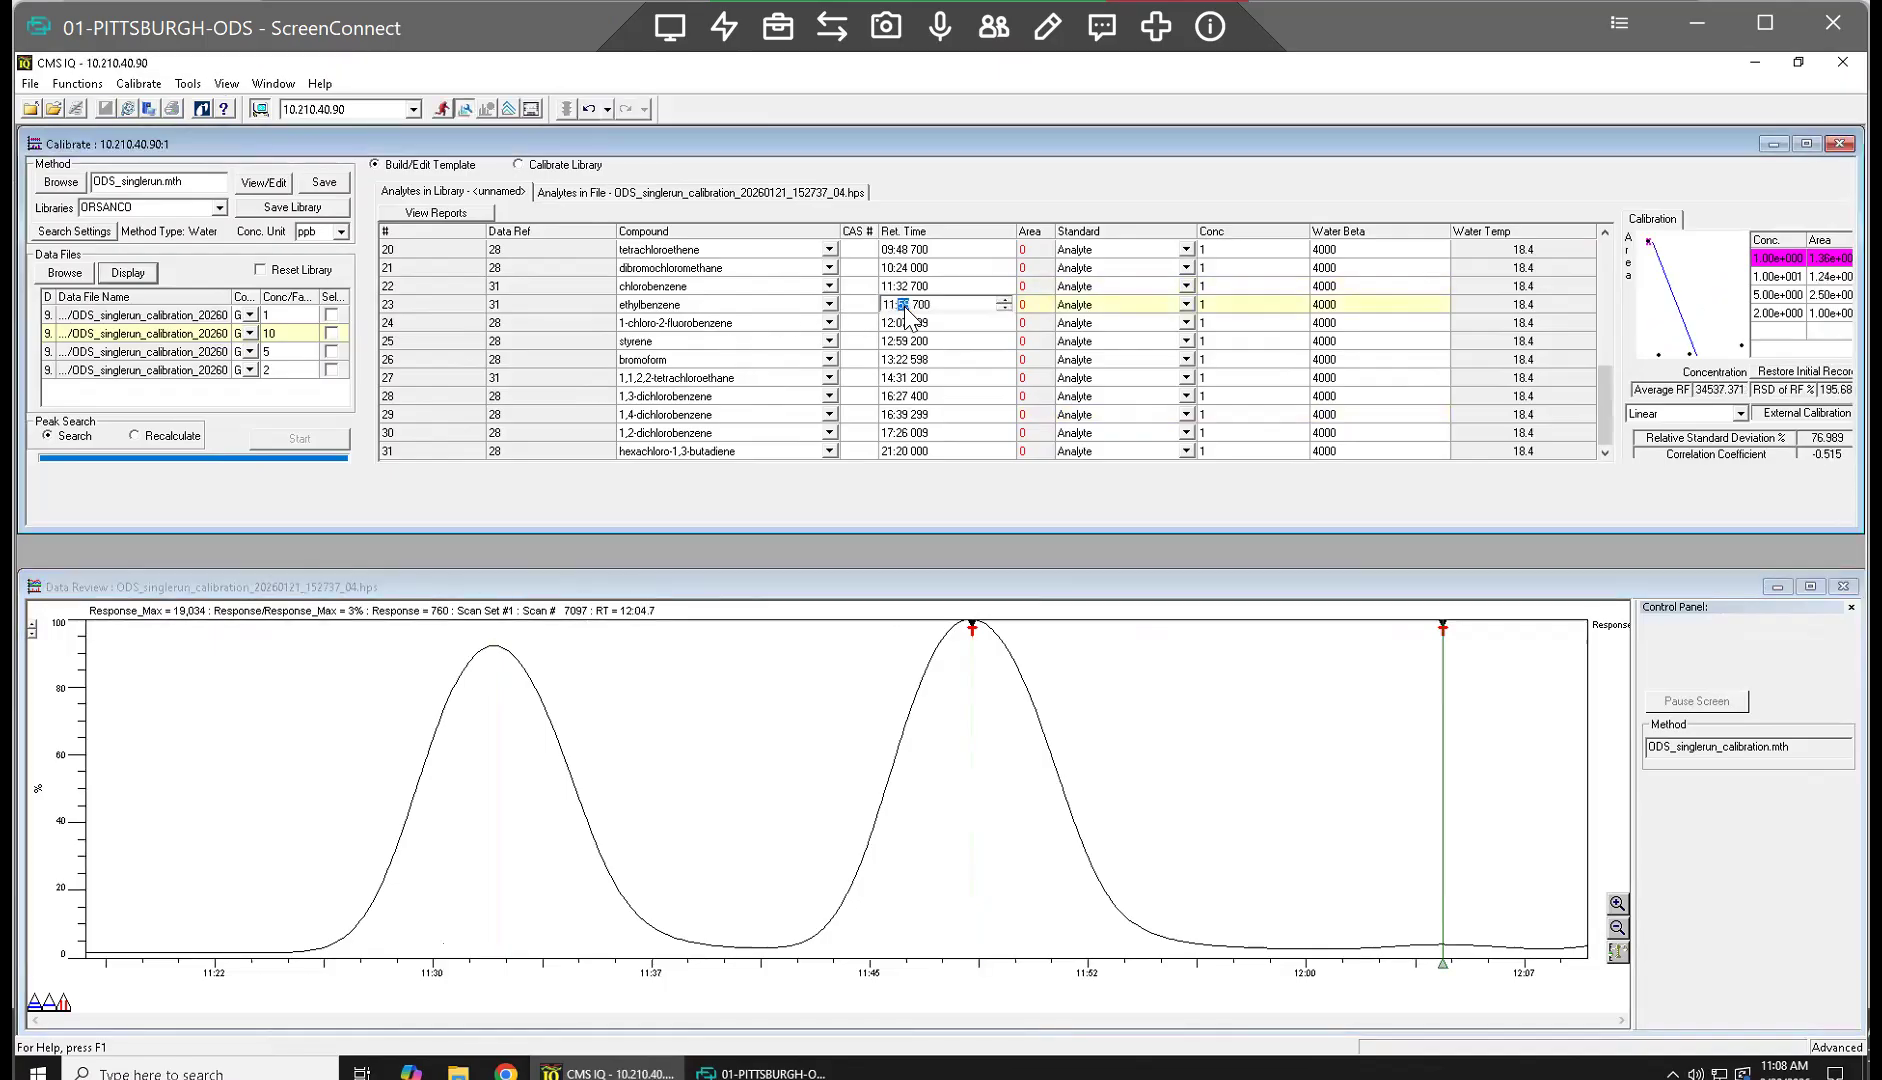
pyautogui.press('Return')
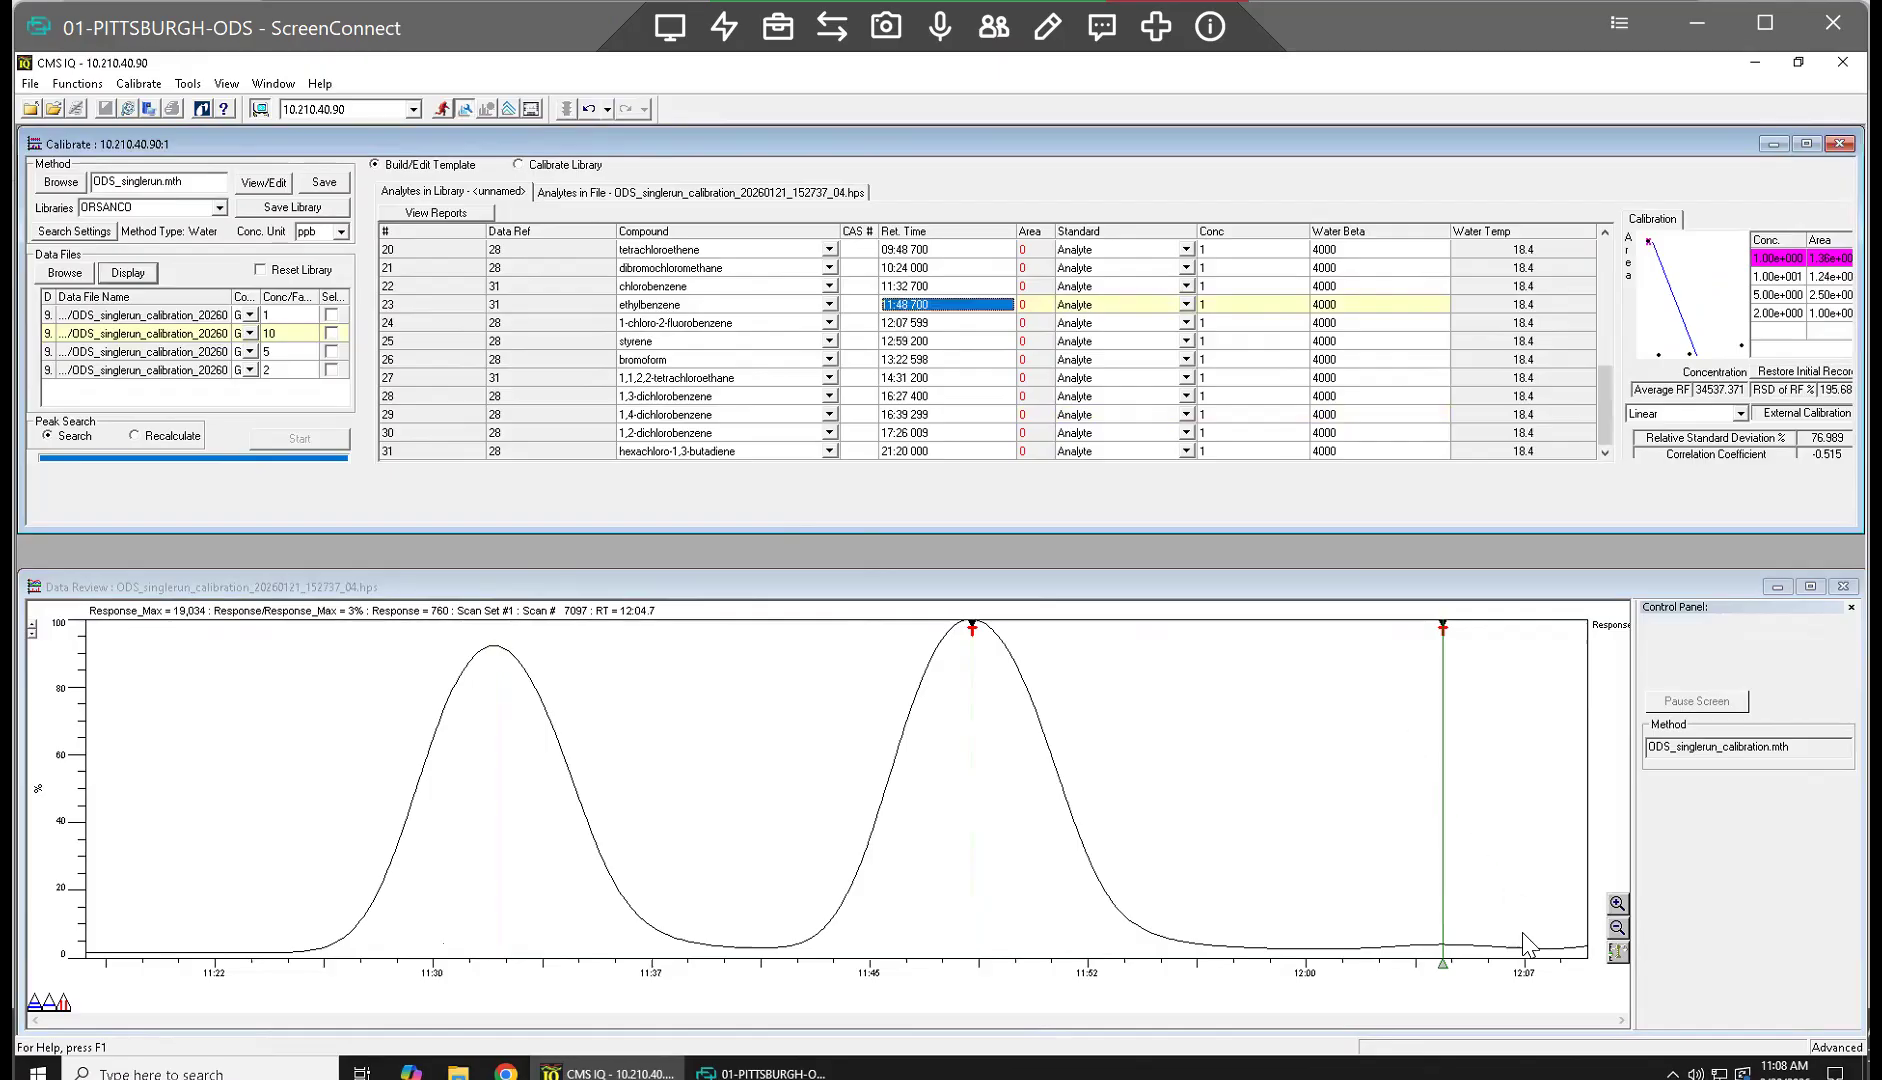
# Step: Show the full chromatogram and check the sample description in the data file information, leaving it unchanged
pyautogui.click(1384, 825)
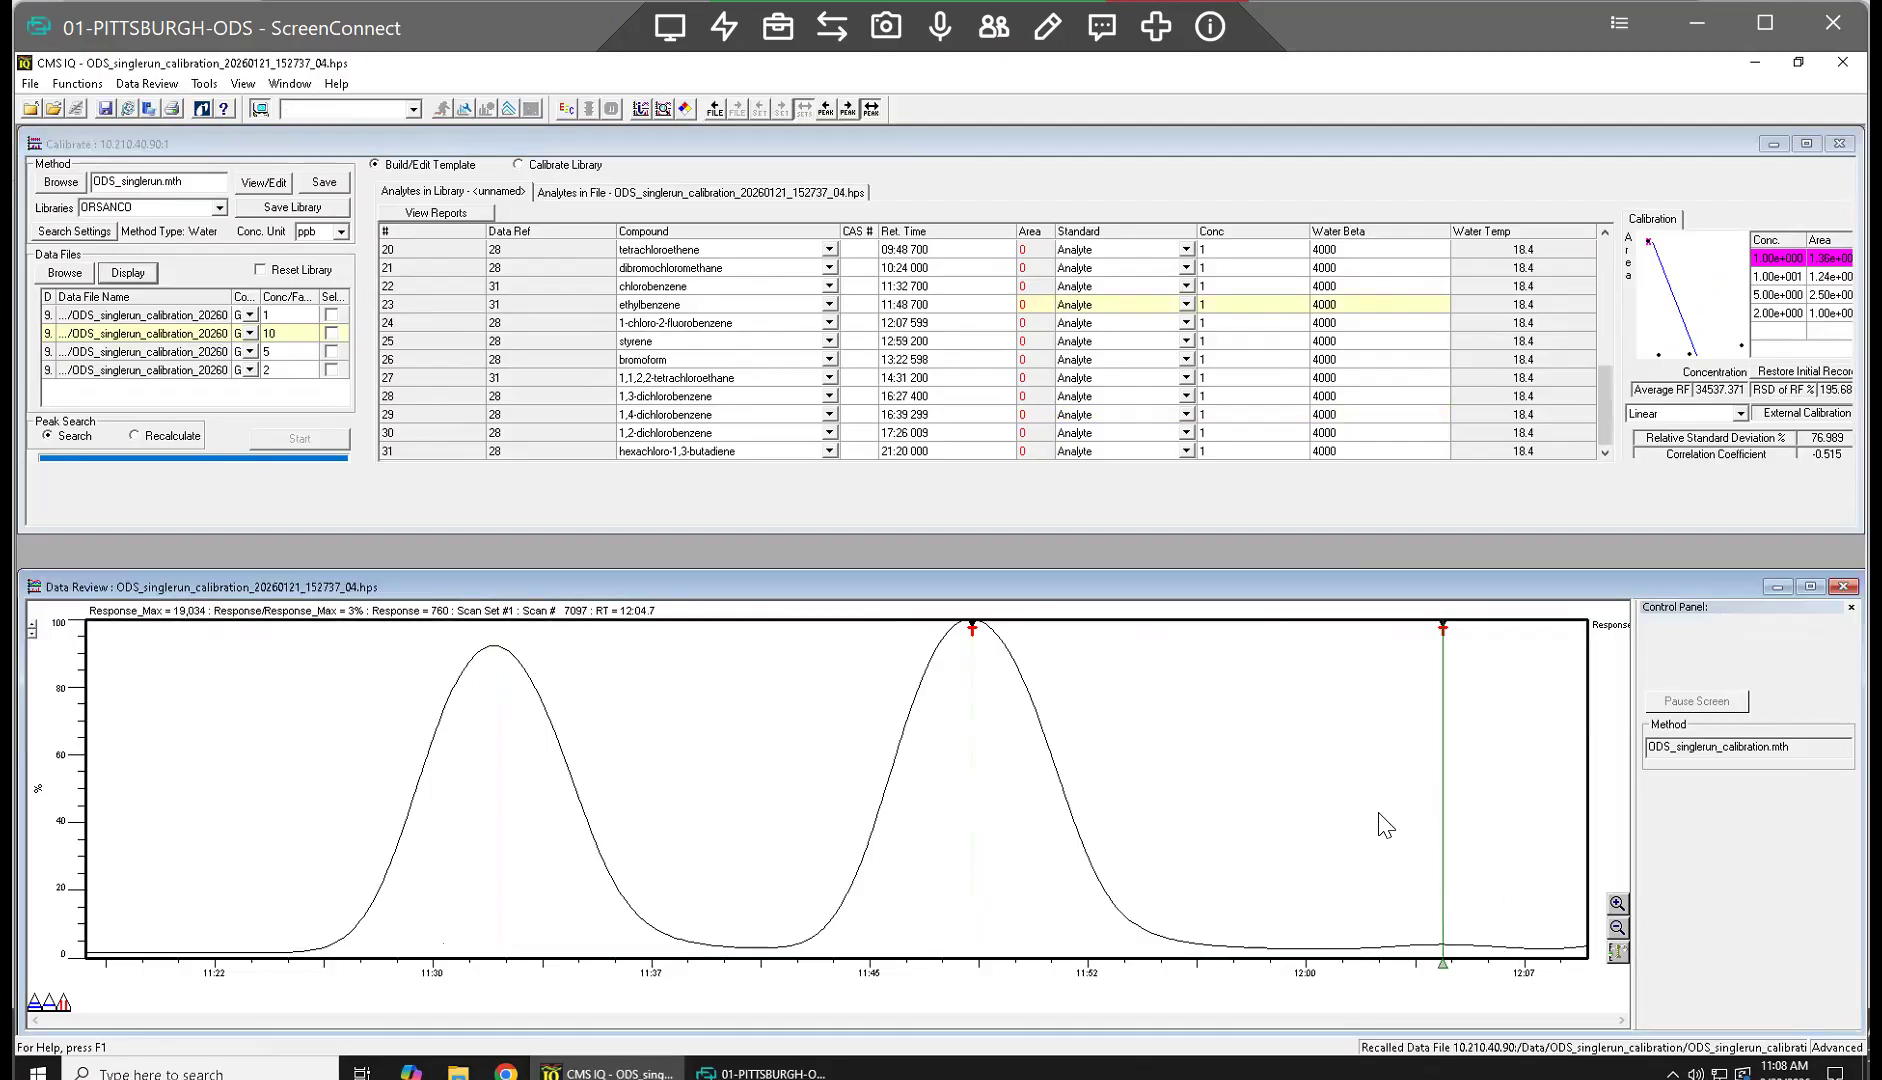
pyautogui.rightClick(1384, 825)
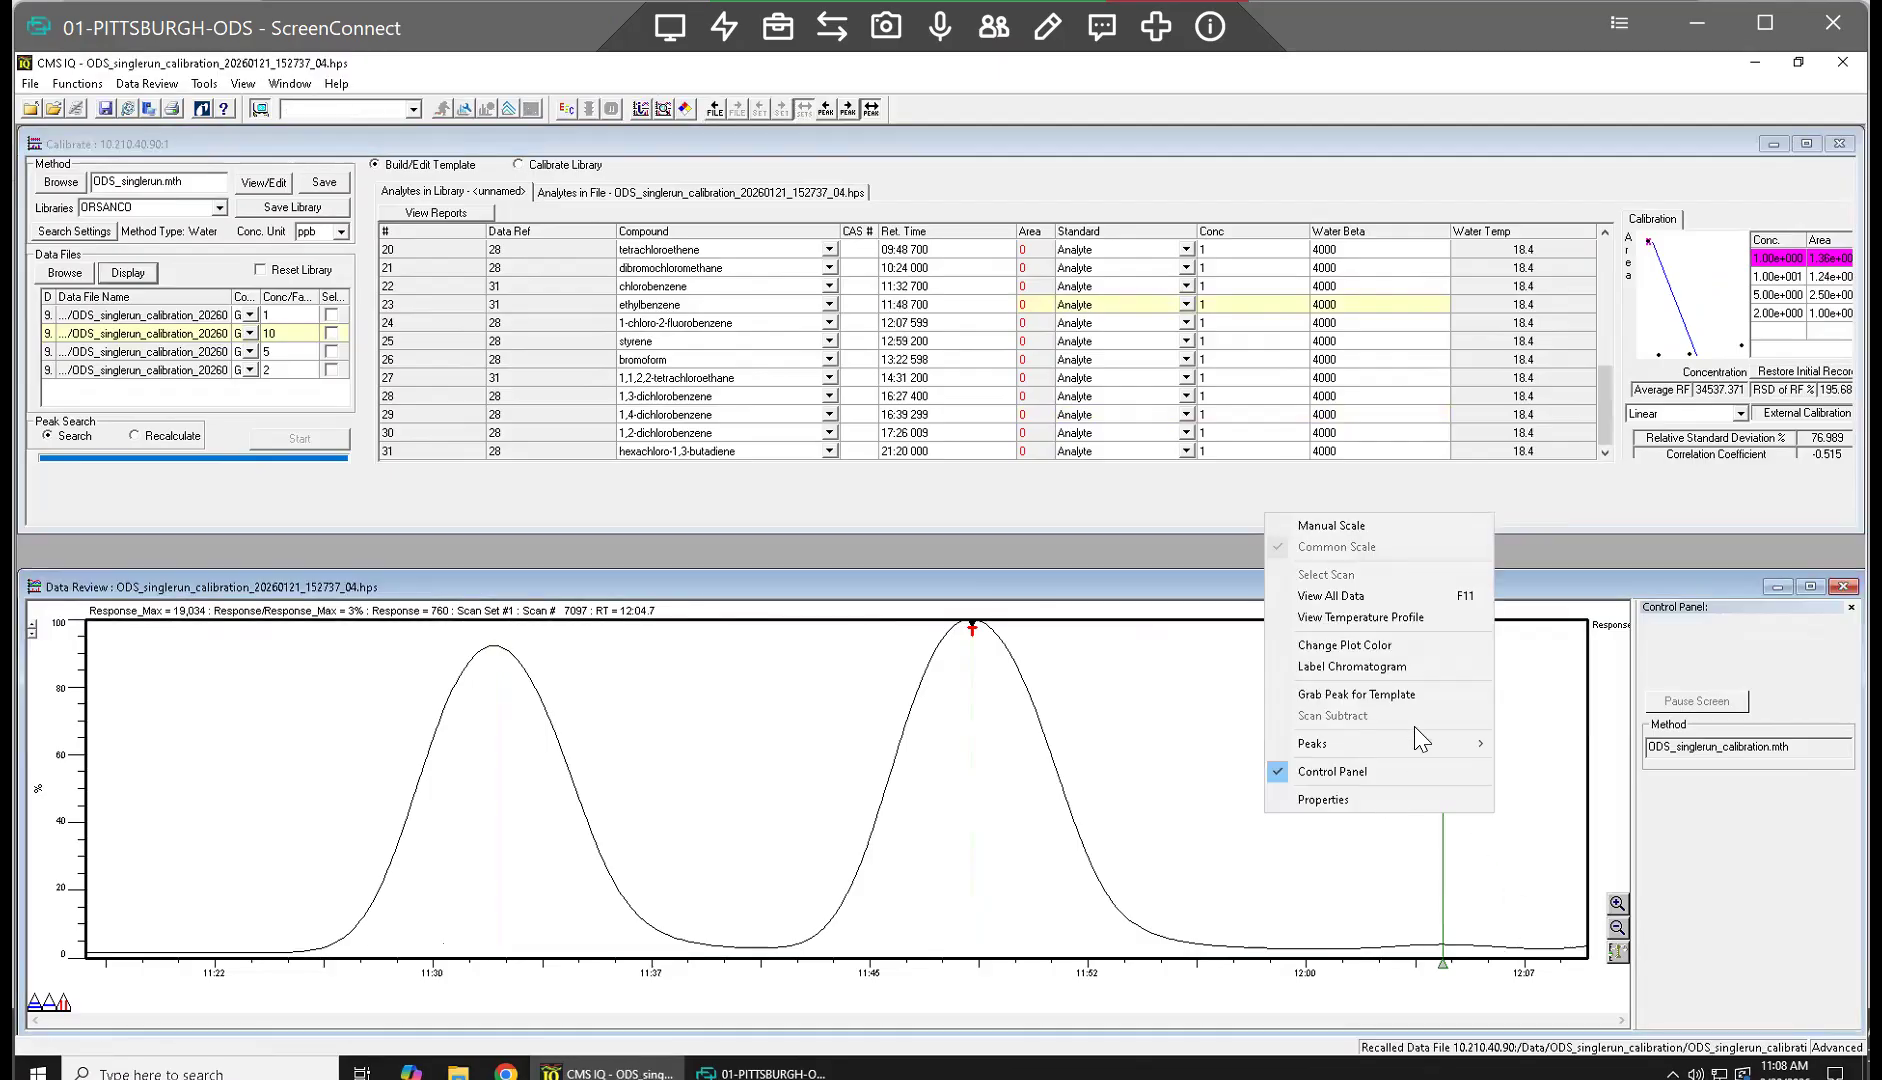
pyautogui.click(1360, 594)
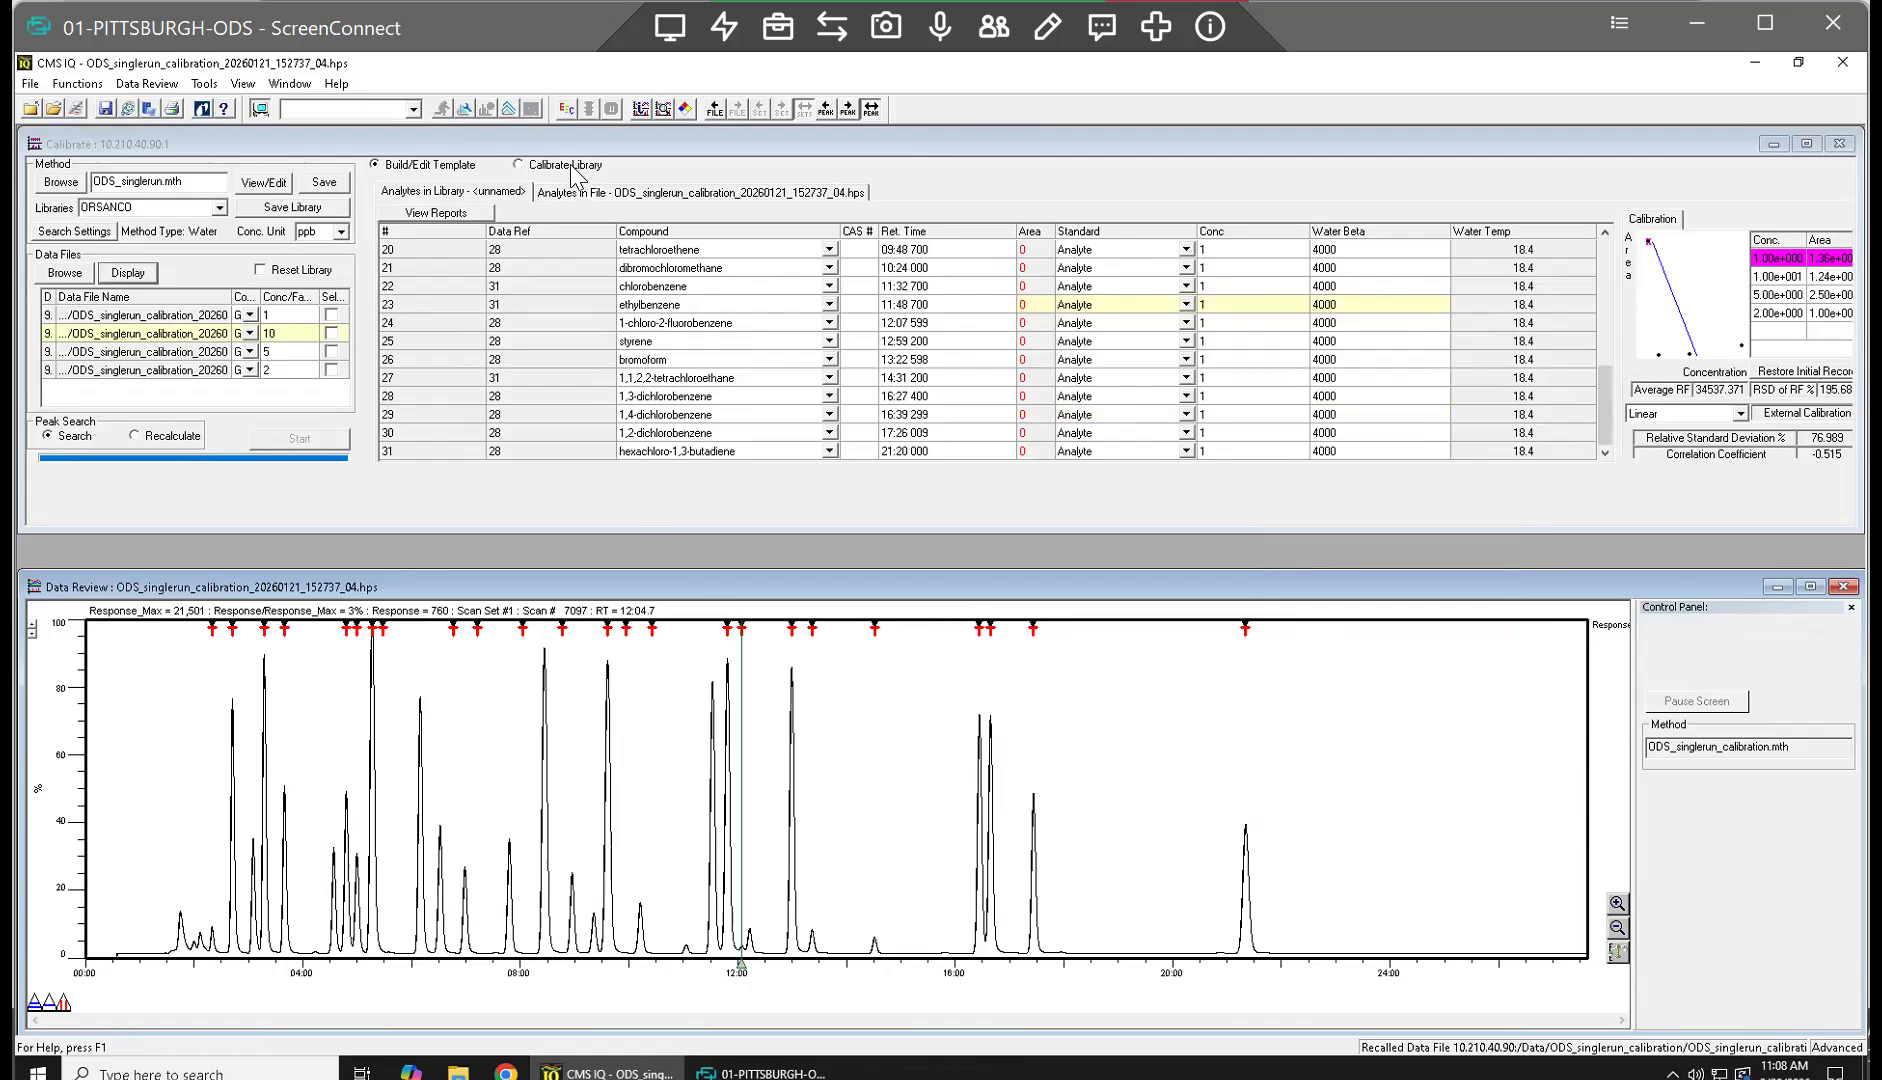
pyautogui.click(640, 108)
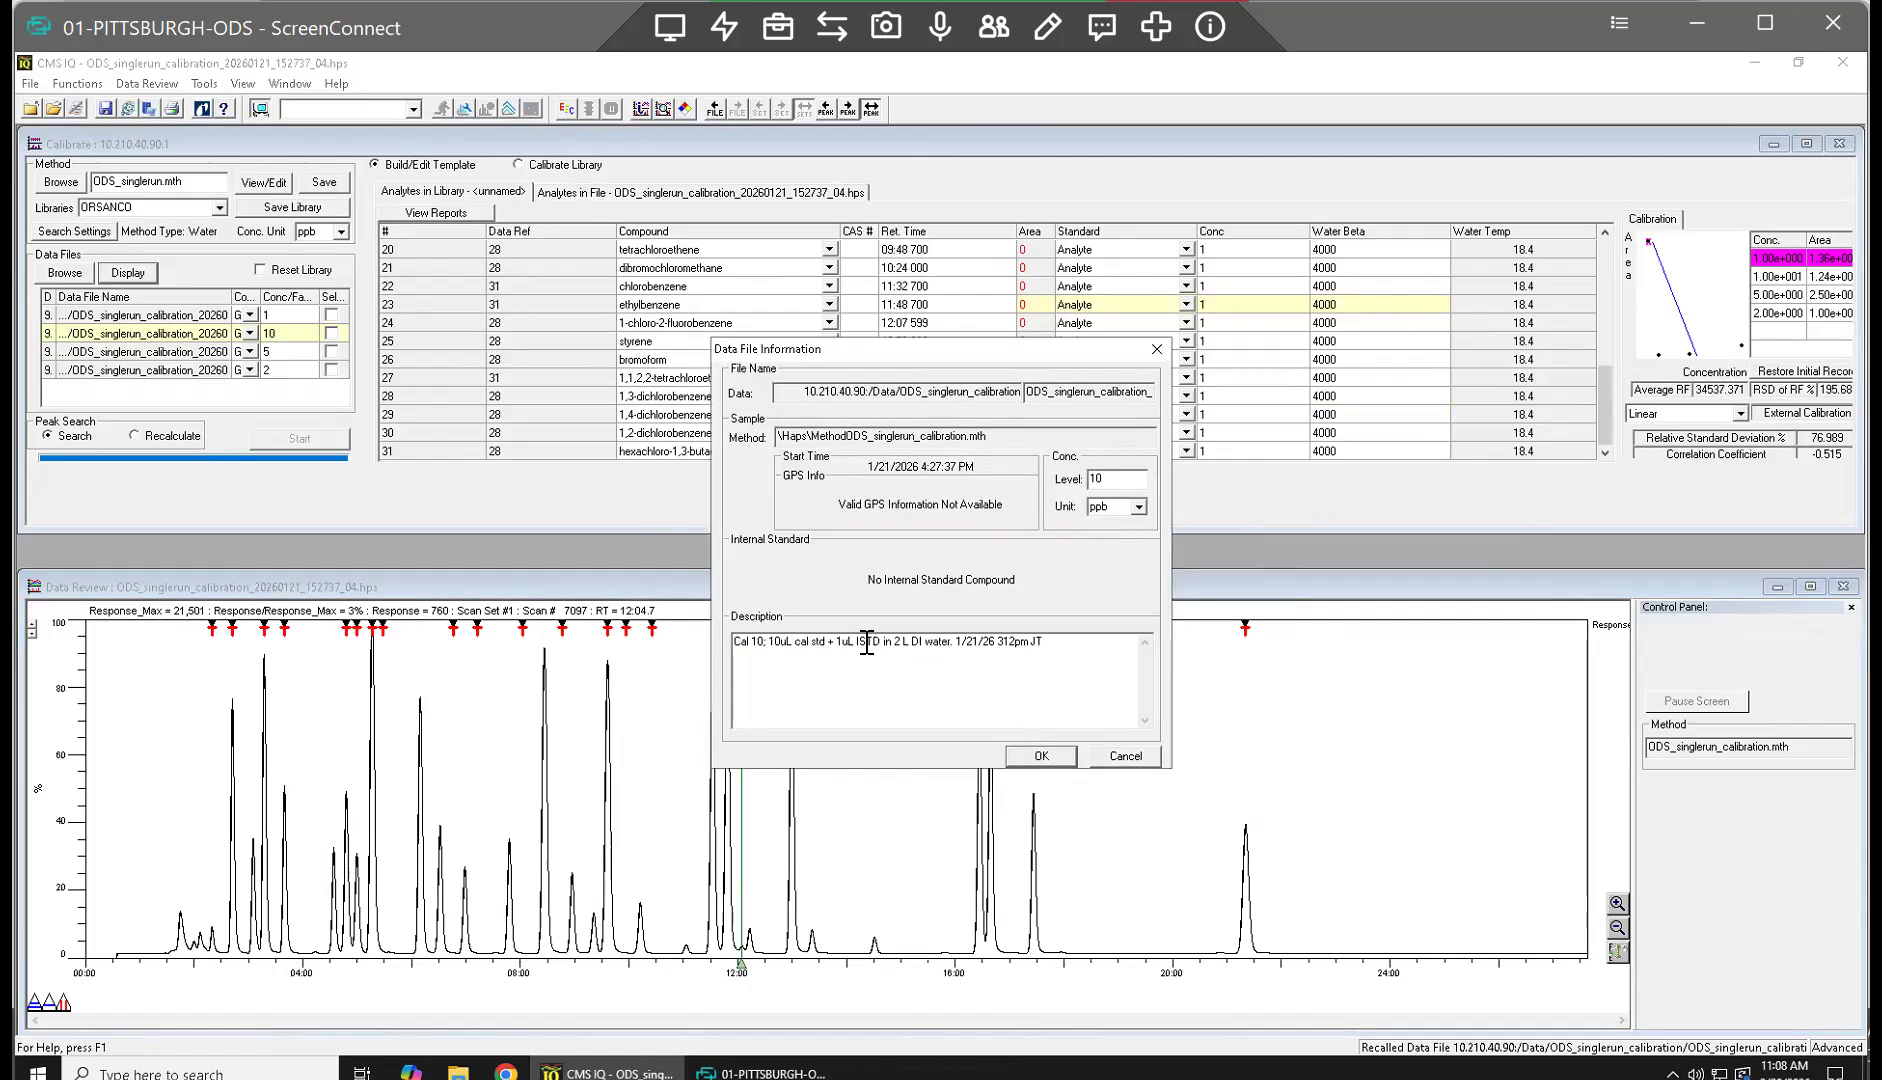
pyautogui.click(1125, 755)
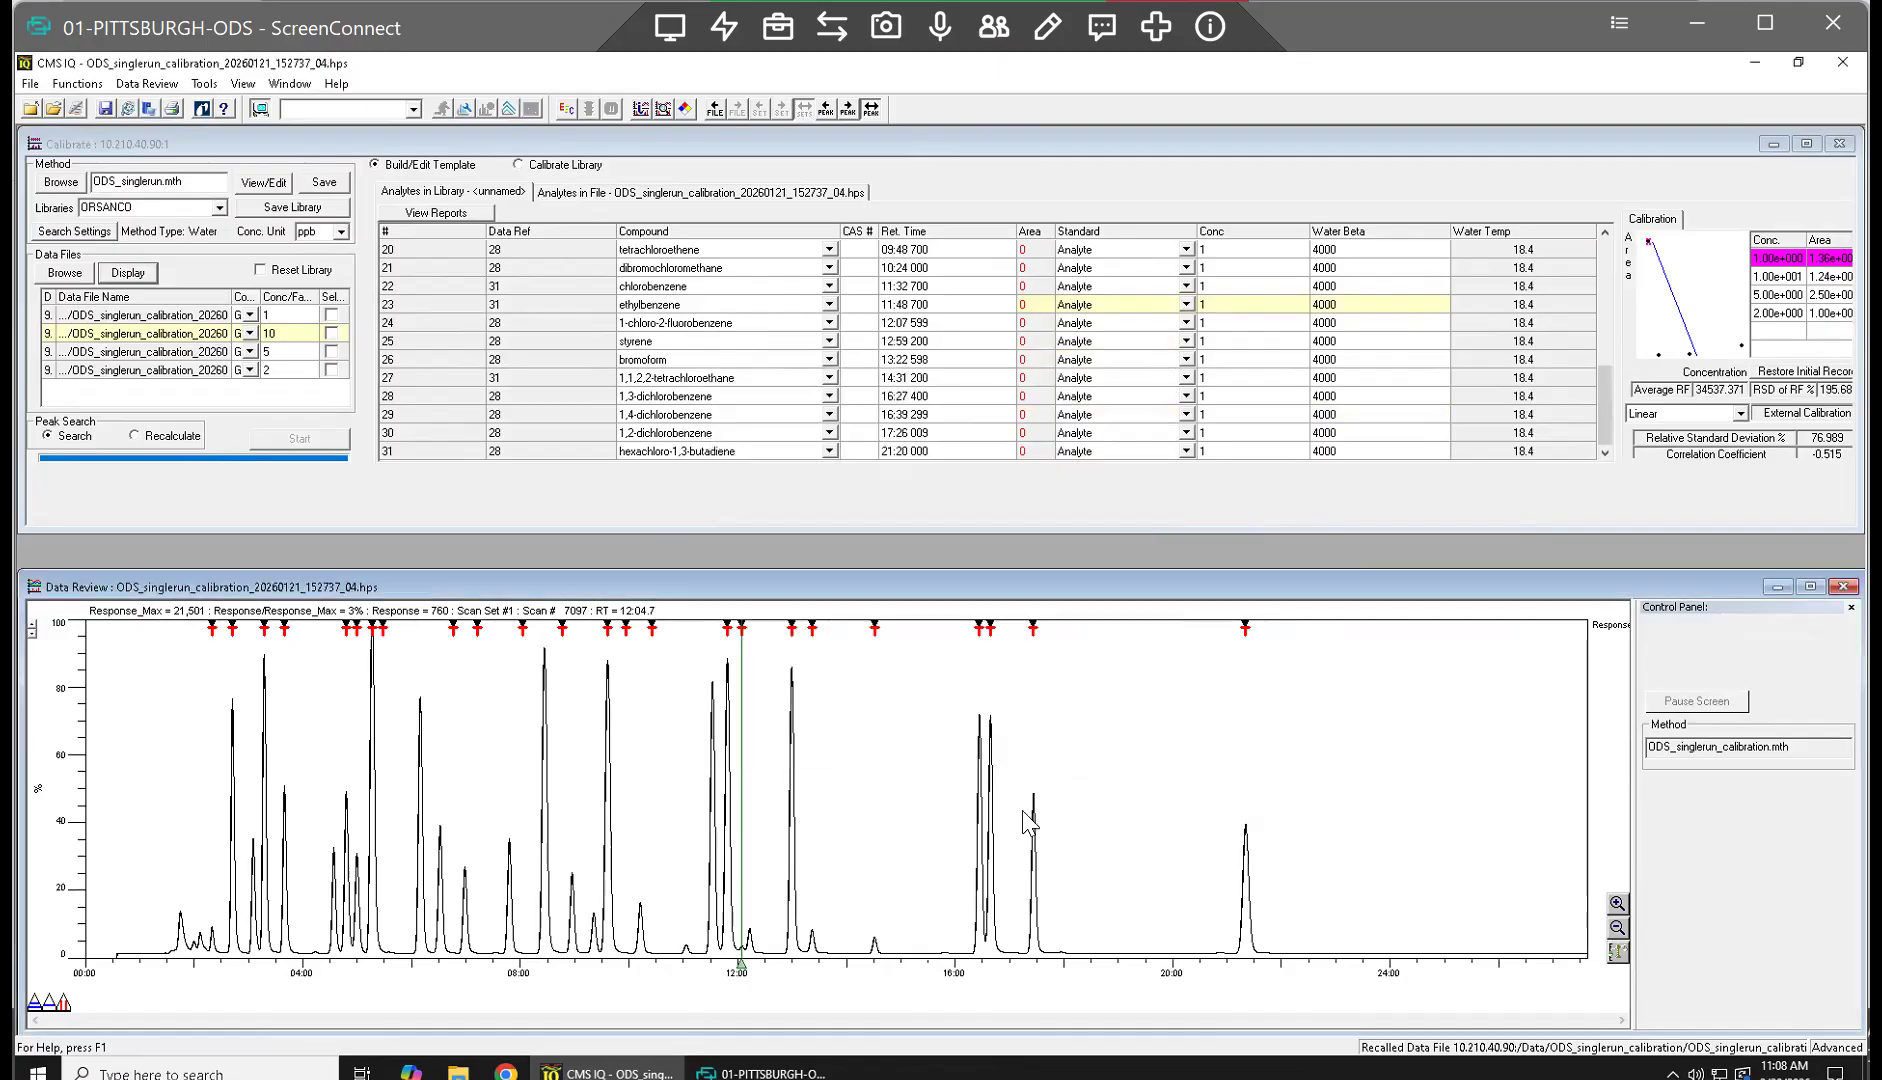
# Step: Locate the small peak after 12:00 and set 1-chloro-2-fluorobenzene's retention time to 12:13 599
pyautogui.moveTo(666, 808); pyautogui.dragTo(797, 848)
pyautogui.click(765, 838)
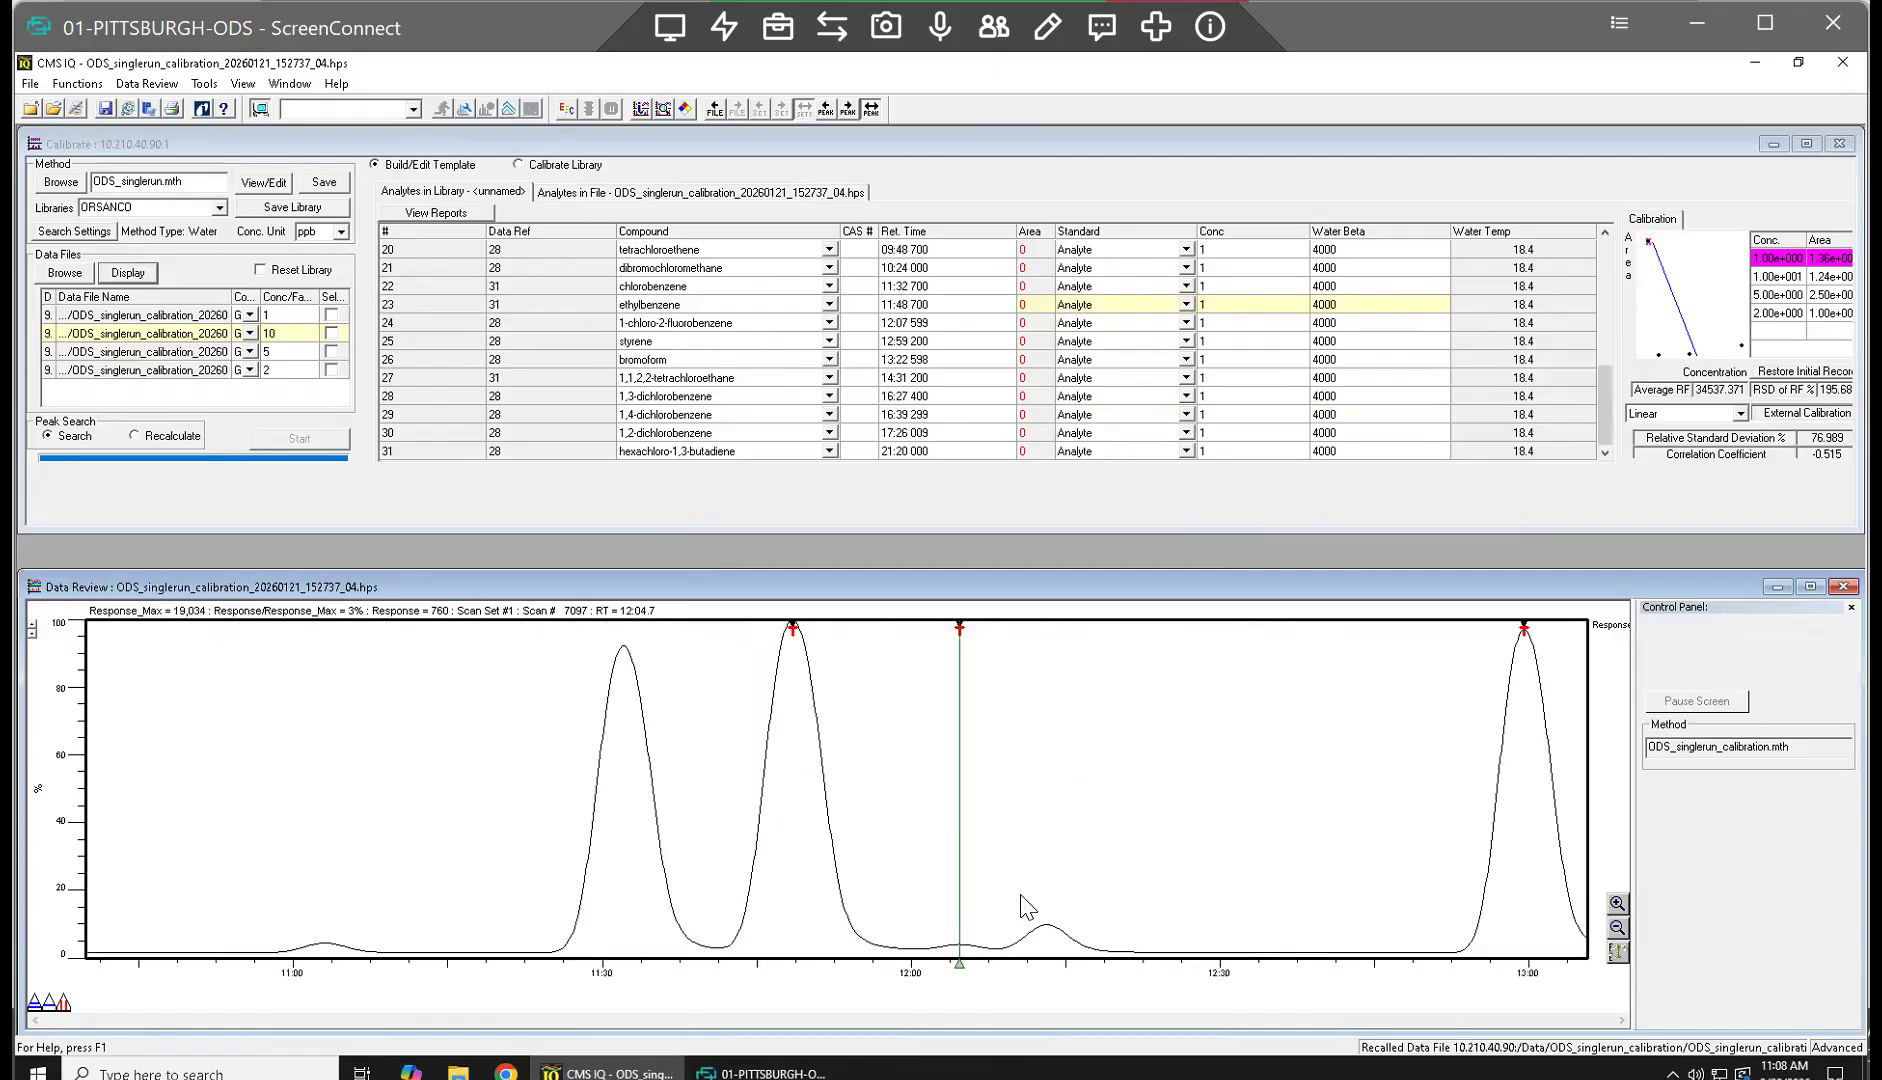
pyautogui.click(1049, 931)
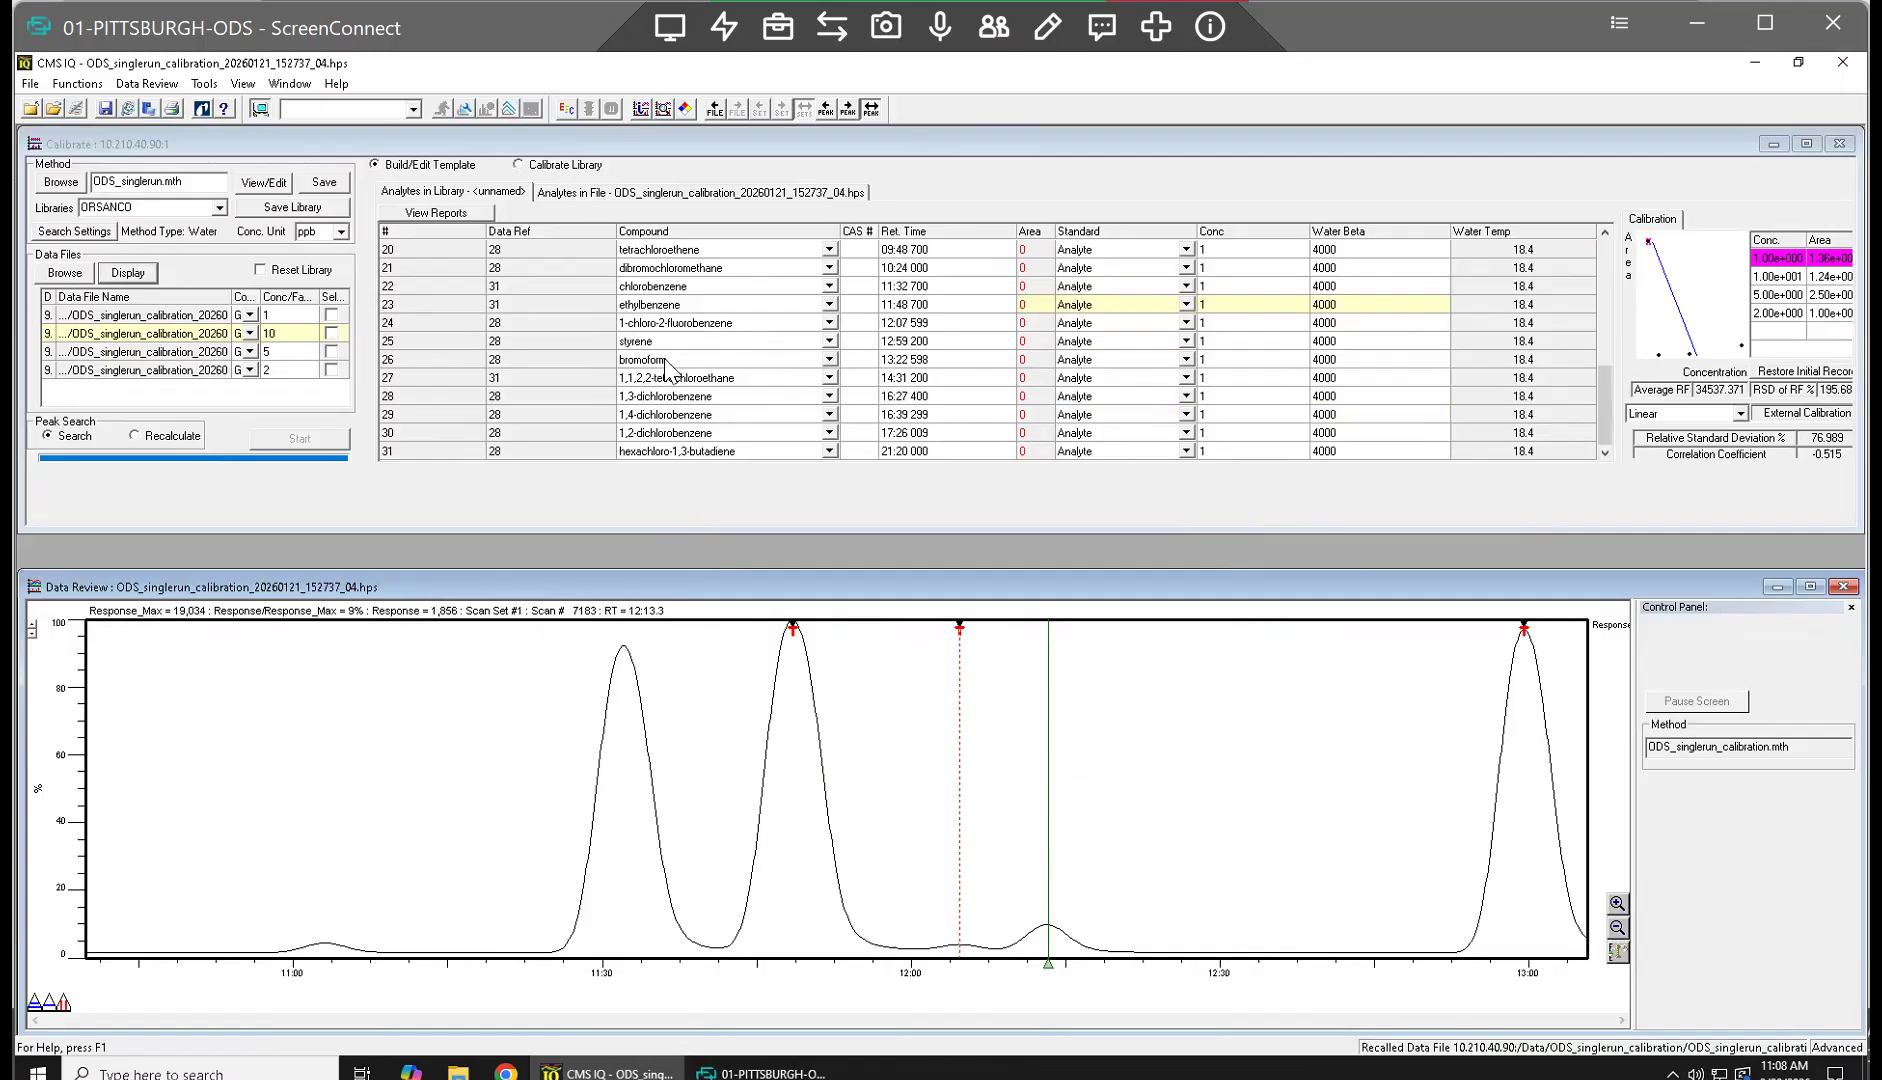
pyautogui.click(901, 327)
pyautogui.click(902, 329)
pyautogui.click(902, 322)
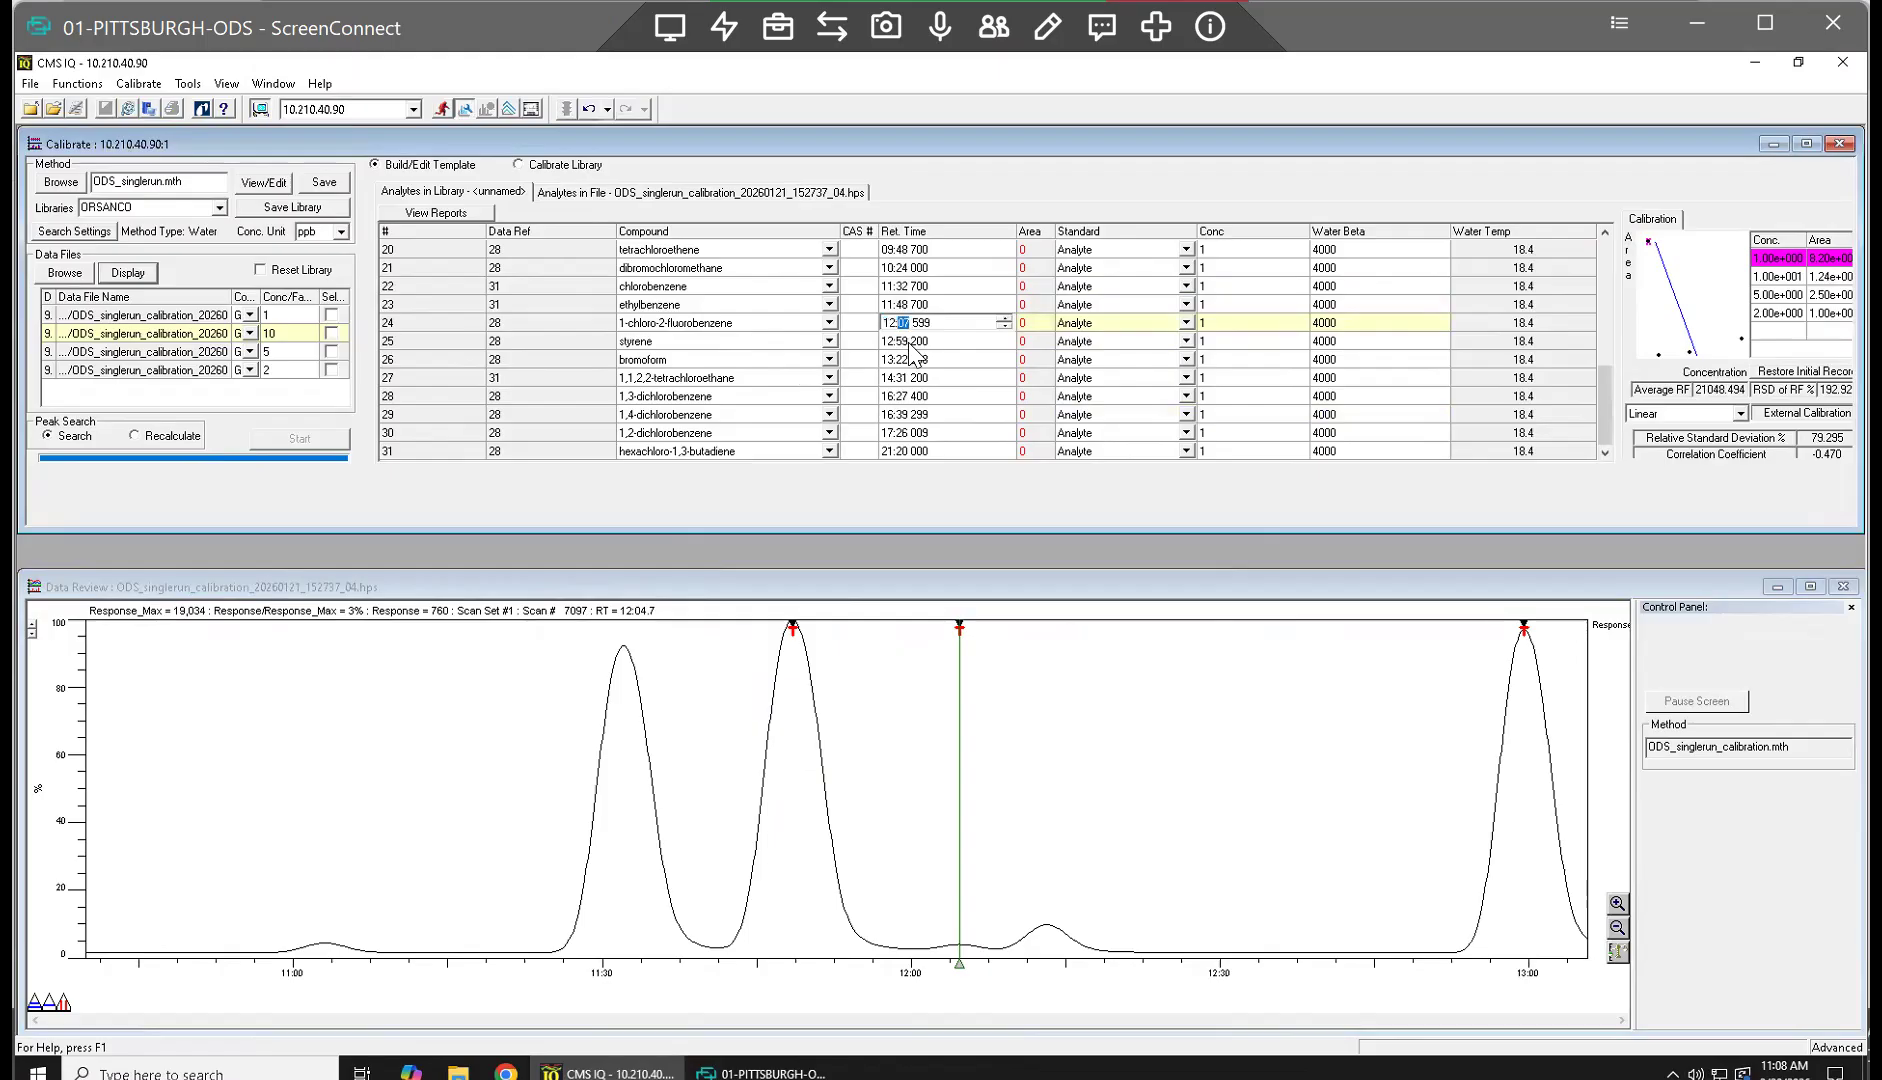
pyautogui.press('Return')
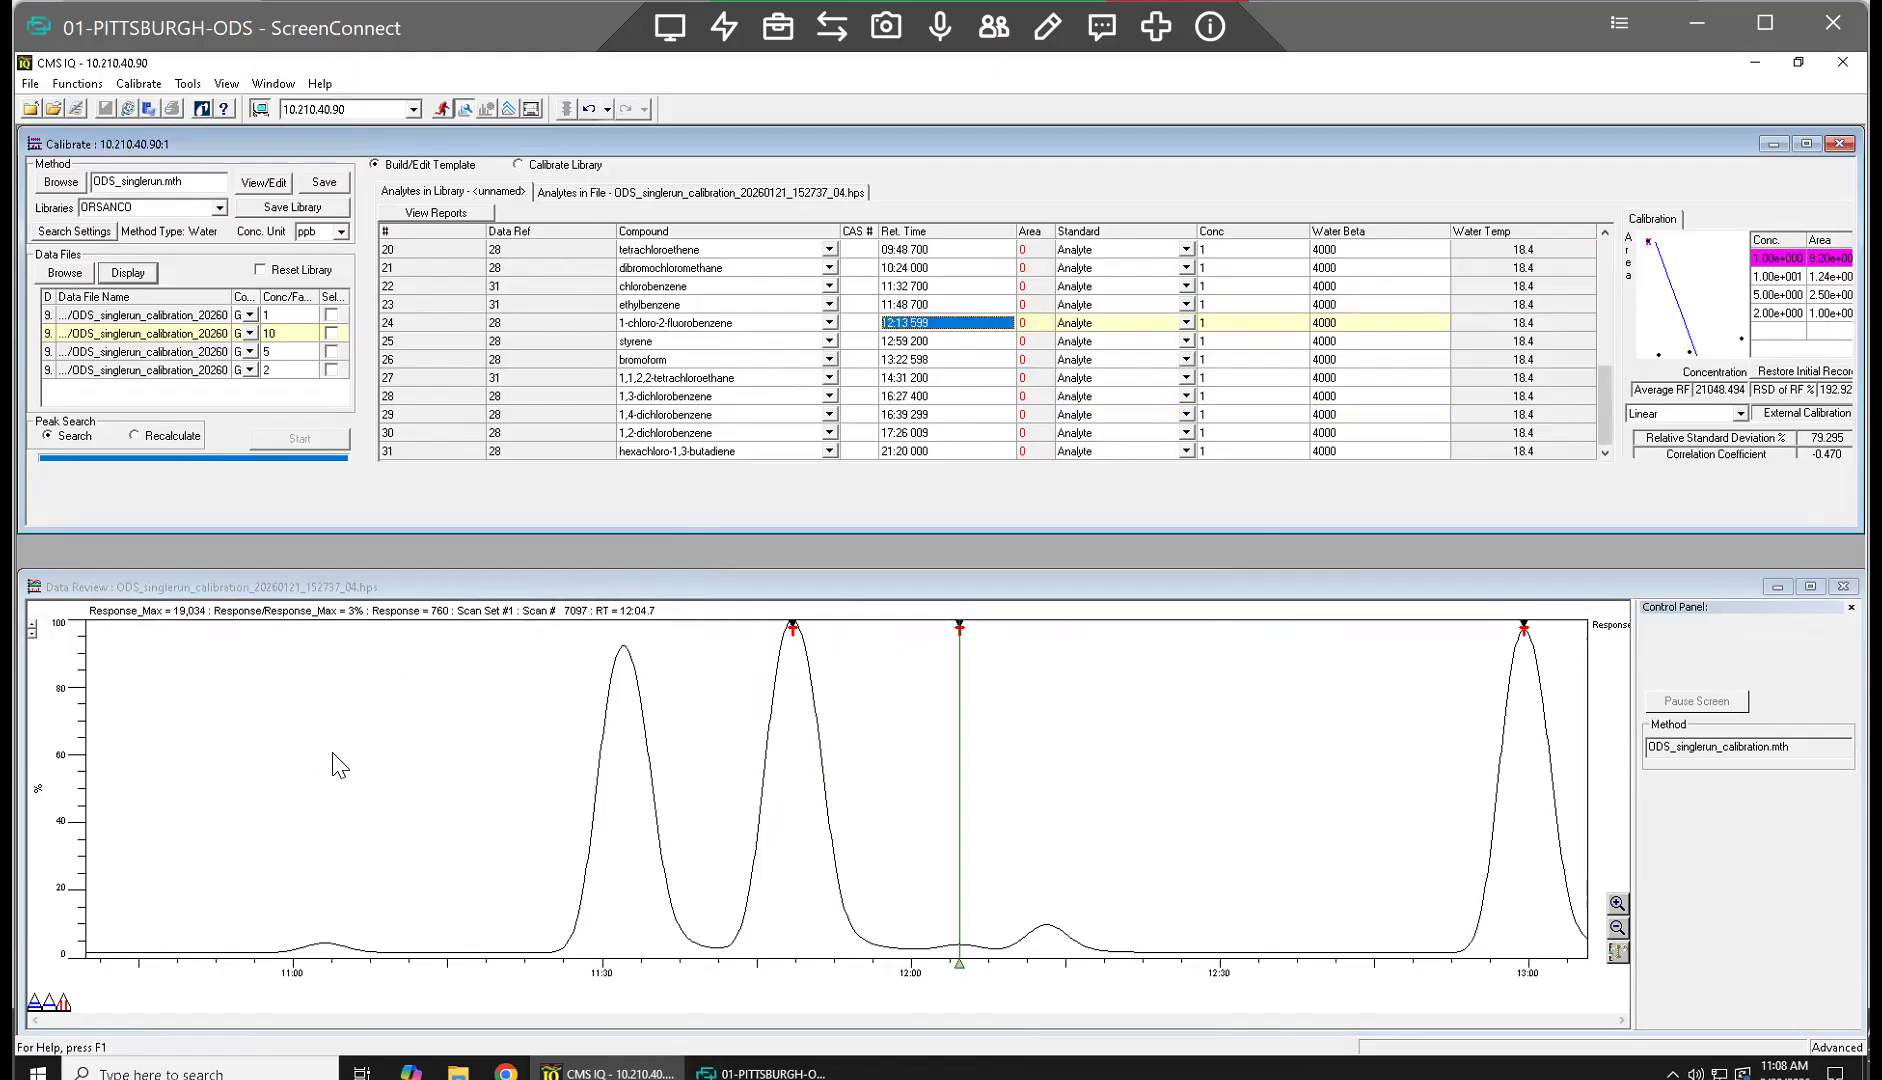
# Step: Find the apex of the small peak just after 10:00 and set dibromochloromethane's retention time to 10:12 000
pyautogui.click(338, 766)
pyautogui.rightClick(338, 766)
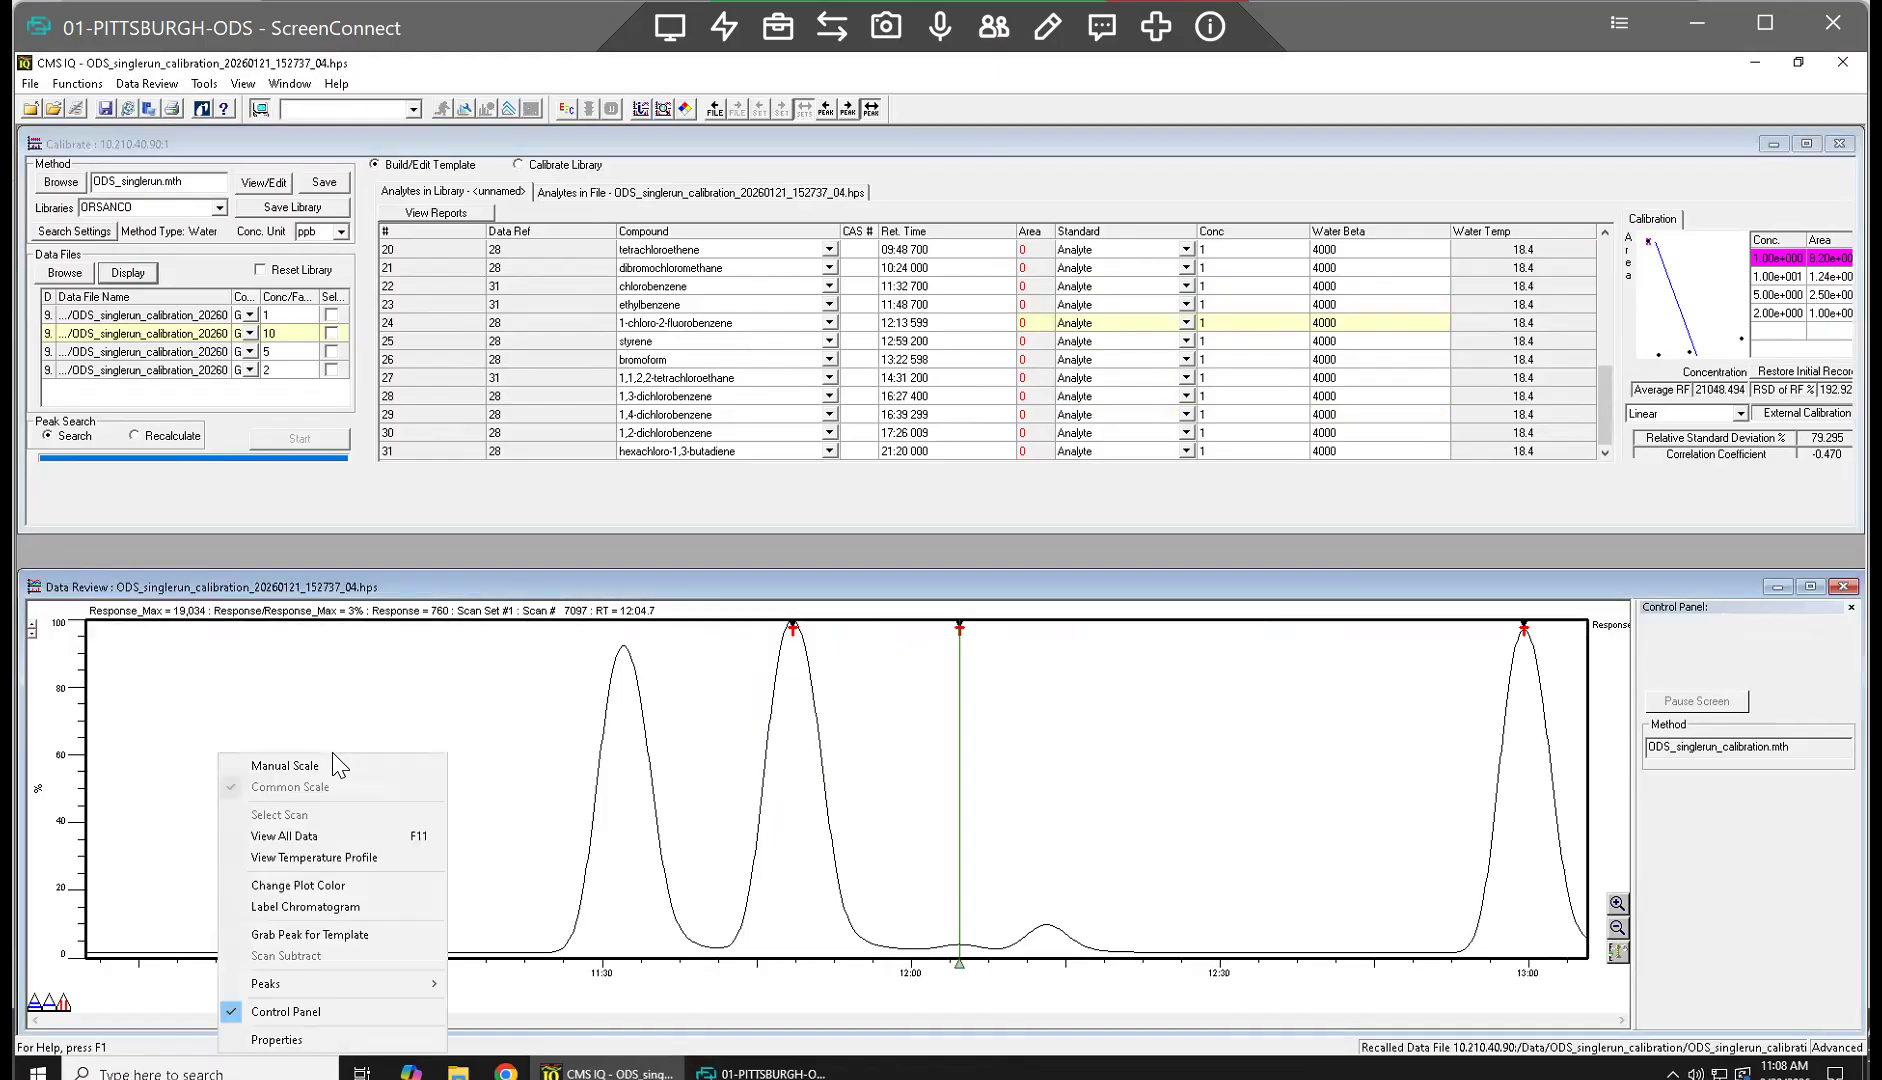
pyautogui.click(294, 842)
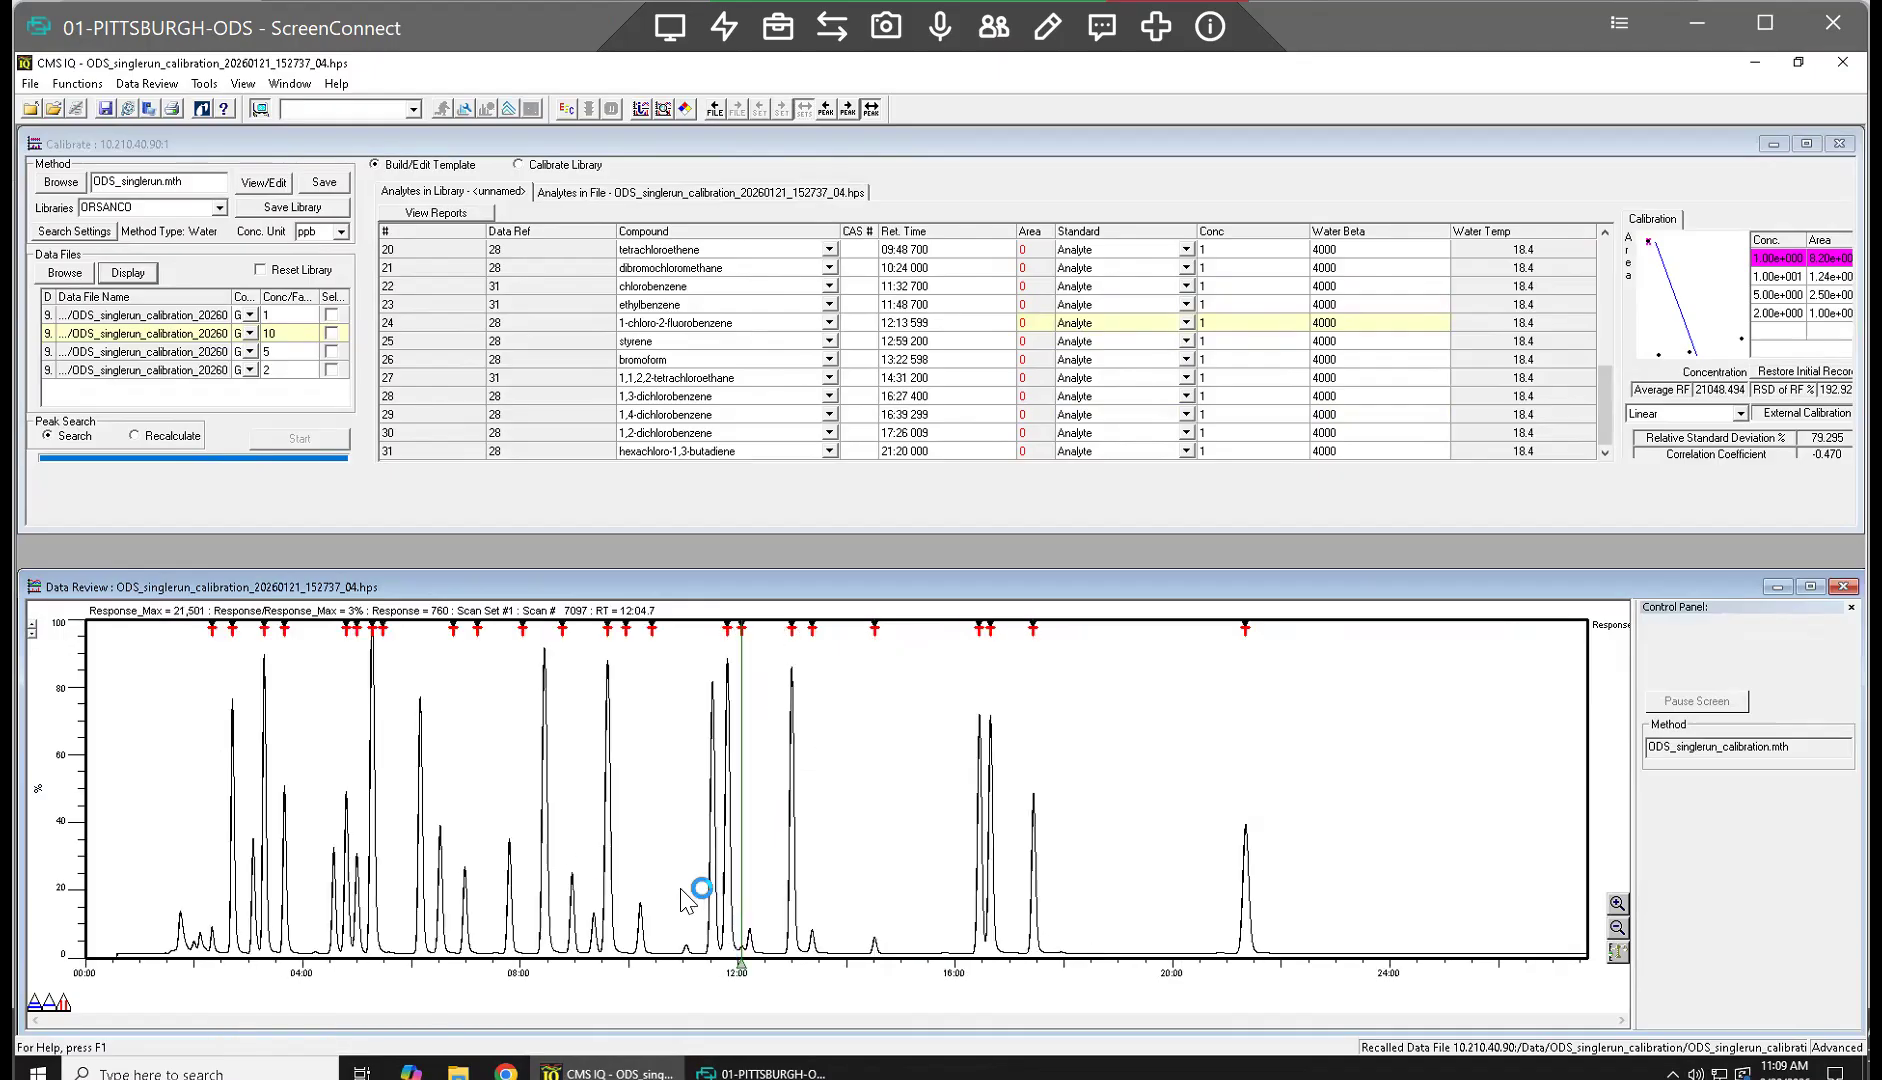
pyautogui.moveTo(668, 887); pyautogui.dragTo(487, 880)
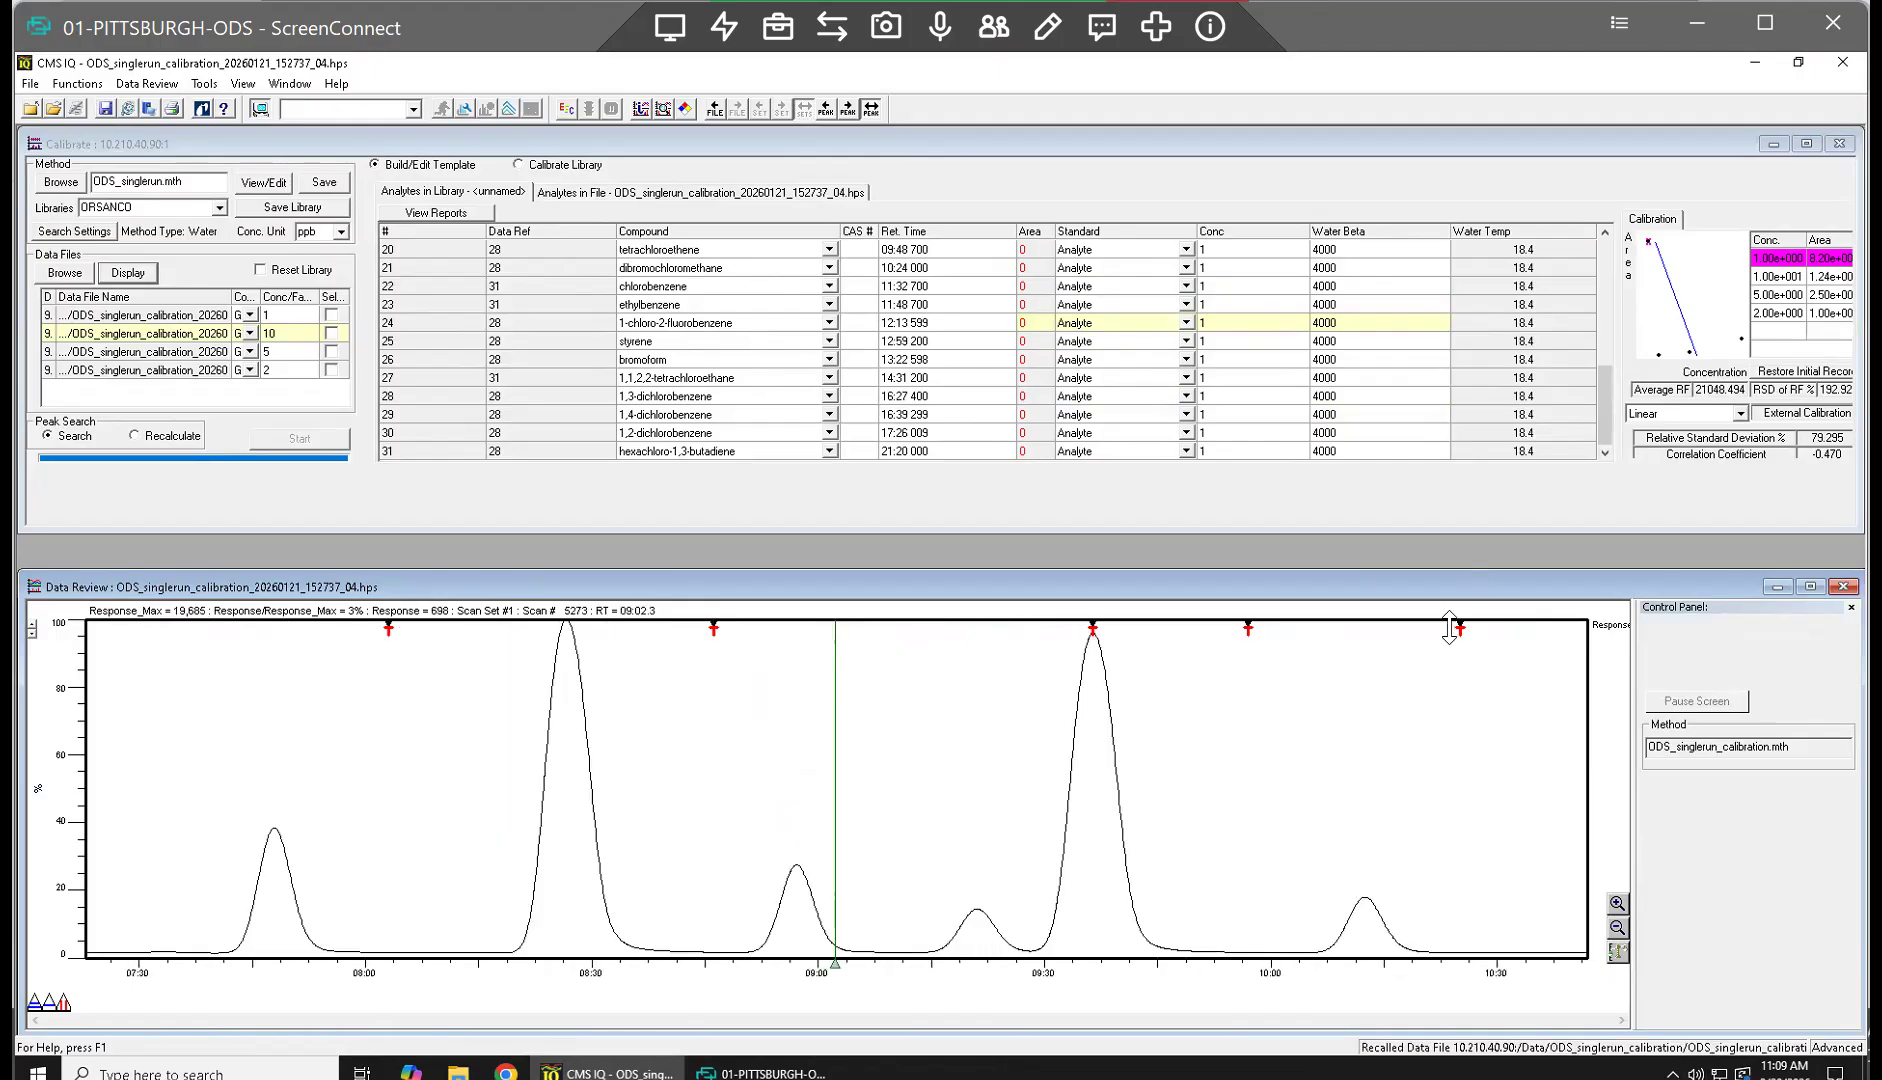
pyautogui.click(1363, 905)
pyautogui.moveTo(1300, 878); pyautogui.dragTo(1427, 892)
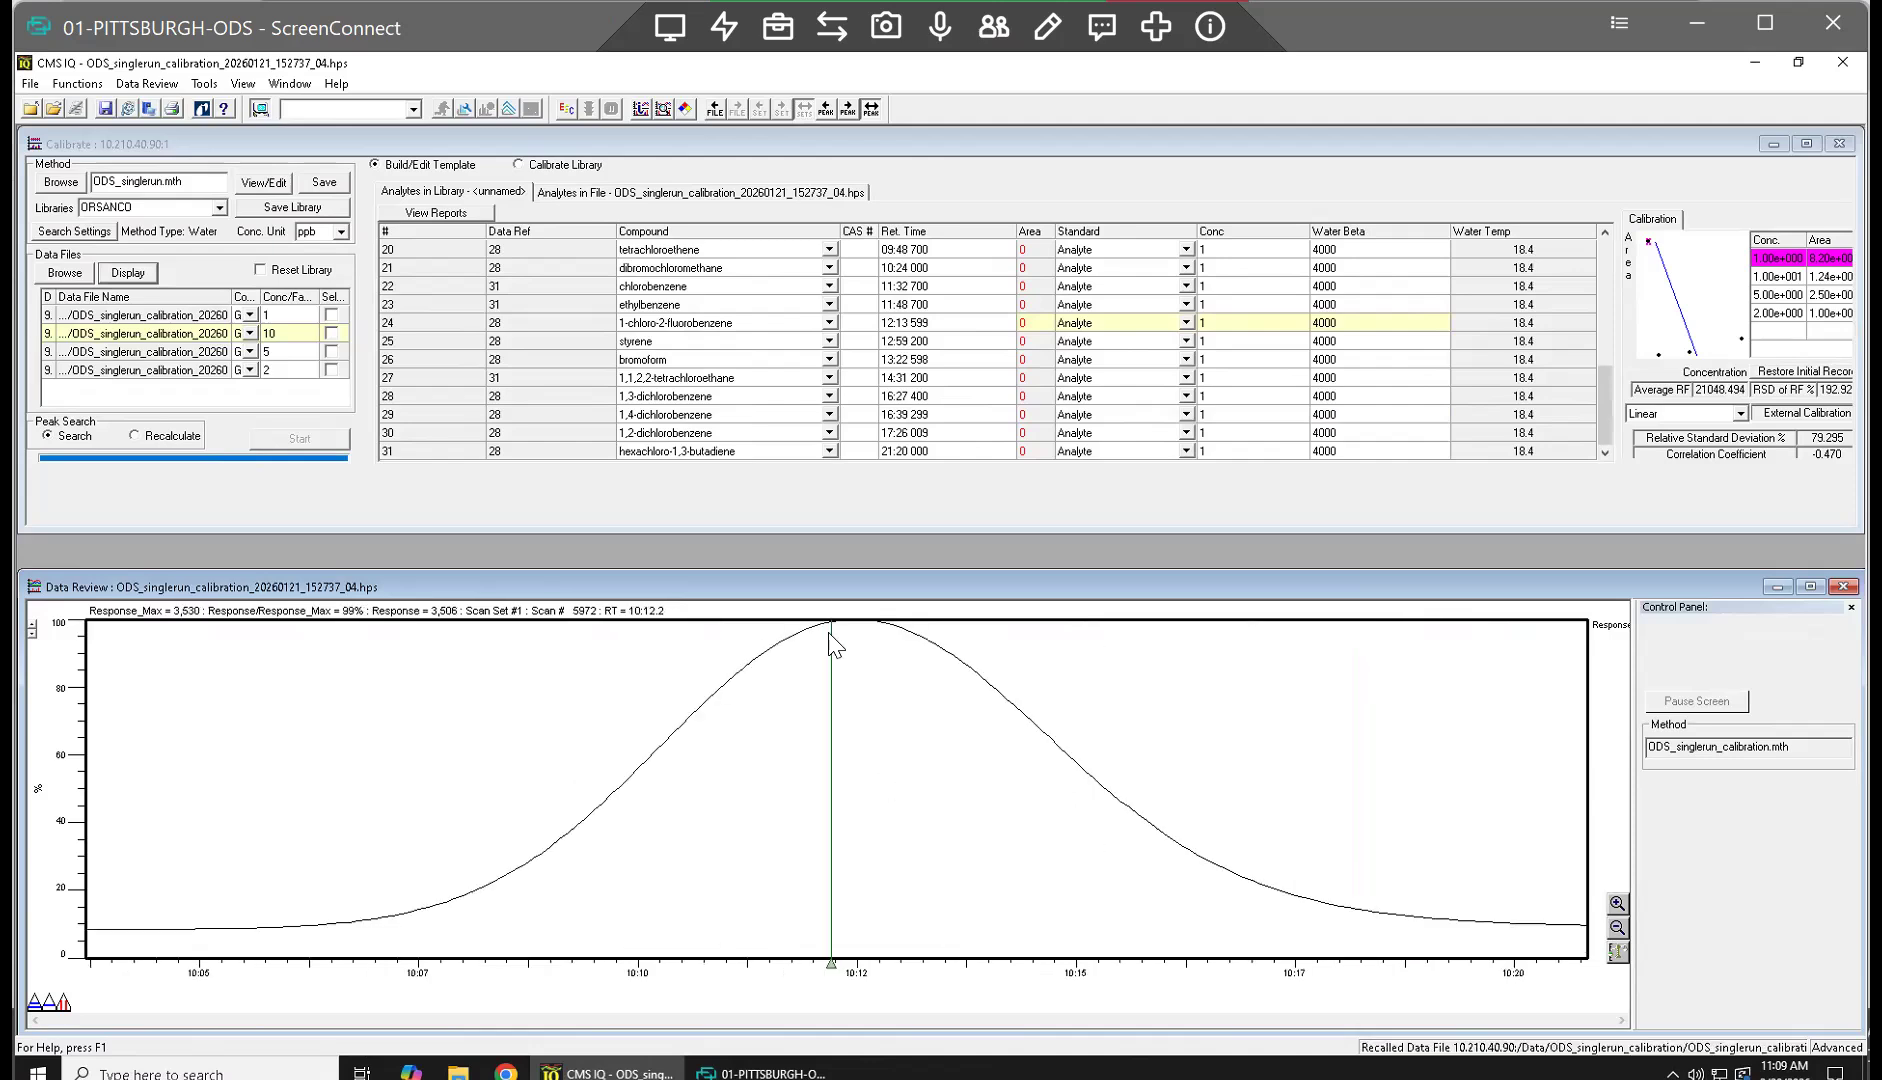
pyautogui.click(856, 639)
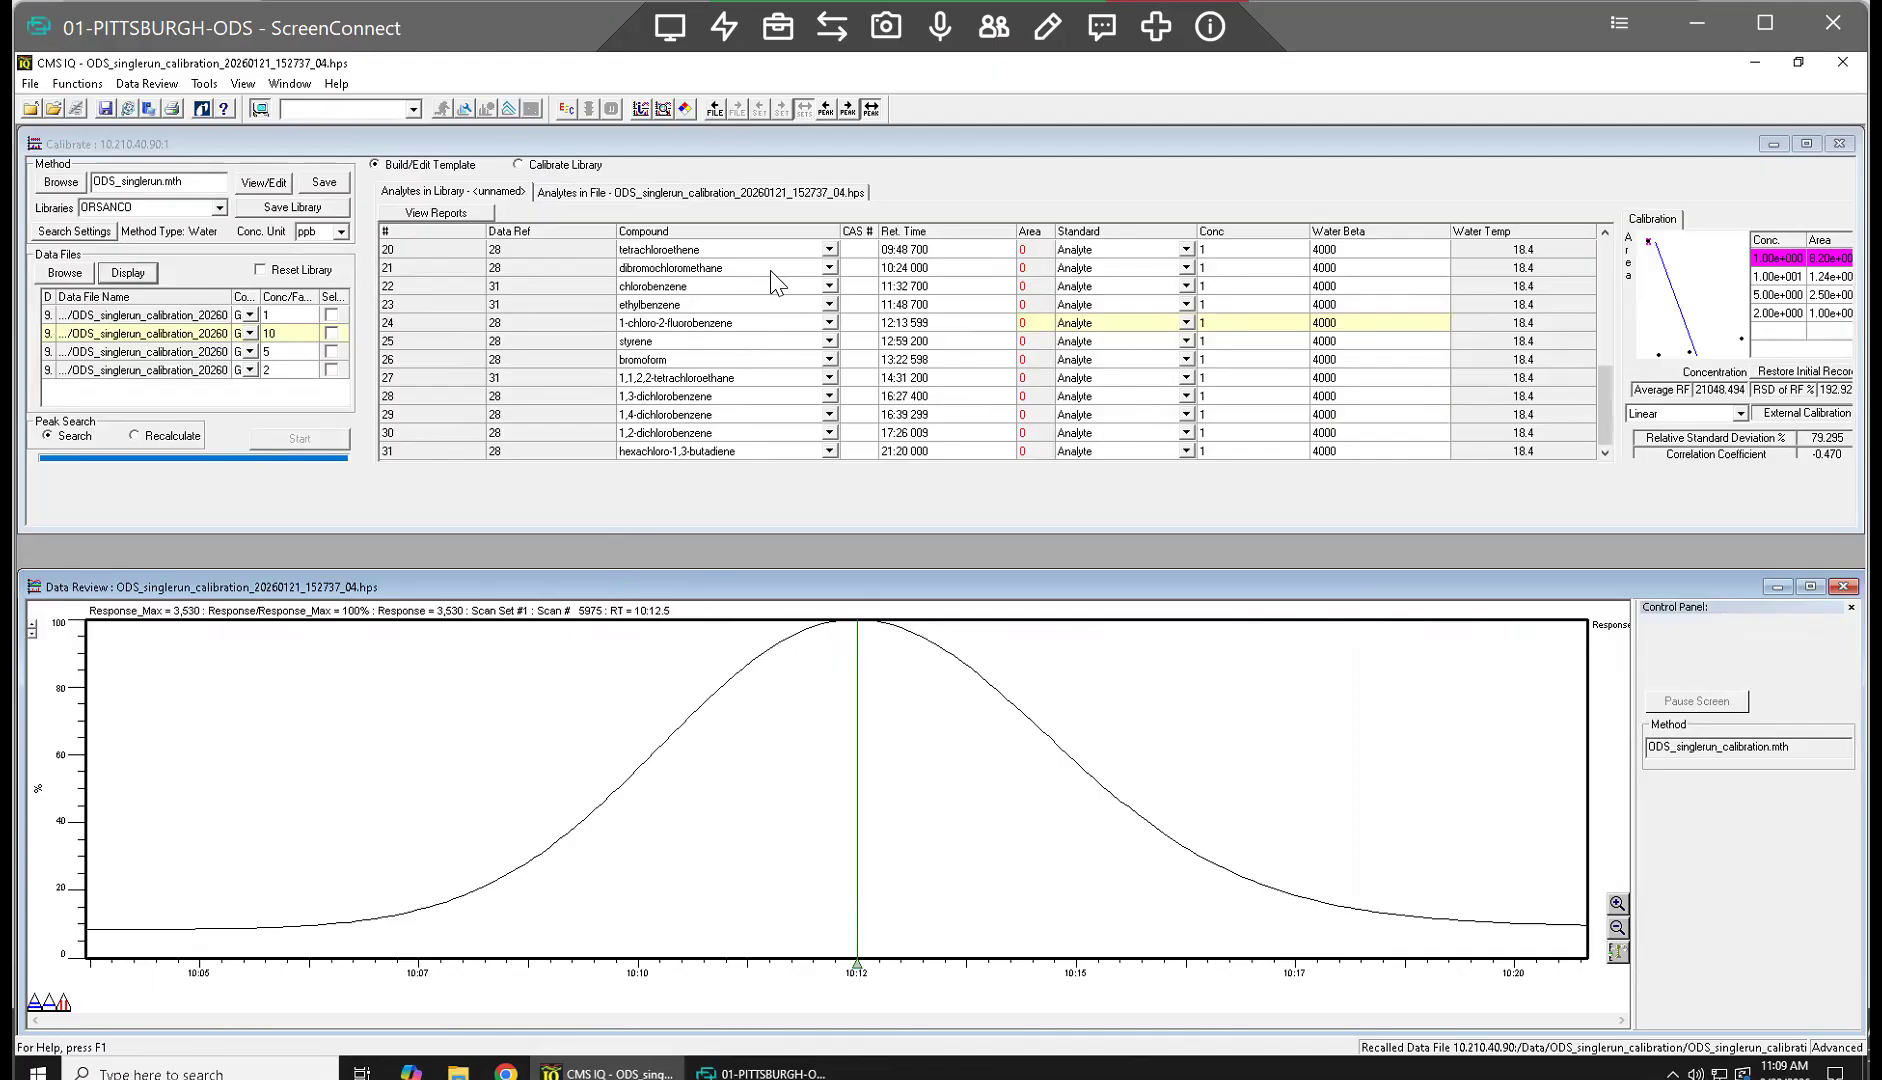
pyautogui.click(900, 268)
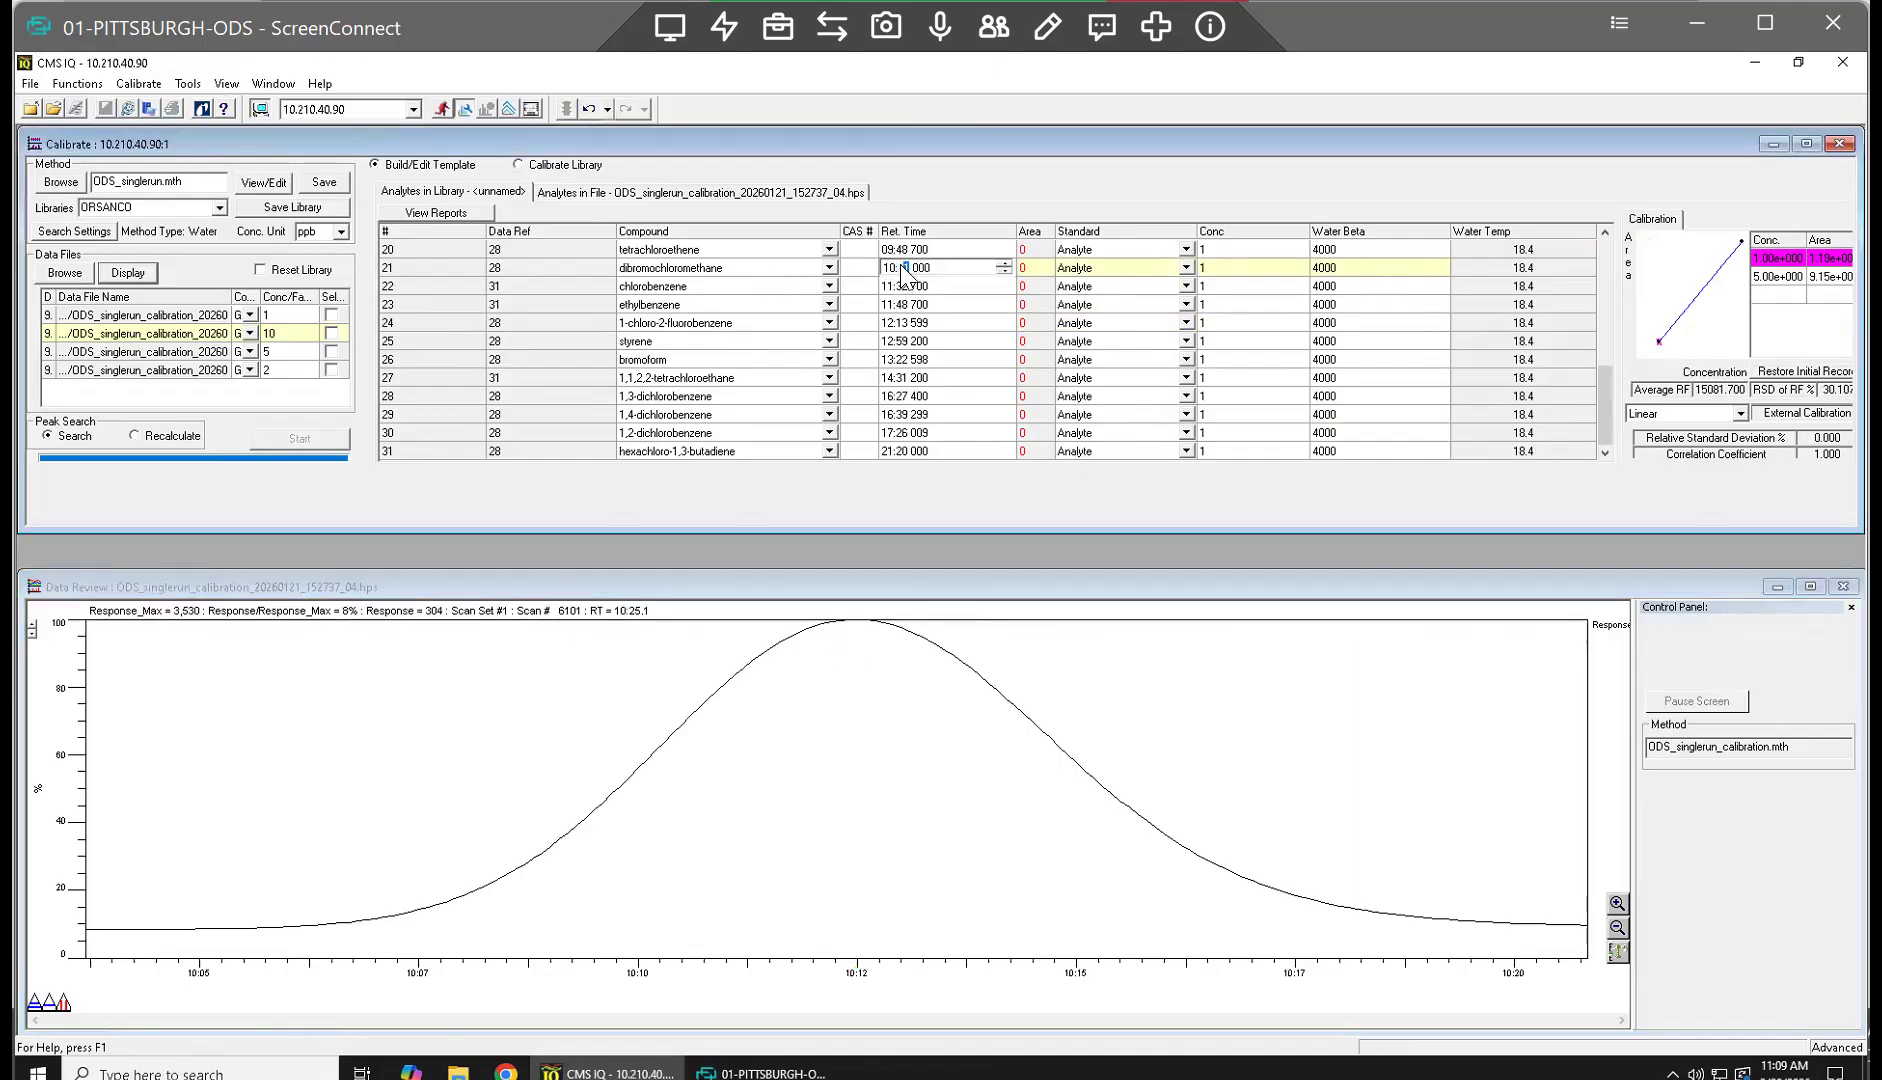
pyautogui.write('2')
pyautogui.press('Return')
# Step: Read the apex of the tall peak between 09:30 and 09:45 and set tetrachloroethene's retention time to 09:36 700
pyautogui.click(484, 698)
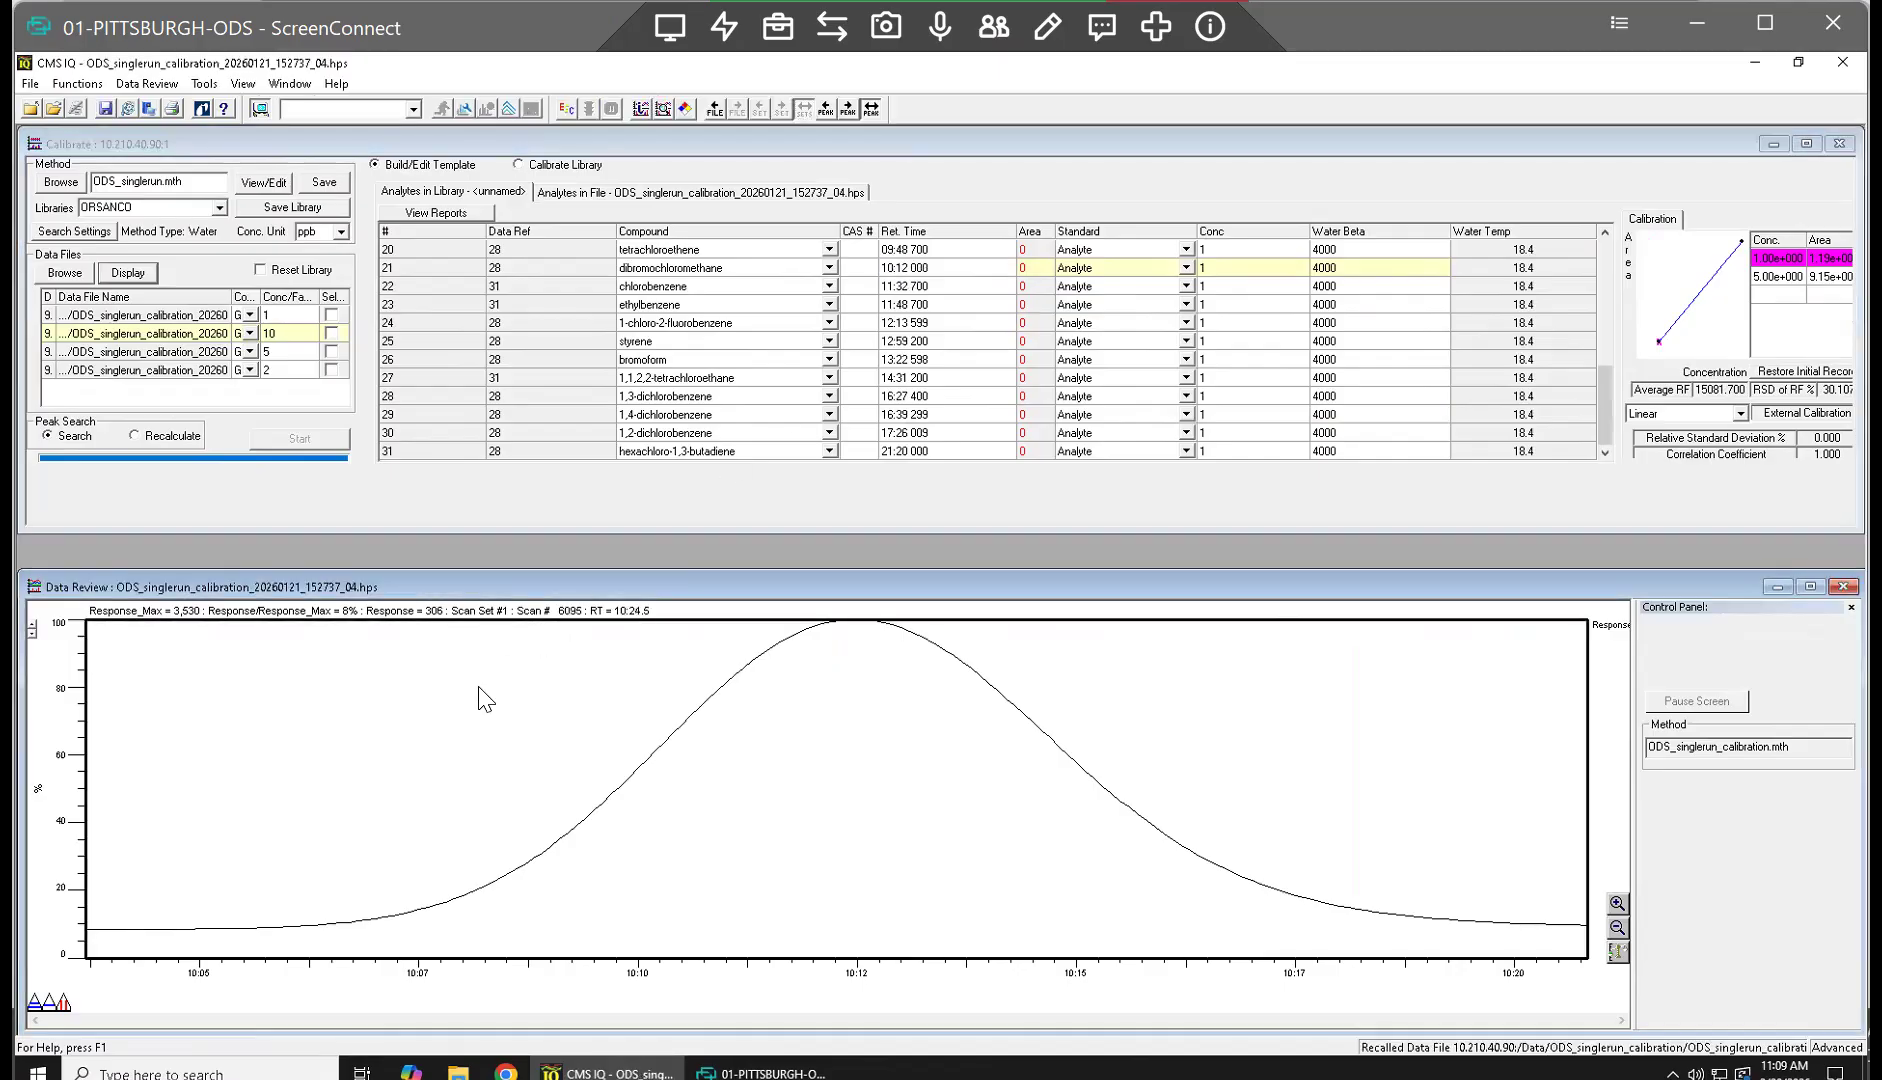
pyautogui.click(1617, 926)
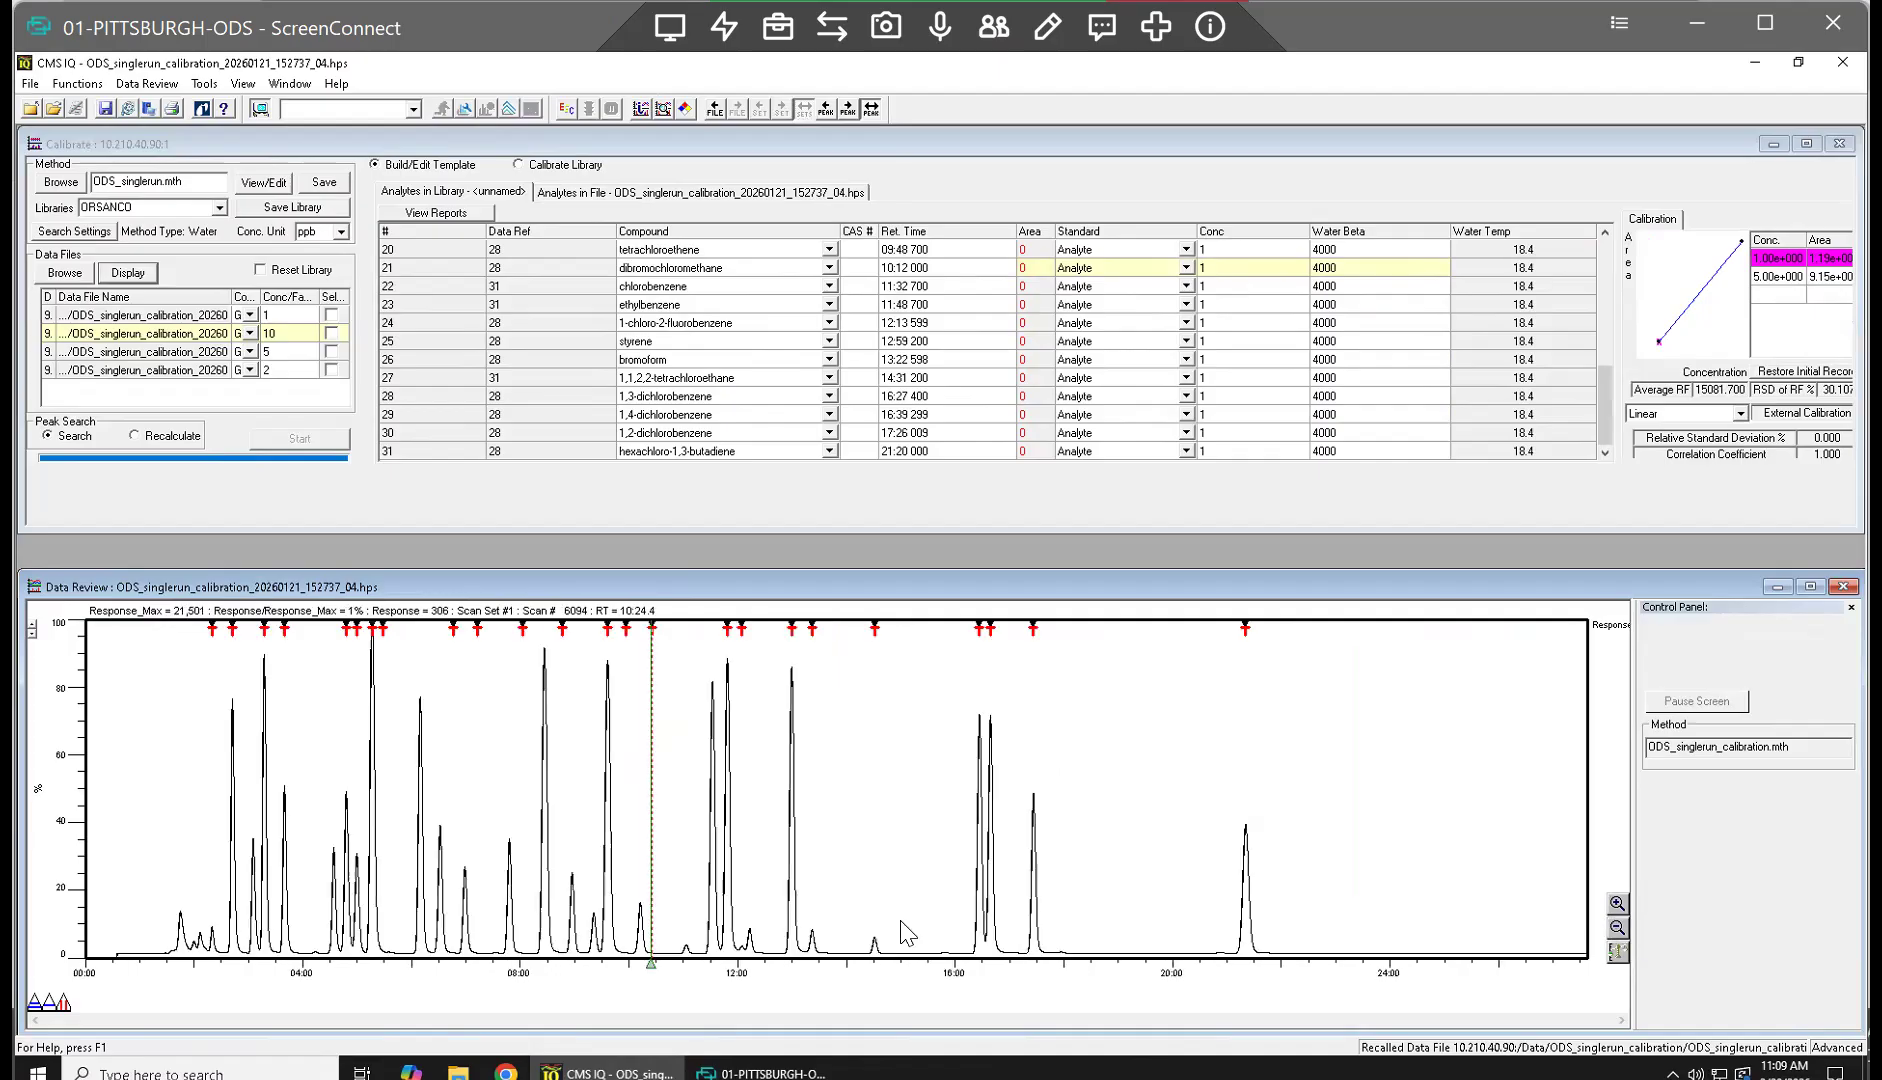
pyautogui.moveTo(665, 878); pyautogui.dragTo(583, 870)
pyautogui.click(623, 851)
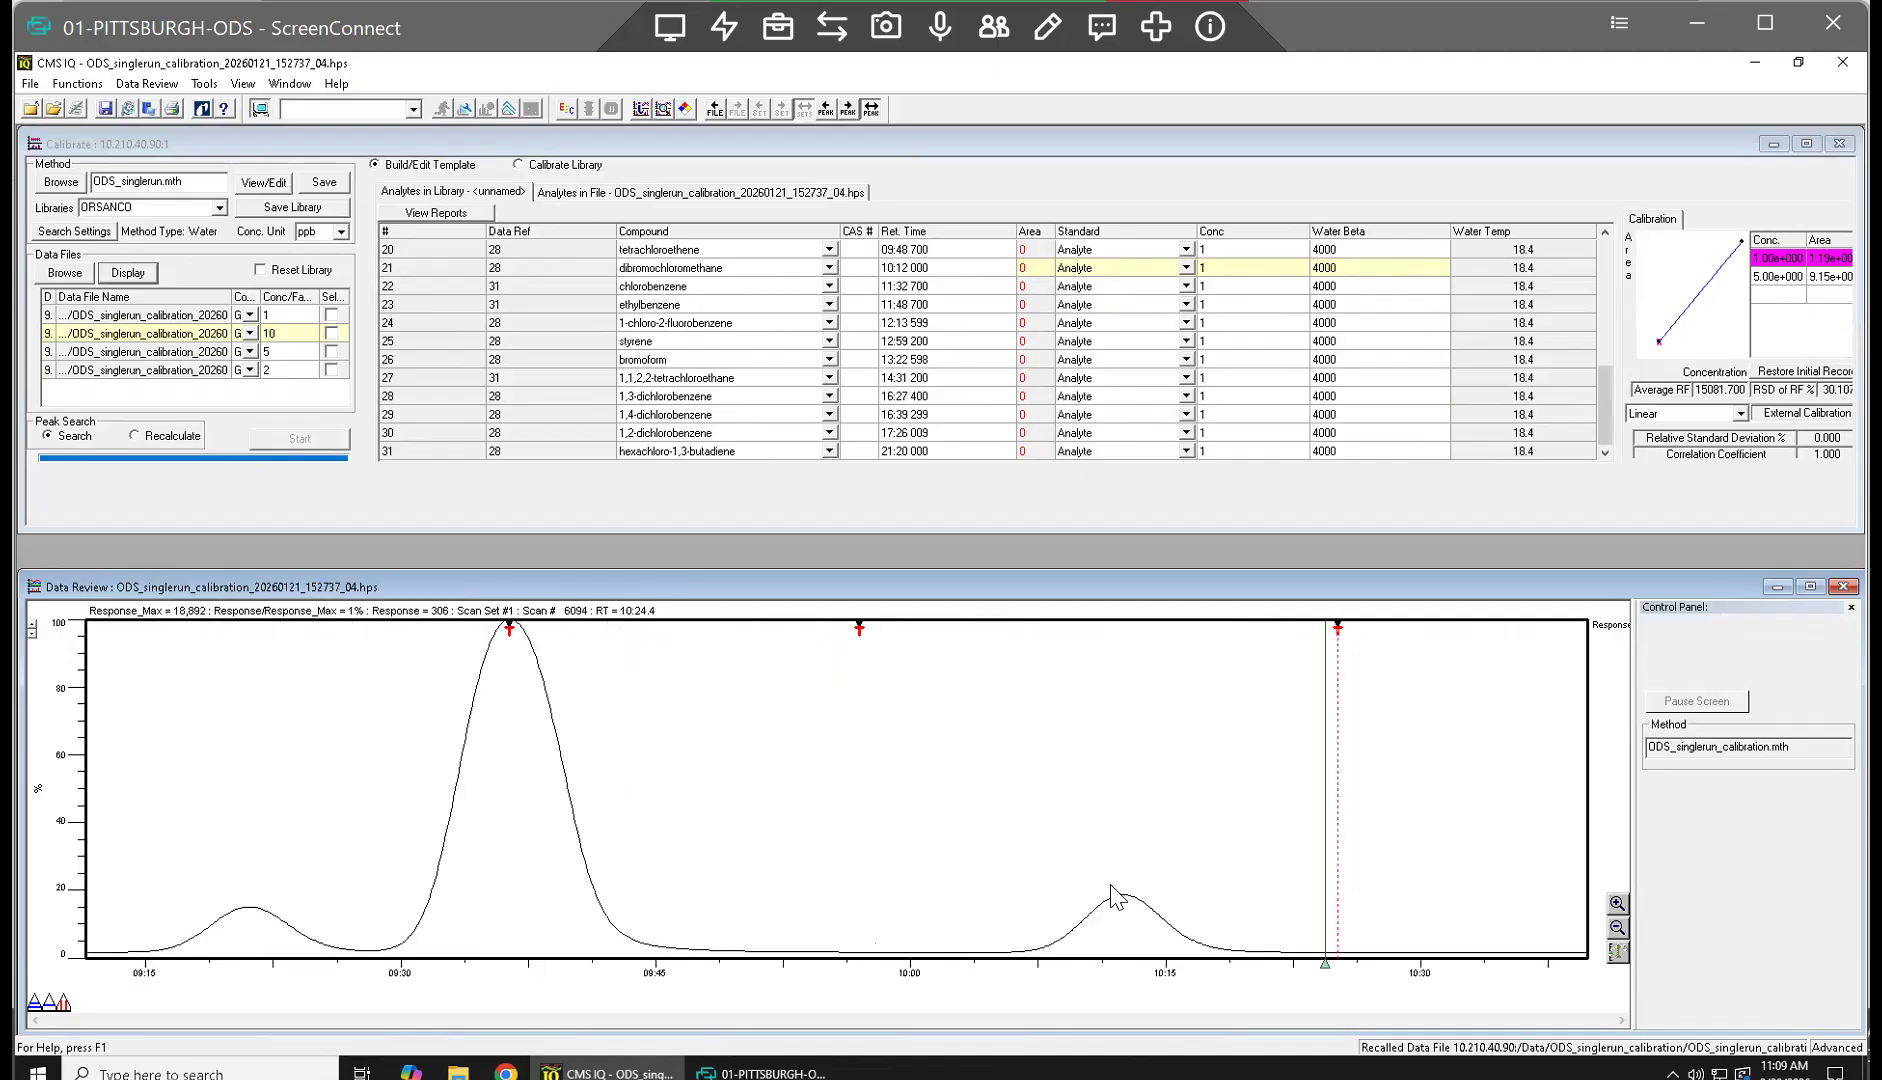
pyautogui.click(1125, 917)
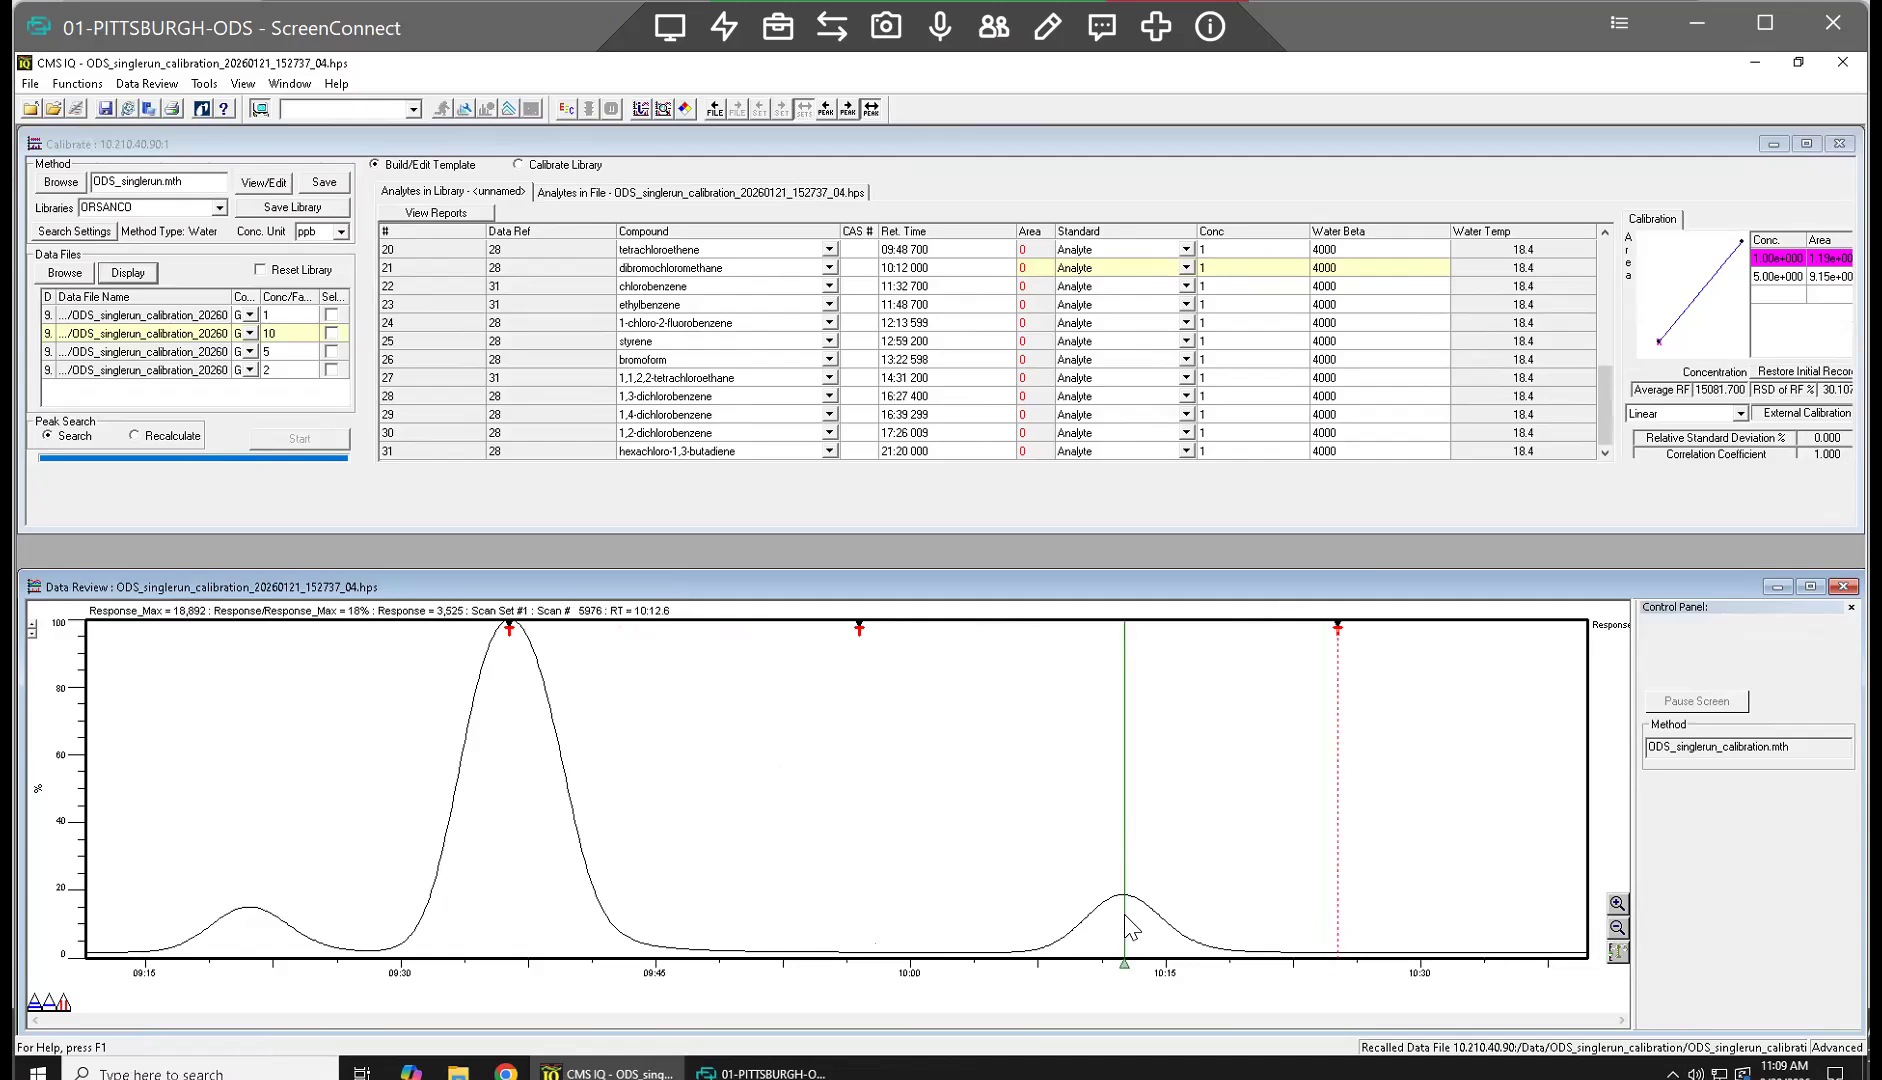
pyautogui.click(511, 670)
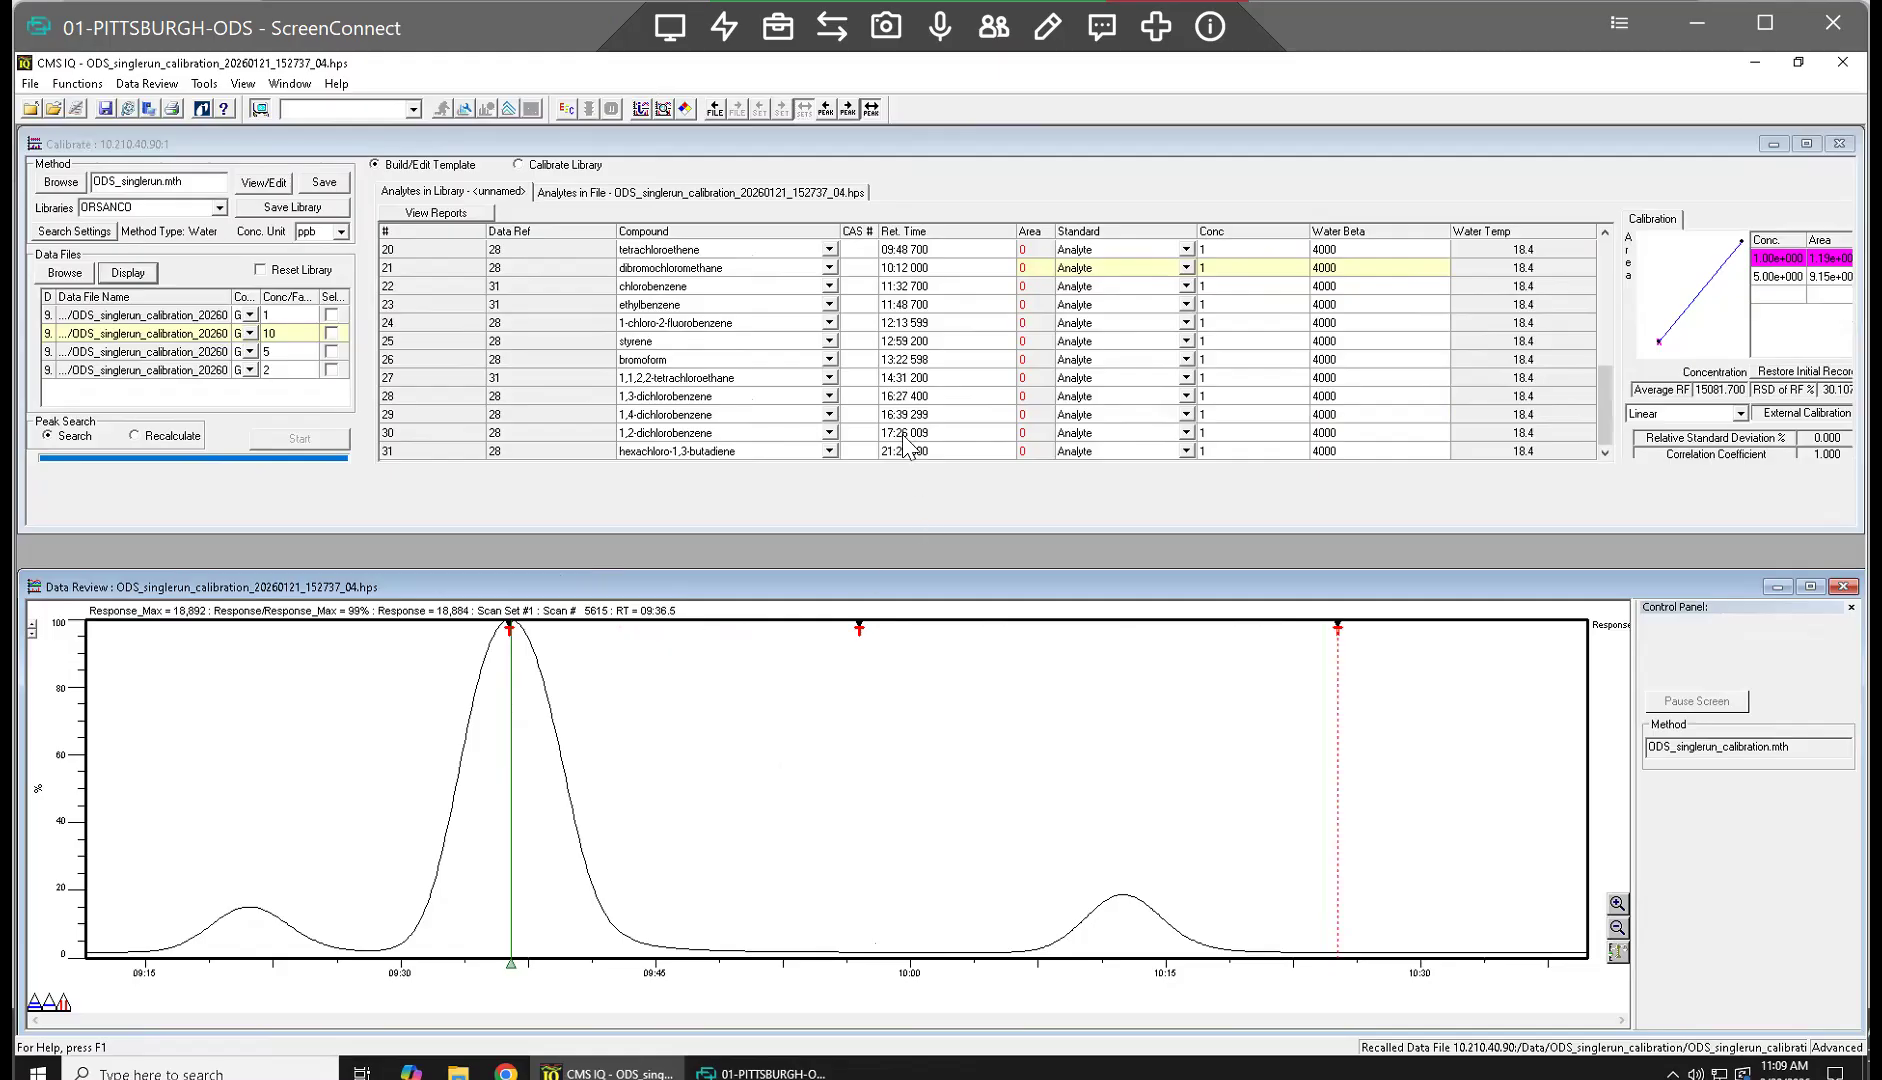
pyautogui.click(903, 250)
pyautogui.click(904, 250)
pyautogui.click(902, 249)
pyautogui.press('Return')
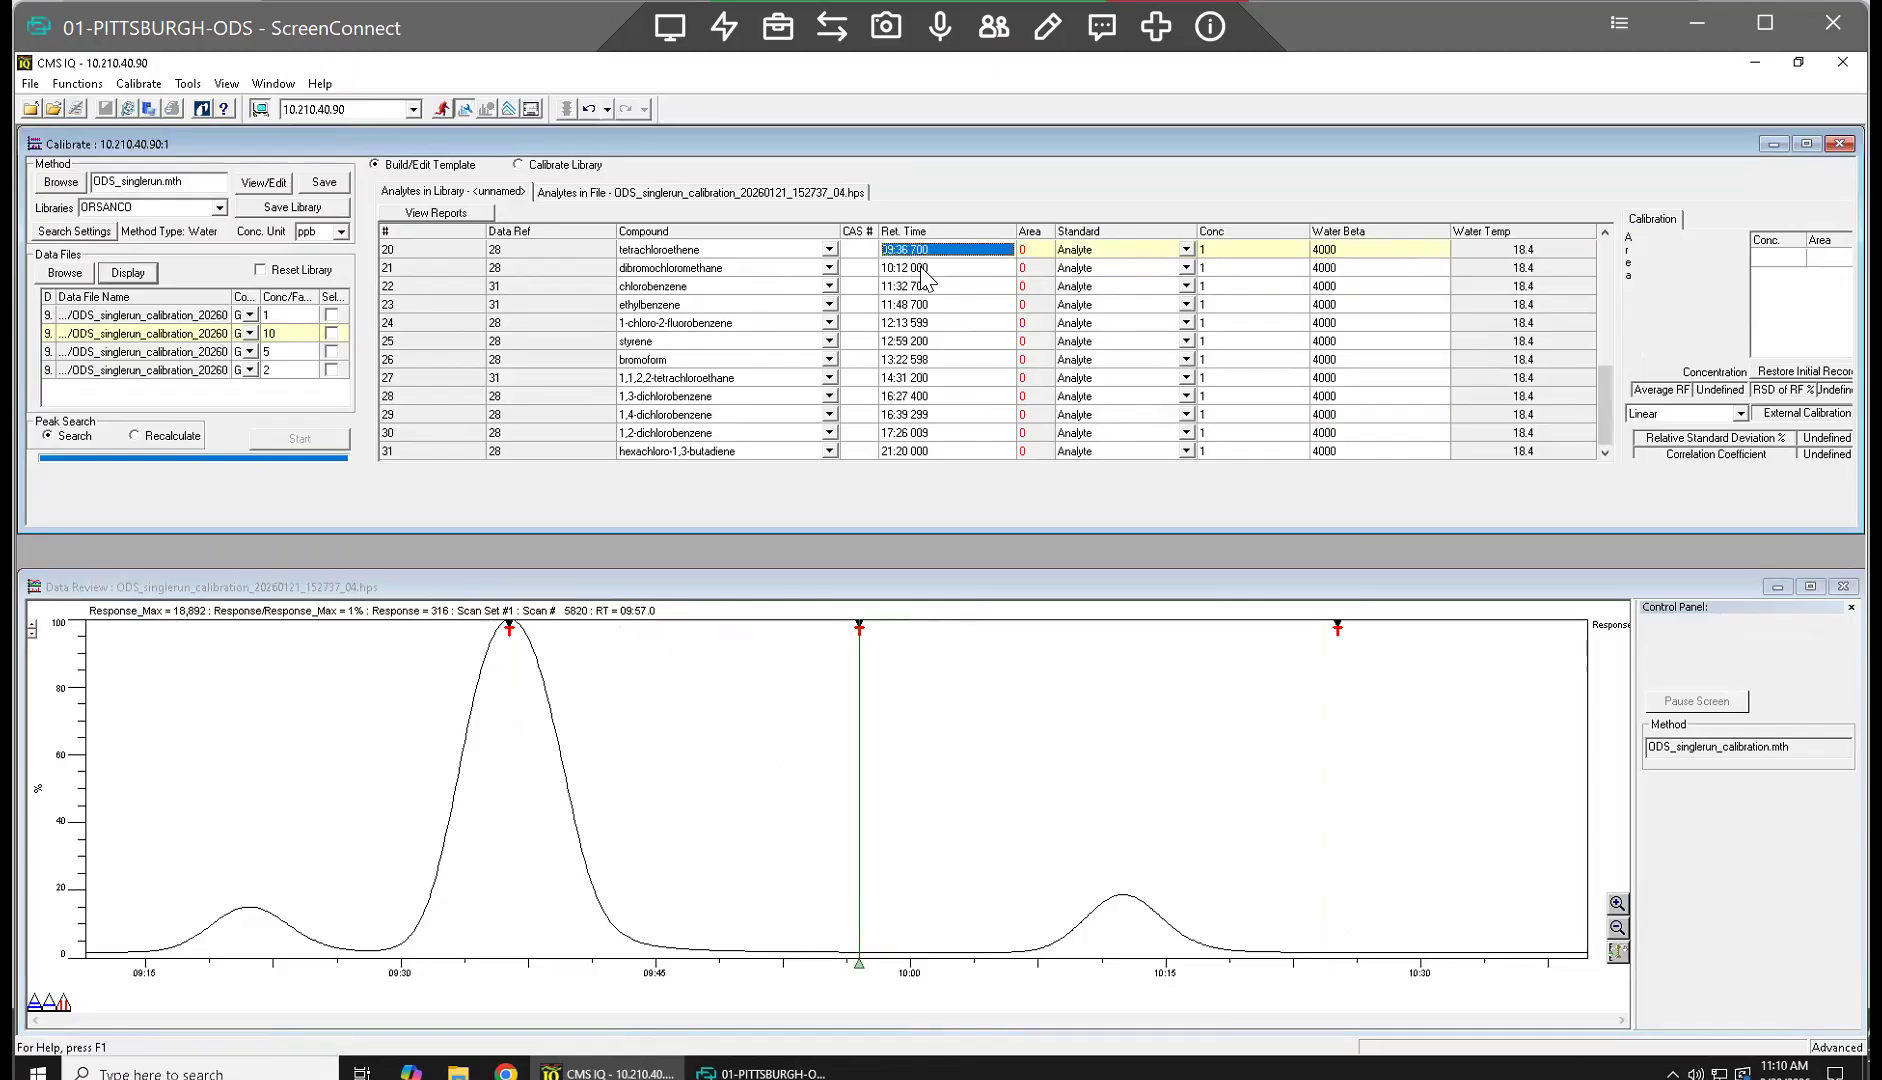
# Step: Read the apex of the small peak before 09:30 and set 1,1,2-trichloroethane's retention time to 09:21 200
pyautogui.click(247, 923)
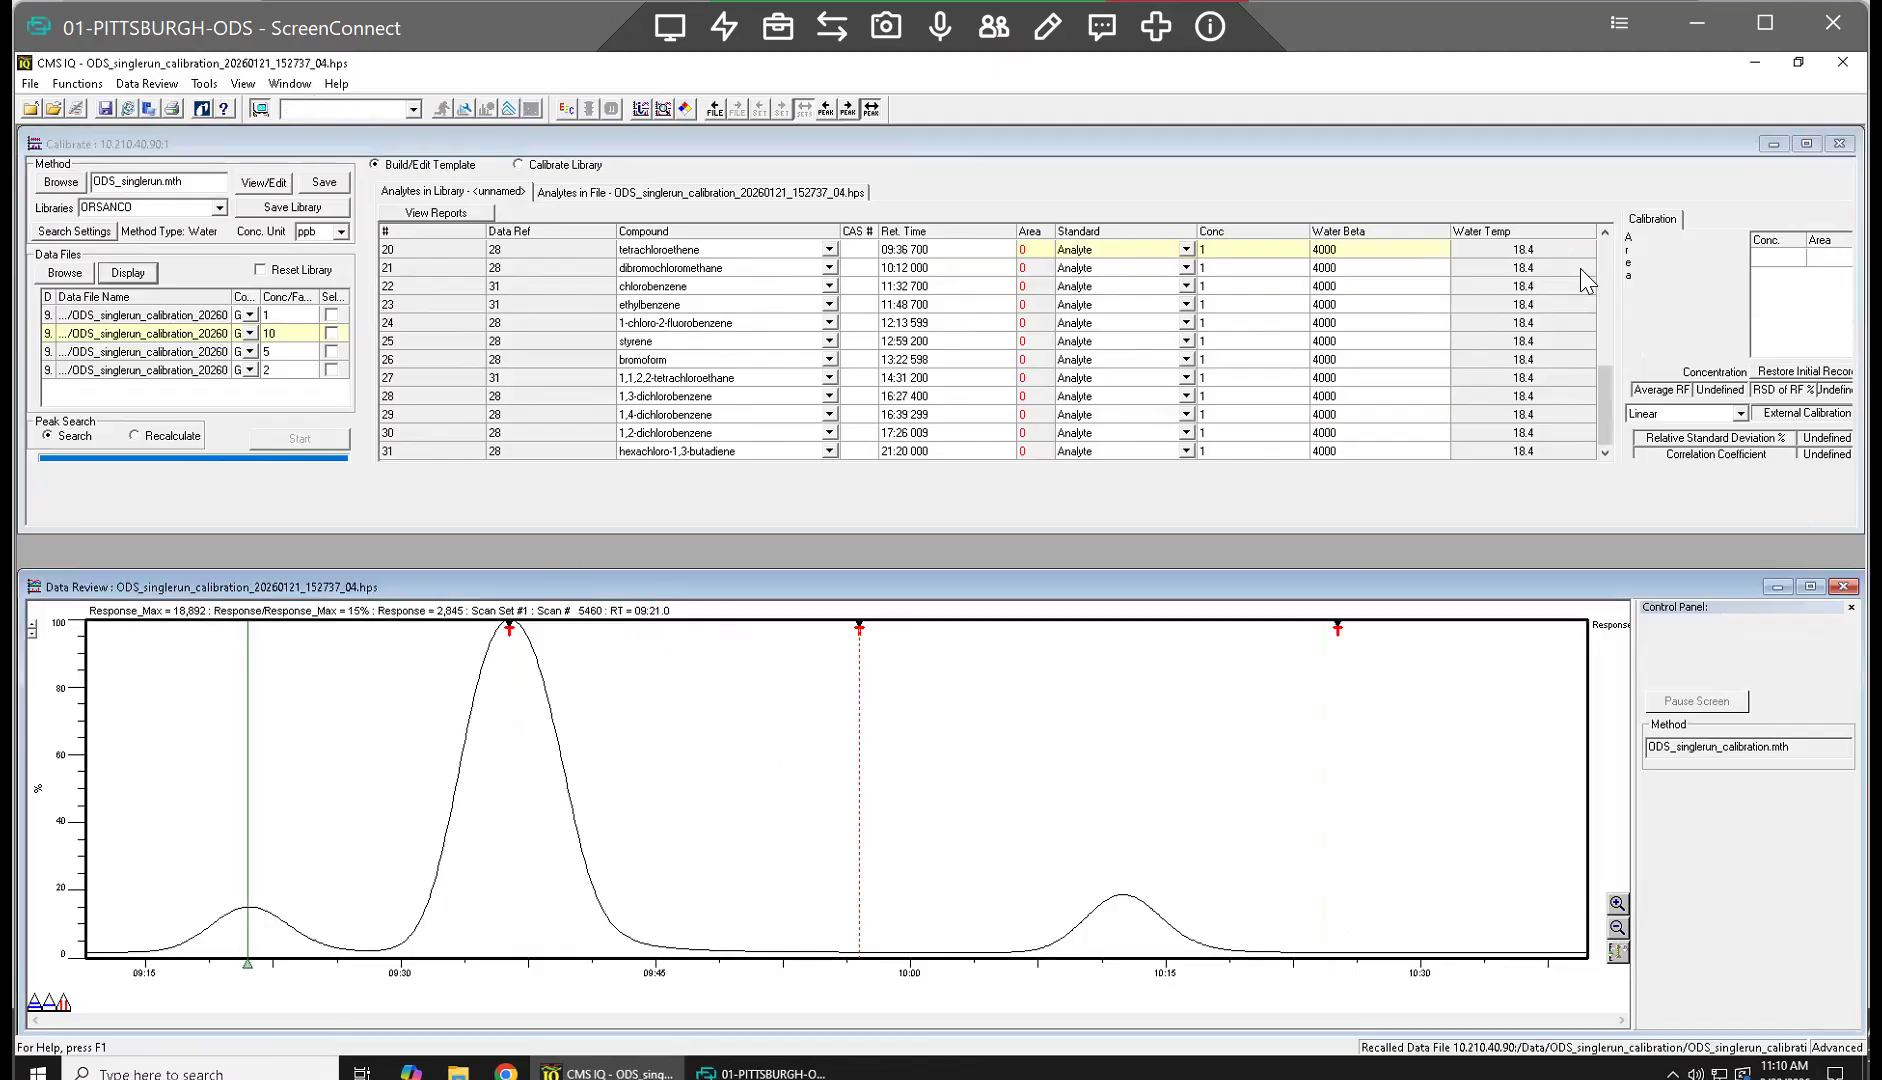
pyautogui.click(1606, 233)
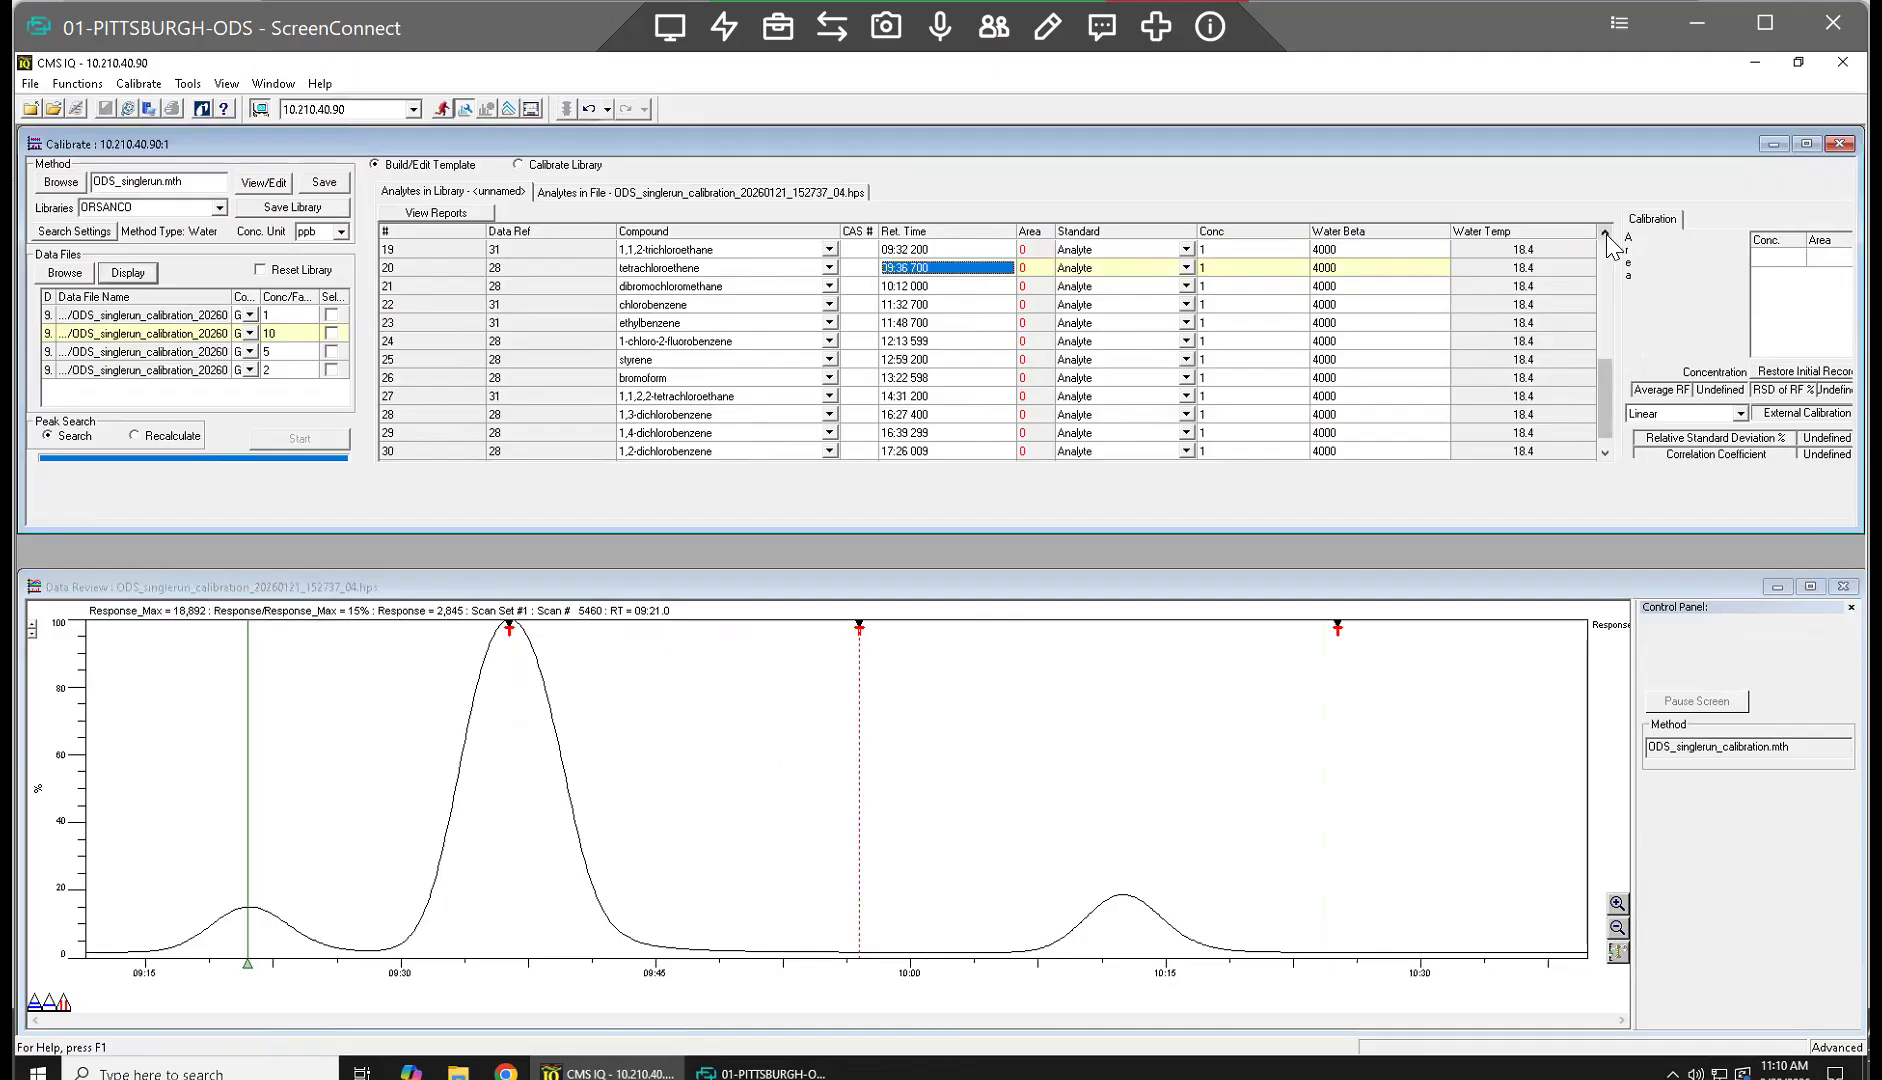
pyautogui.click(1606, 233)
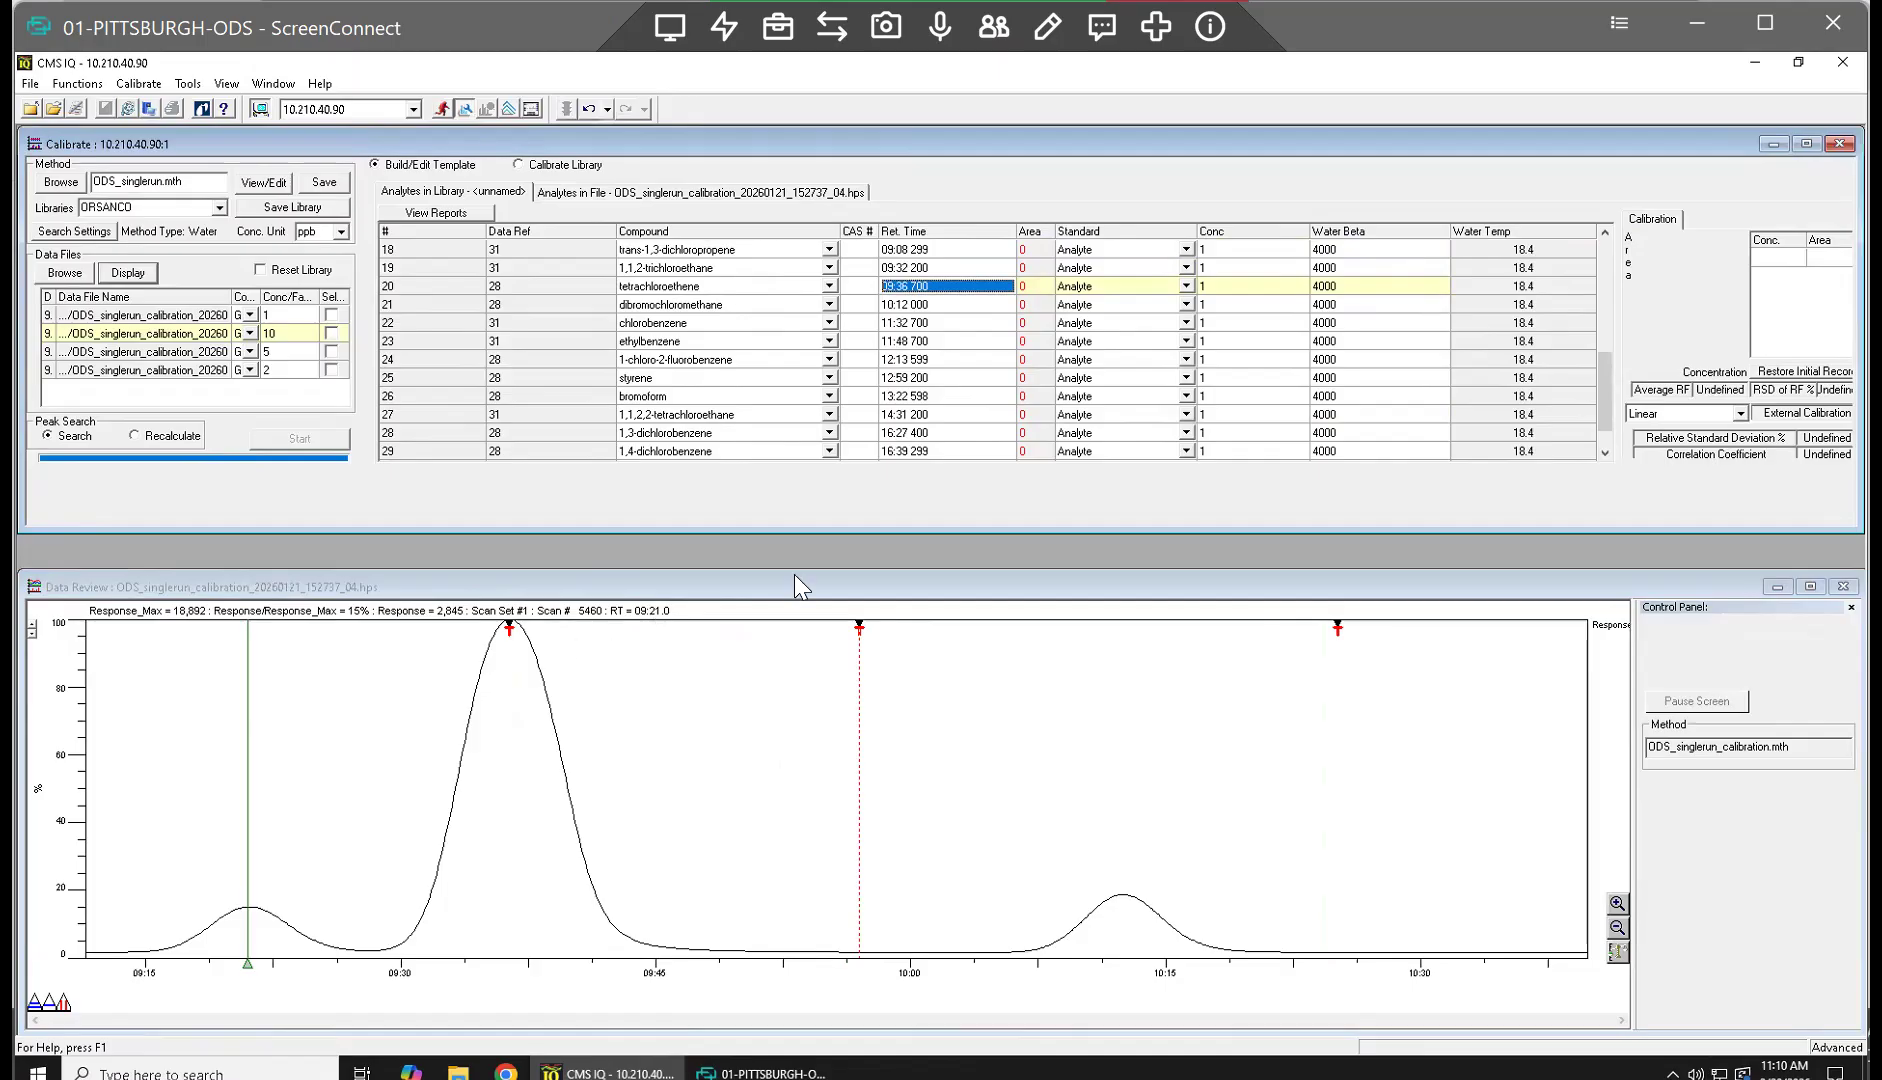
pyautogui.click(905, 268)
pyautogui.doubleClick(903, 268)
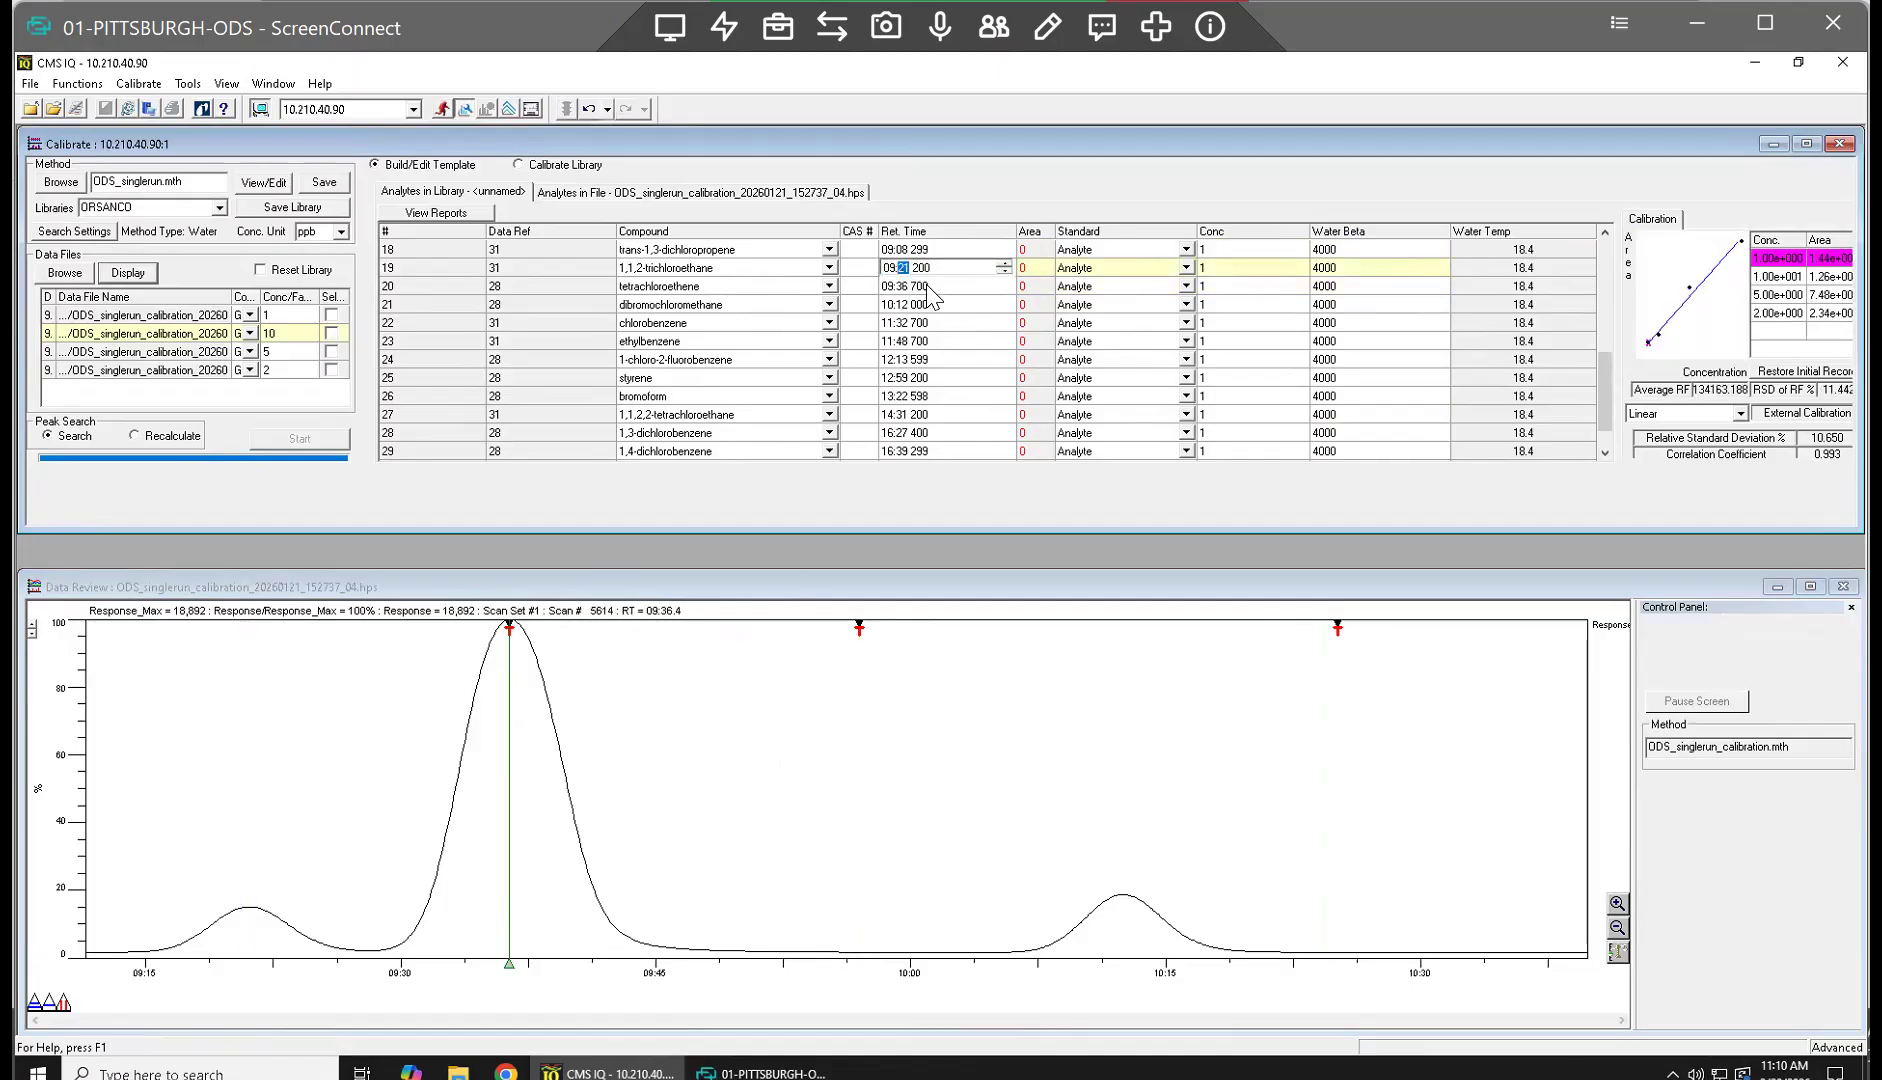
# Step: Read the apex of the small peak just before 09:00 and set trans-1,3-dichloropropene's retention time to 08:57 299
pyautogui.click(264, 832)
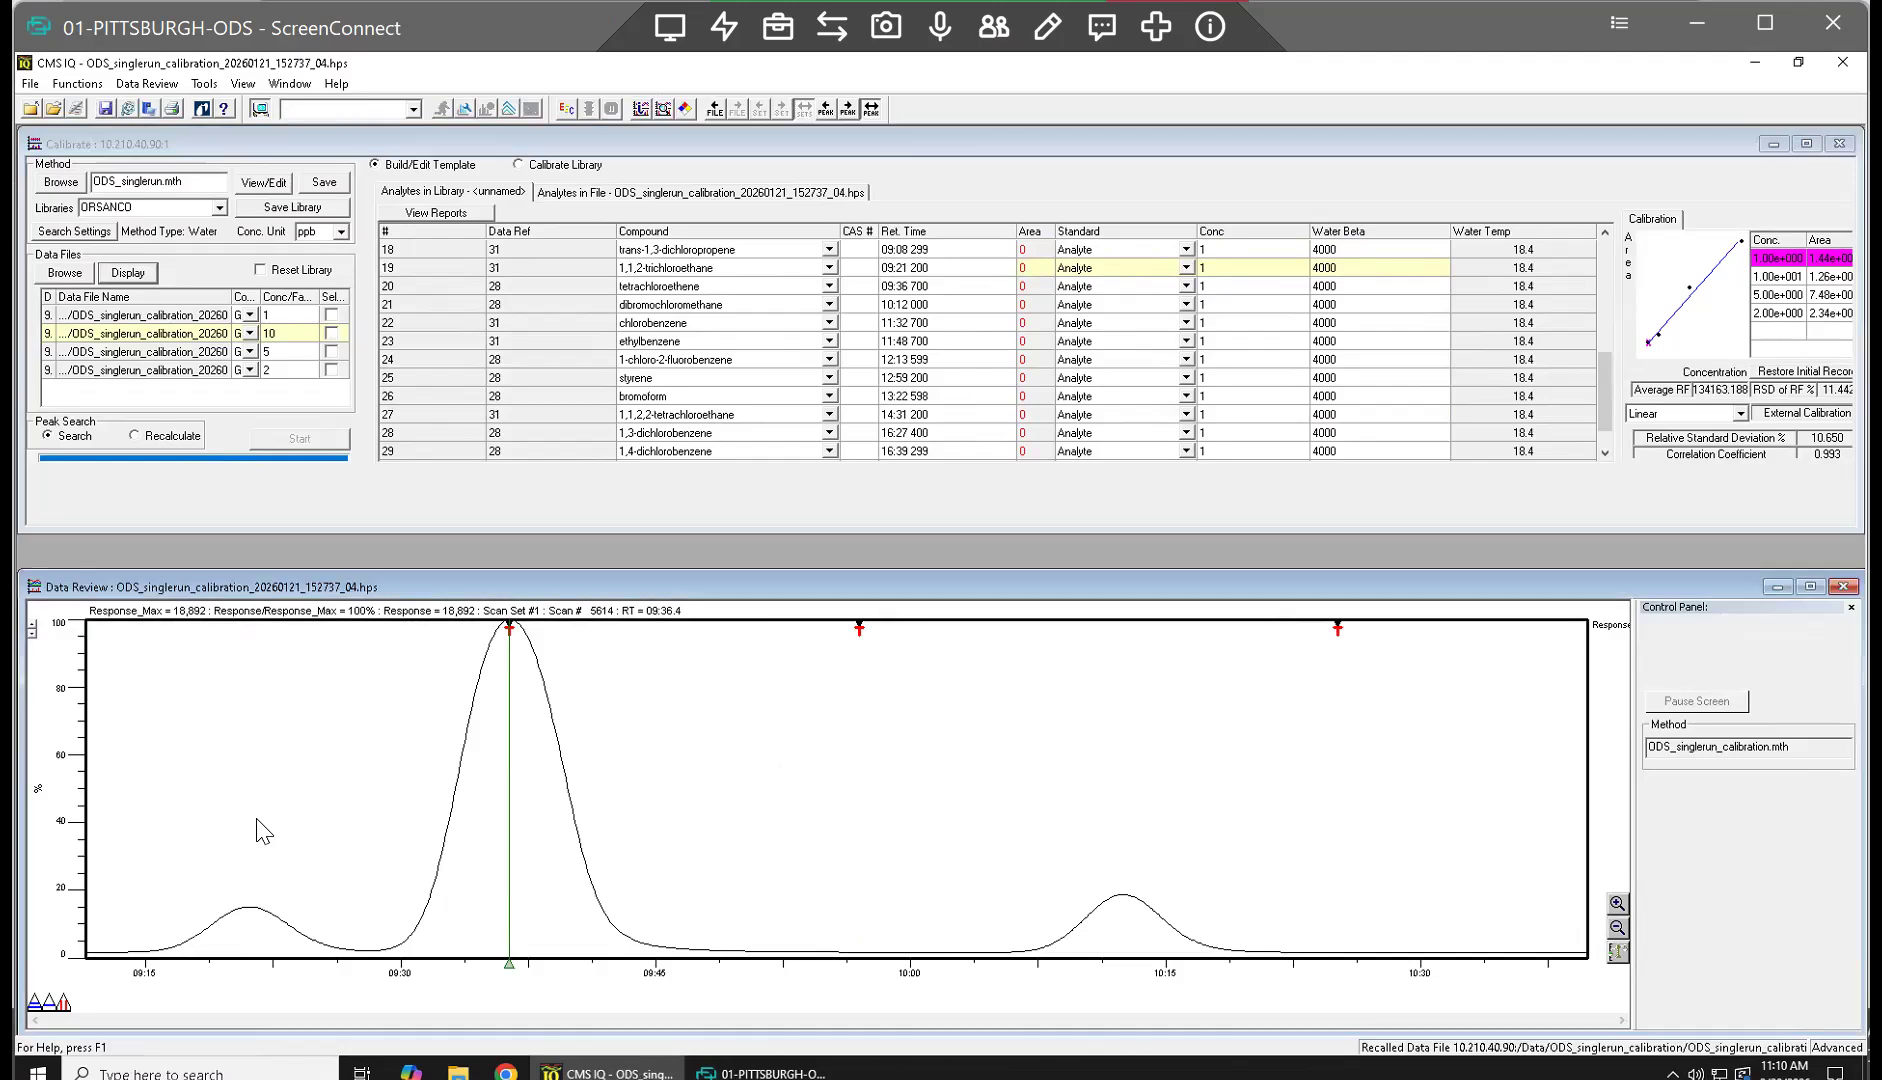
pyautogui.rightClick(264, 832)
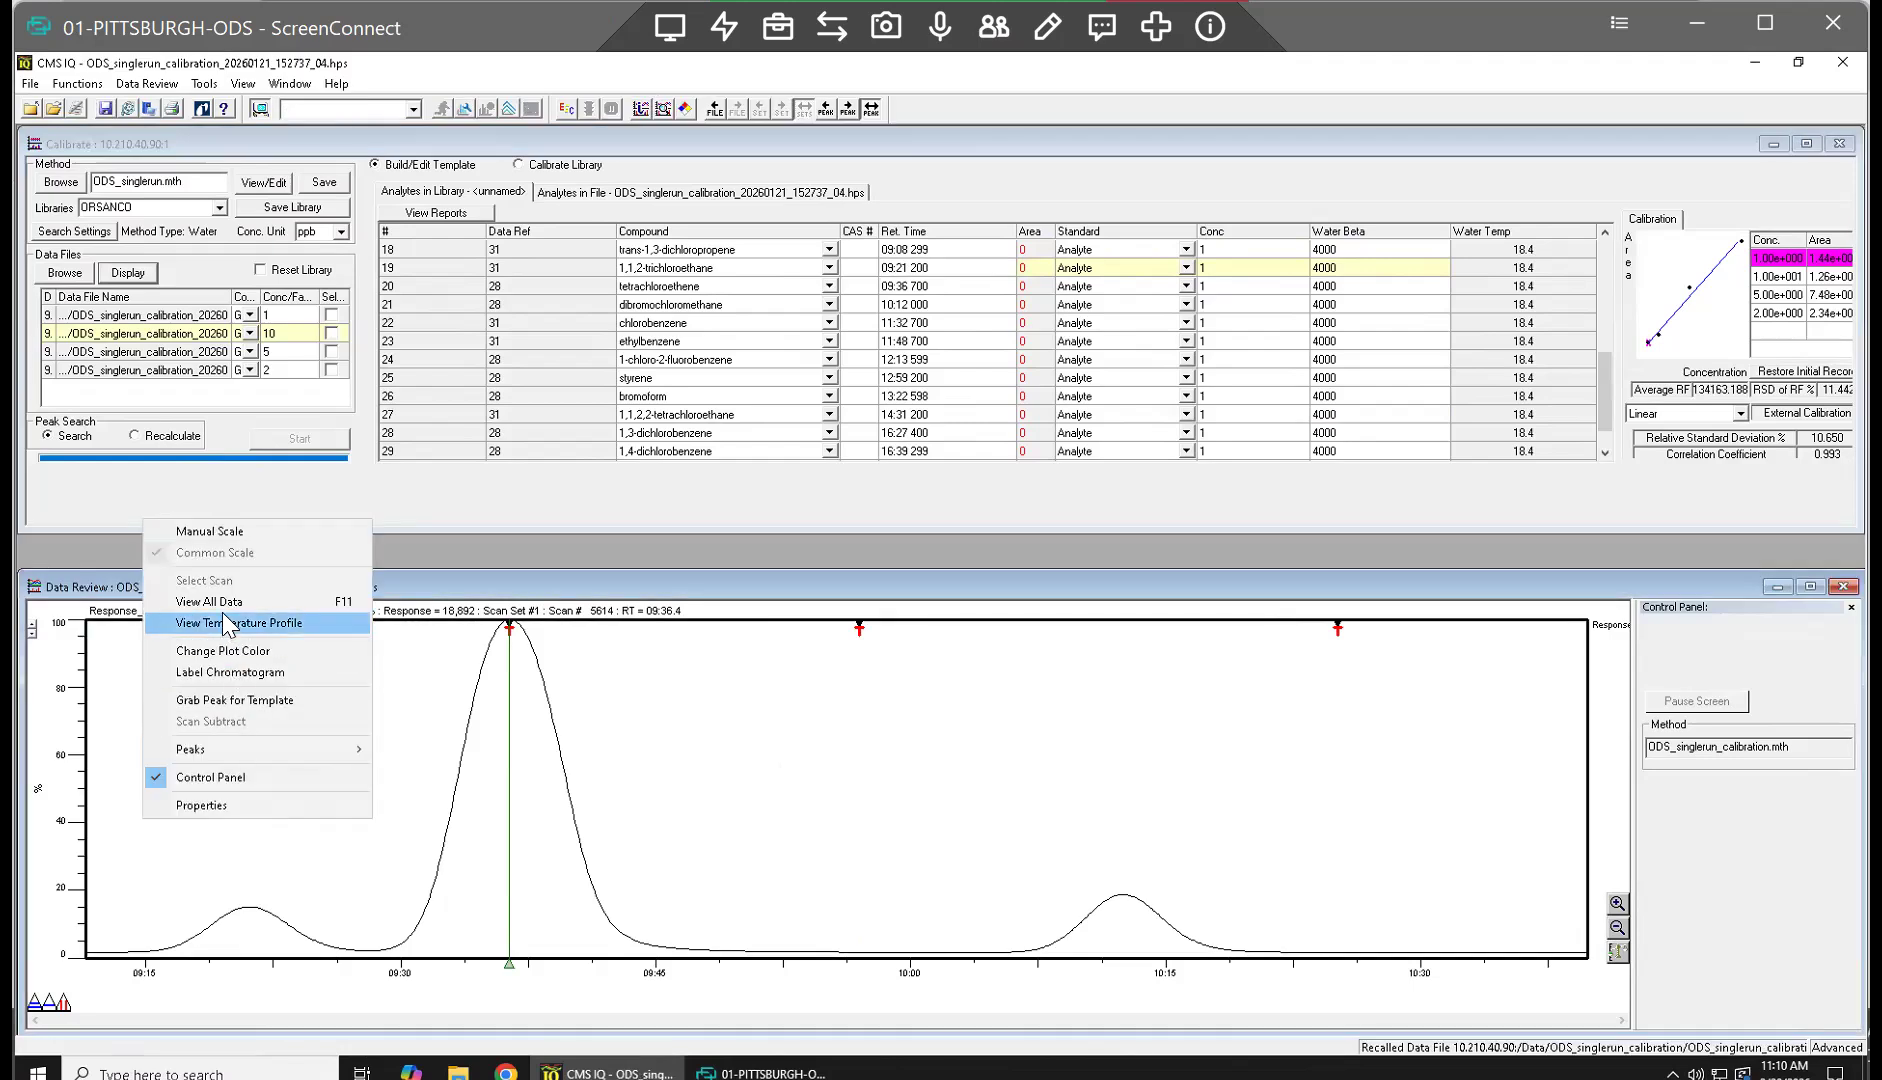
pyautogui.click(215, 601)
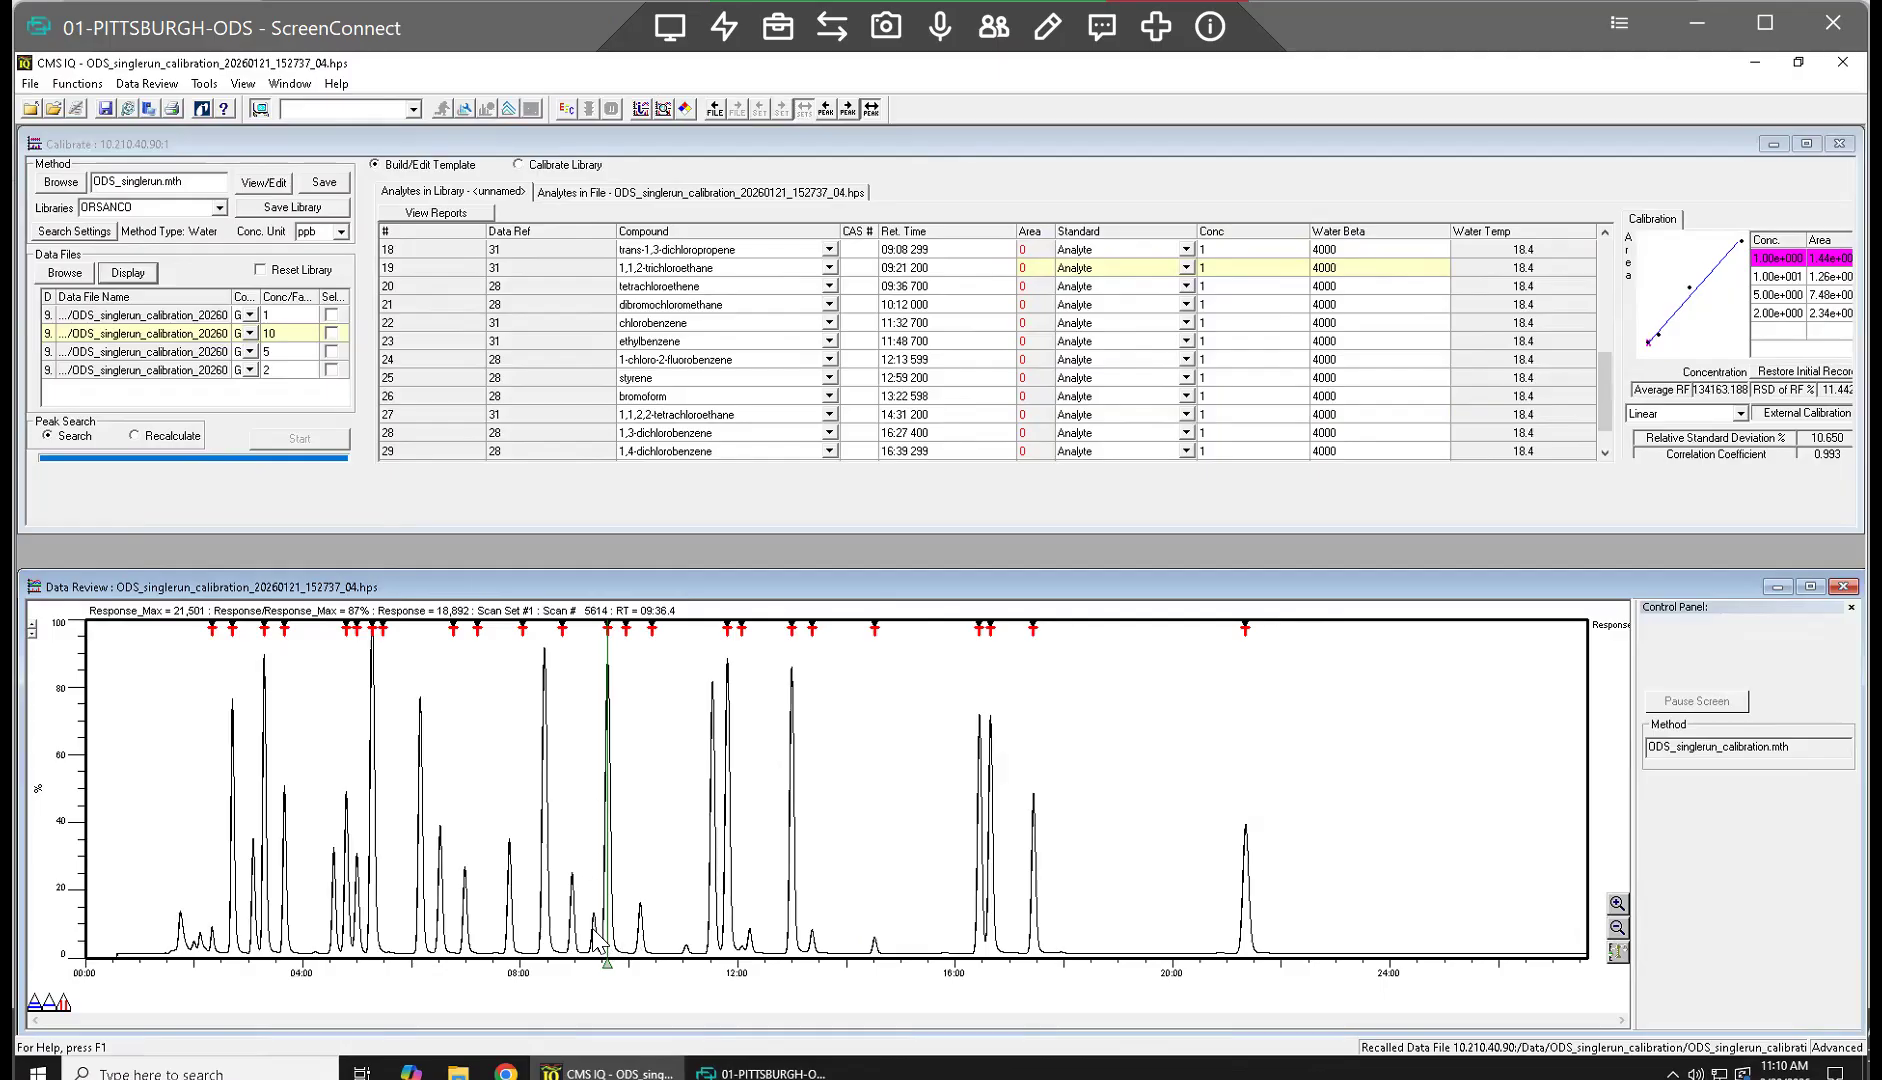
pyautogui.moveTo(584, 856); pyautogui.dragTo(491, 843)
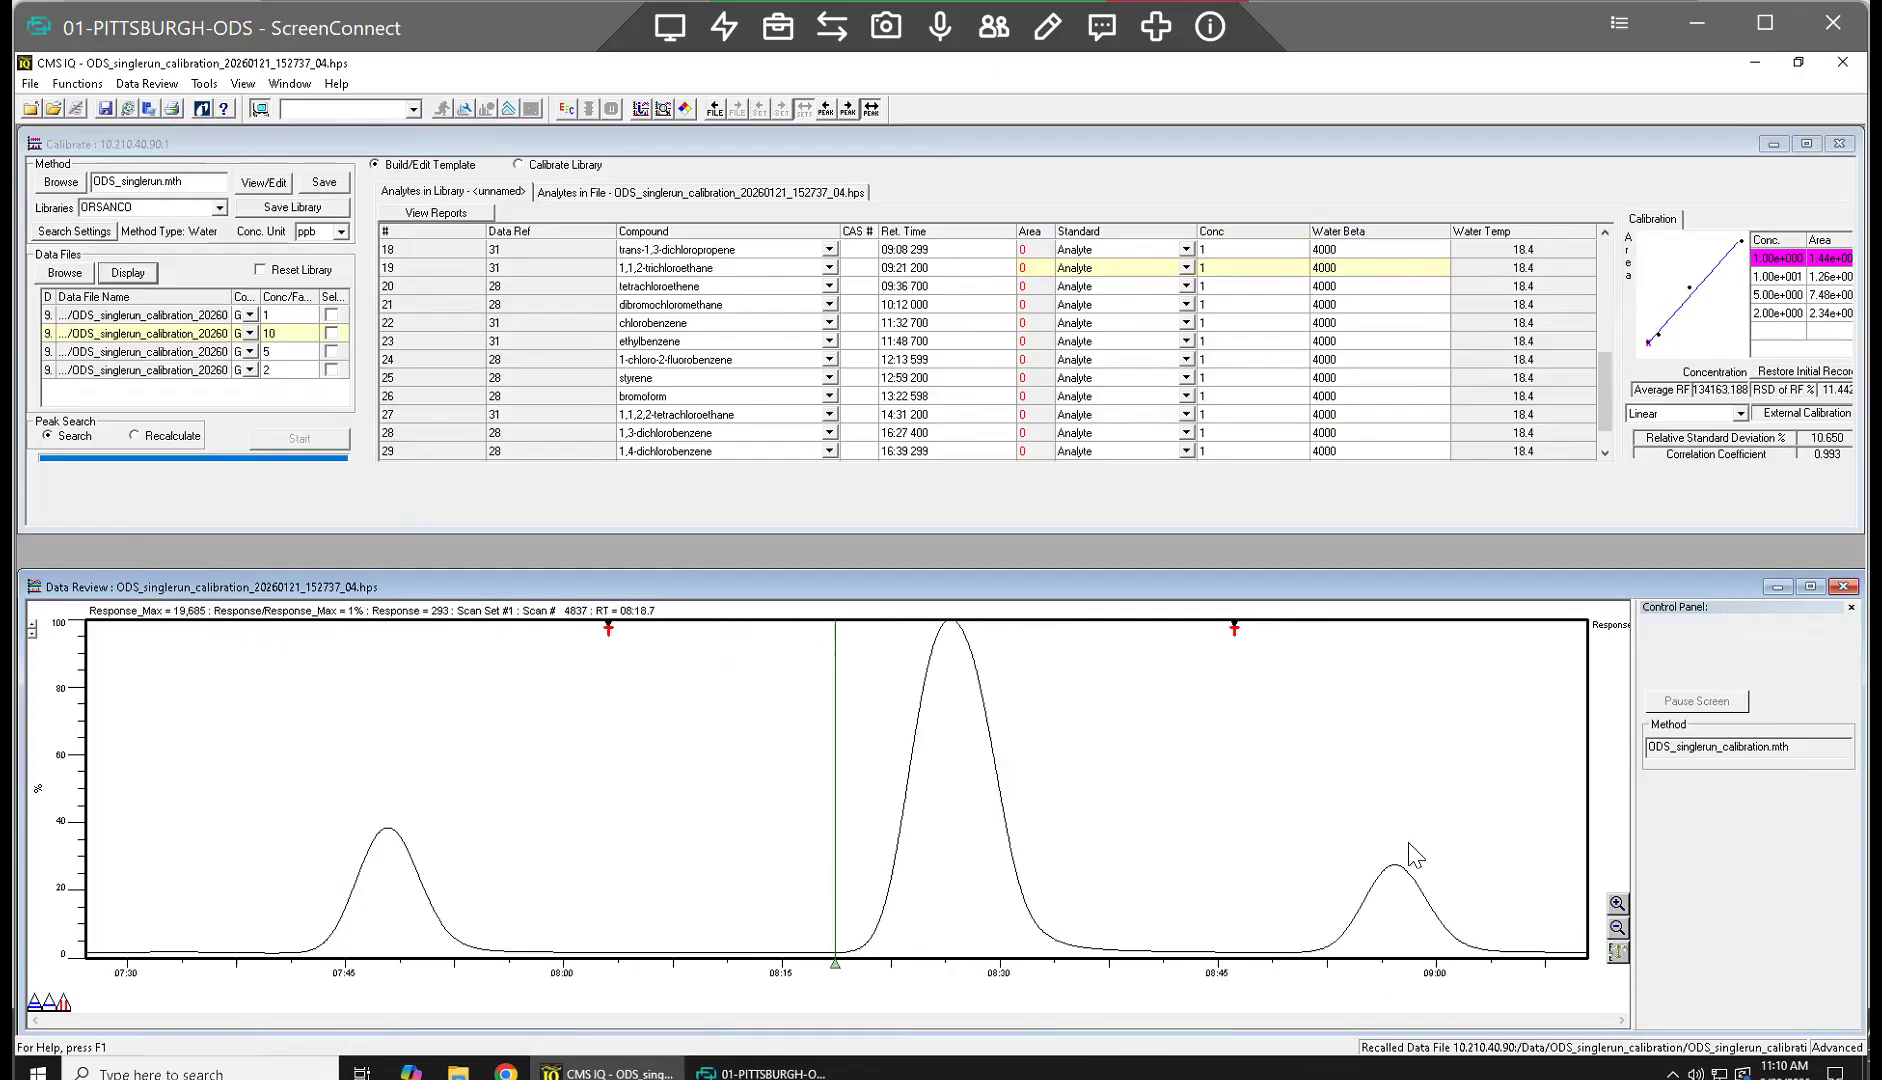
pyautogui.click(1396, 867)
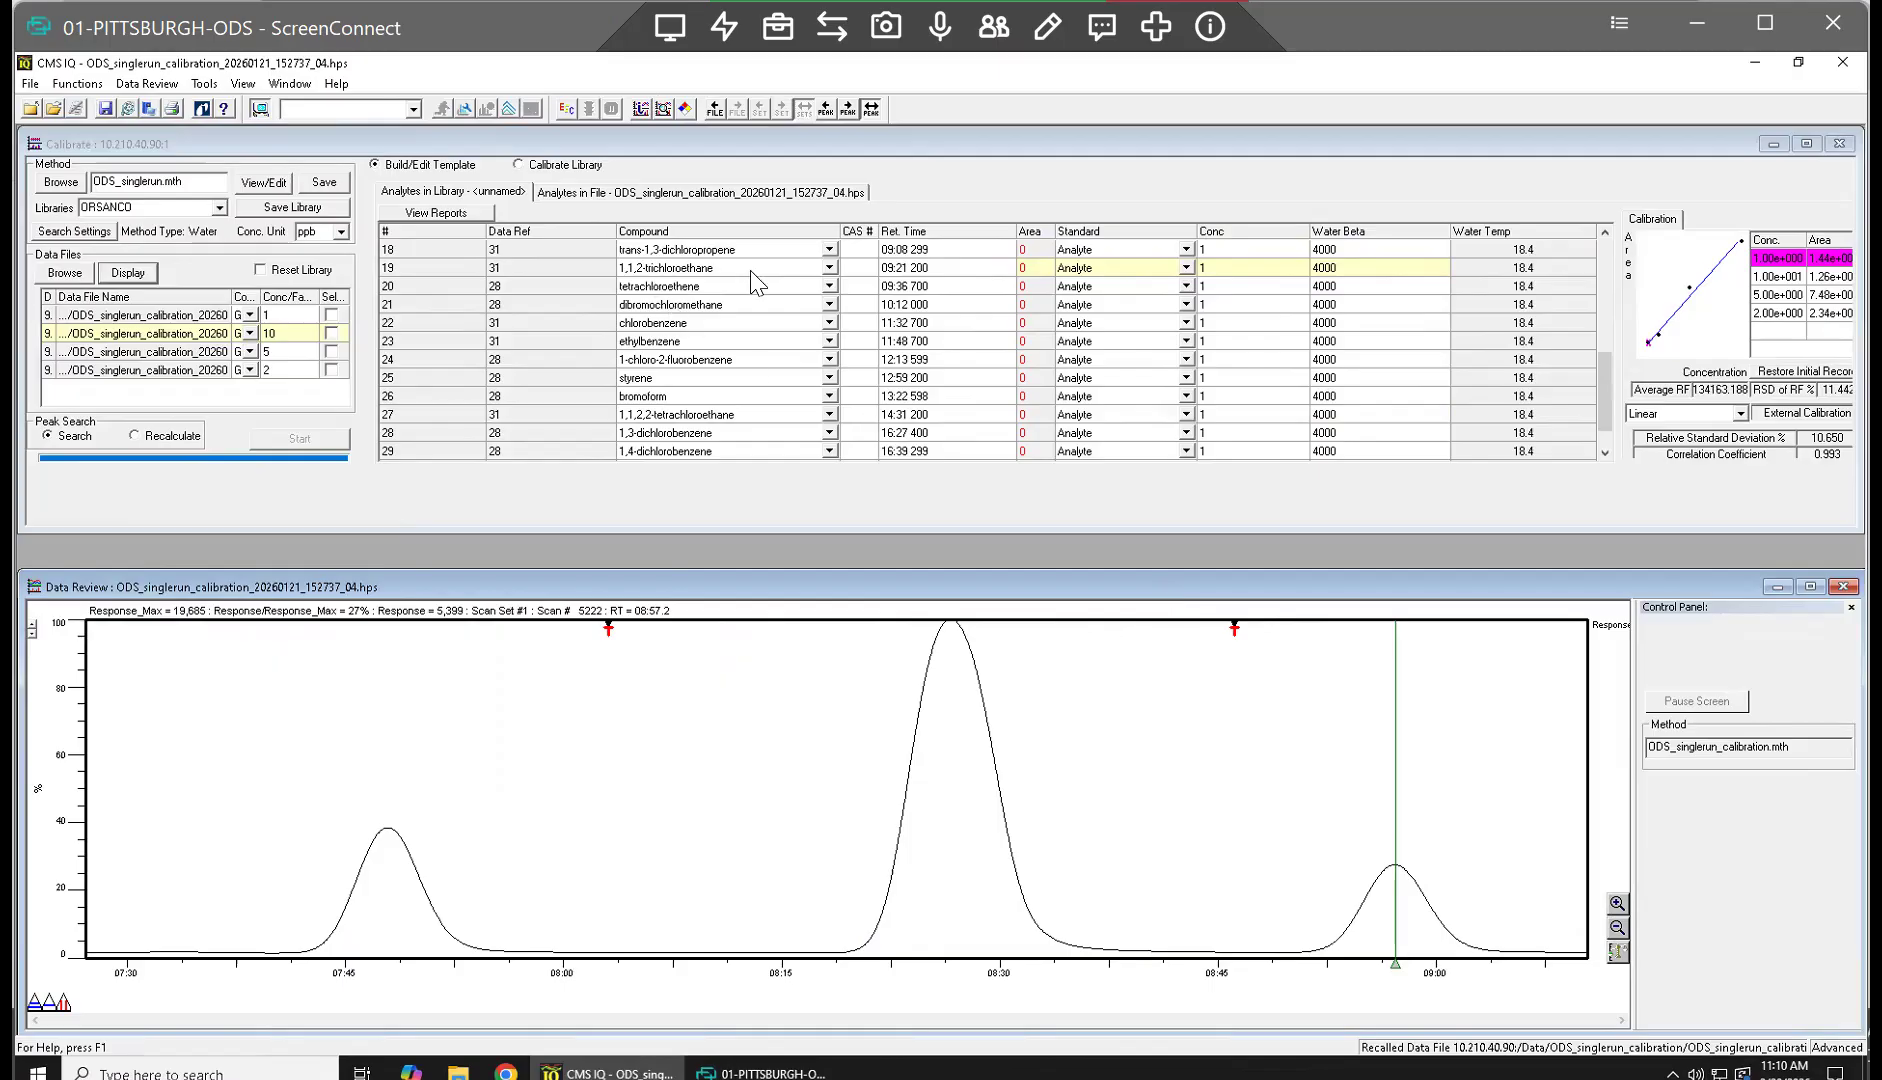
pyautogui.click(888, 250)
pyautogui.click(888, 250)
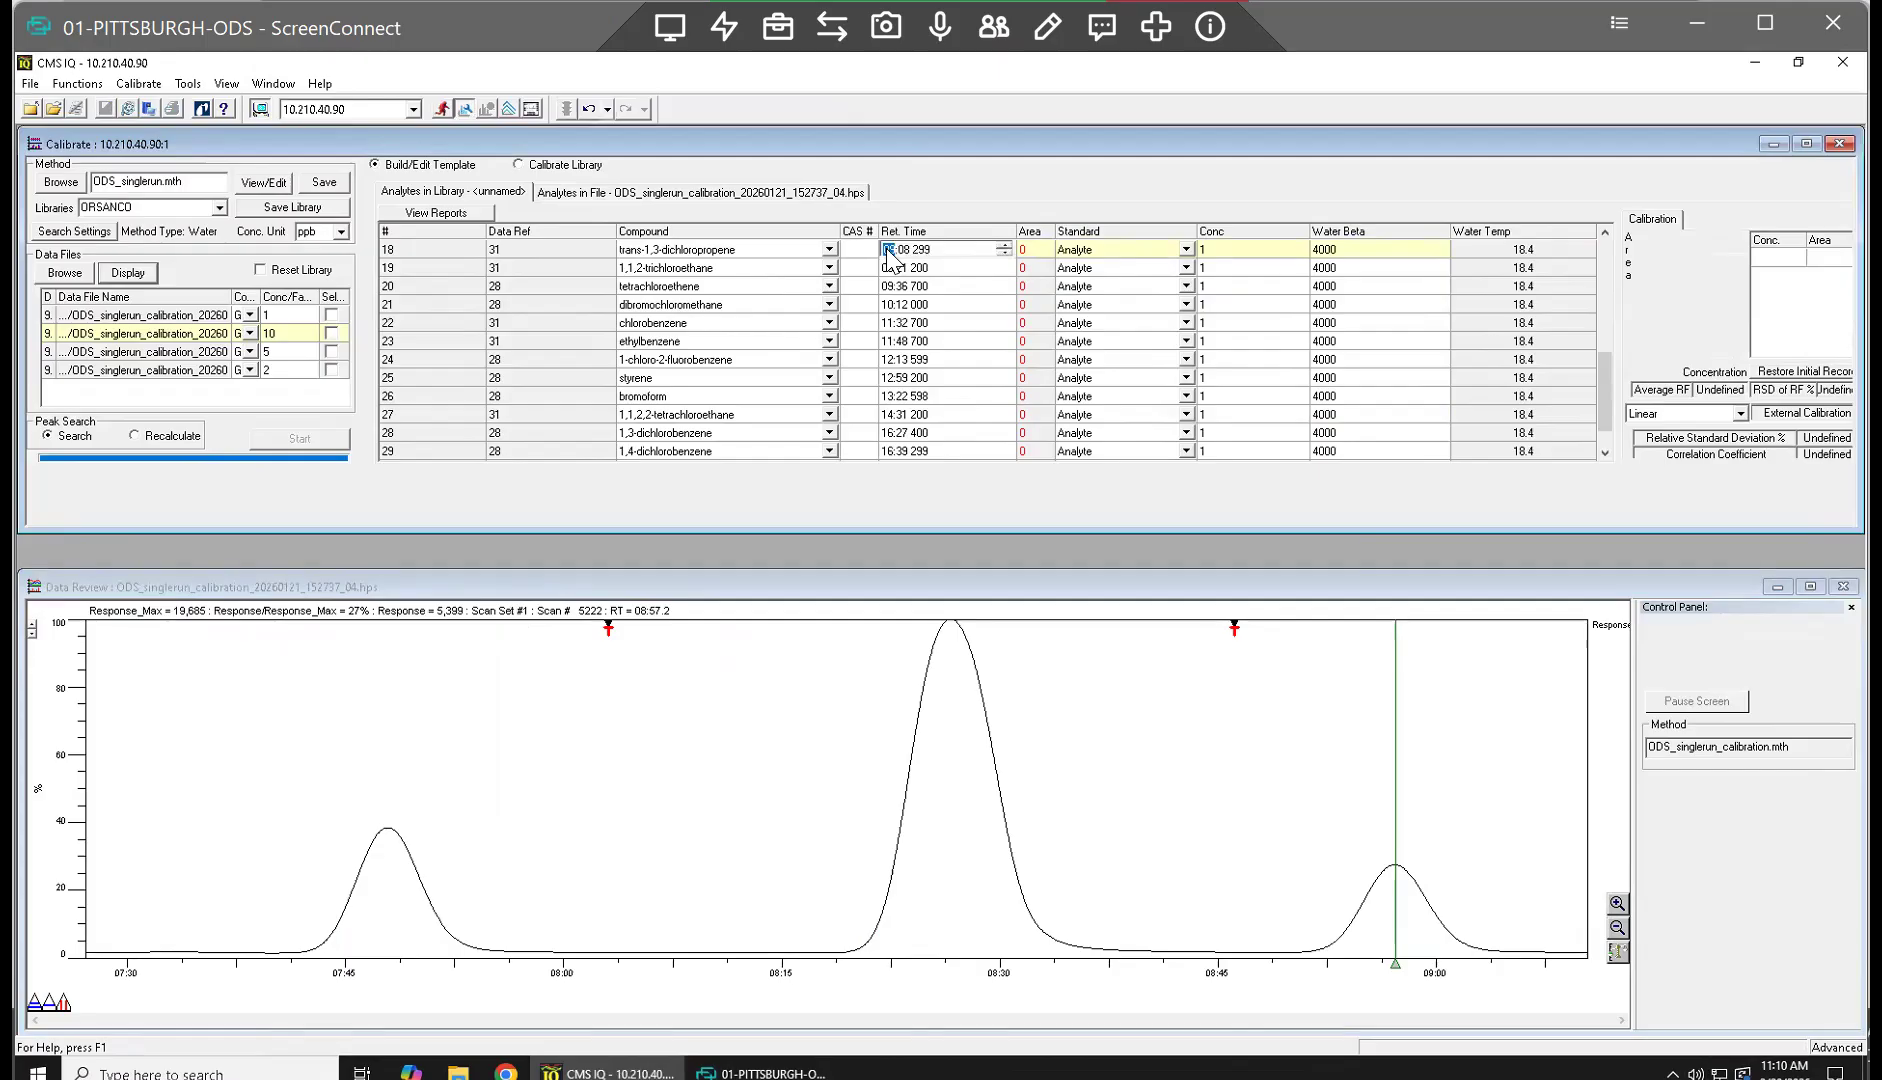
pyautogui.write('08')
pyautogui.press('Return')
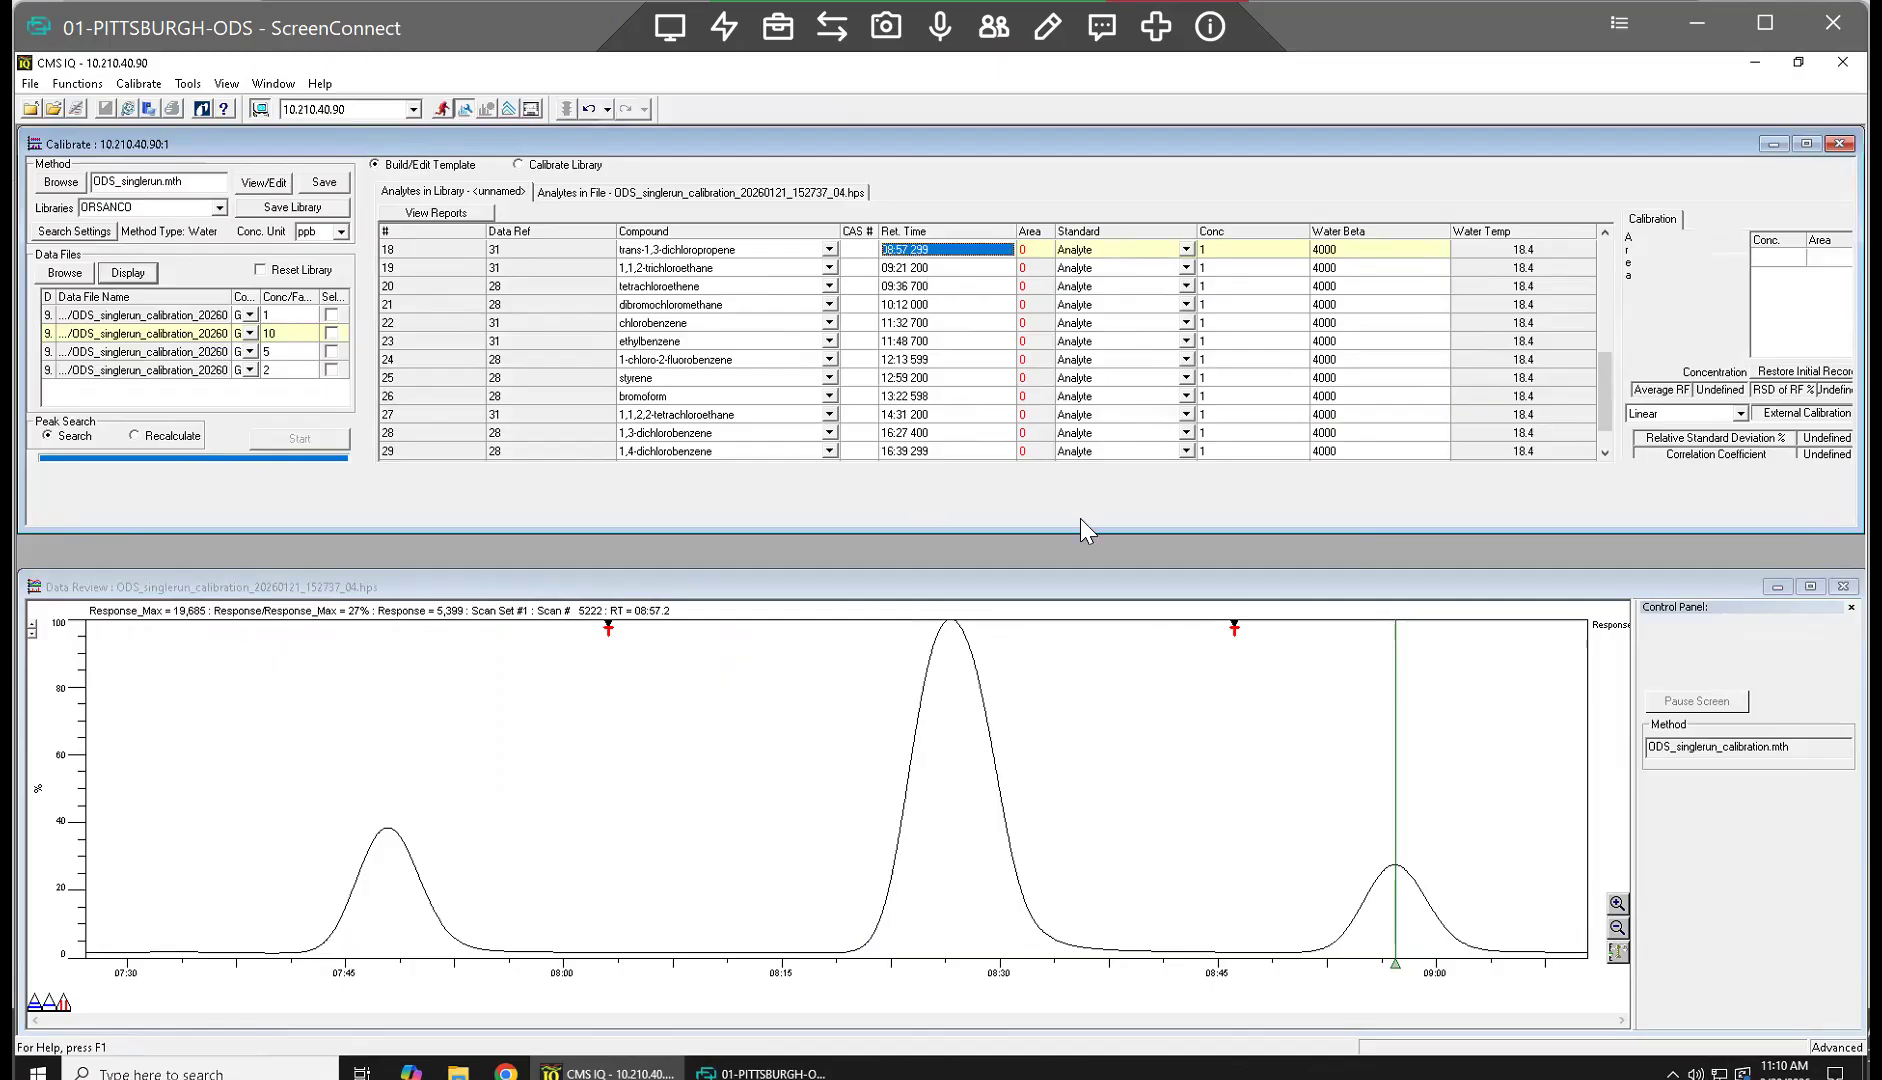
# Step: Find the apex of the tall peak just before 08:30 and set toluene's retention time to 08:26 799
pyautogui.click(1605, 232)
pyautogui.click(1605, 232)
pyautogui.click(1605, 232)
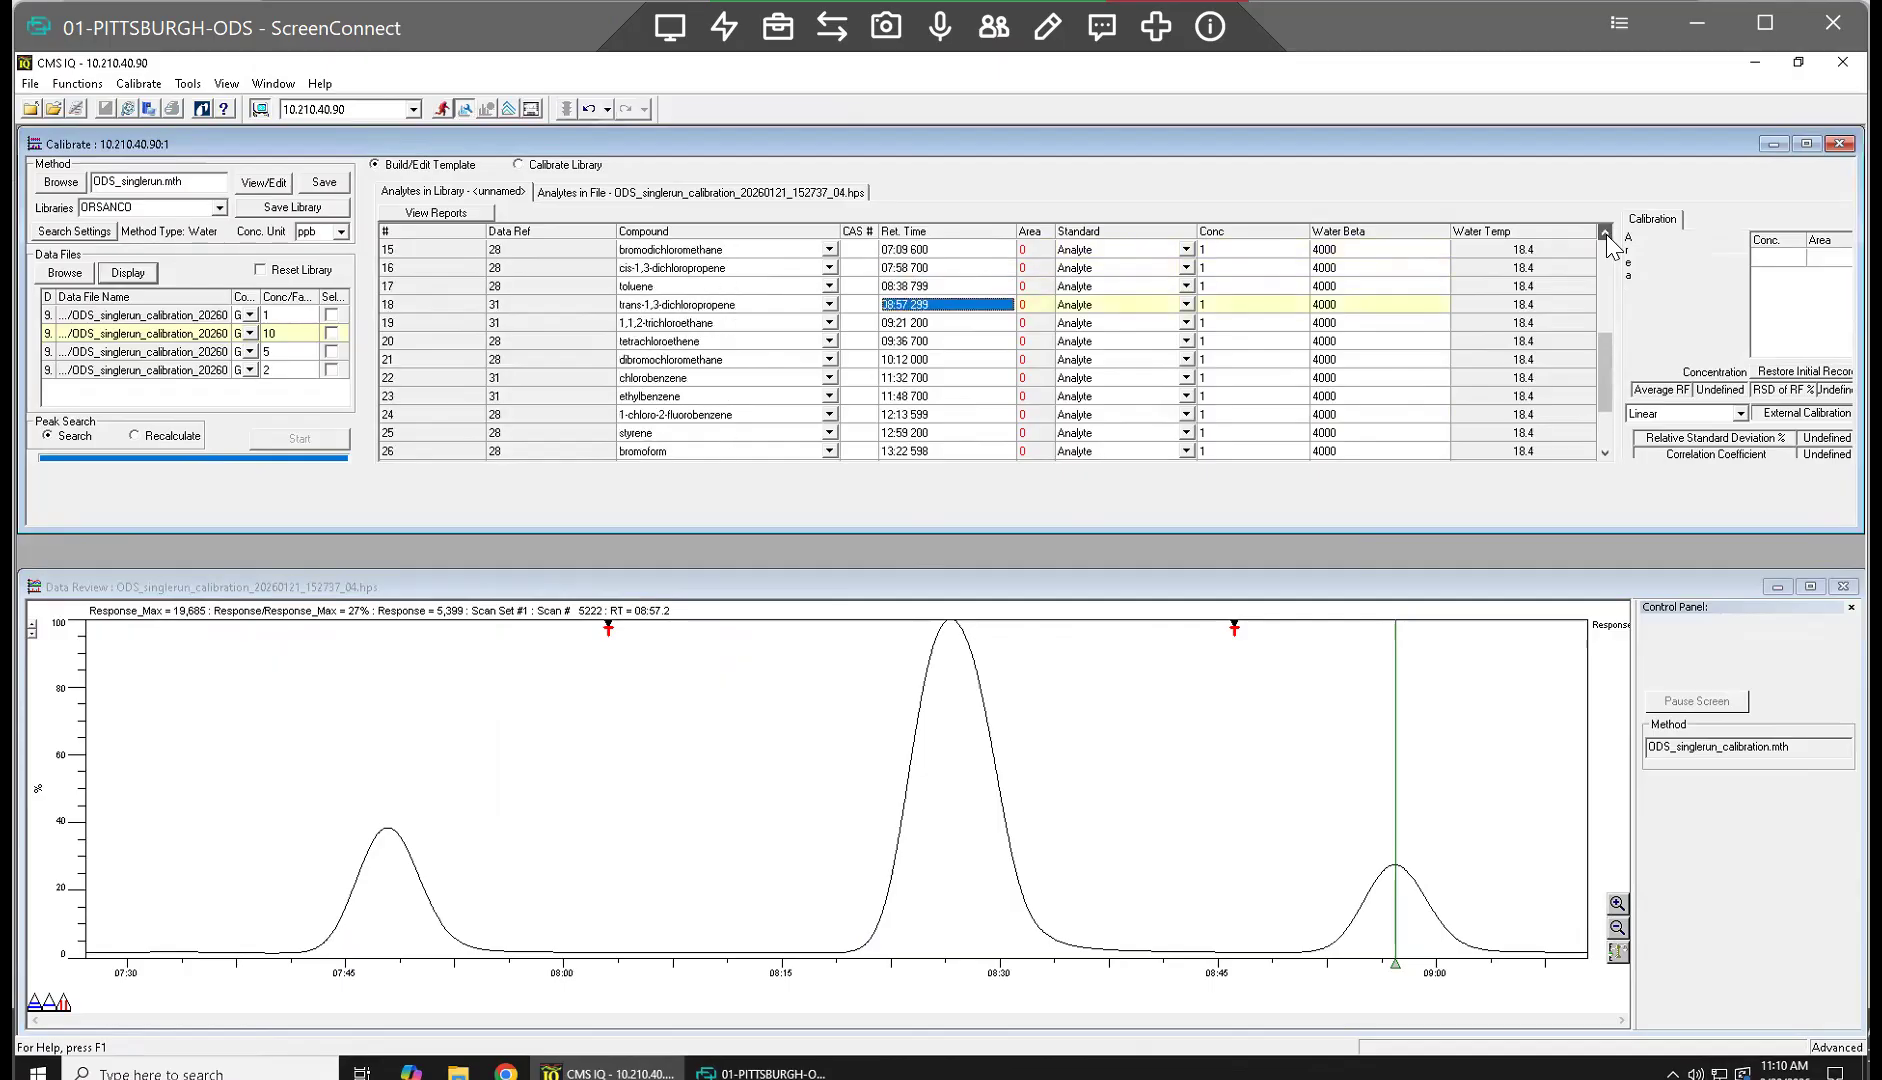
pyautogui.click(1605, 232)
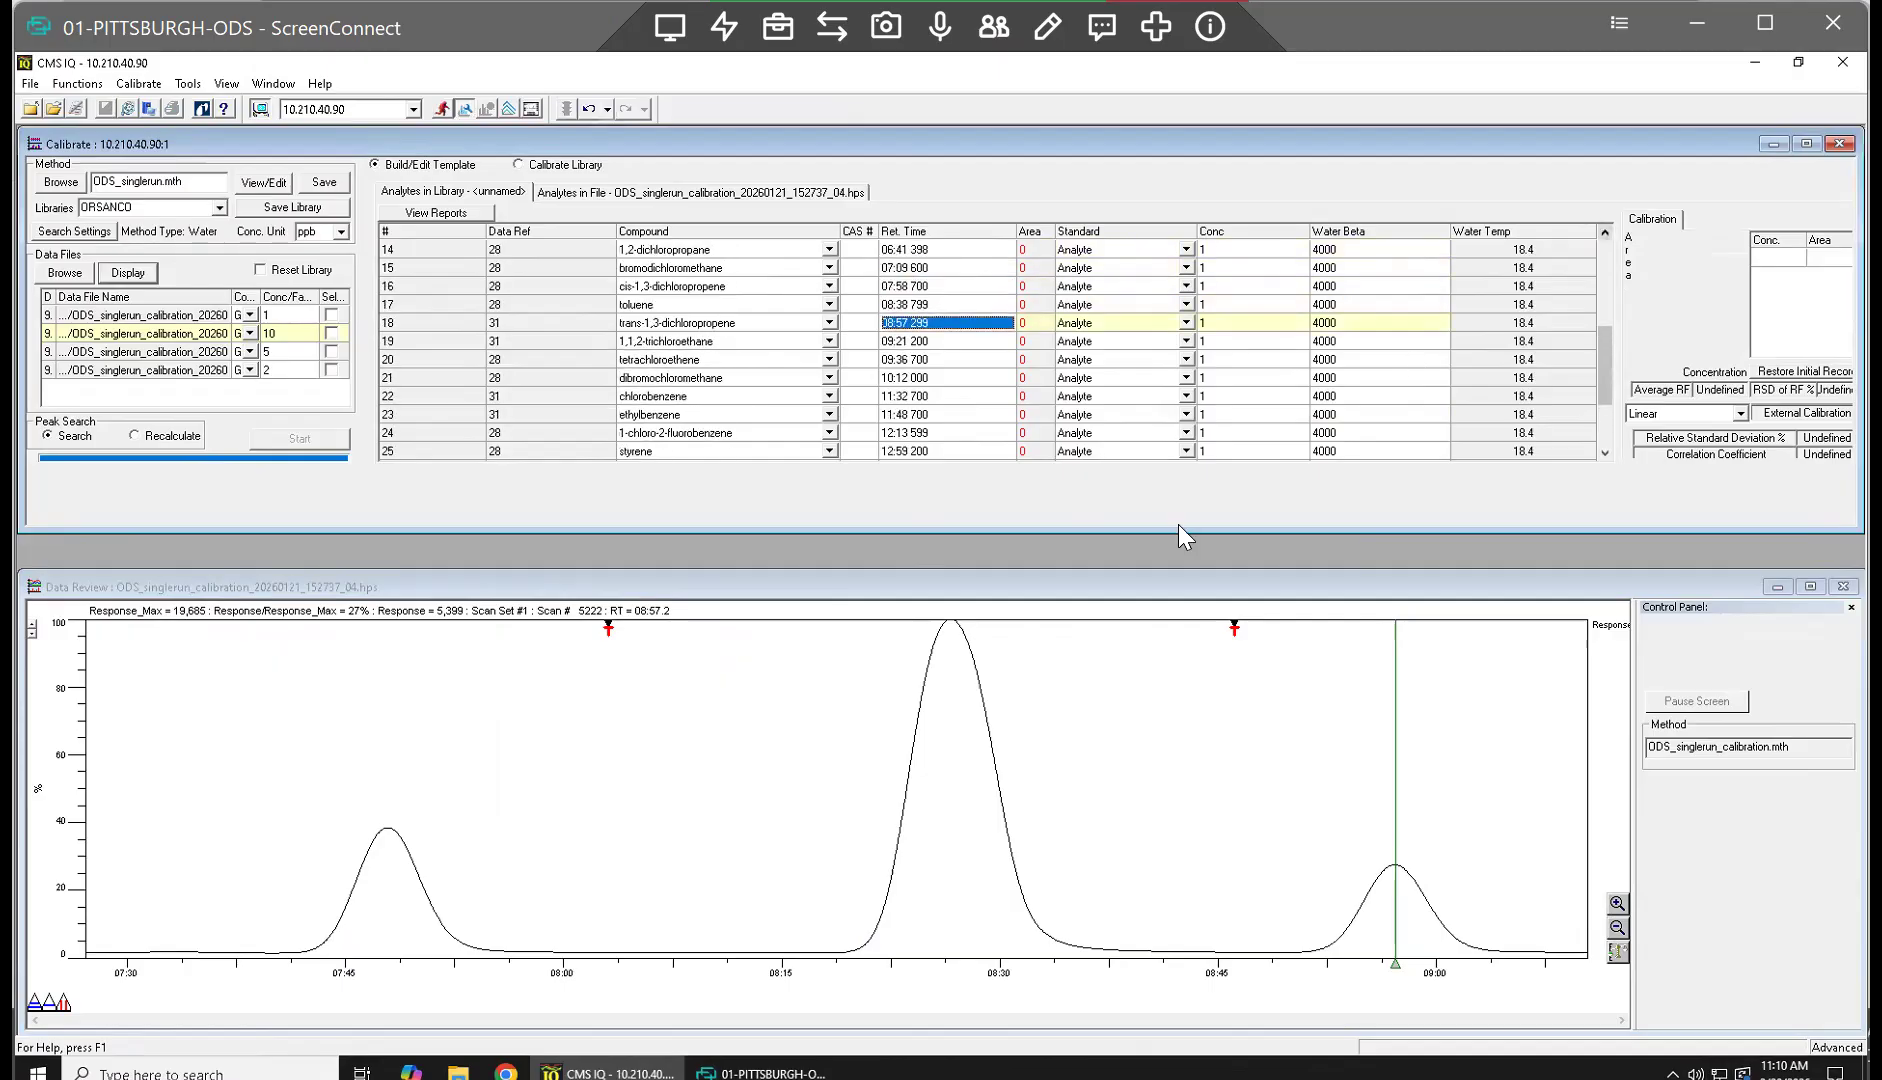
pyautogui.click(955, 643)
pyautogui.click(949, 630)
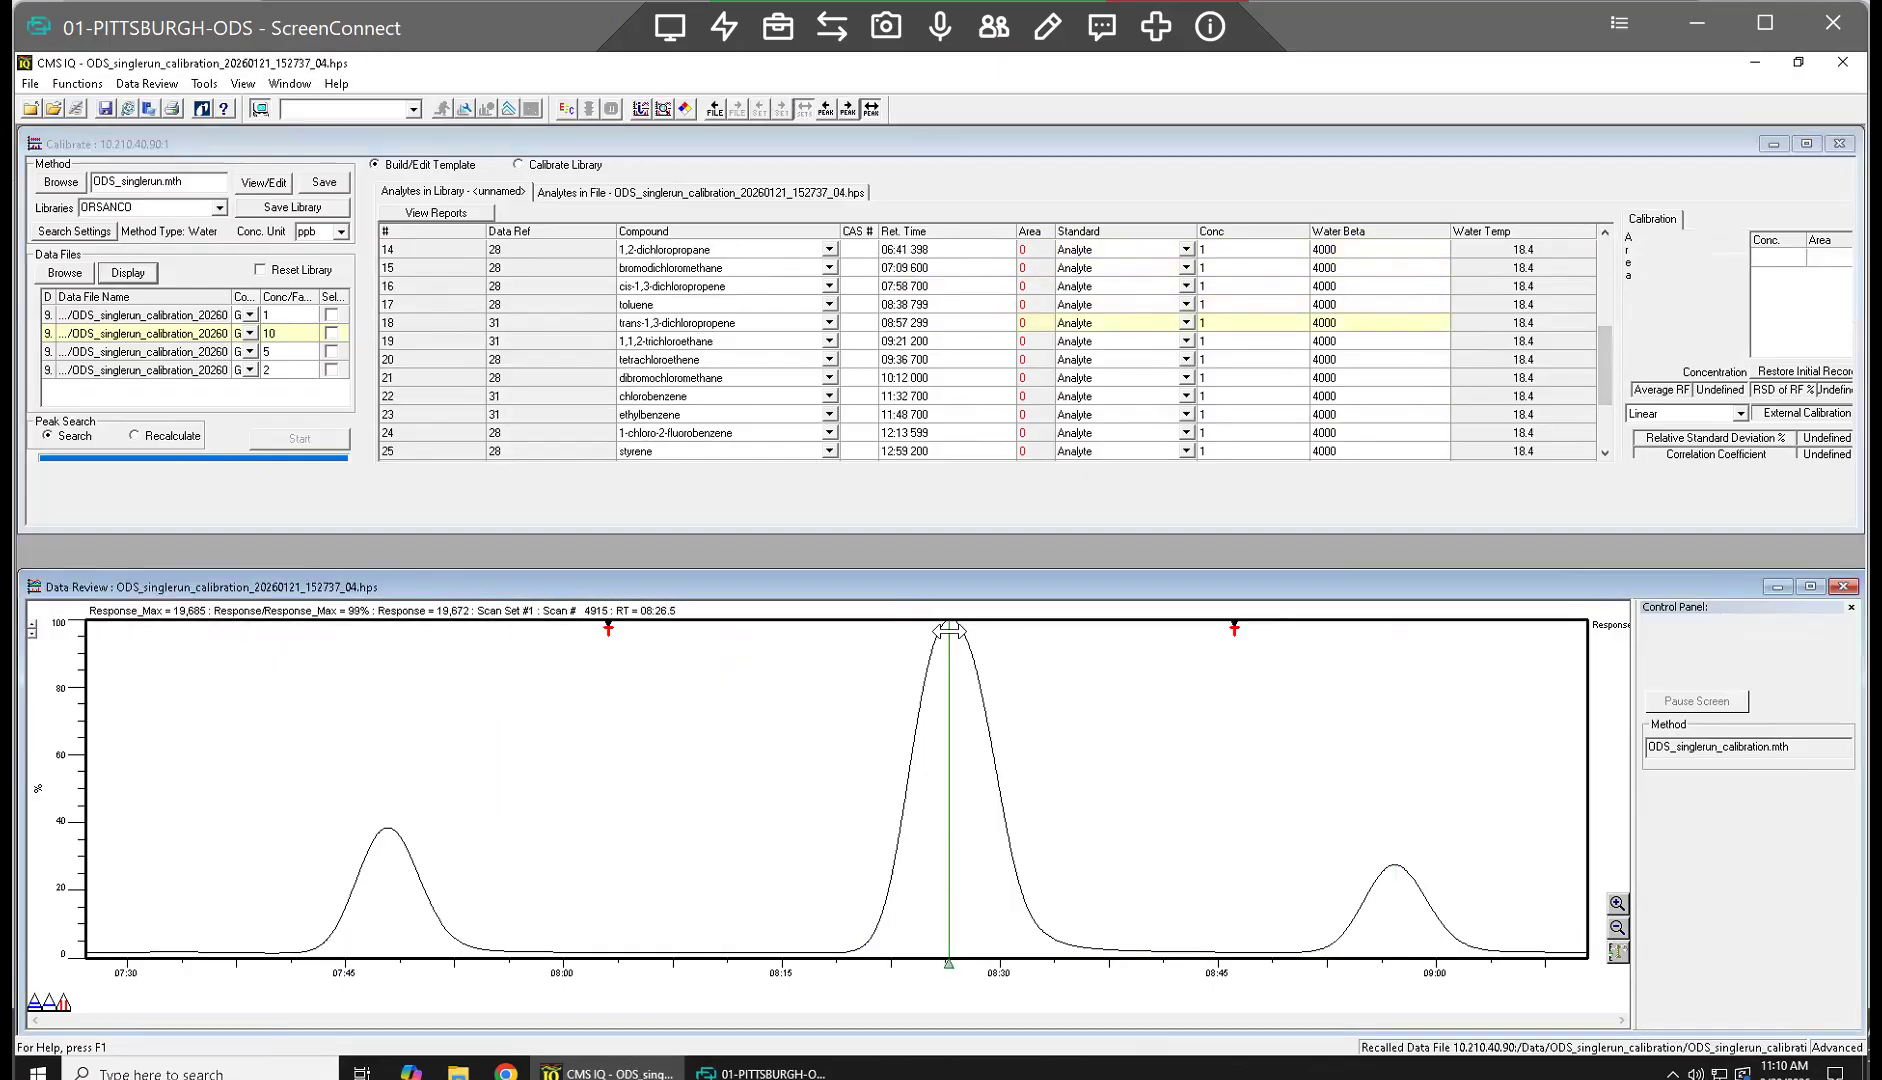
pyautogui.moveTo(949, 630); pyautogui.dragTo(951, 630)
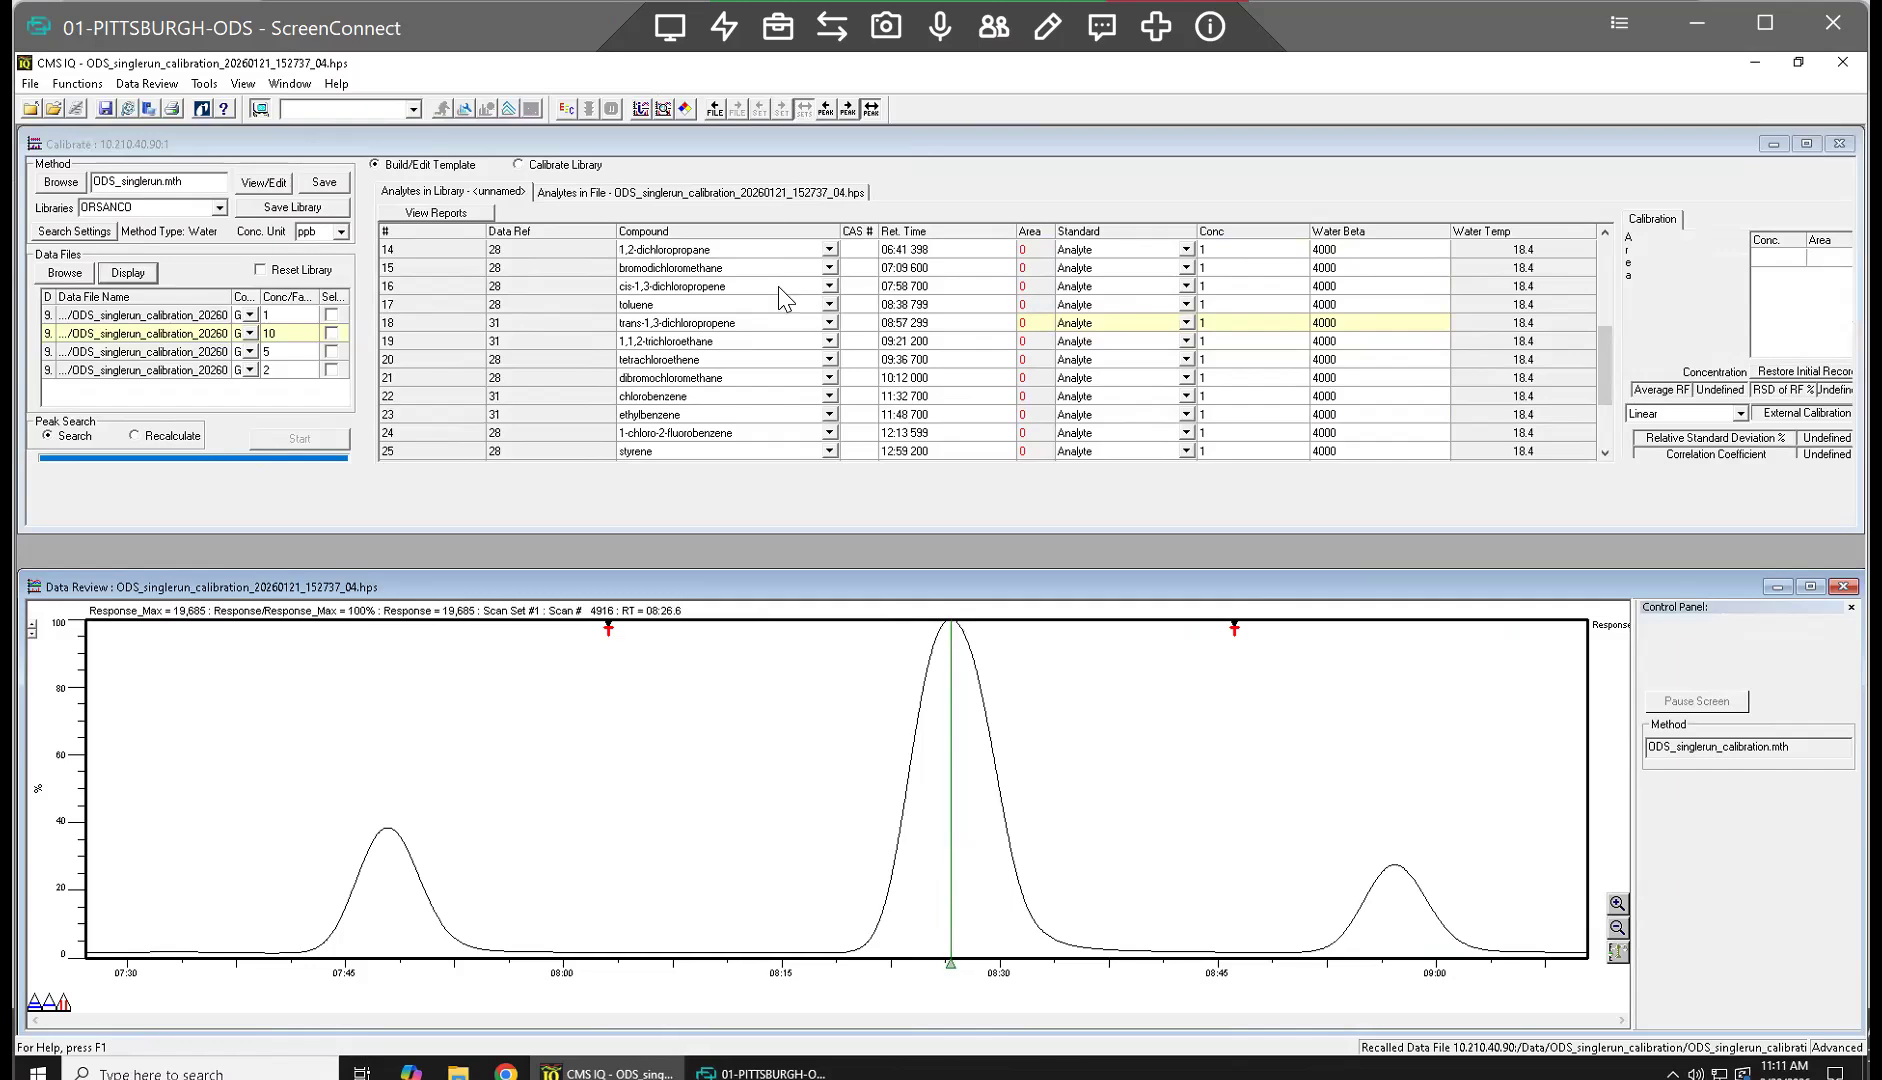
pyautogui.click(908, 306)
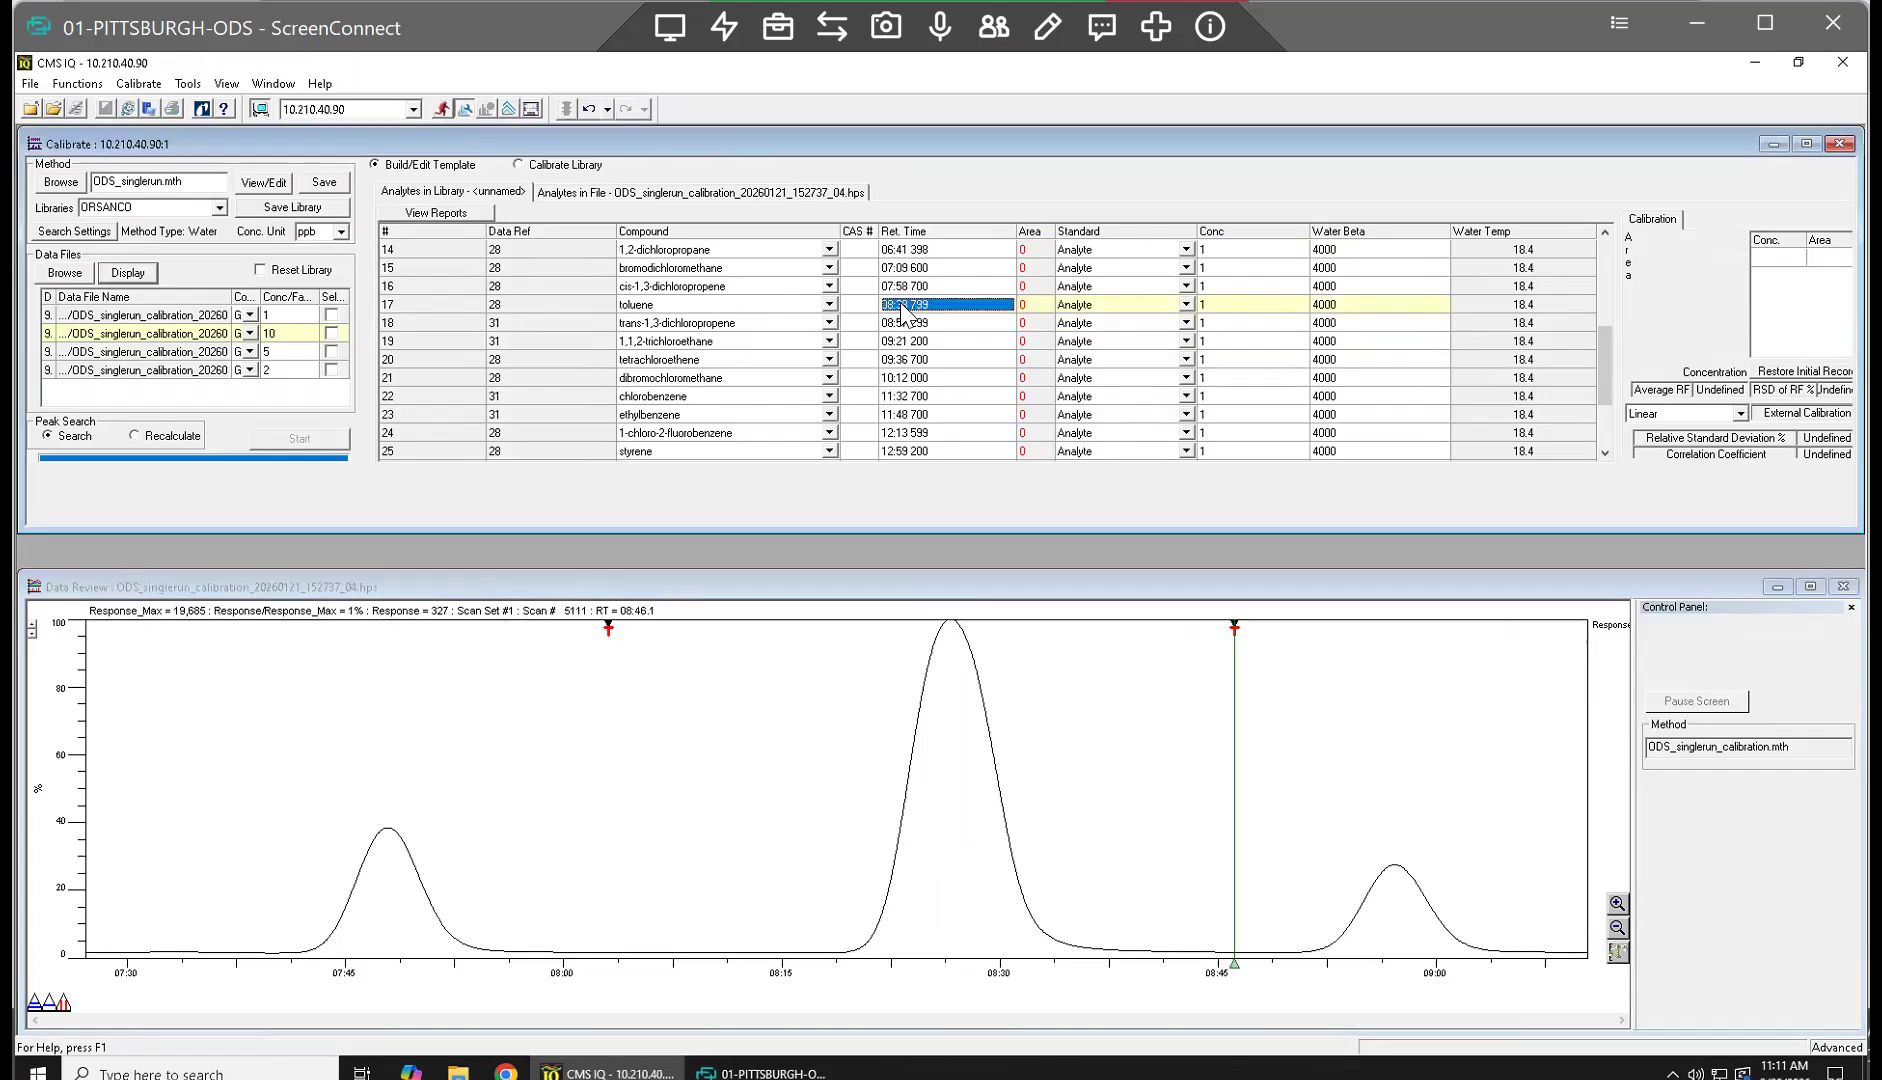
pyautogui.click(904, 305)
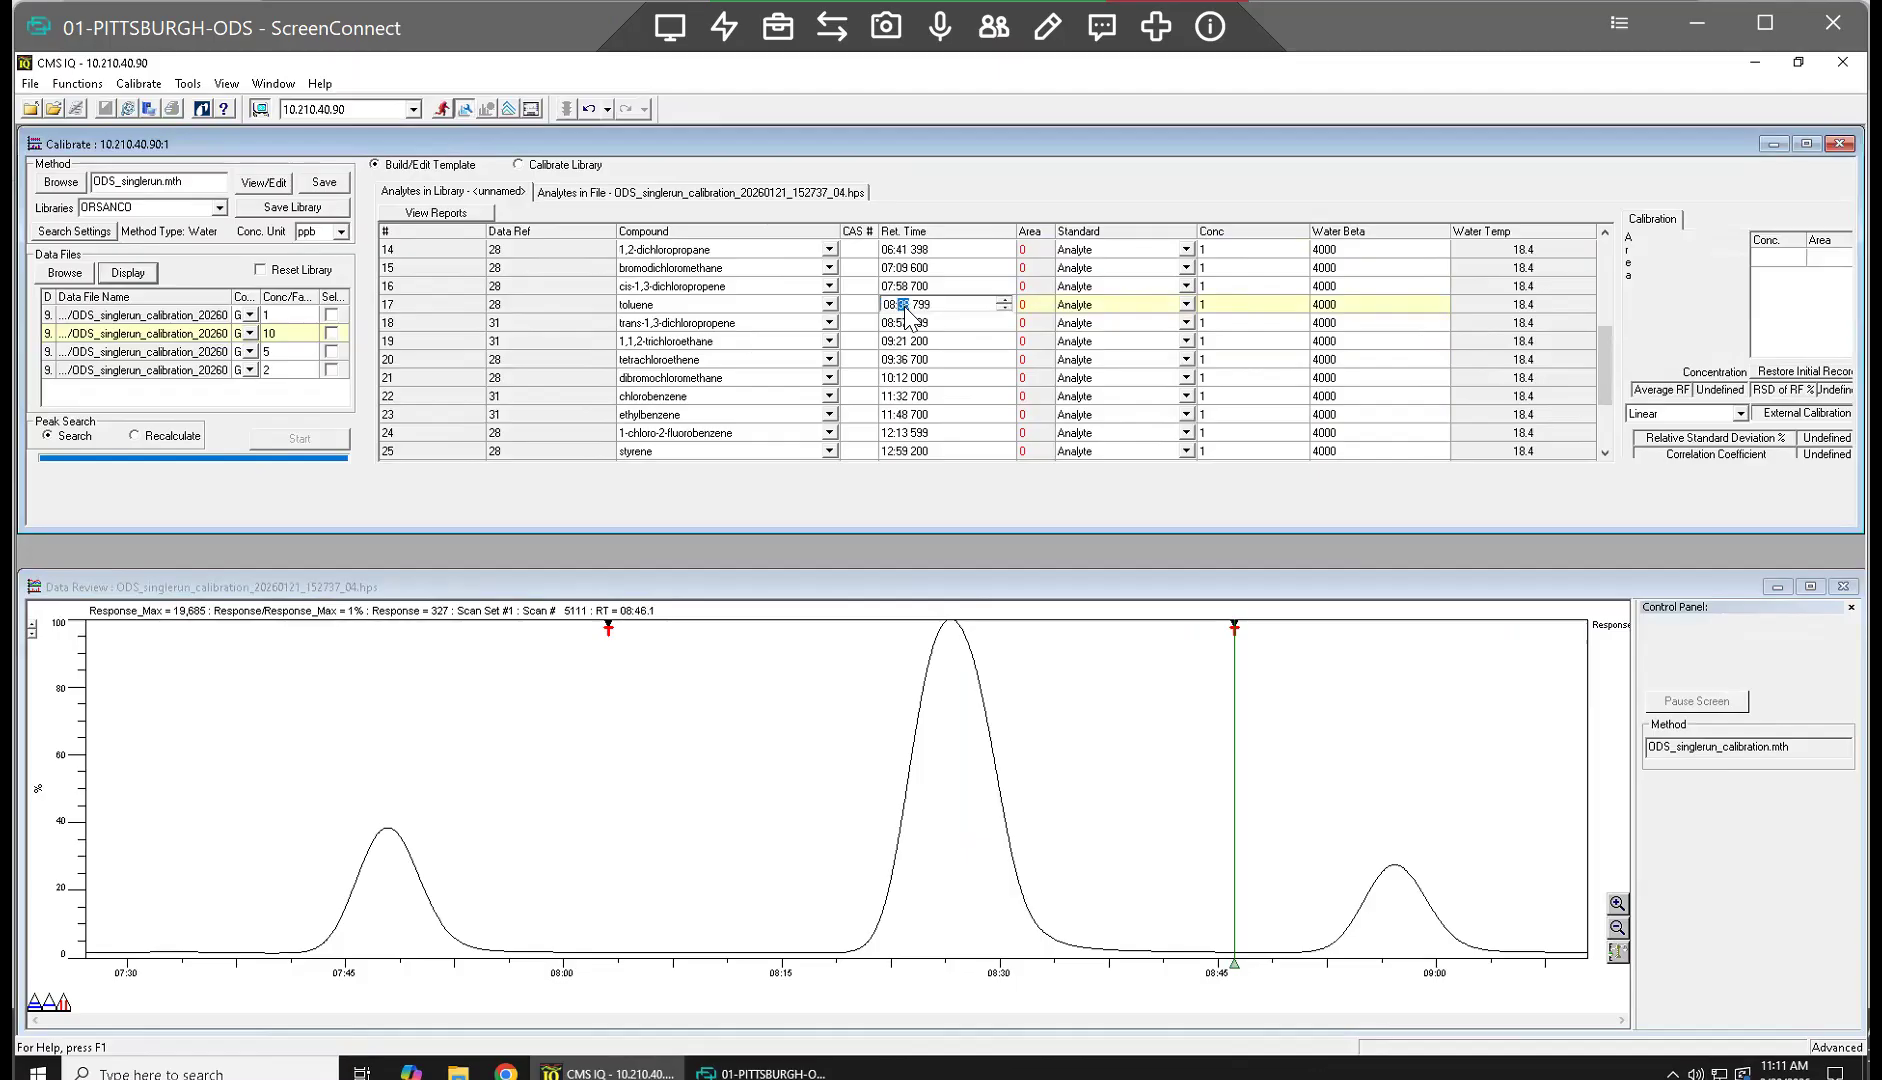
pyautogui.press('Return')
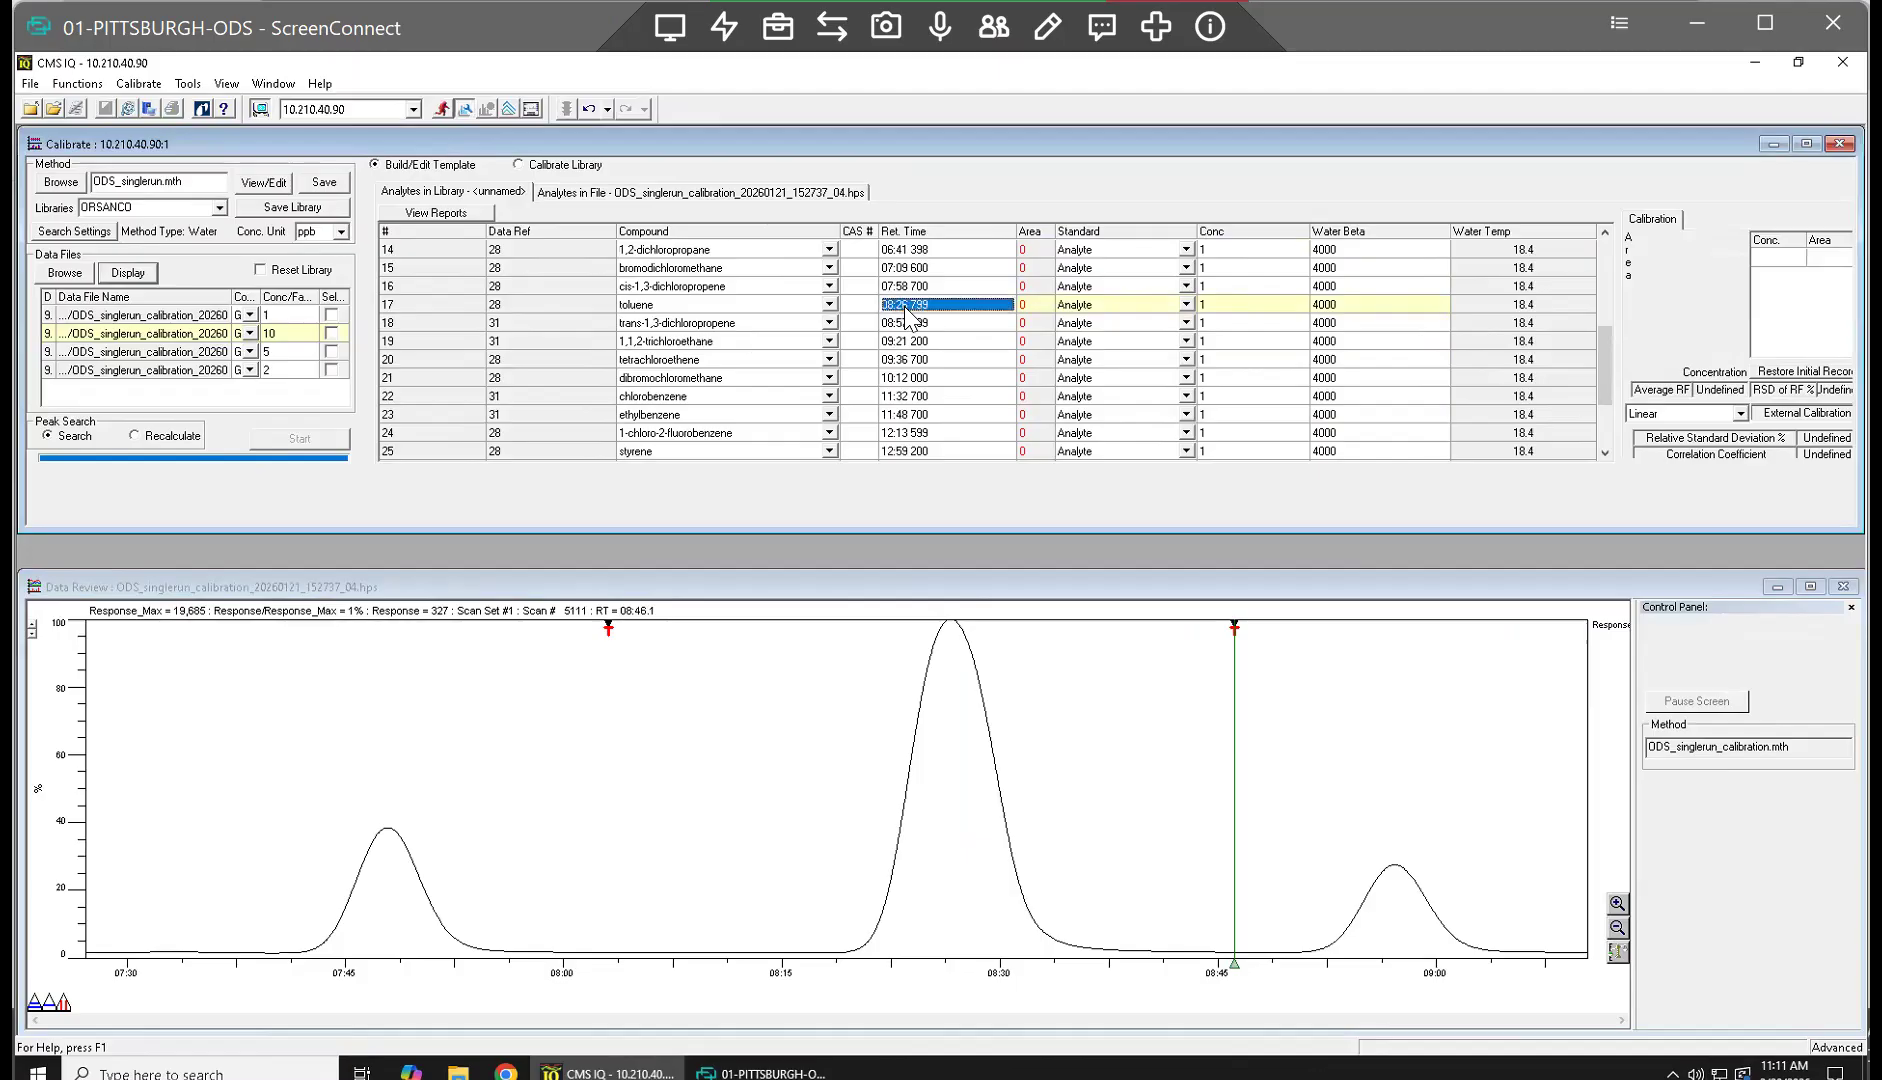
# Step: Read the apex of the peak just after 07:45 and set cis-1,3-dichloropropene's retention time to 07:47 700
pyautogui.click(389, 862)
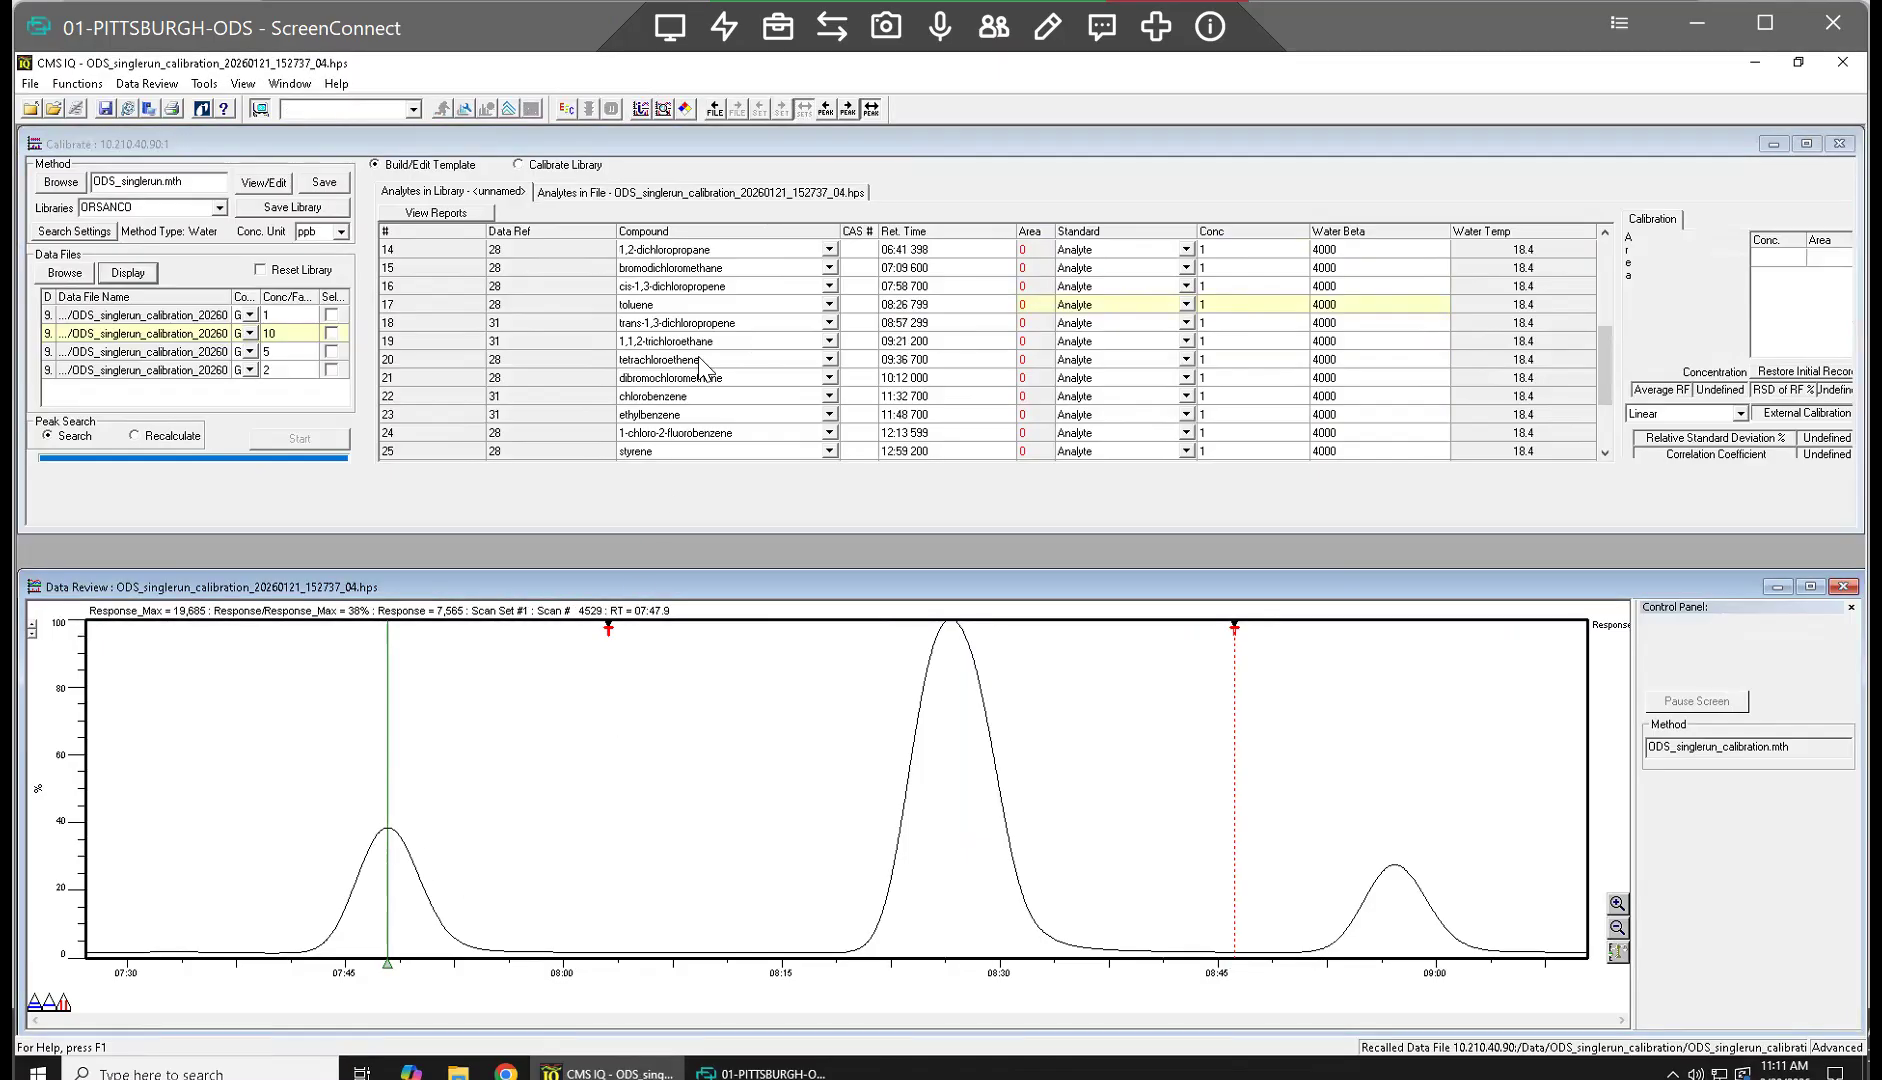
pyautogui.click(905, 287)
pyautogui.click(903, 286)
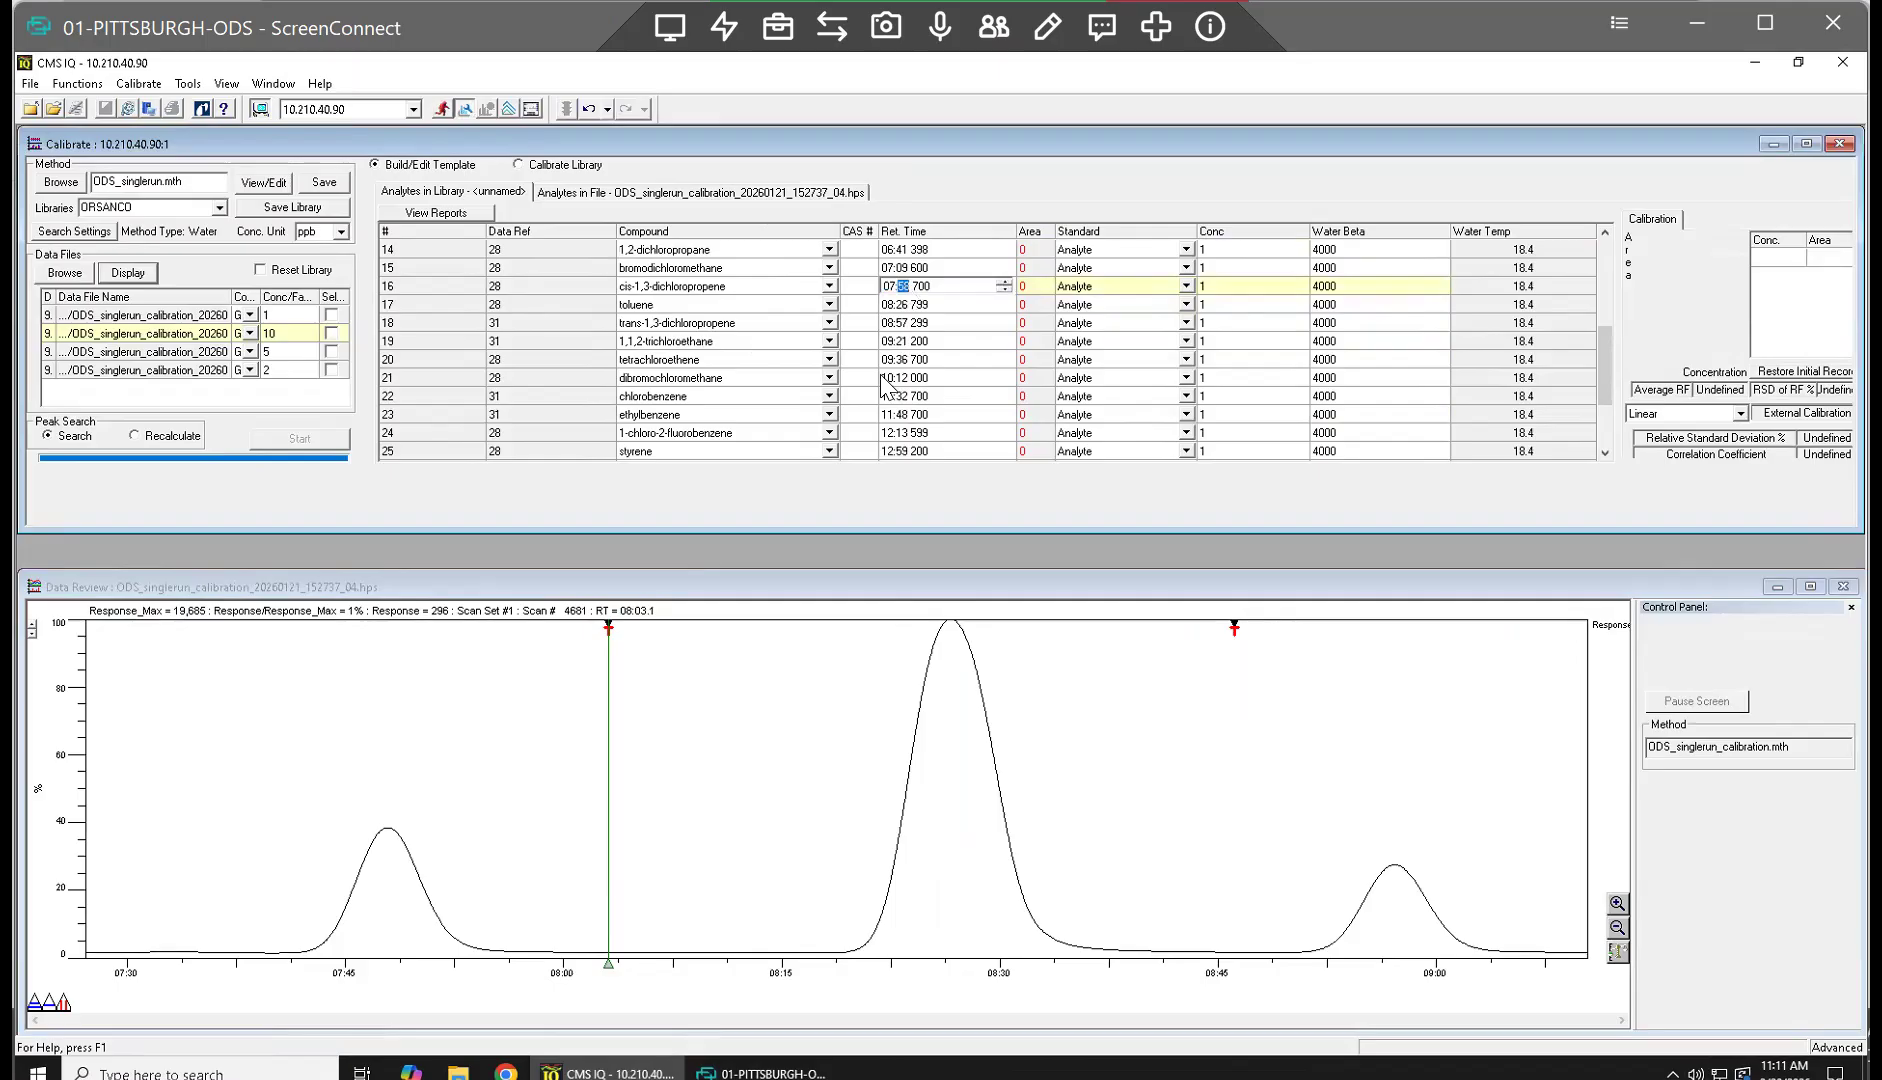
pyautogui.click(392, 853)
pyautogui.click(388, 843)
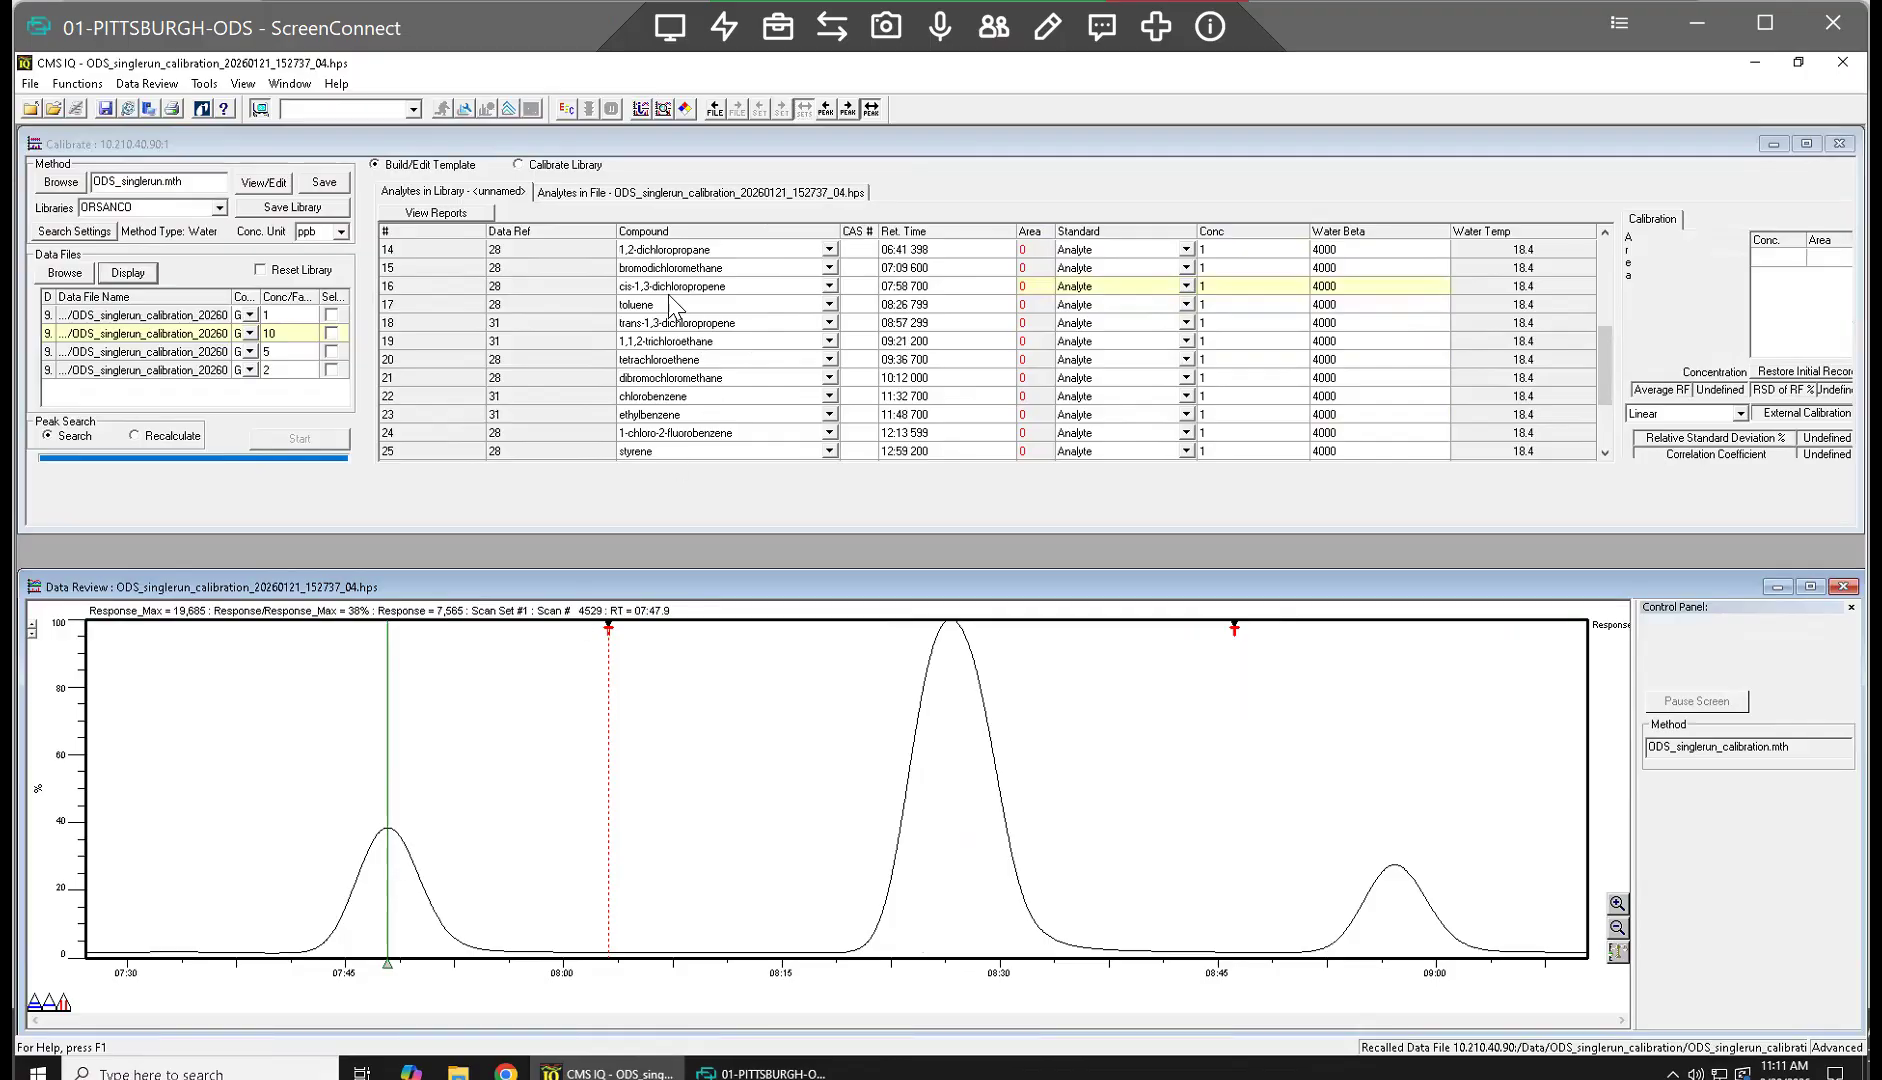
pyautogui.click(903, 287)
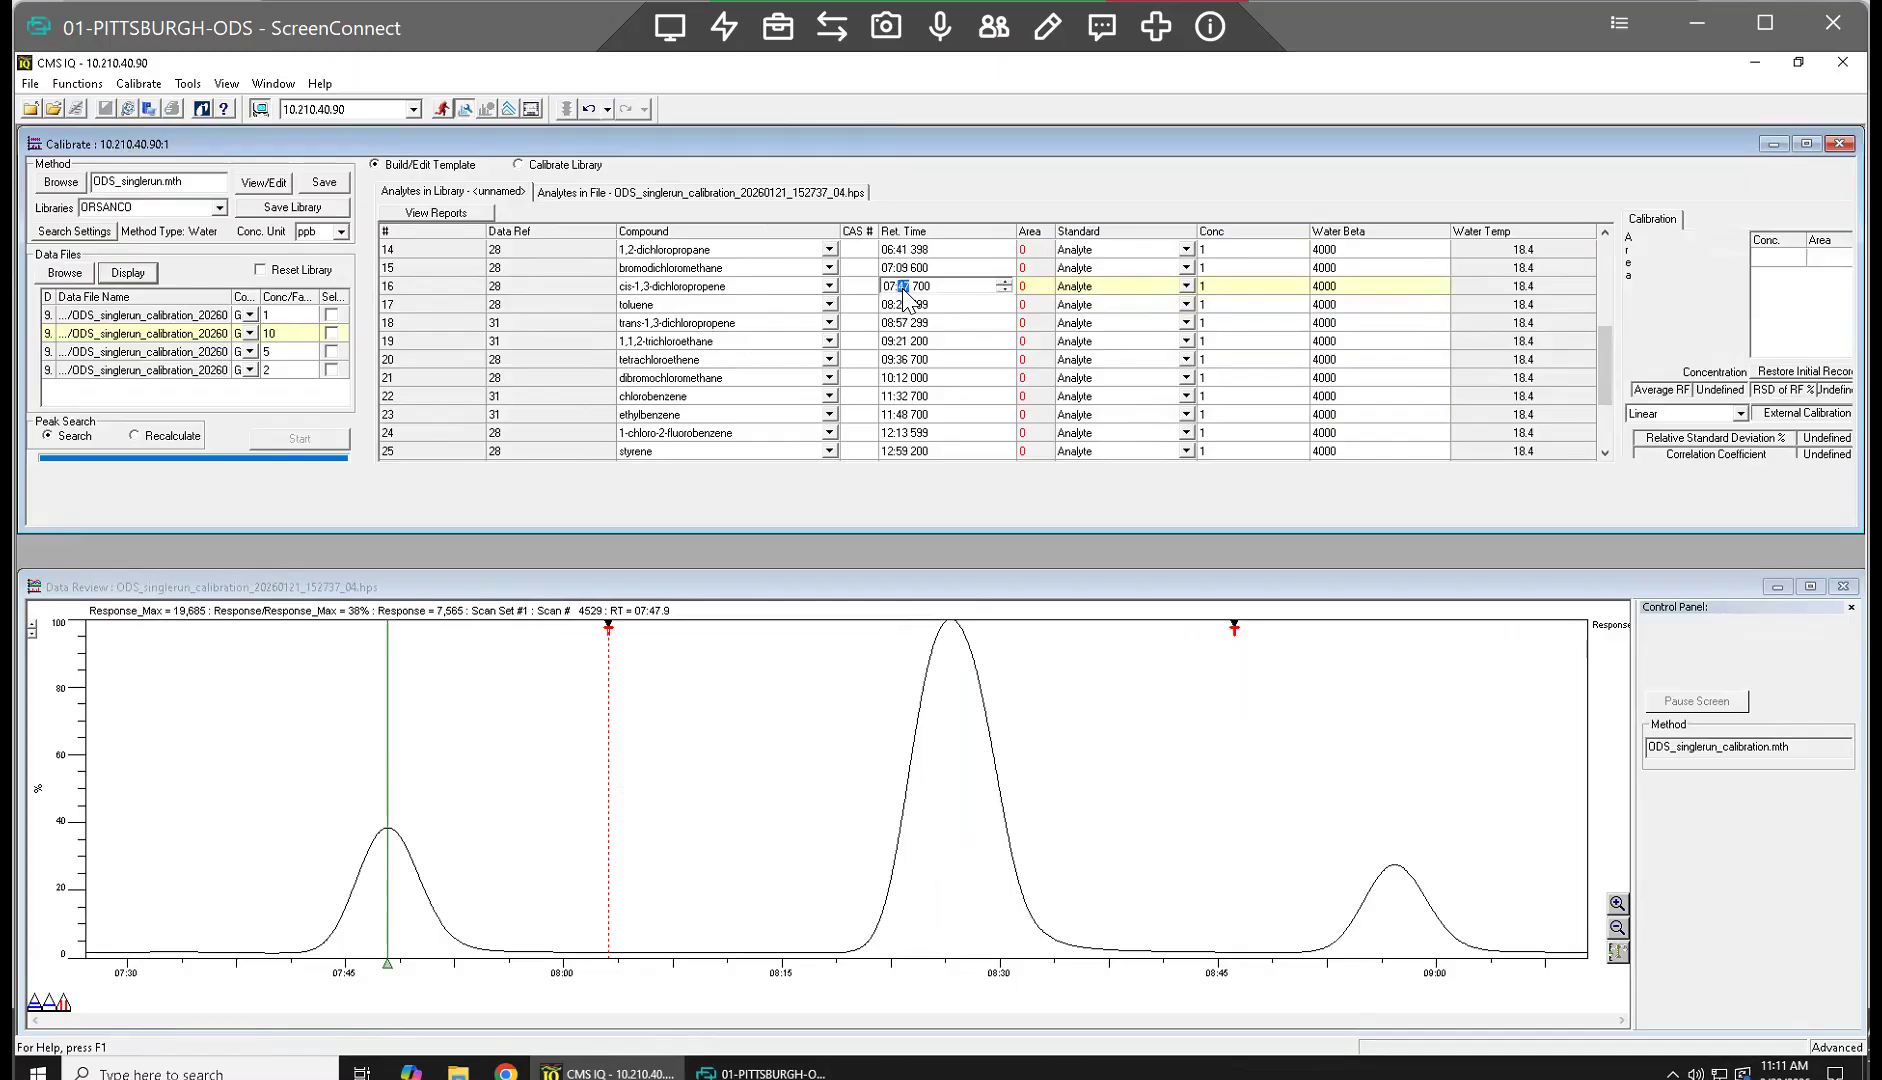
pyautogui.press('Return')
# Step: Locate the small peak just before 07:00 and set bromodichloromethane's retention time to 06:58 600
pyautogui.rightClick(250, 790)
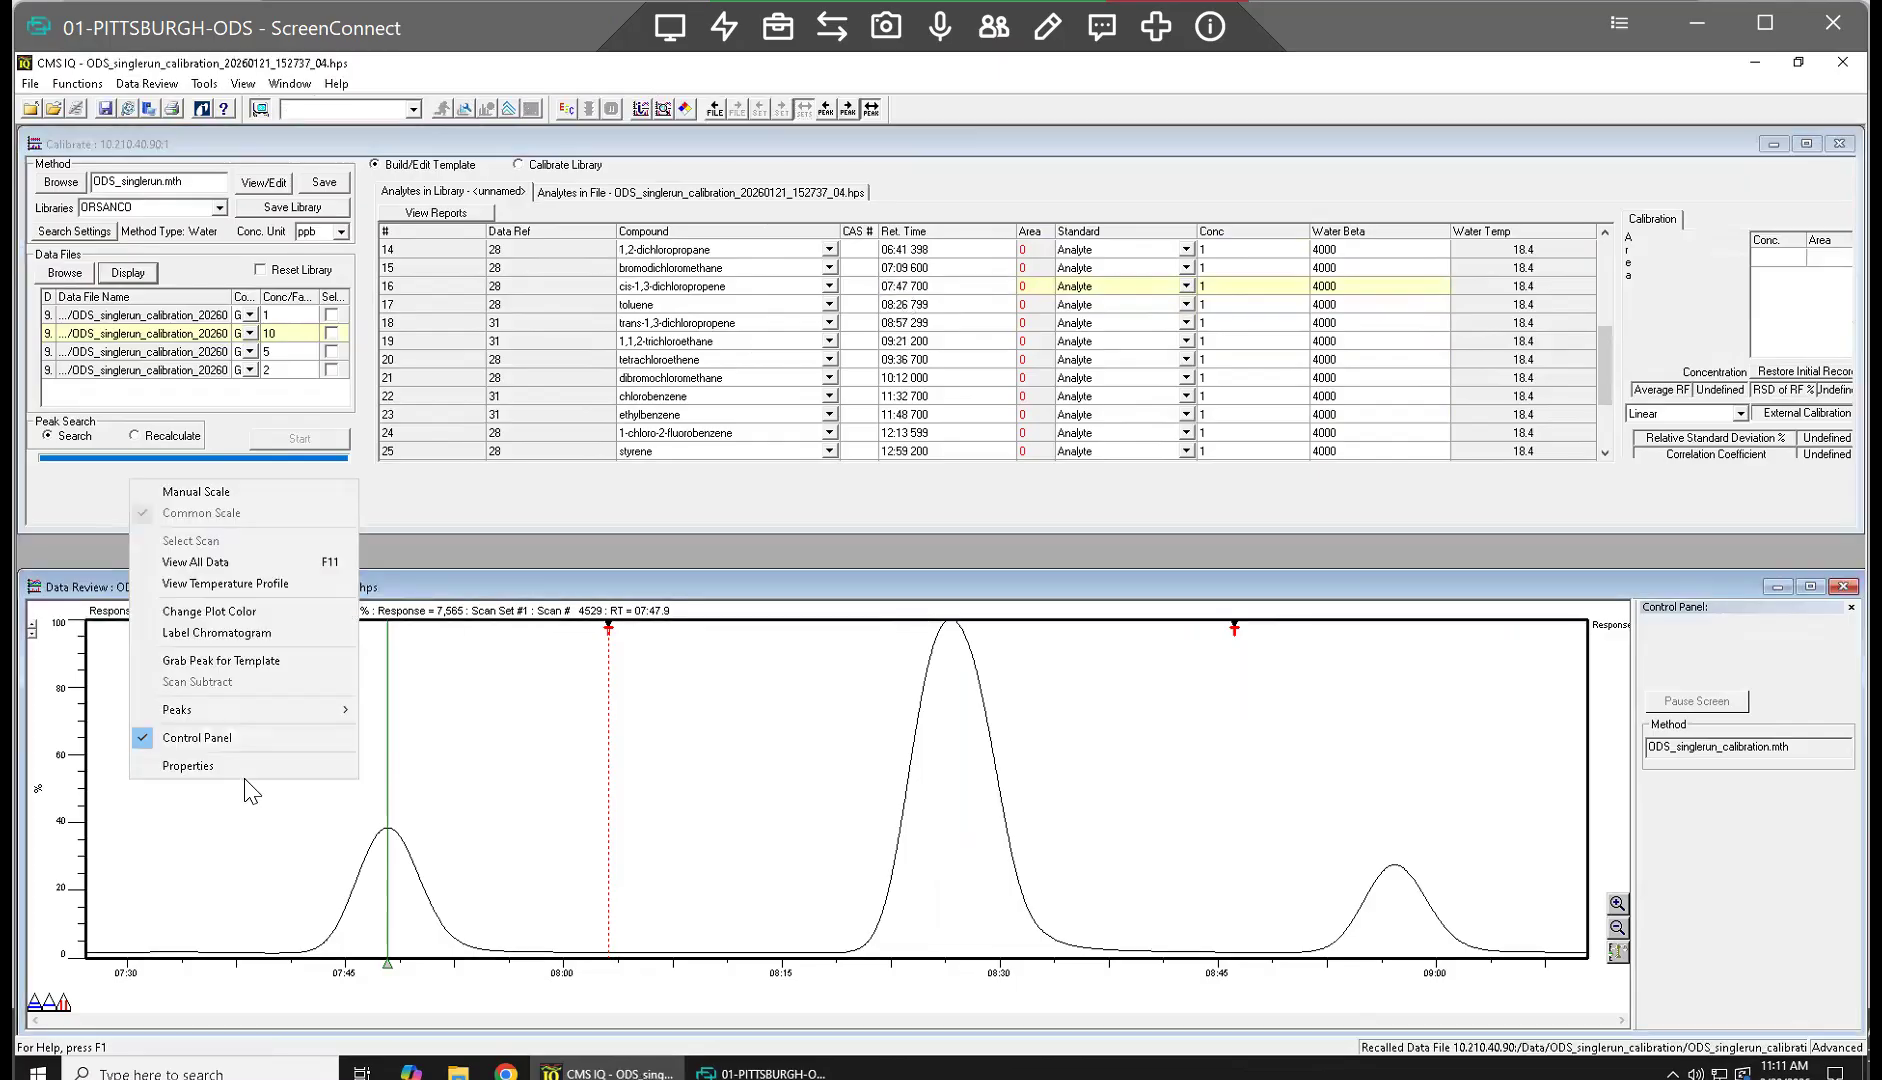
pyautogui.click(237, 562)
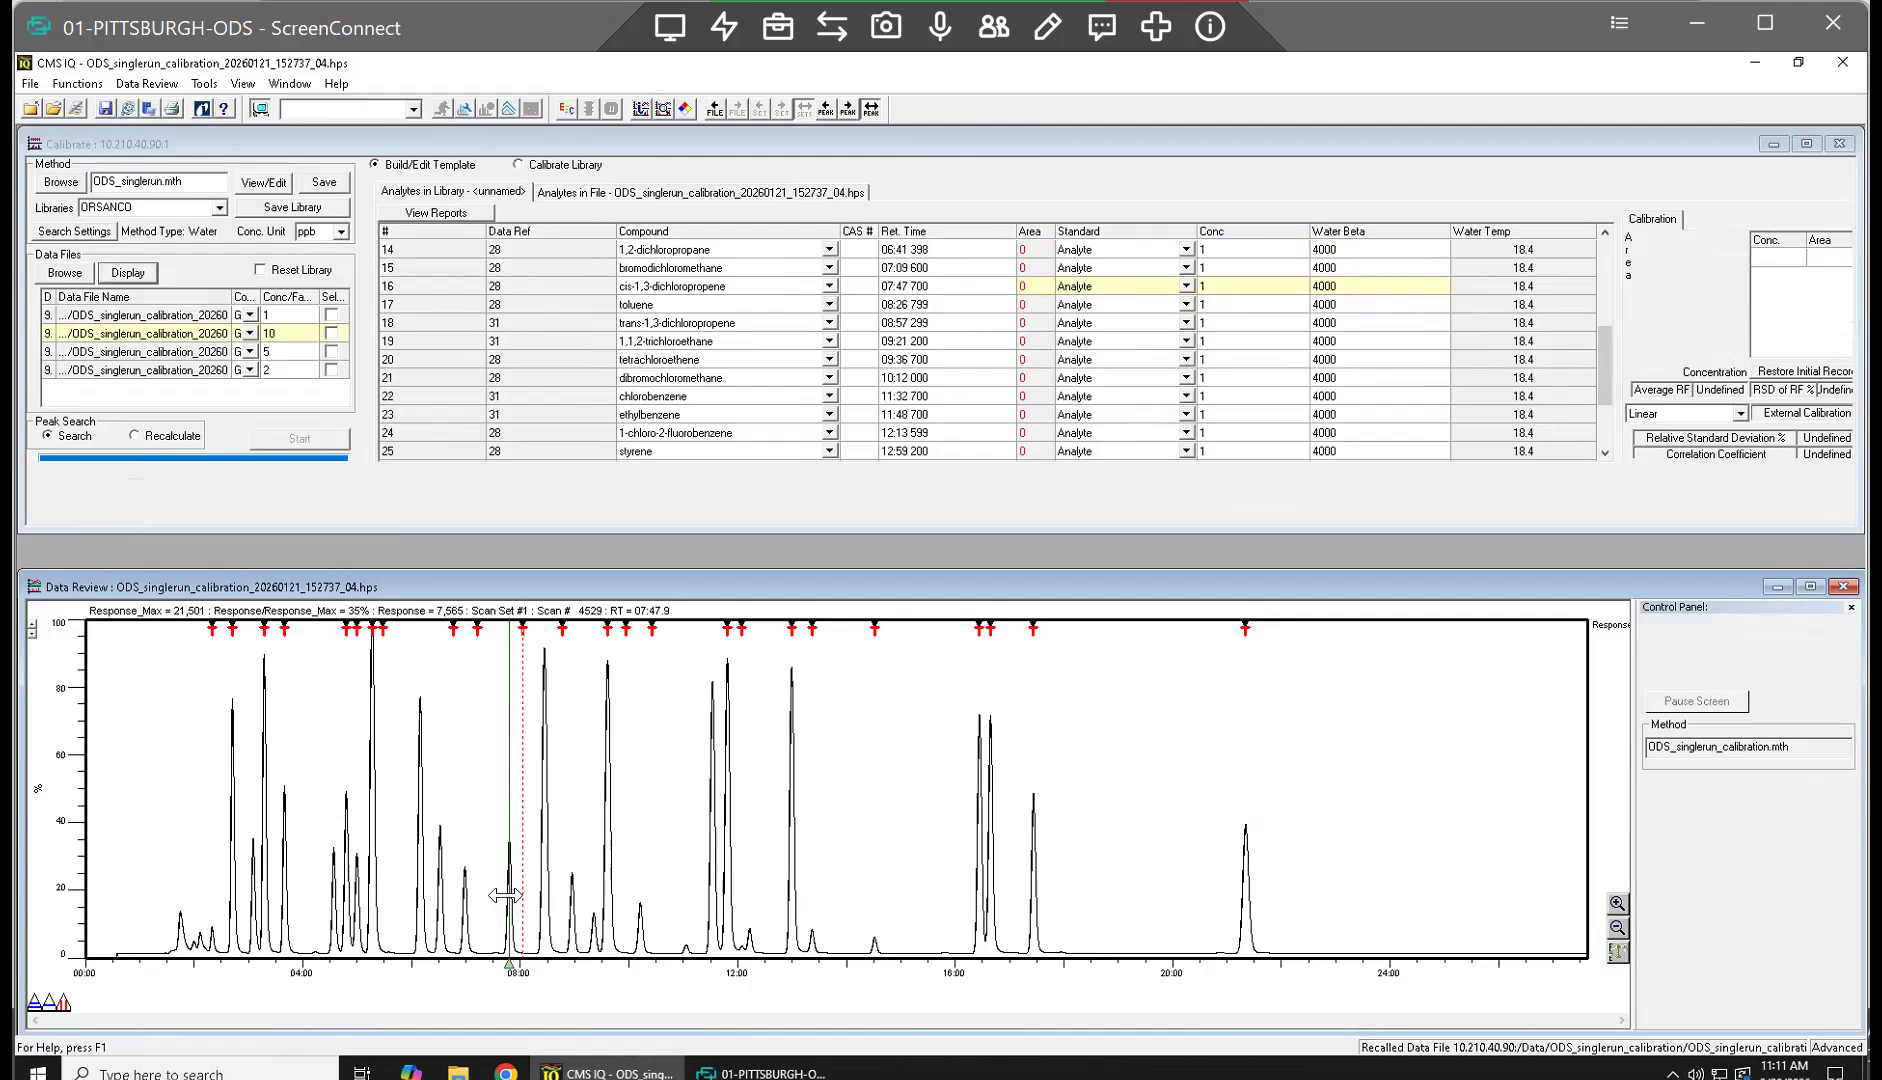
pyautogui.moveTo(490, 857); pyautogui.dragTo(417, 848)
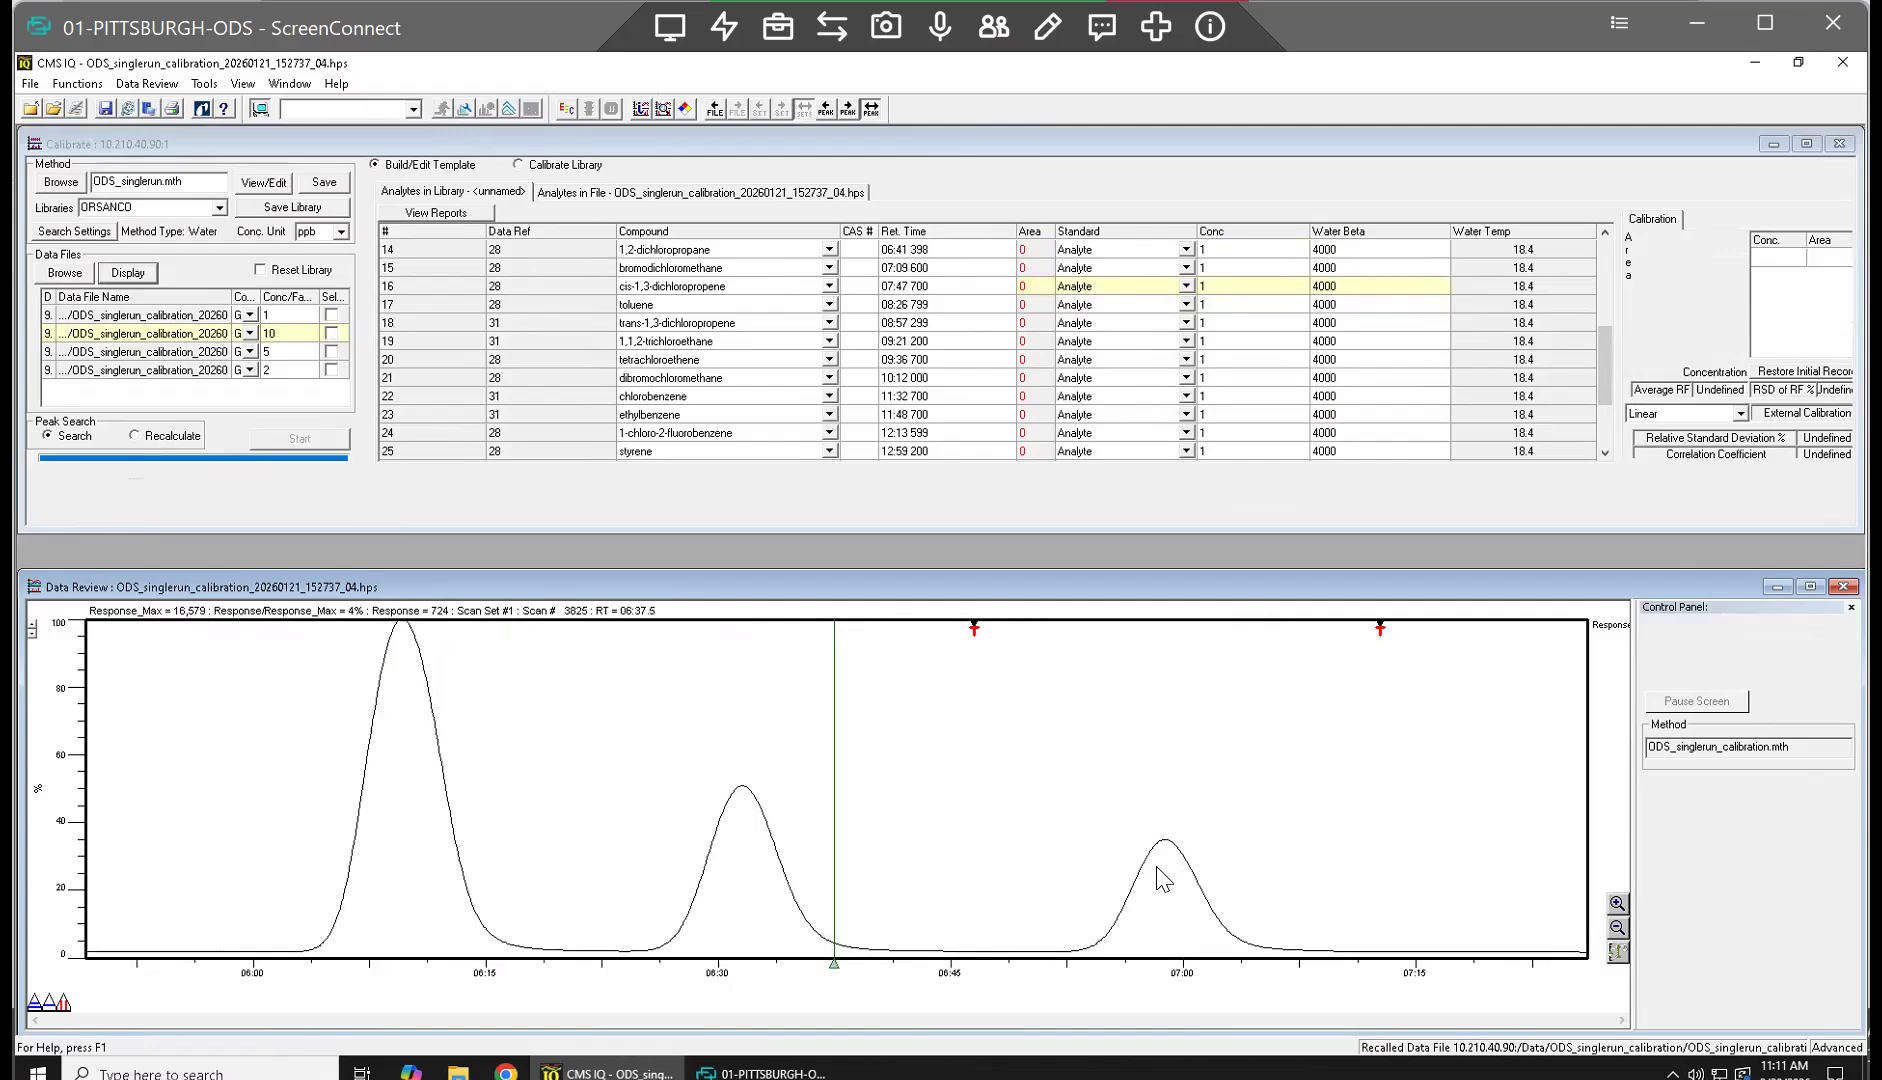
pyautogui.click(1164, 854)
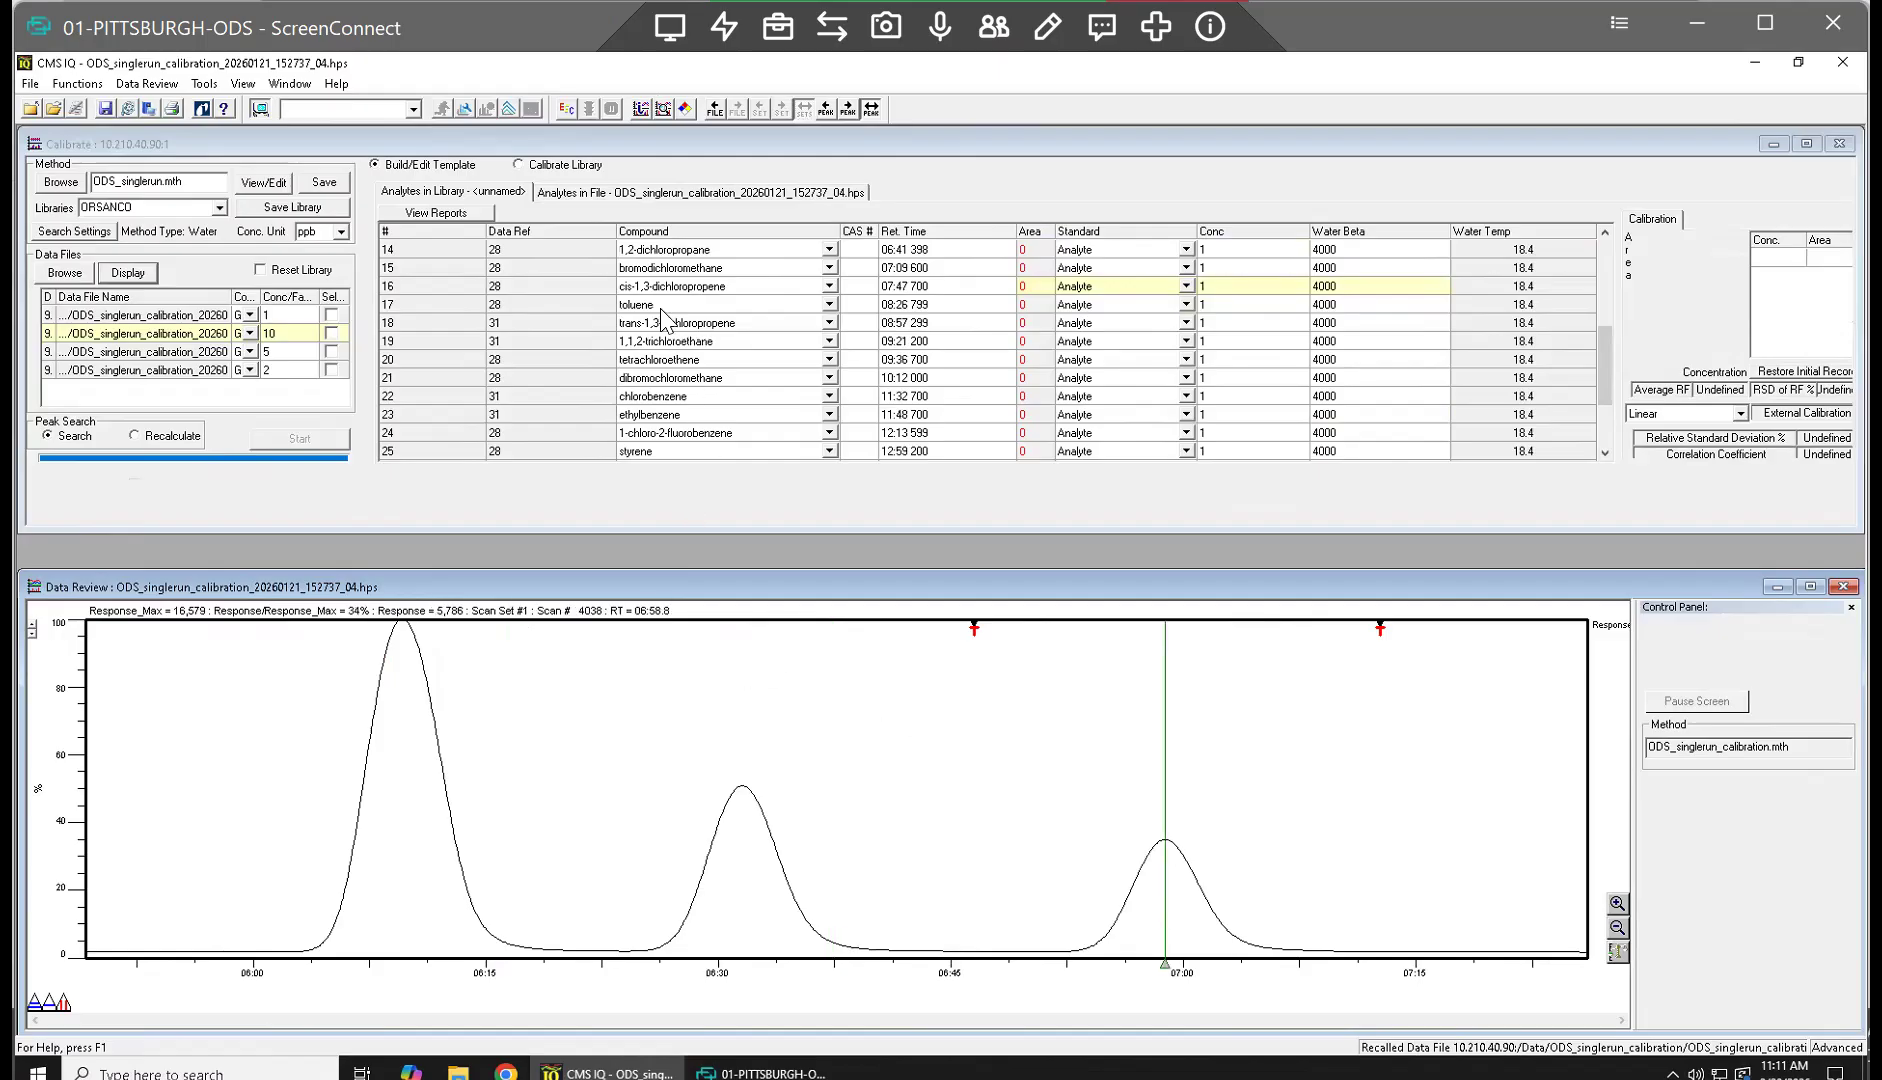
pyautogui.click(900, 270)
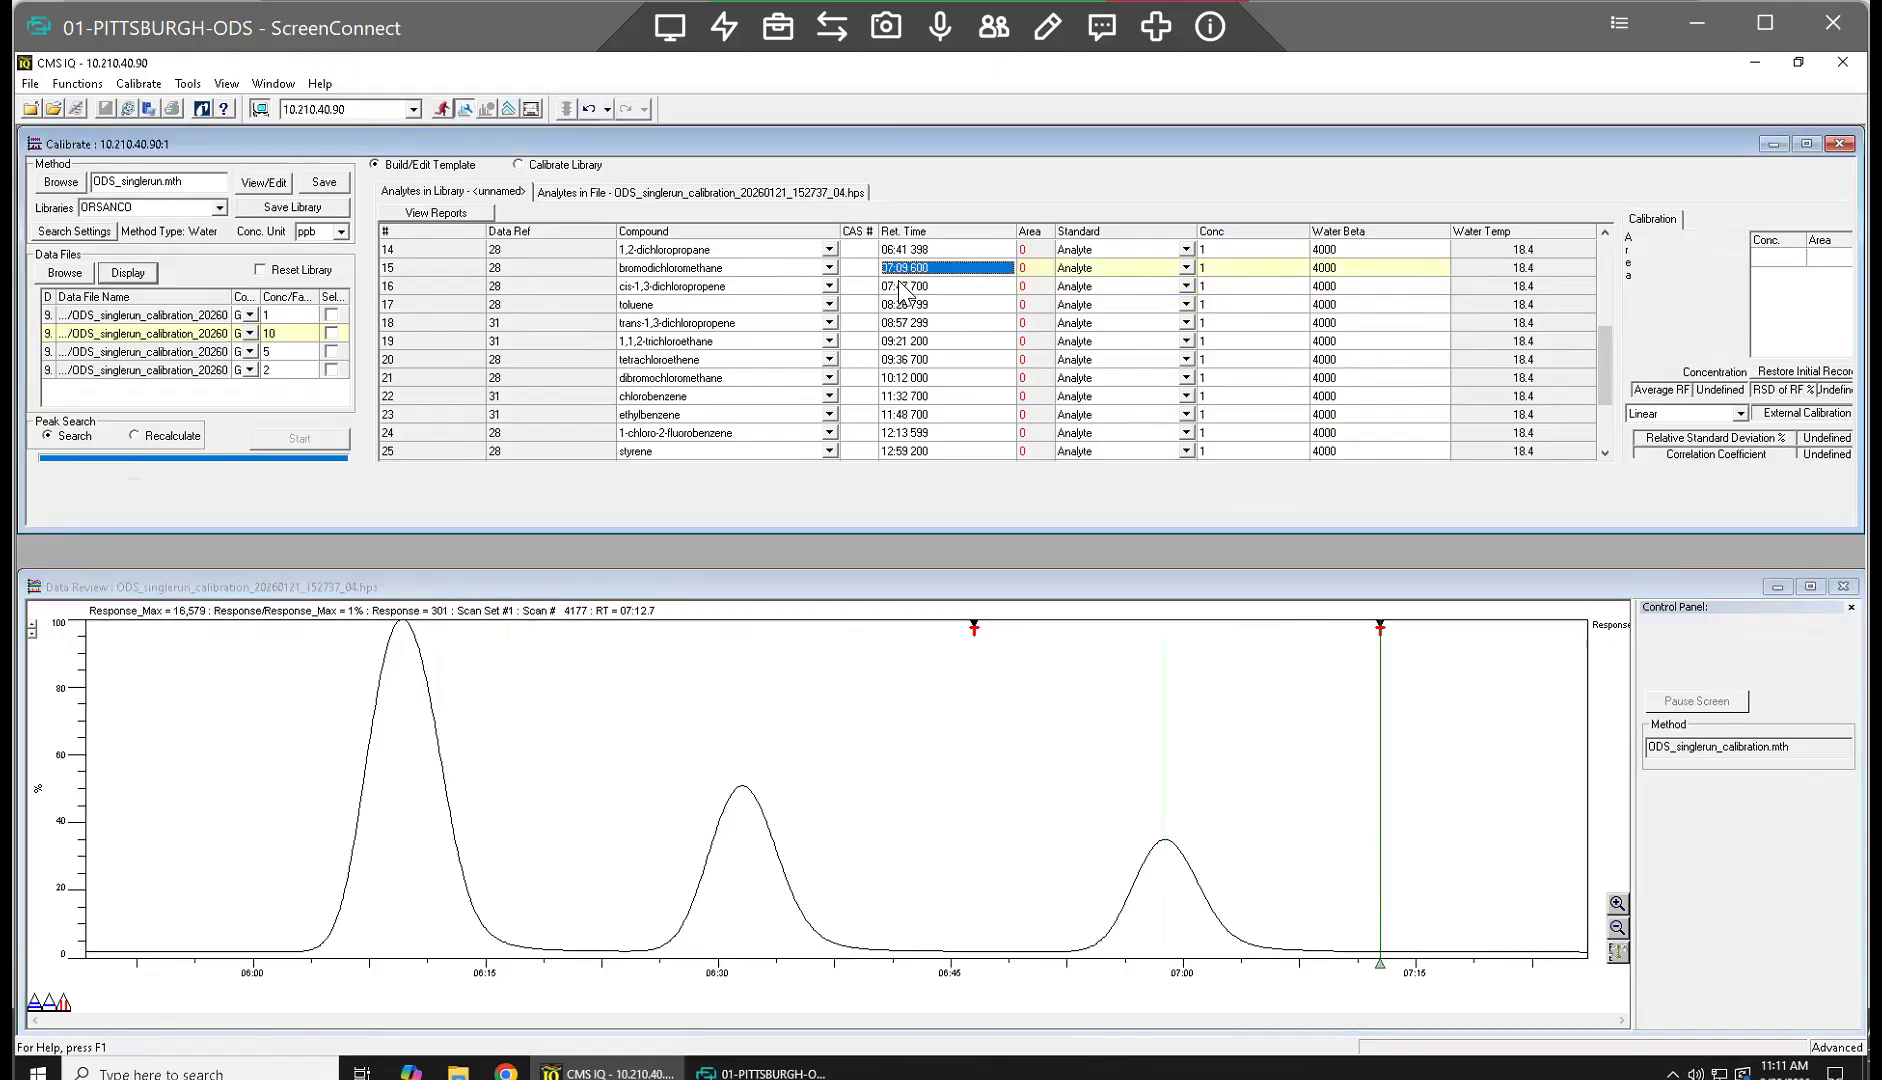
pyautogui.click(889, 270)
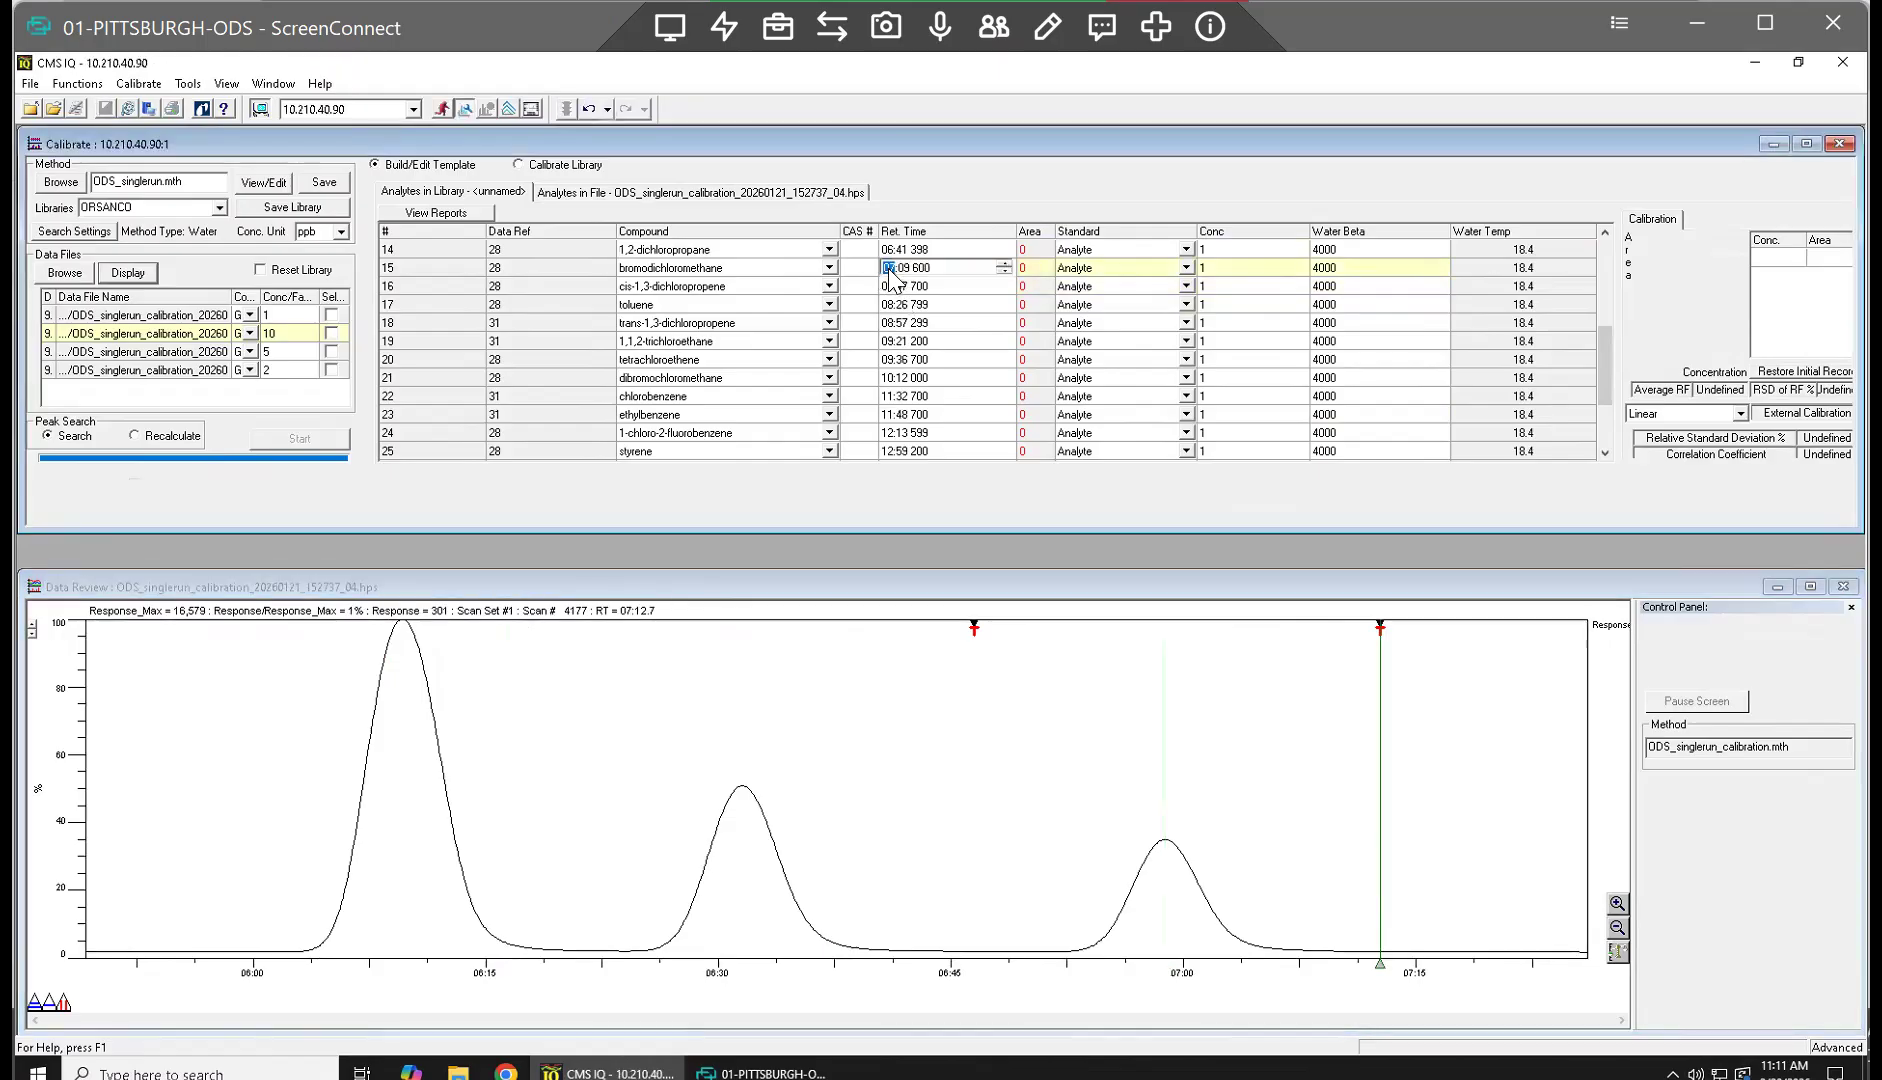
pyautogui.click(902, 271)
pyautogui.write('58')
pyautogui.press('Return')
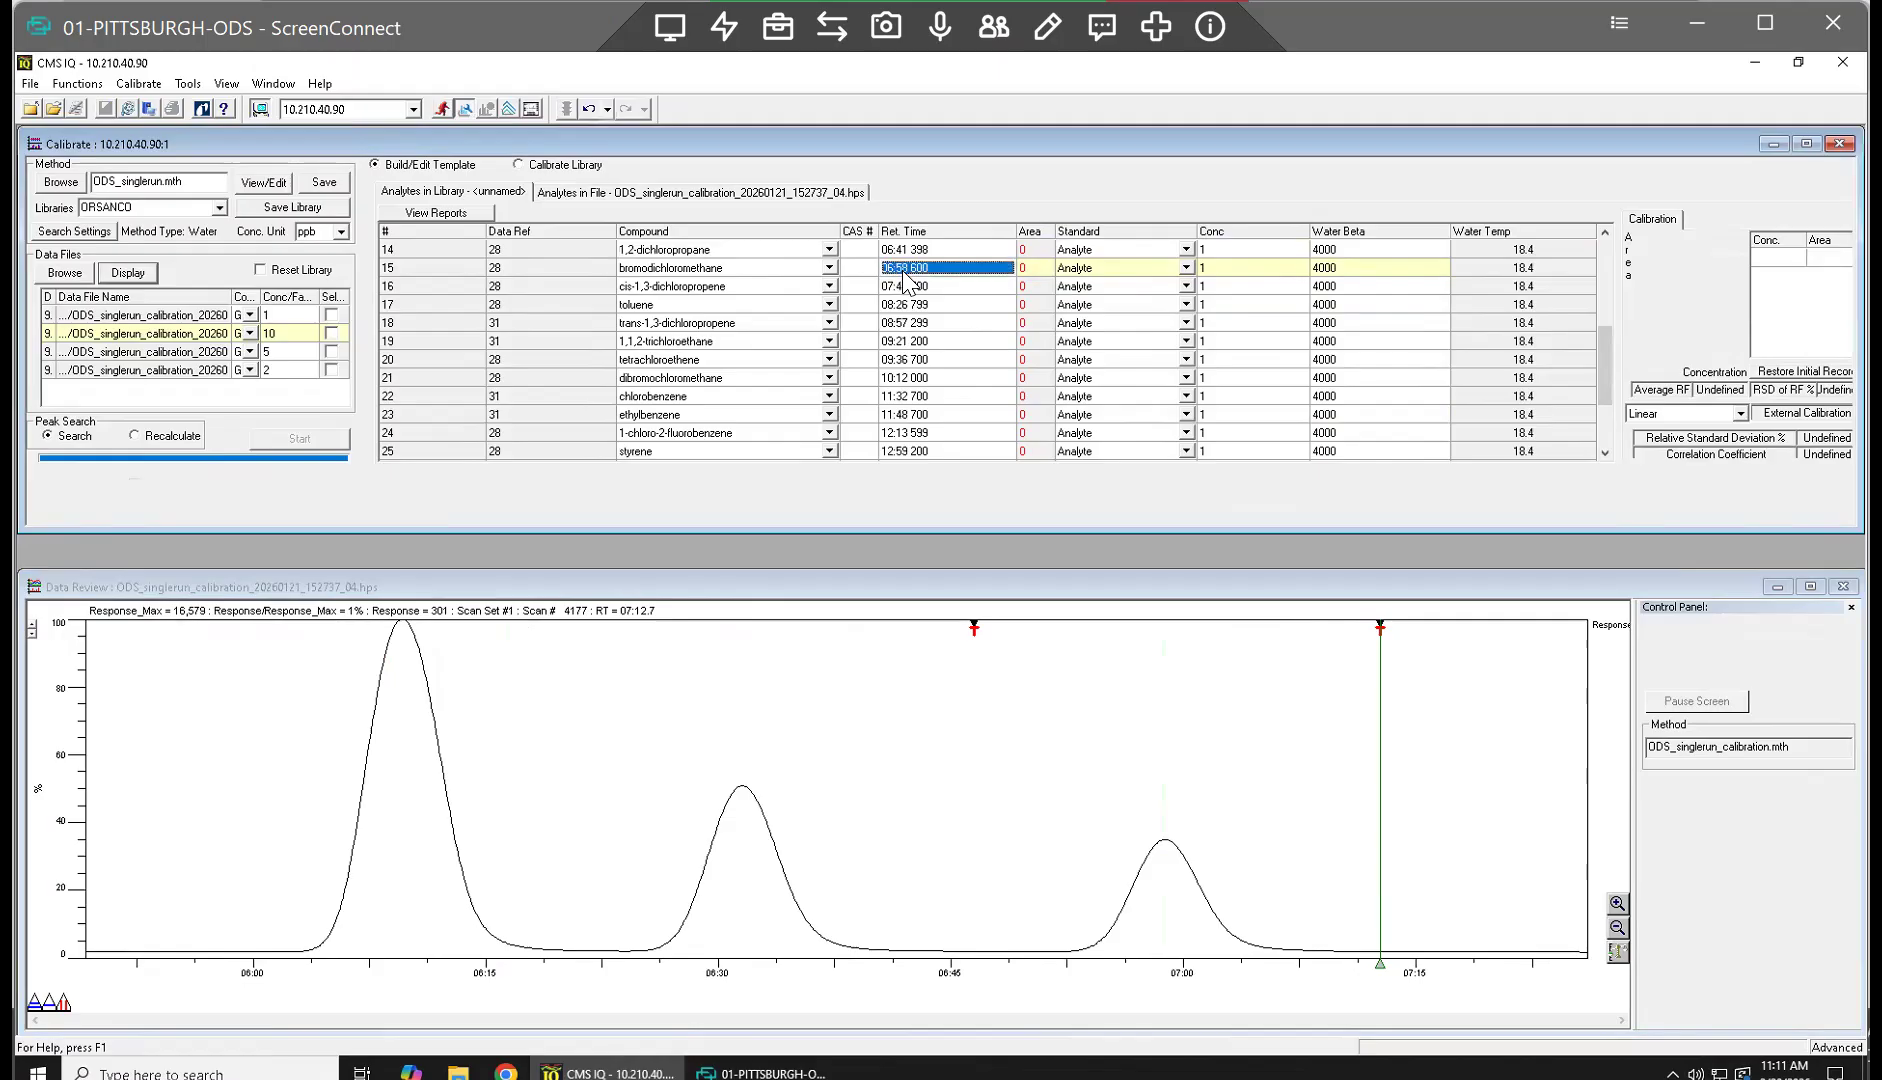
# Step: Read the apex of the mid-height peak just after 06:30 and set 1,2-dichloropropane's retention time to 06:31 398
pyautogui.click(746, 814)
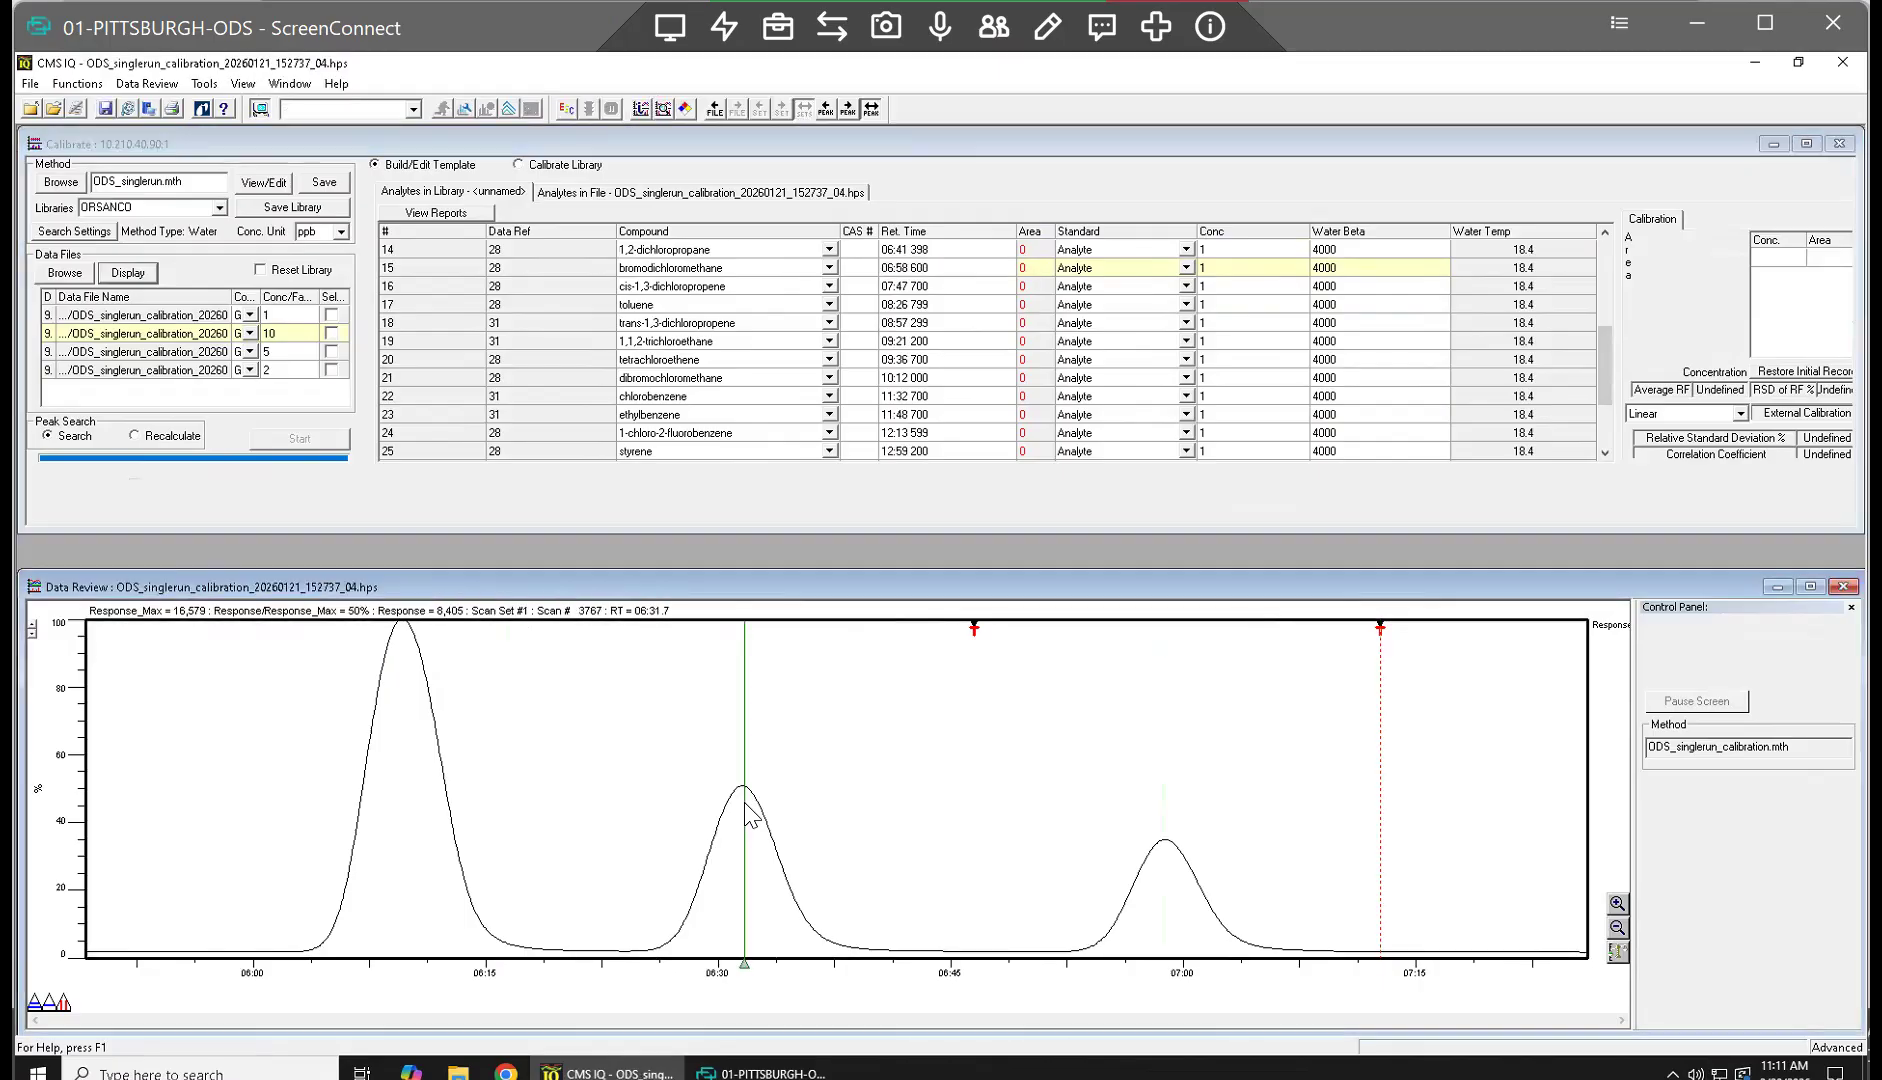
pyautogui.press('Left')
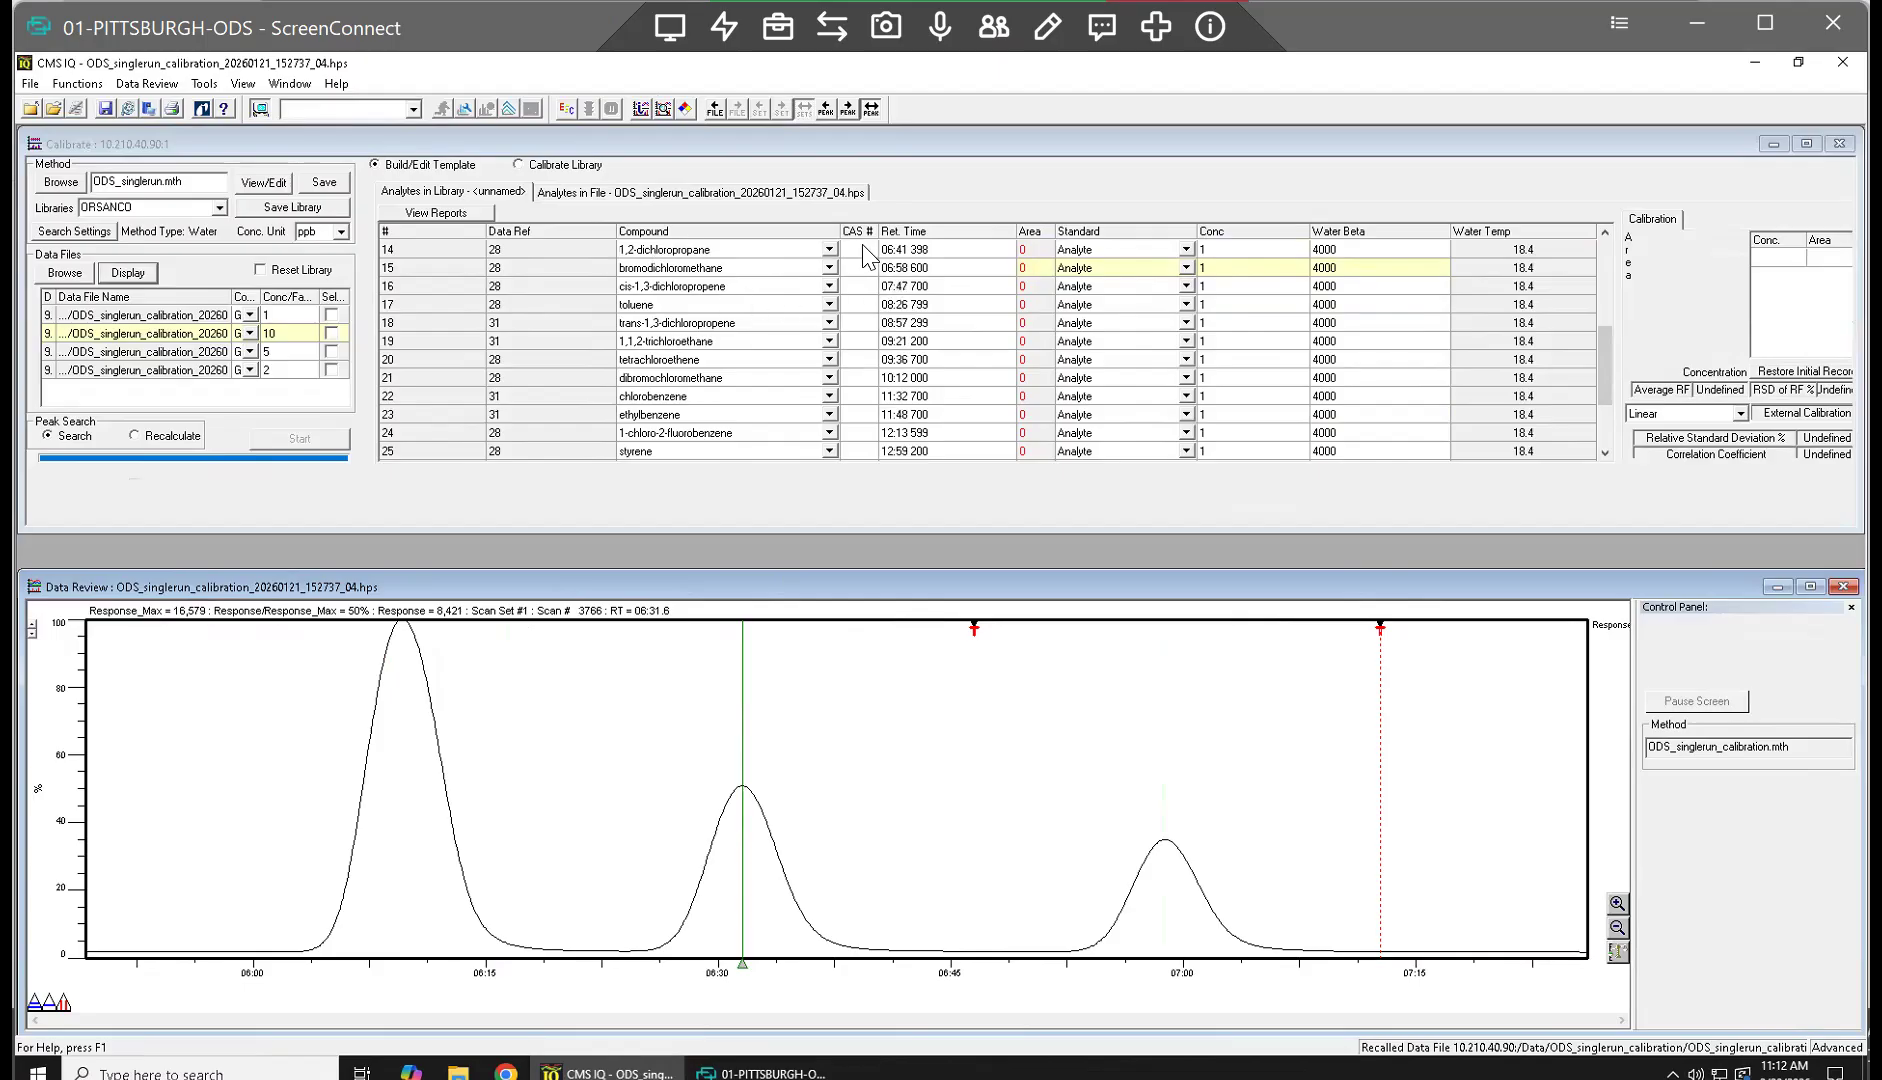
pyautogui.click(907, 252)
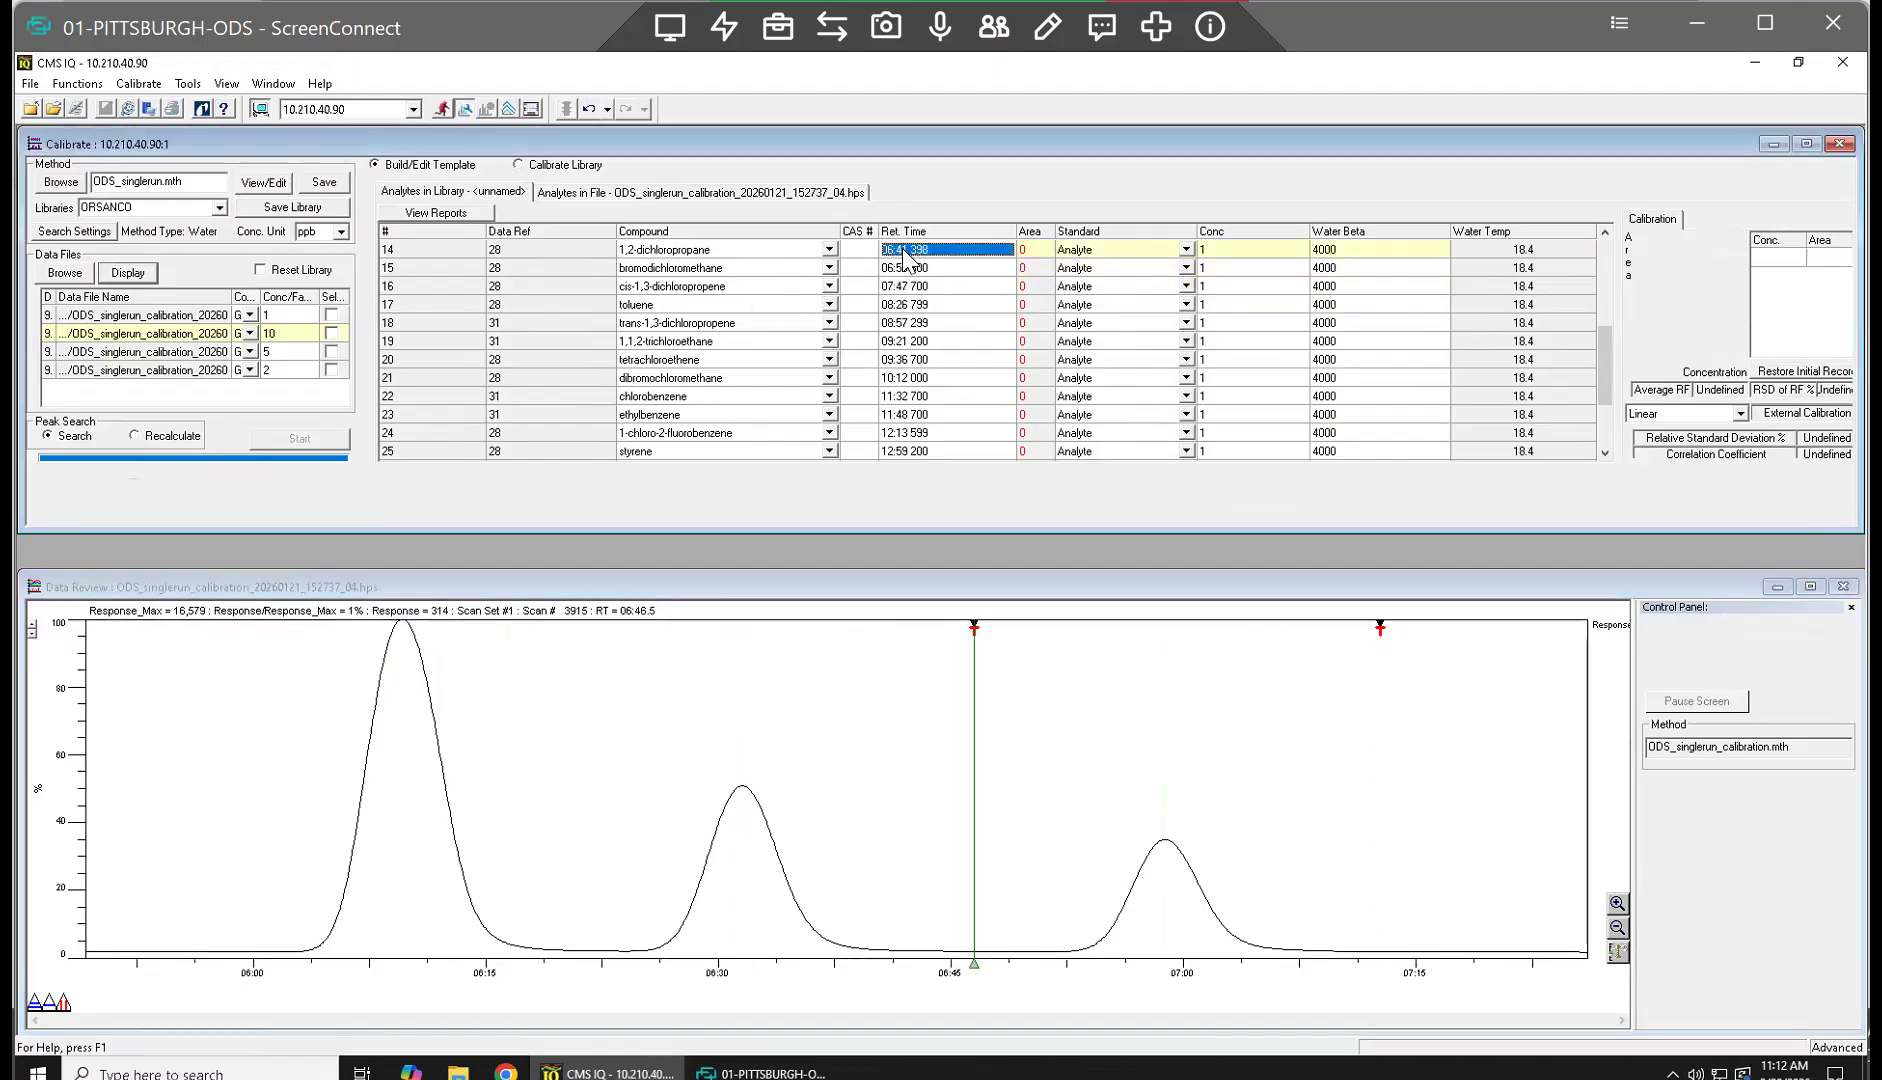
pyautogui.click(905, 252)
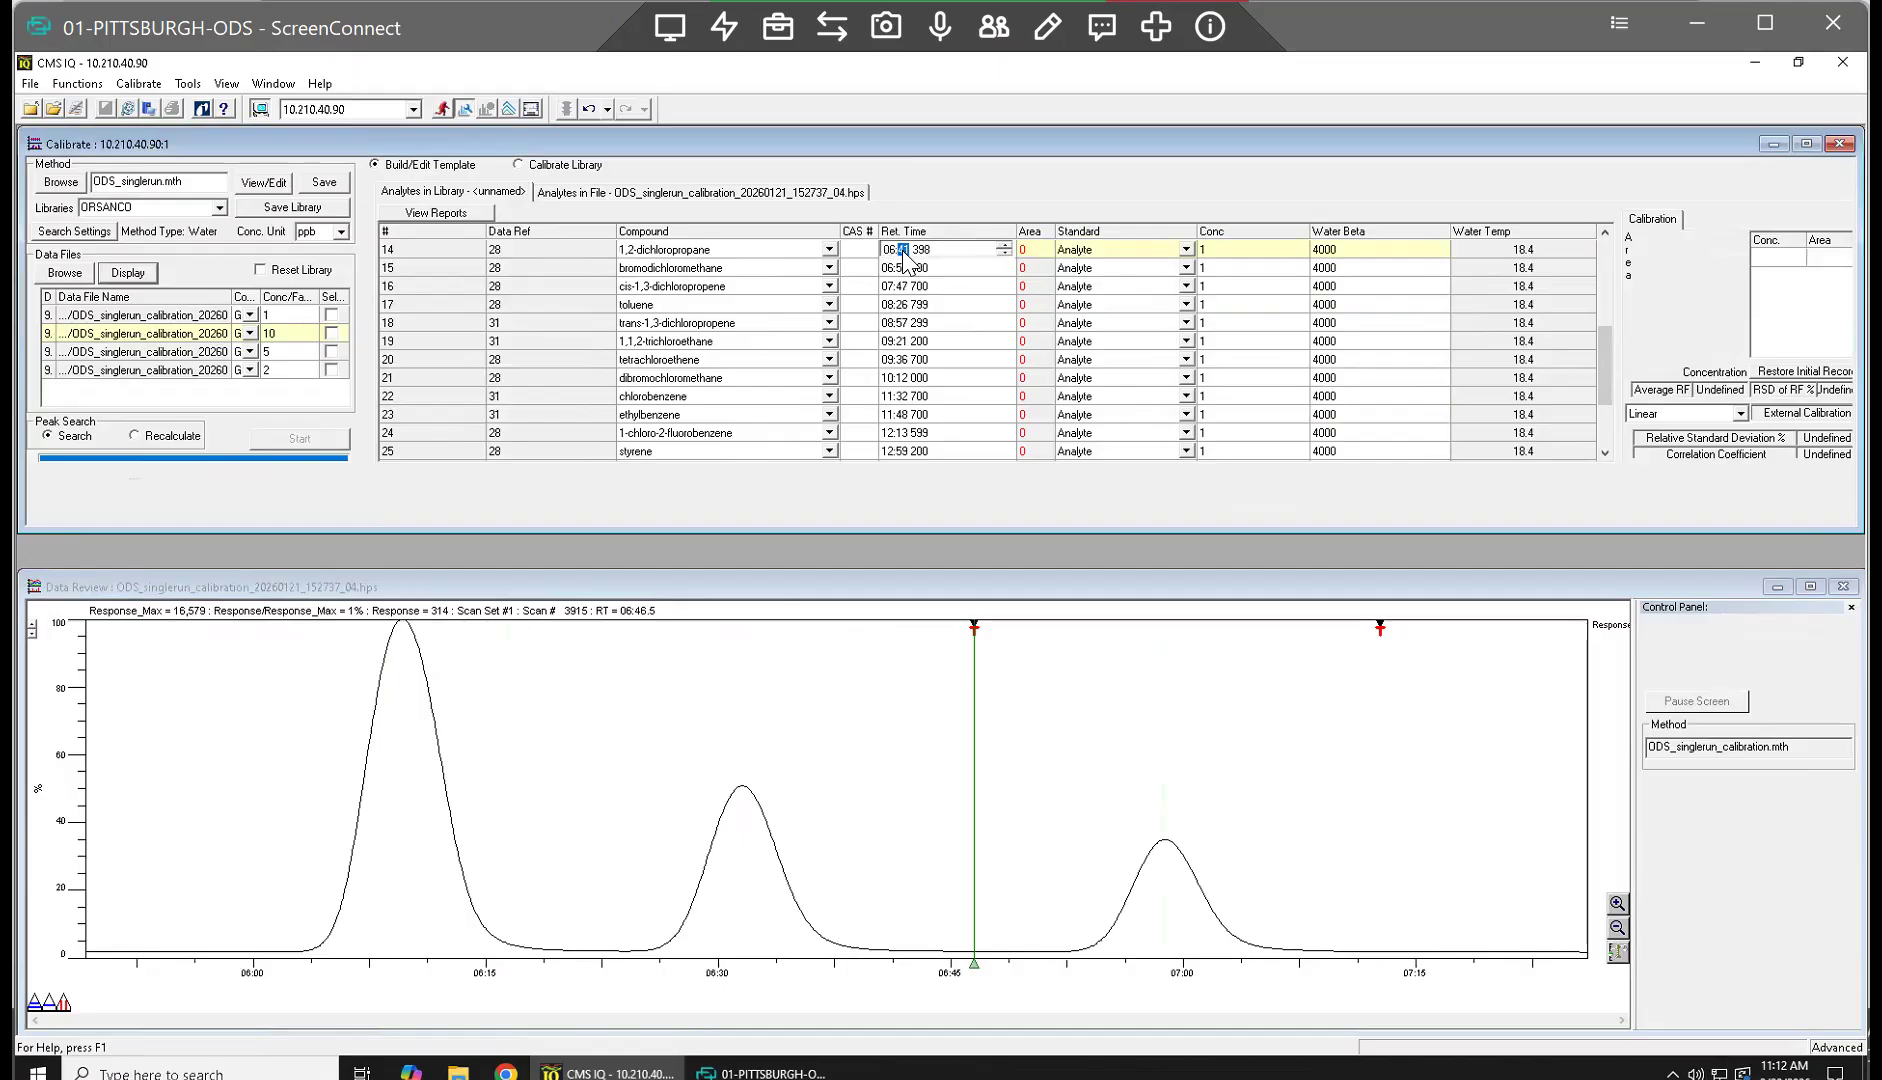
pyautogui.write('31')
pyautogui.press('Return')
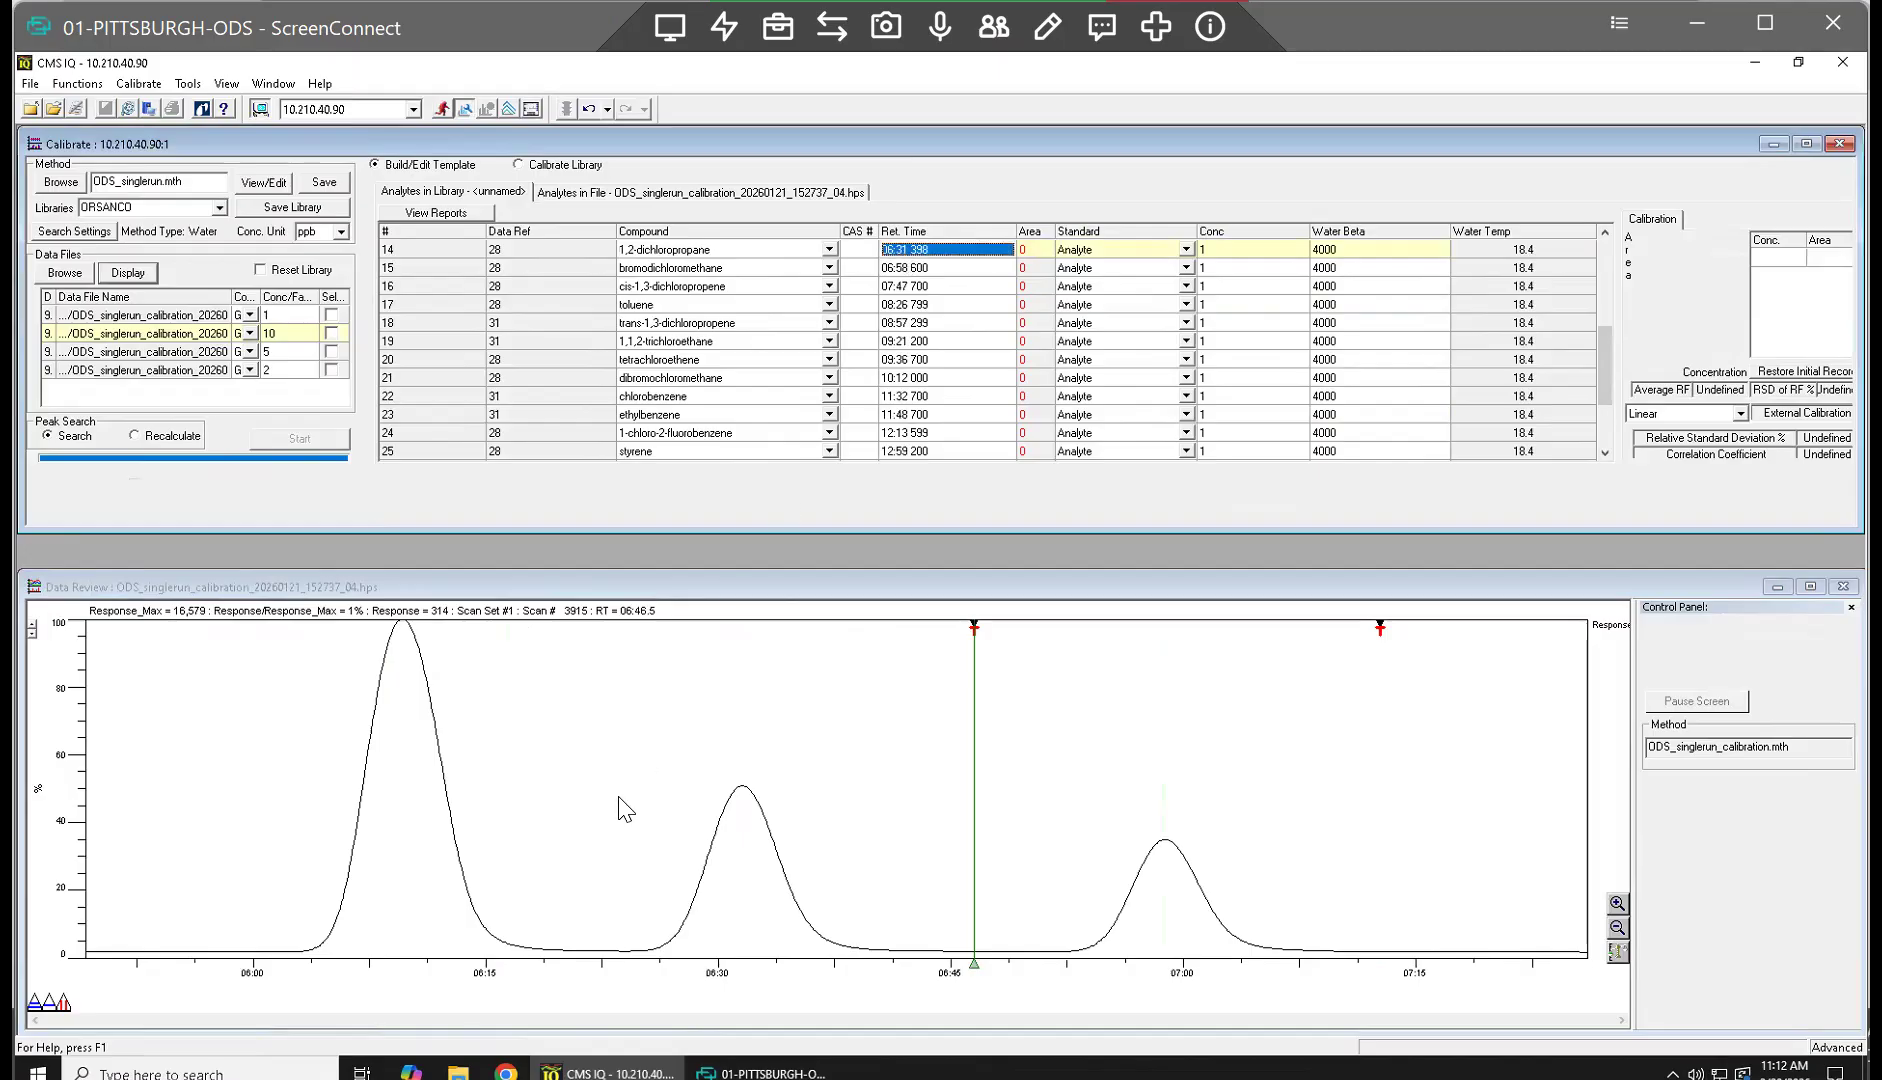
# Step: Find the apex of the tall peak between 06:00 and 06:15 and set trichloroethene's retention time to 06:09 000
pyautogui.click(404, 750)
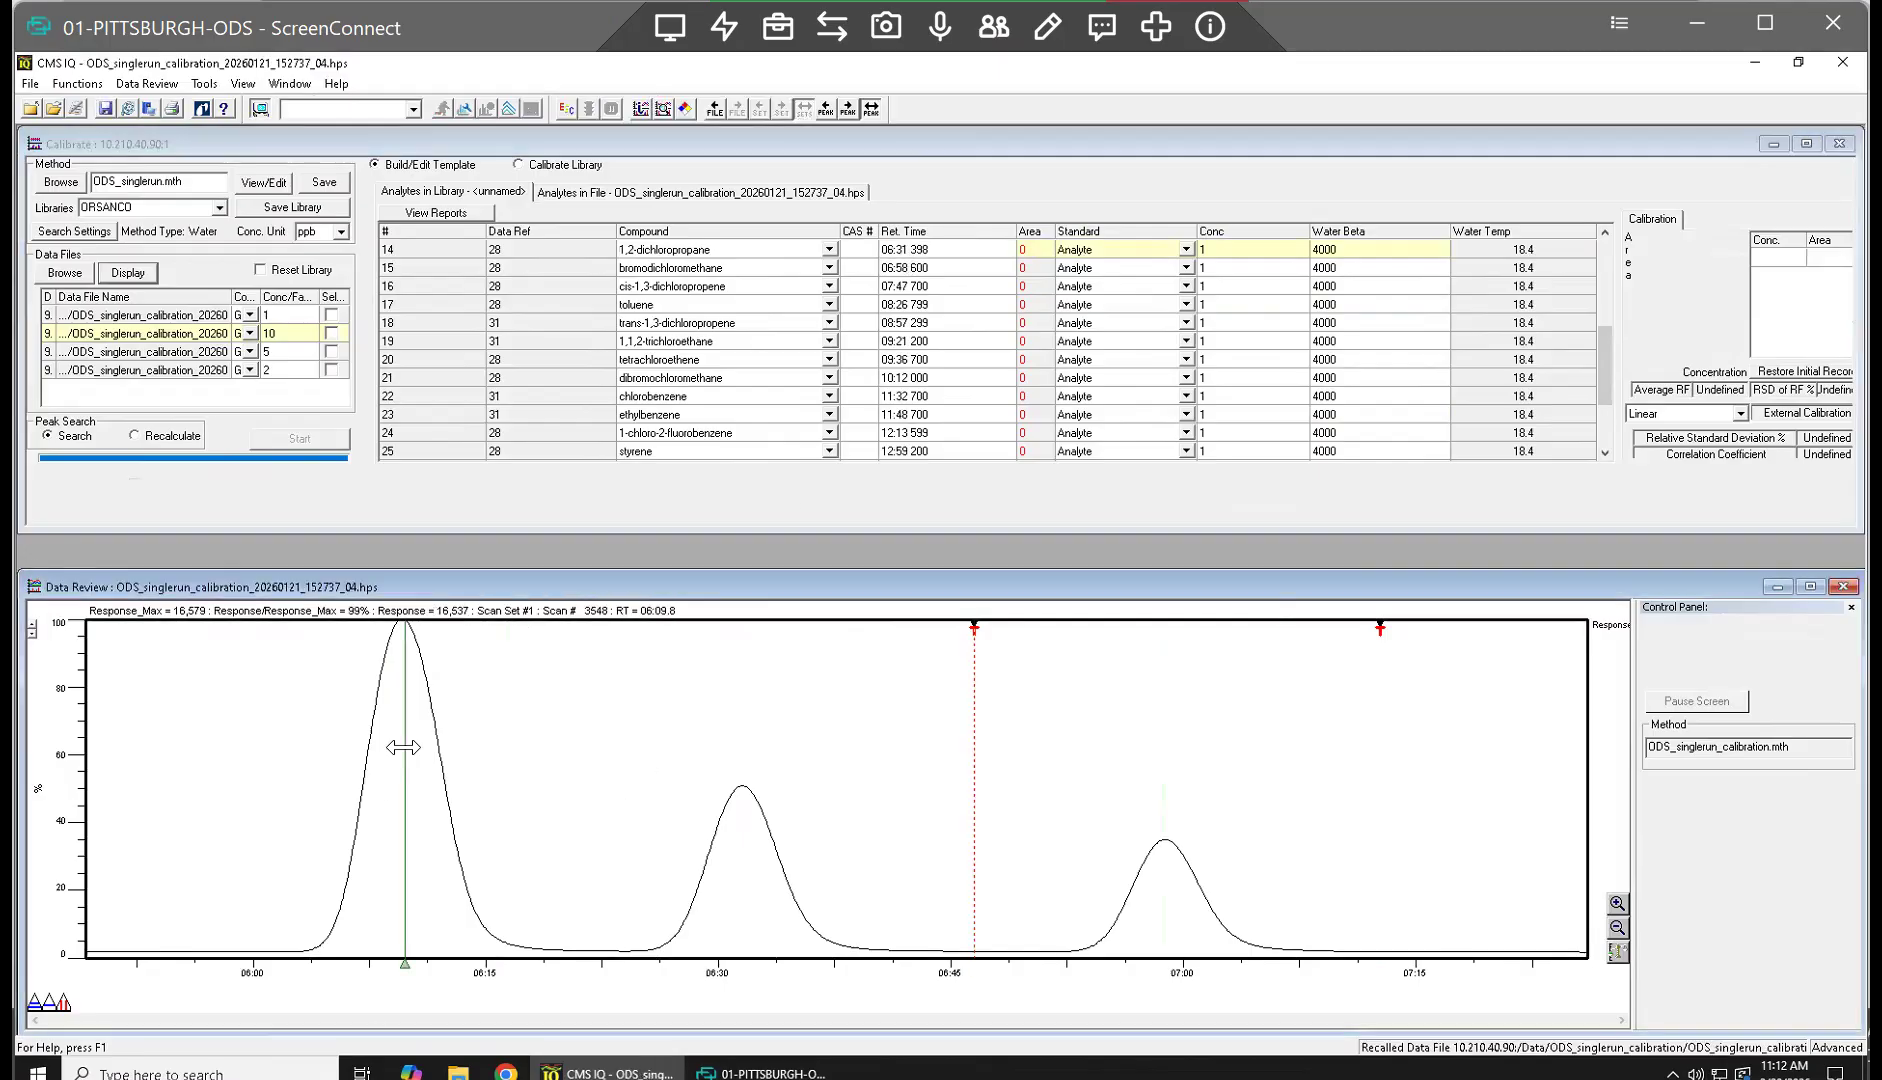
pyautogui.press('Left')
pyautogui.press('Left')
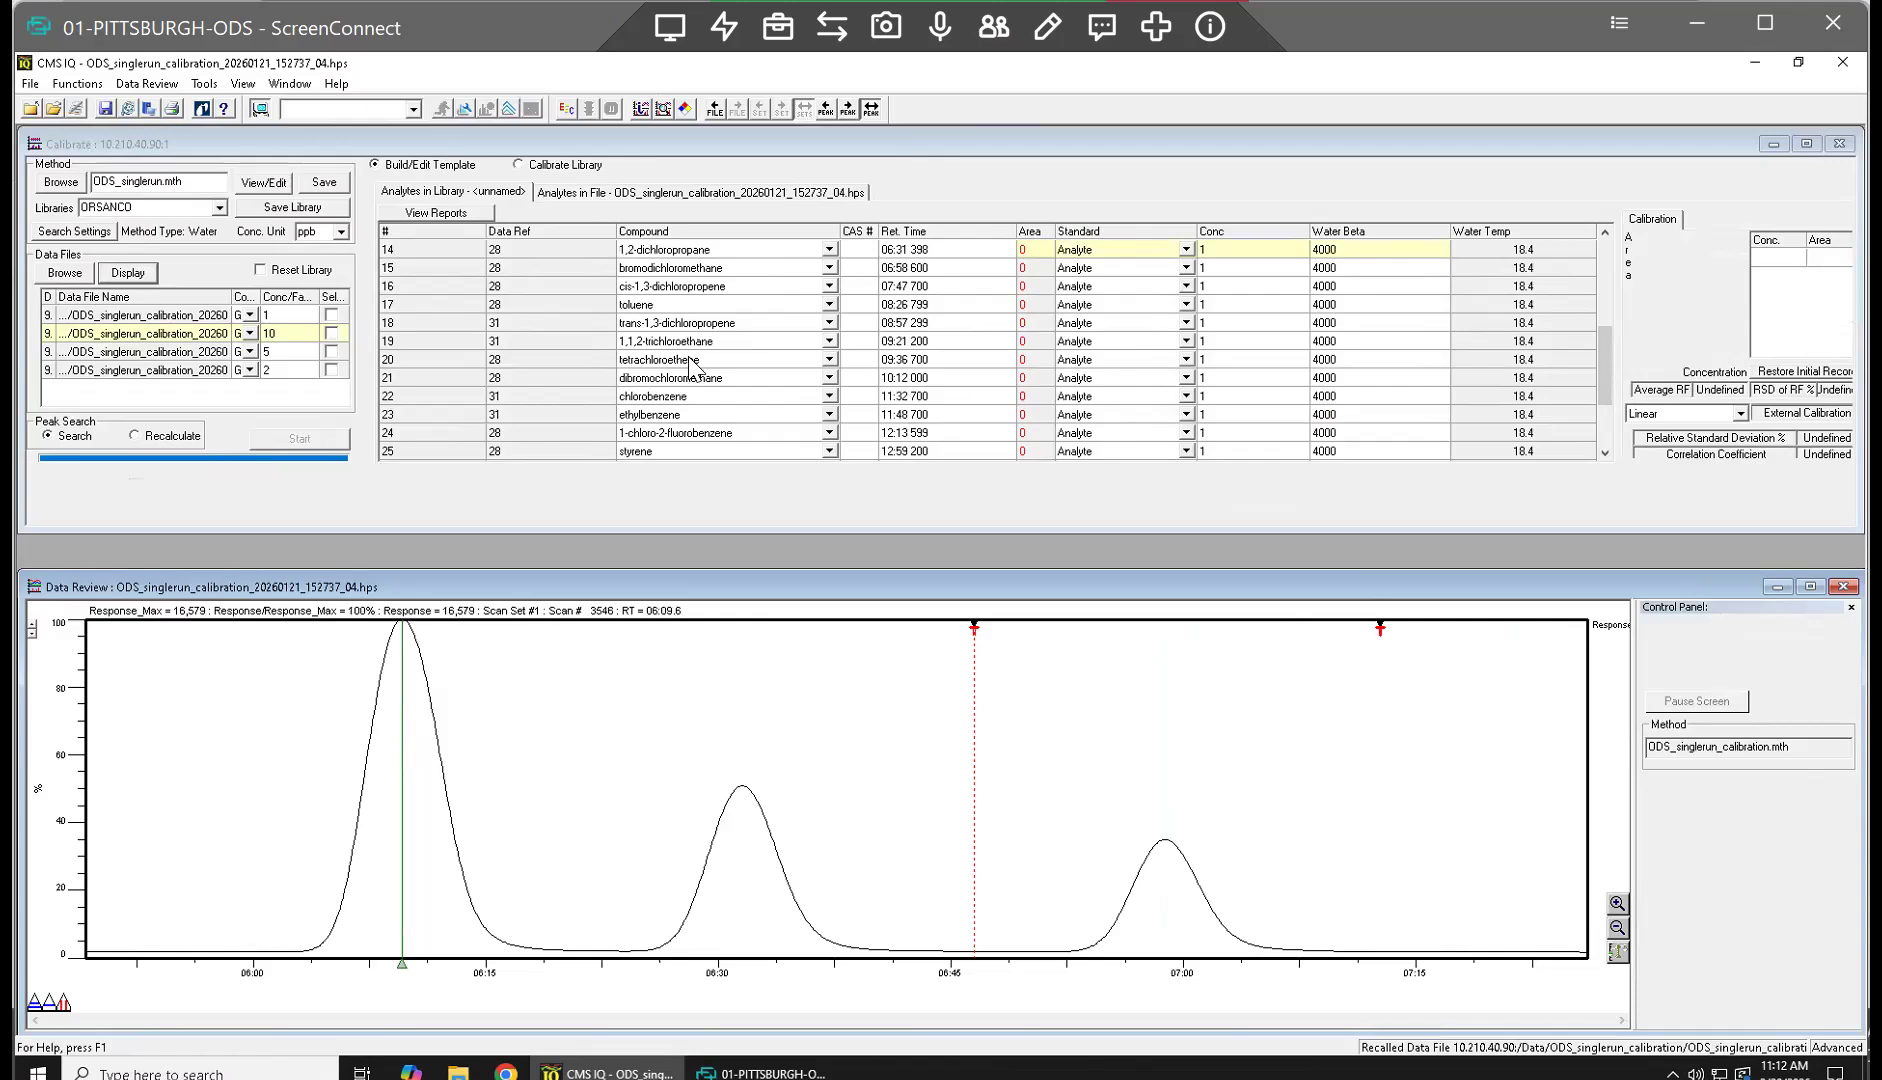
pyautogui.click(1605, 232)
pyautogui.click(1605, 232)
pyautogui.click(1605, 232)
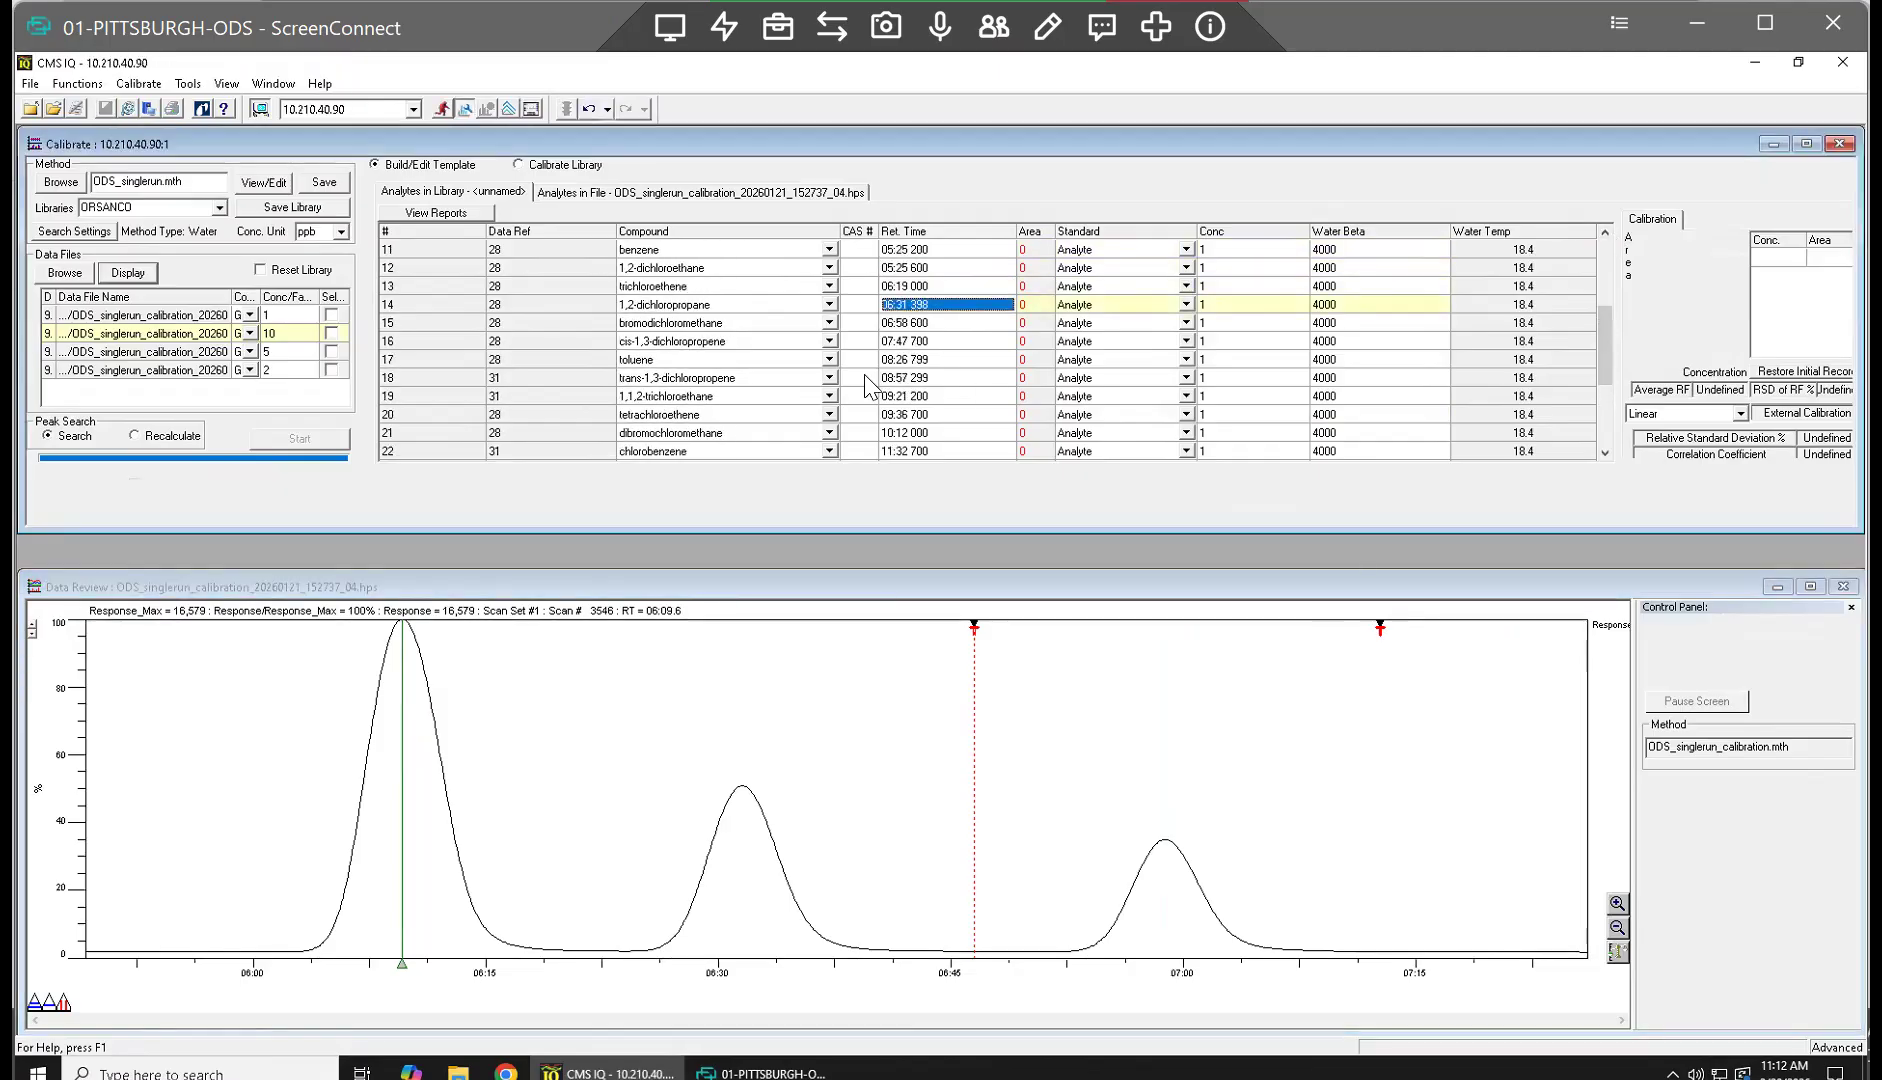
pyautogui.click(905, 288)
pyautogui.click(904, 288)
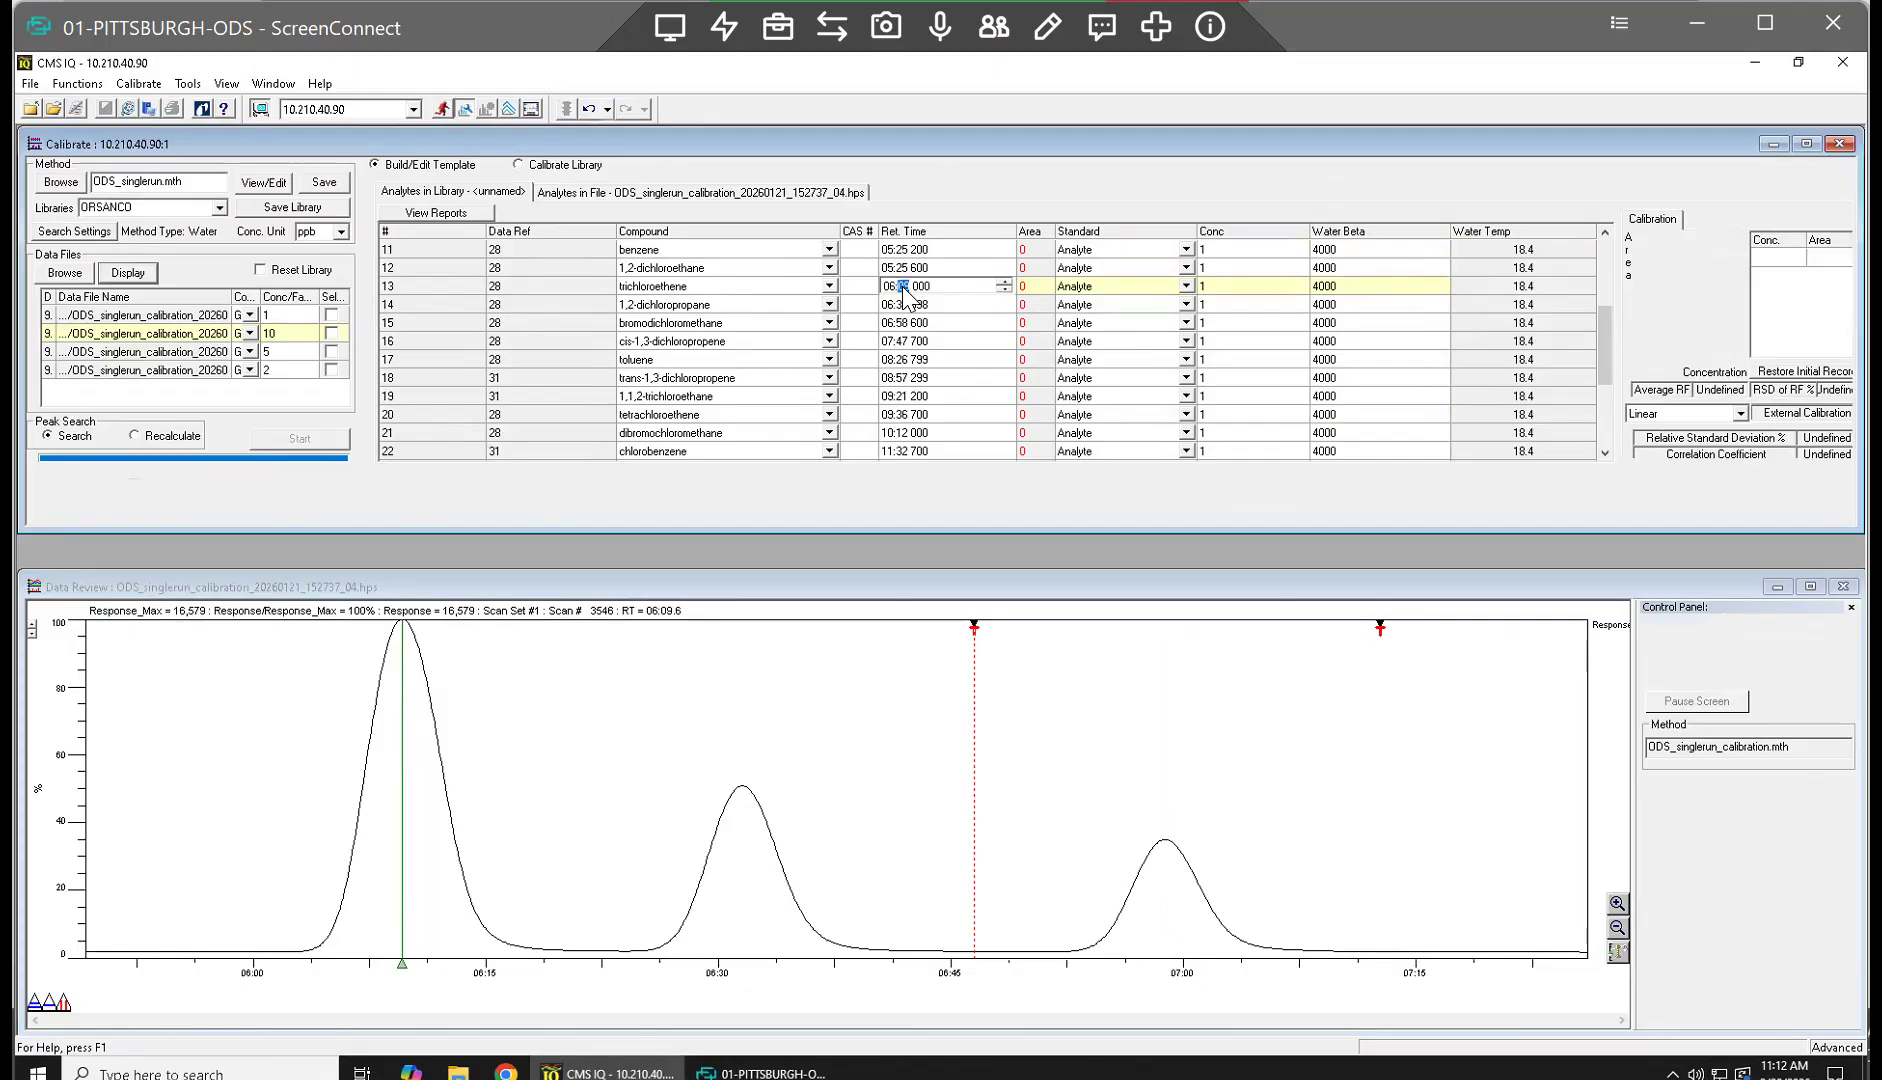
pyautogui.press('Return')
pyautogui.click(303, 777)
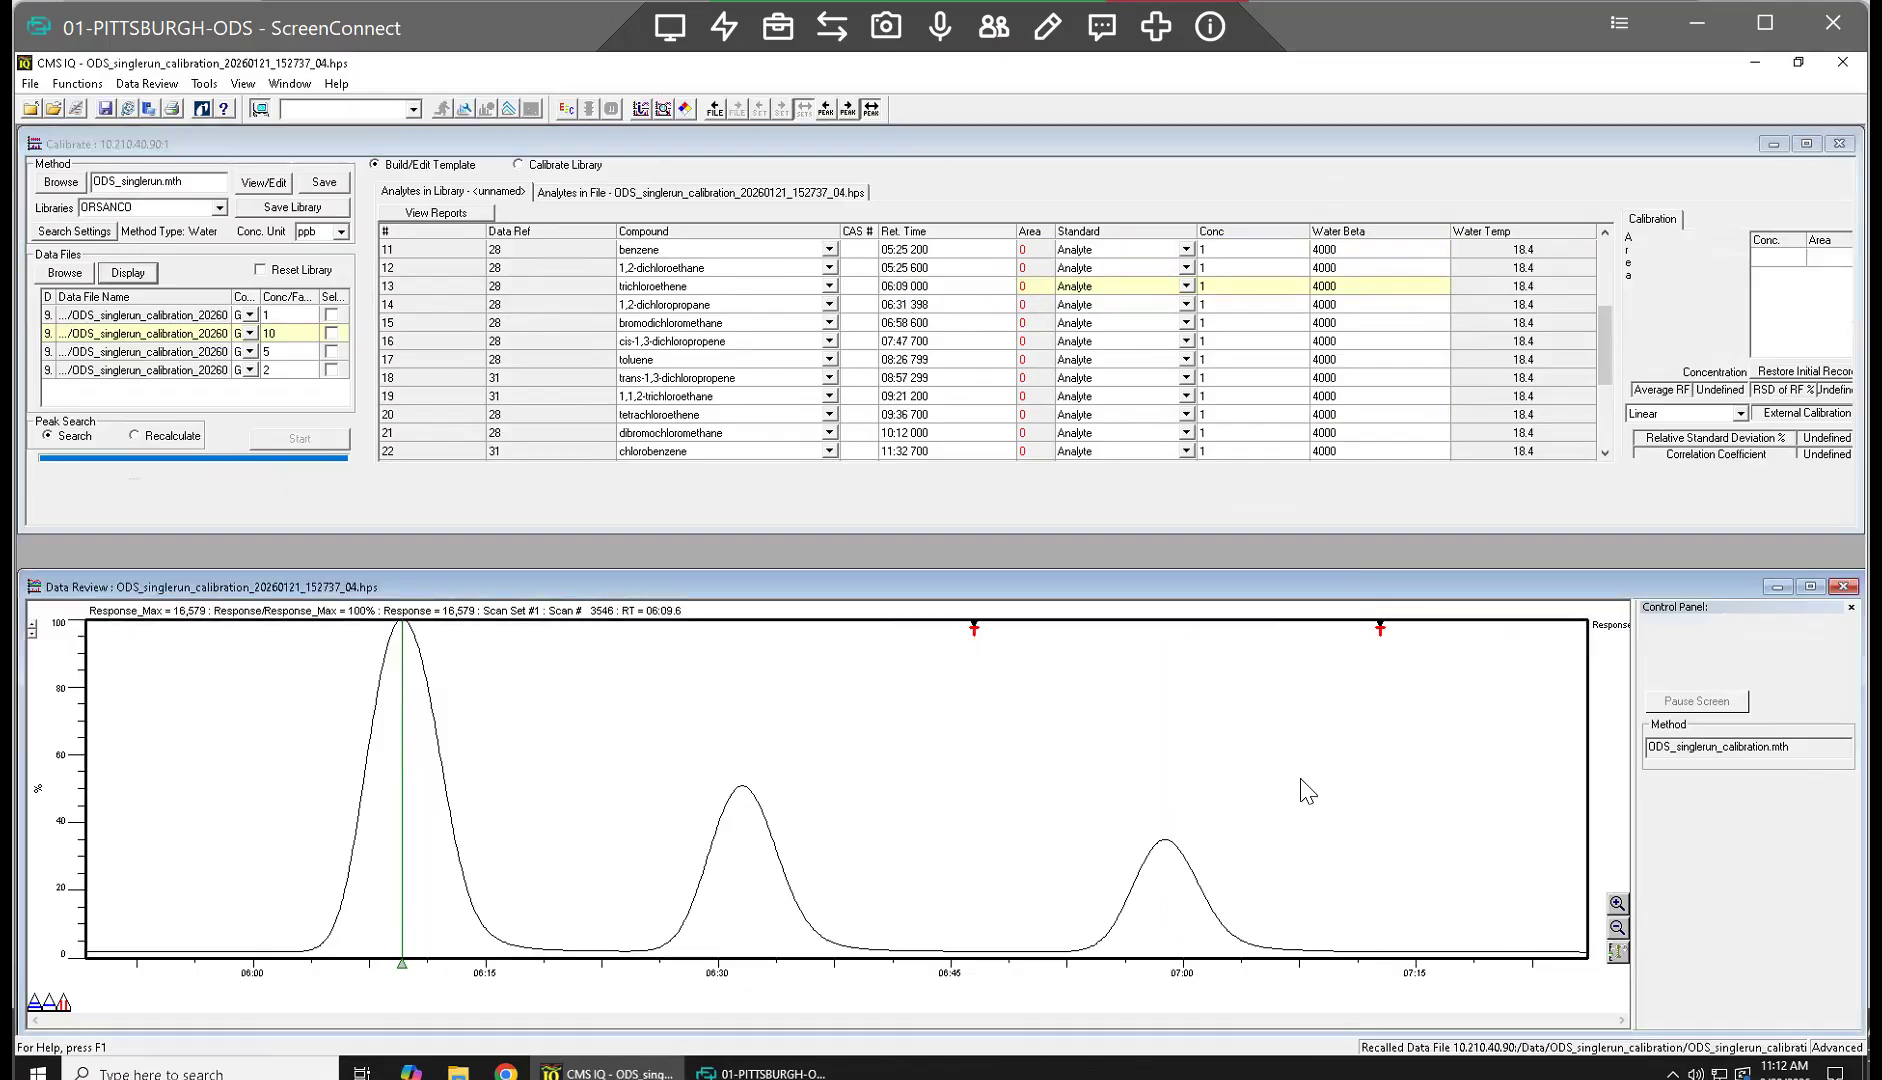
# Step: Isolate the peaks between about 04:15 and 05:40 and read the apex of the tall peak just after 05:15
pyautogui.click(1616, 928)
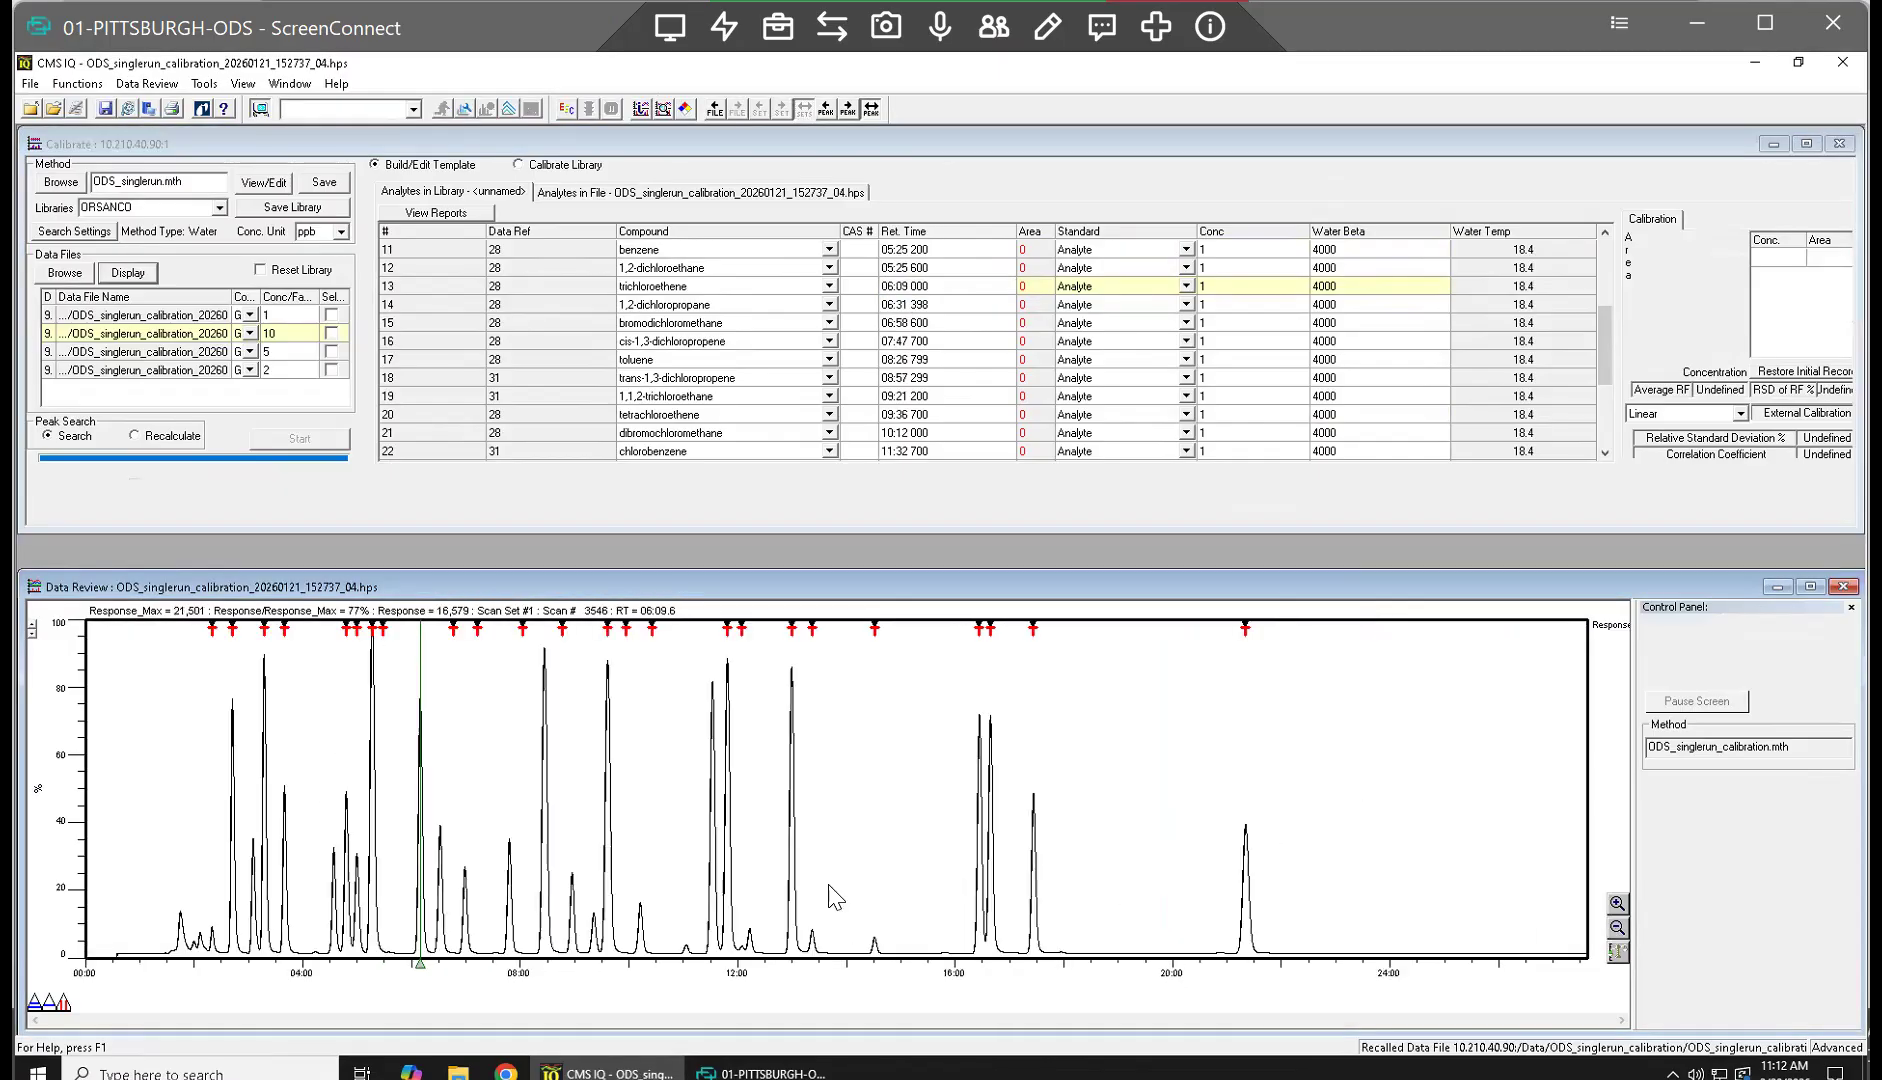
pyautogui.moveTo(397, 895); pyautogui.dragTo(315, 893)
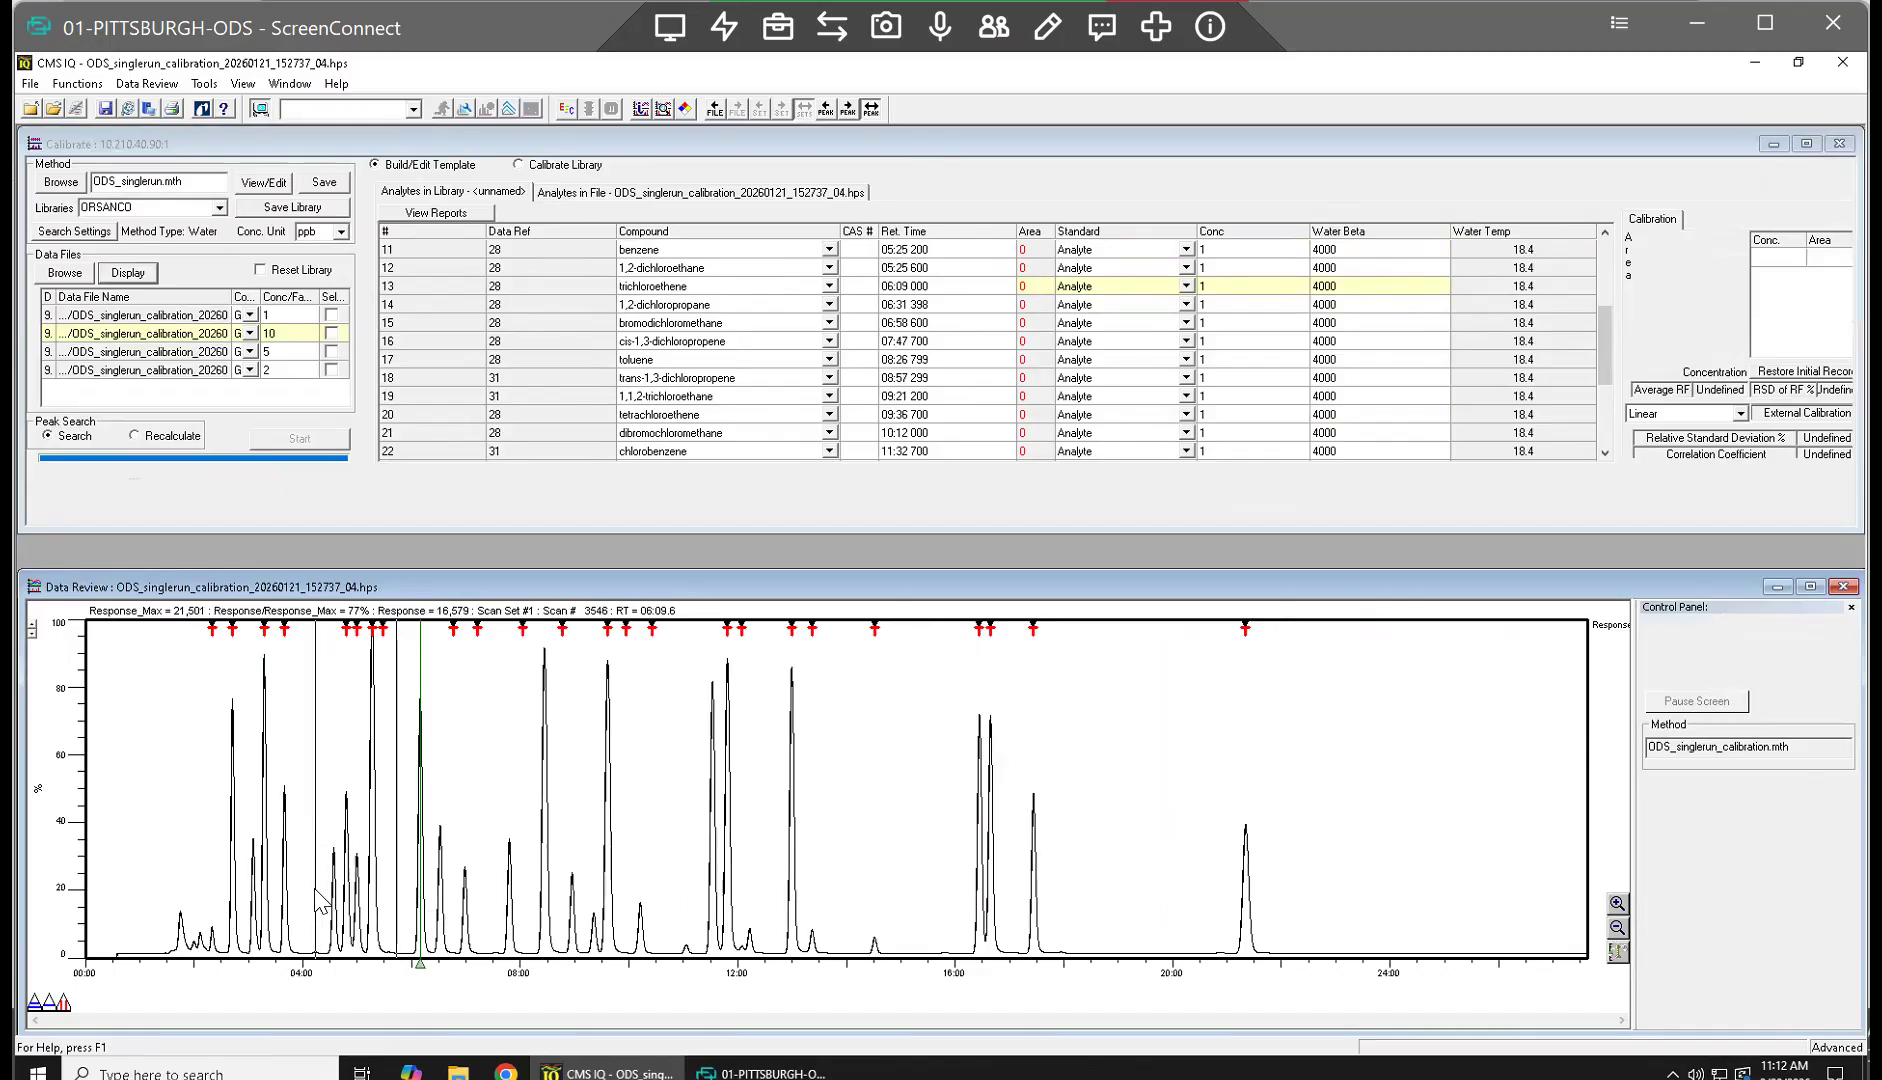
pyautogui.click(1147, 678)
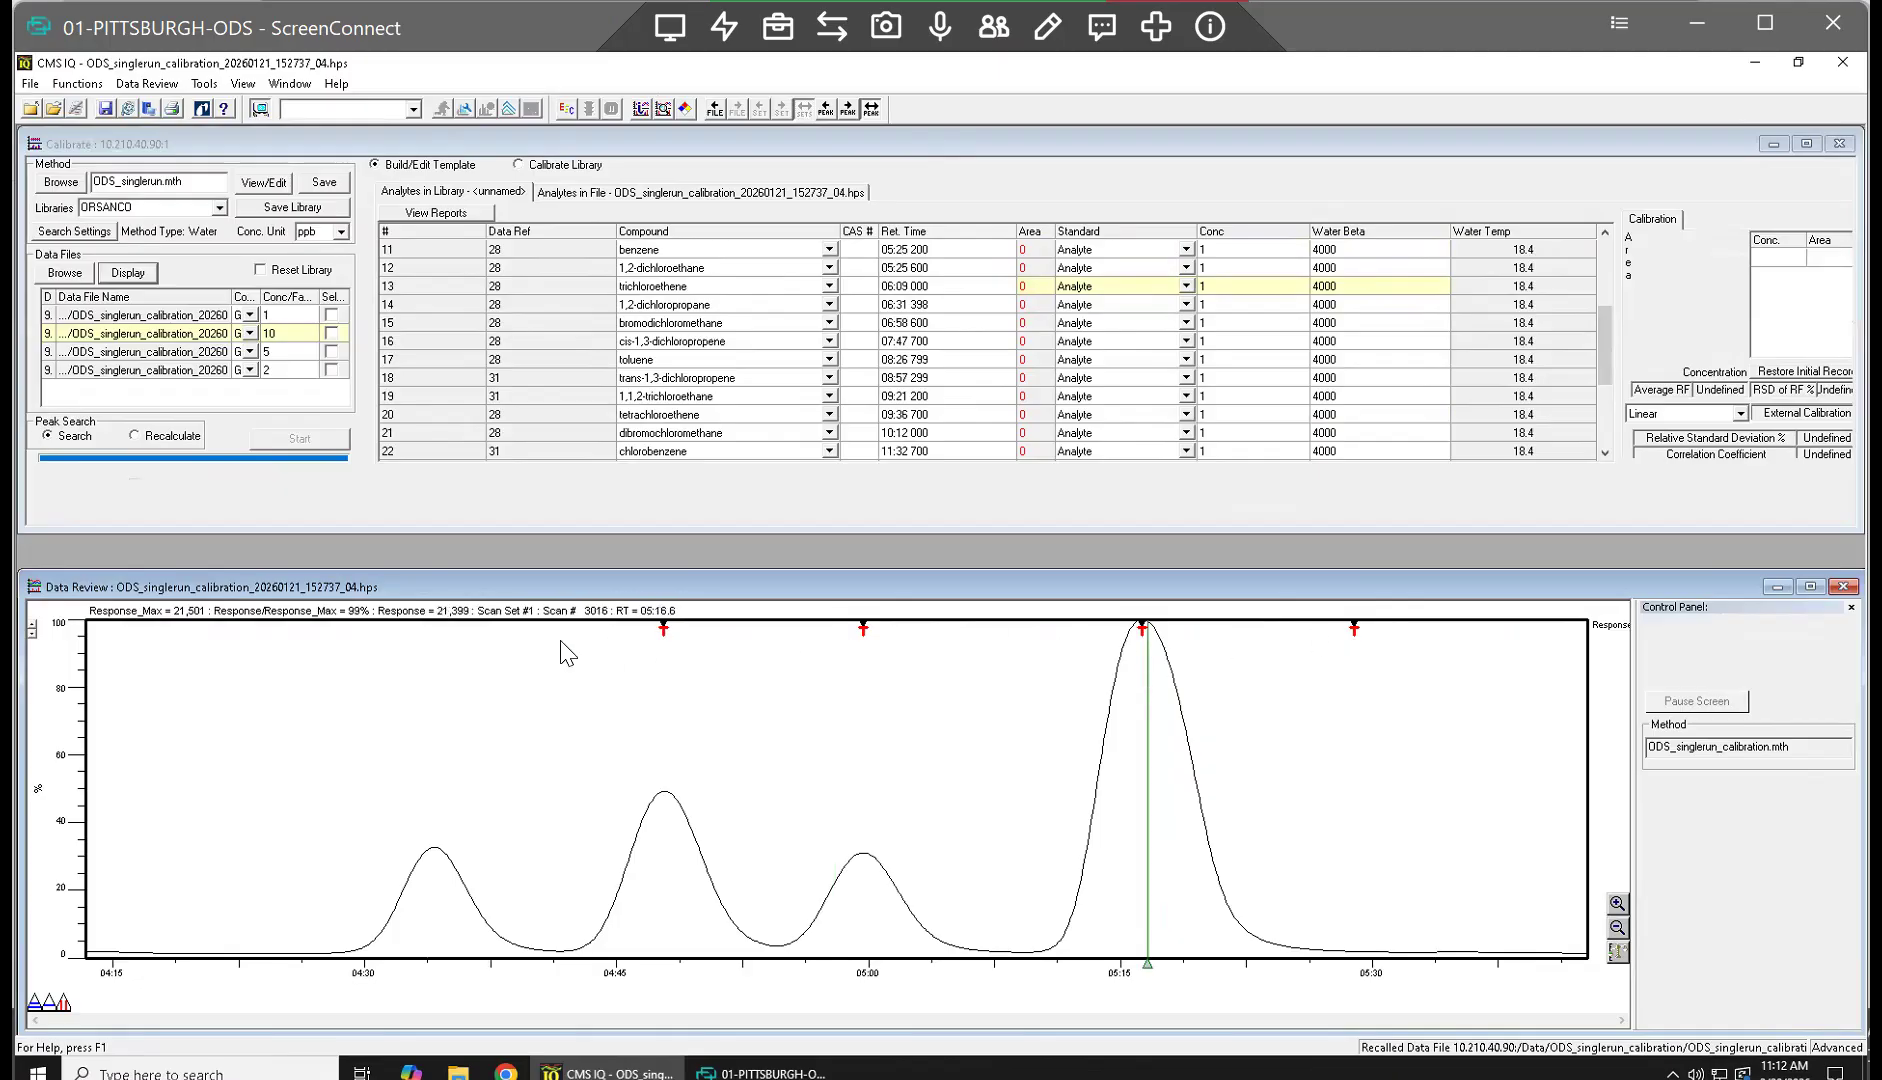
pyautogui.press('Left')
pyautogui.press('Left')
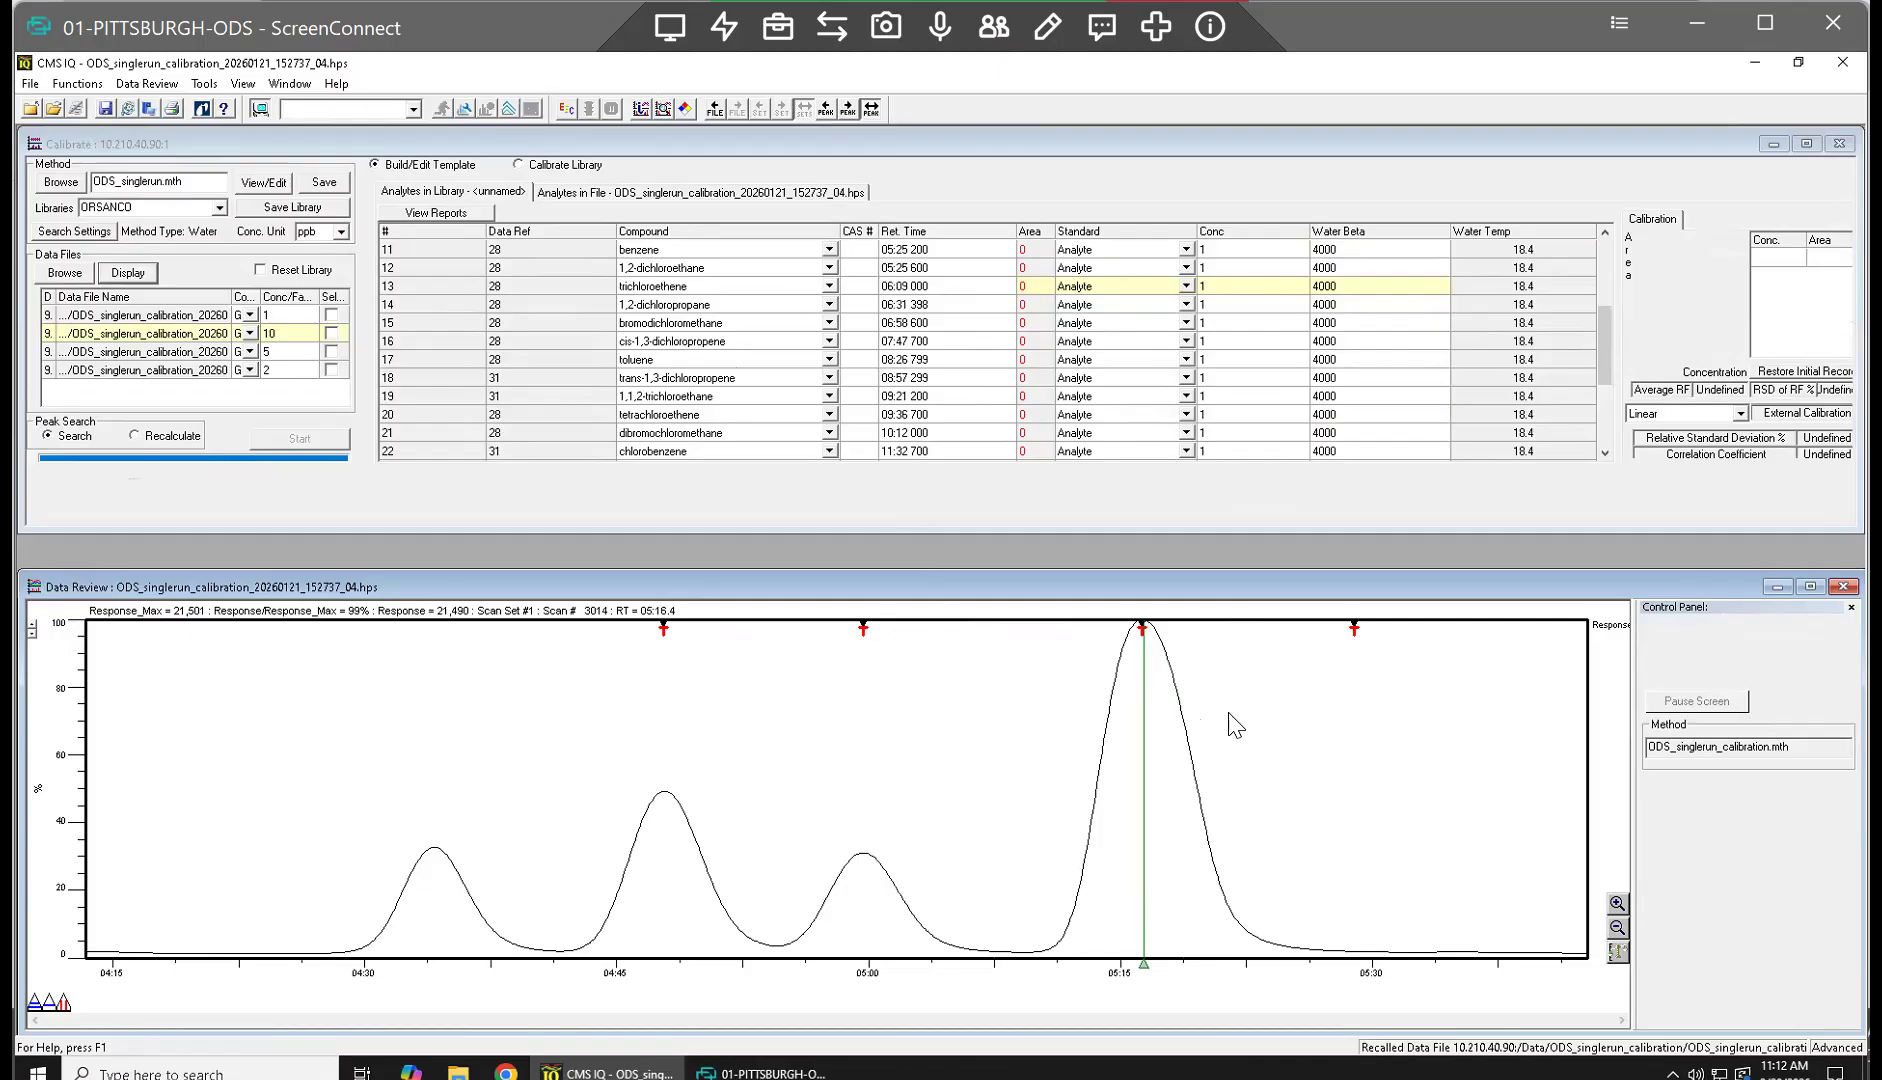
# Step: Recheck the apex of the tall trichloroethene peak between 06:00 and 06:15
pyautogui.click(1618, 928)
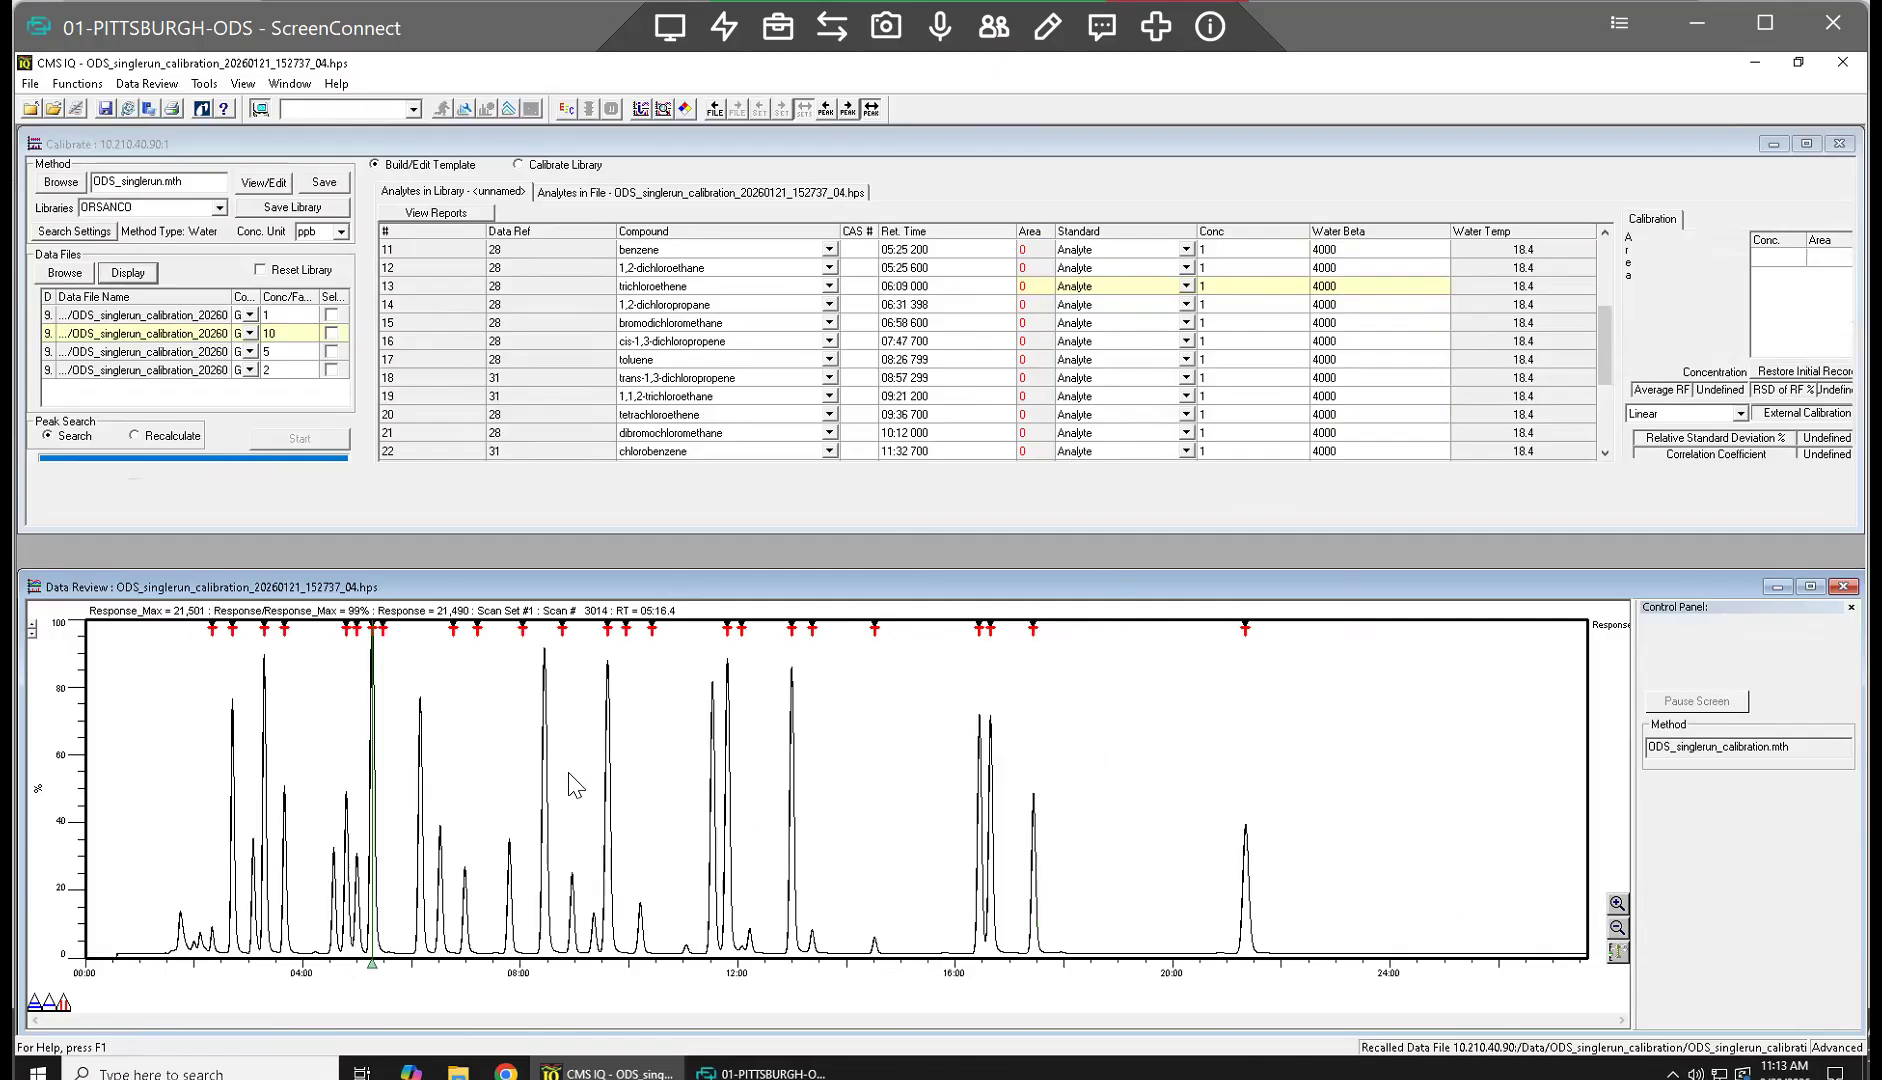
pyautogui.moveTo(440, 812); pyautogui.dragTo(397, 808)
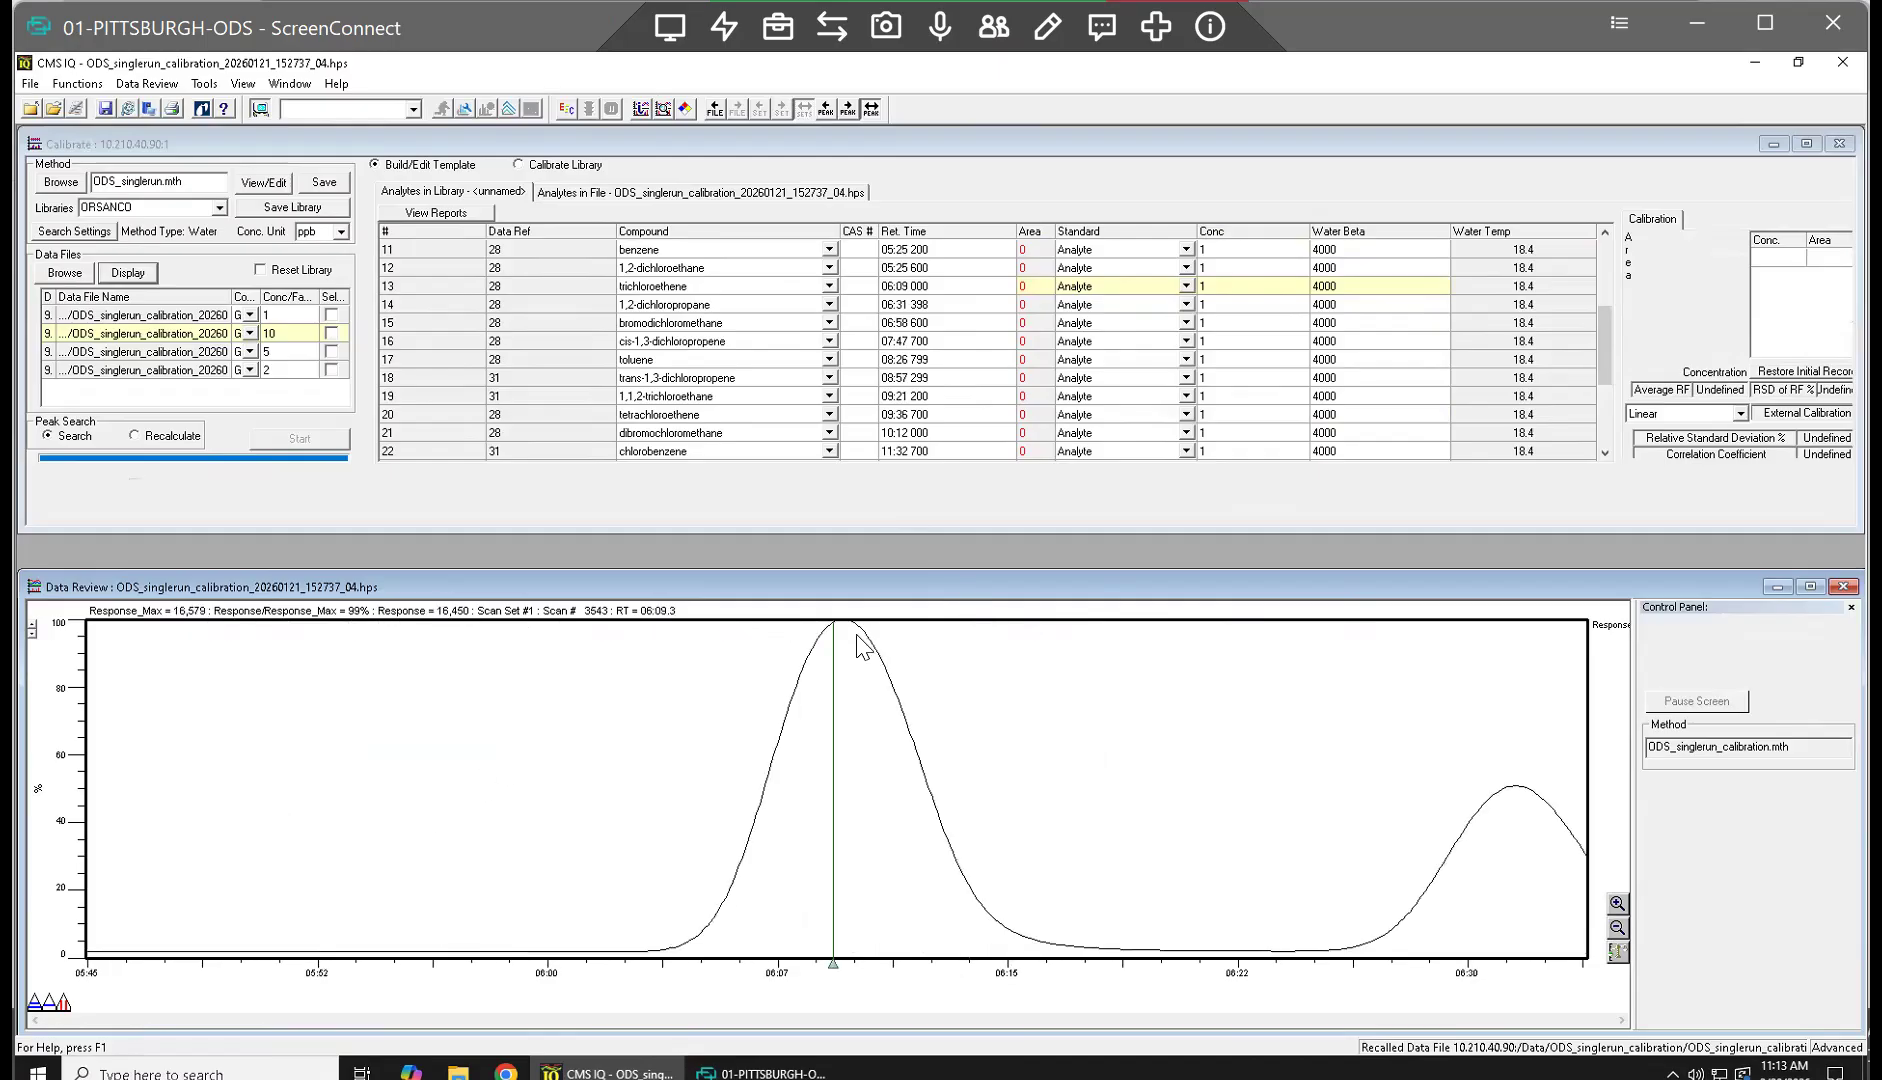
pyautogui.click(846, 634)
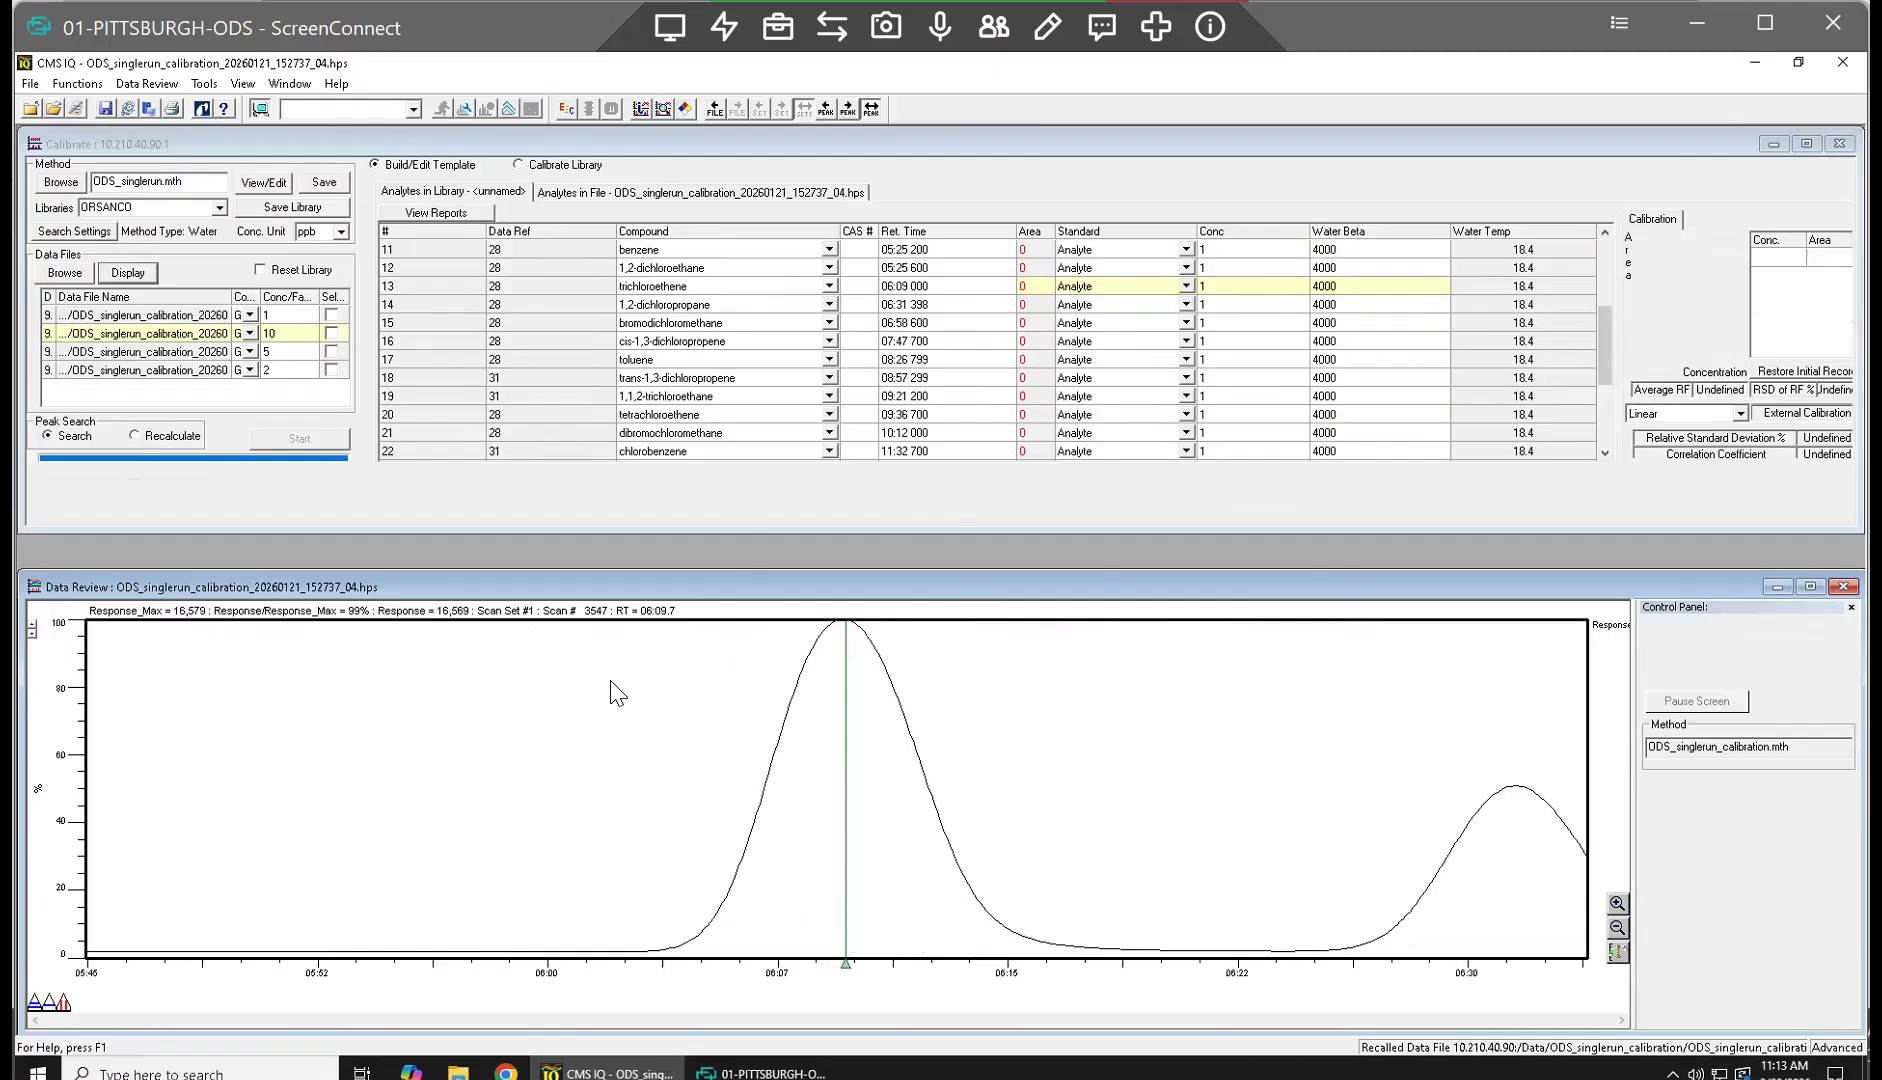
# Step: Locate the apex of the tall peak just after 05:15 and set 1,2-dichloroethane's retention time to 05:16 600
pyautogui.click(1613, 930)
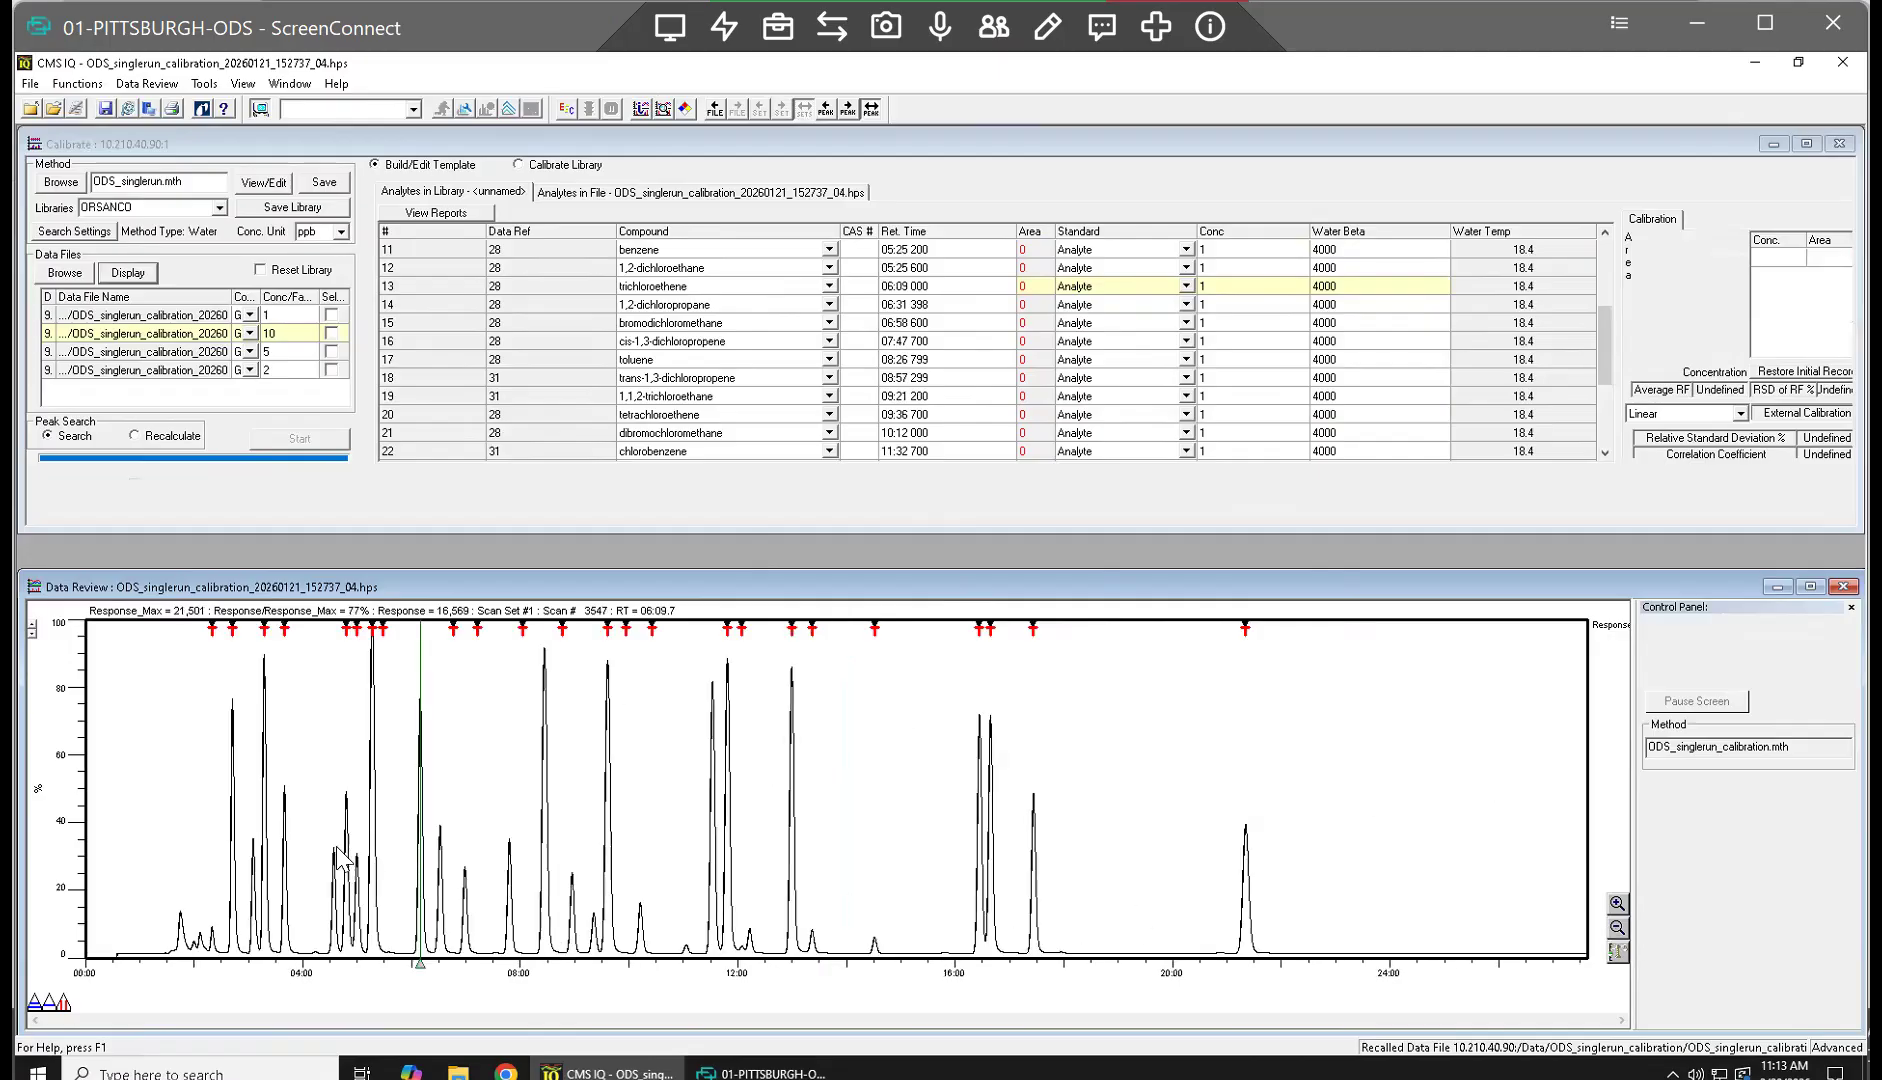
pyautogui.moveTo(315, 849); pyautogui.dragTo(400, 858)
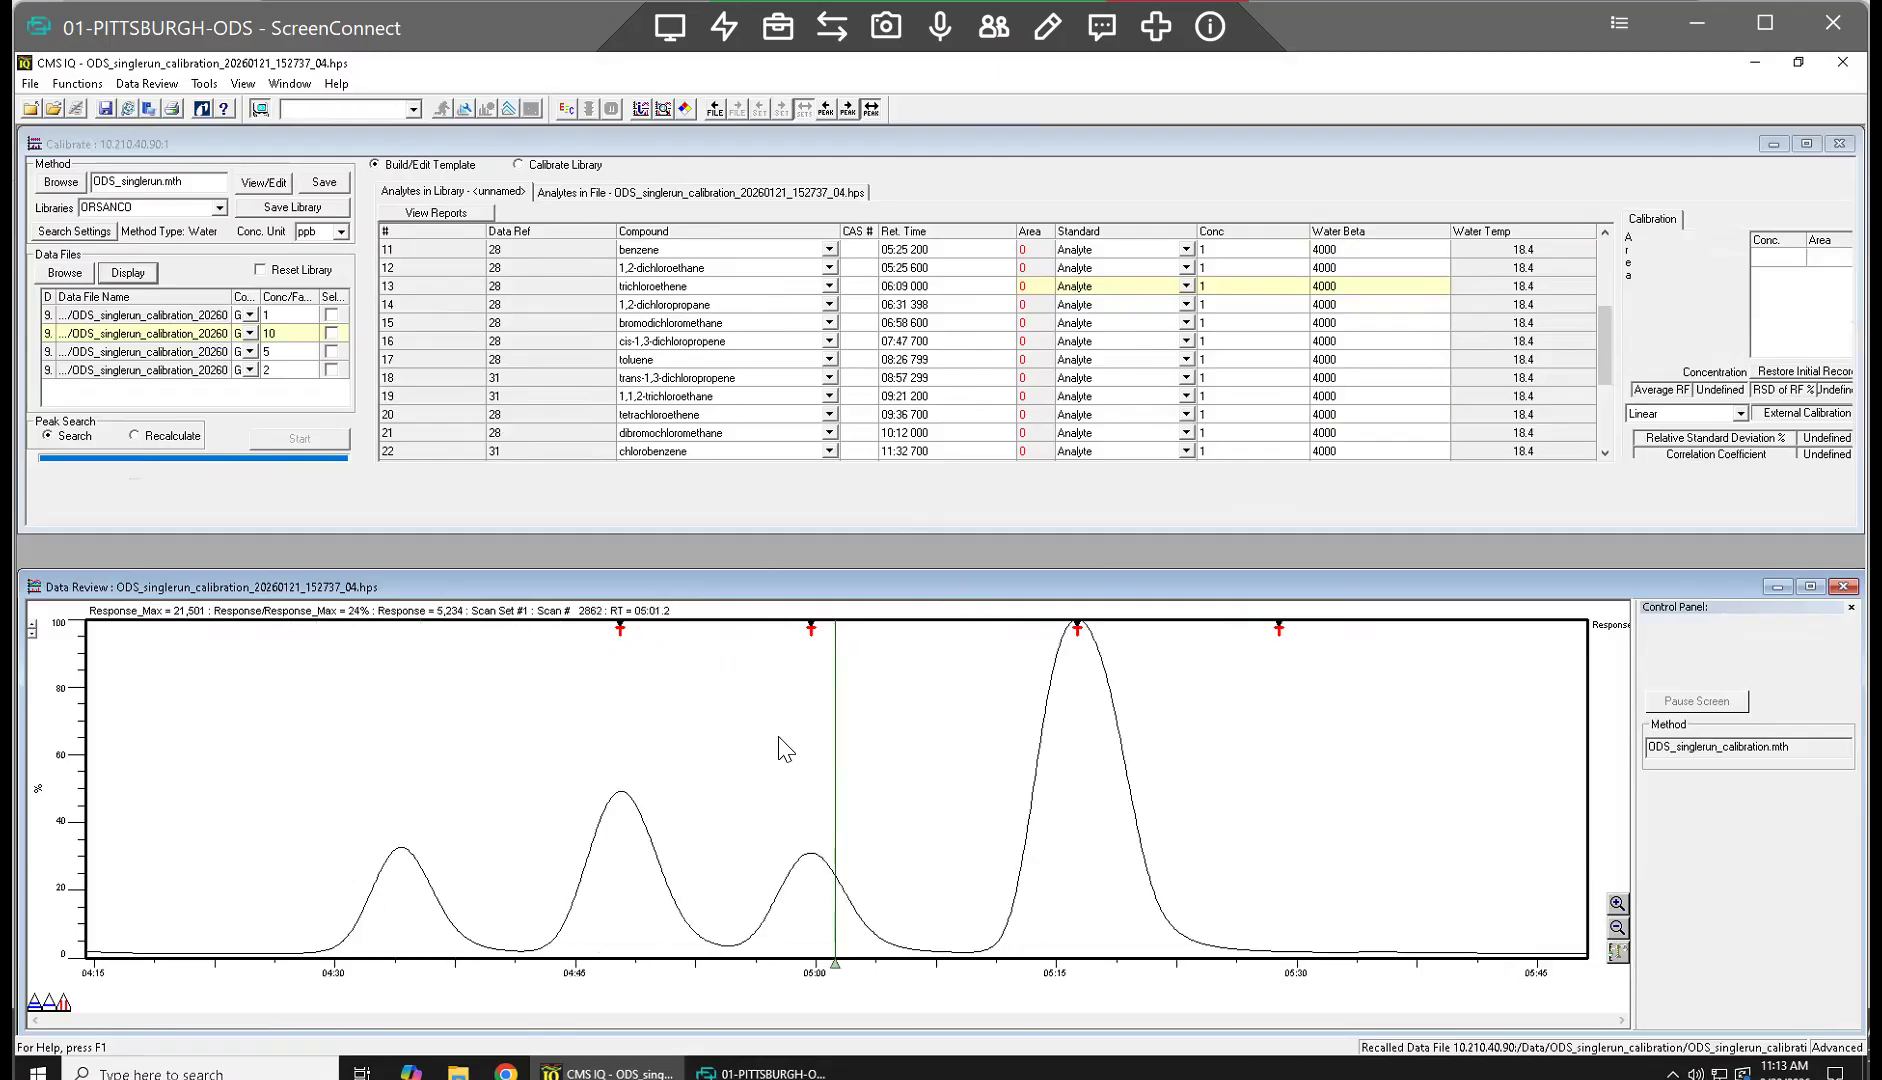
pyautogui.click(1076, 648)
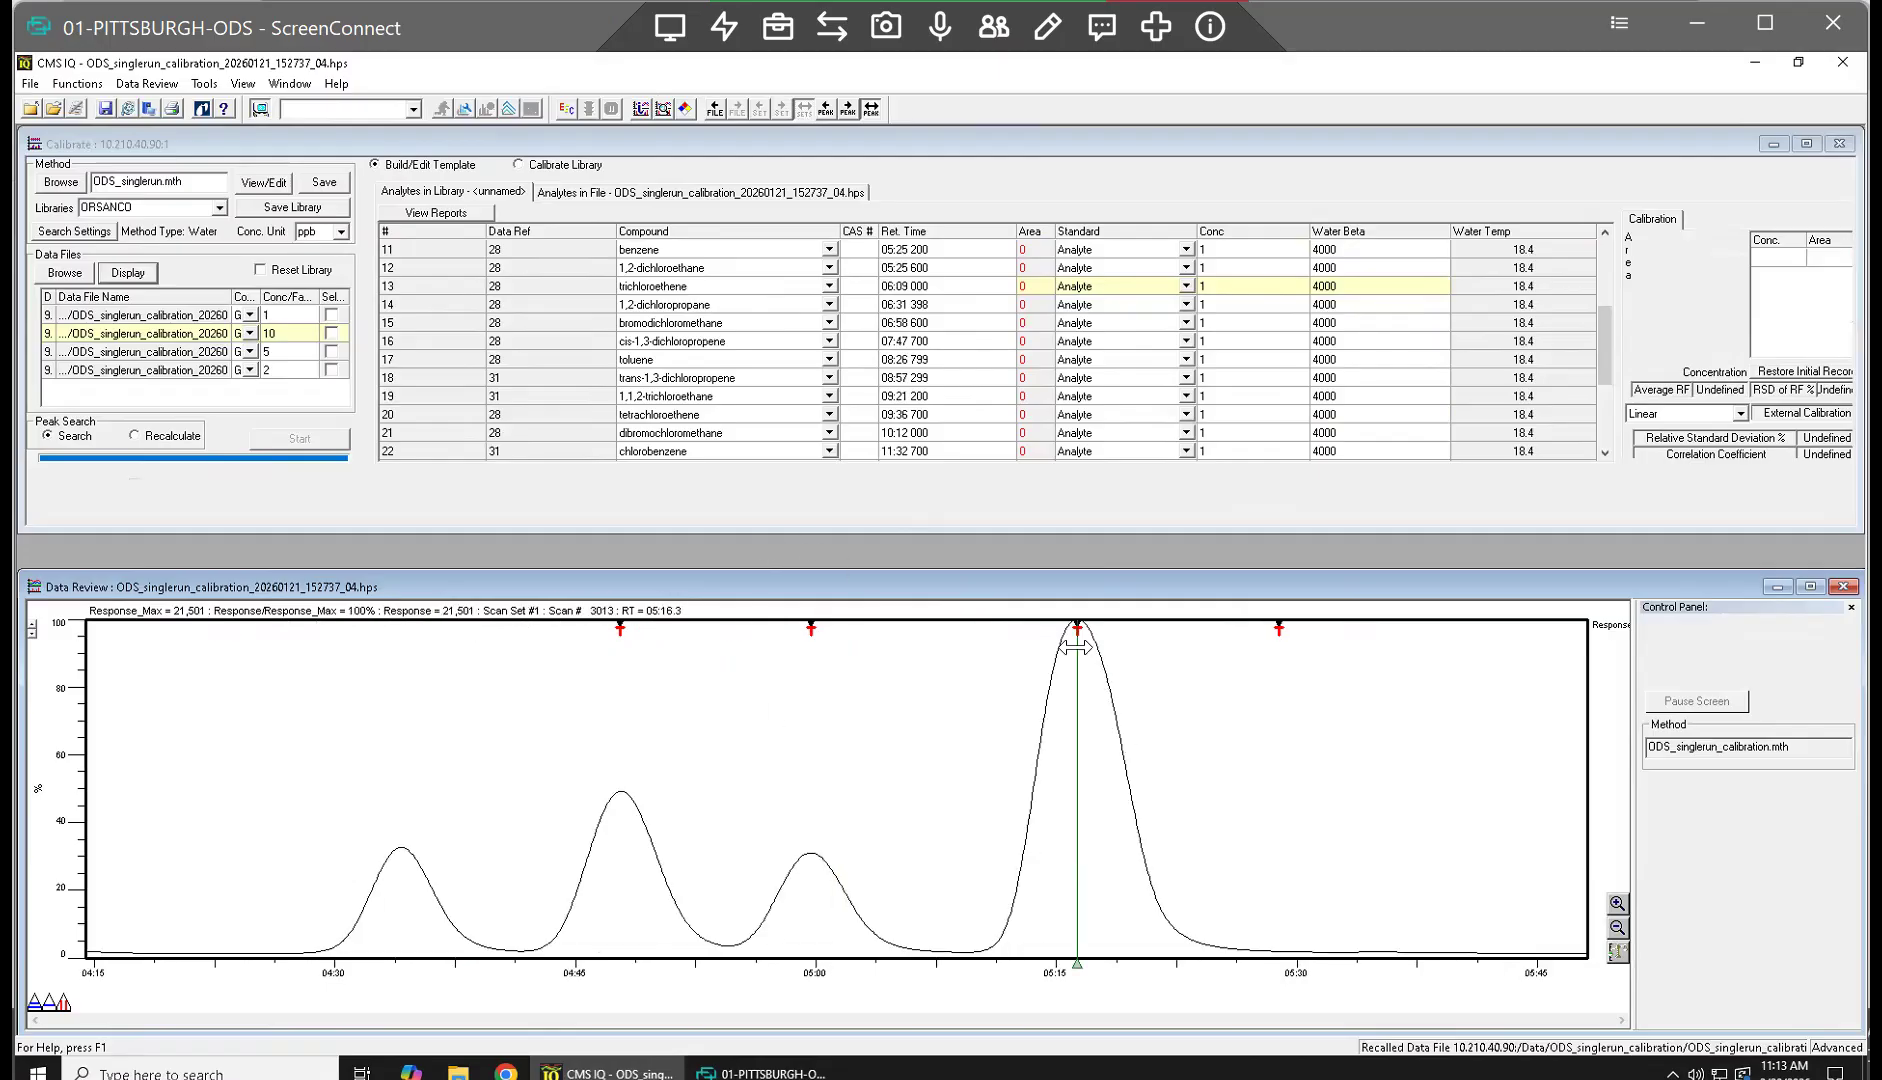
pyautogui.click(1603, 234)
pyautogui.click(1603, 234)
pyautogui.click(1603, 234)
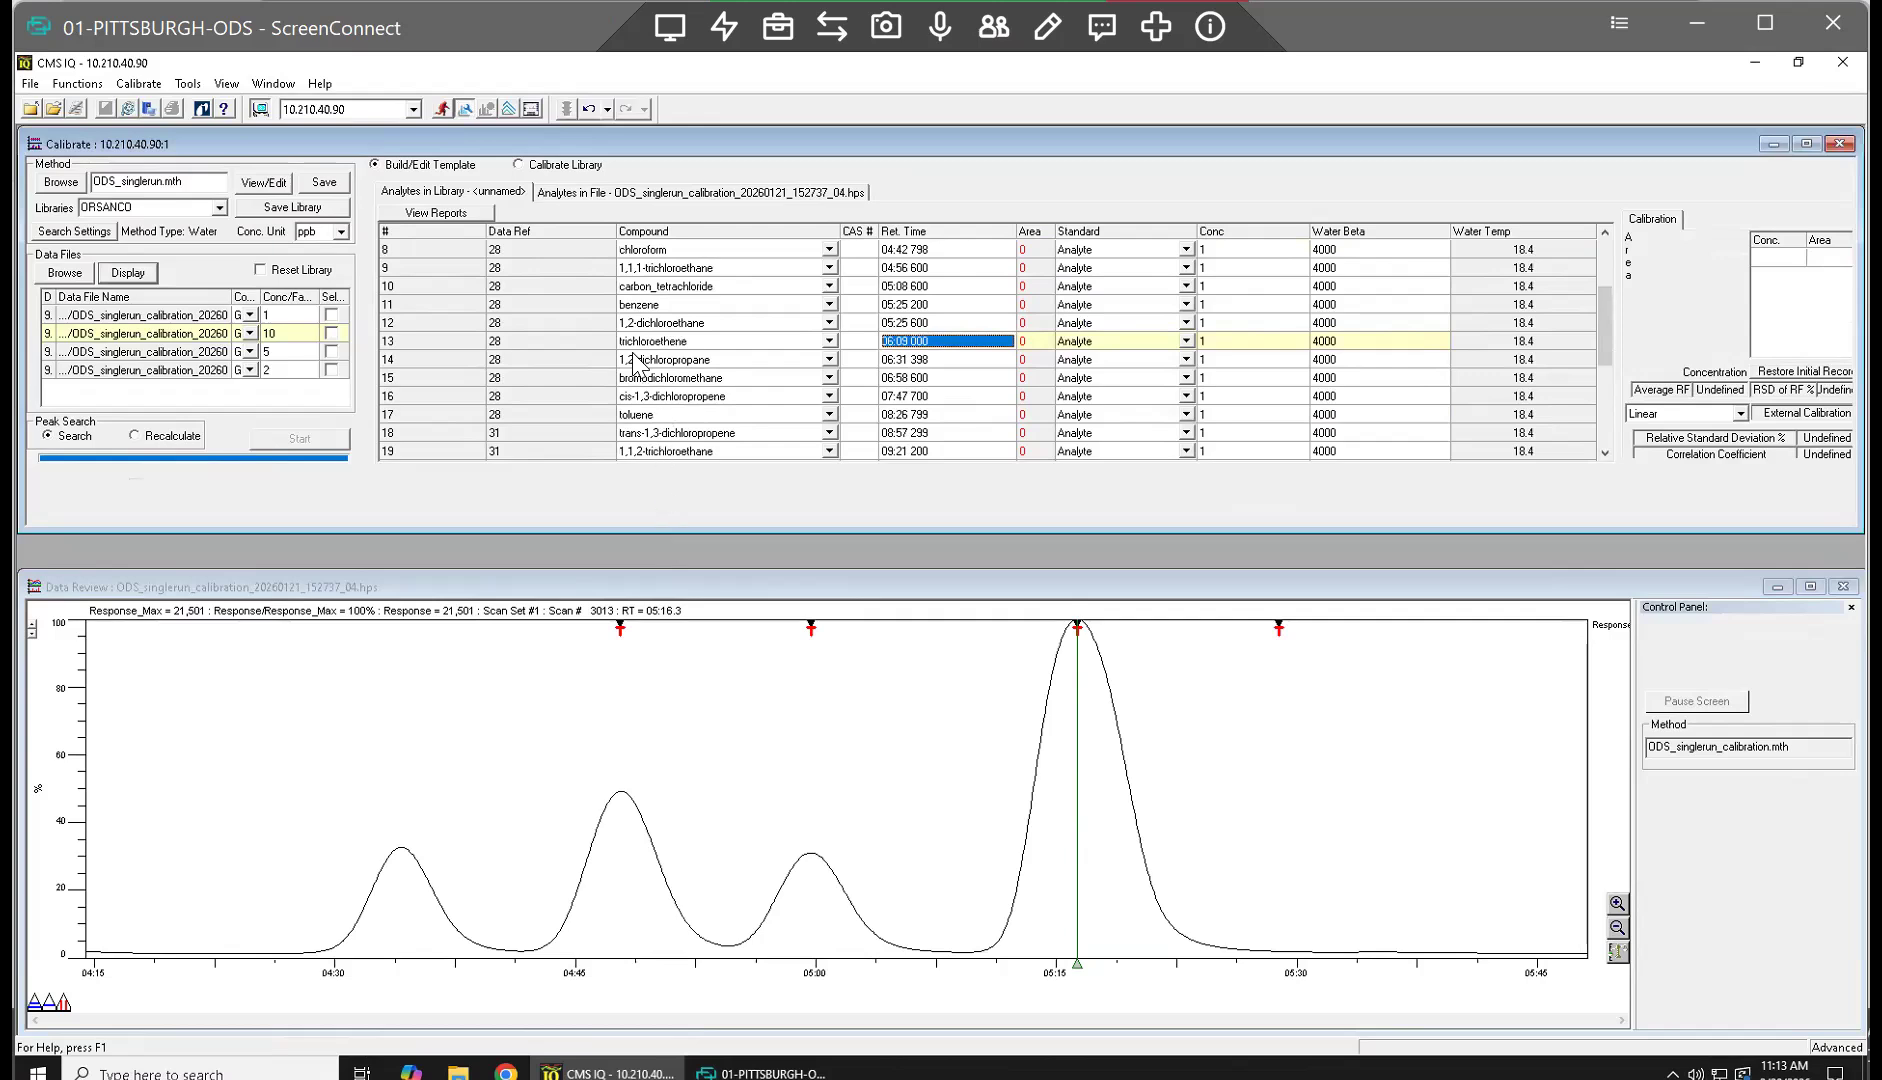
pyautogui.click(882, 322)
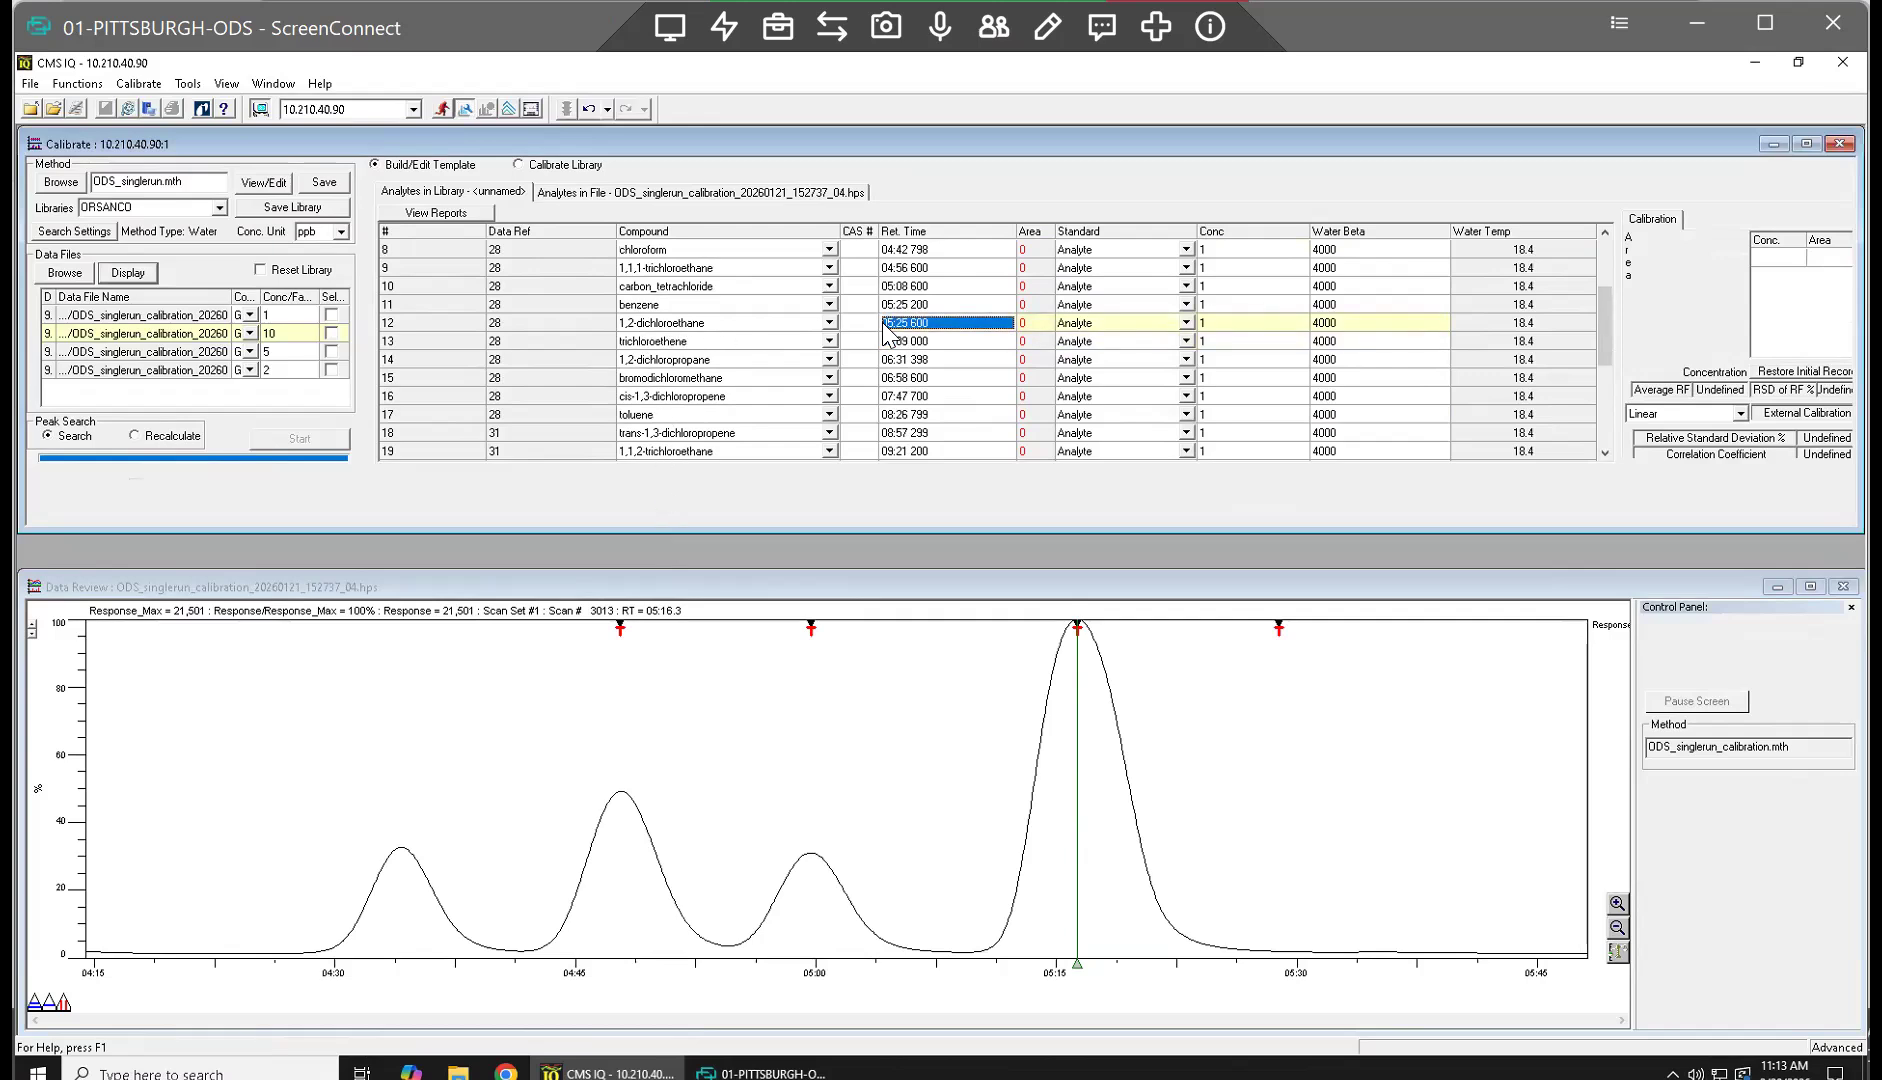
pyautogui.click(900, 326)
pyautogui.click(900, 326)
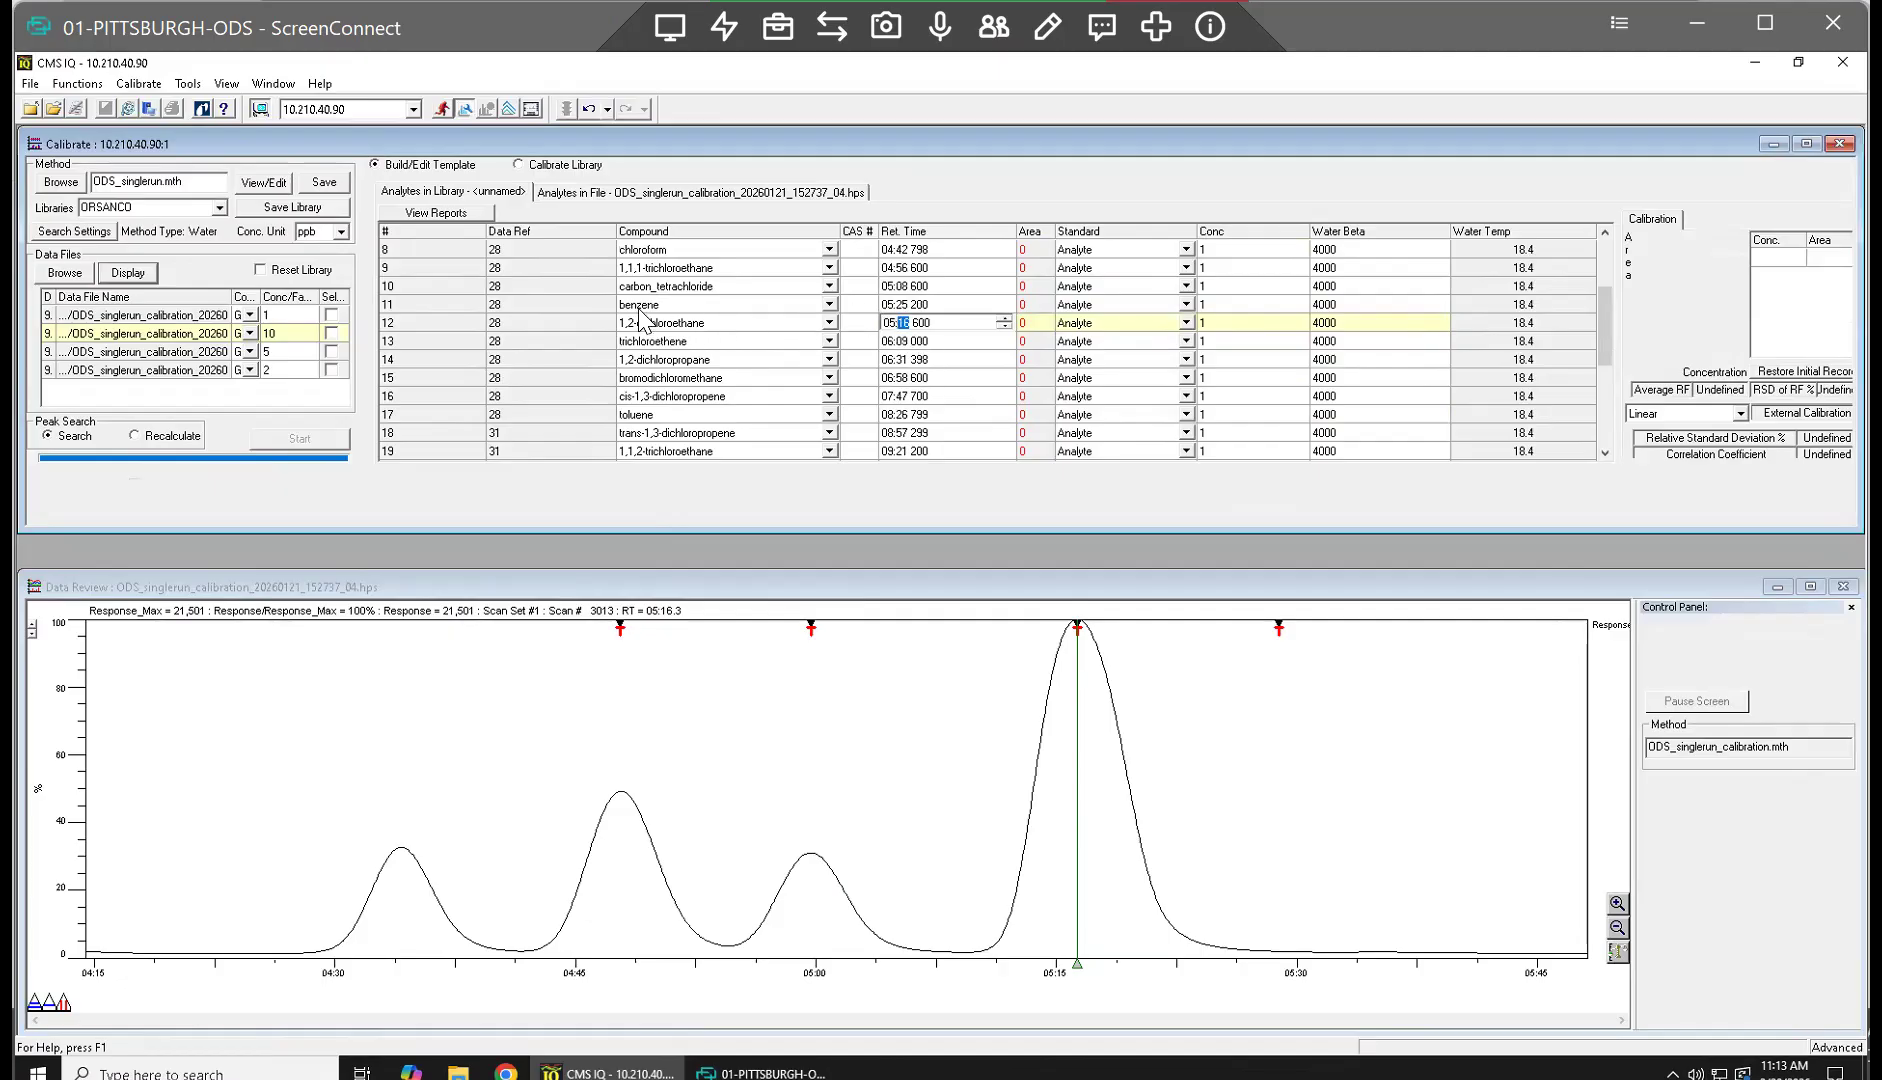
pyautogui.click(904, 320)
pyautogui.press('Return')
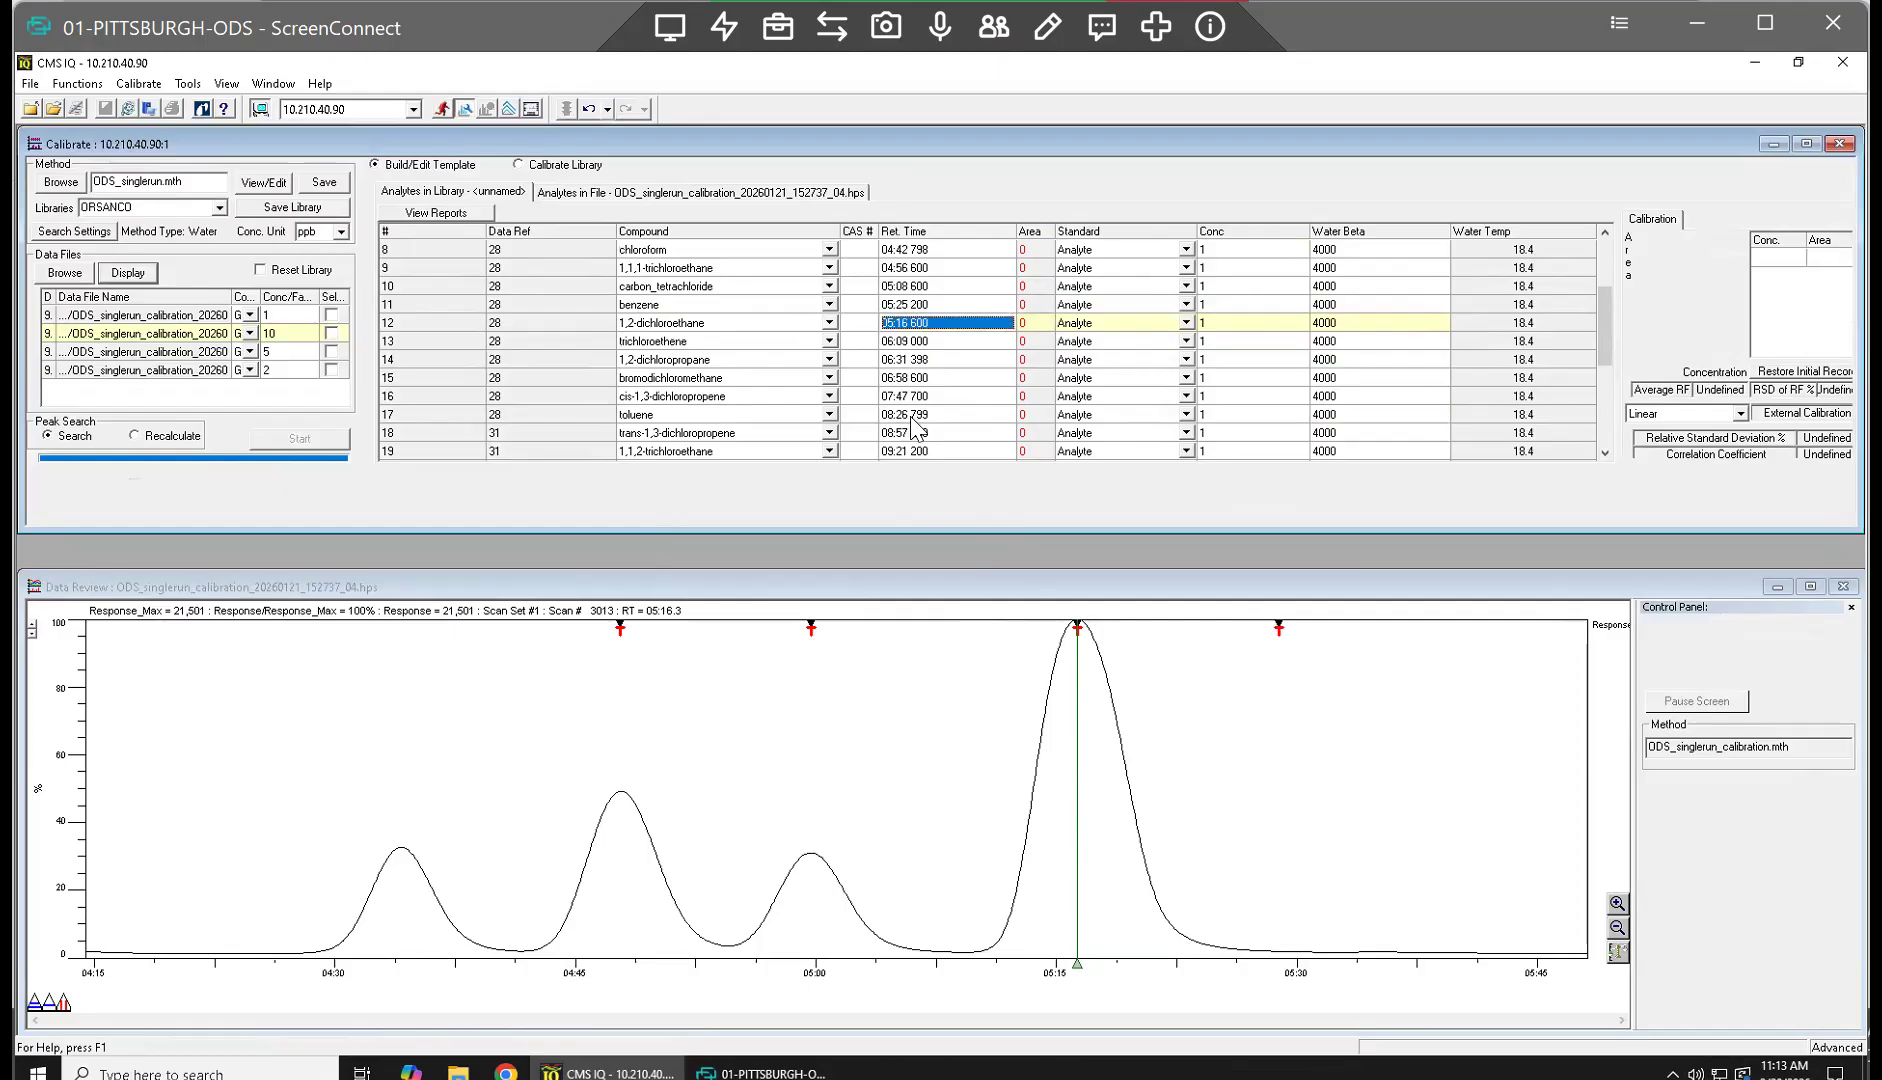
# Step: Set benzene's retention time to 05:16 200 to match the same tall peak
pyautogui.click(905, 305)
pyautogui.click(905, 305)
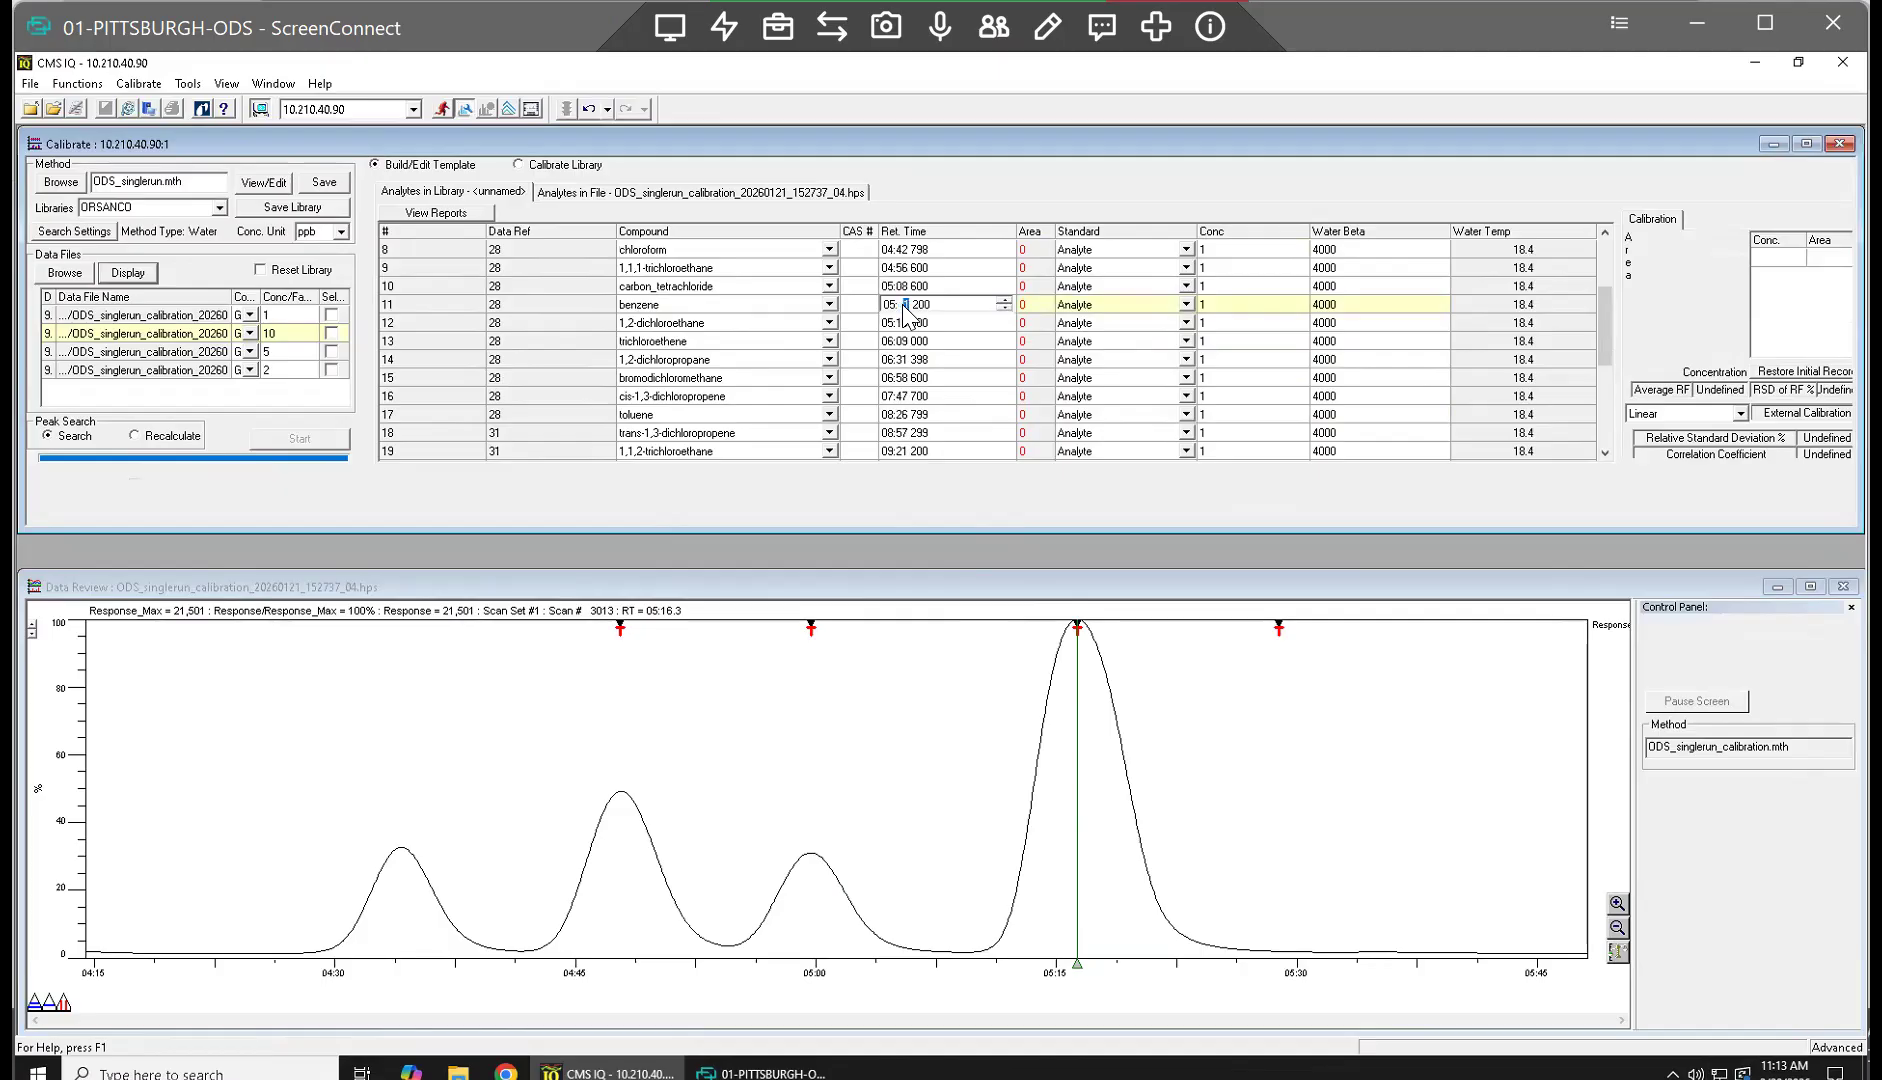
pyautogui.press('Return')
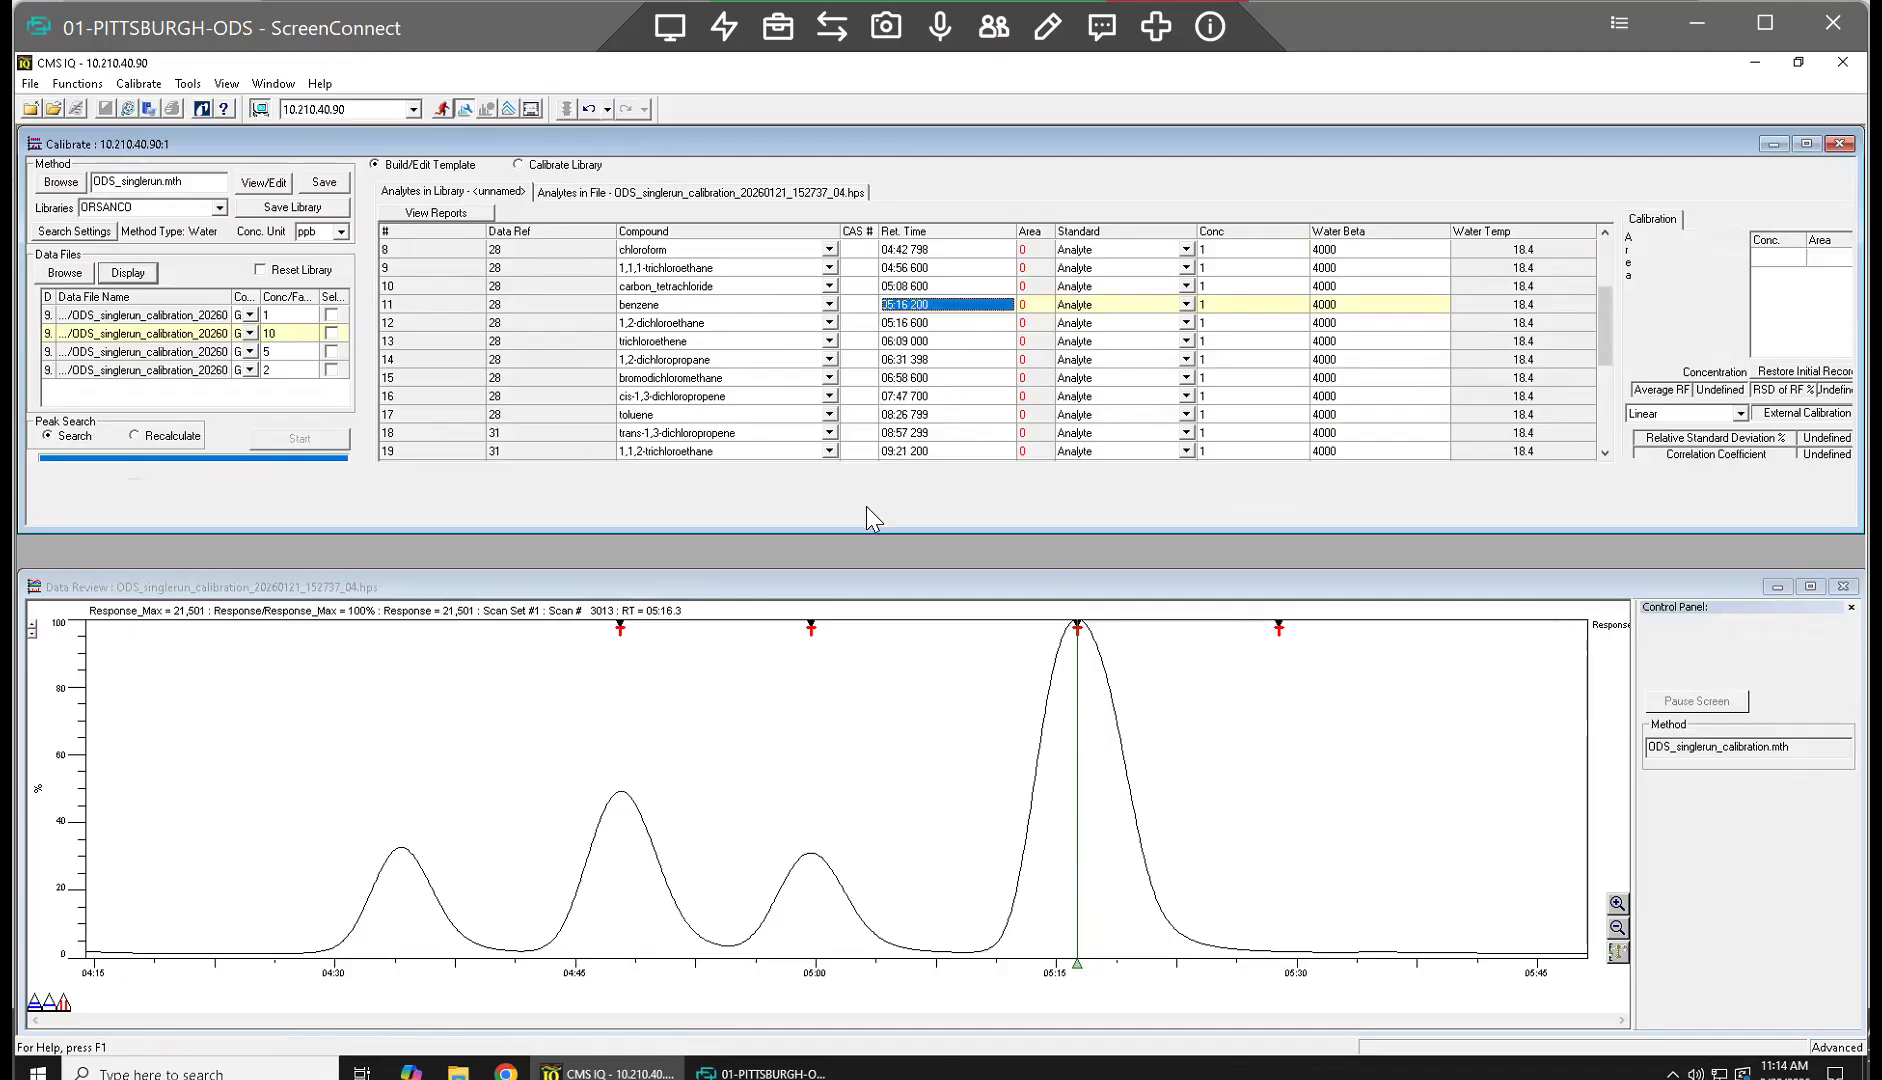
# Step: Read the apex of the small peak just before 05:00 and set carbon_tetrachloride's retention time to 04:59 600
pyautogui.click(813, 868)
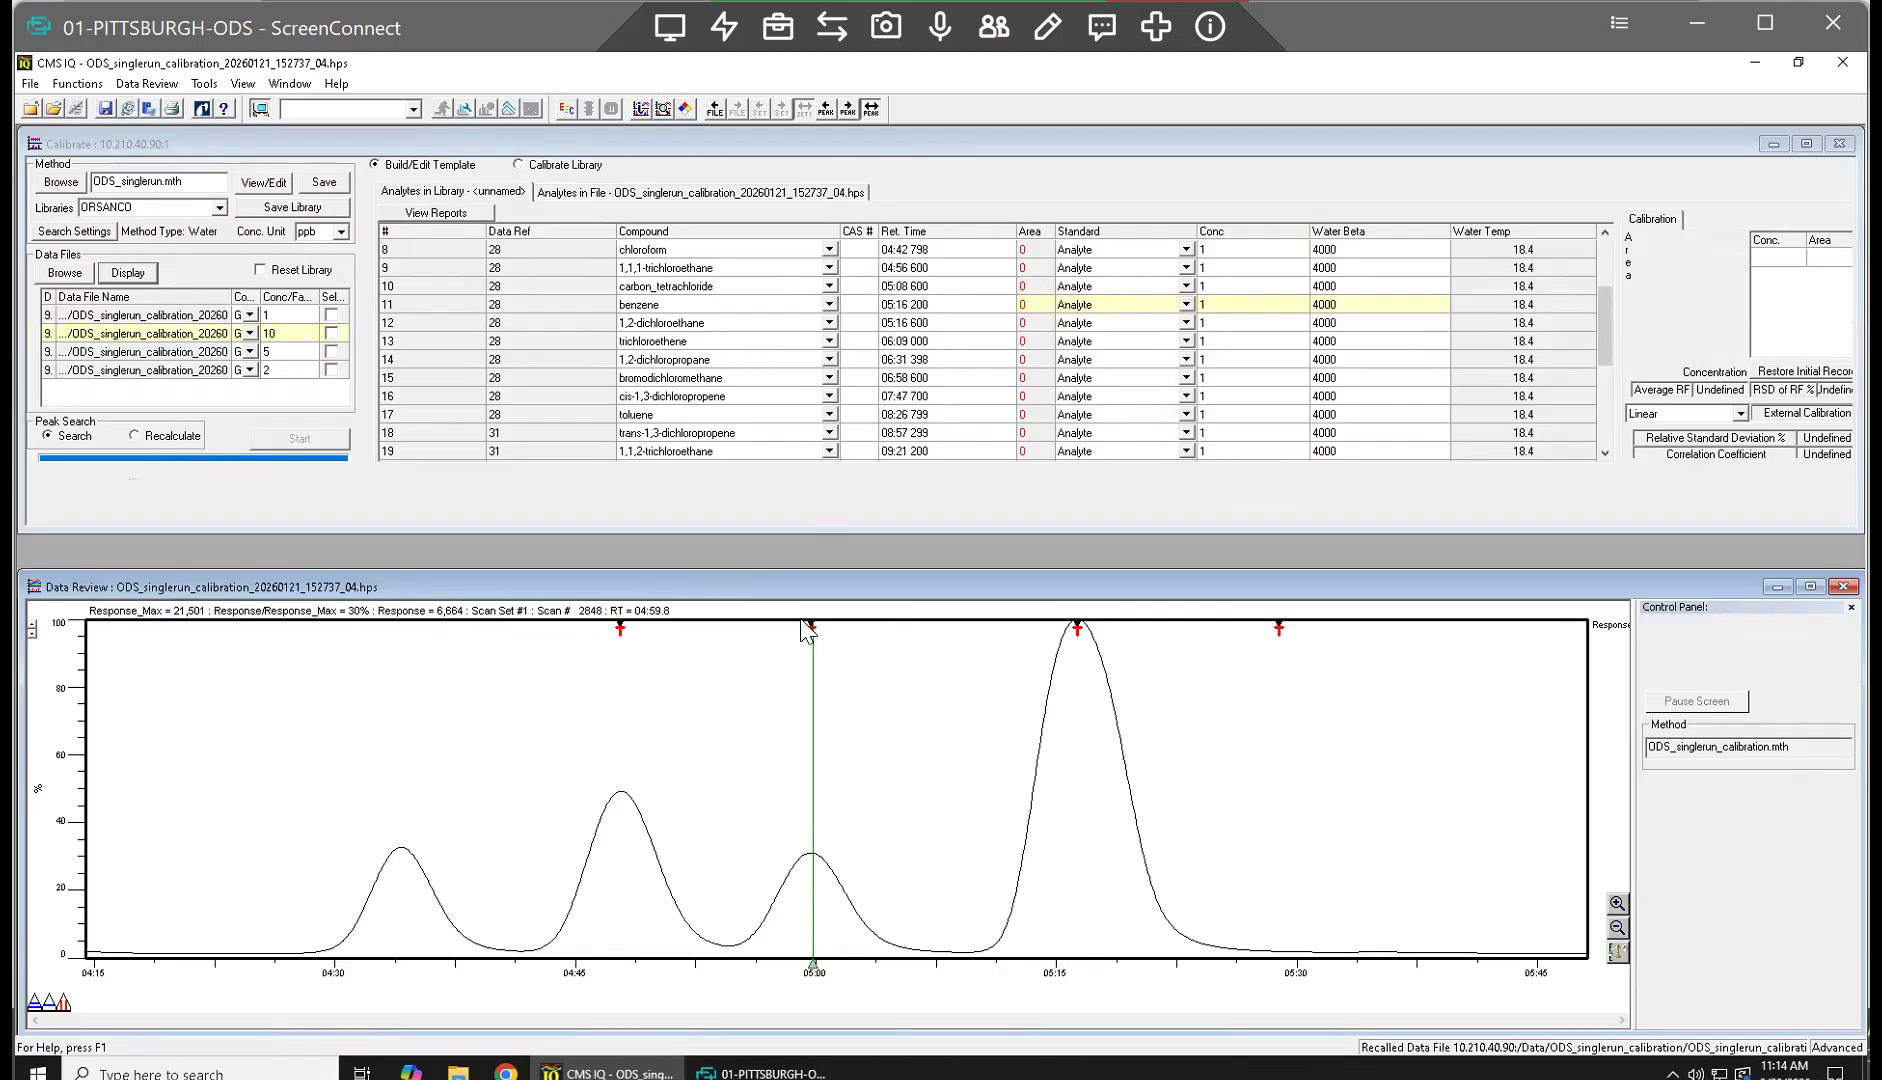
pyautogui.click(890, 287)
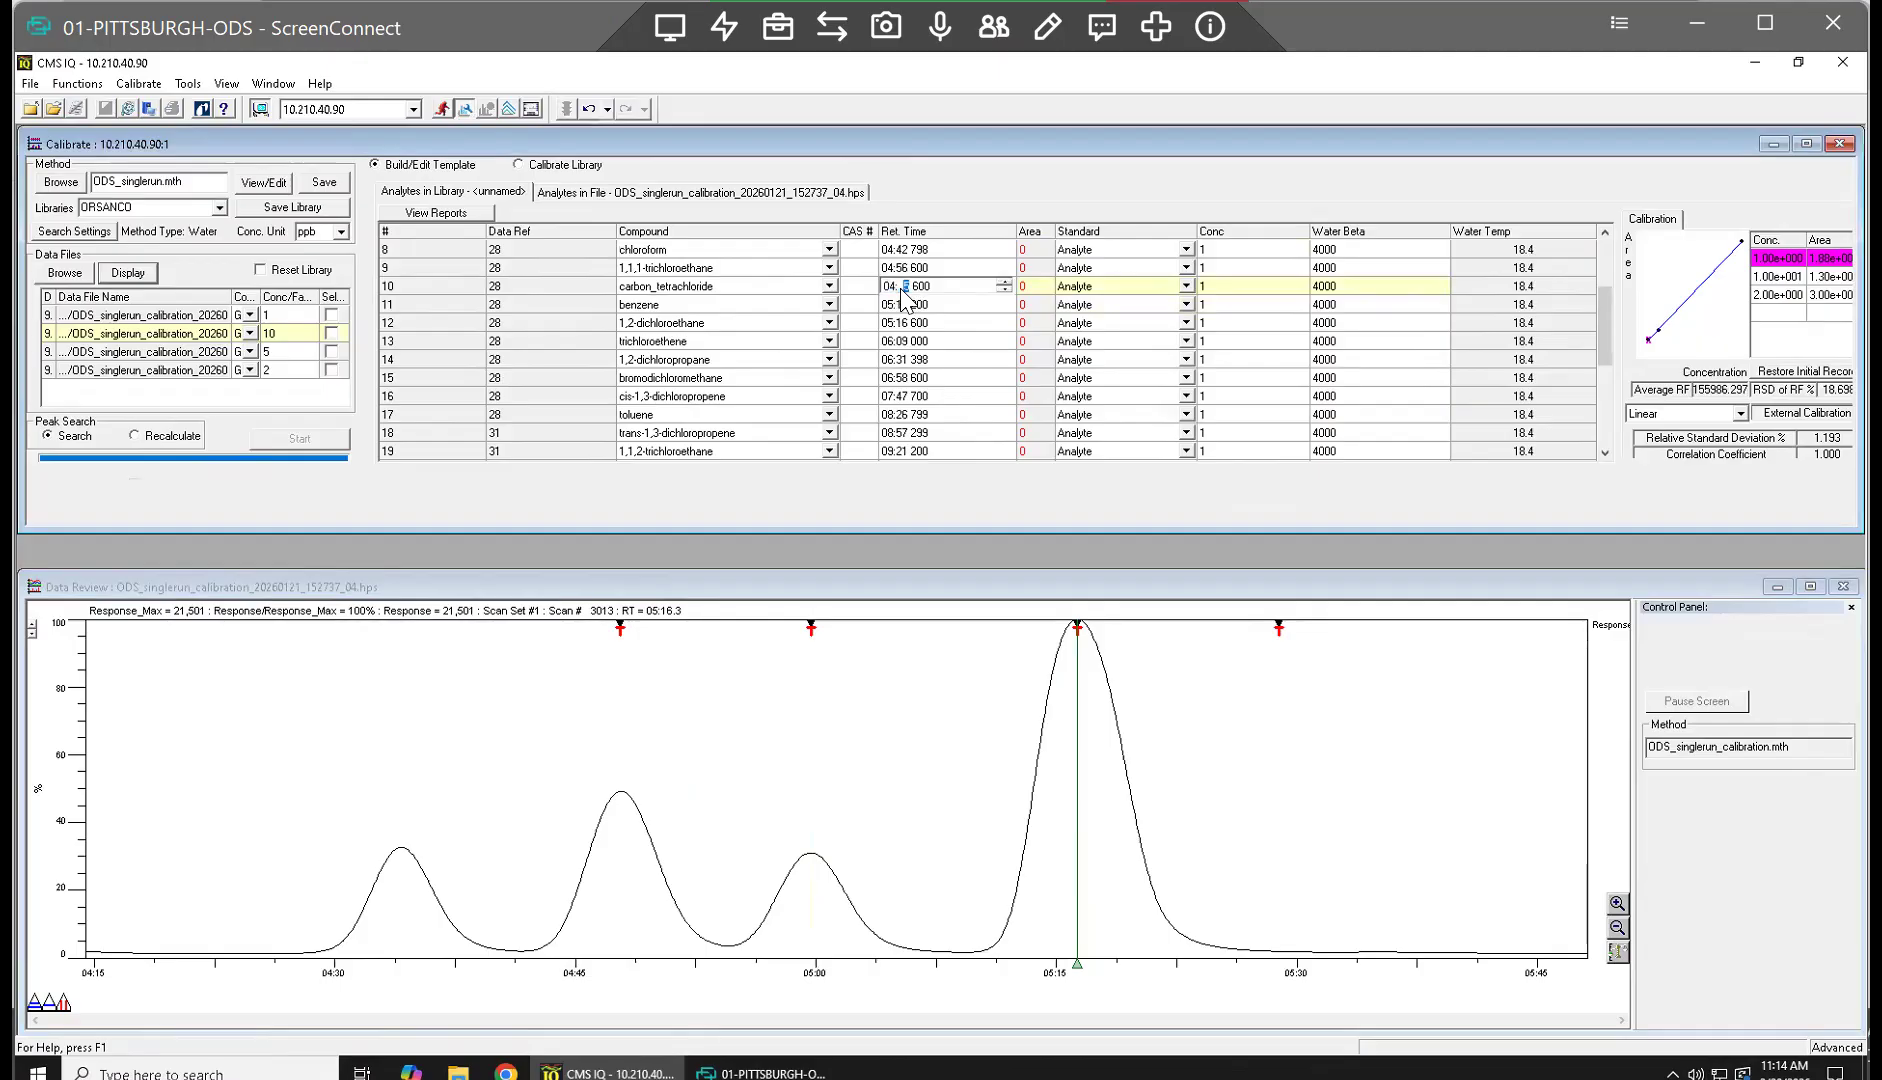
pyautogui.press('Return')
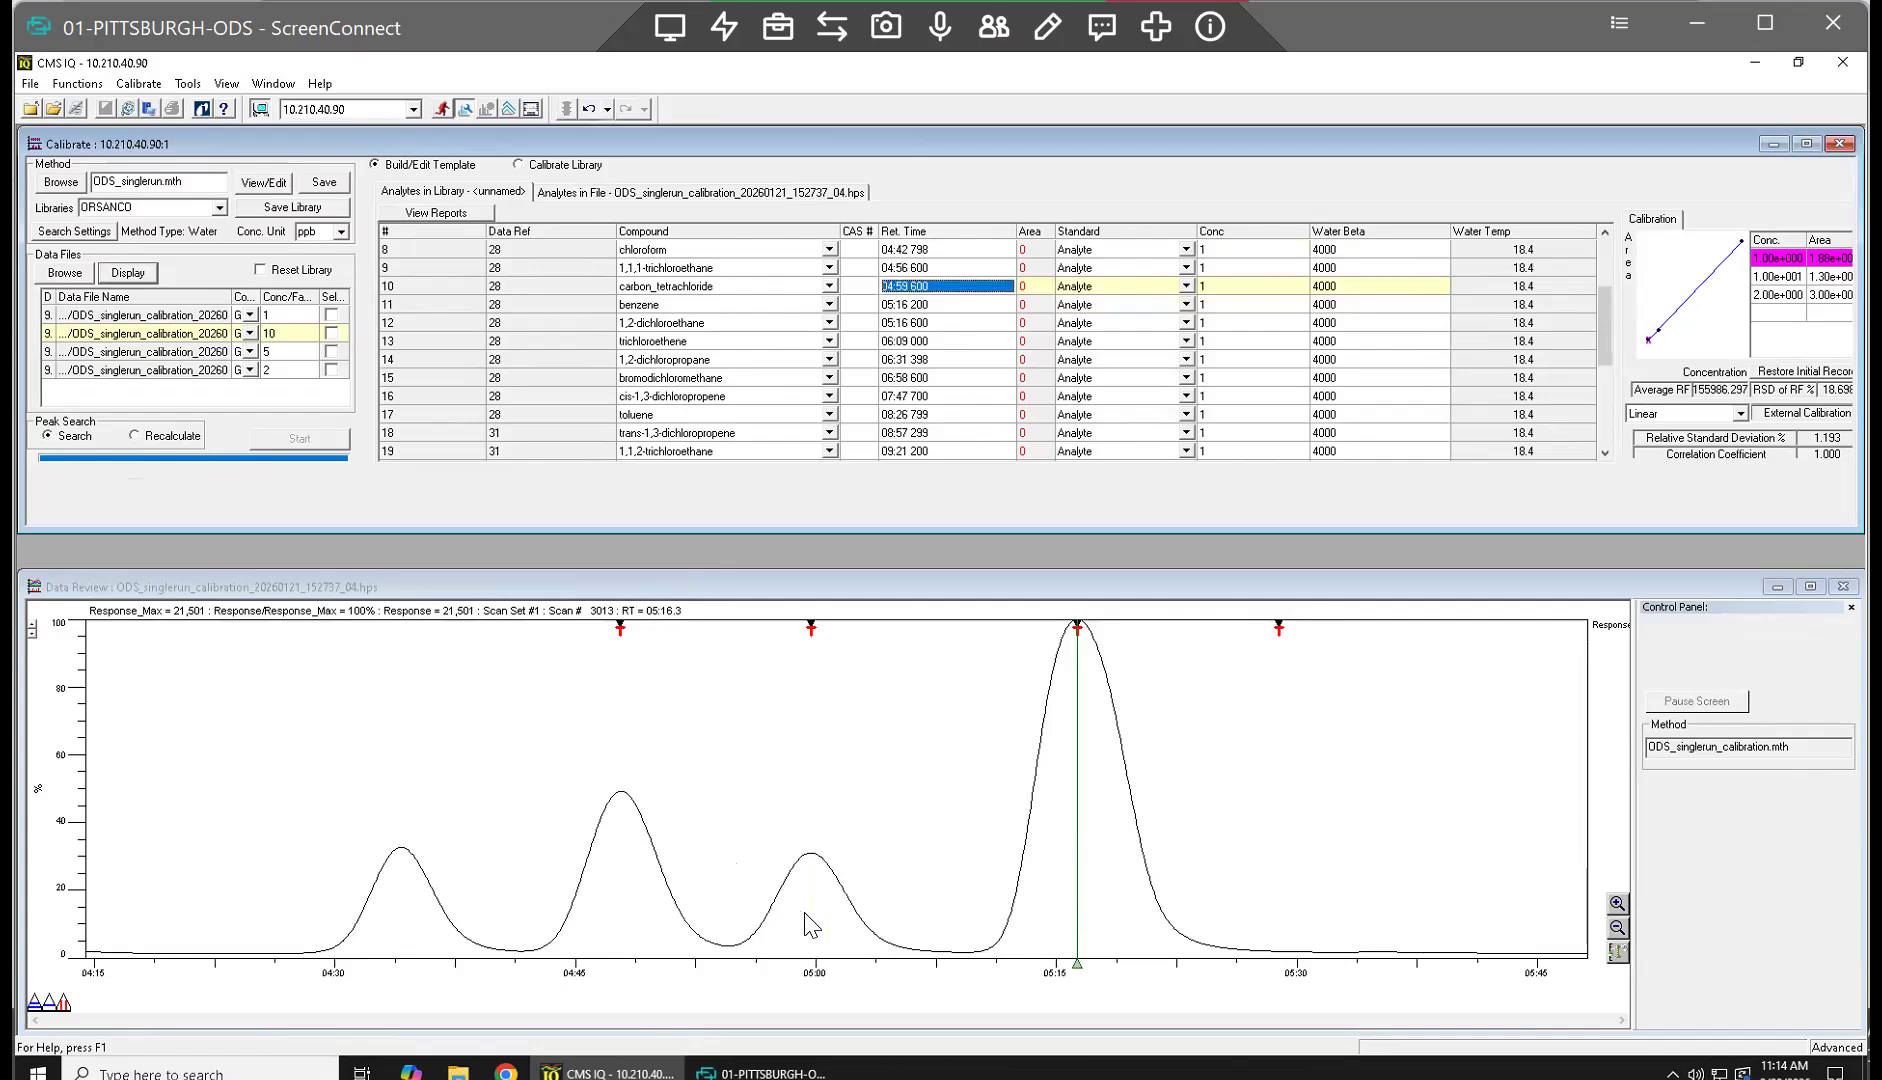
# Step: Read the apex of the mid-height peak just after 04:45 and set 1,1,1-trichloroethane's retention time to 04:47 600
pyautogui.click(622, 810)
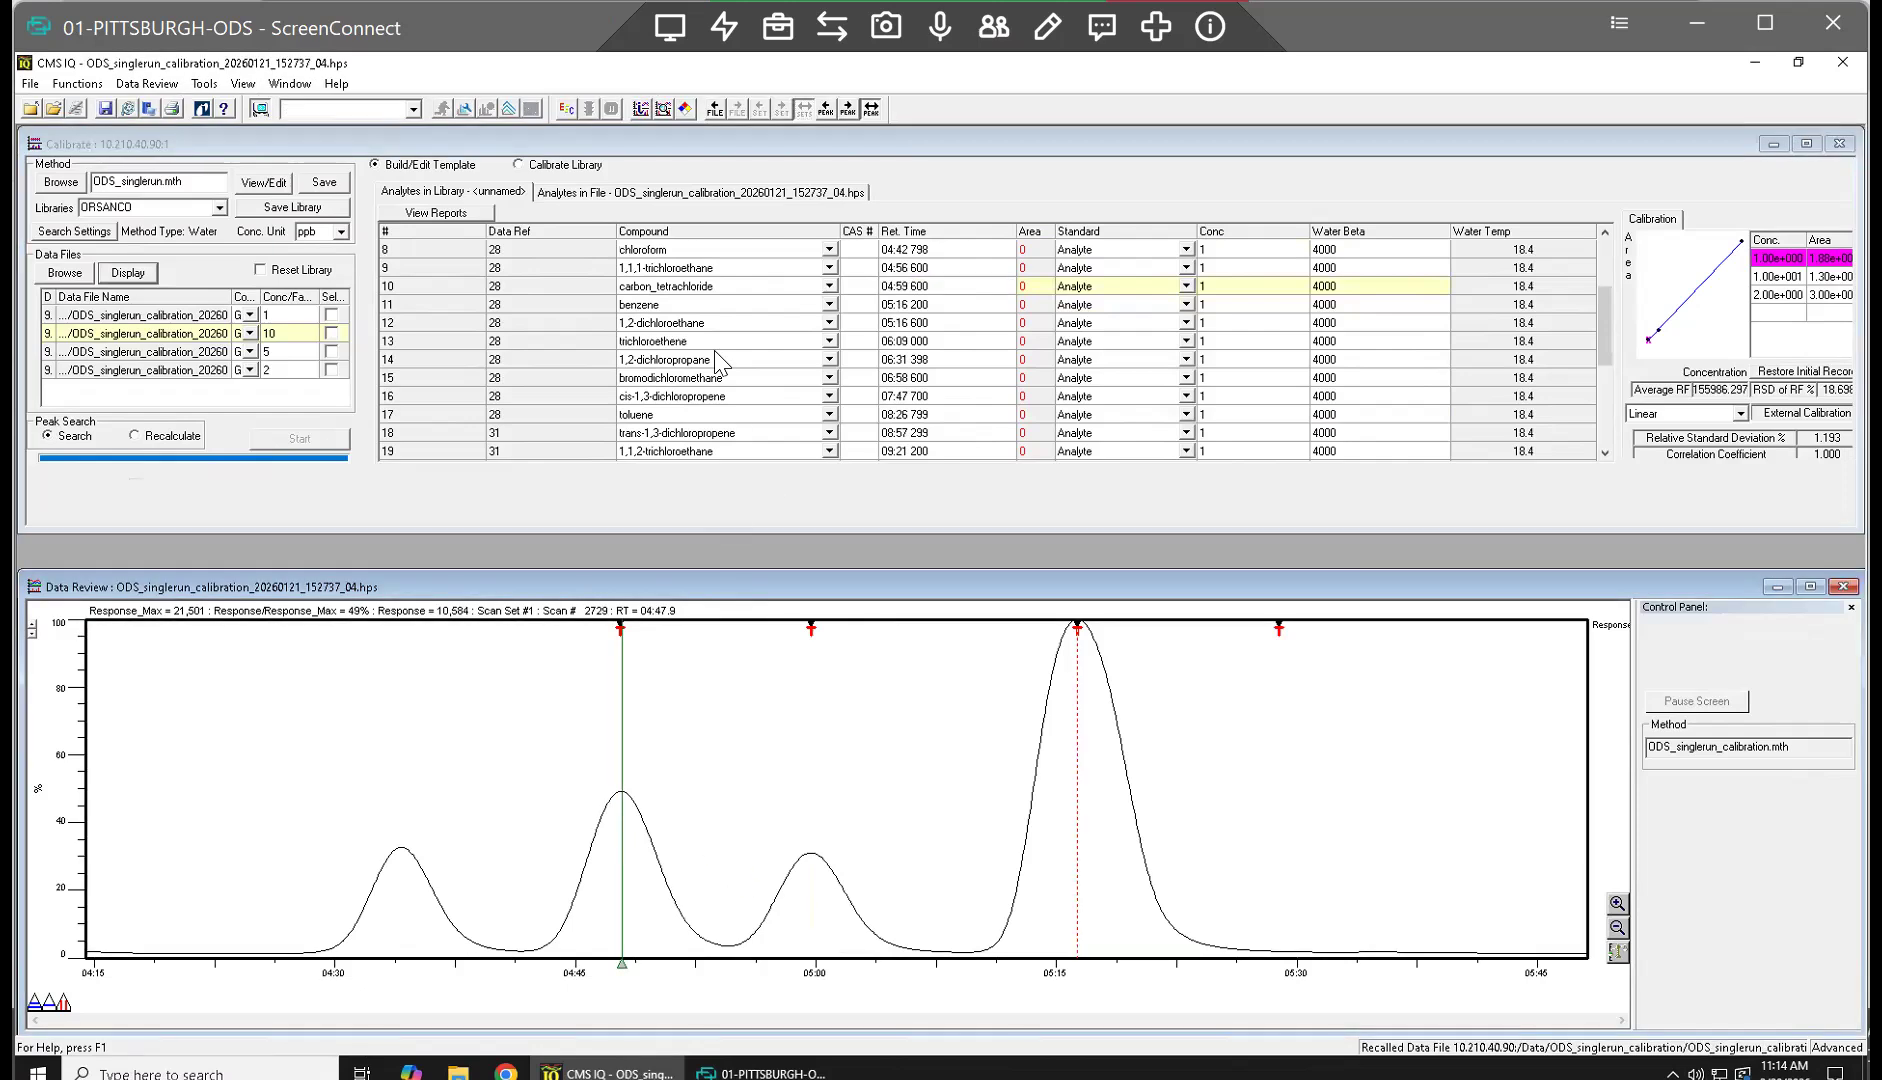
pyautogui.click(903, 270)
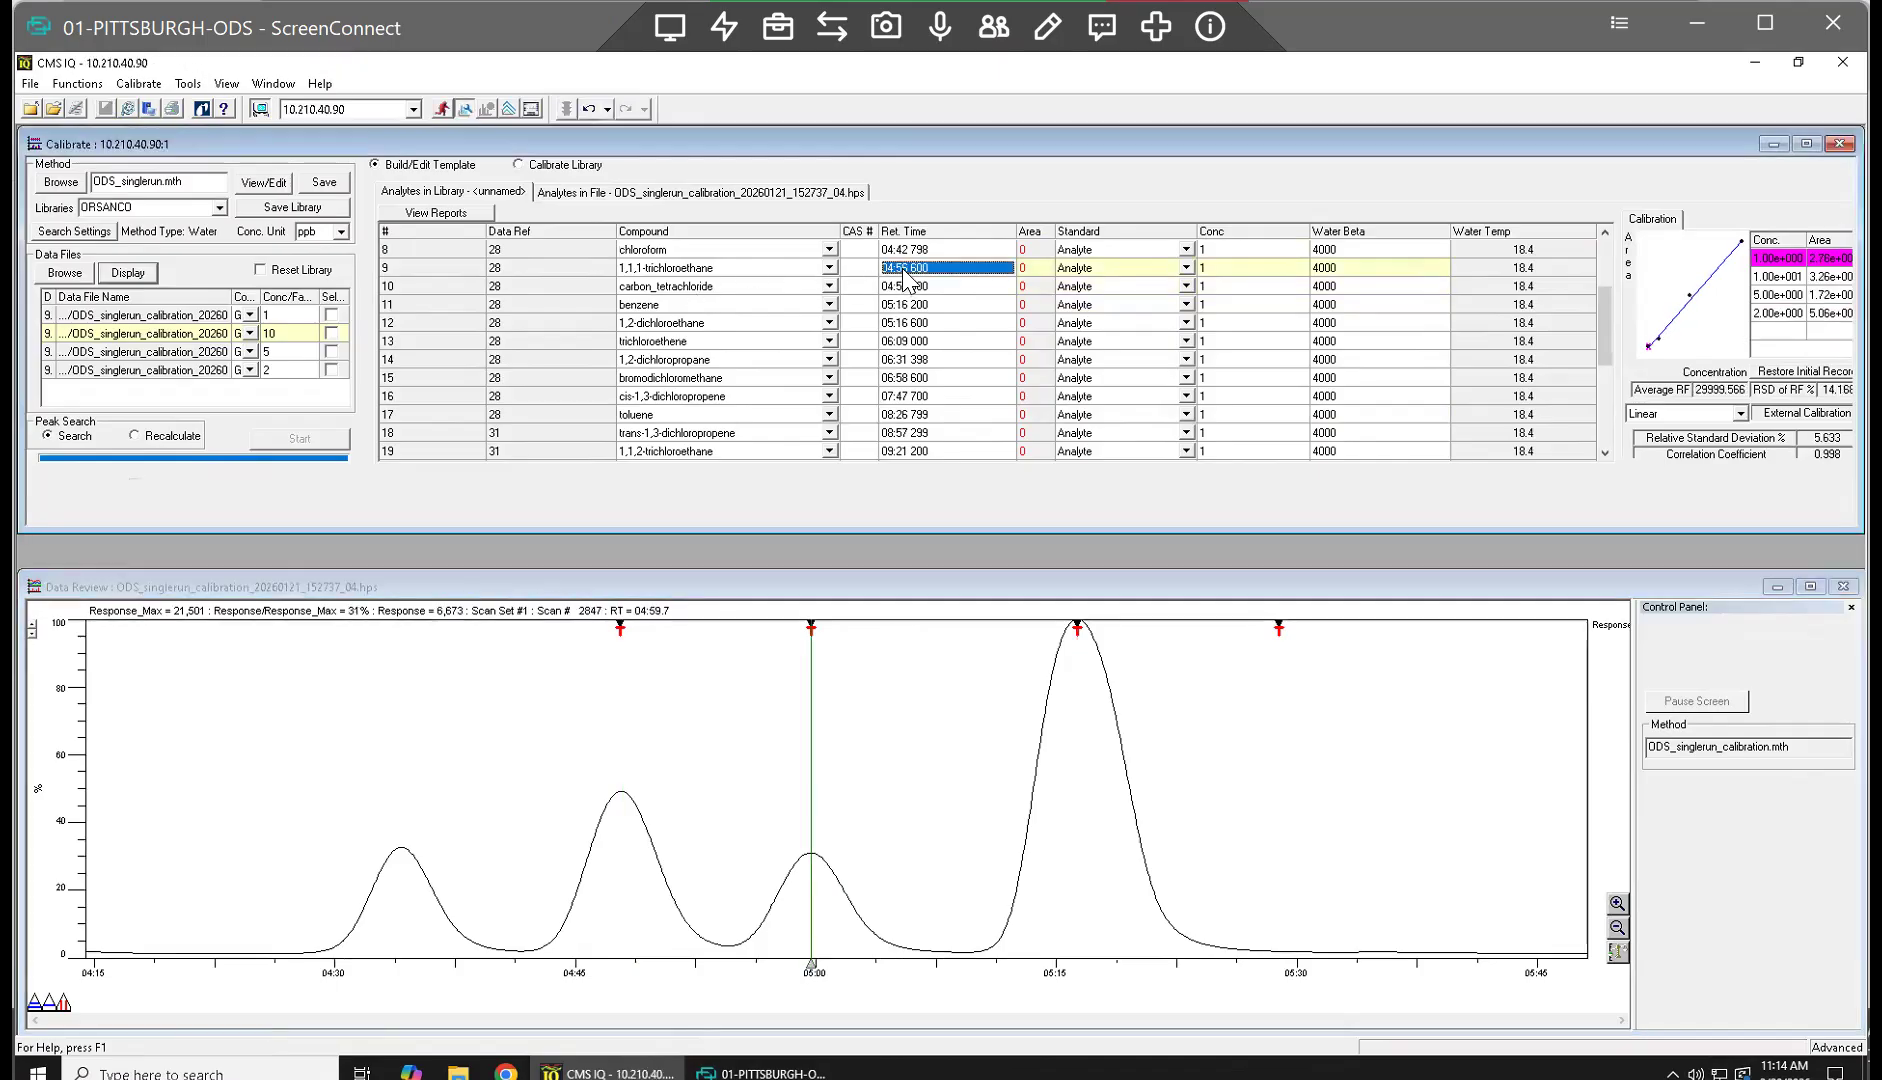
pyautogui.click(905, 272)
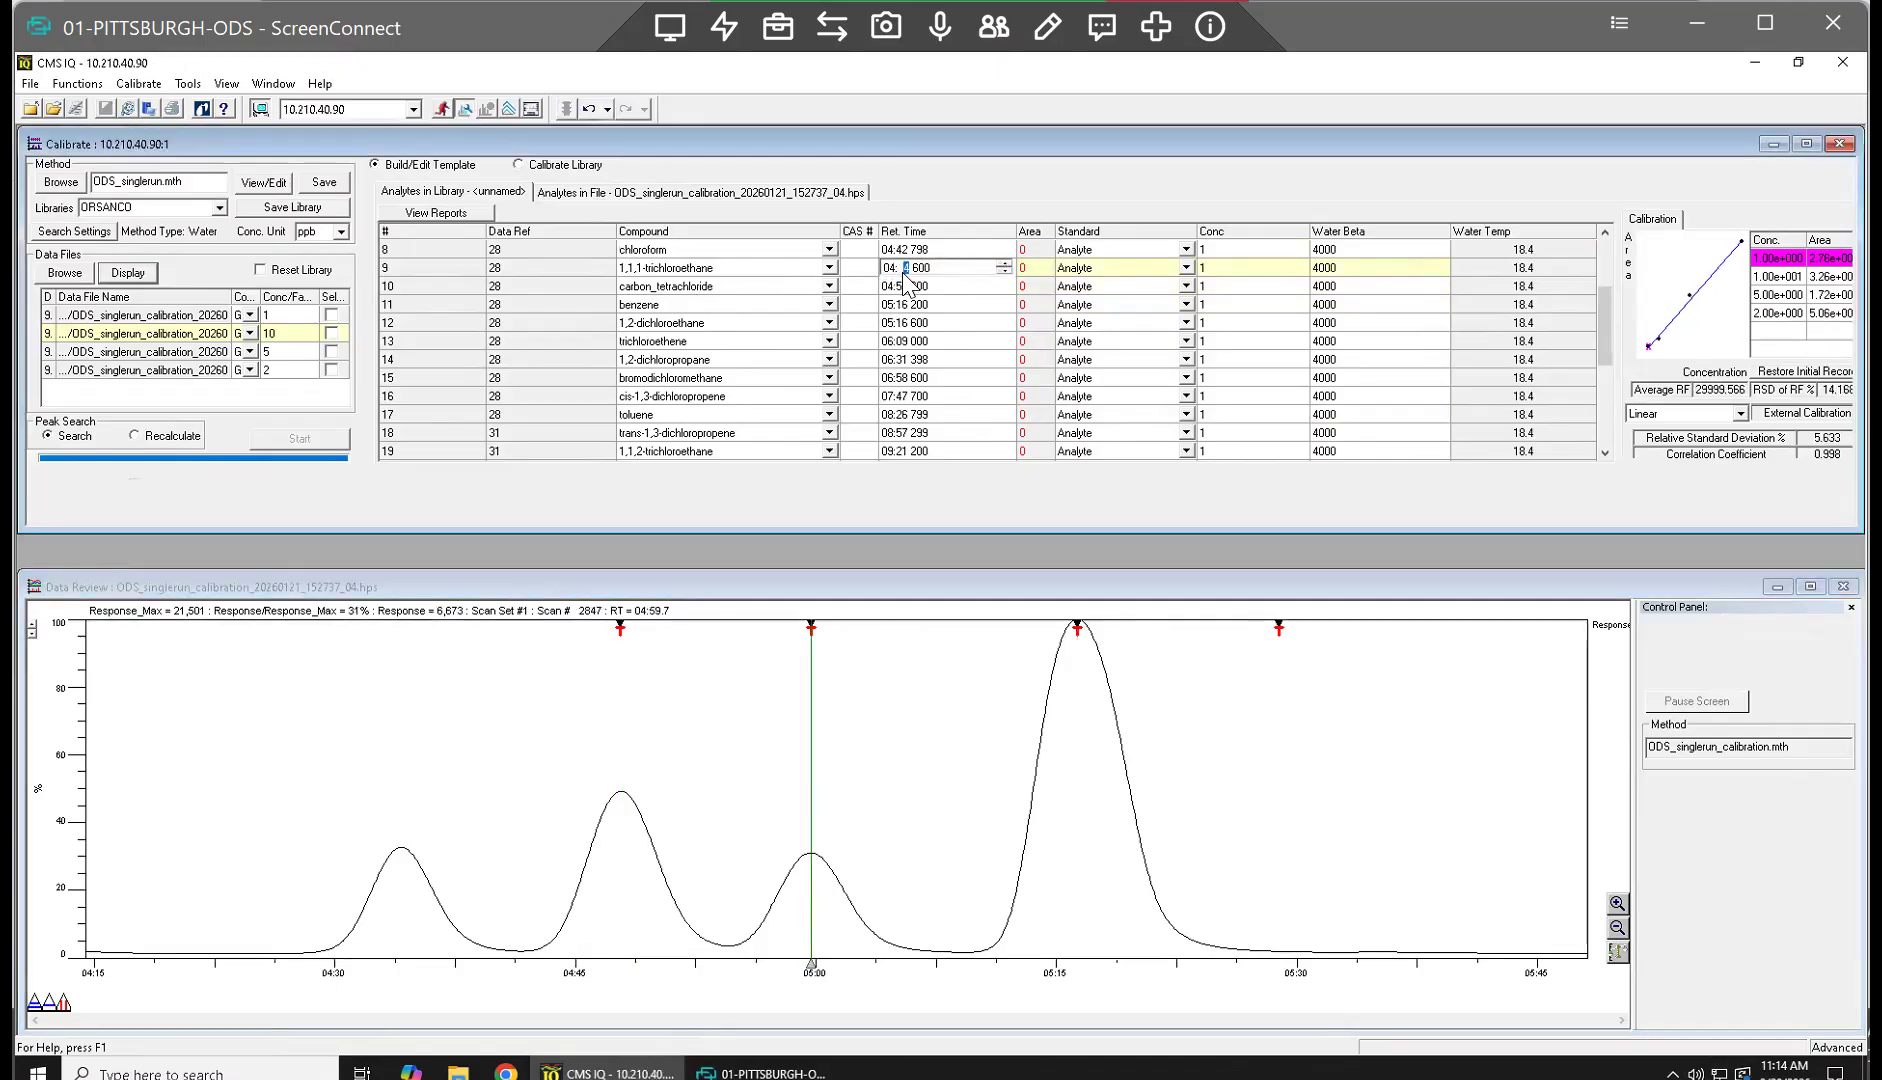
pyautogui.press('Return')
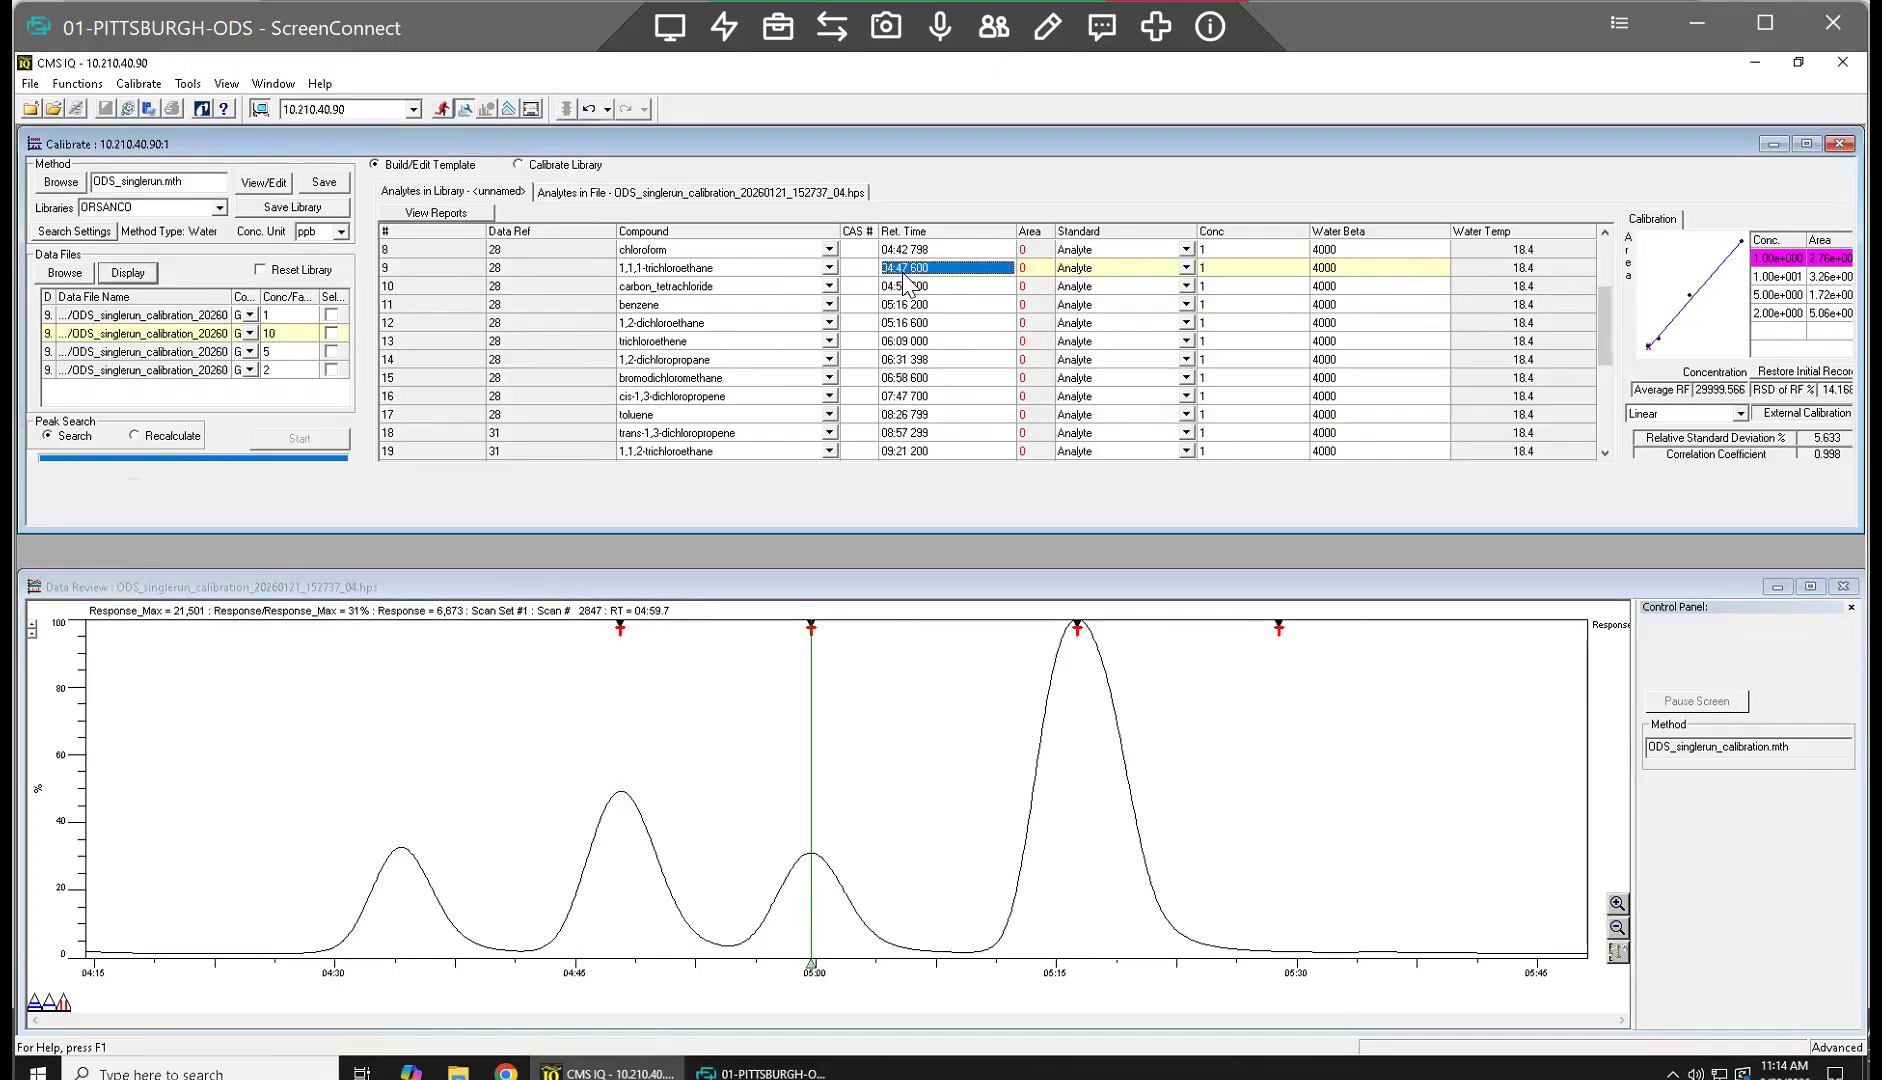
# Step: Find the apex of the small peak just after 04:30 and set chloroform's retention time to 04:34 798
pyautogui.click(402, 862)
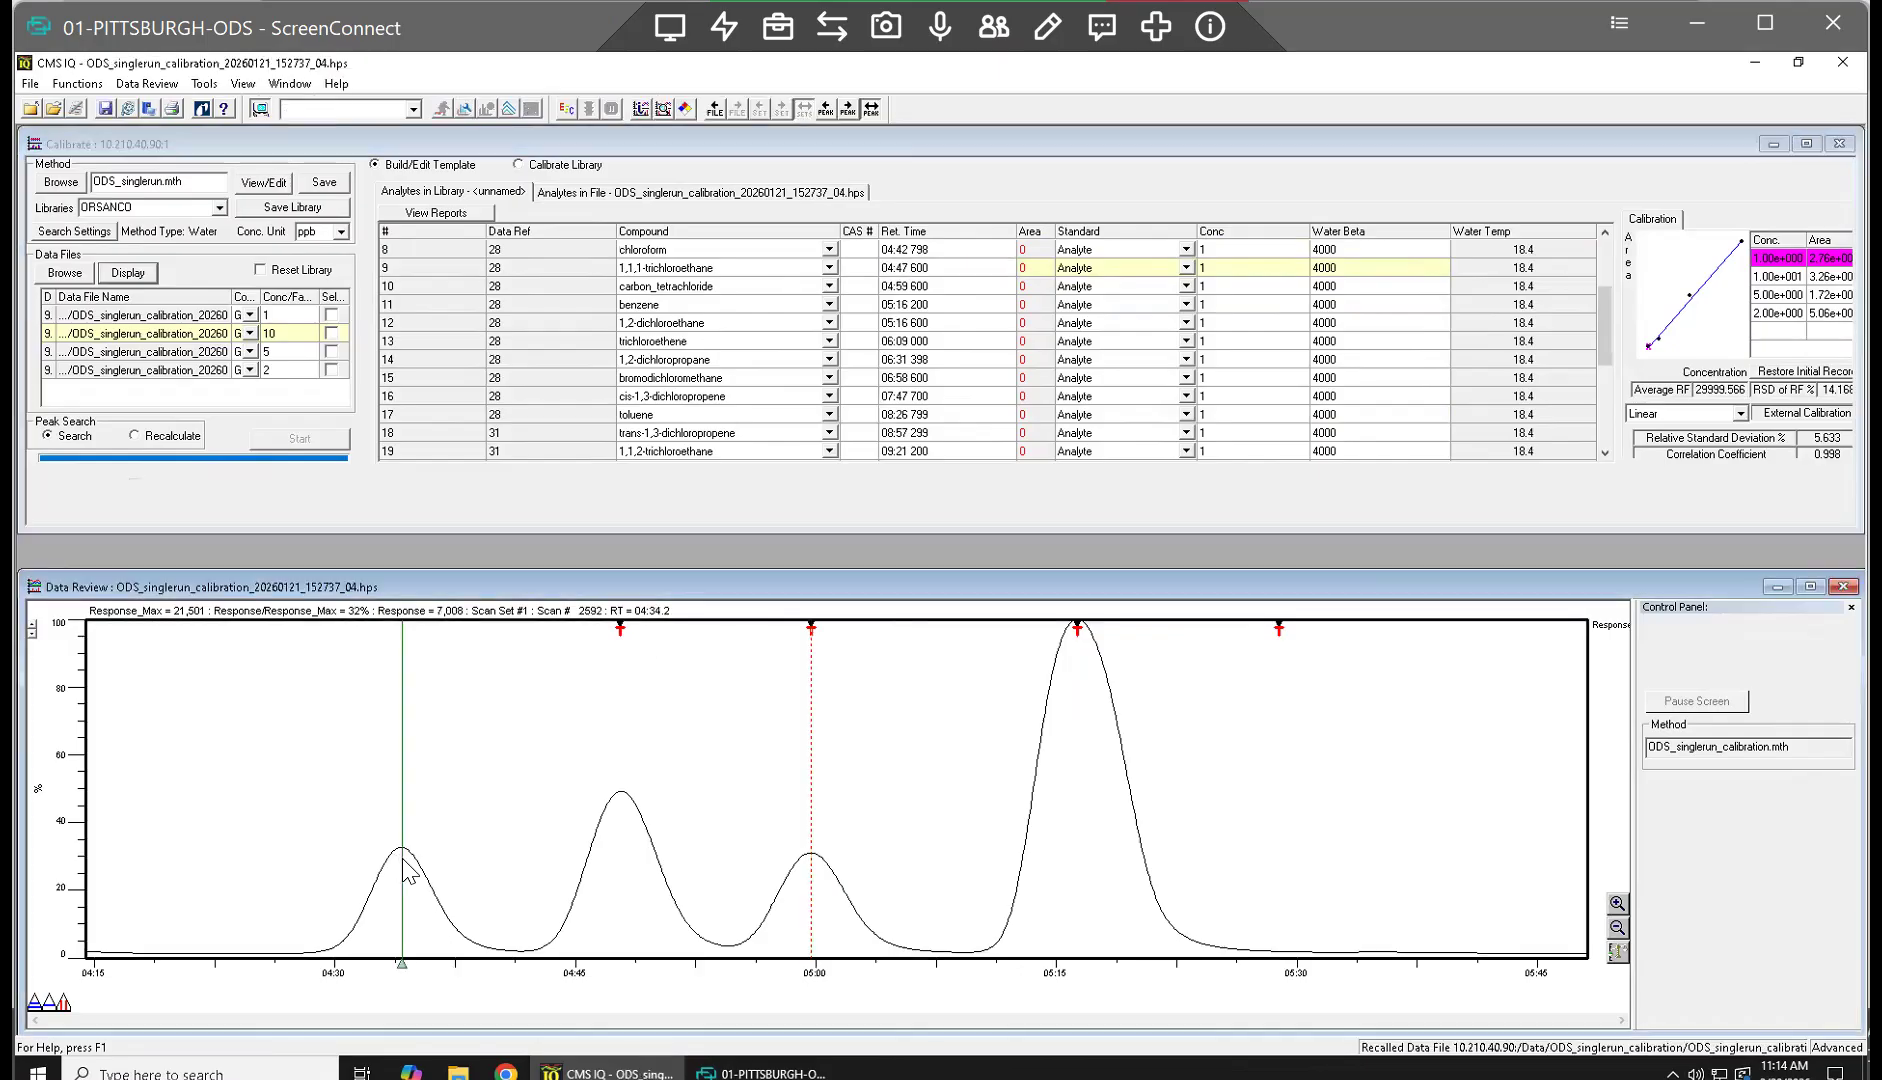
pyautogui.press('Left')
pyautogui.press('Right')
pyautogui.click(901, 250)
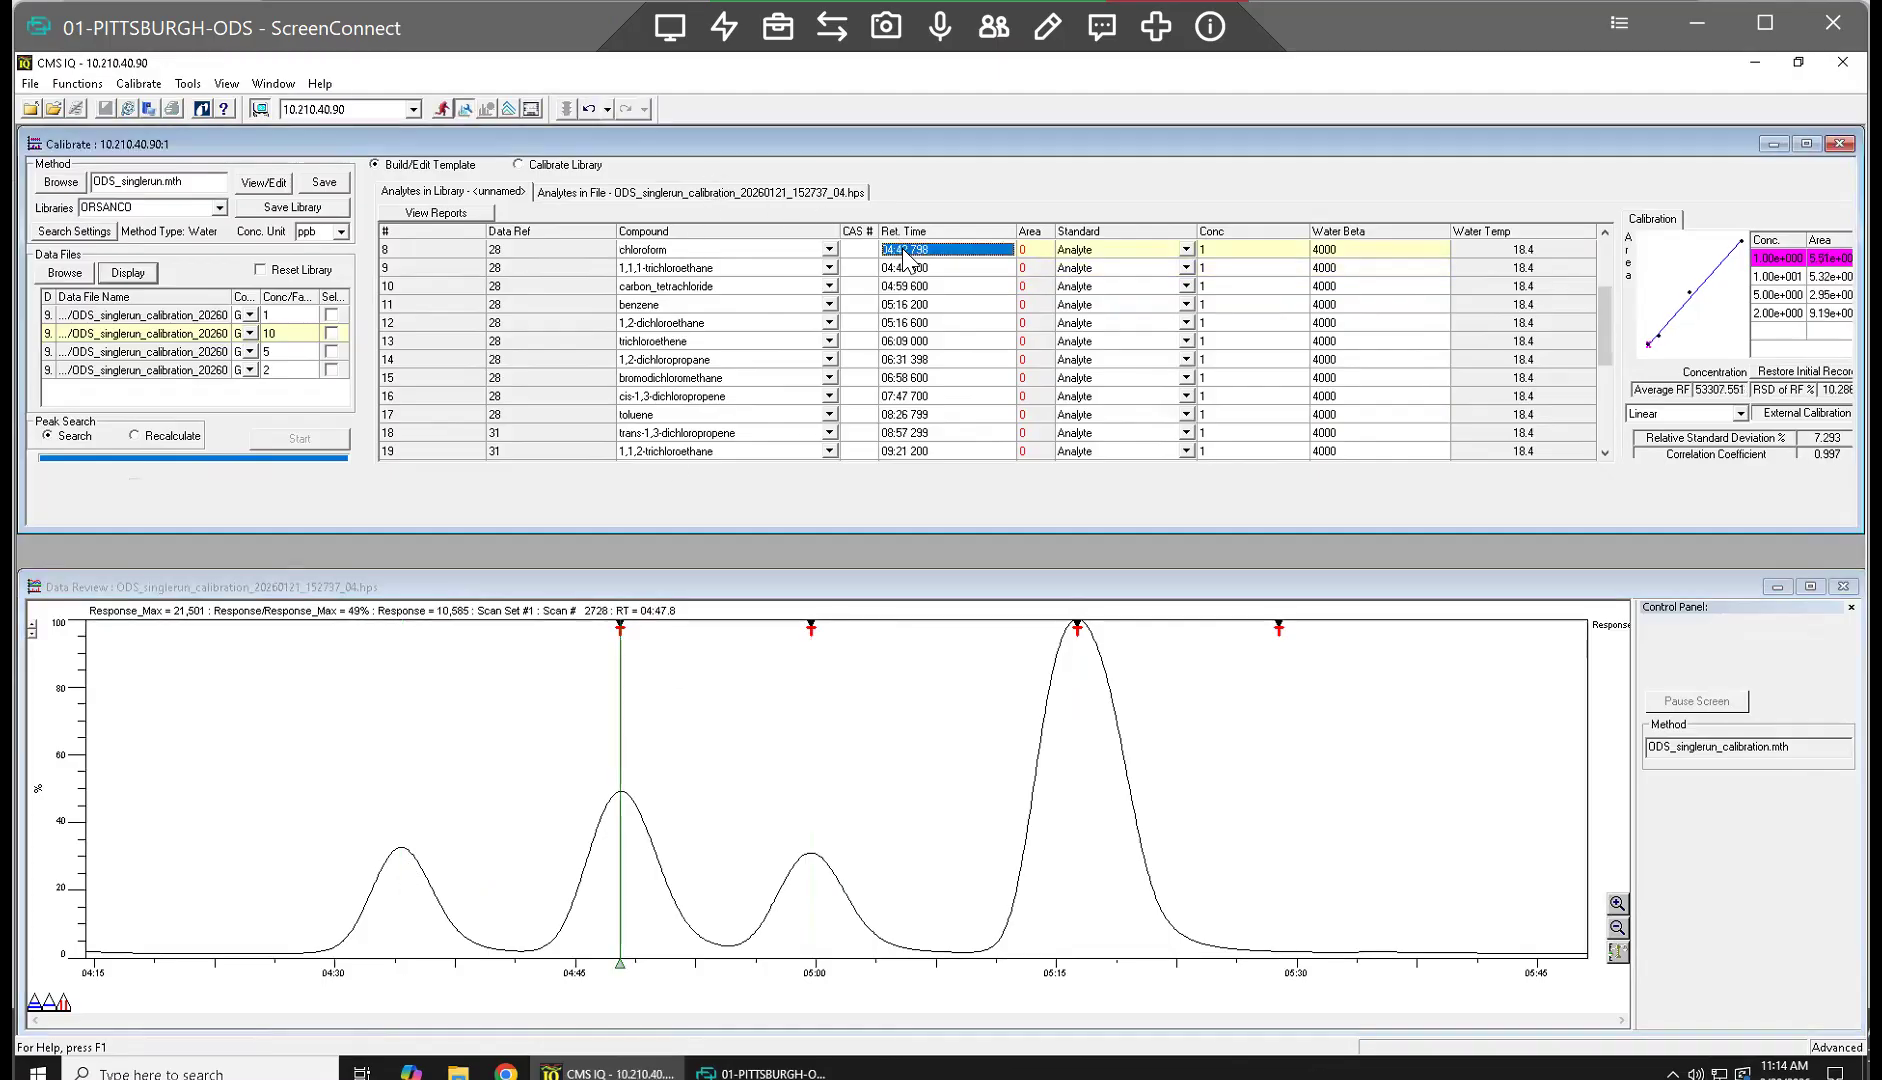
pyautogui.click(903, 252)
# Step: Read the apex of the last peak before 04:00 and set 1,1-dichloroethane's retention time to 03:39 199
pyautogui.click(1605, 233)
pyautogui.click(1605, 233)
pyautogui.click(1605, 233)
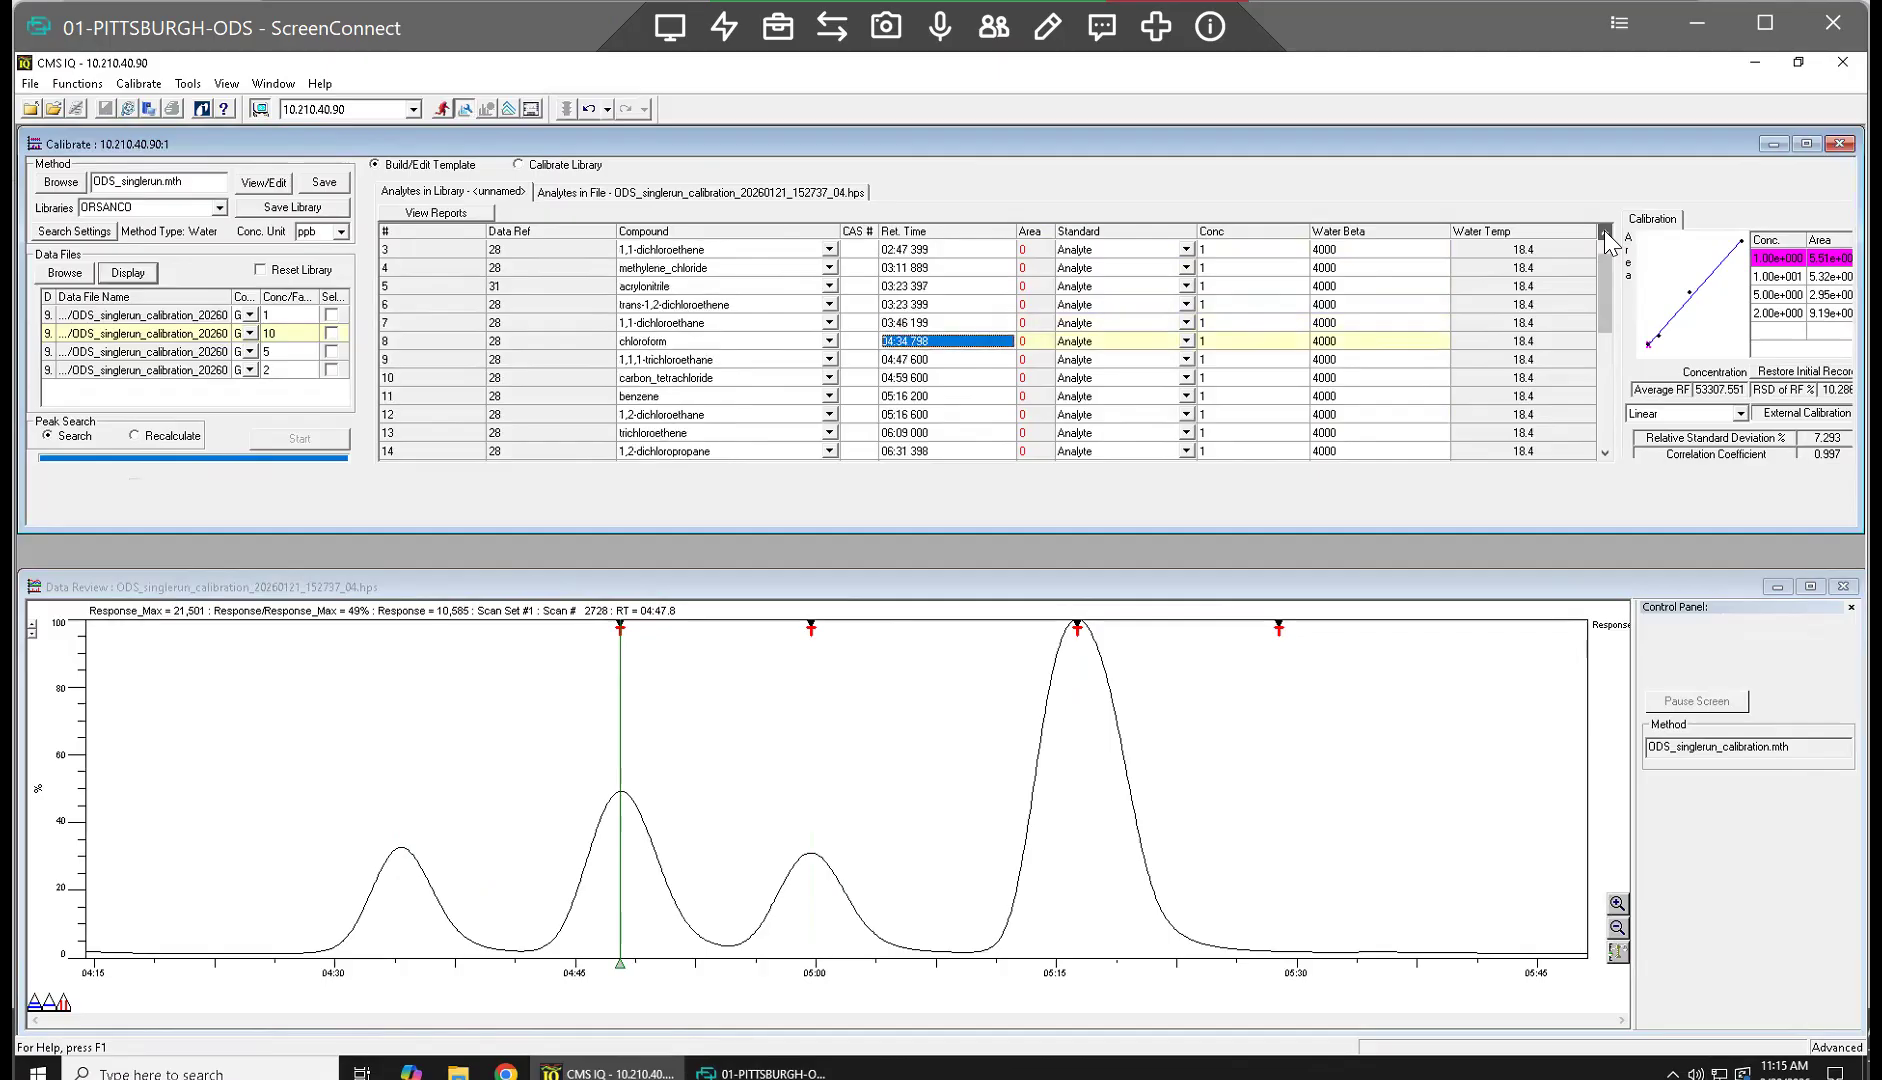
pyautogui.click(1605, 233)
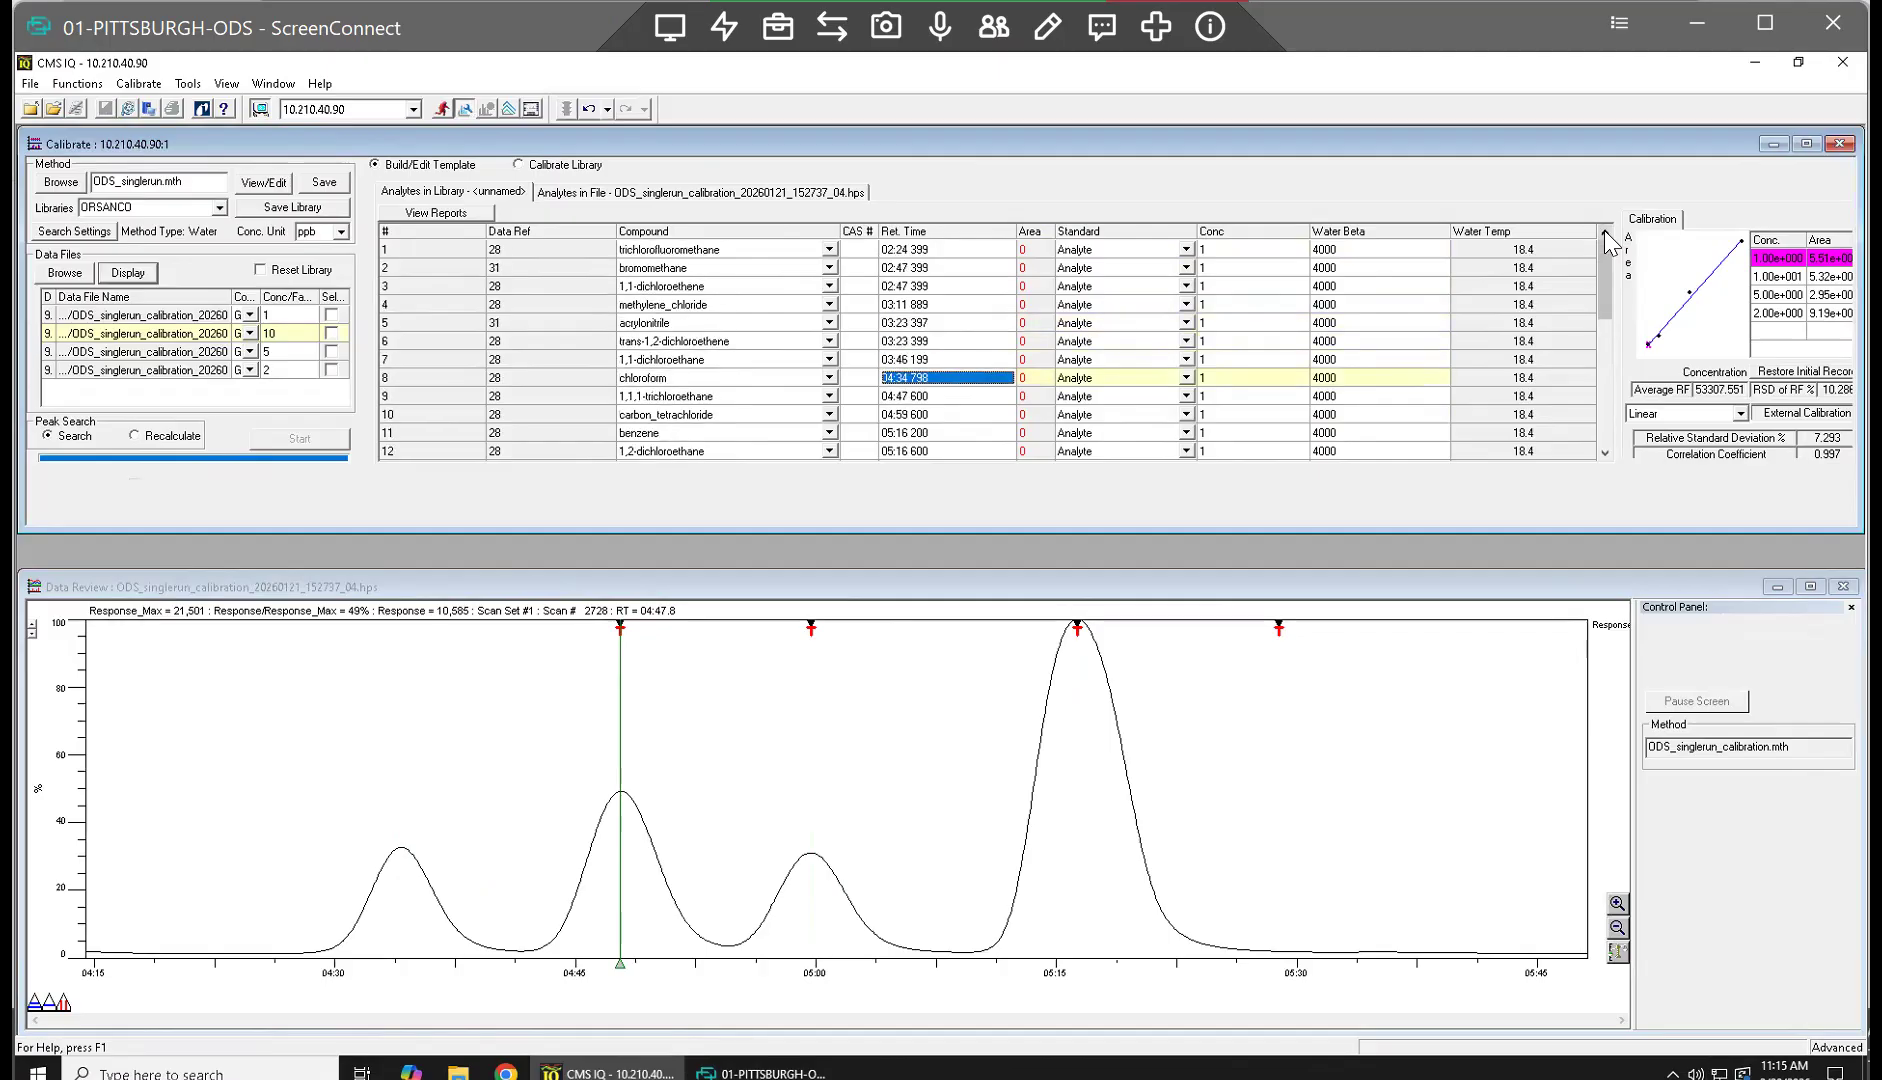
pyautogui.click(285, 872)
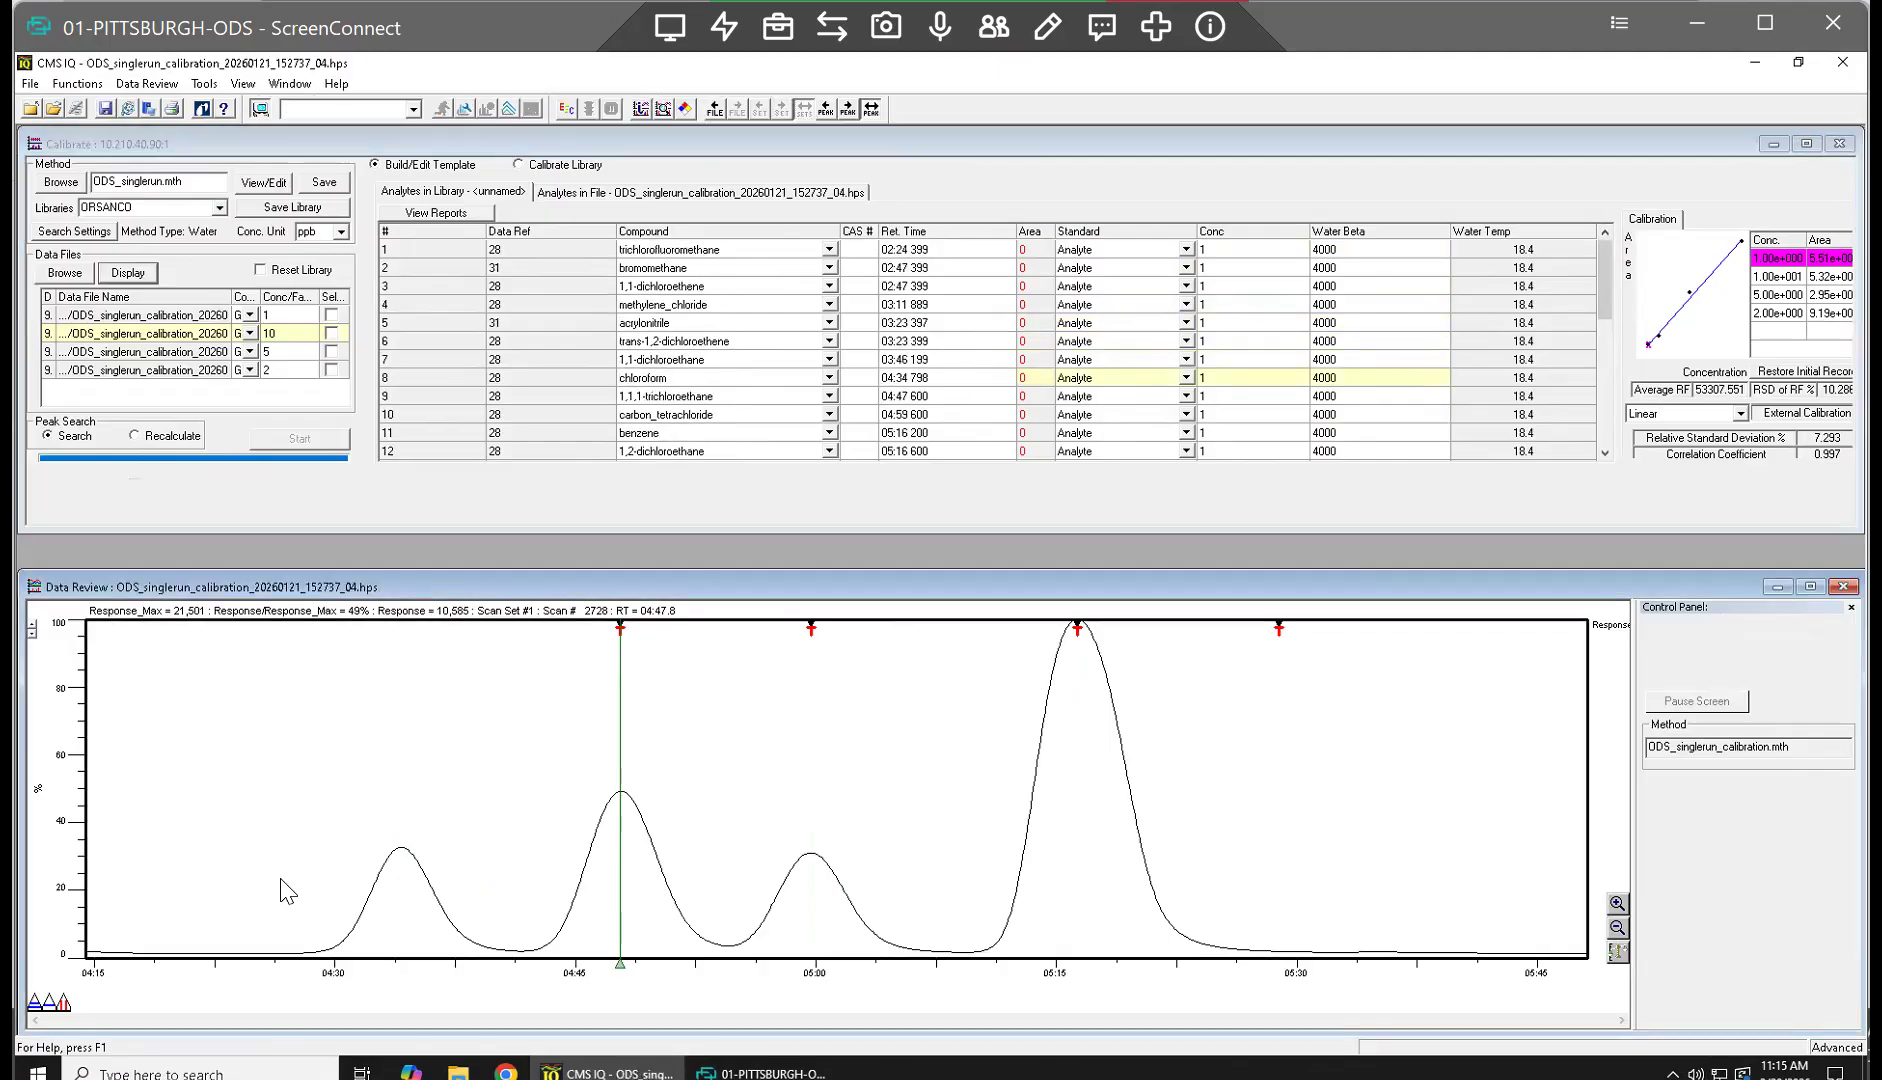
pyautogui.click(1618, 926)
pyautogui.moveTo(303, 875); pyautogui.dragTo(140, 879)
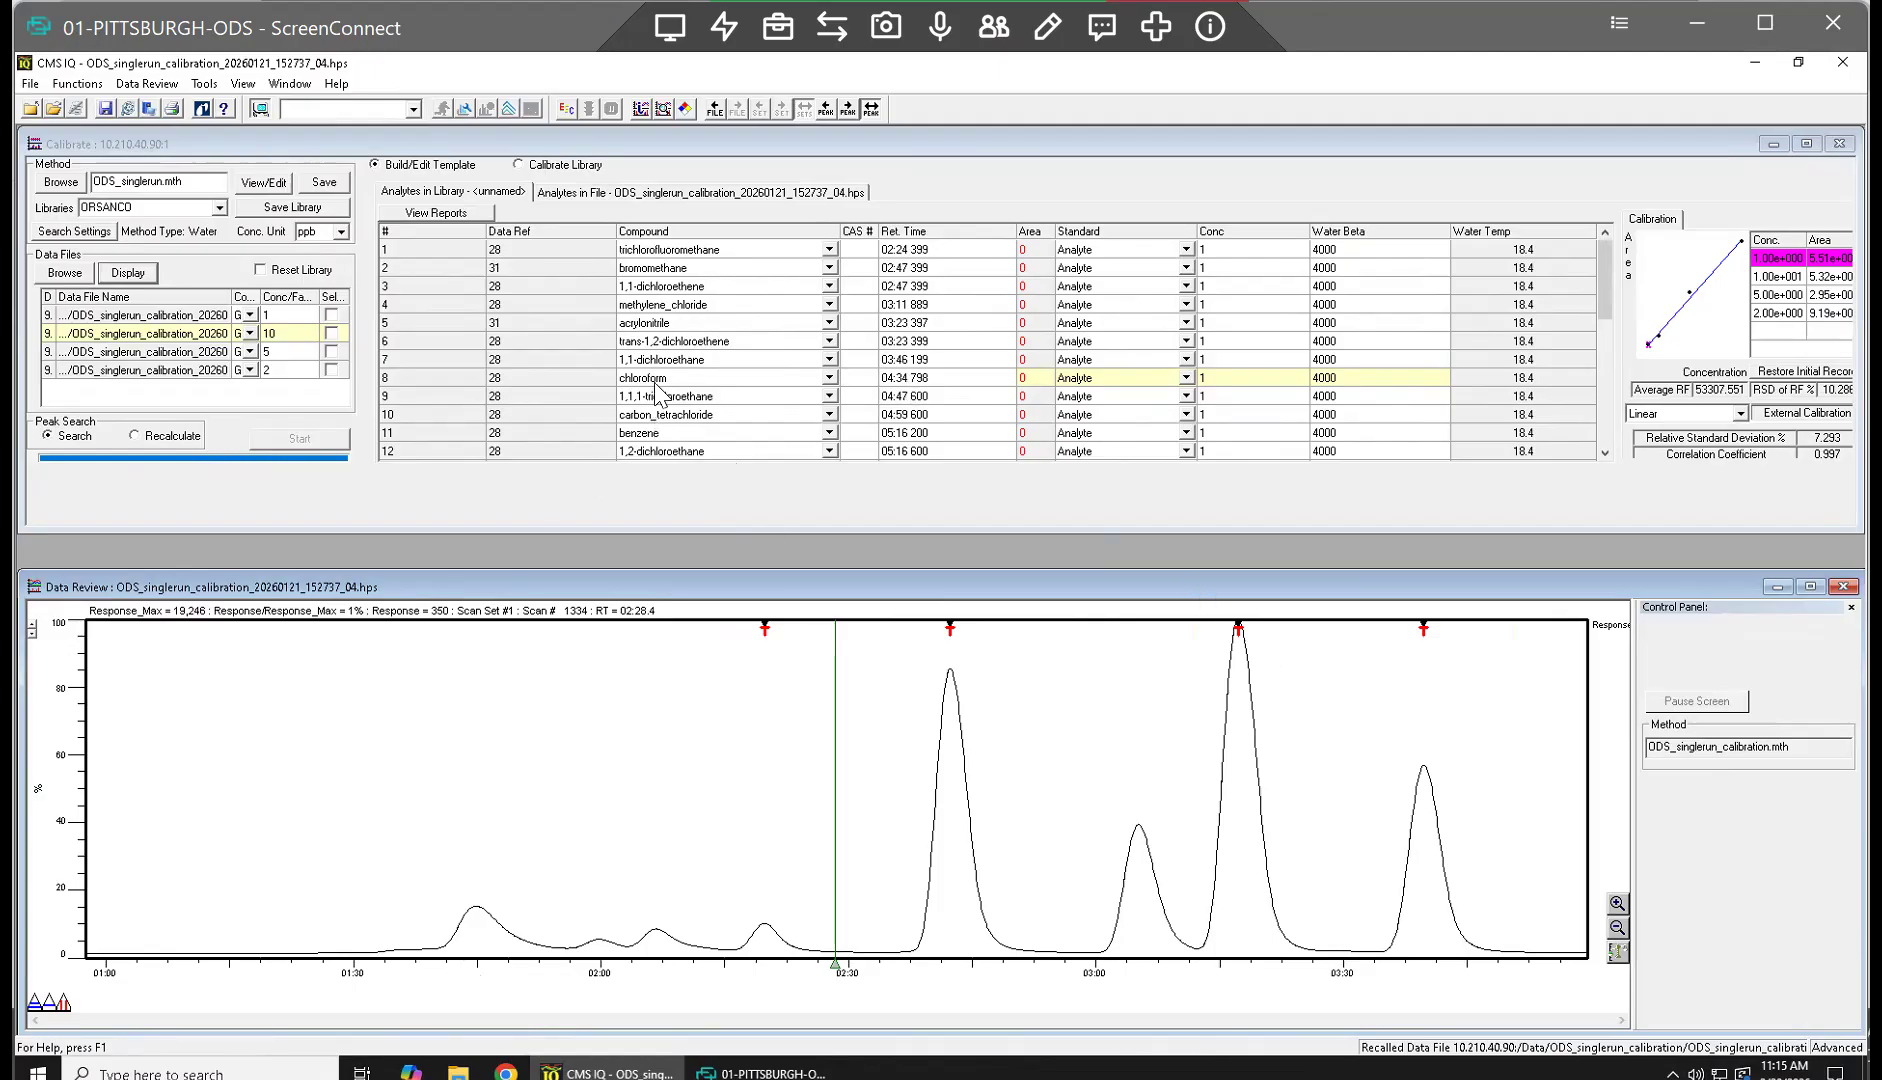
pyautogui.click(1424, 785)
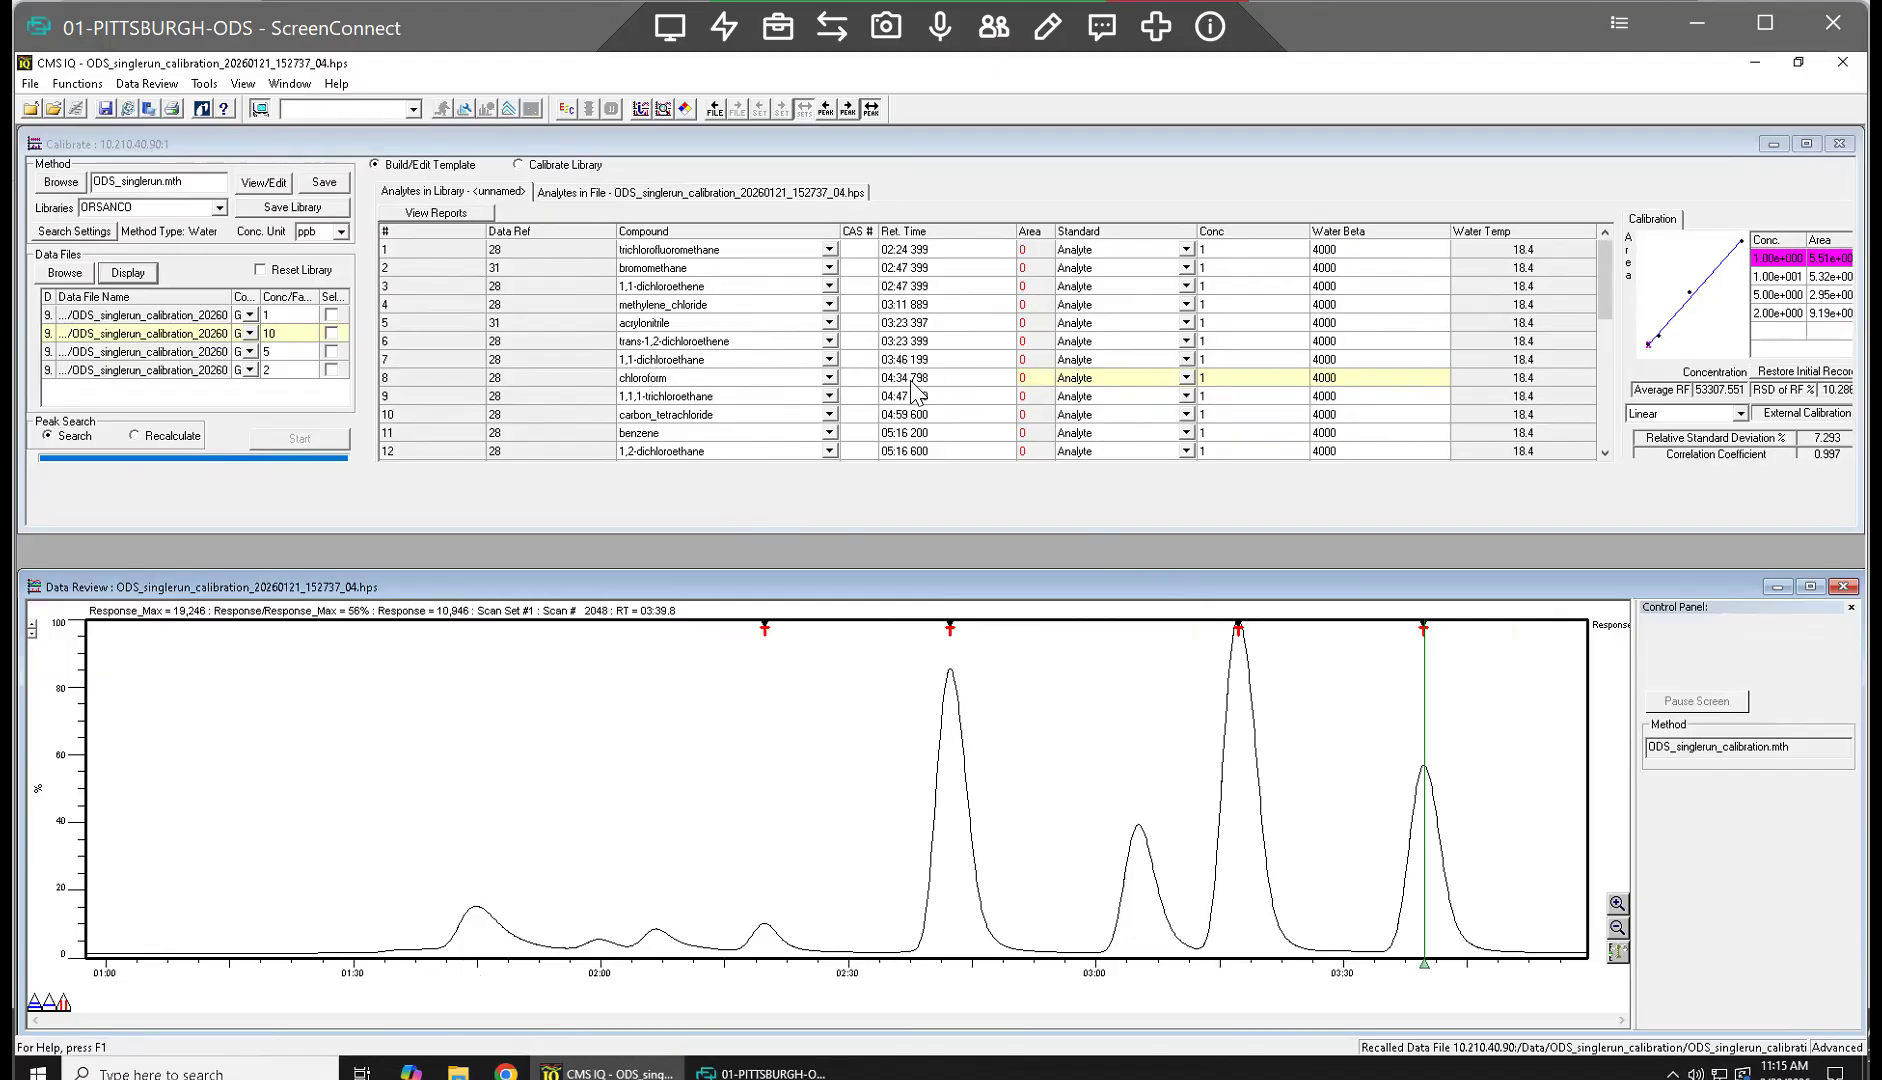
pyautogui.click(898, 362)
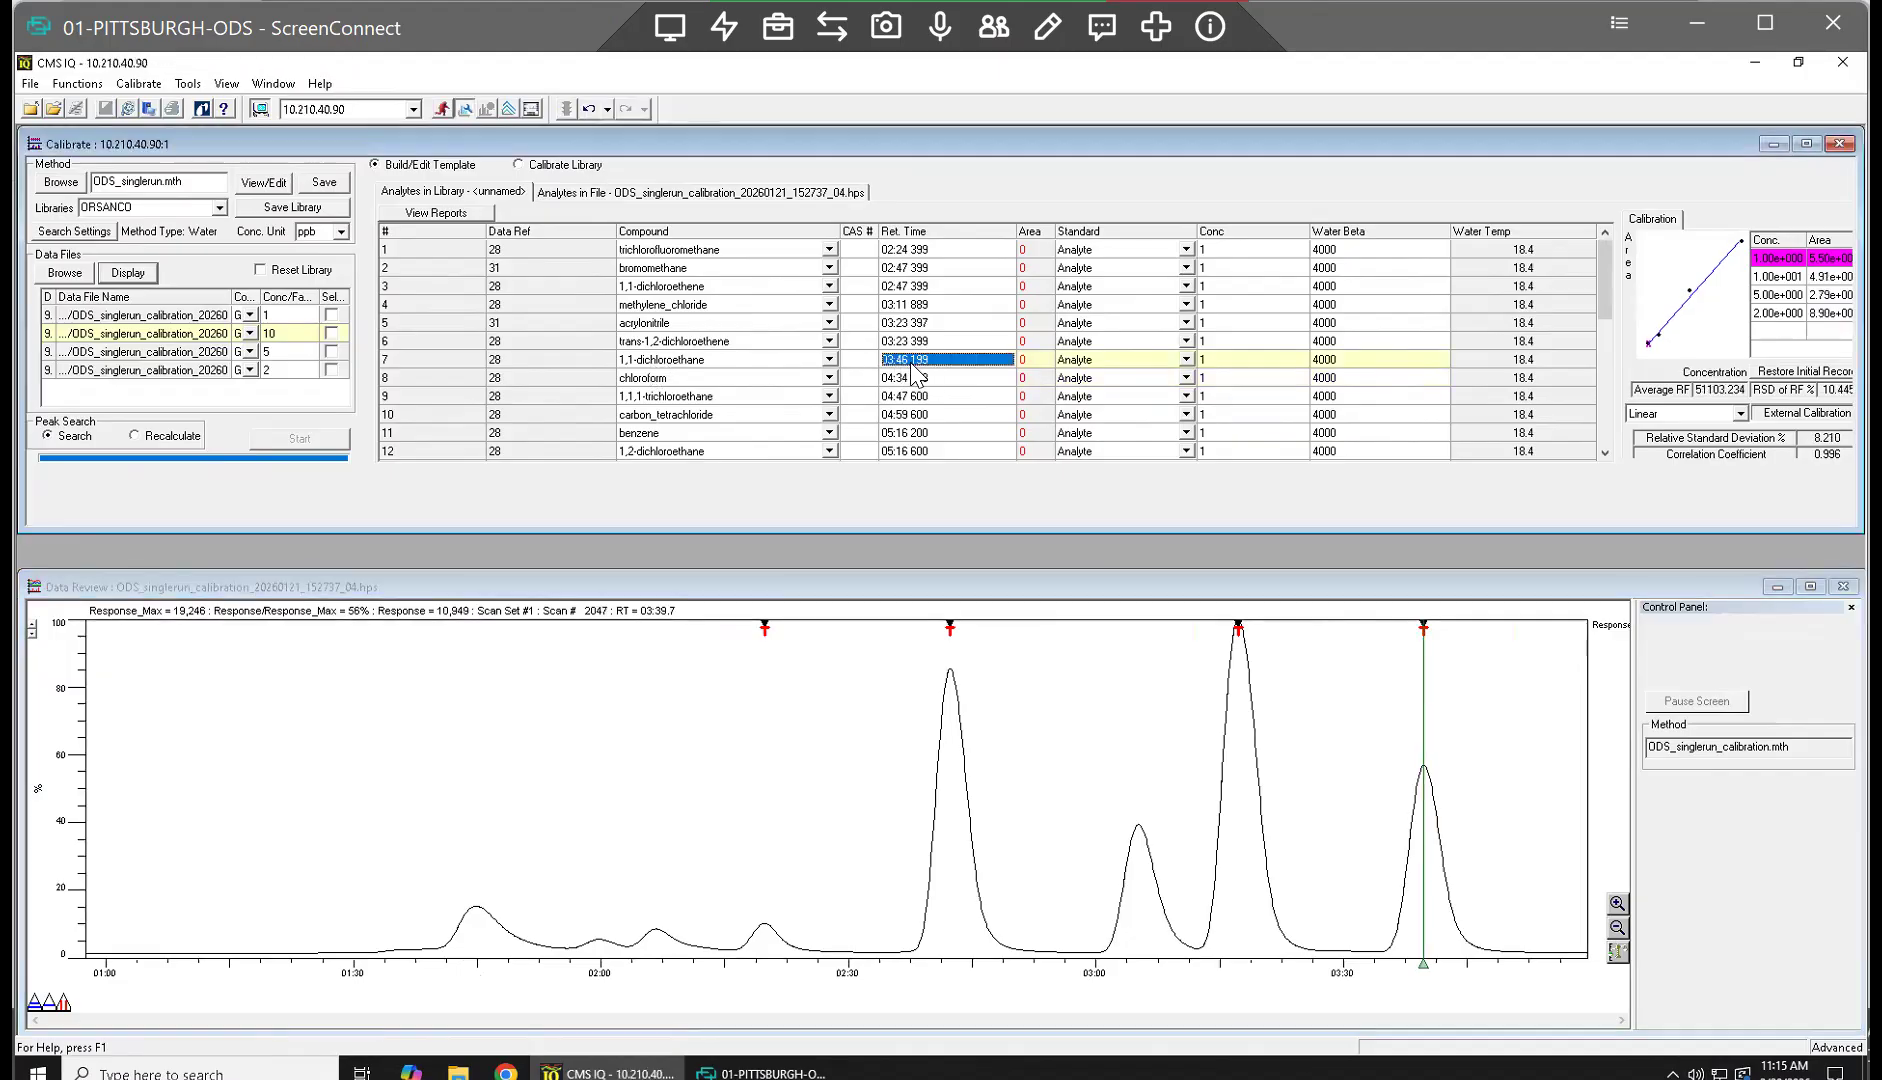
pyautogui.click(902, 364)
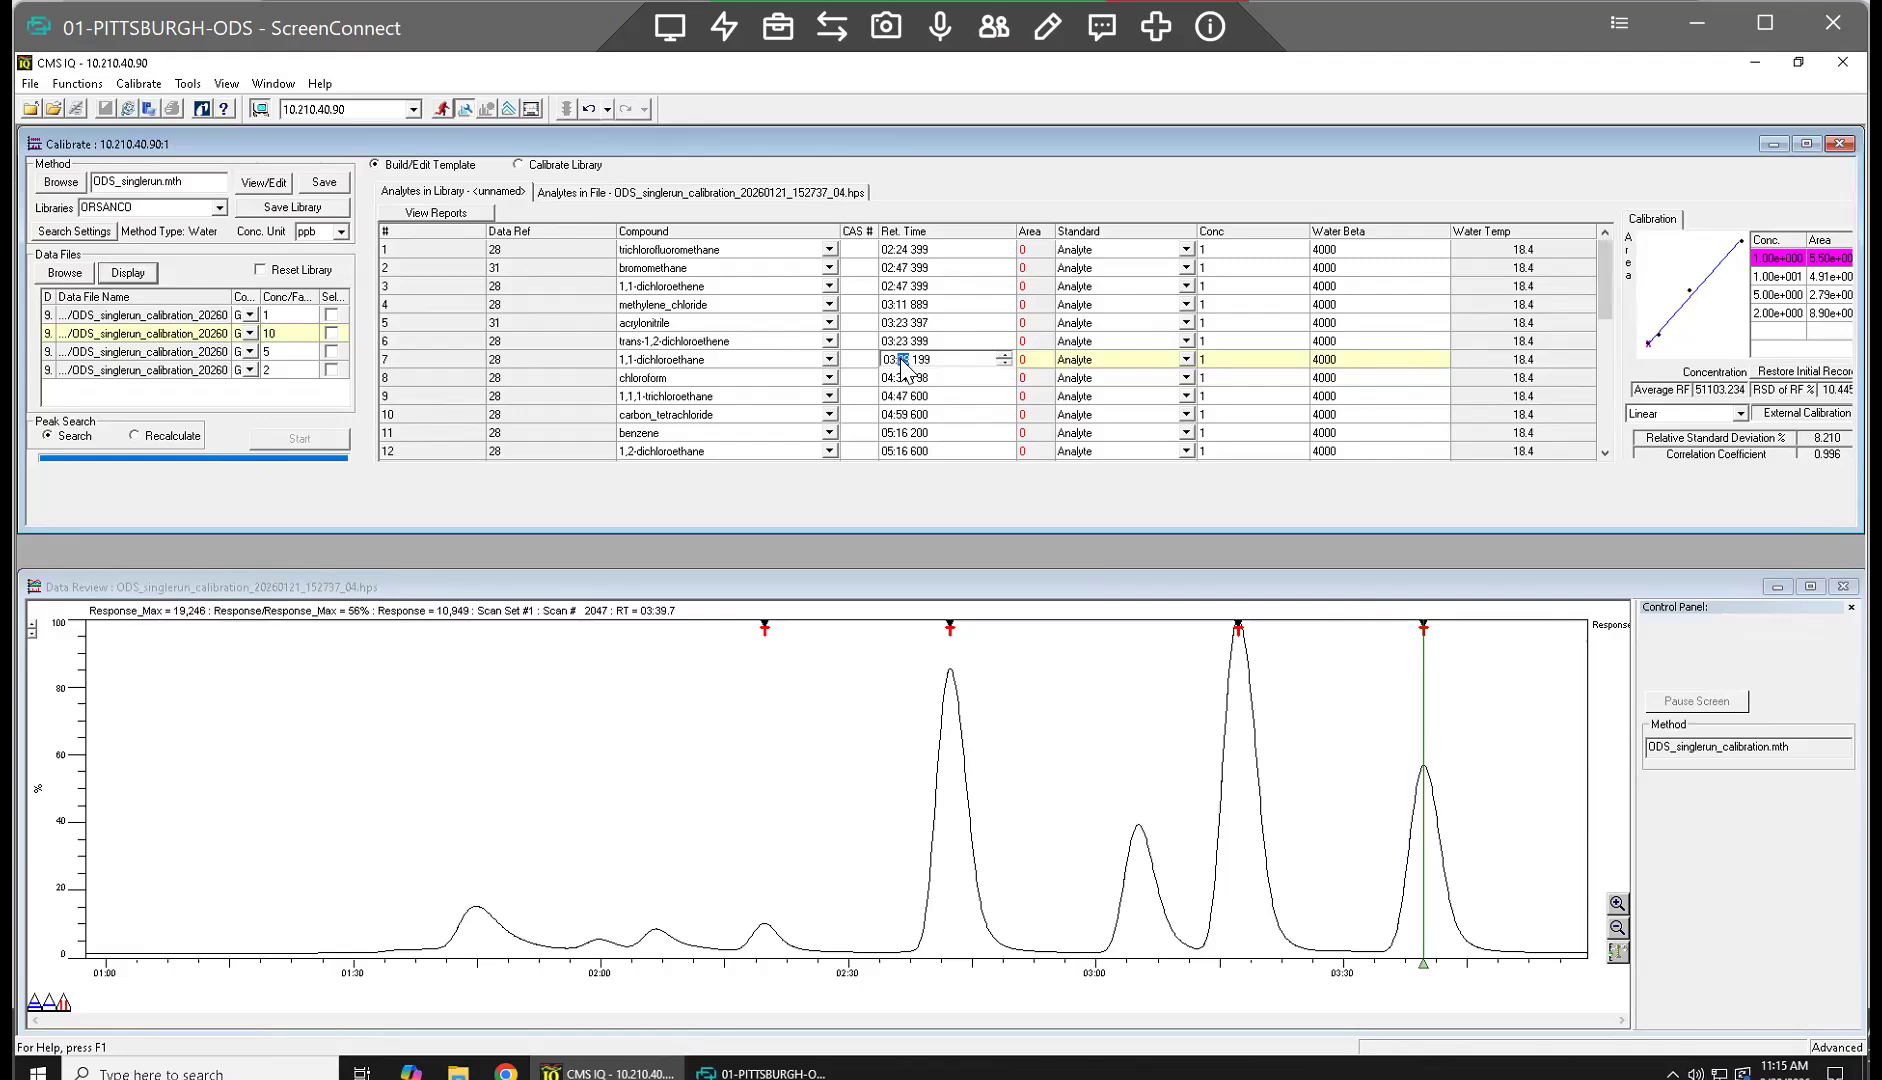
pyautogui.press('Return')
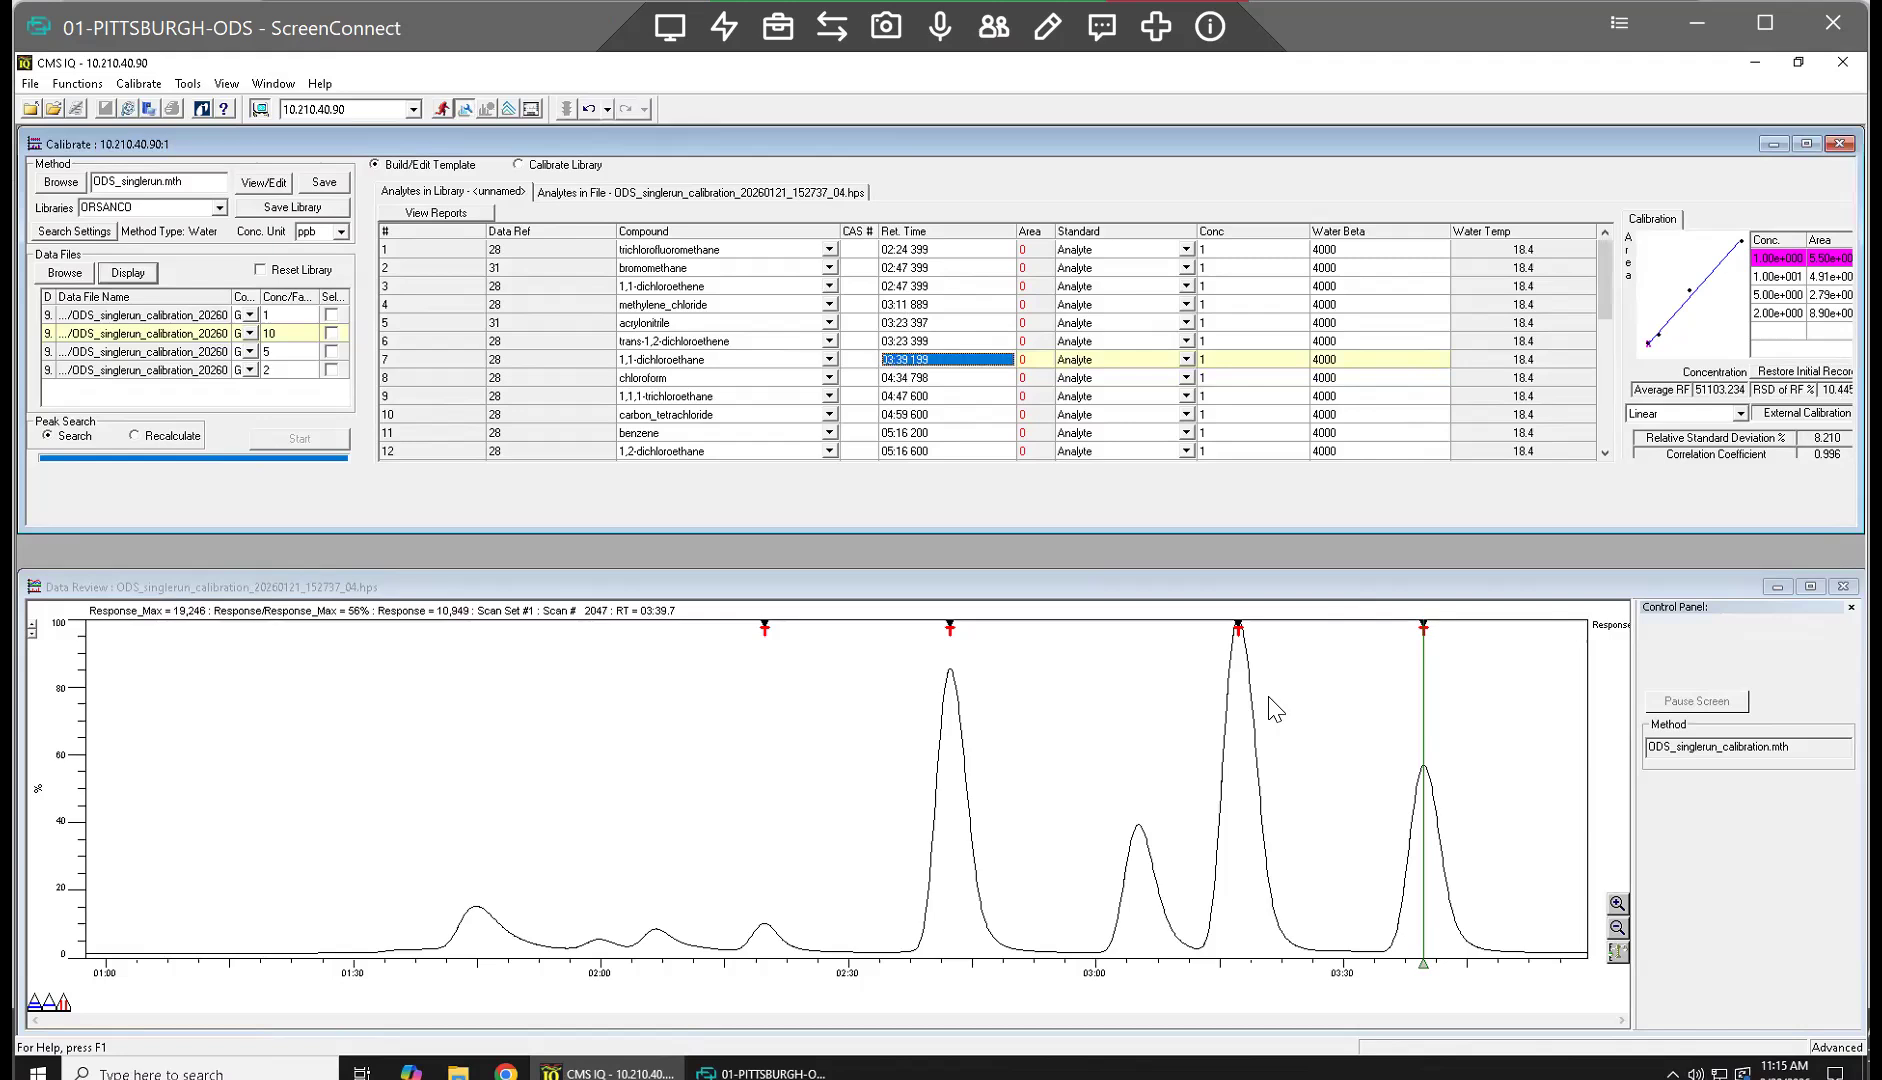
# Step: Read the apex of the tallest peak between 03:00 and 03:30 and set trans-1,2-dichloroethene to 03:17 399 and acrylonitrile to 03:17 397
pyautogui.click(1239, 677)
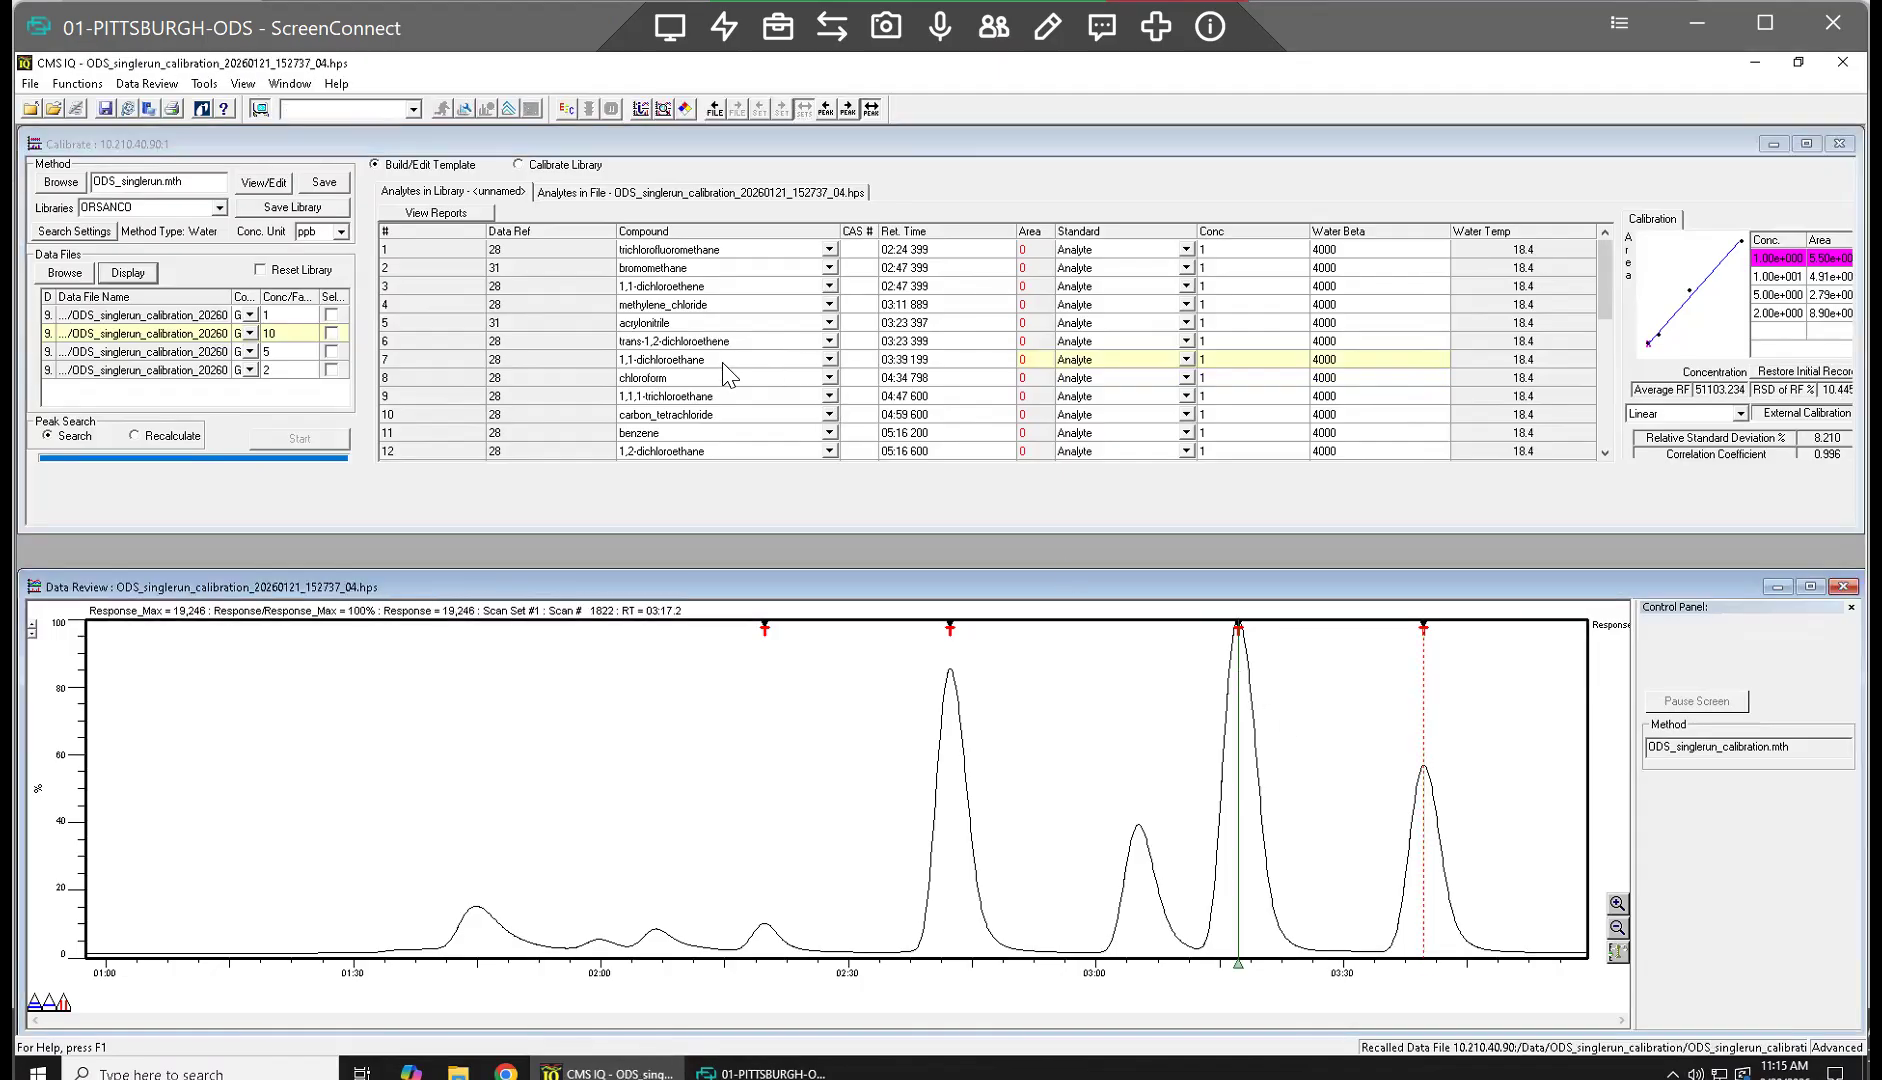
pyautogui.click(904, 345)
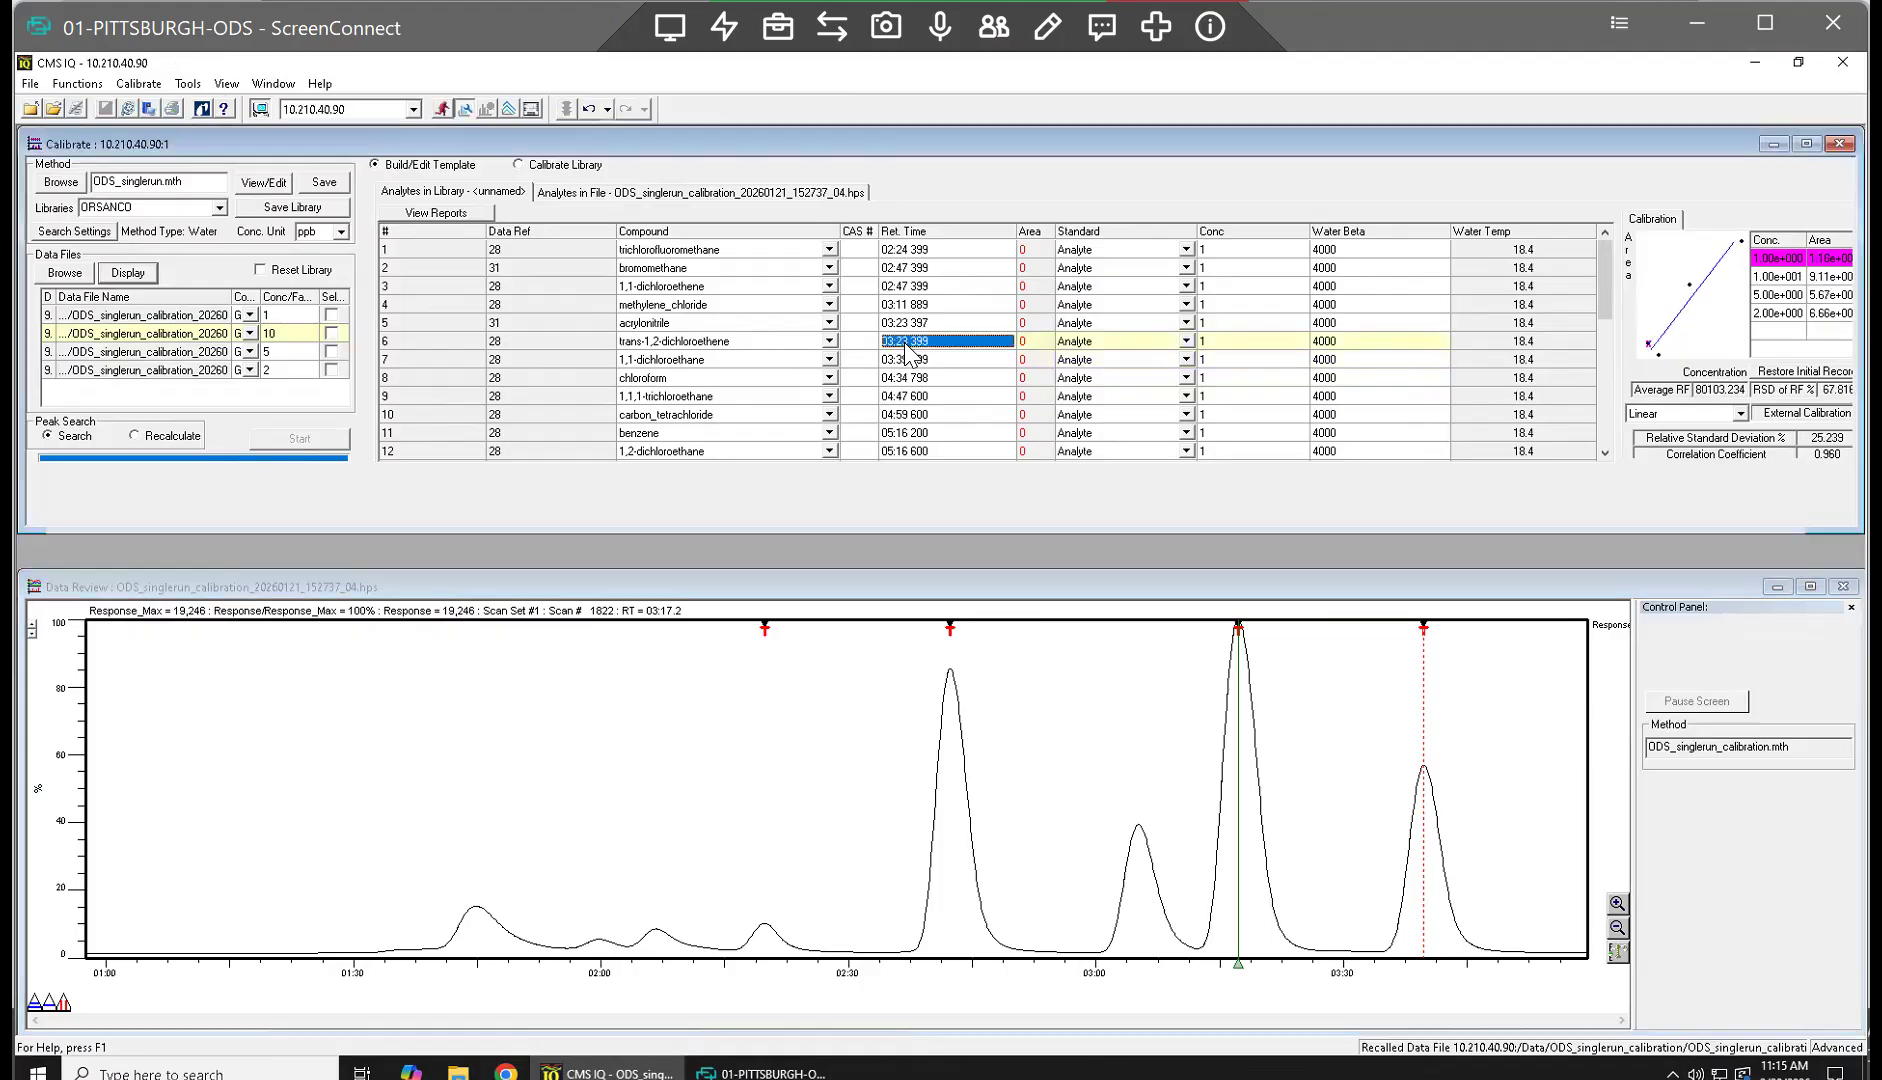
pyautogui.click(904, 345)
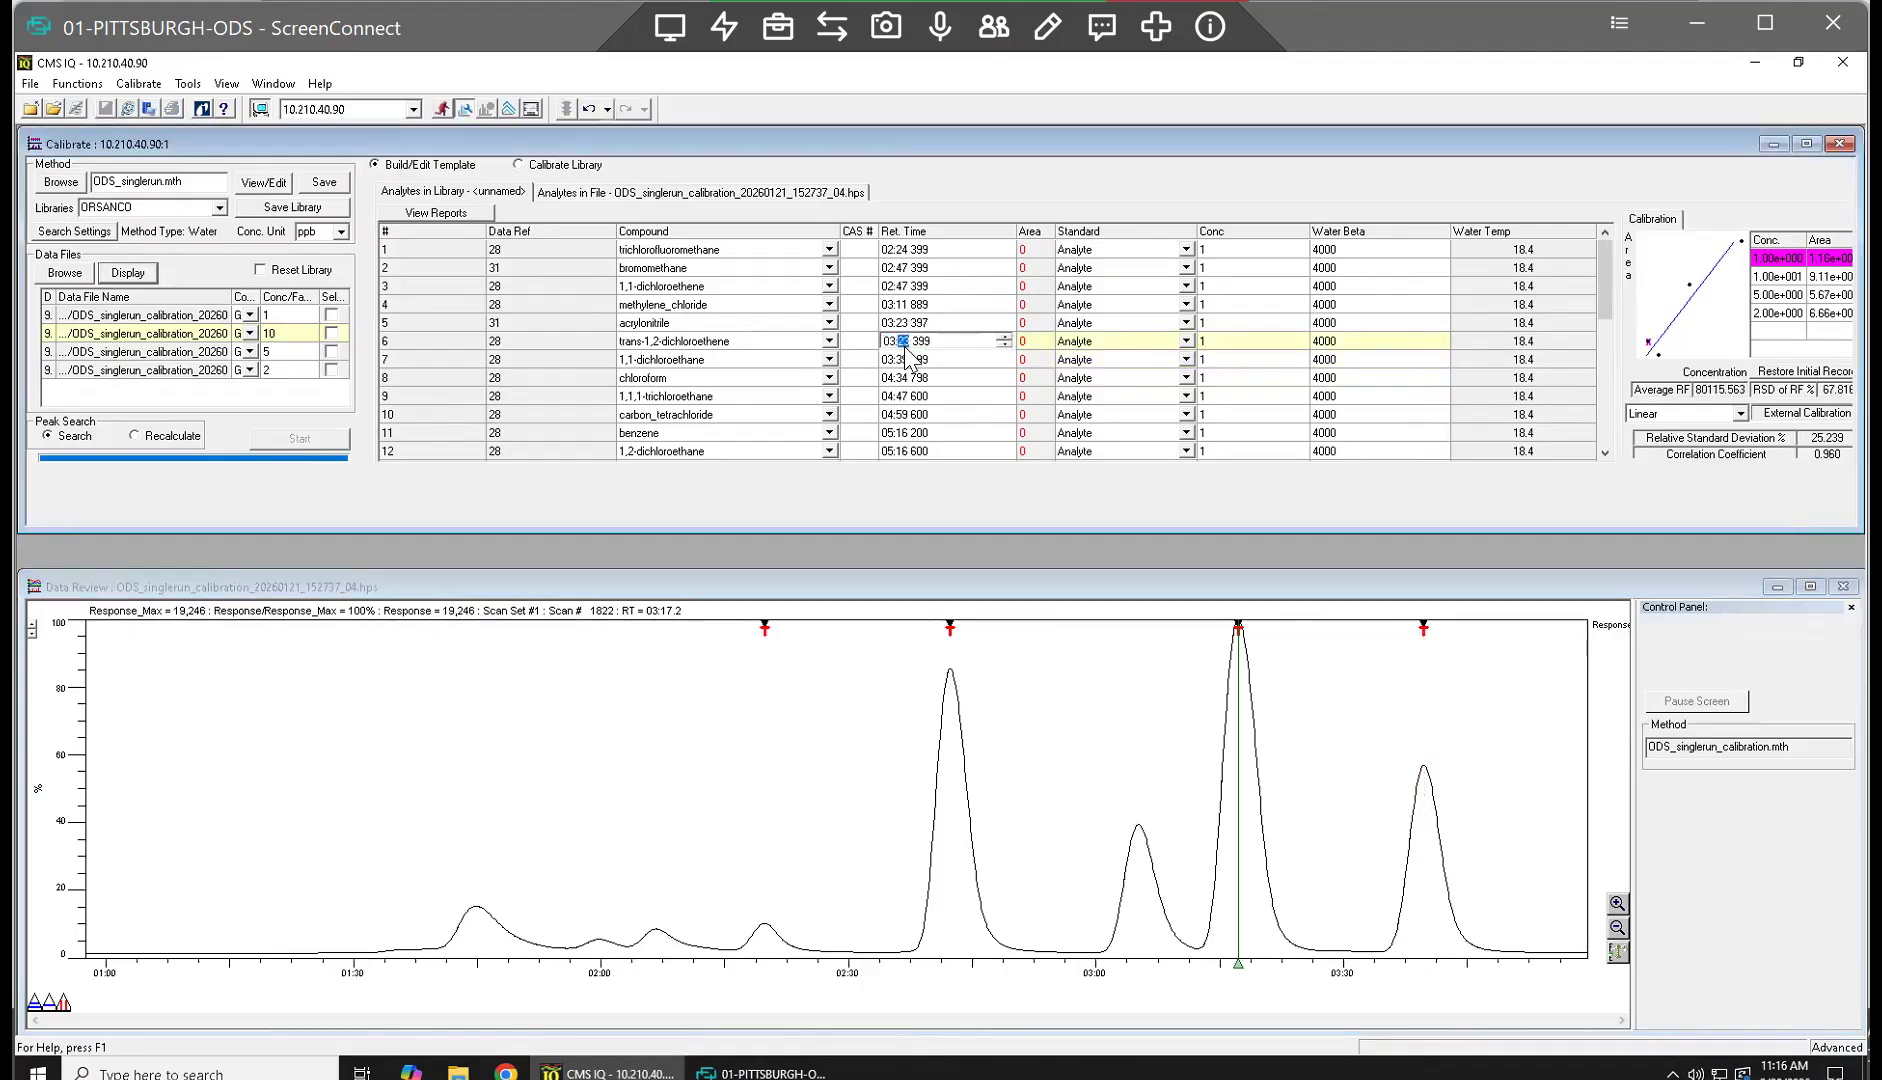
pyautogui.click(903, 321)
pyautogui.click(903, 321)
pyautogui.click(903, 321)
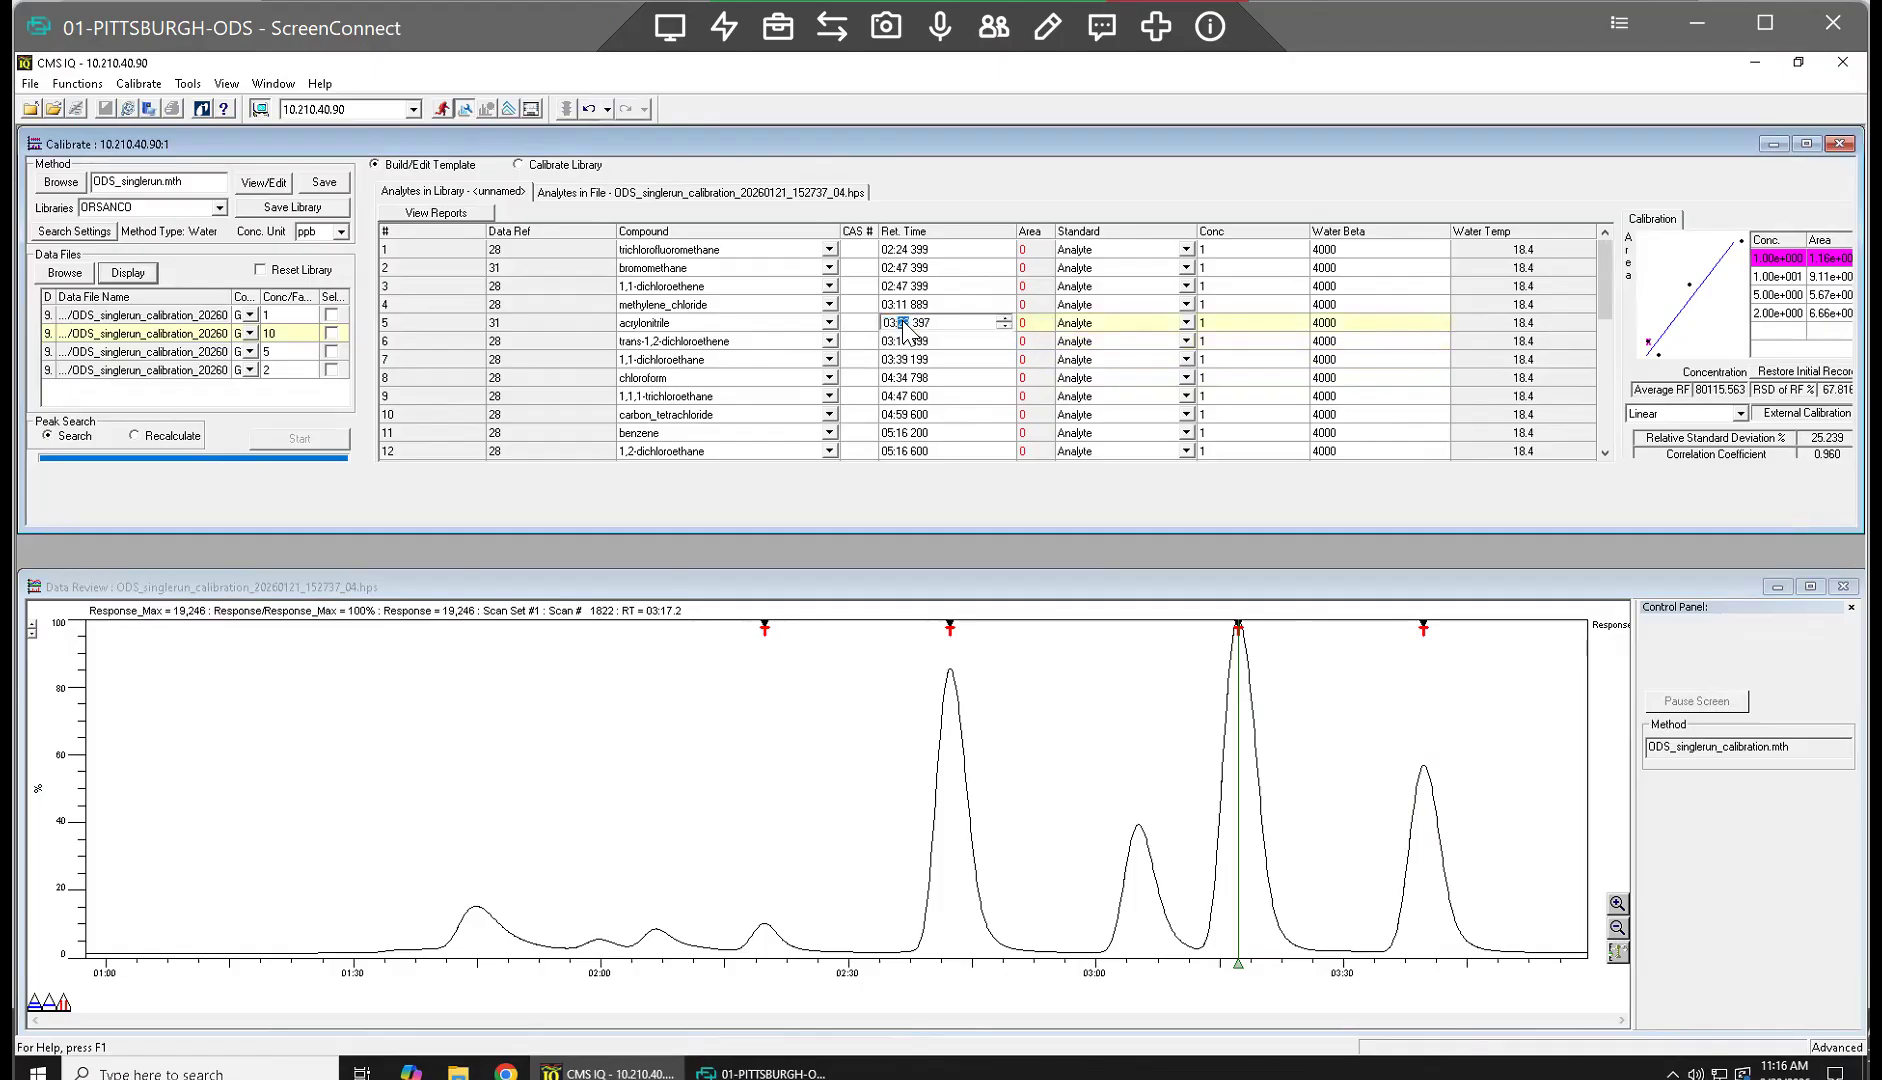
pyautogui.write('17')
pyautogui.press('Return')
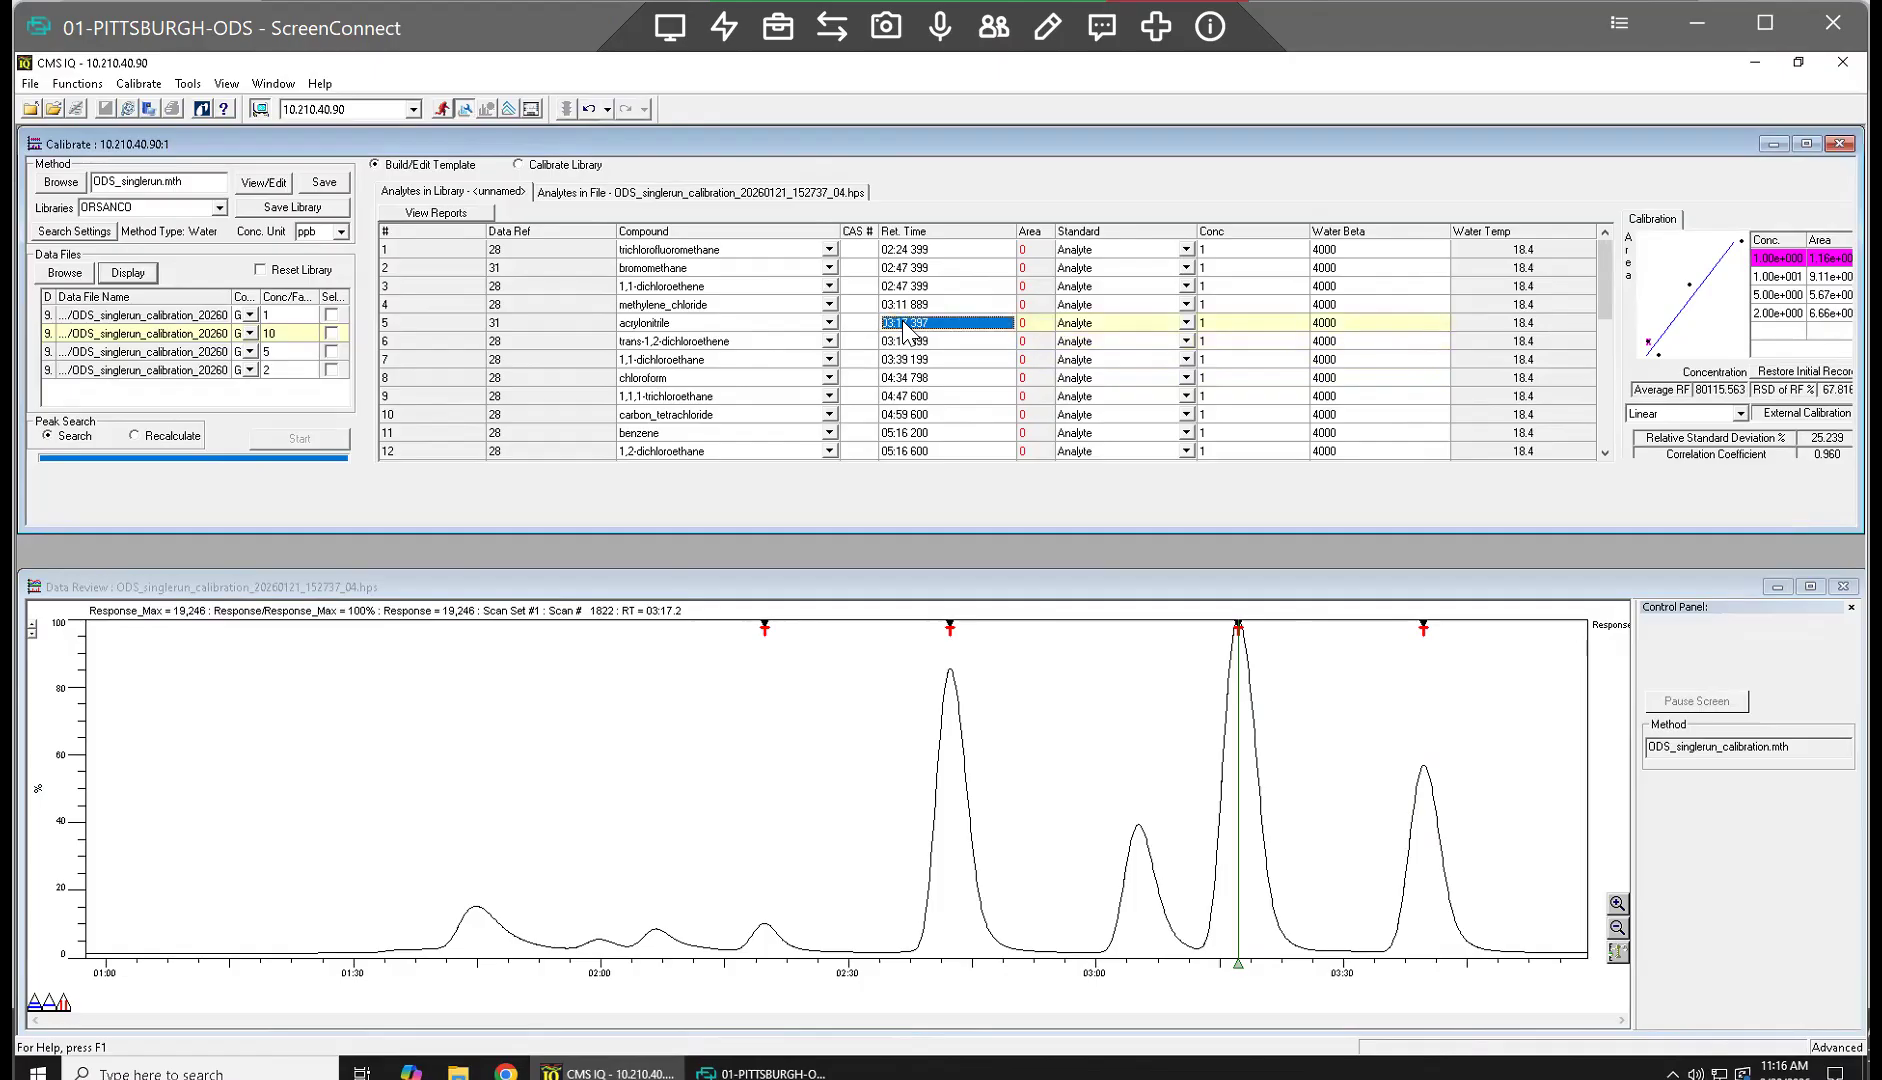
# Step: Find the apex of the mid-height peak just after 03:00 and set methylene_chloride's retention time to 03:05 889
pyautogui.click(1137, 846)
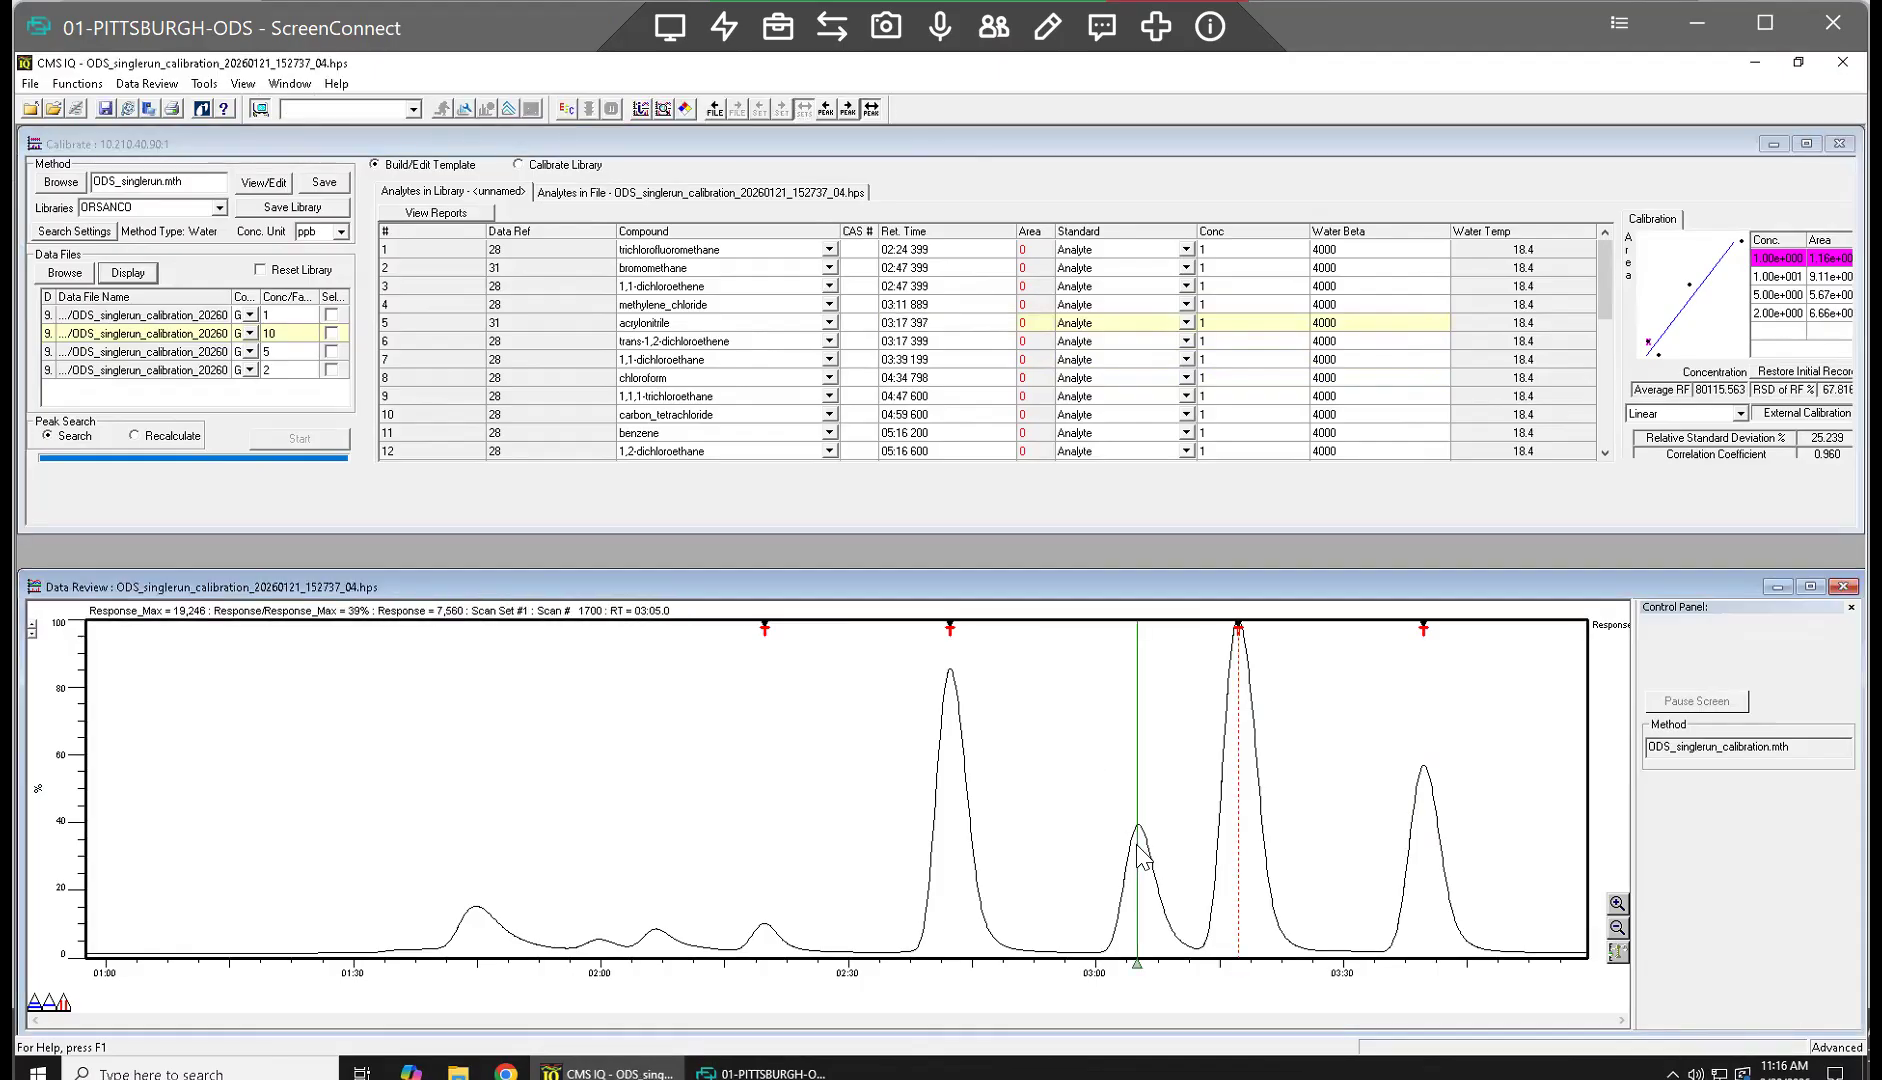
pyautogui.click(1138, 846)
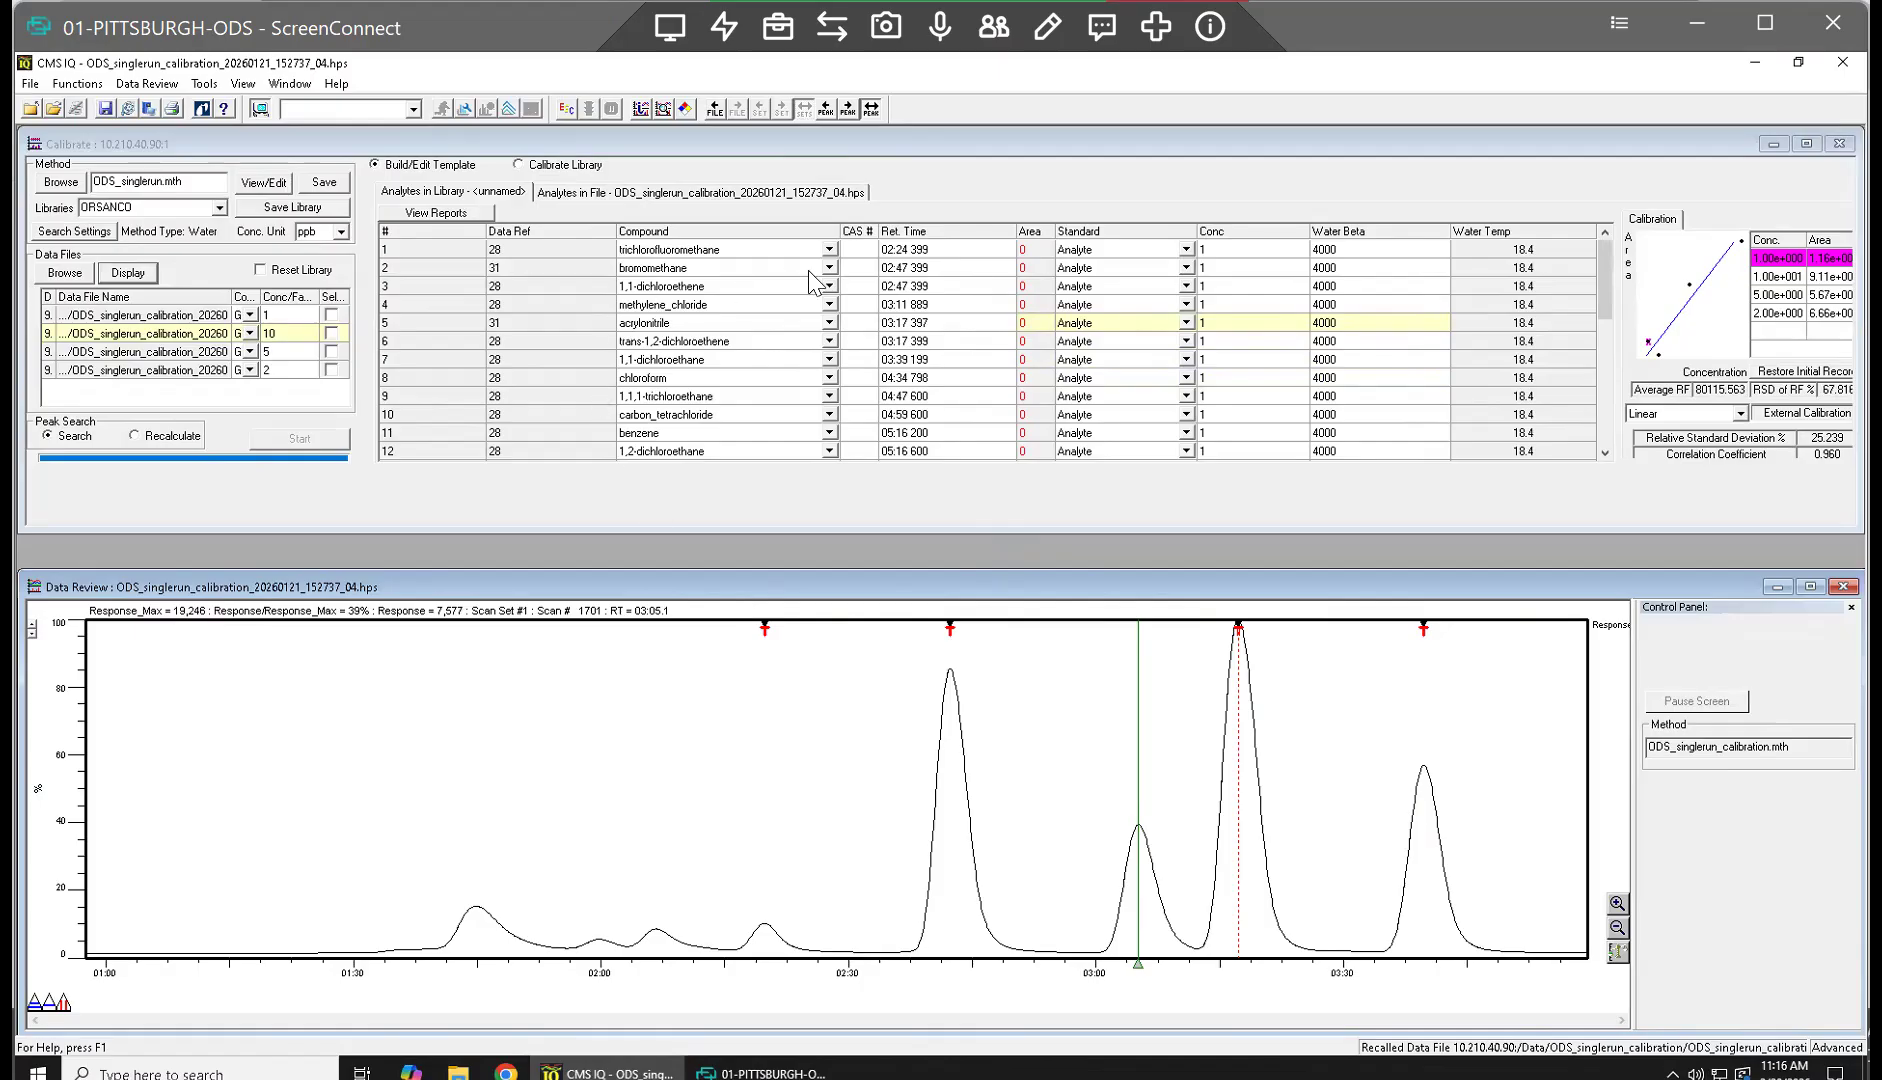
pyautogui.click(903, 306)
pyautogui.click(903, 306)
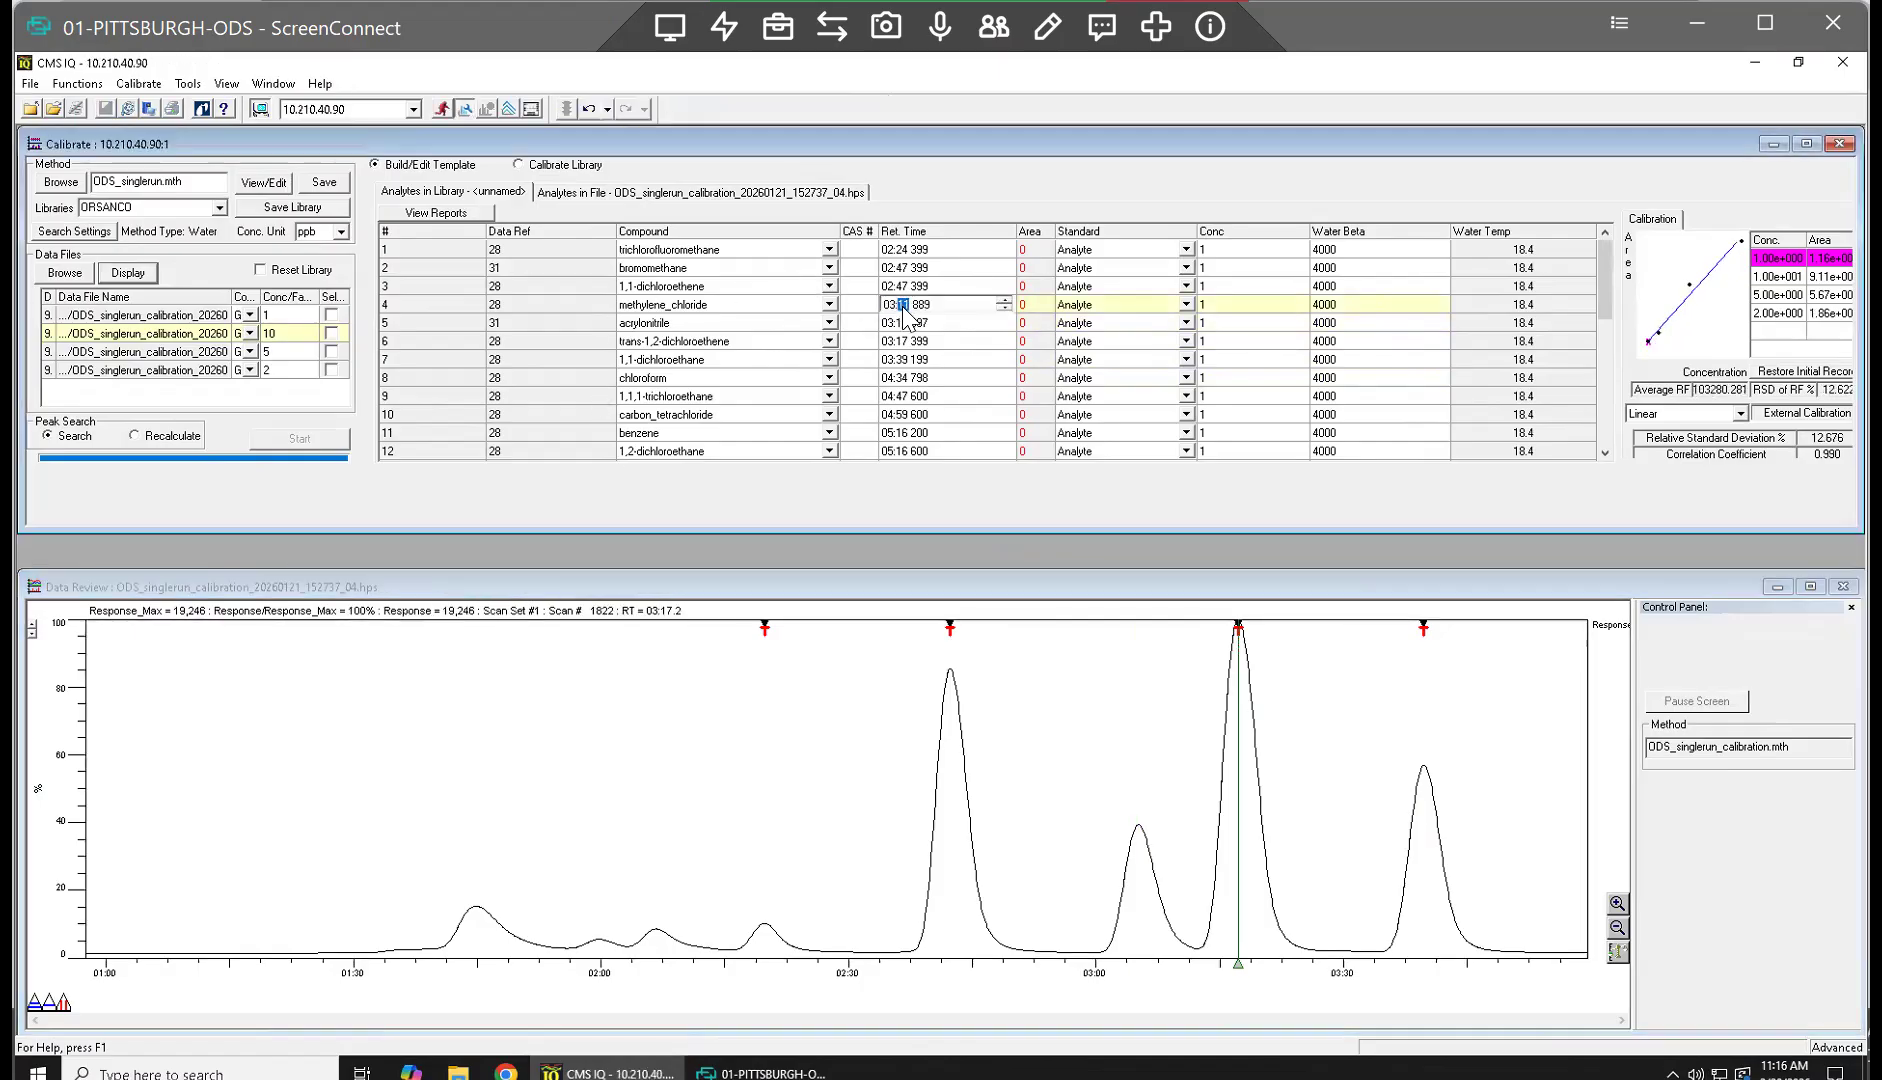
pyautogui.write('05')
pyautogui.press('Return')
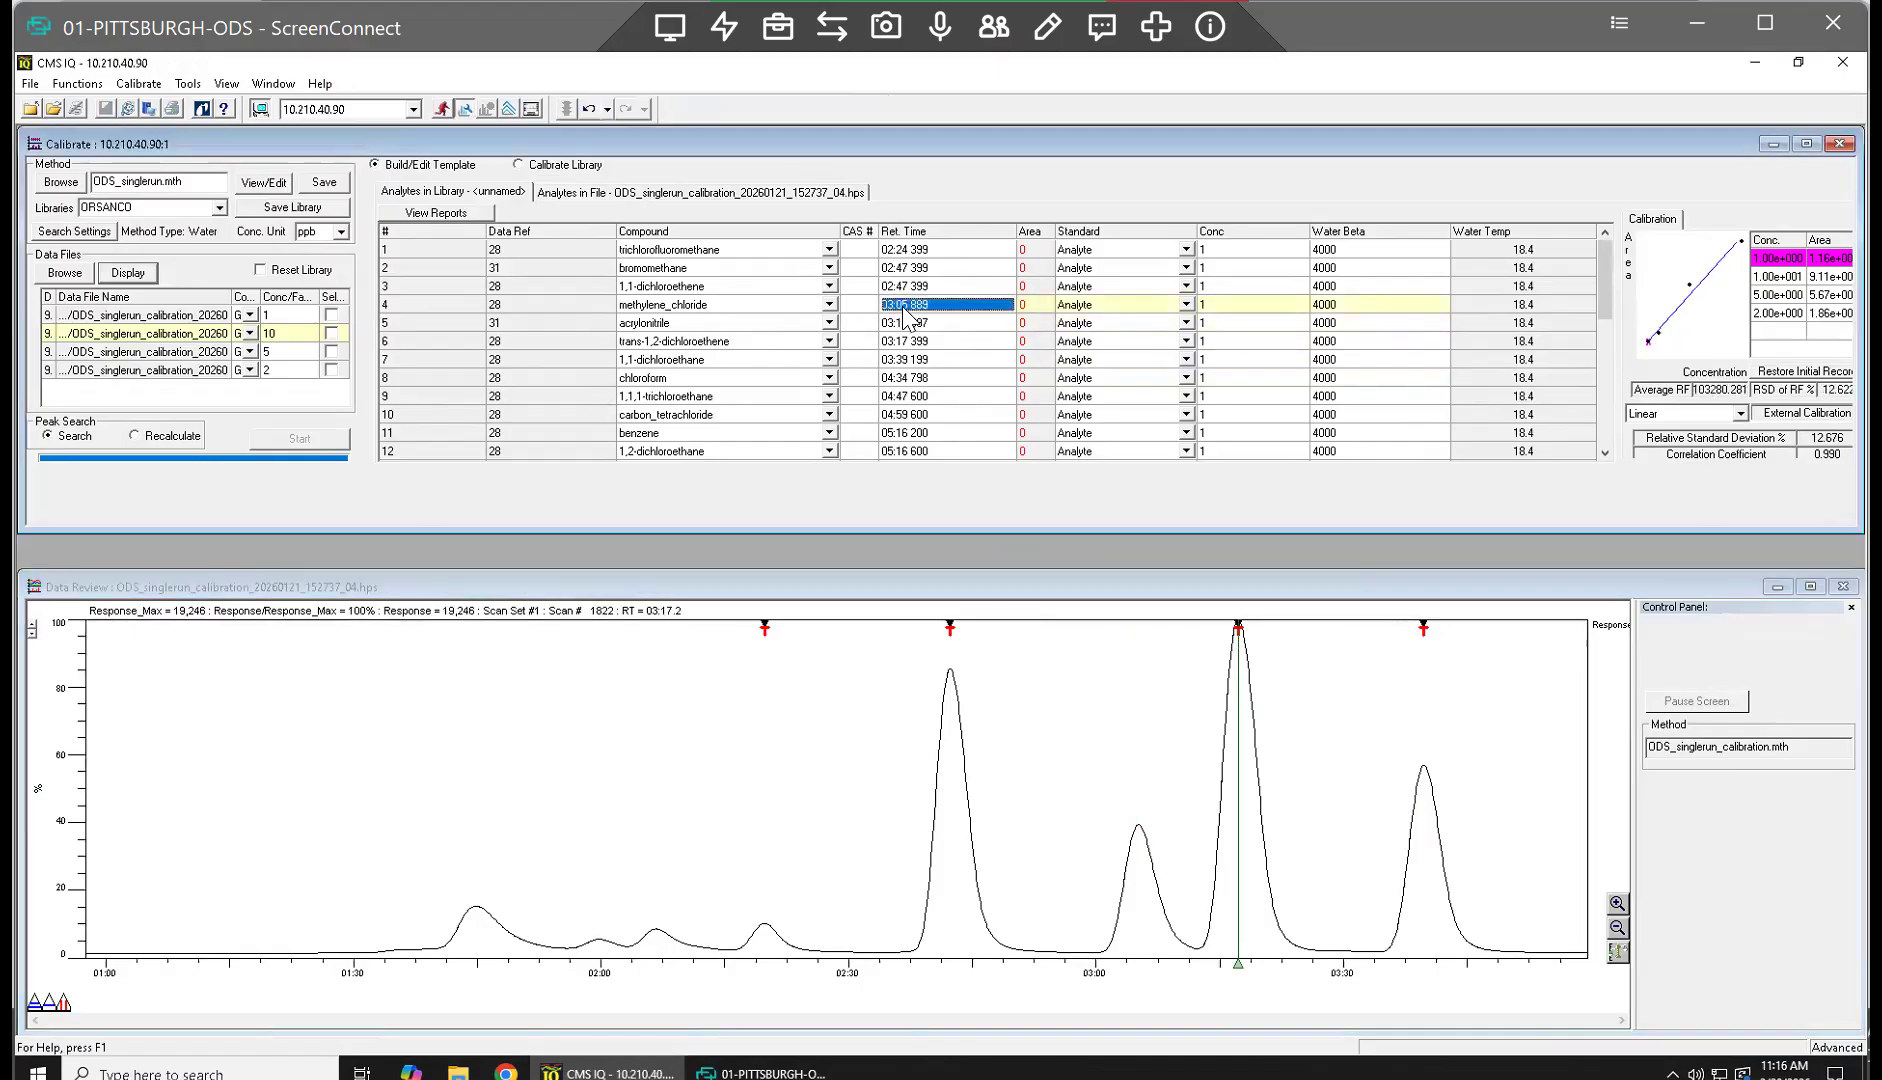
# Step: Read the apex of the tall peak between 02:30 and 03:00 and set 1,1-dichloroethene's retention time to 02:42 399
pyautogui.click(955, 742)
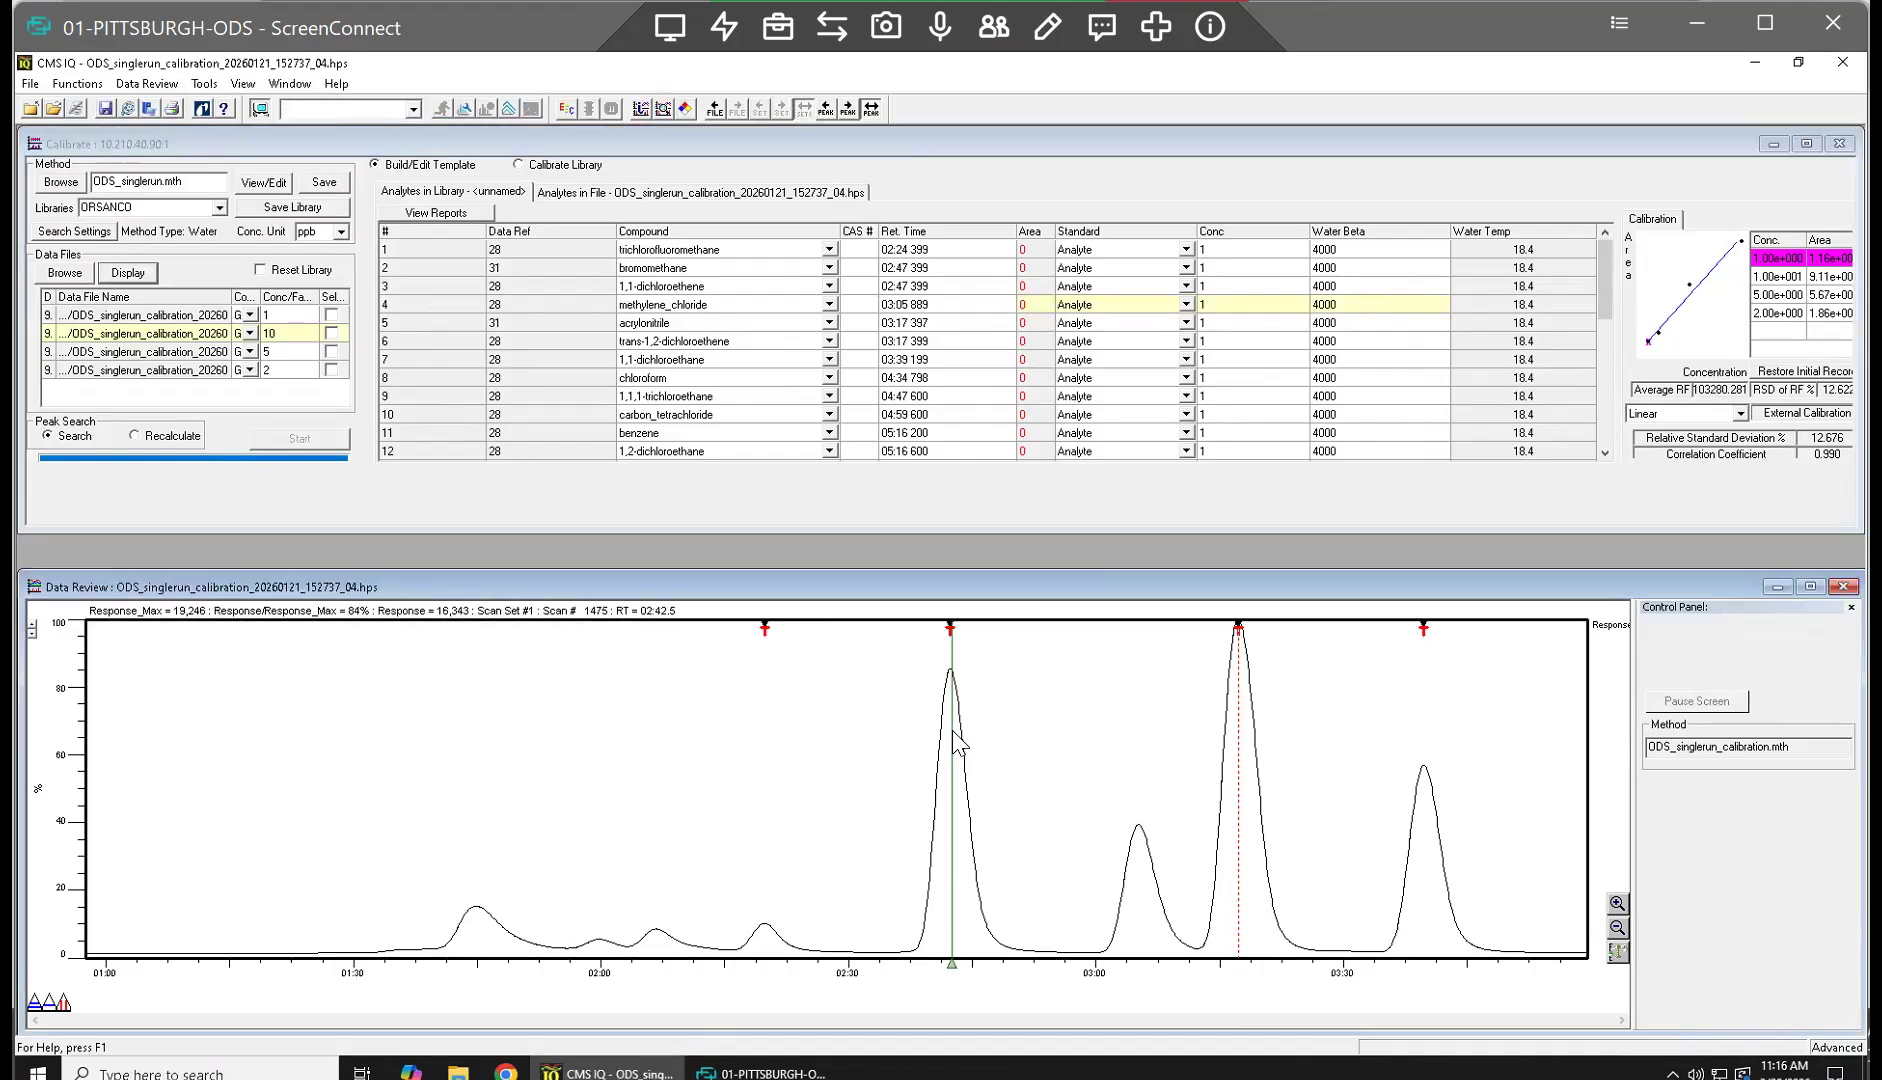
pyautogui.click(1139, 848)
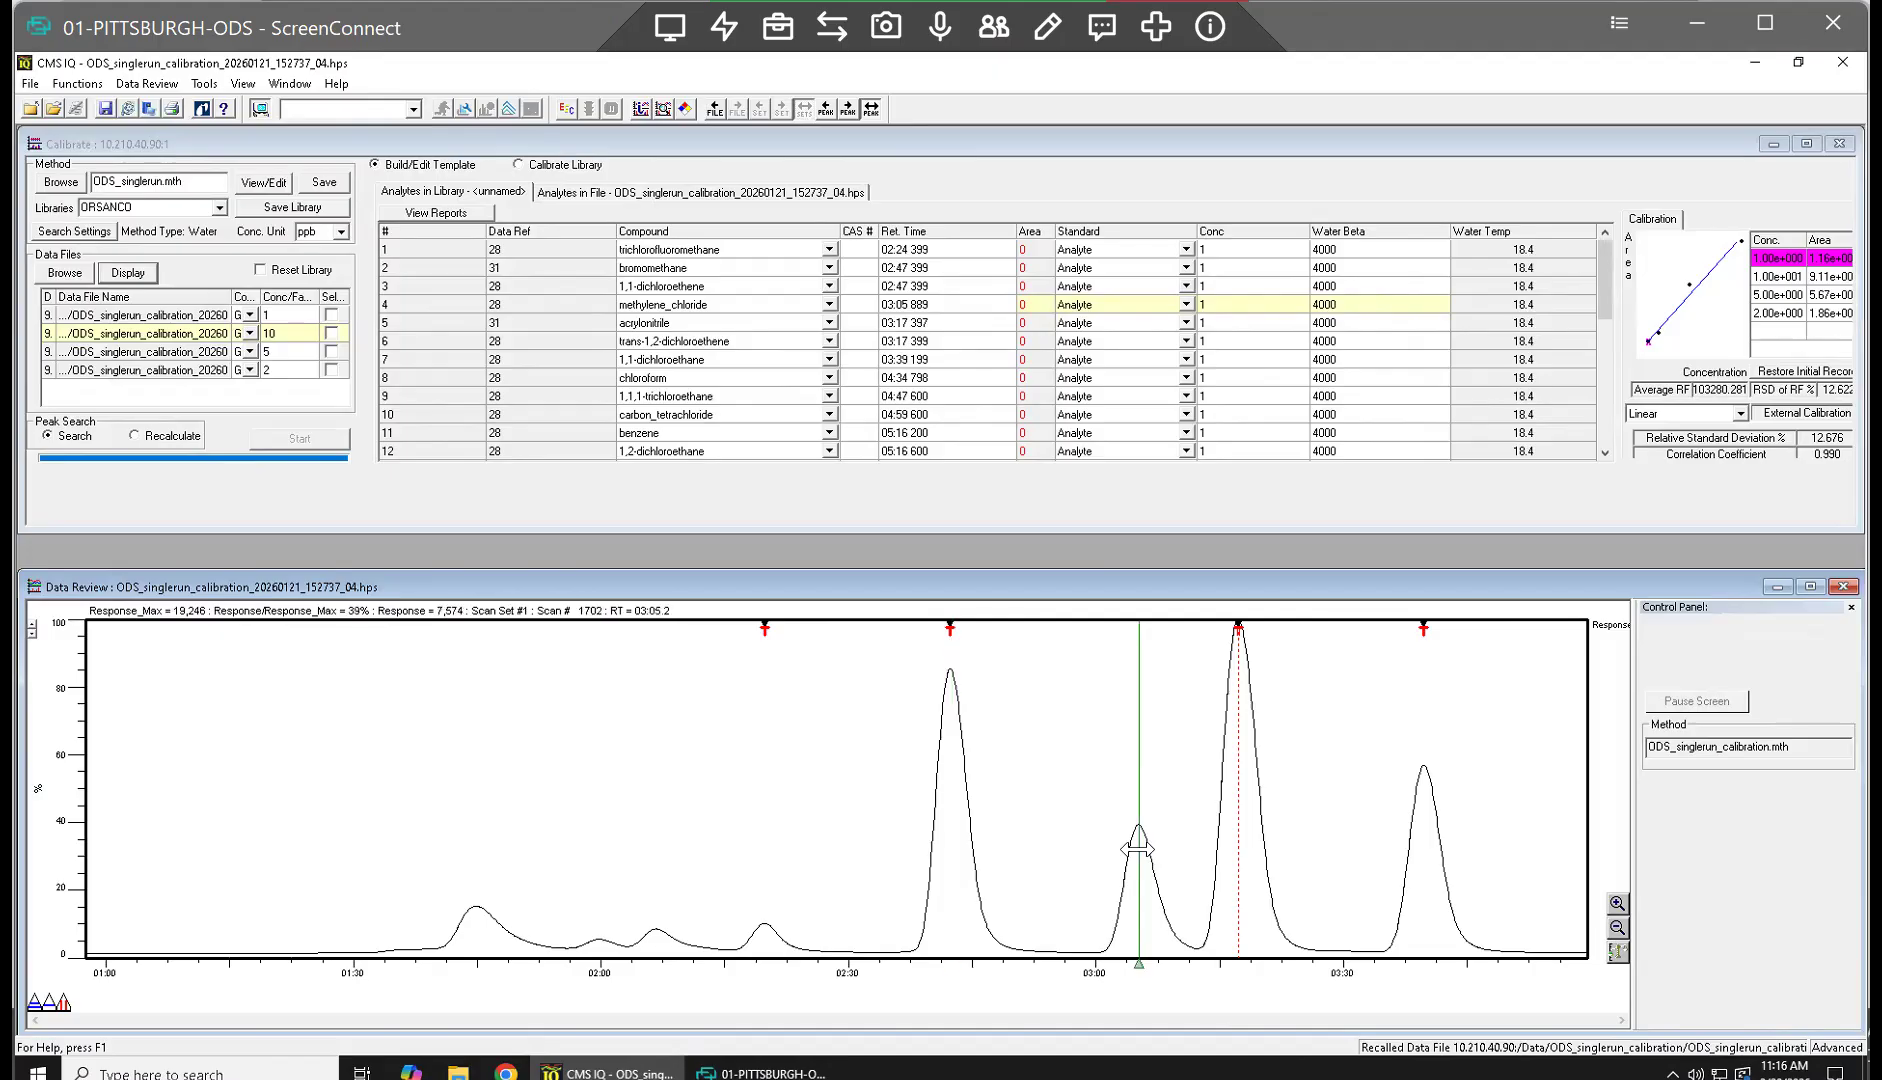
pyautogui.click(949, 752)
pyautogui.press('Right')
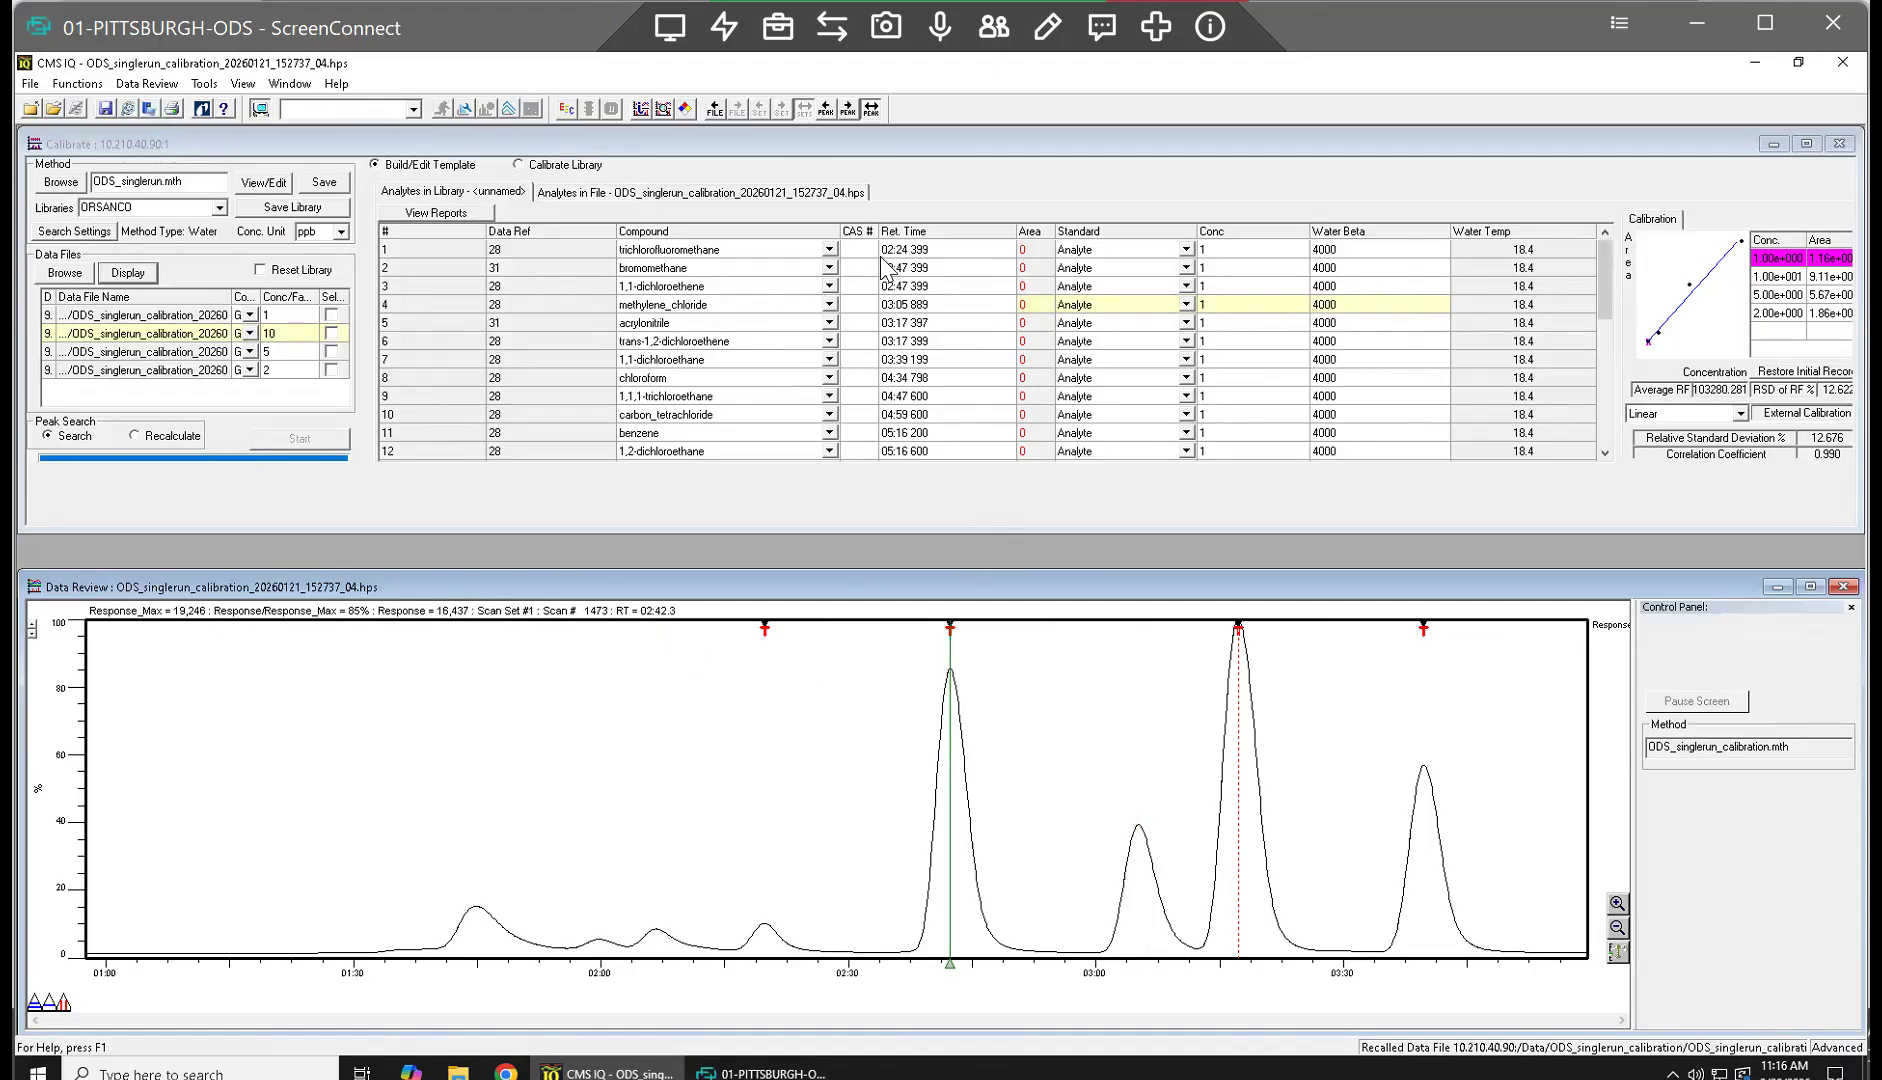
pyautogui.click(909, 289)
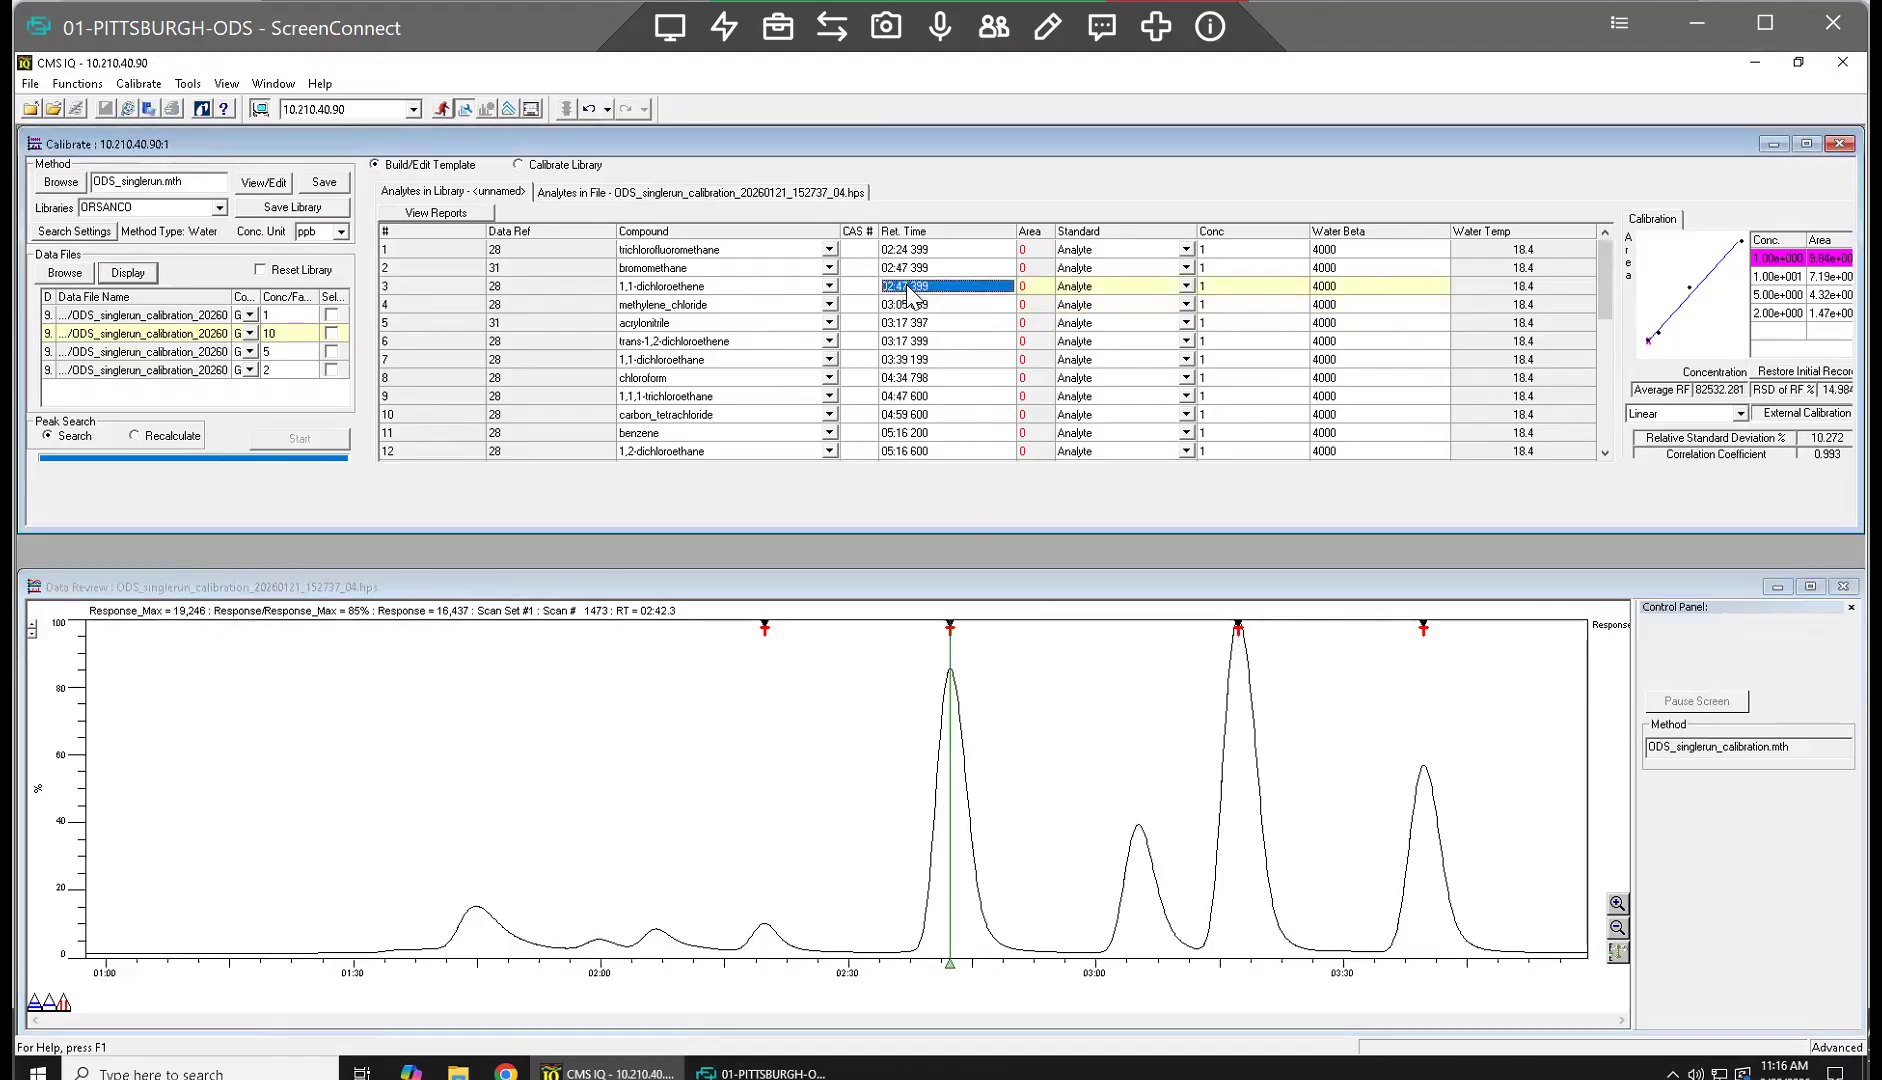
pyautogui.click(909, 289)
pyautogui.write('42')
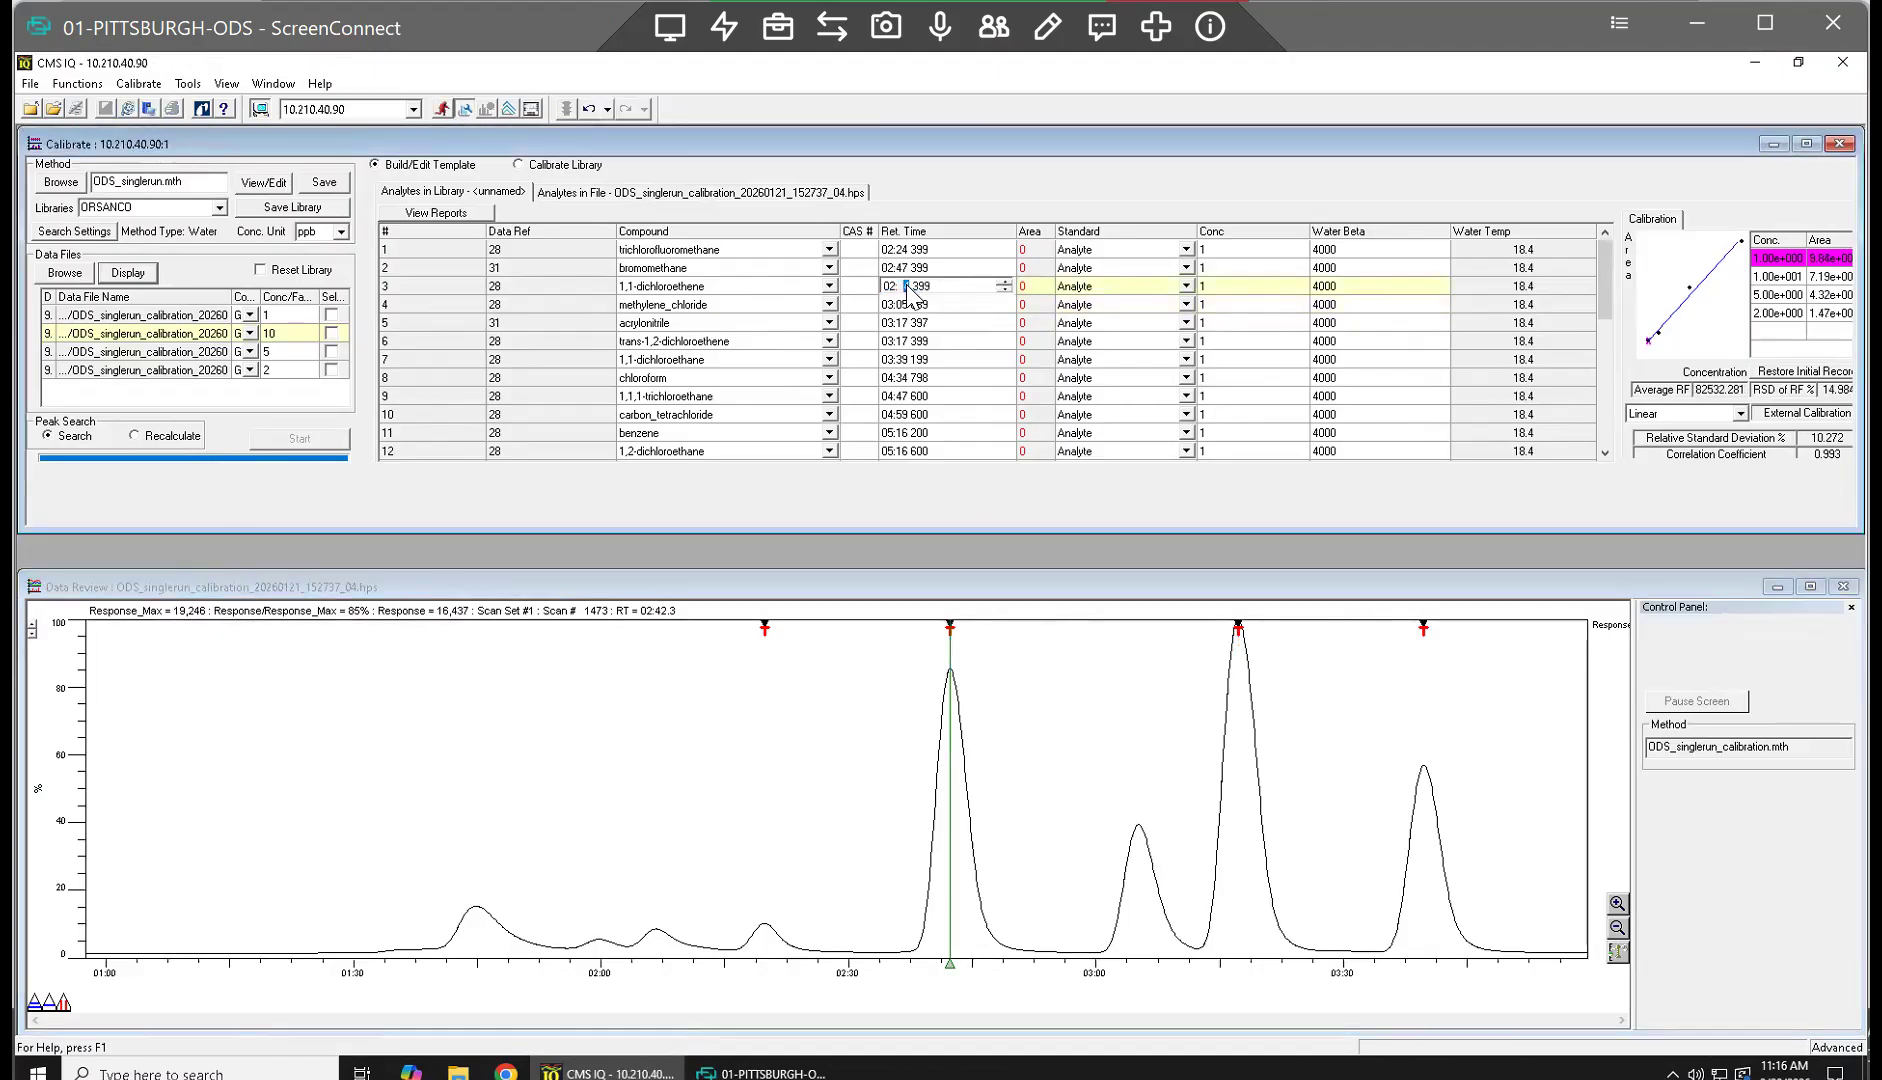
pyautogui.press('Return')
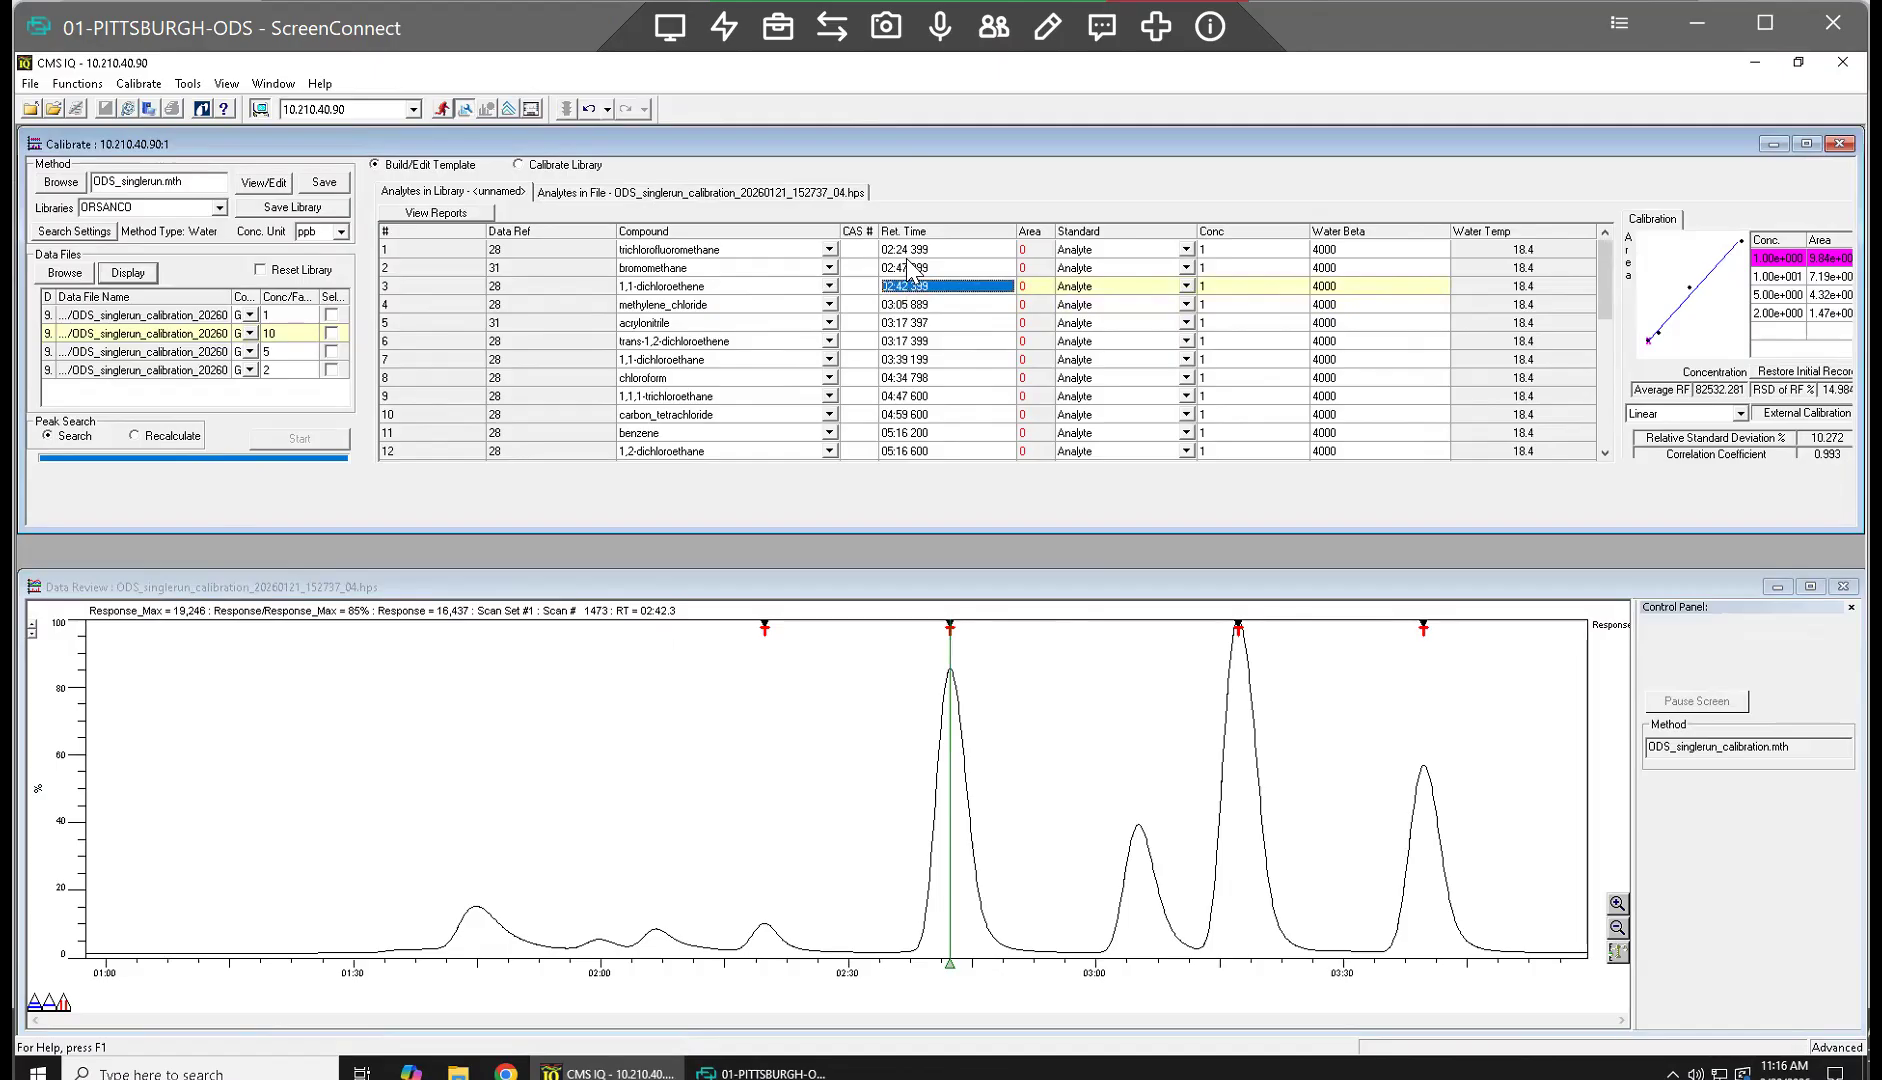
# Step: Set bromomethane's retention time to 02:42 399, matching 1,1-dichloroethene
pyautogui.click(904, 270)
pyautogui.click(903, 270)
pyautogui.click(903, 269)
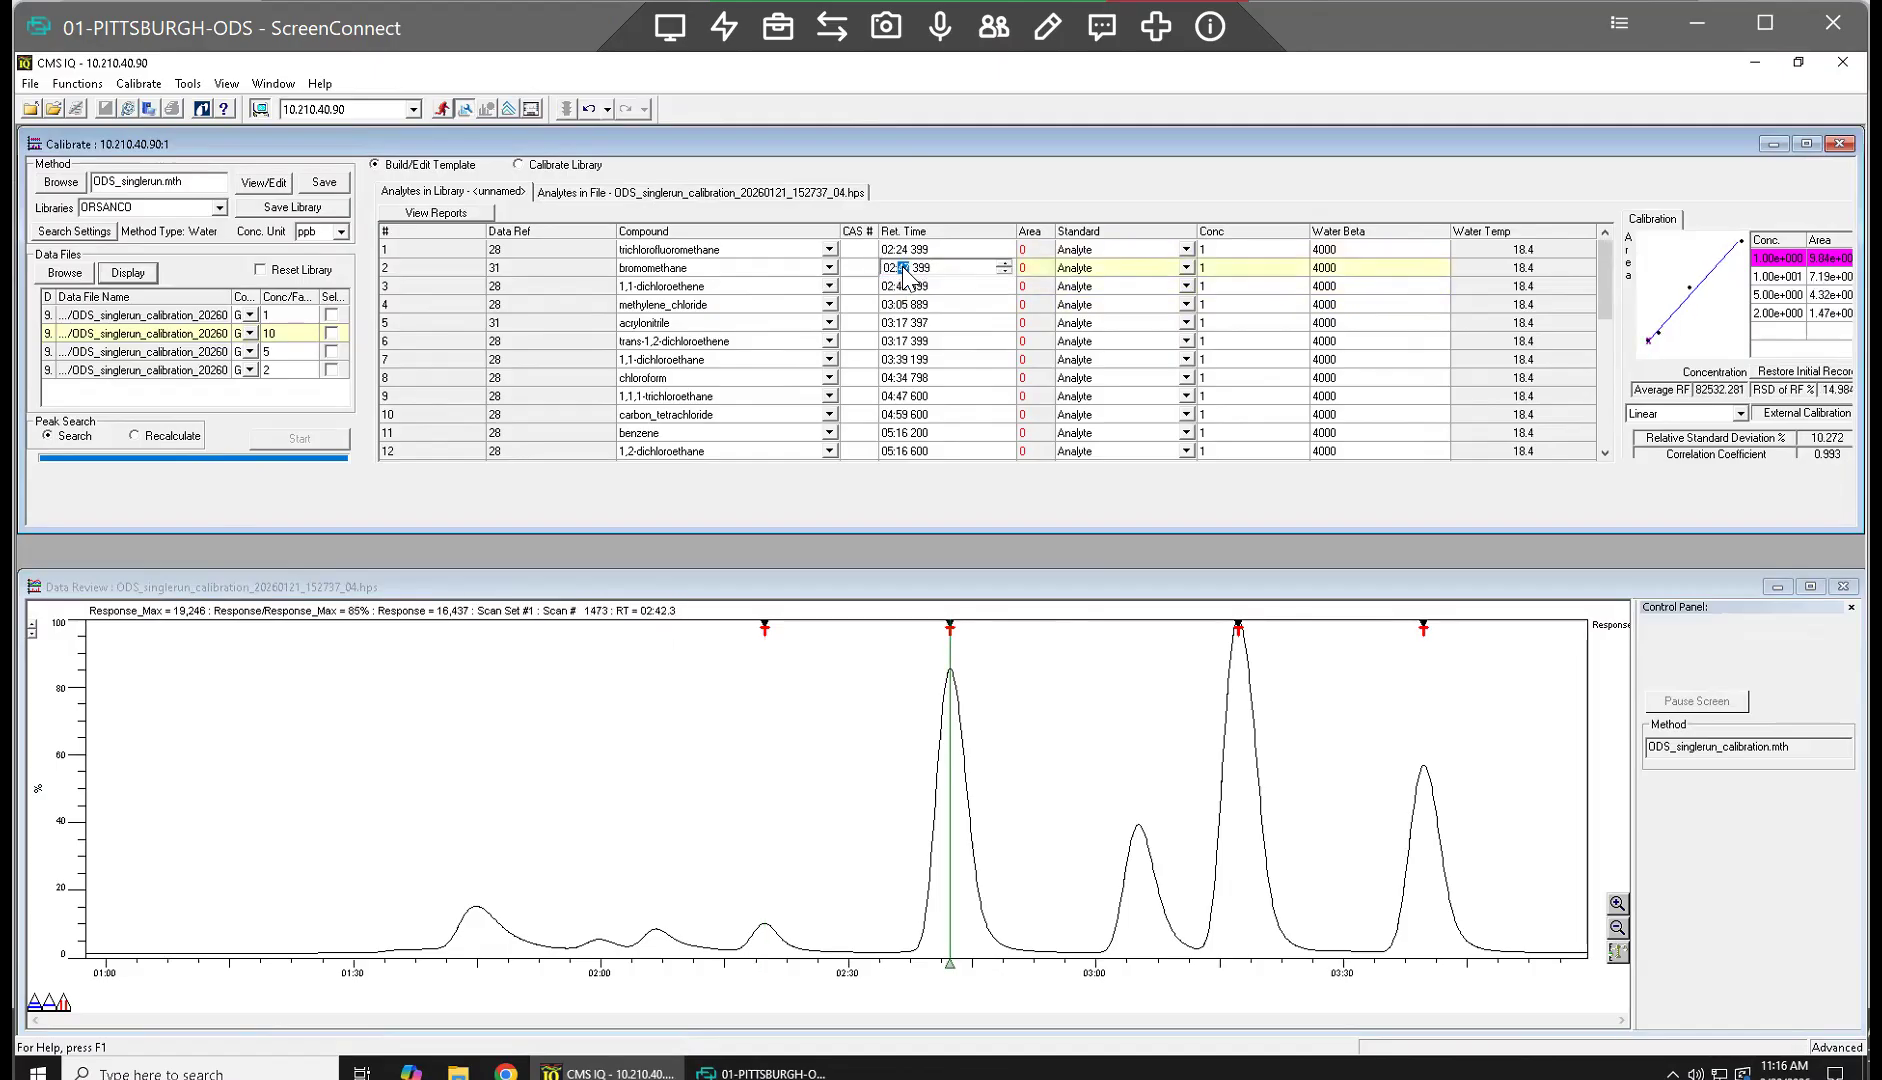
pyautogui.press('Return')
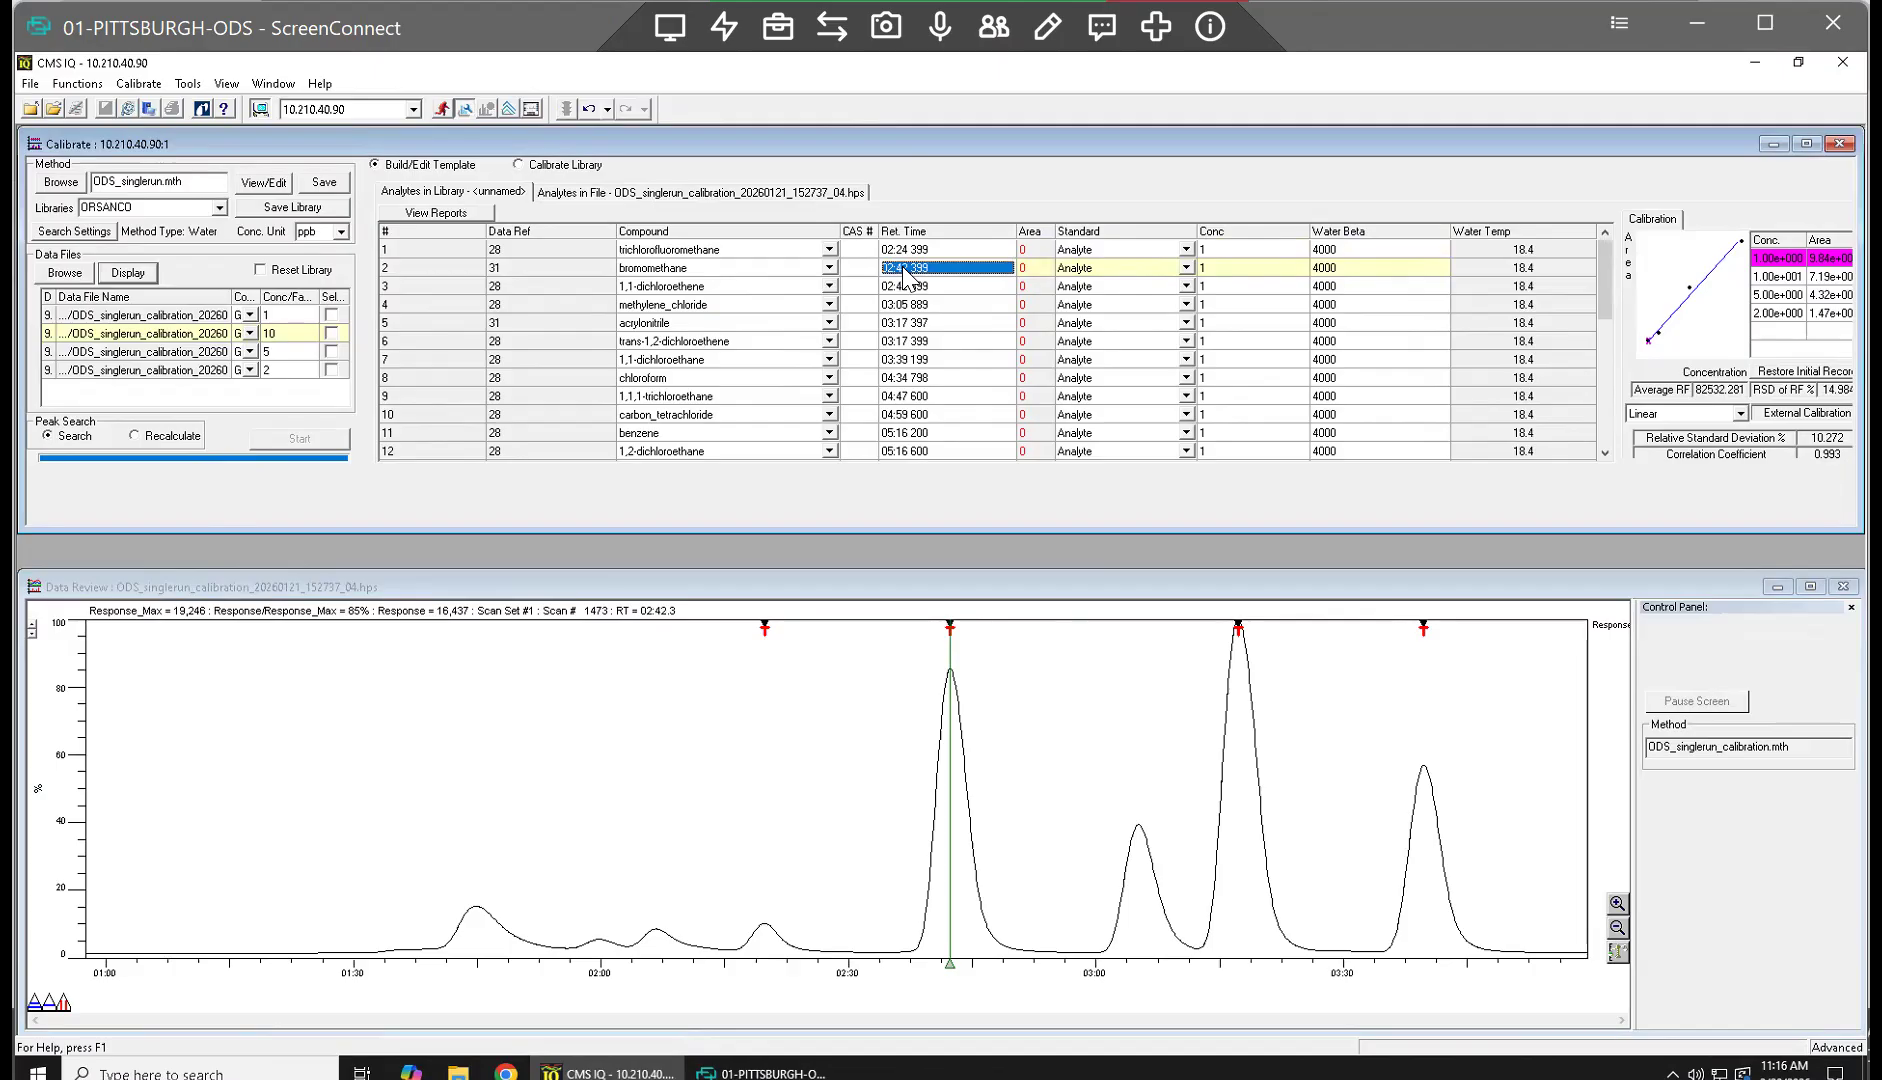
# Step: Read the apex of the small marked peak before 02:30 and set trichlorofluoromethane's retention time to 02:20 399
pyautogui.click(766, 933)
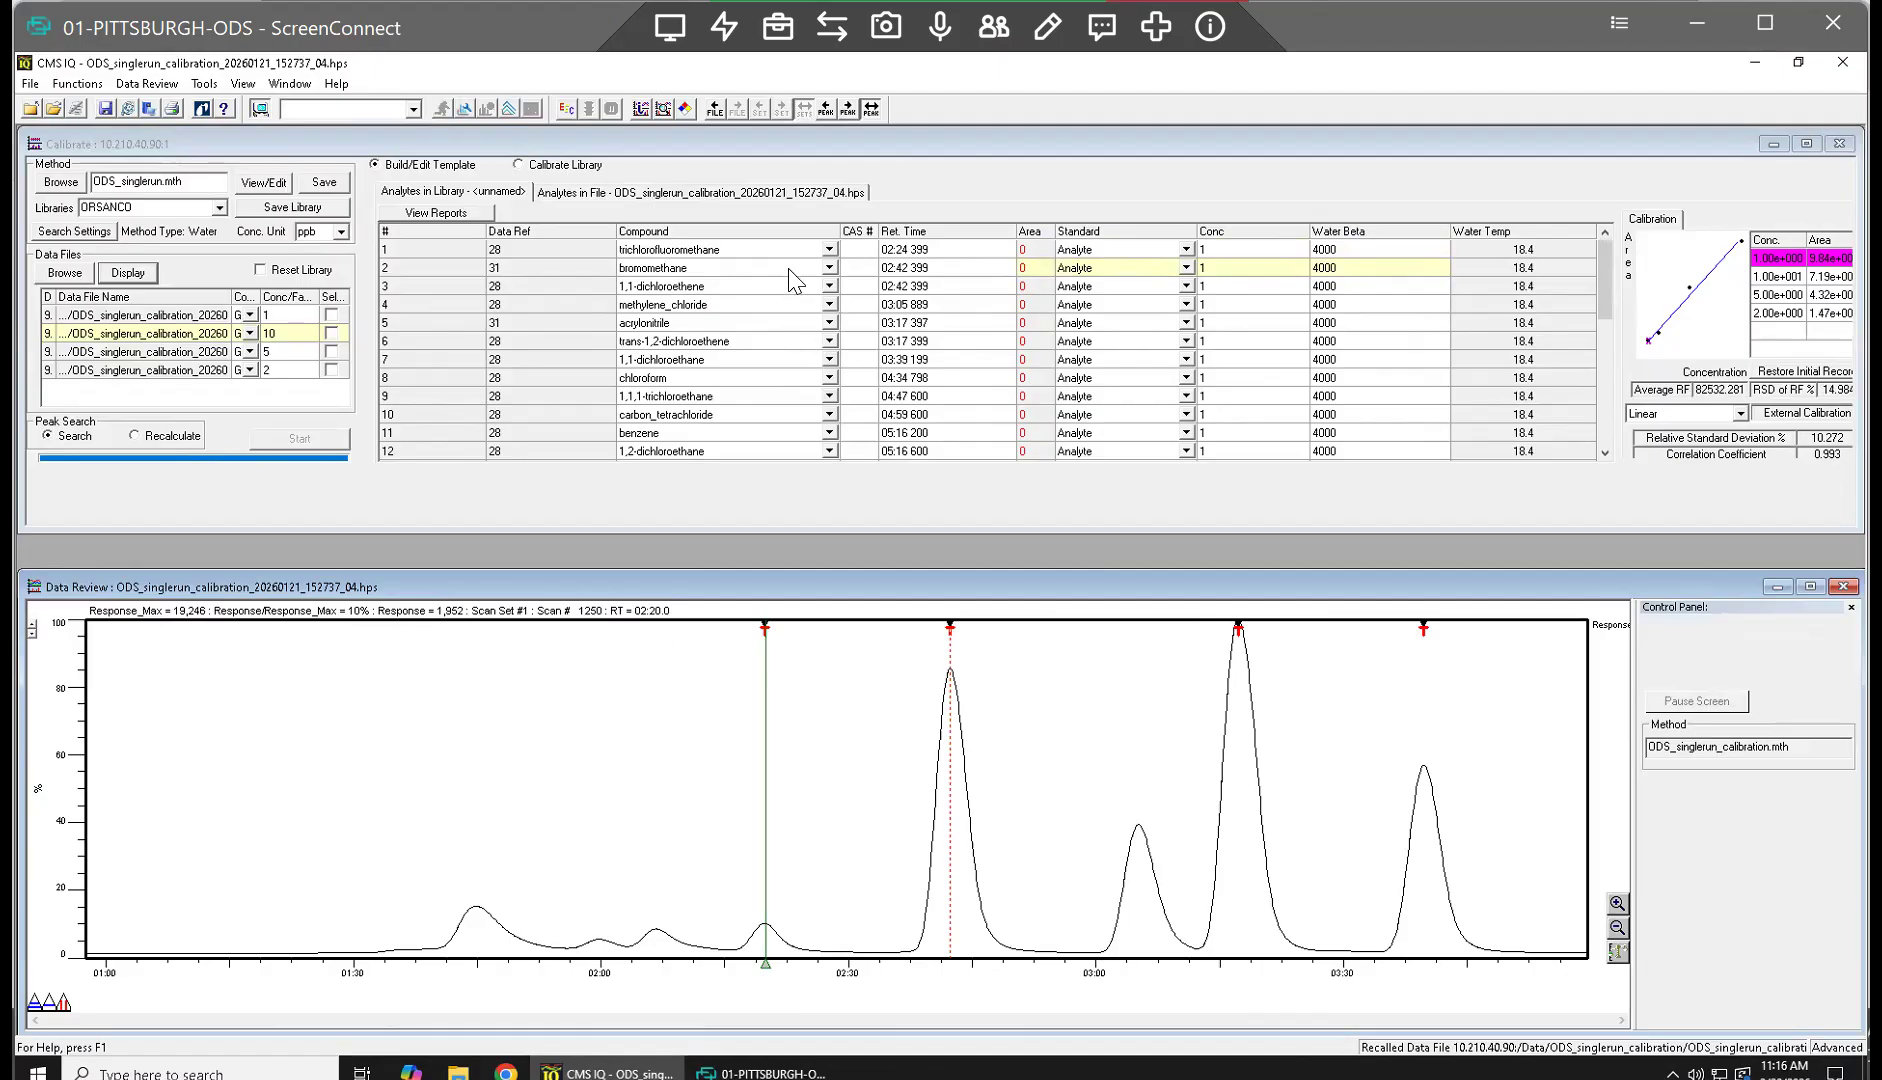
pyautogui.click(902, 250)
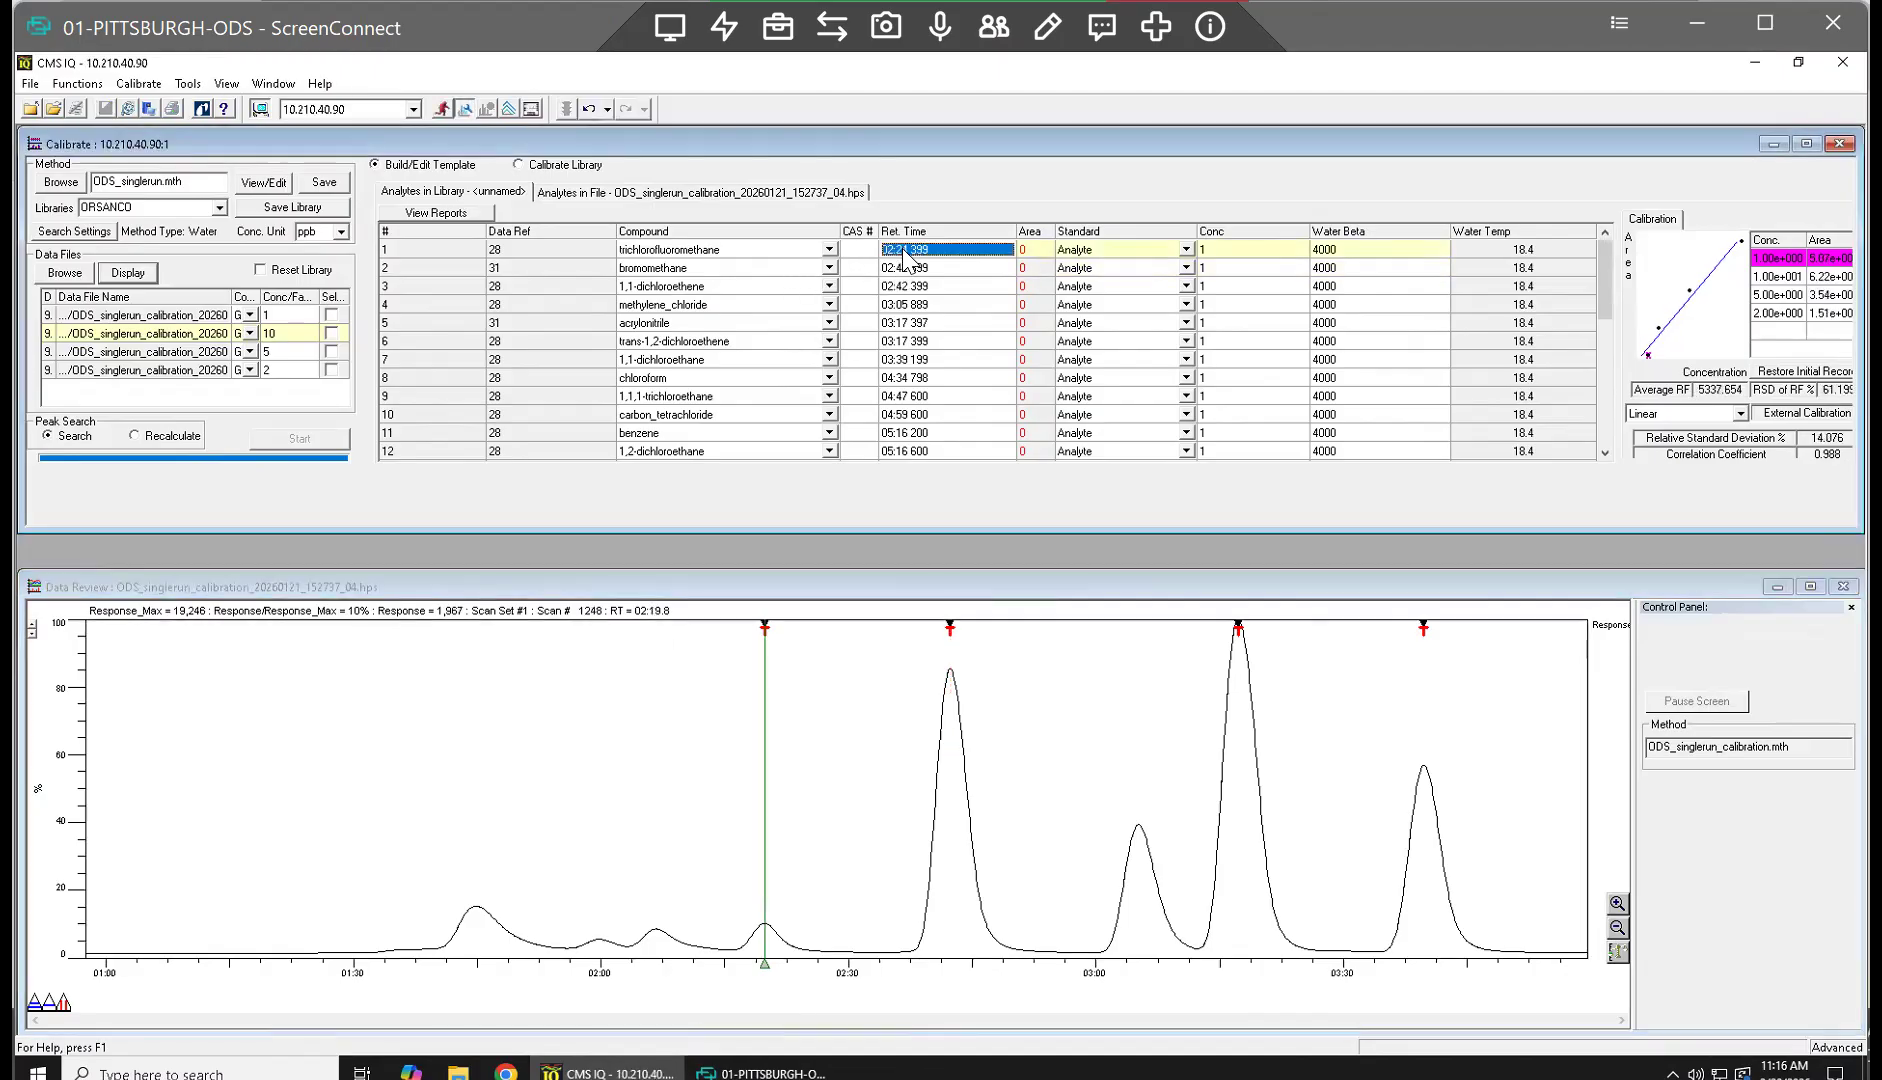
pyautogui.click(905, 250)
pyautogui.write('20')
pyautogui.press('Return')
# Step: Save the corrected library under the name ORSANCO, overwriting the existing library
pyautogui.rightClick(568, 770)
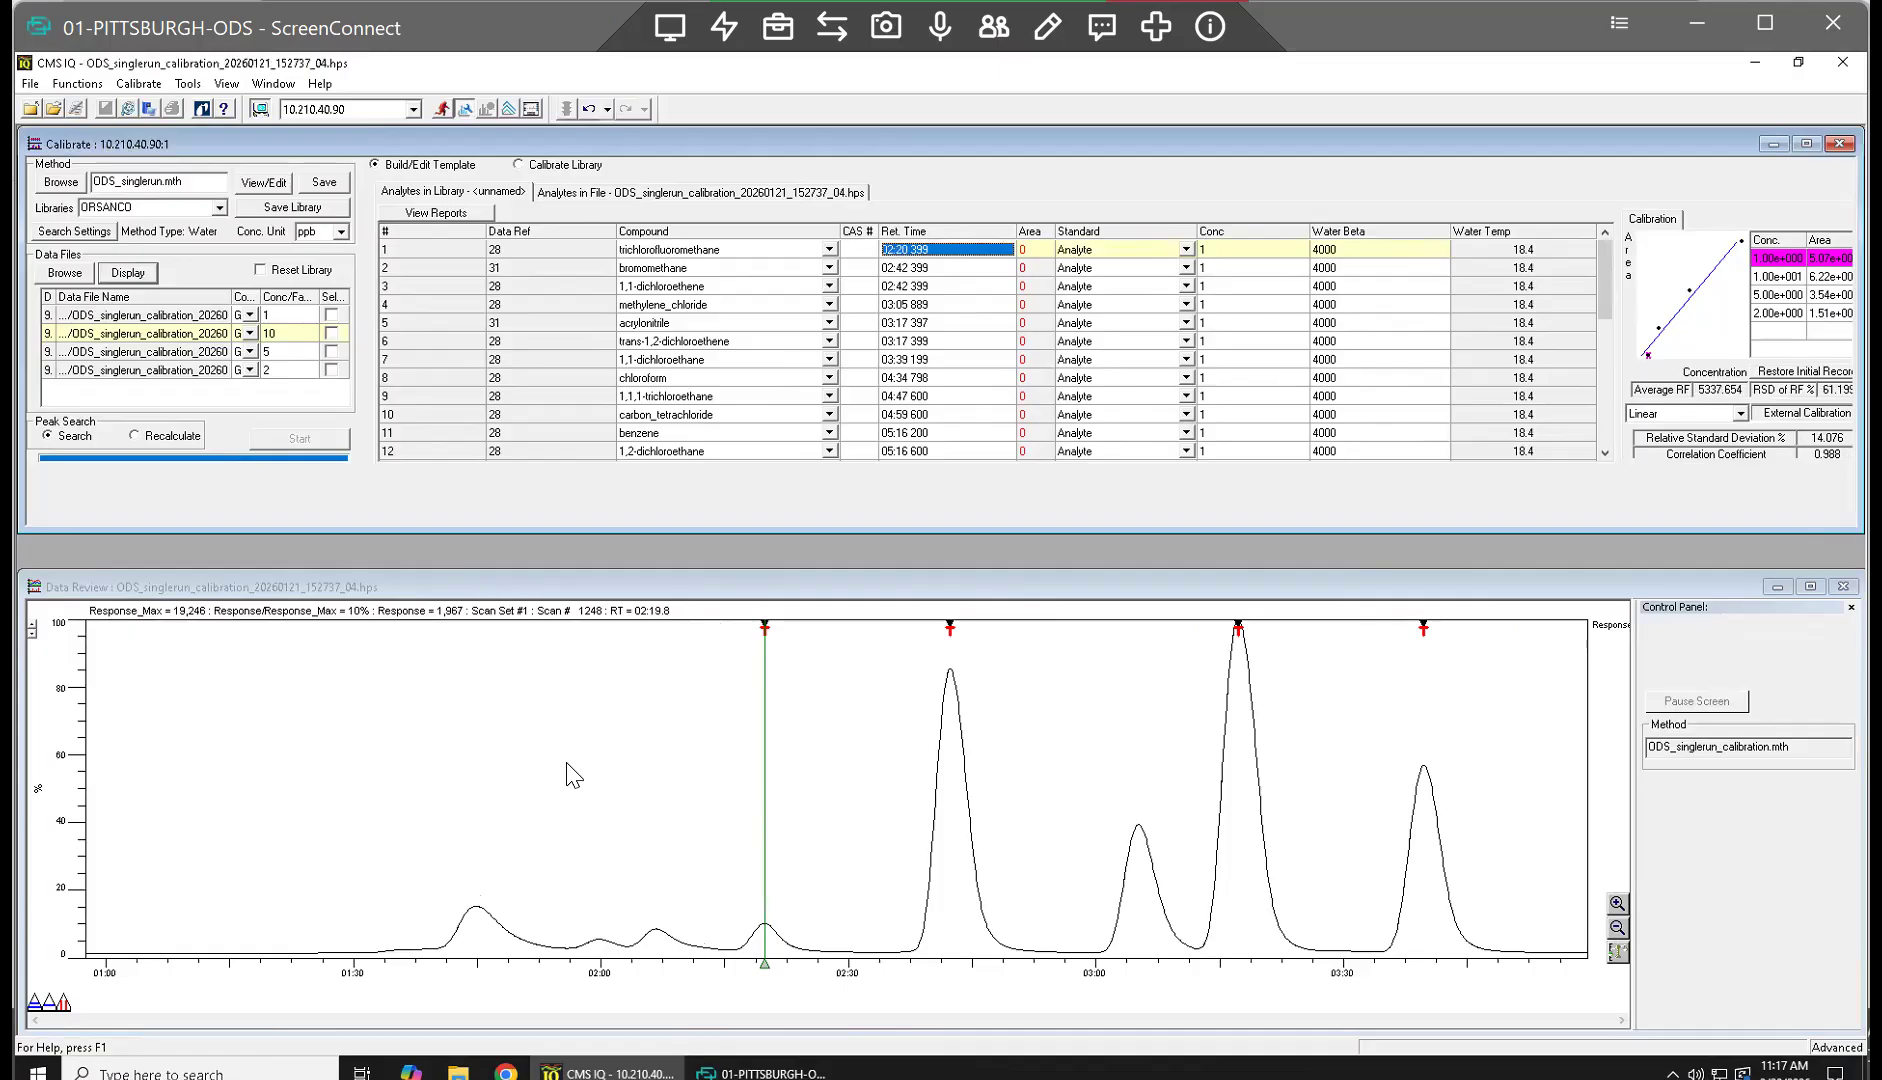
pyautogui.click(528, 548)
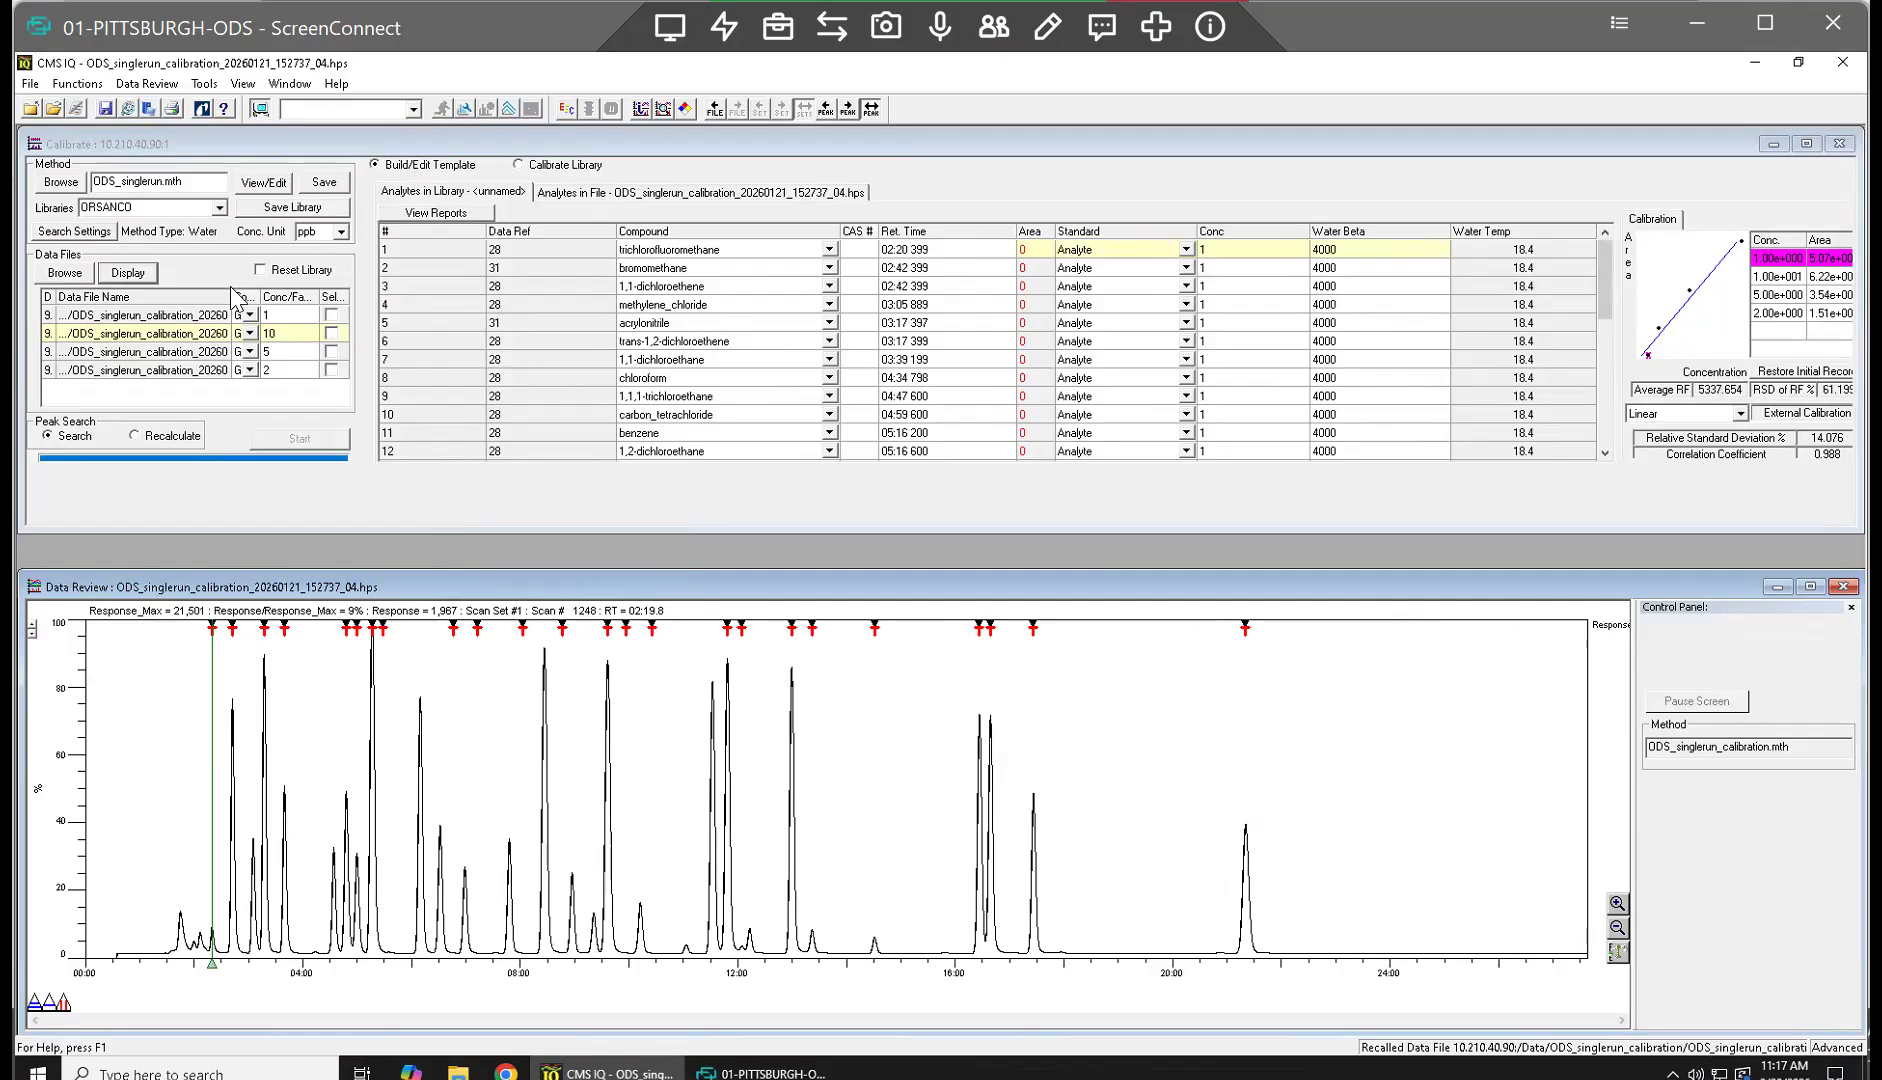
pyautogui.click(301, 214)
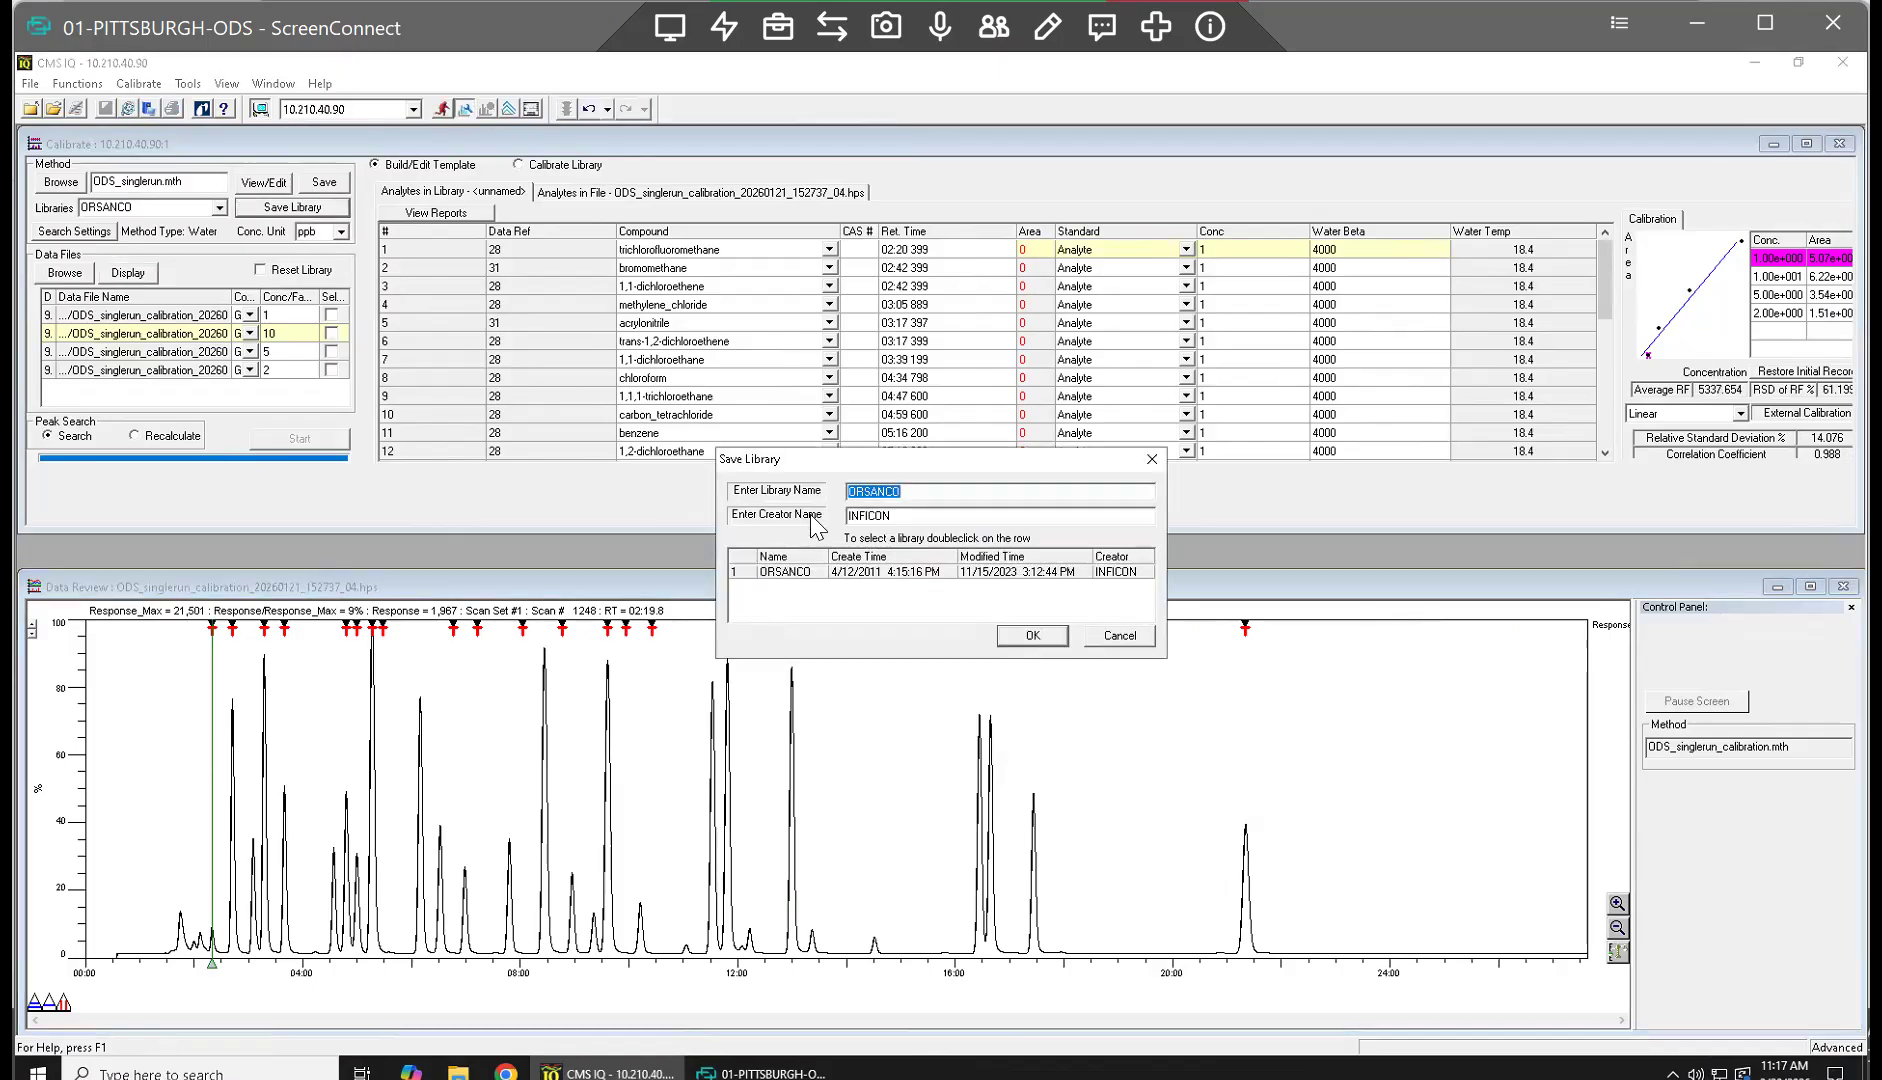
pyautogui.click(1045, 640)
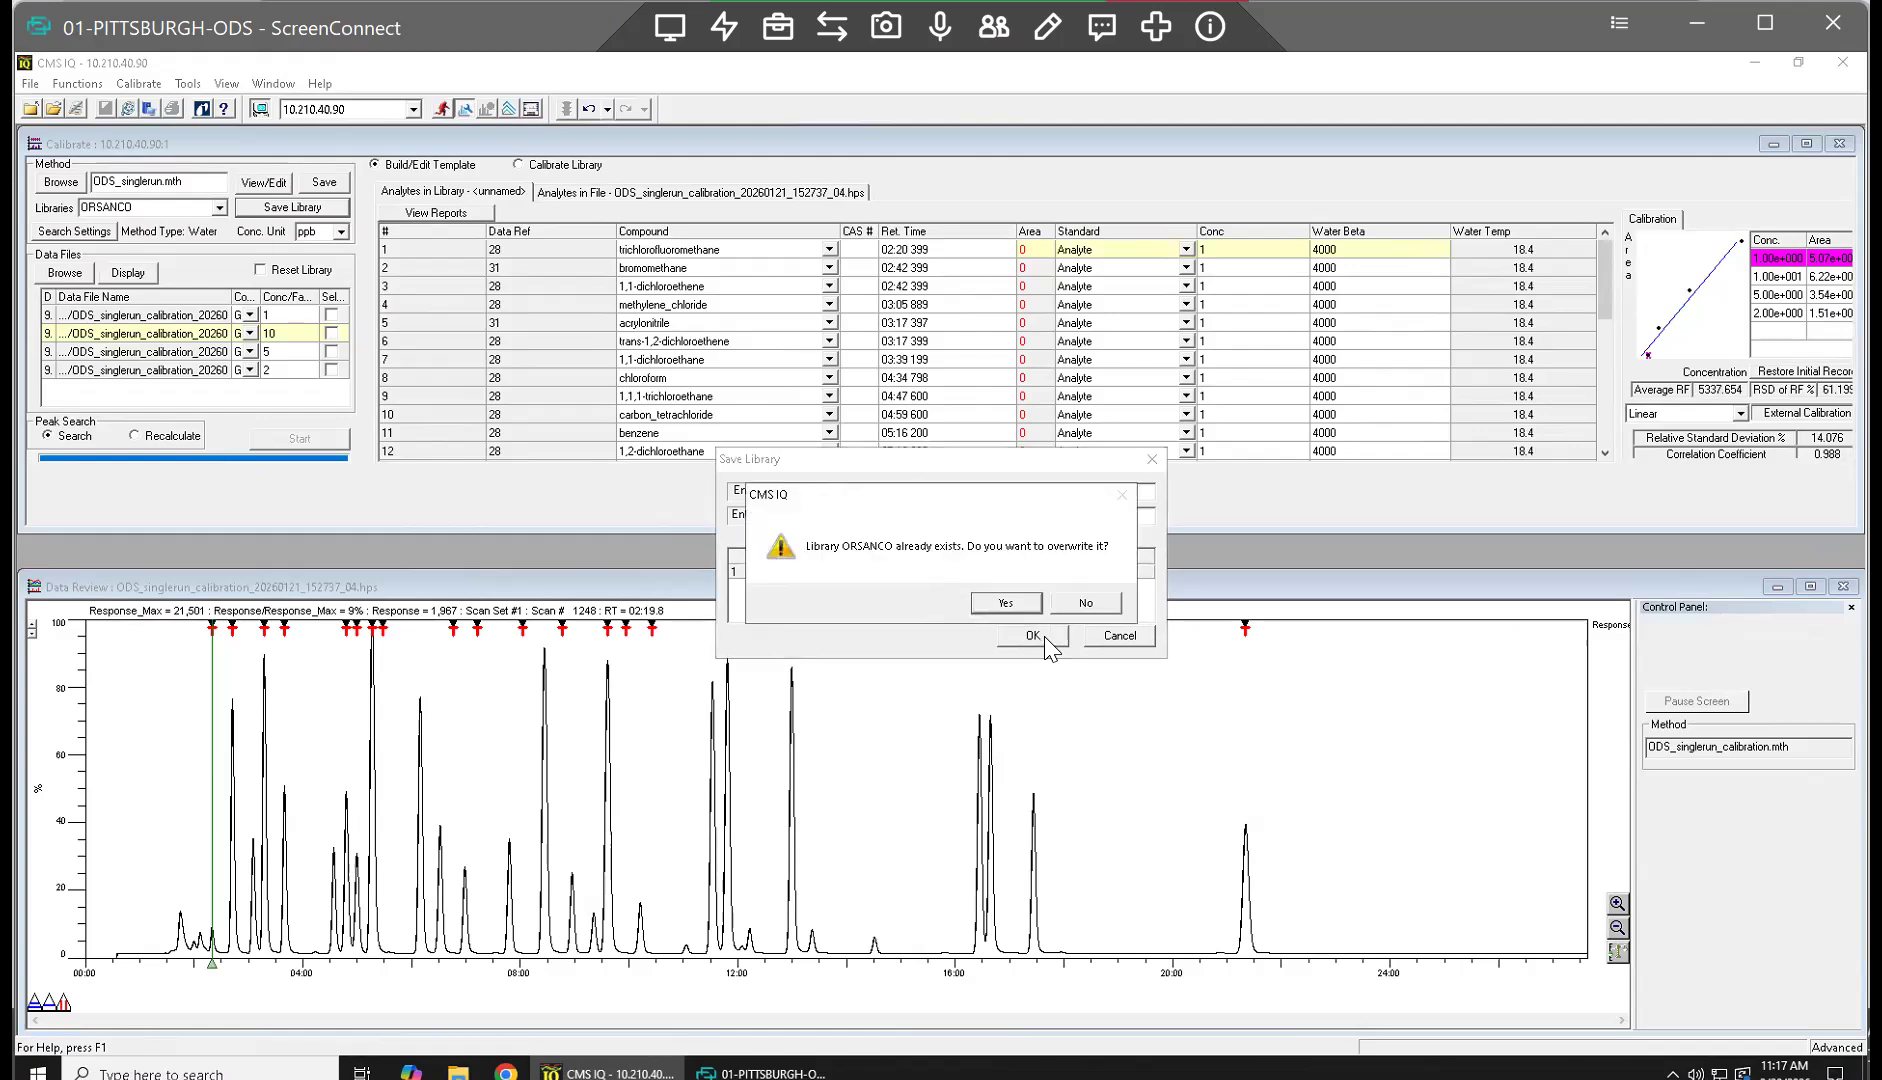
pyautogui.click(1016, 600)
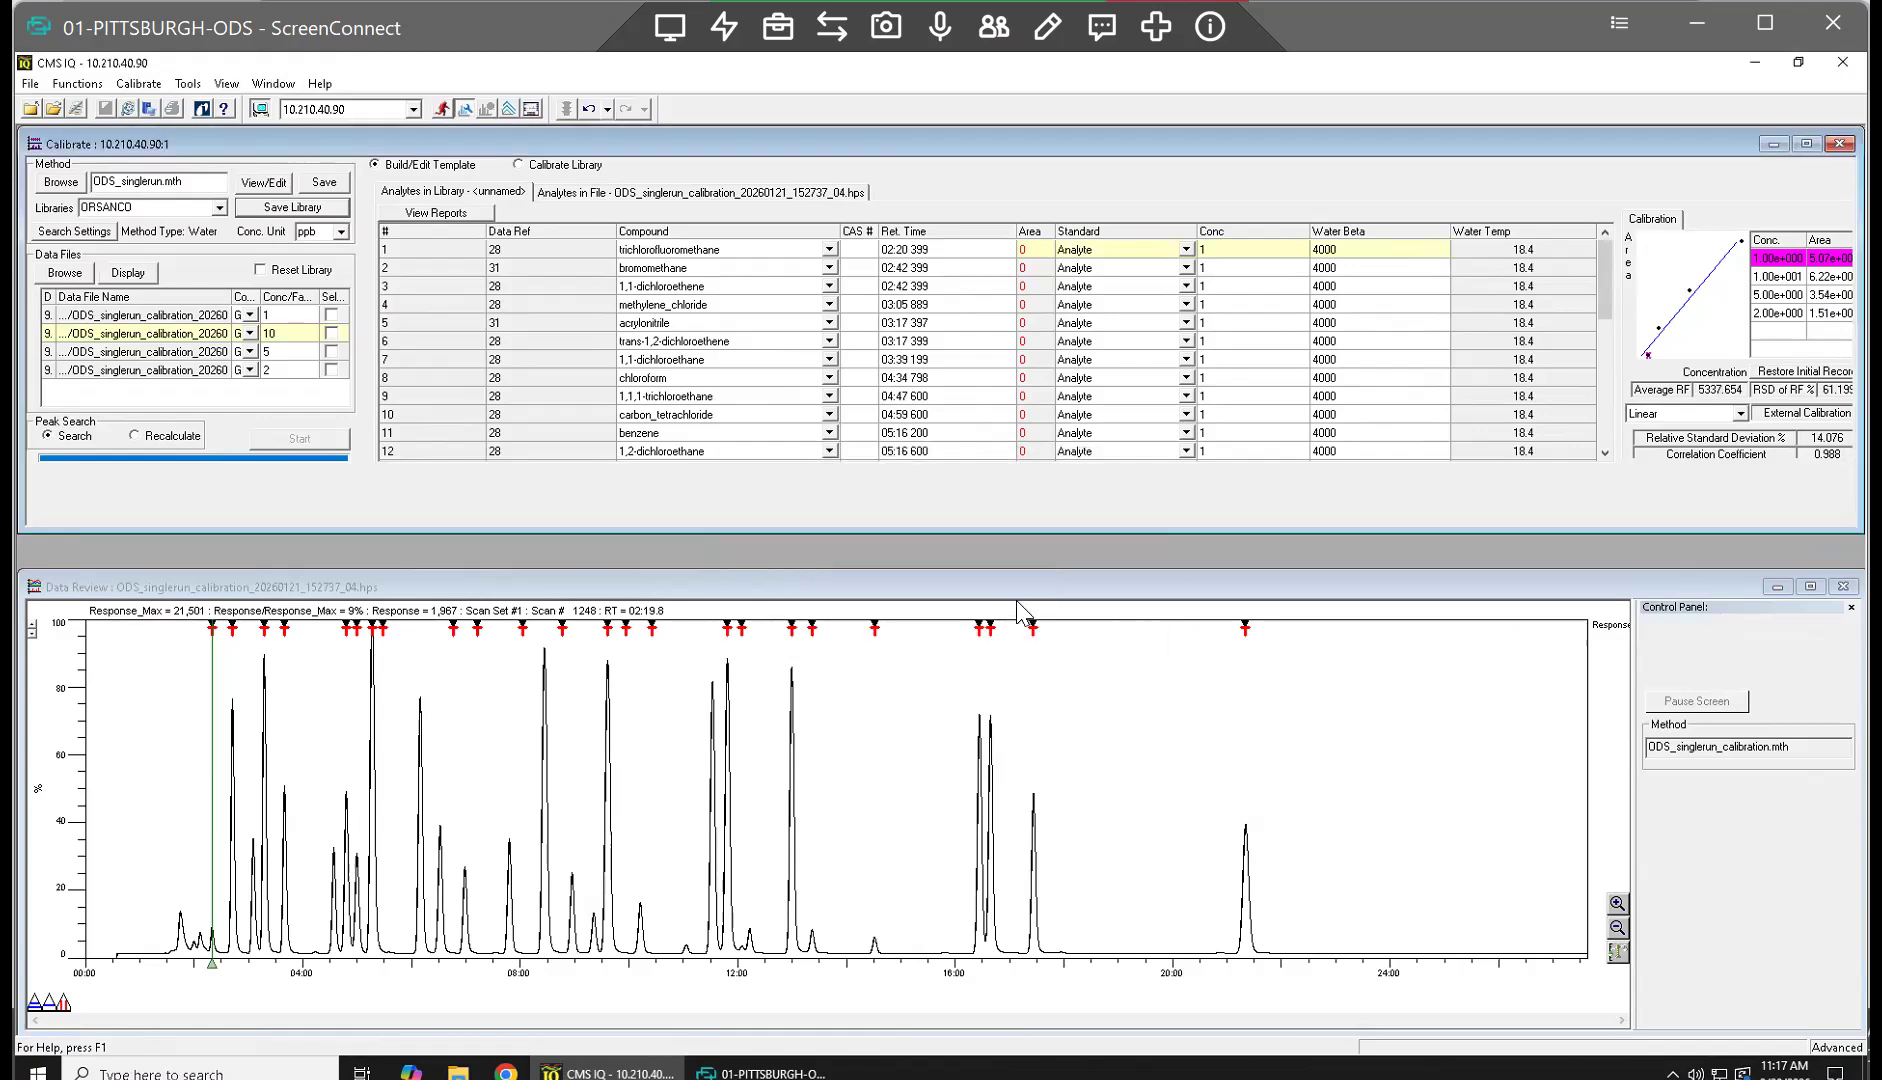
# Step: Calibrate the library with a peak search on all four data files, with Reset Library enabled
pyautogui.click(519, 166)
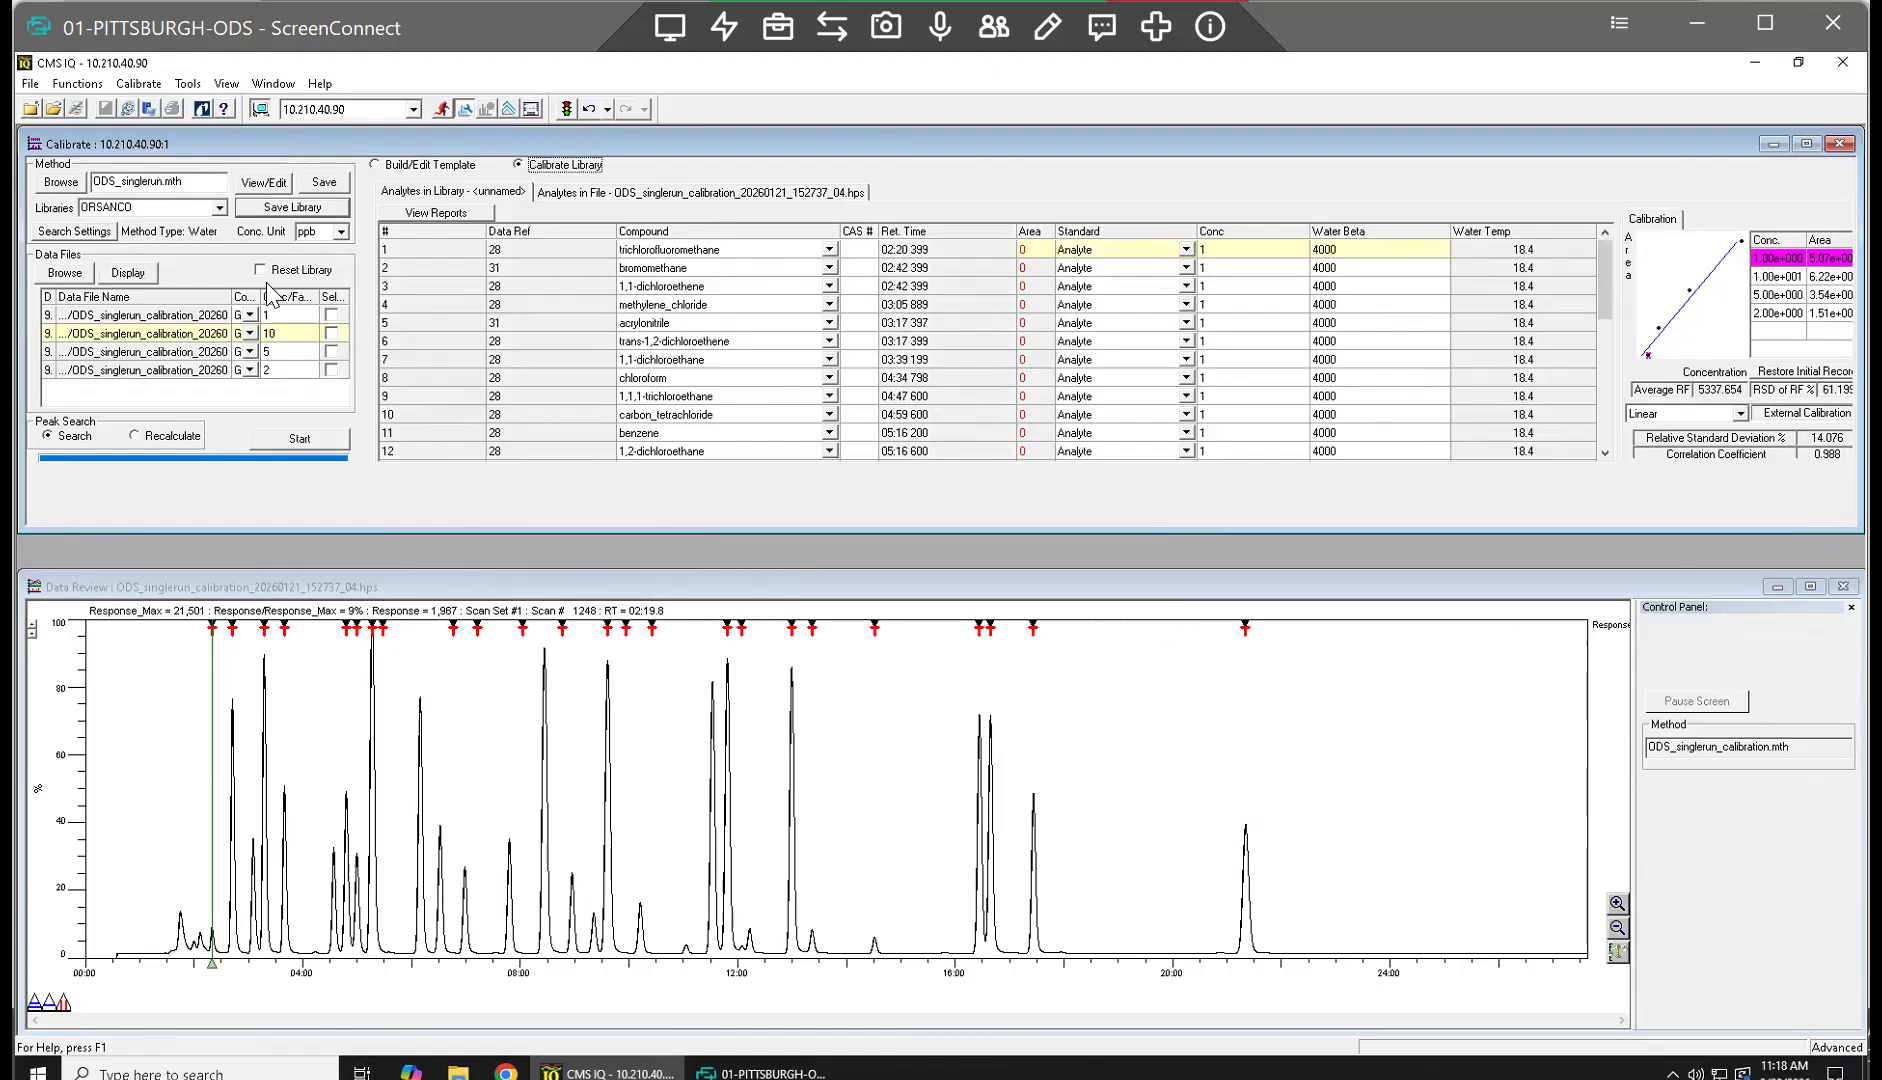
pyautogui.click(331, 315)
pyautogui.click(331, 333)
pyautogui.click(331, 351)
pyautogui.click(331, 370)
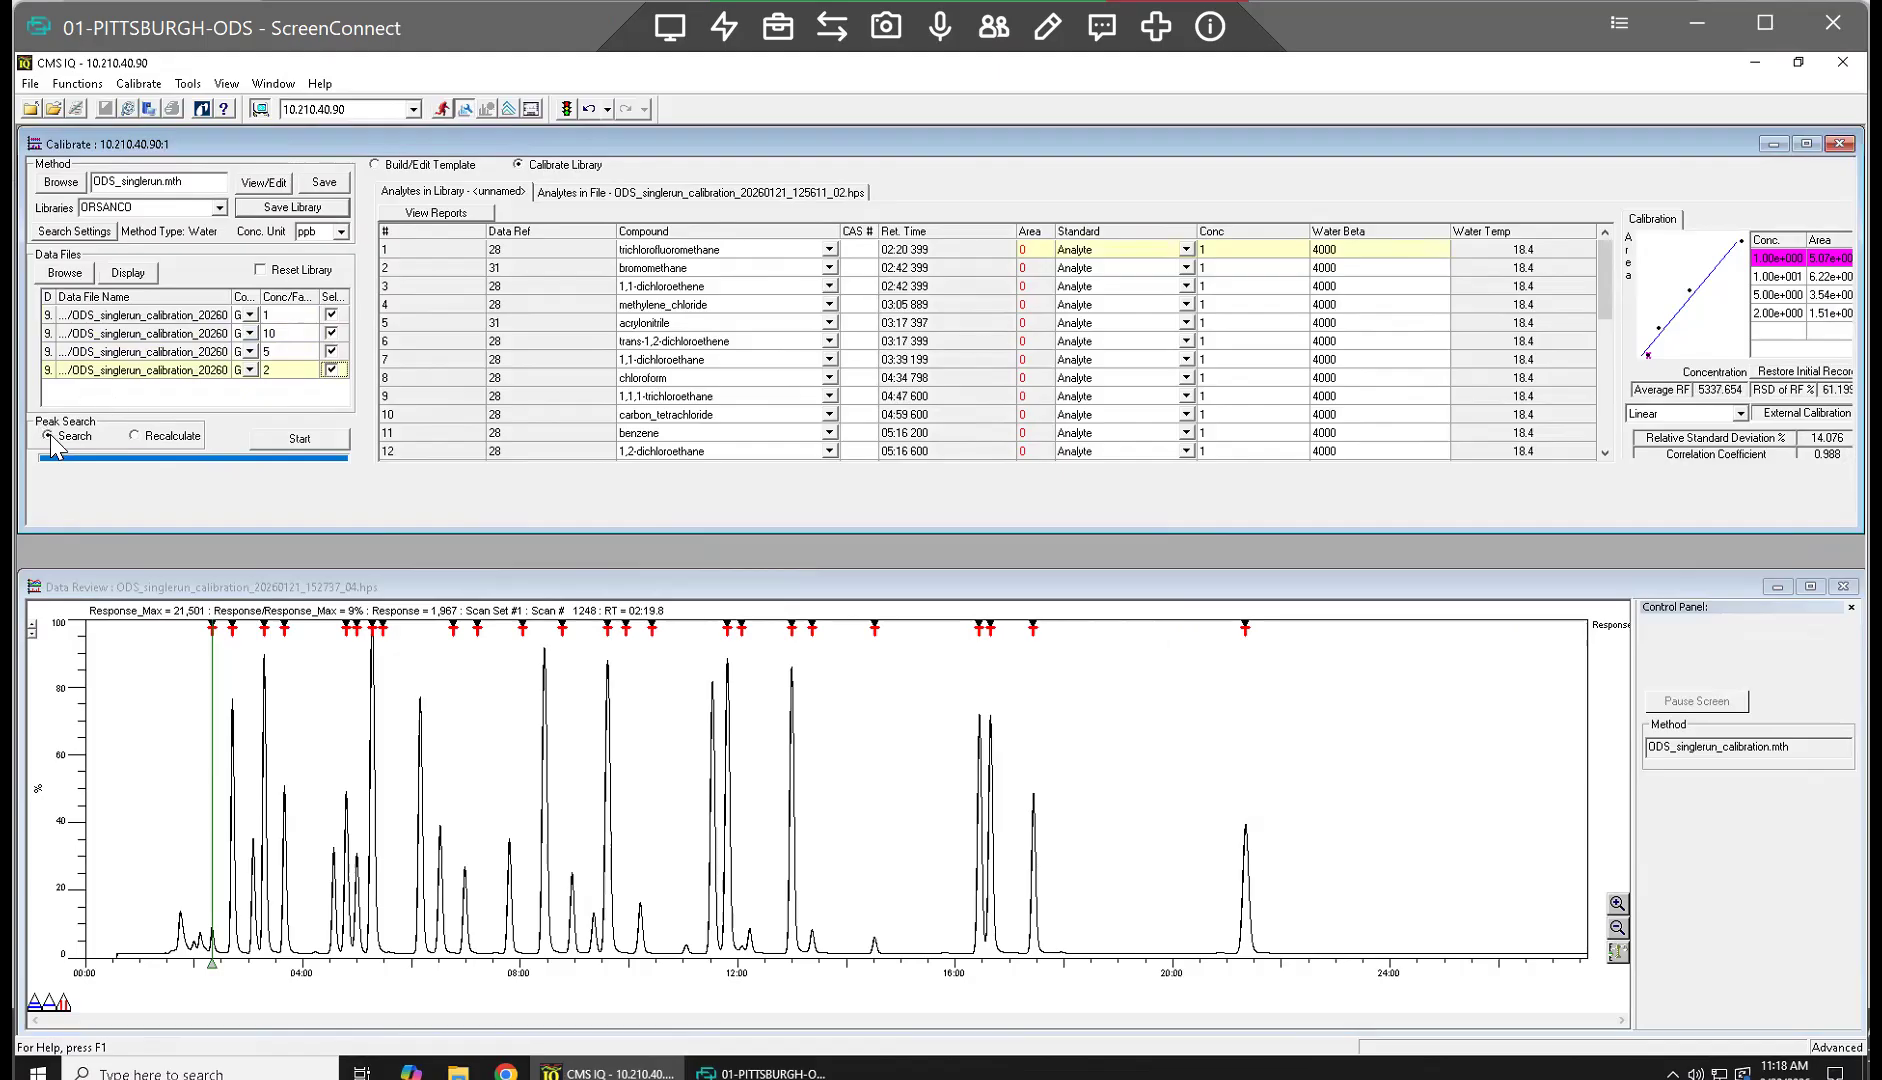
pyautogui.click(263, 272)
pyautogui.click(304, 438)
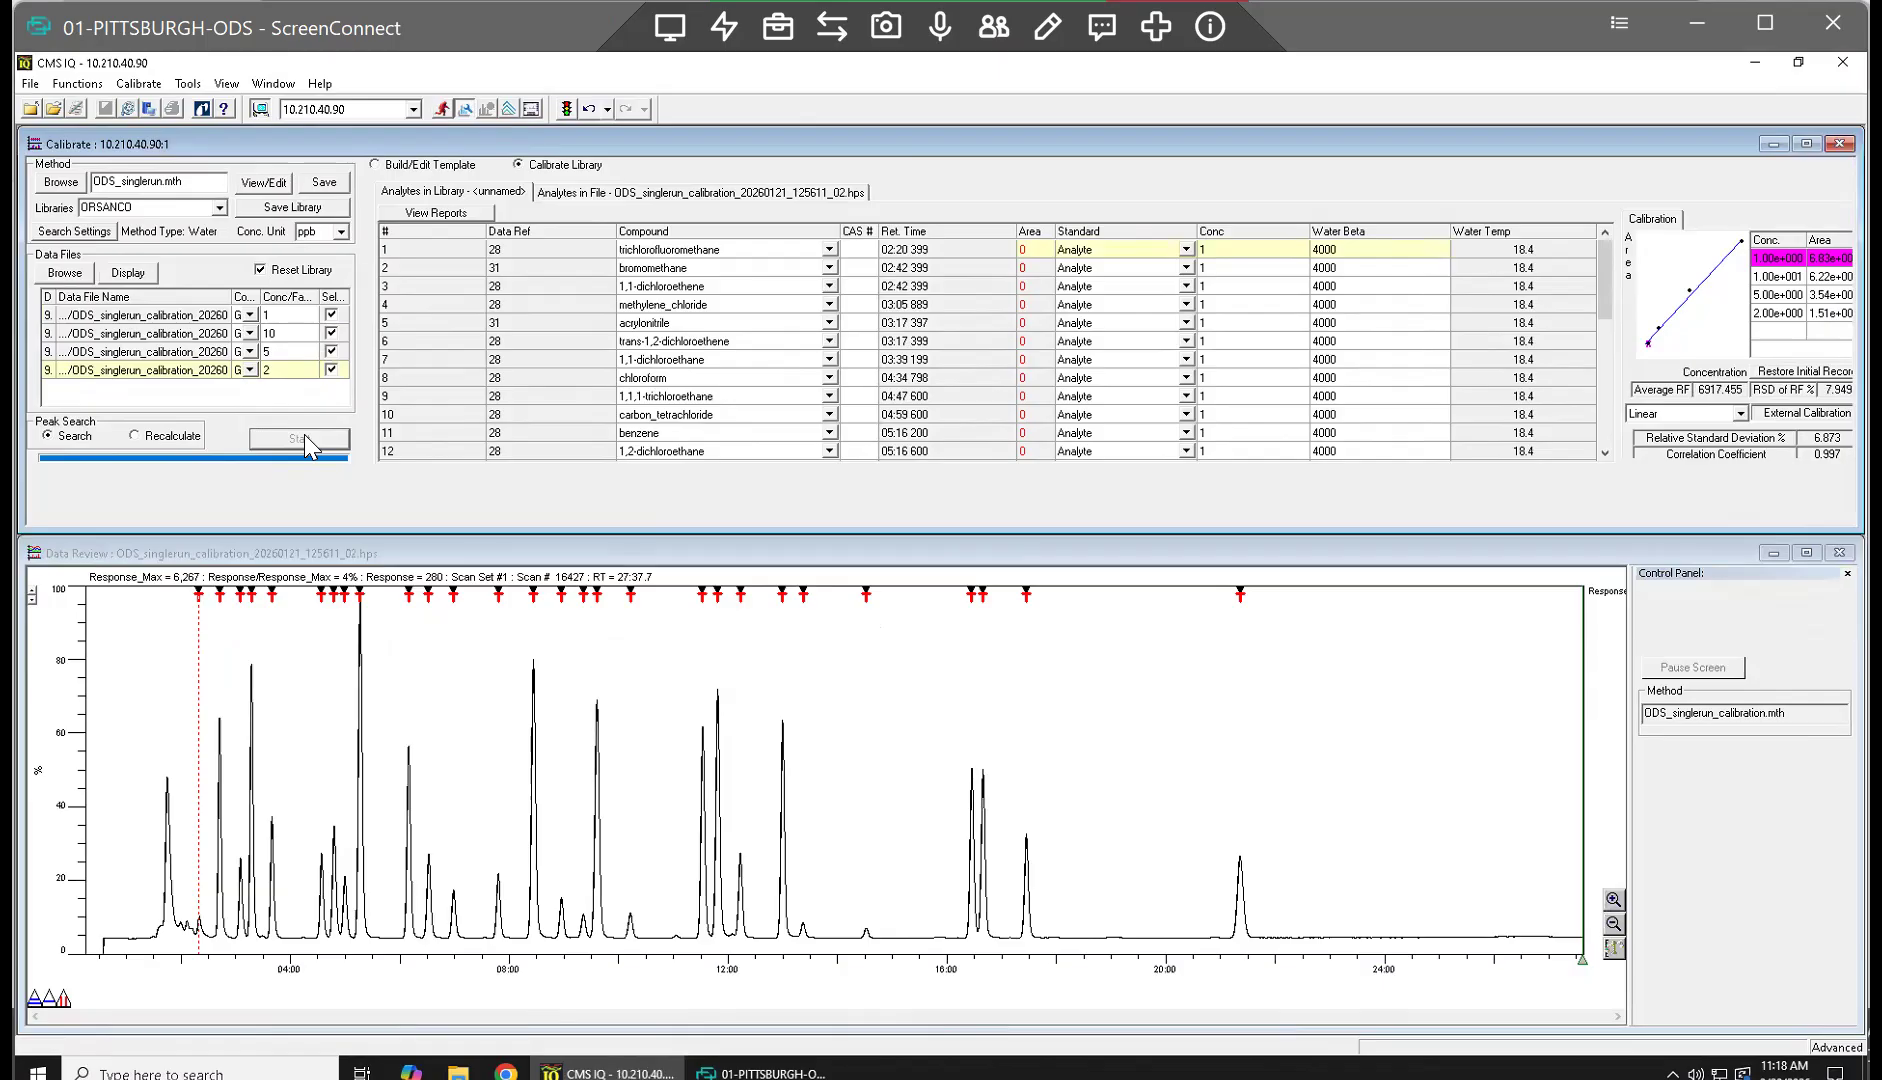
# Step: Examine the recalculated chromatogram section by section up to about 14:30 to check that the compound markers sit on their peaks
pyautogui.click(145, 670)
pyautogui.moveTo(335, 715); pyautogui.dragTo(458, 740)
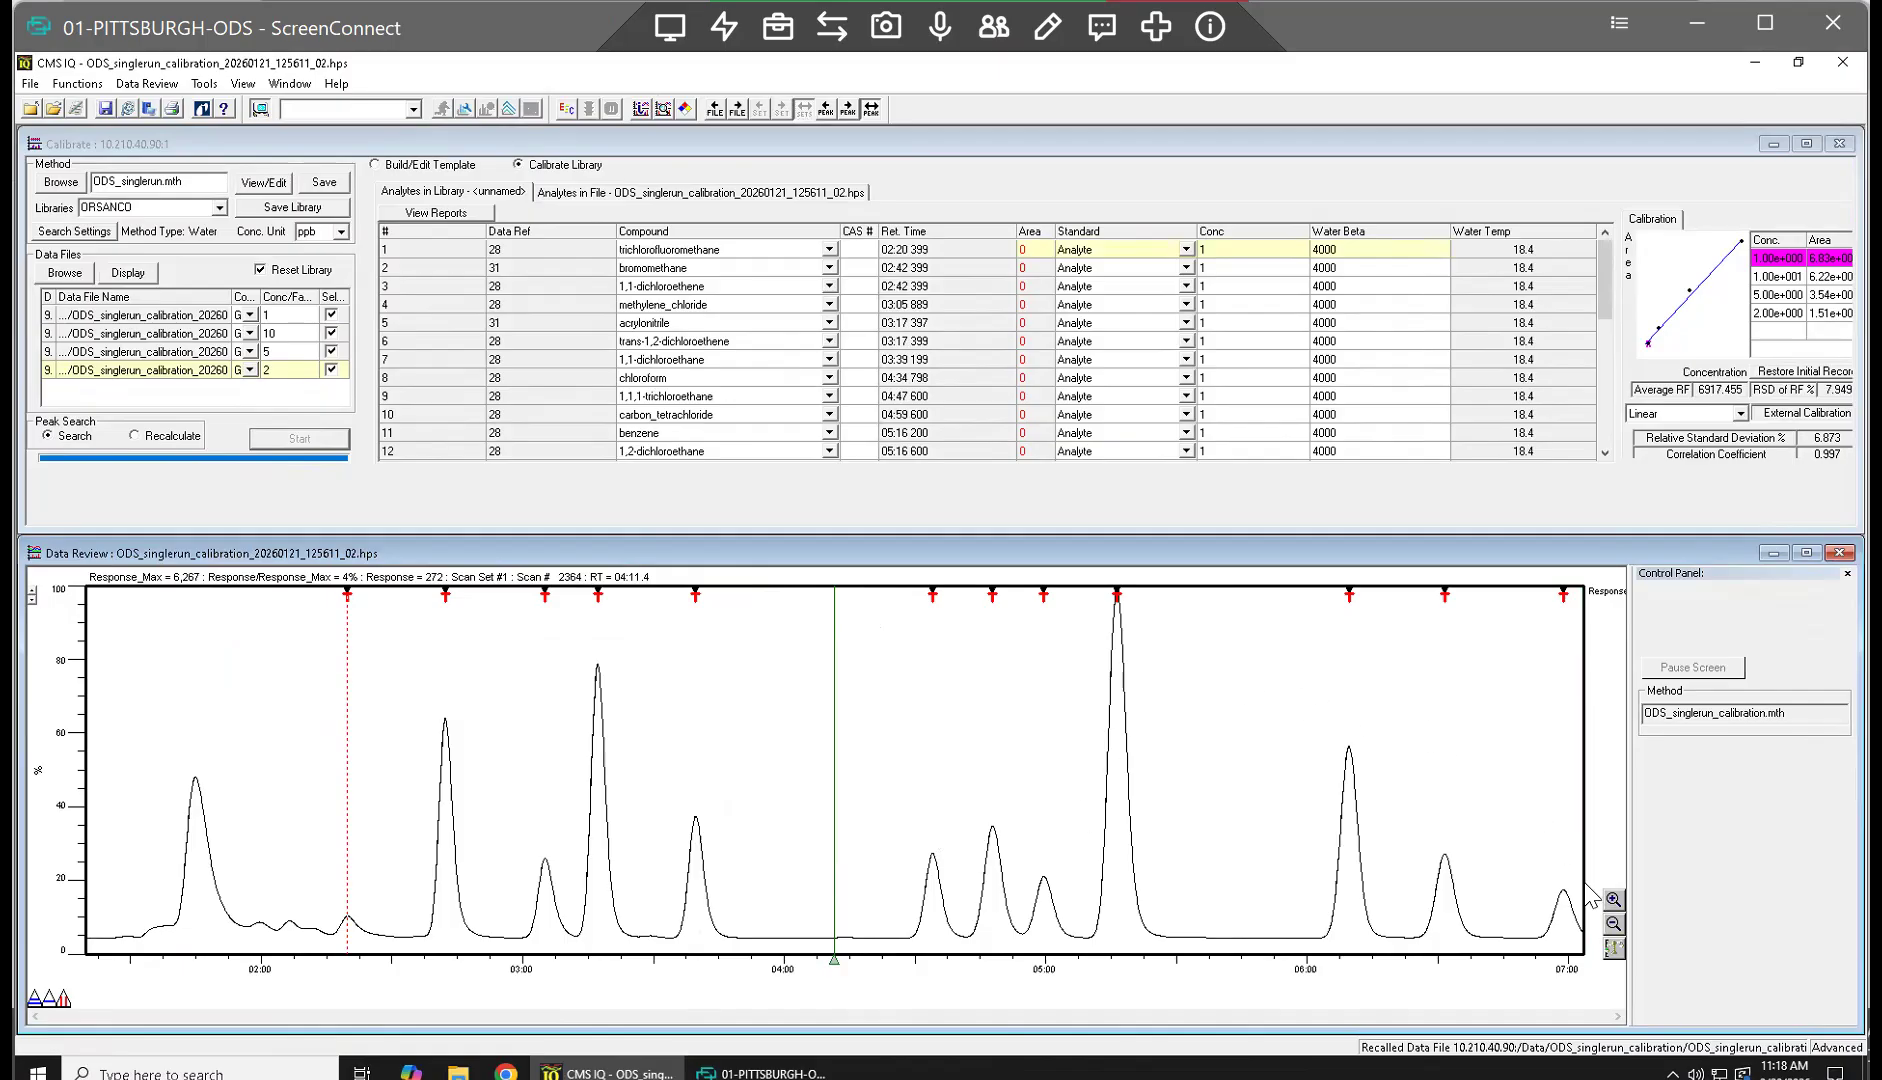
pyautogui.click(1613, 924)
pyautogui.moveTo(377, 789); pyautogui.dragTo(663, 822)
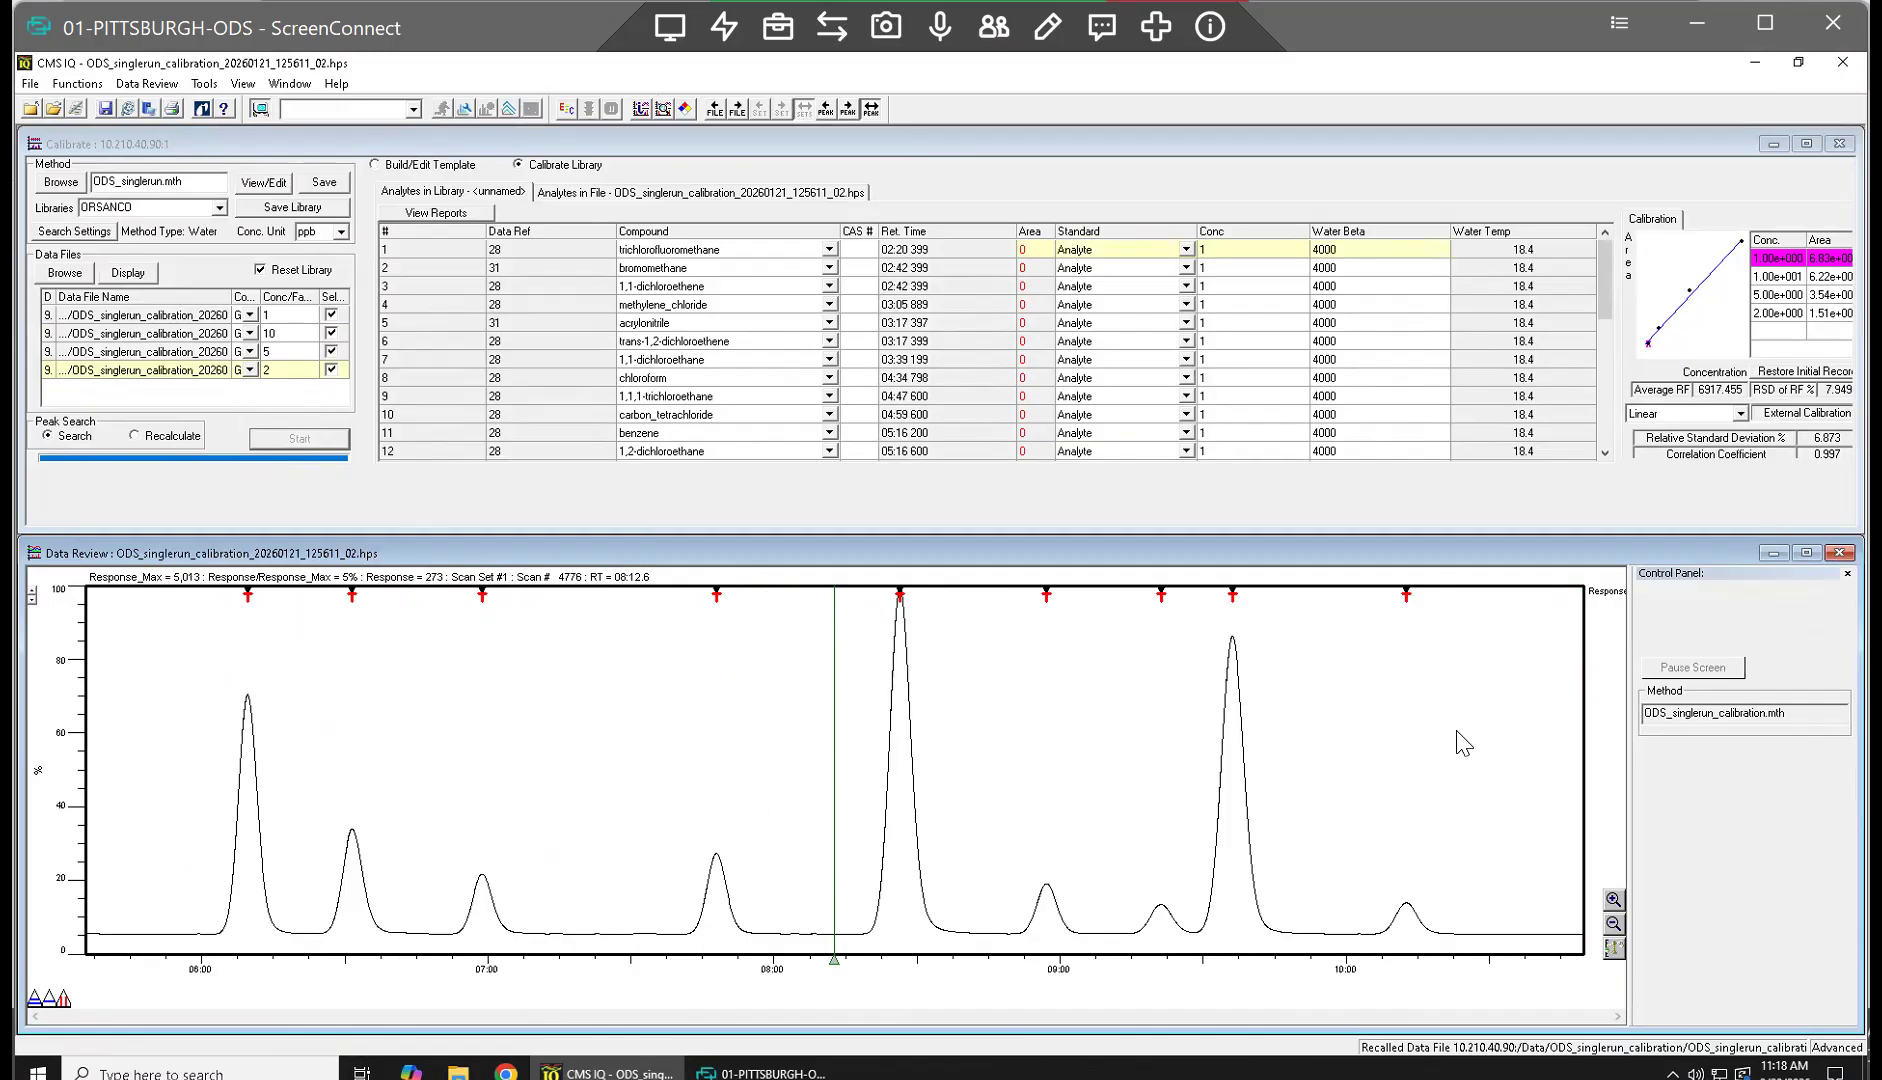
pyautogui.click(1614, 948)
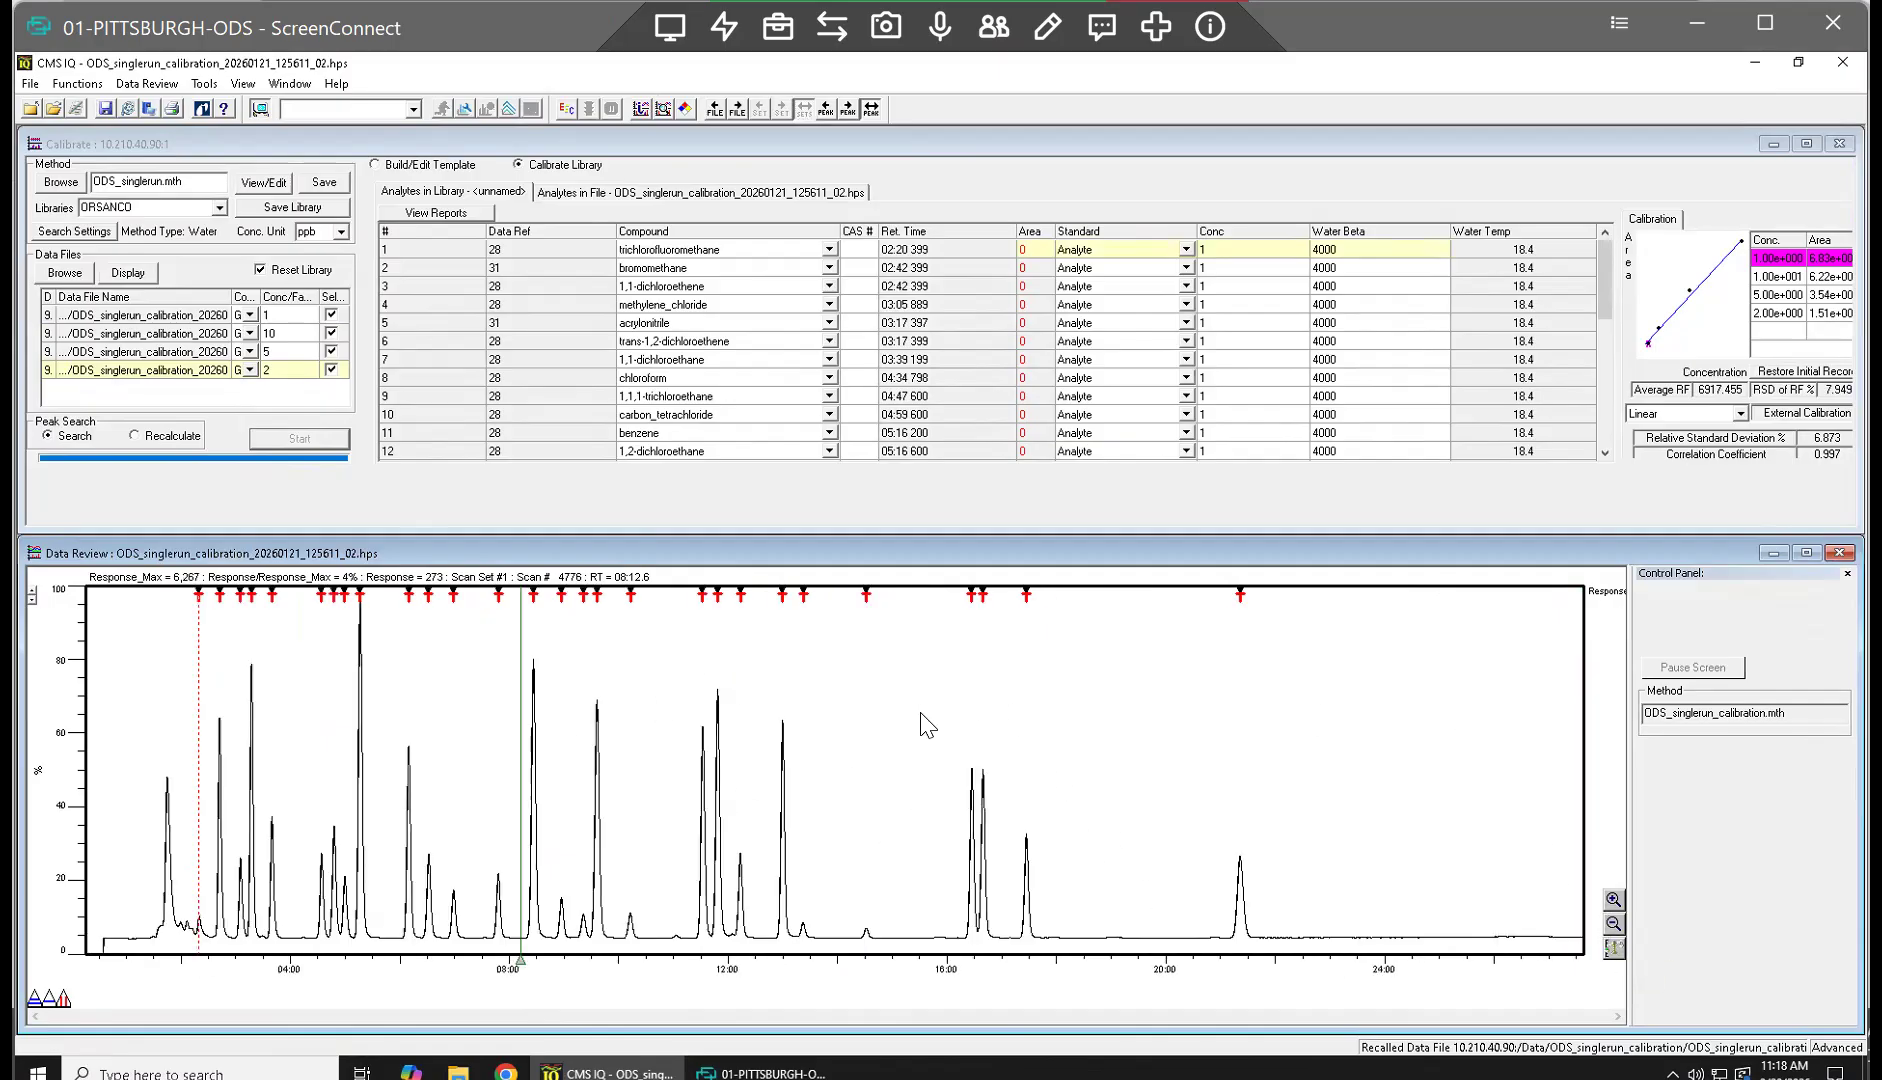
pyautogui.moveTo(560, 748); pyautogui.dragTo(880, 798)
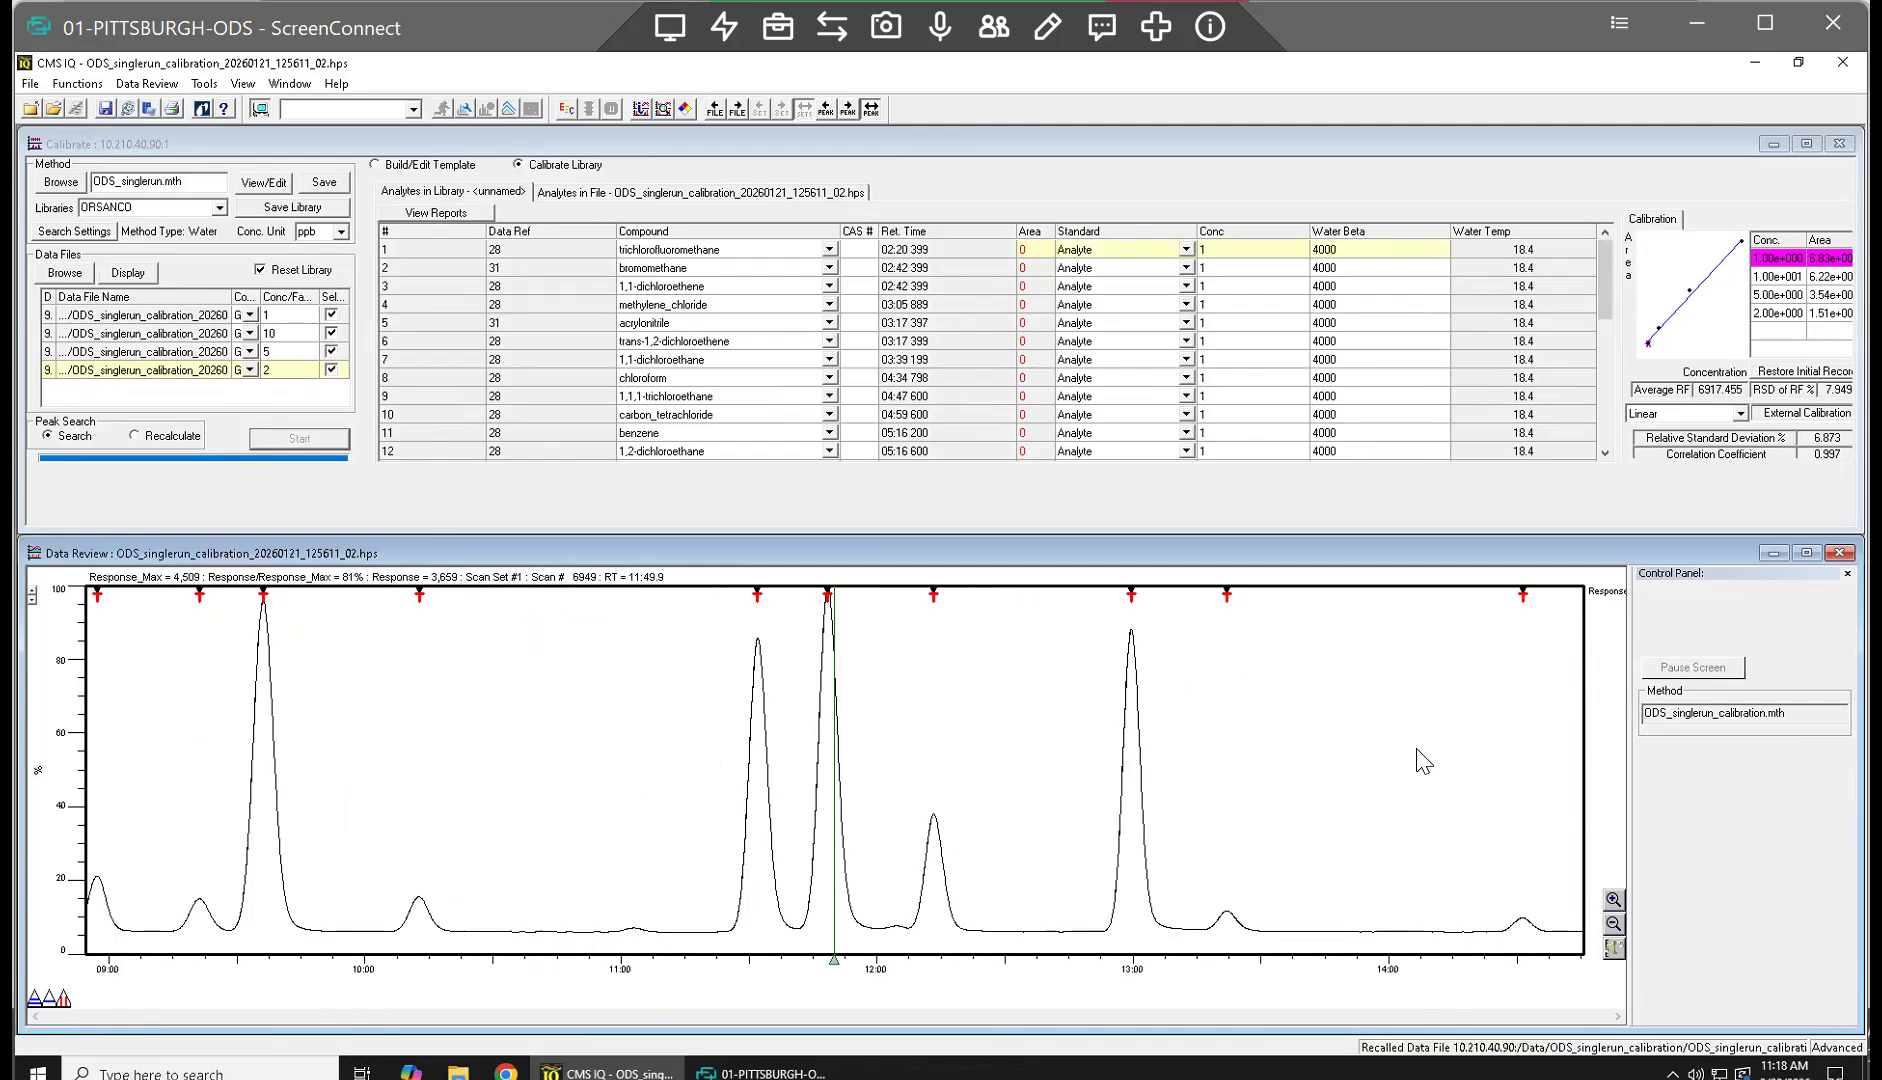
pyautogui.click(1612, 922)
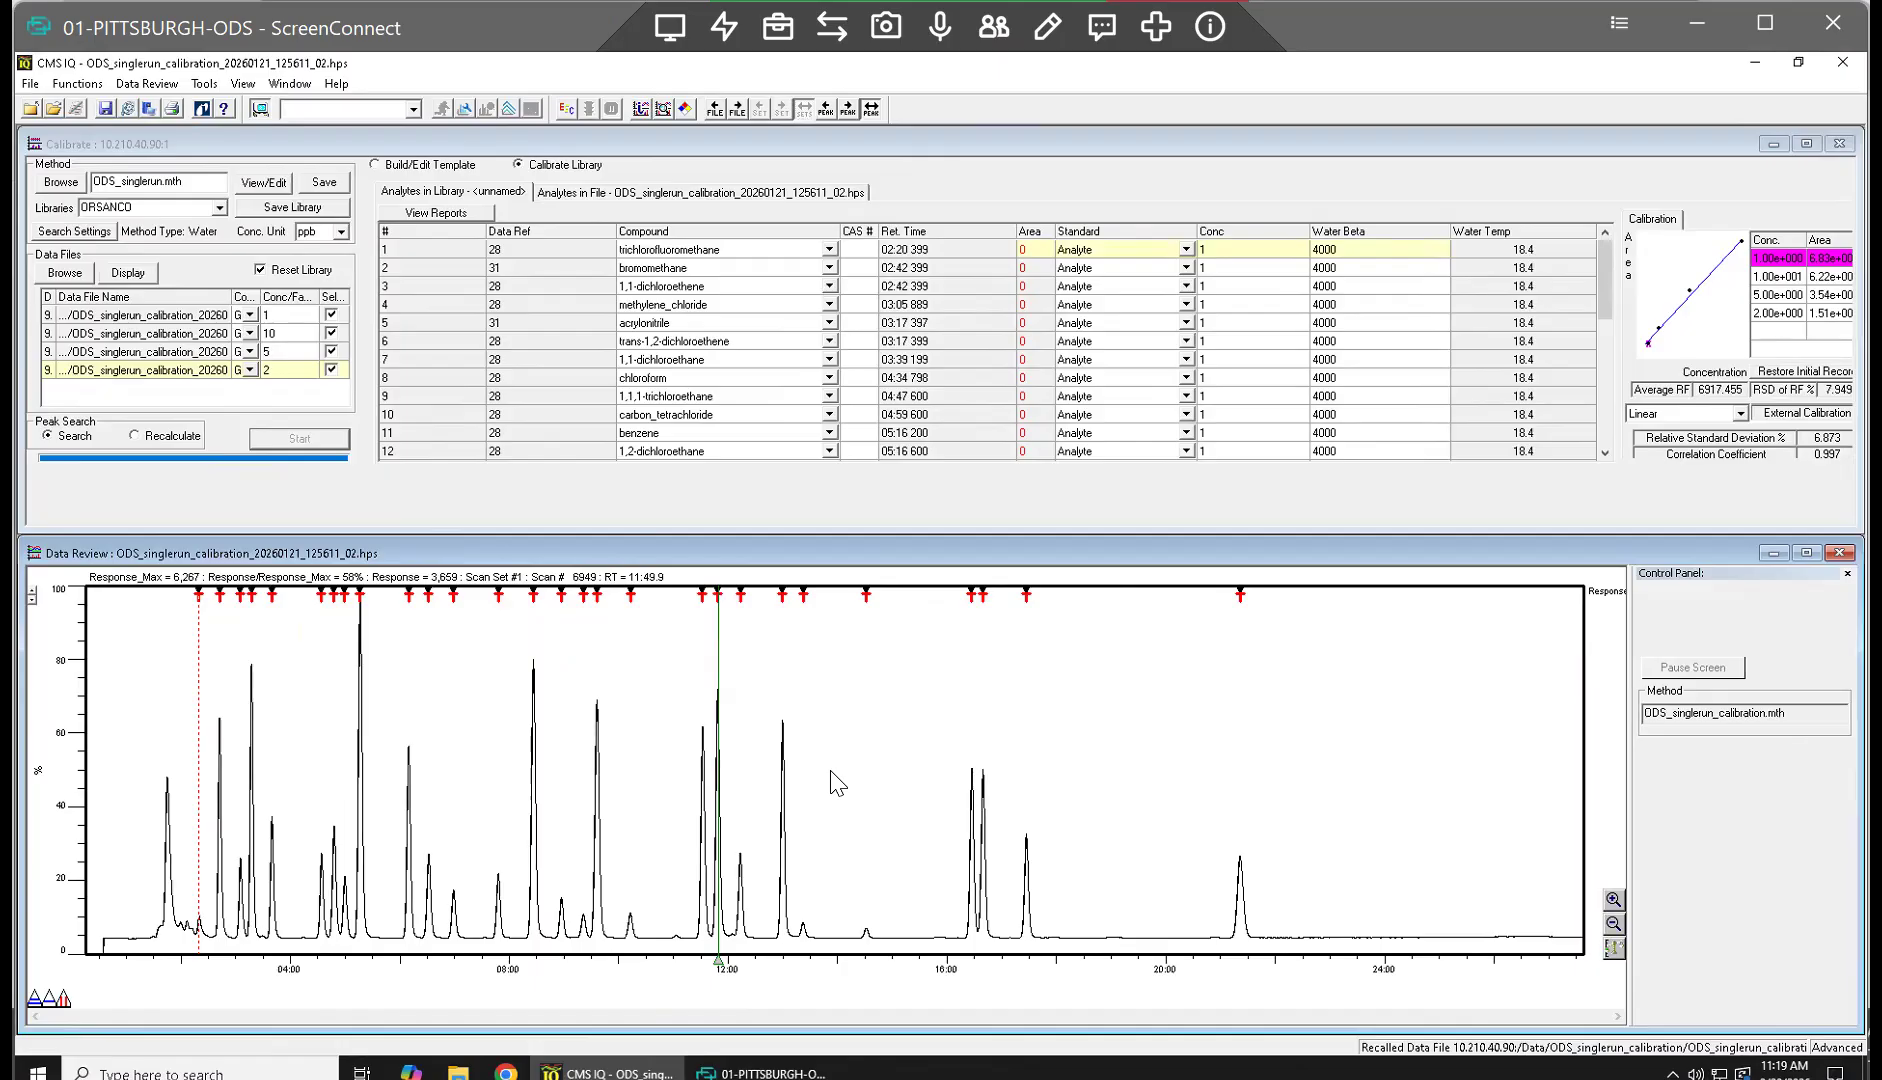
# Step: Select trichlorofluoromethane in the library and reposition and widen the Calibrate window to show its full calibration data
pyautogui.click(643, 254)
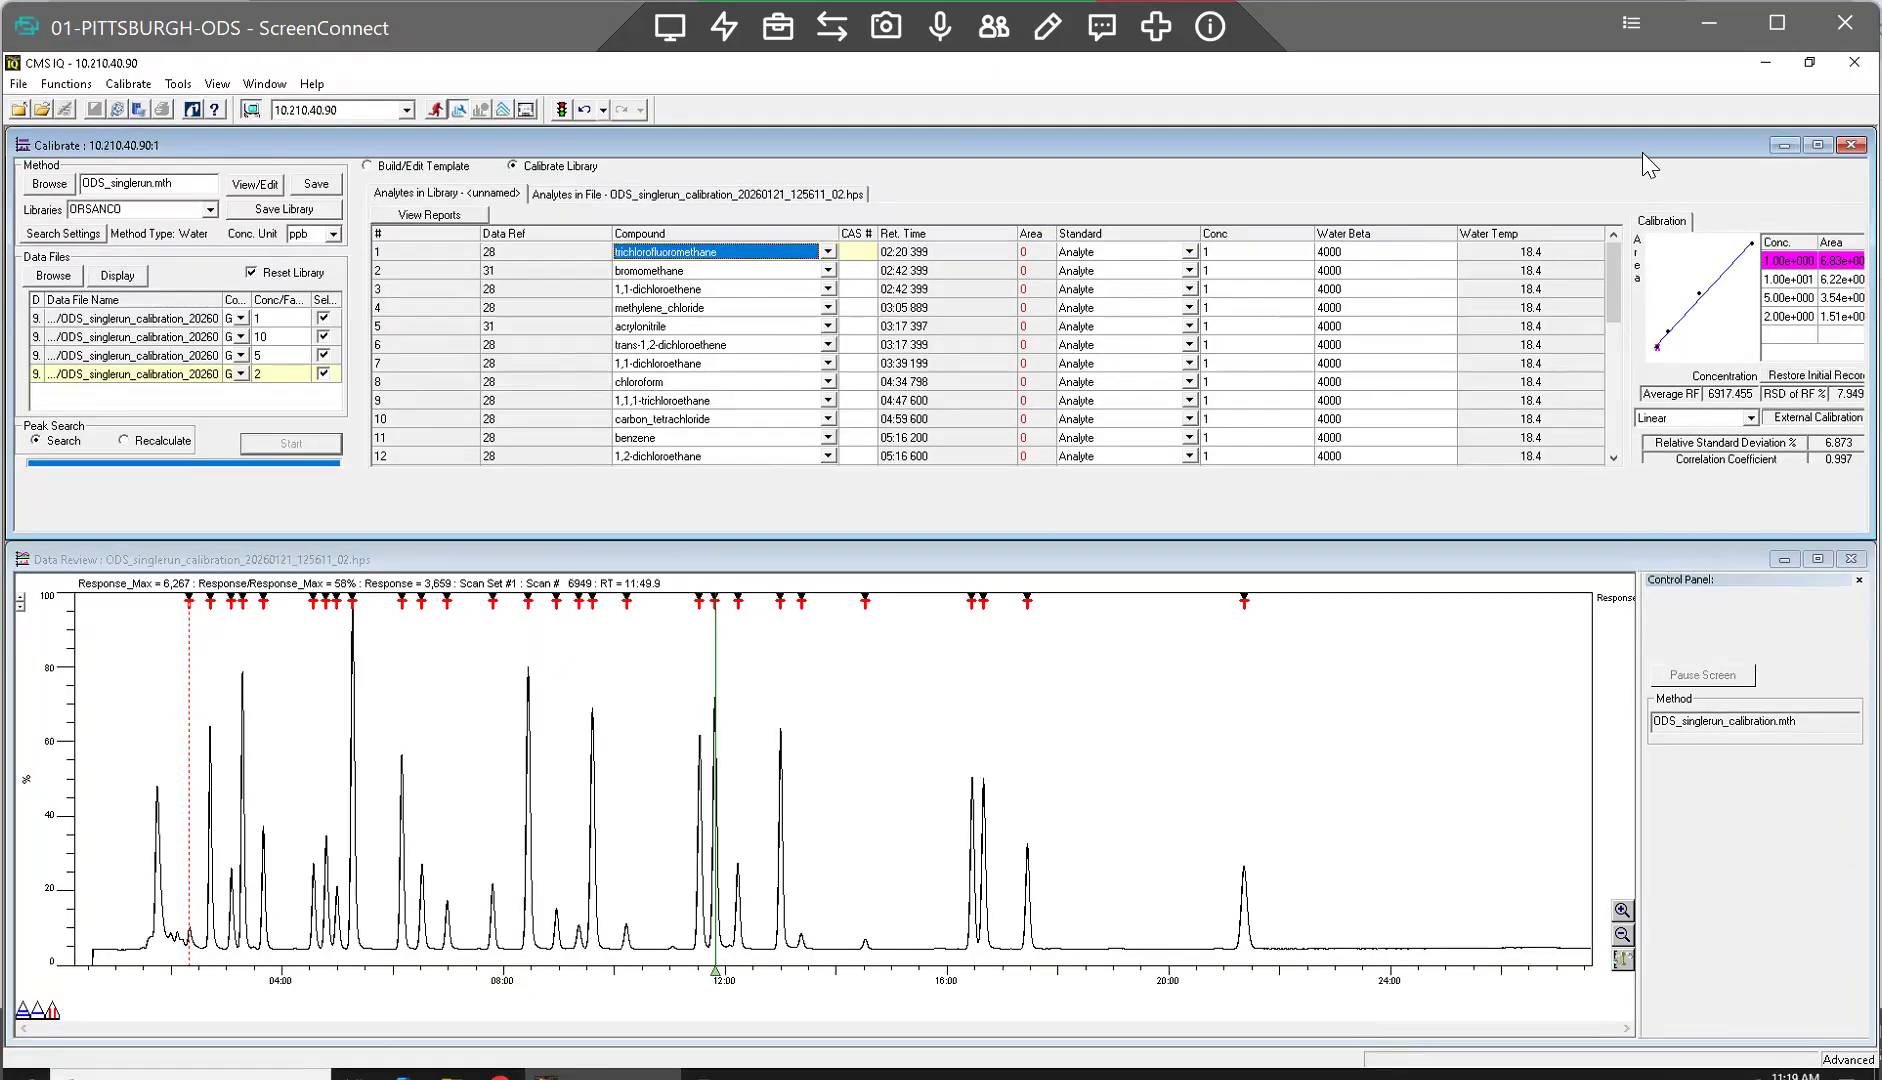
pyautogui.moveTo(1642, 151); pyautogui.dragTo(1631, 149)
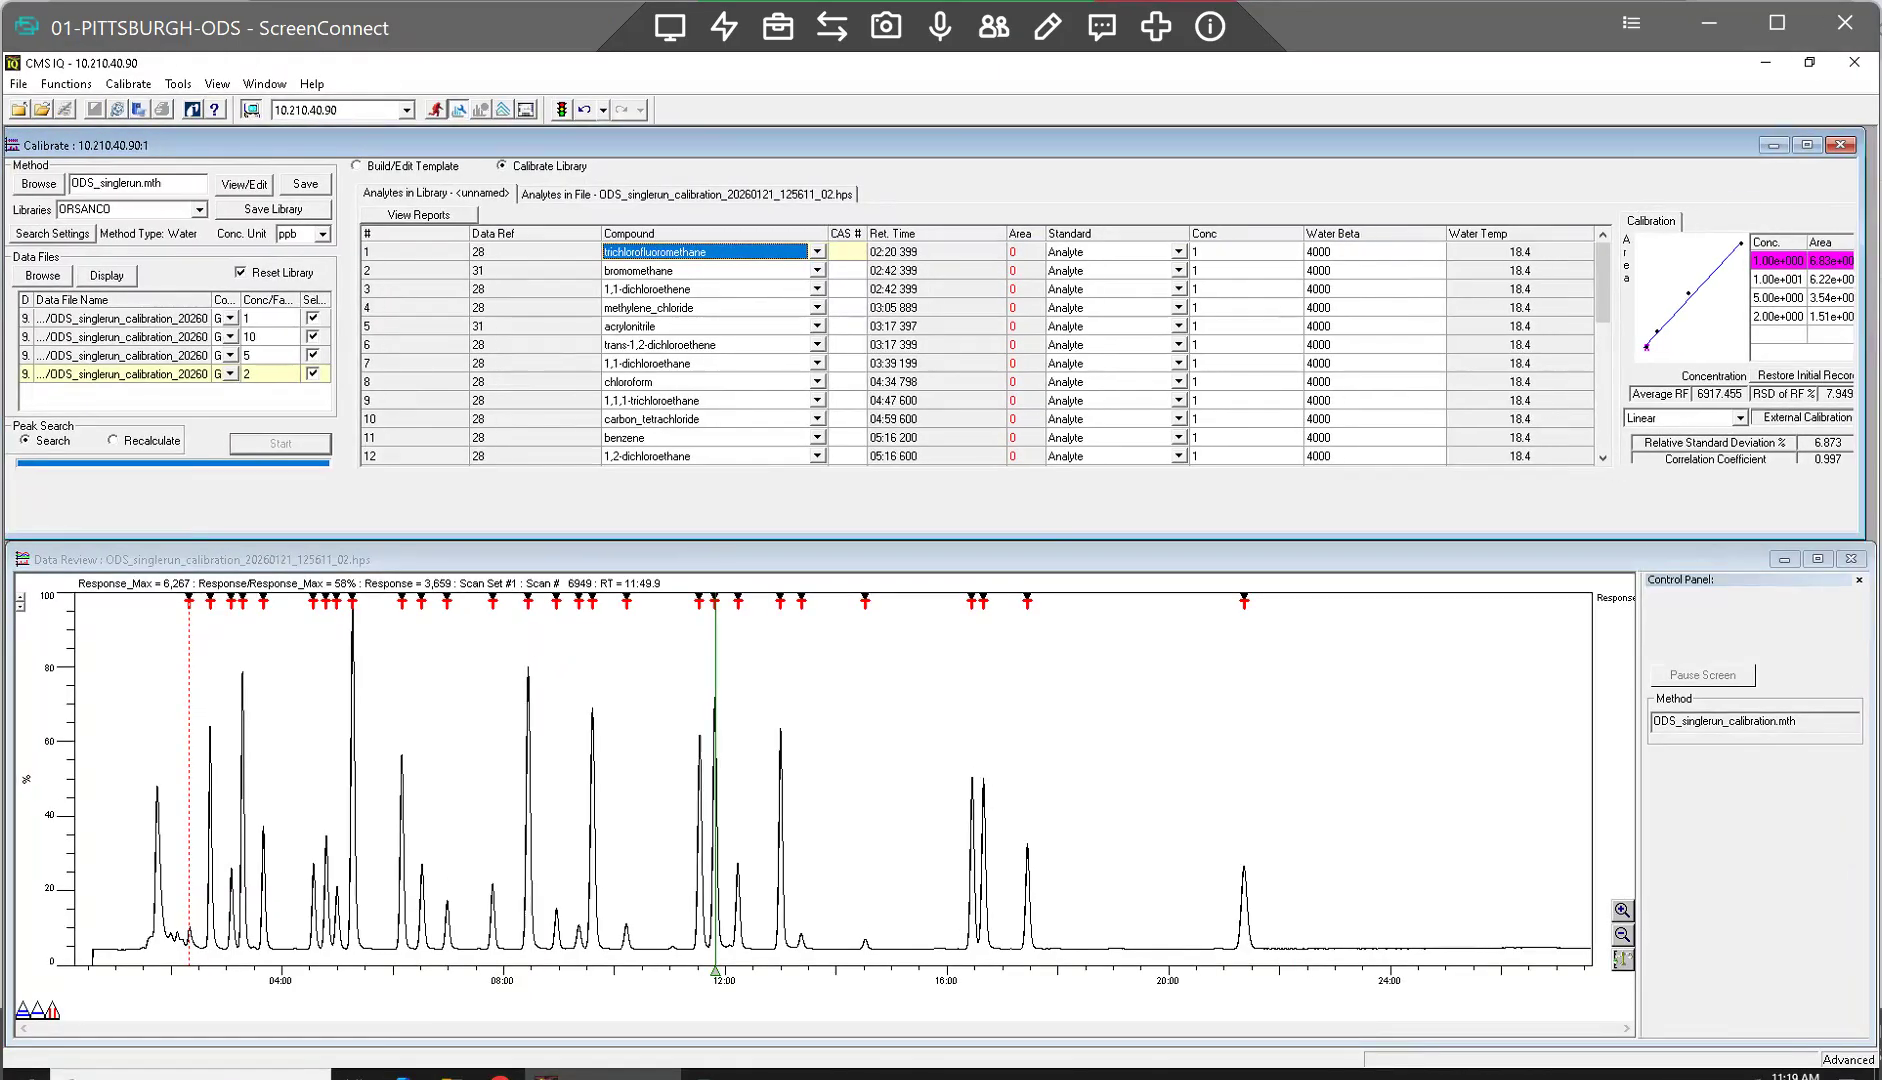
pyautogui.moveTo(1866, 330); pyautogui.dragTo(1877, 330)
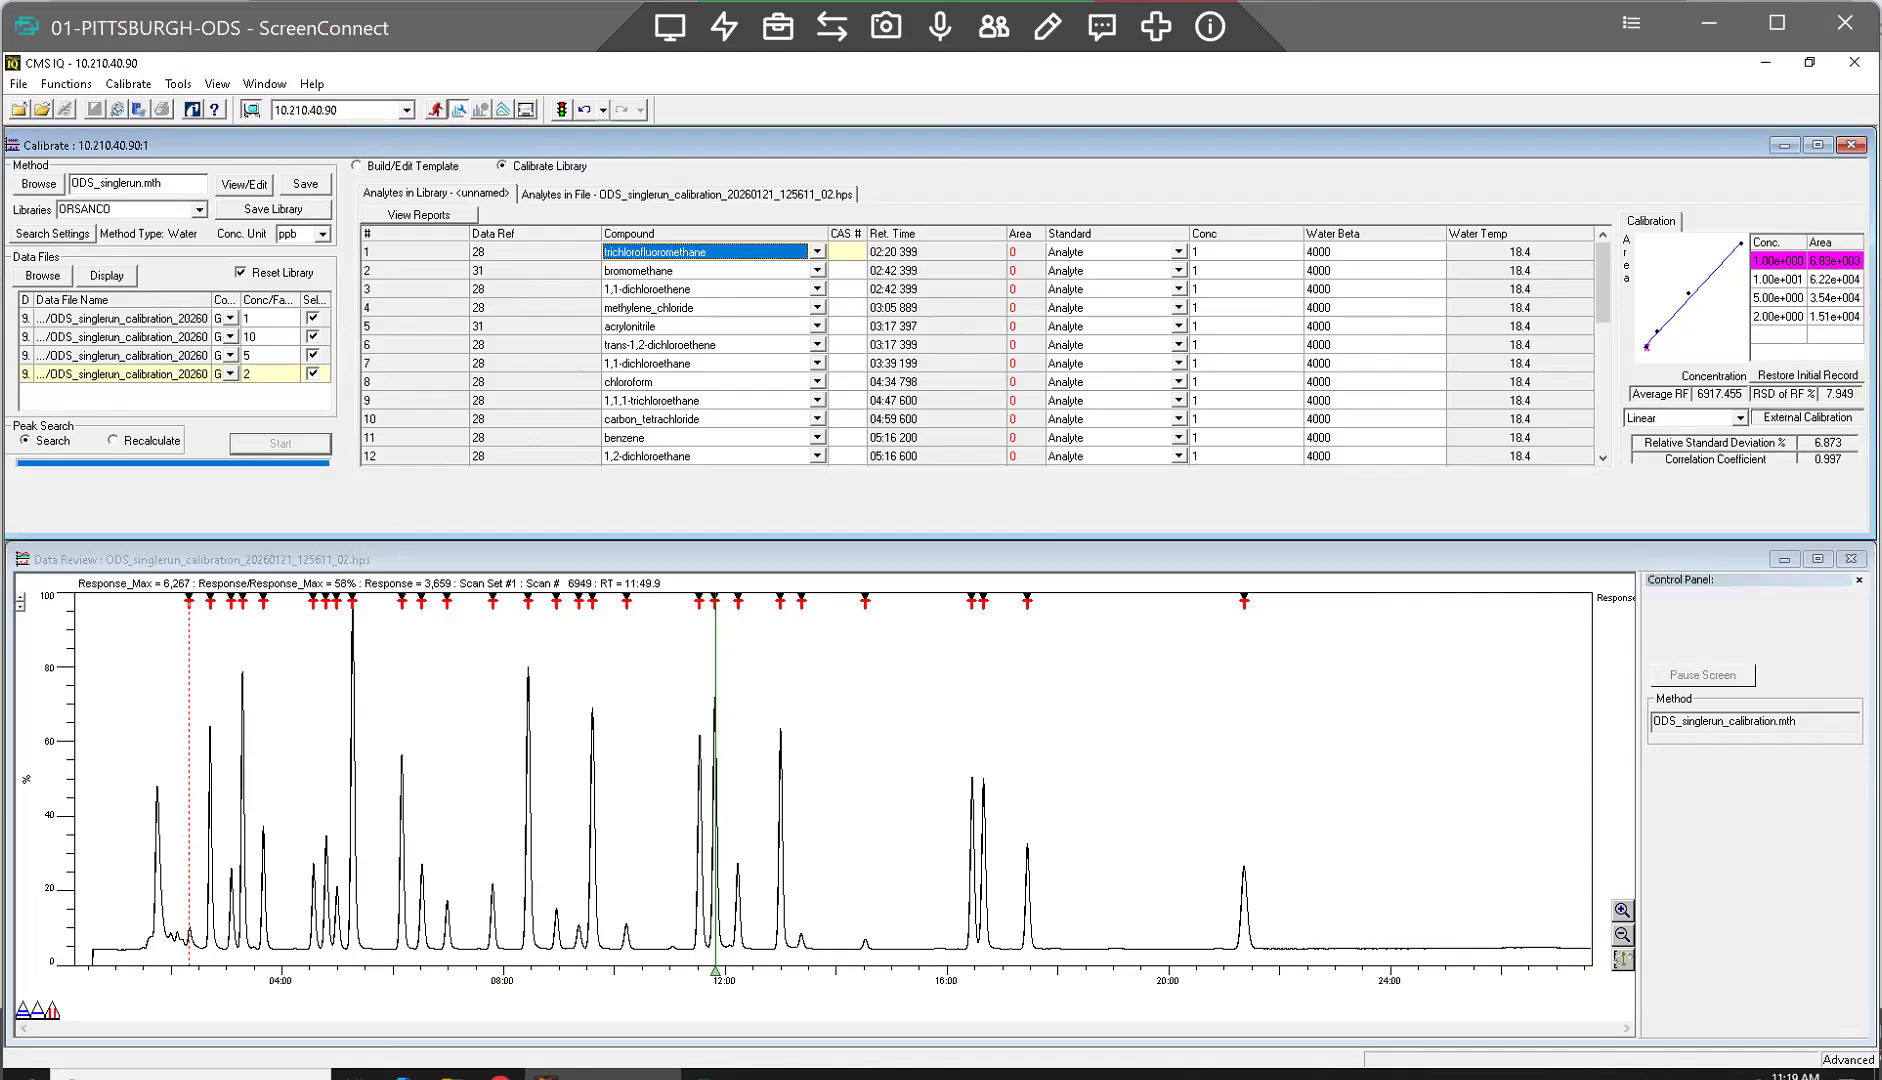
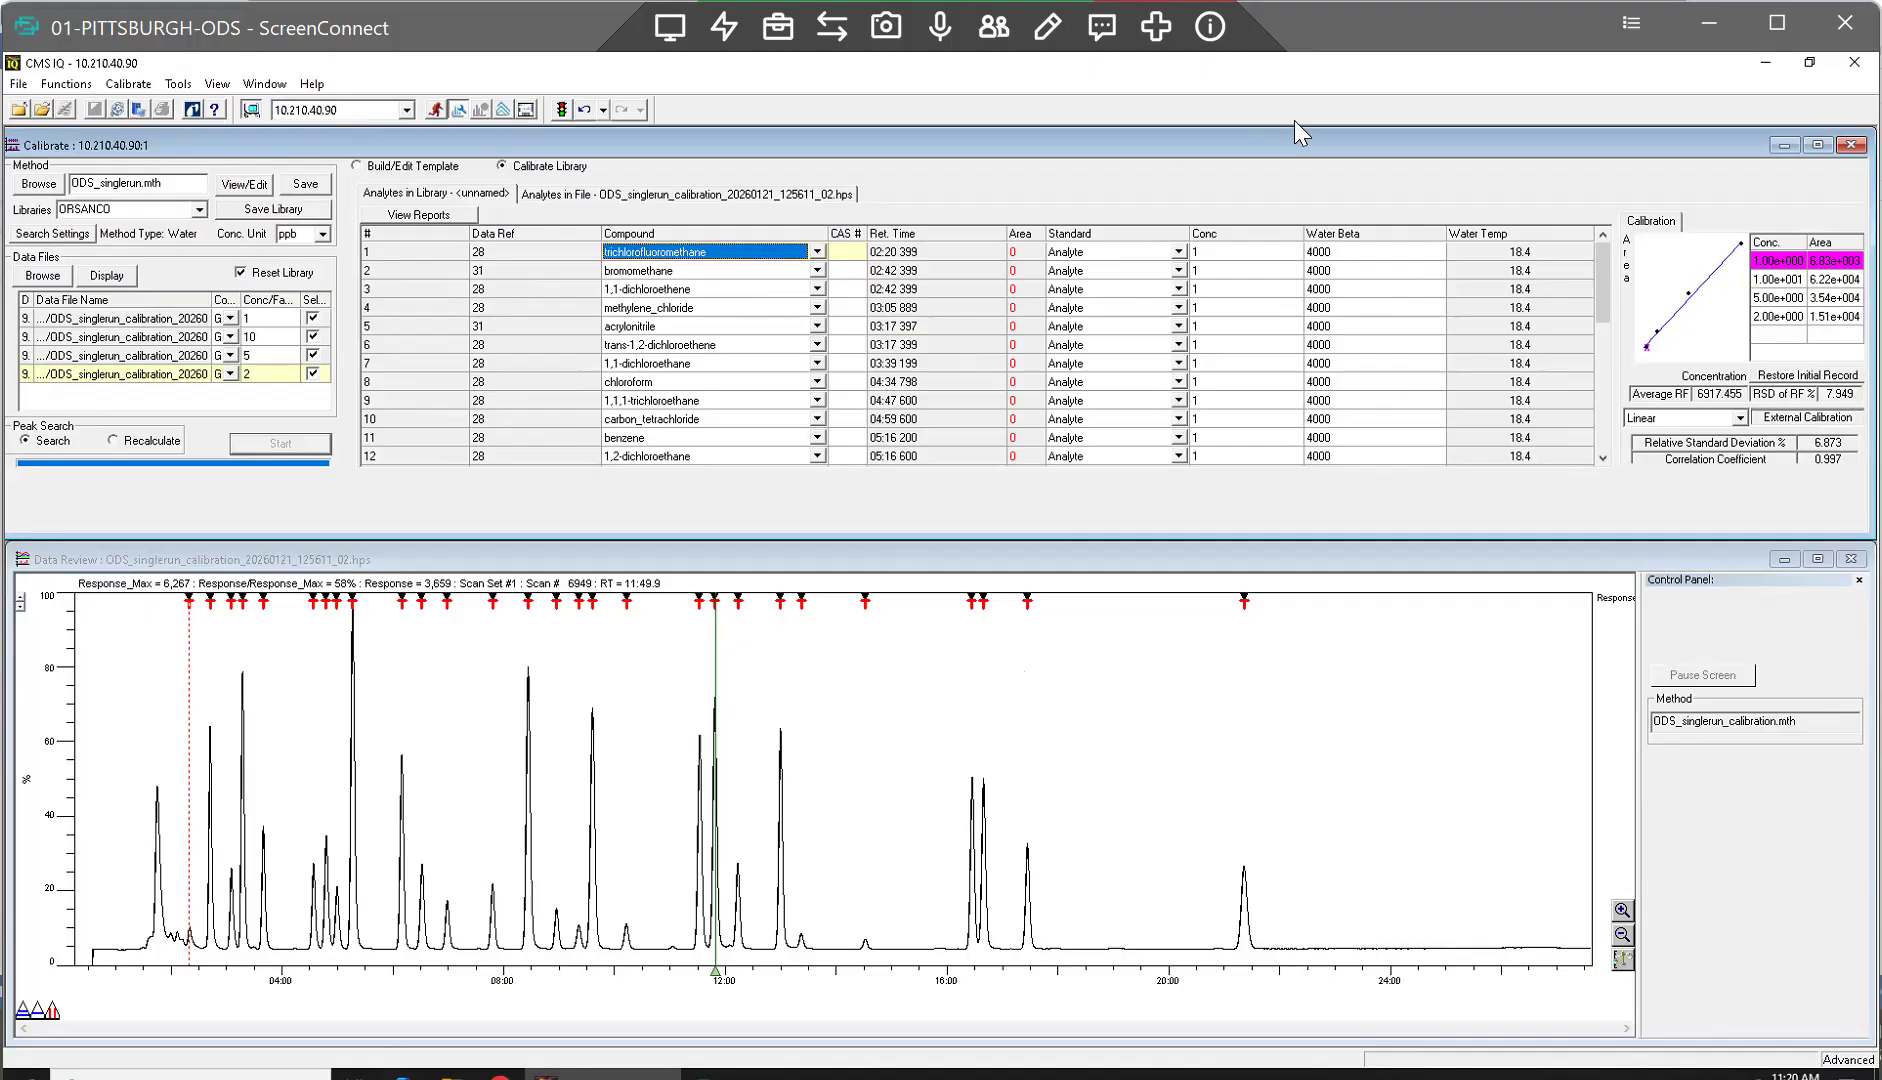
# Step: Compare the calibration curves and fit statistics of the library's first five compounds, from trichlorofluoromethane to acrylonitrile, ending on trichlorofluoromethane
pyautogui.click(645, 273)
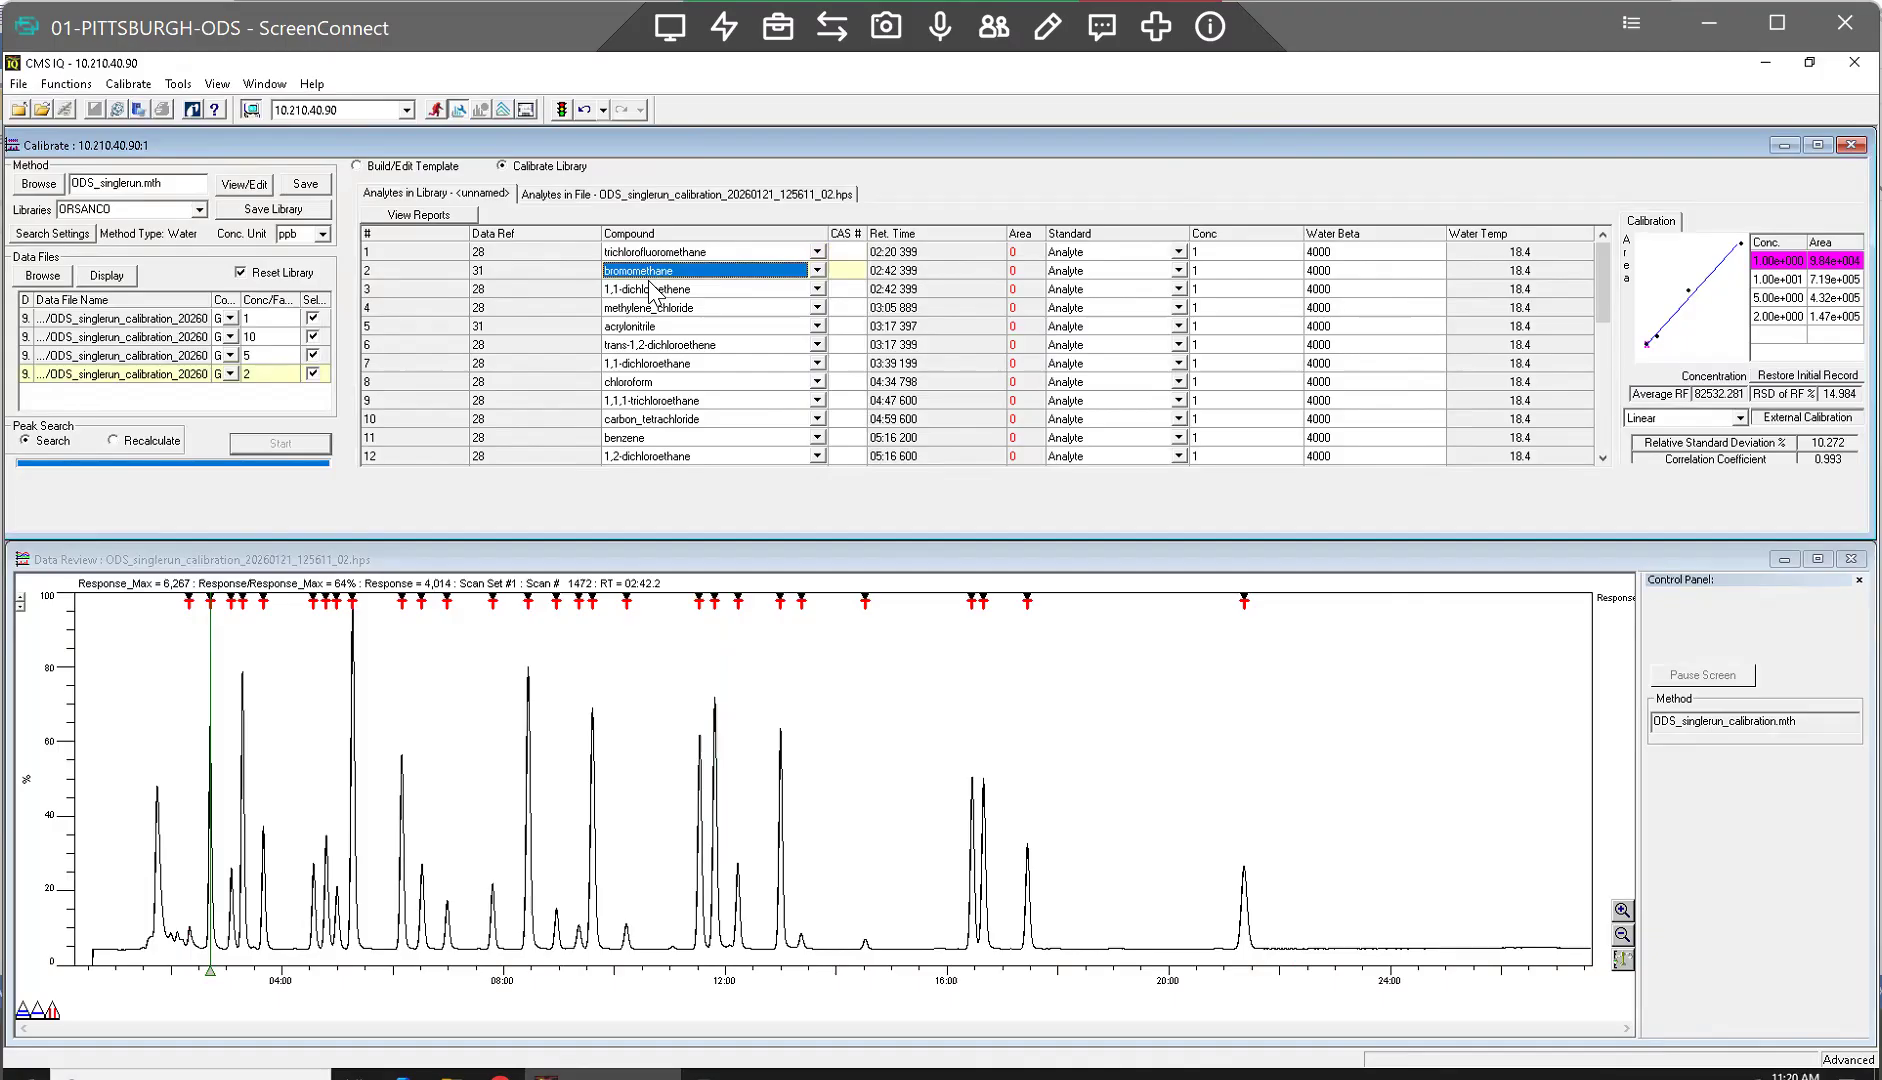
pyautogui.click(652, 290)
pyautogui.click(660, 310)
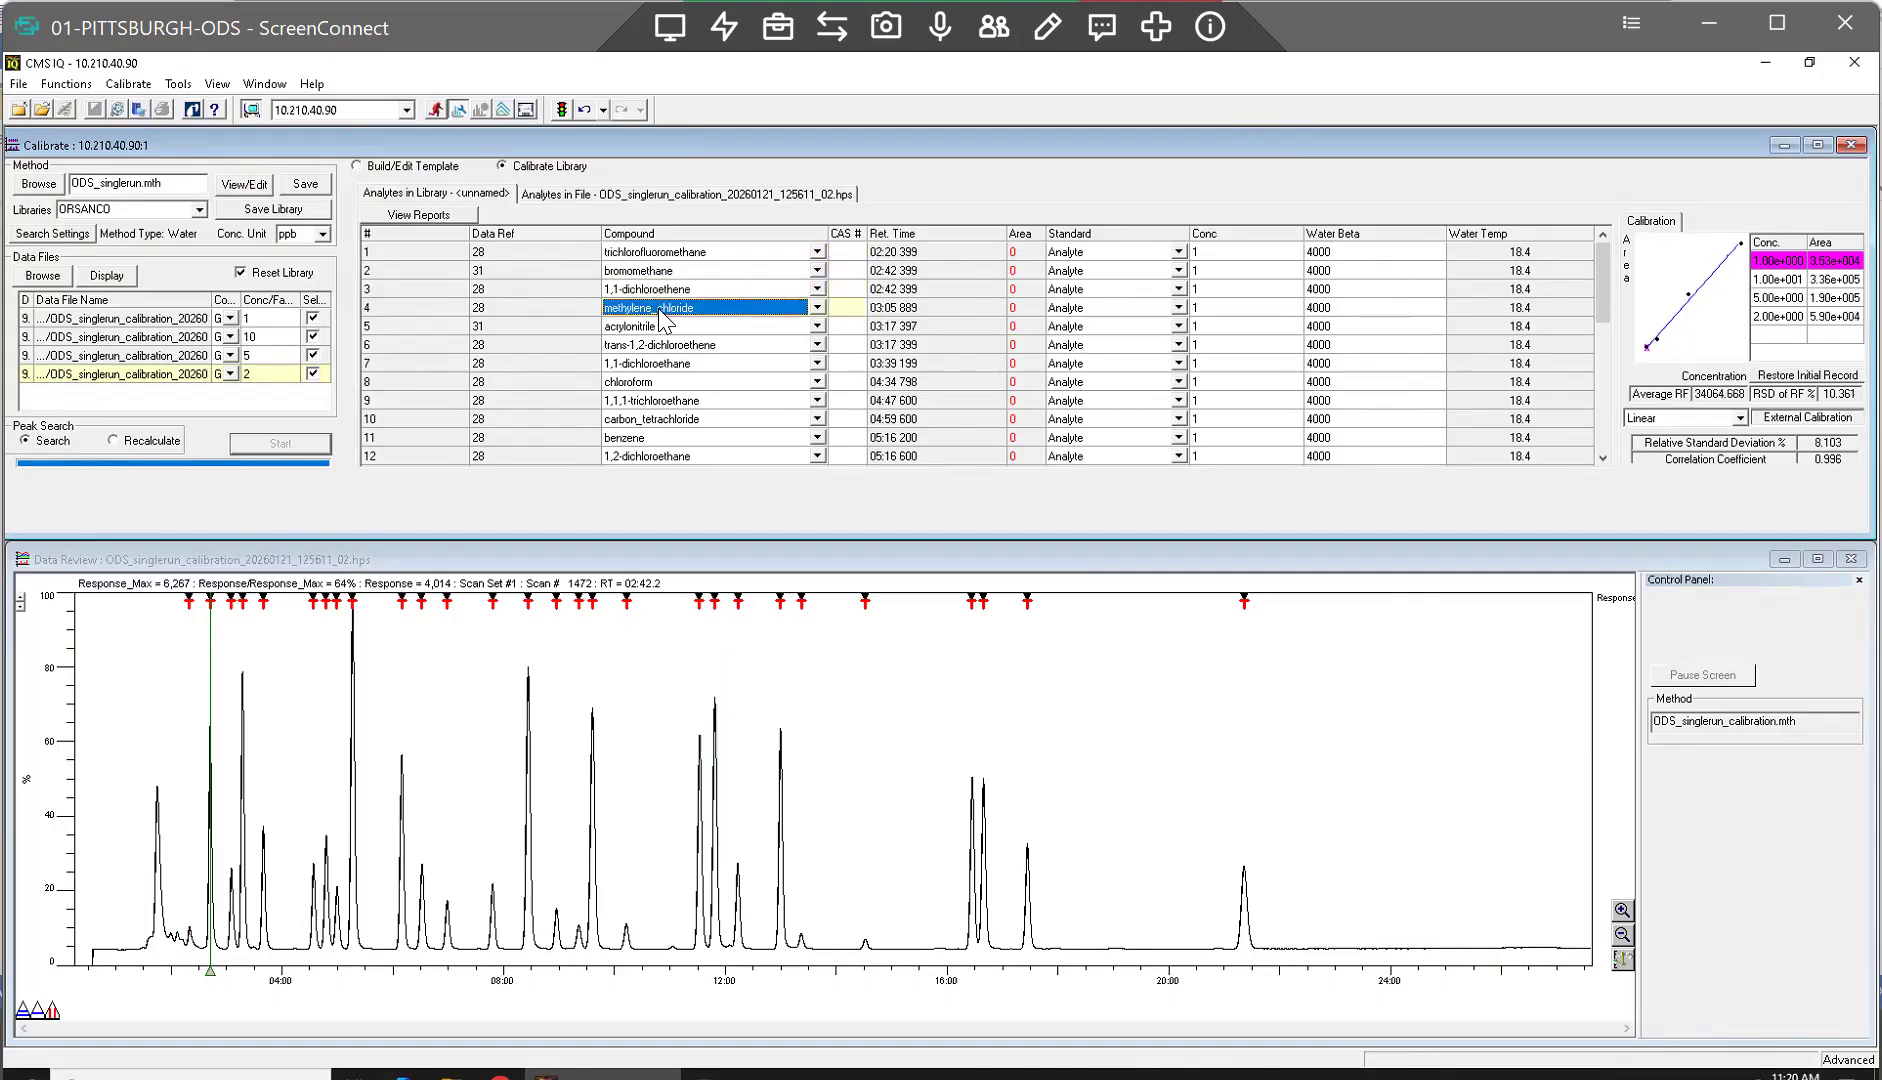
pyautogui.click(658, 255)
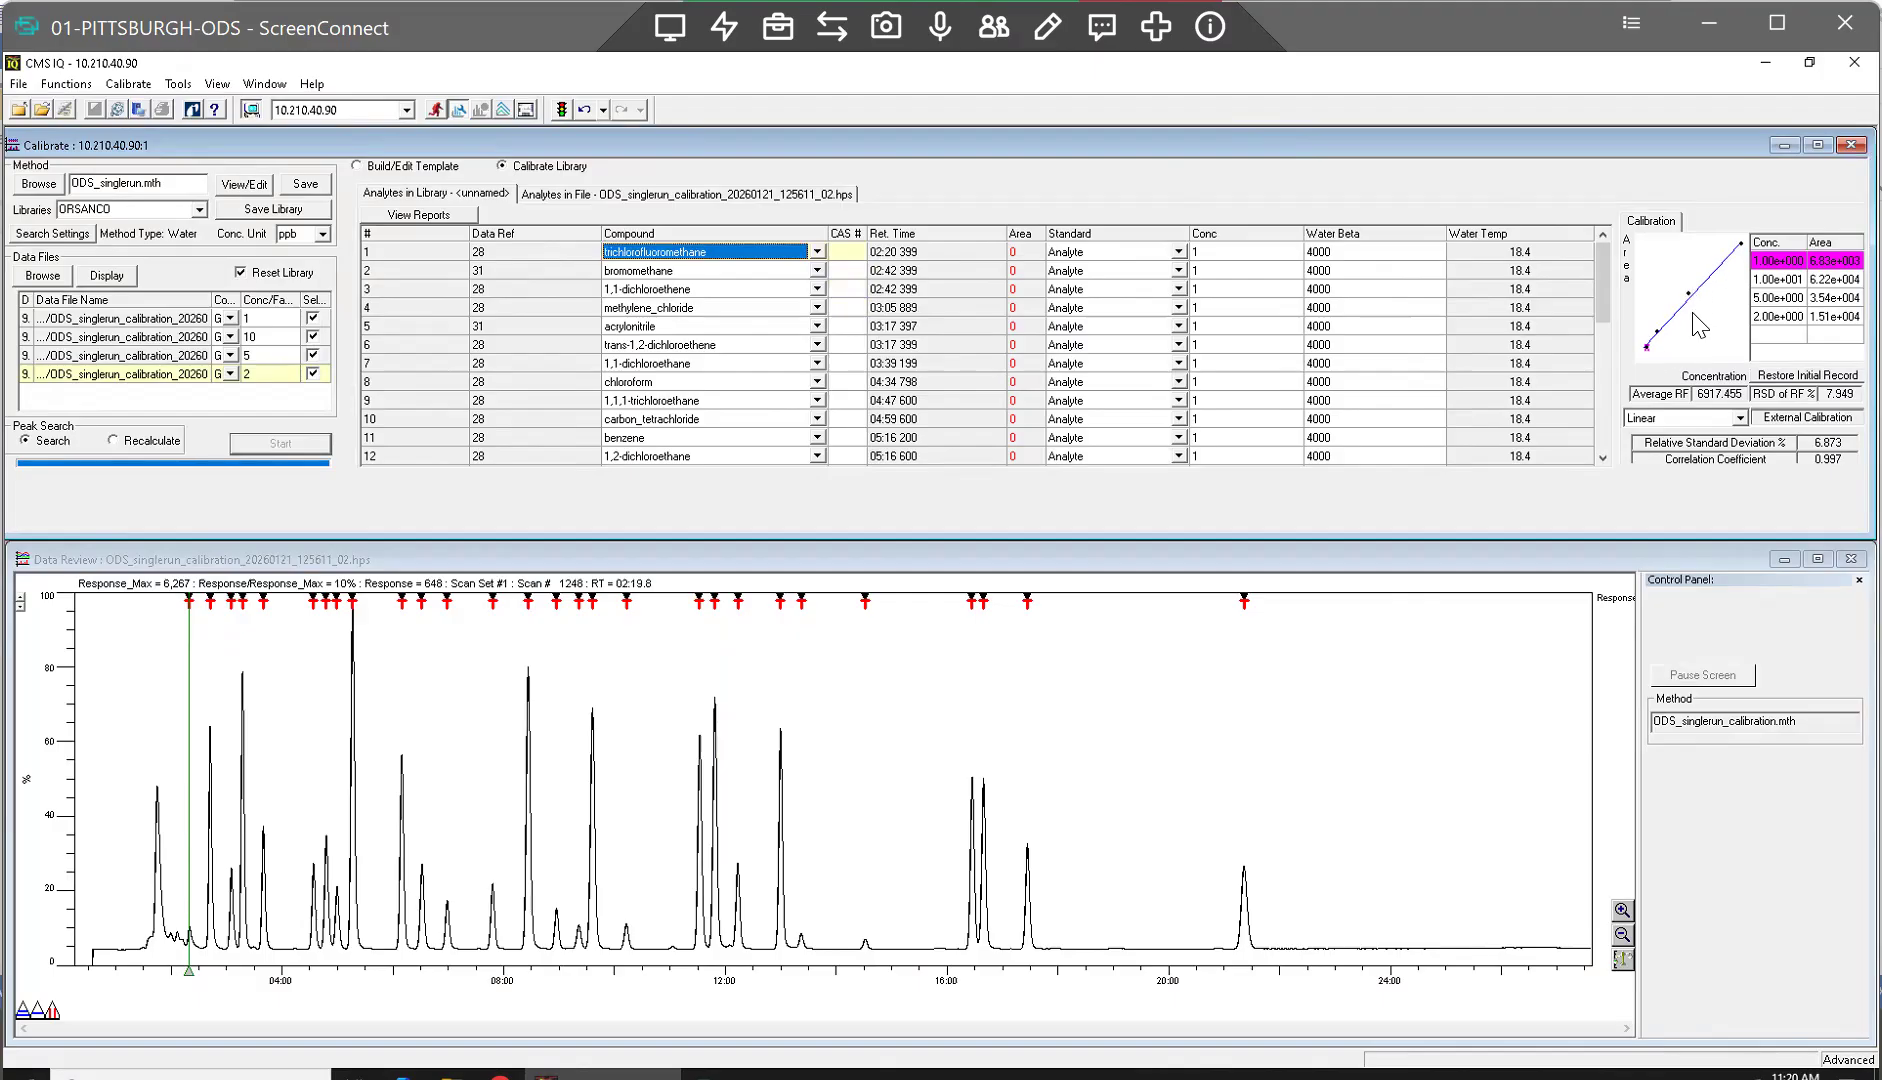
pyautogui.click(689, 288)
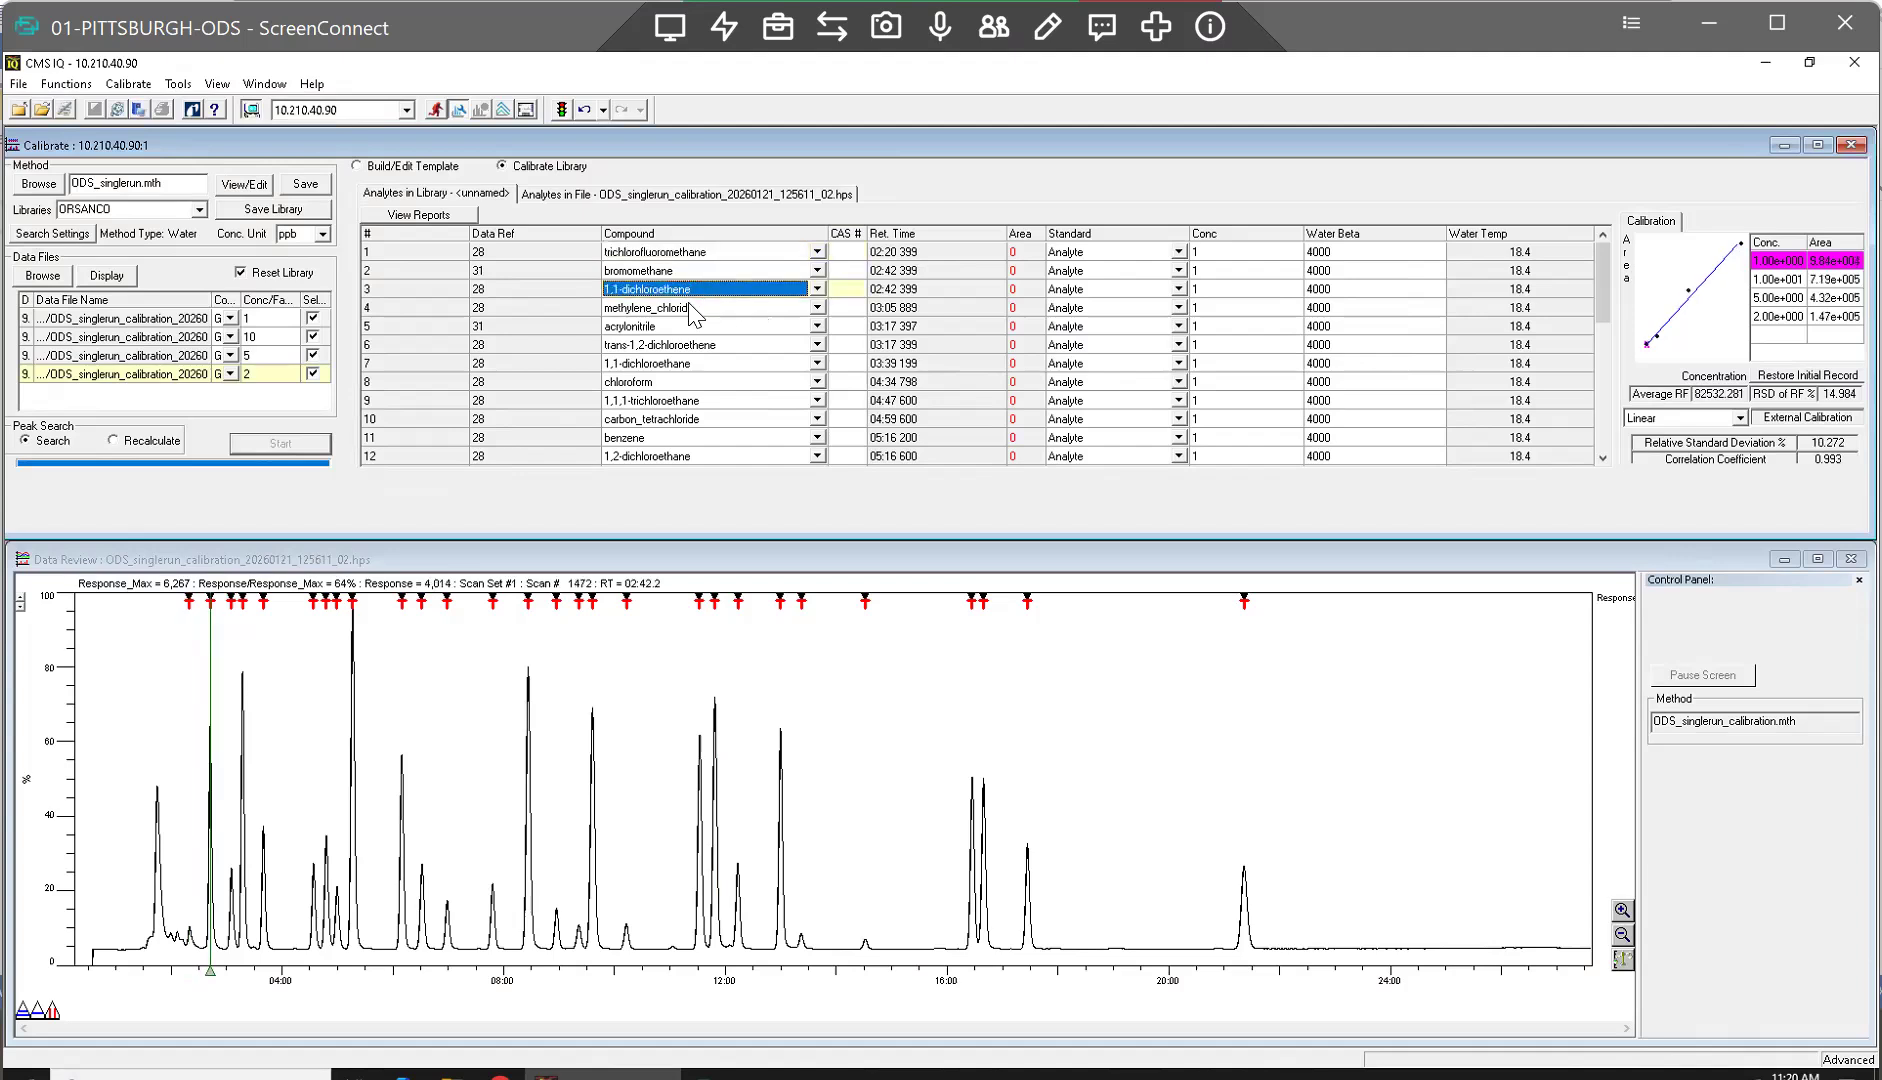
pyautogui.click(689, 306)
pyautogui.click(690, 326)
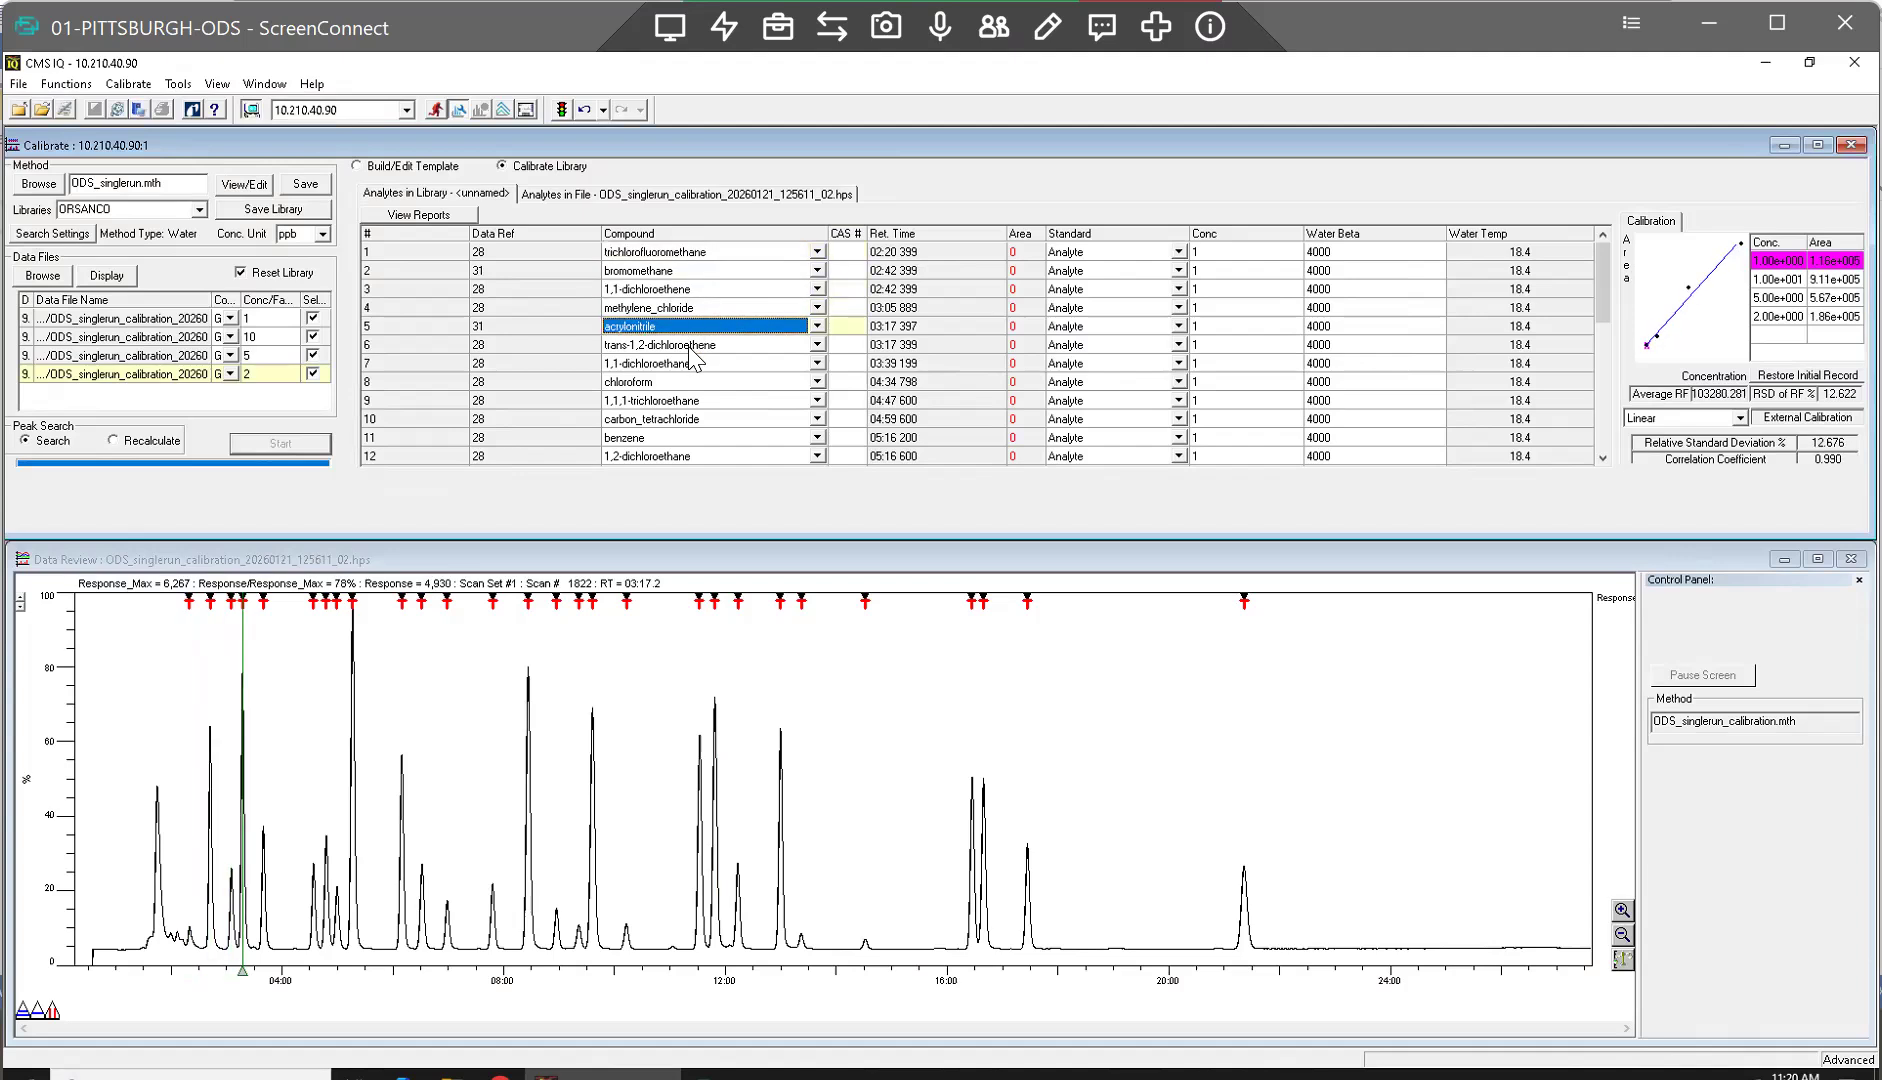
pyautogui.click(688, 253)
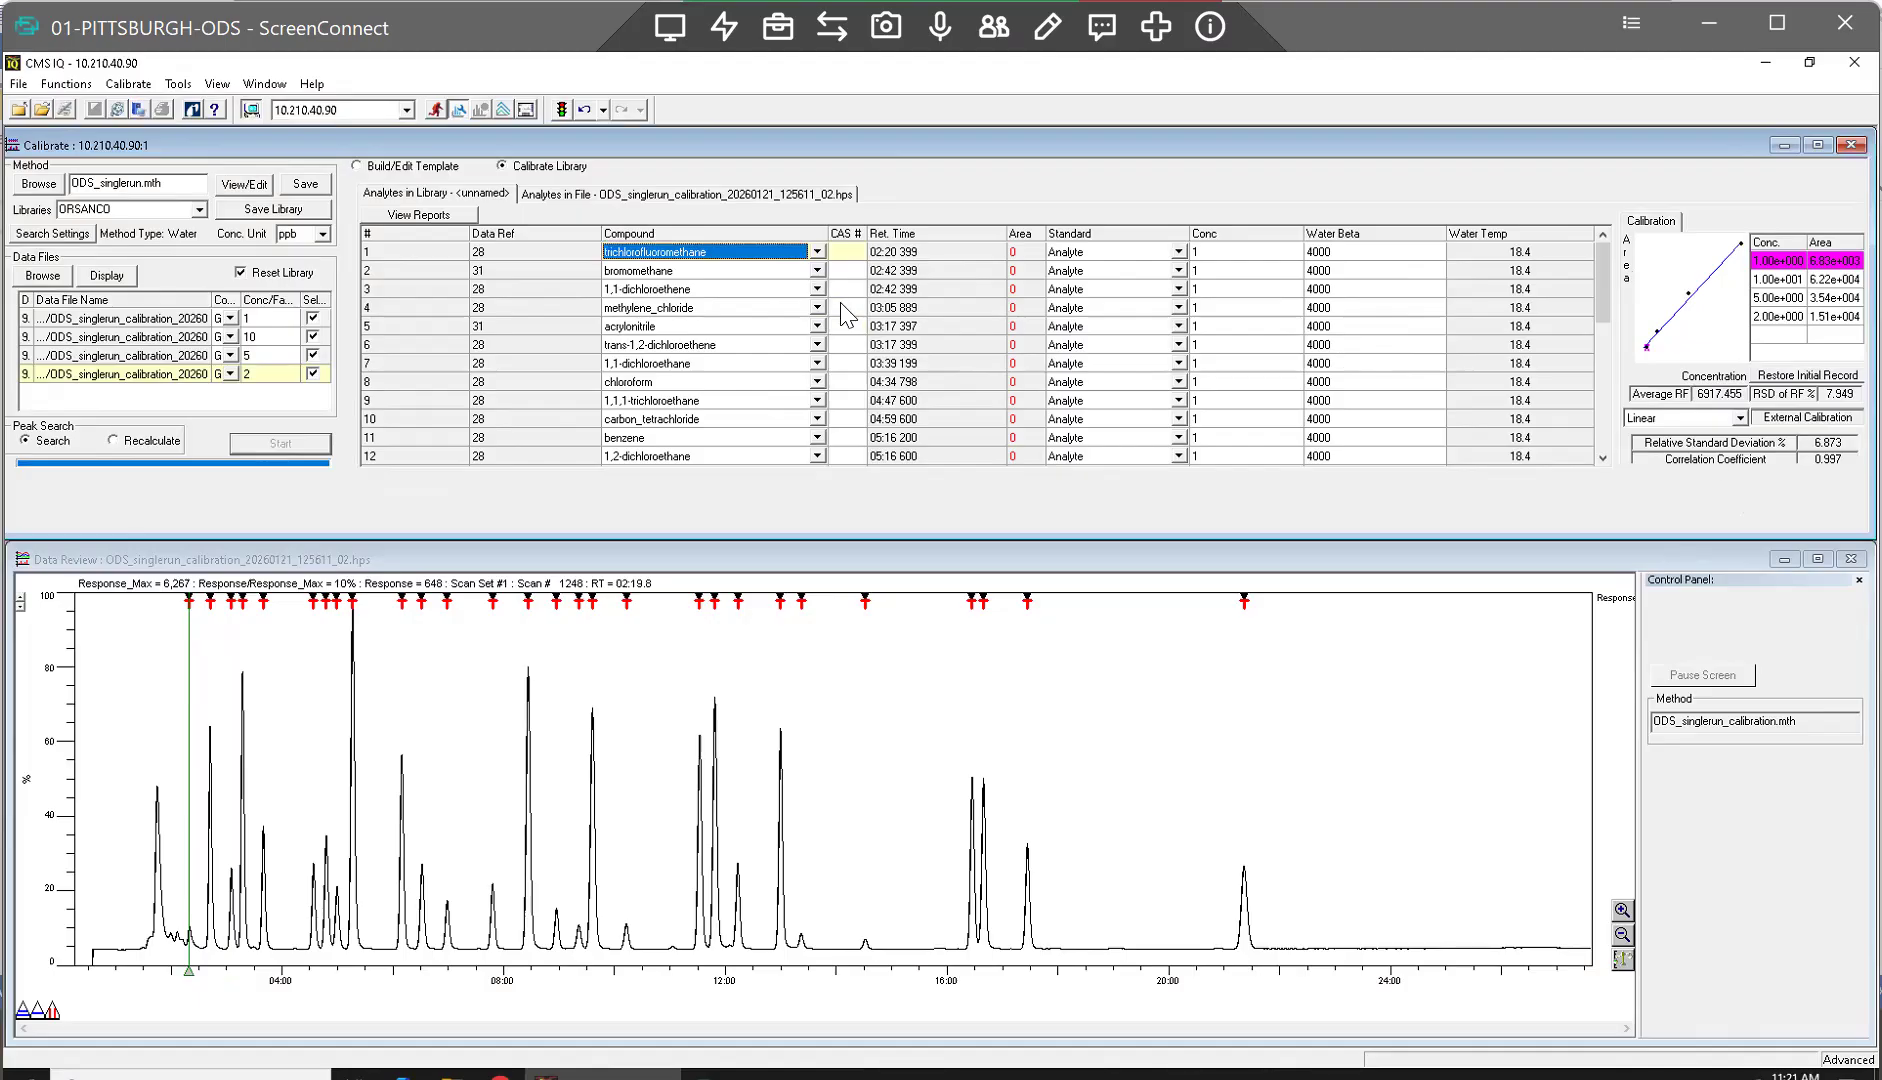
# Step: Review the calibration curves one compound at a time from bromomethane through 1,1-dichloroethane
pyautogui.click(664, 271)
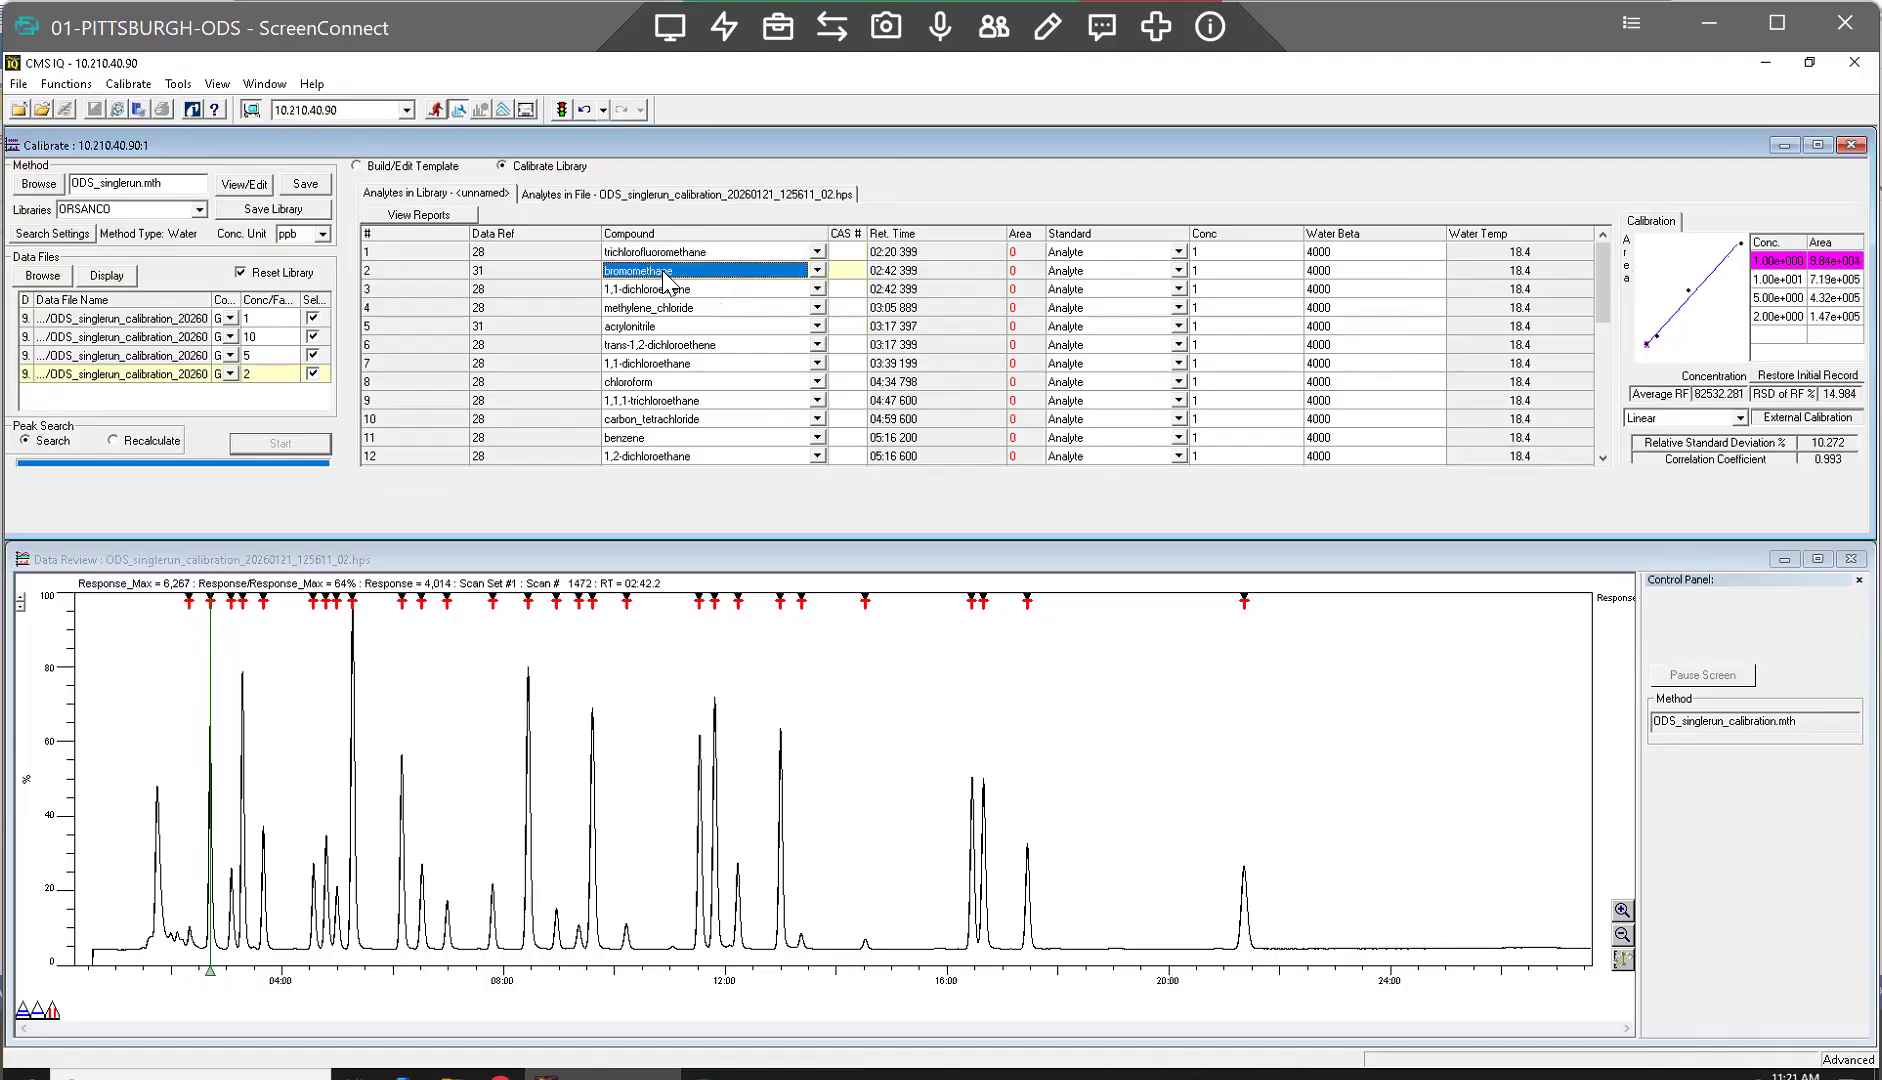
pyautogui.click(671, 288)
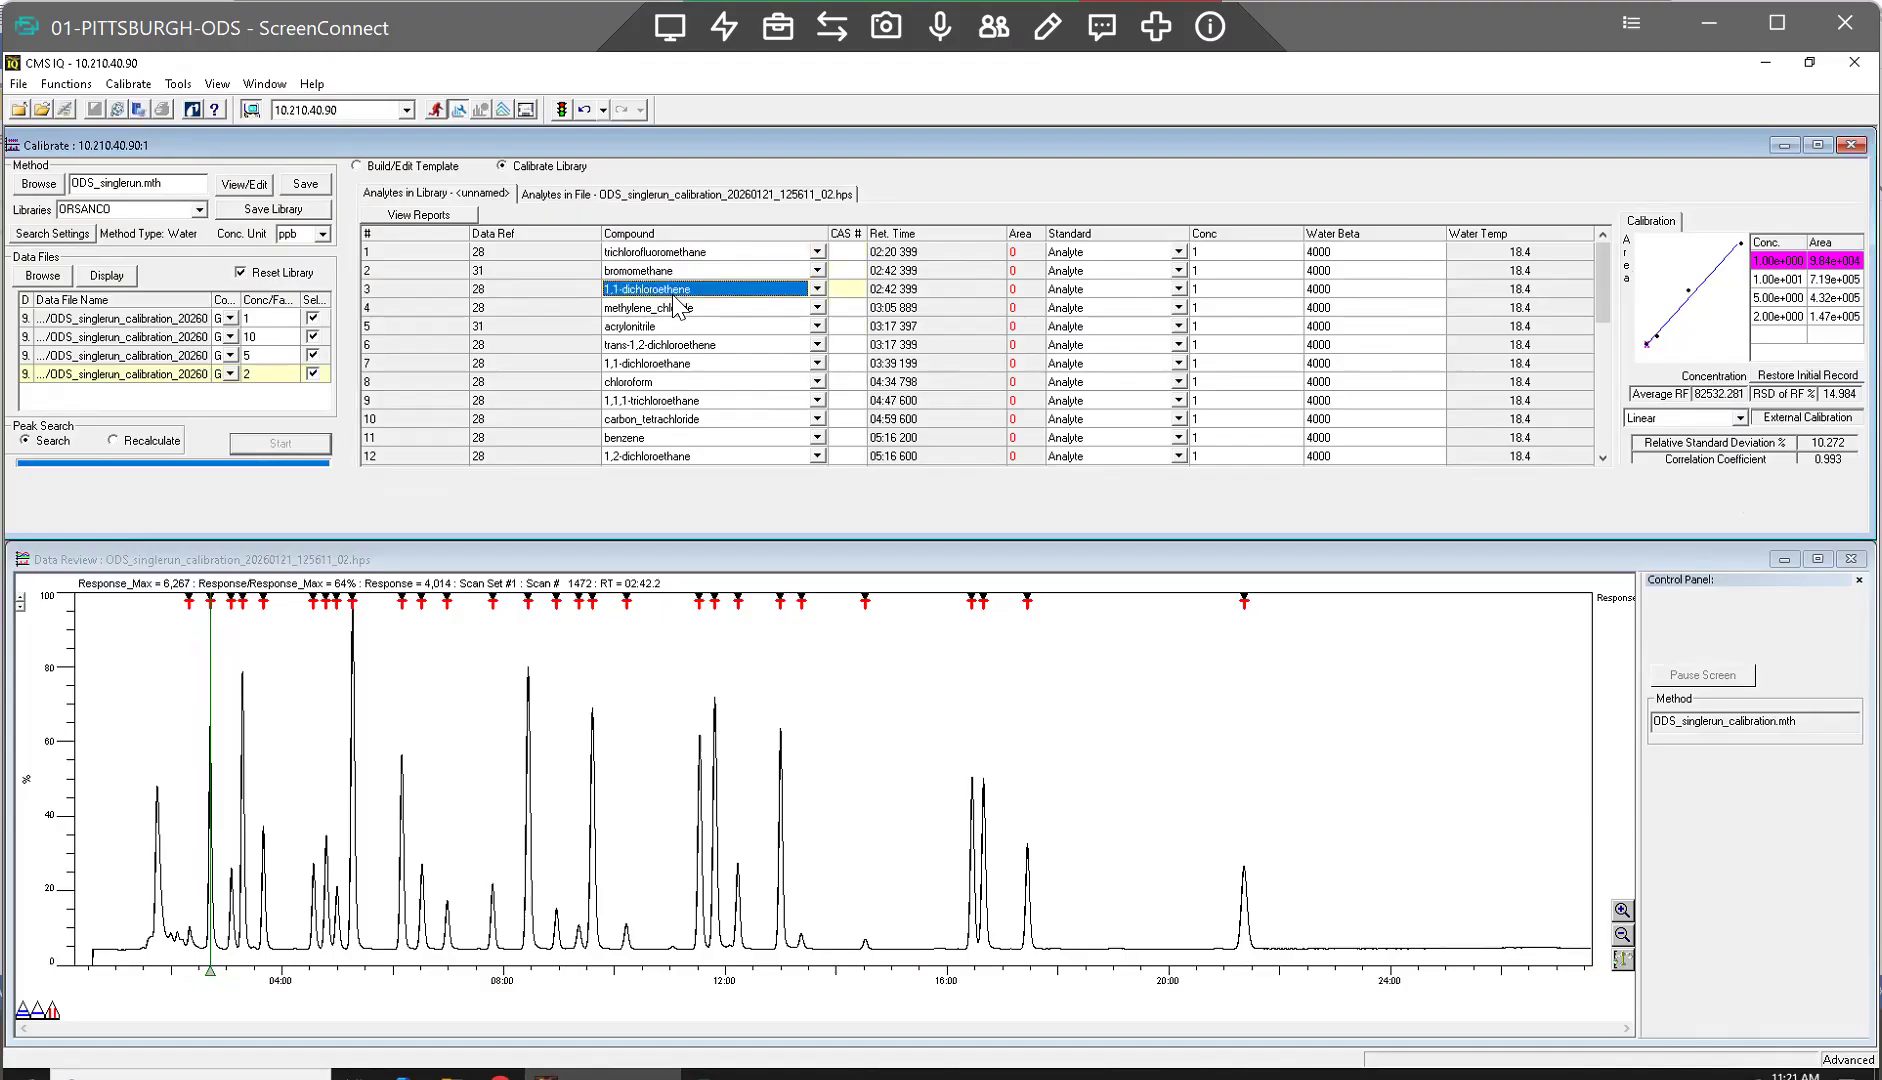
pyautogui.click(676, 306)
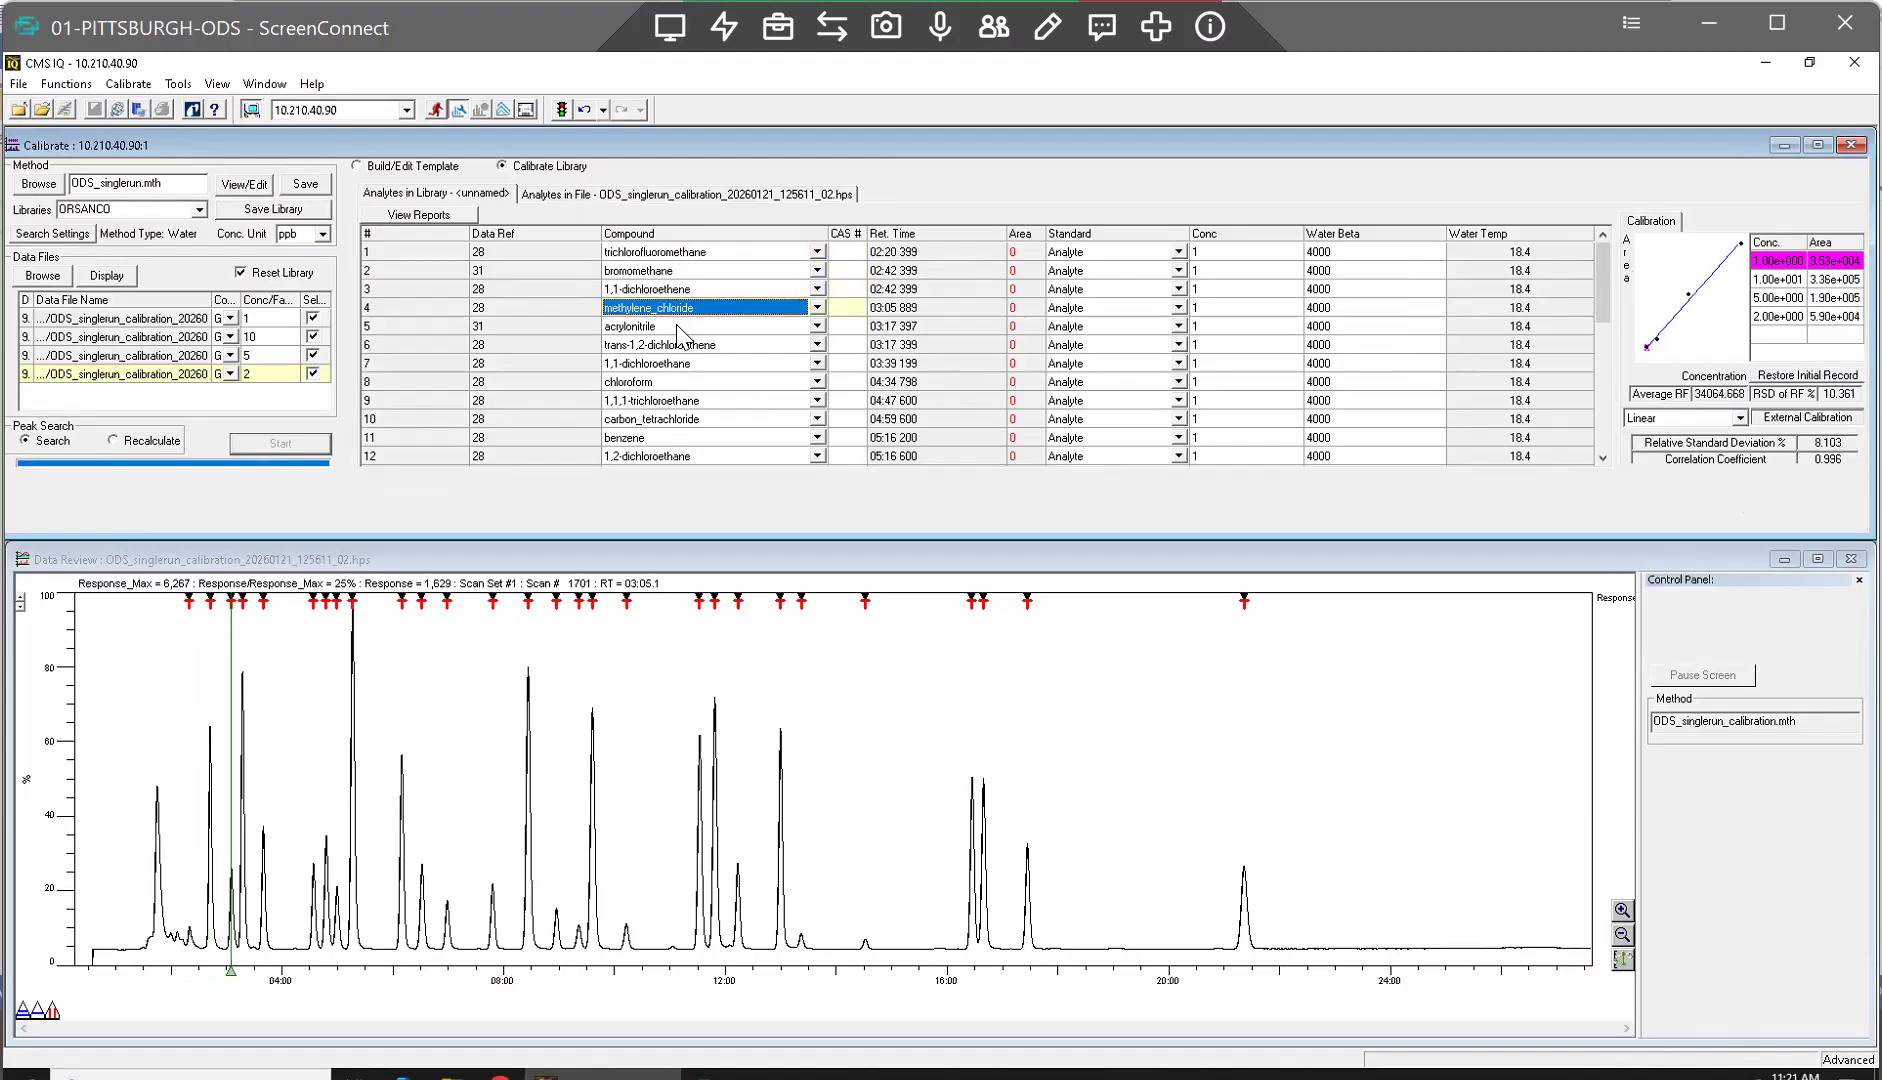
pyautogui.click(677, 327)
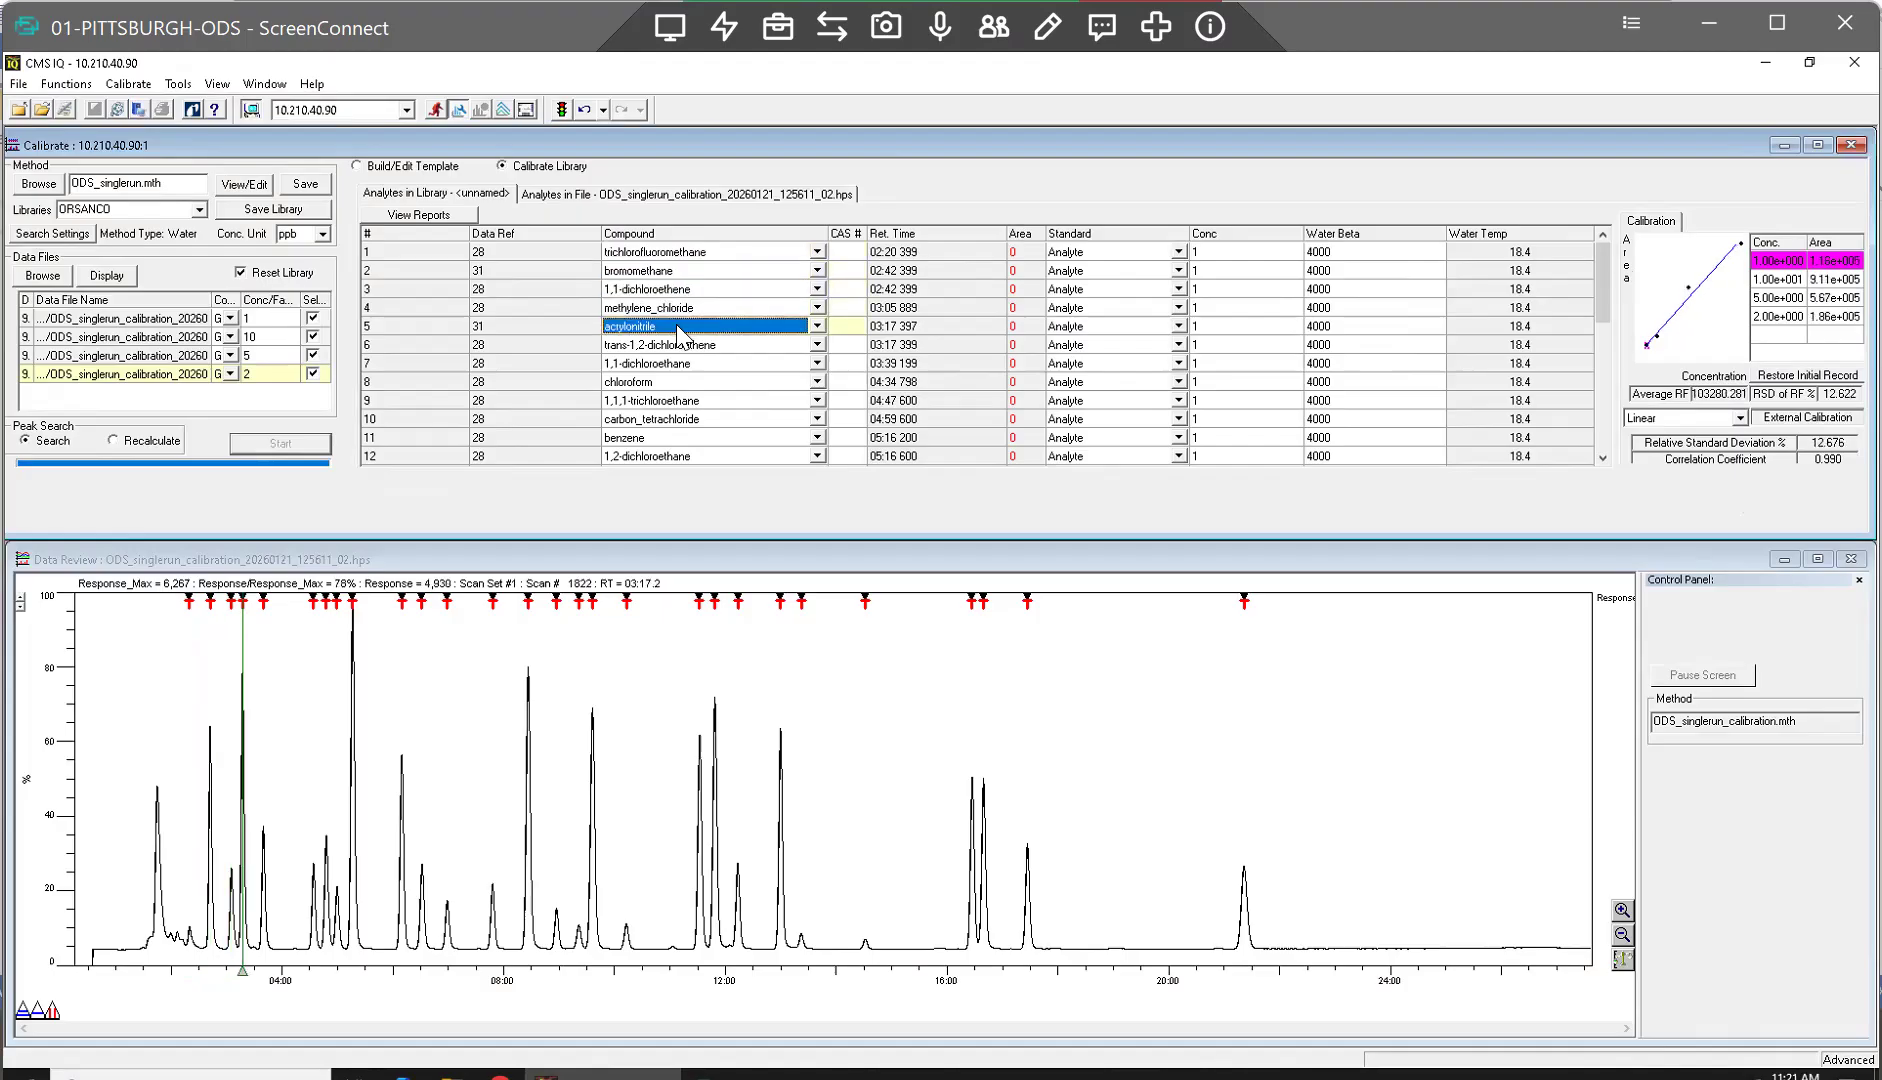
pyautogui.click(677, 346)
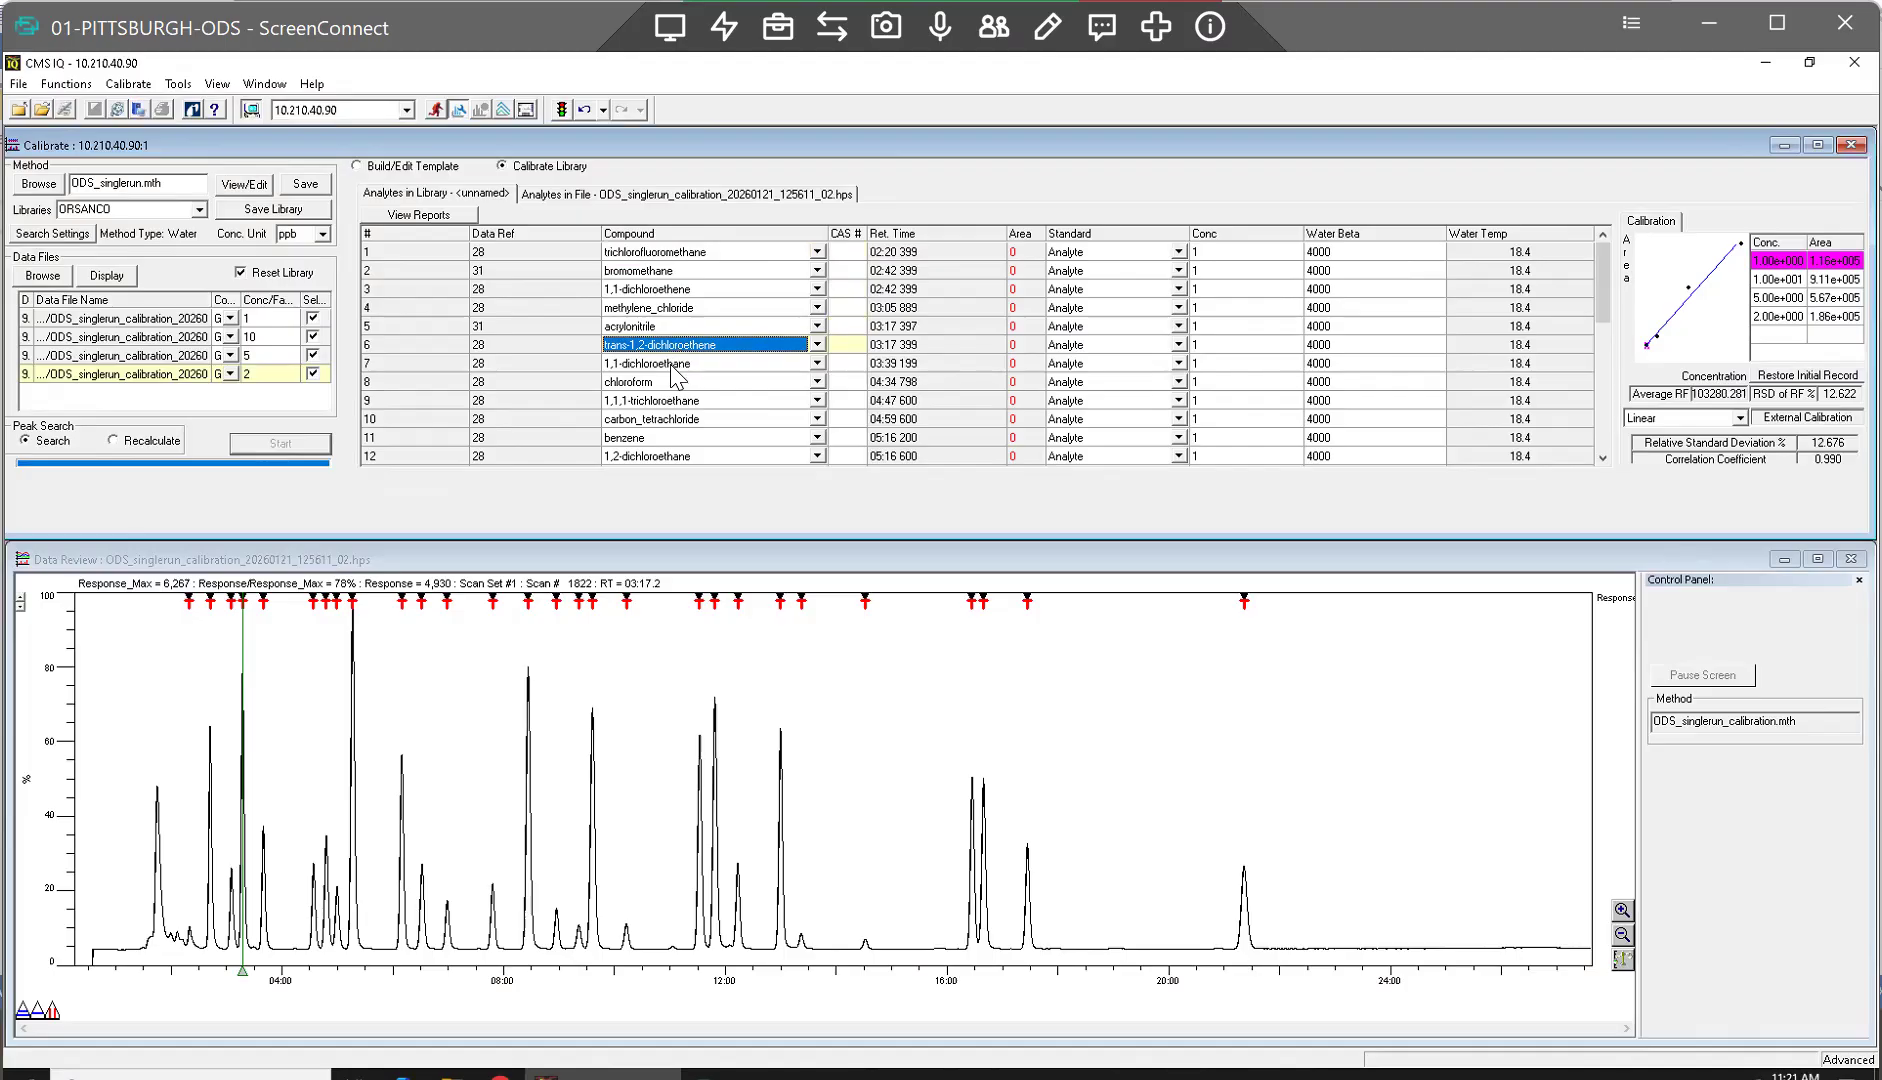
pyautogui.click(678, 365)
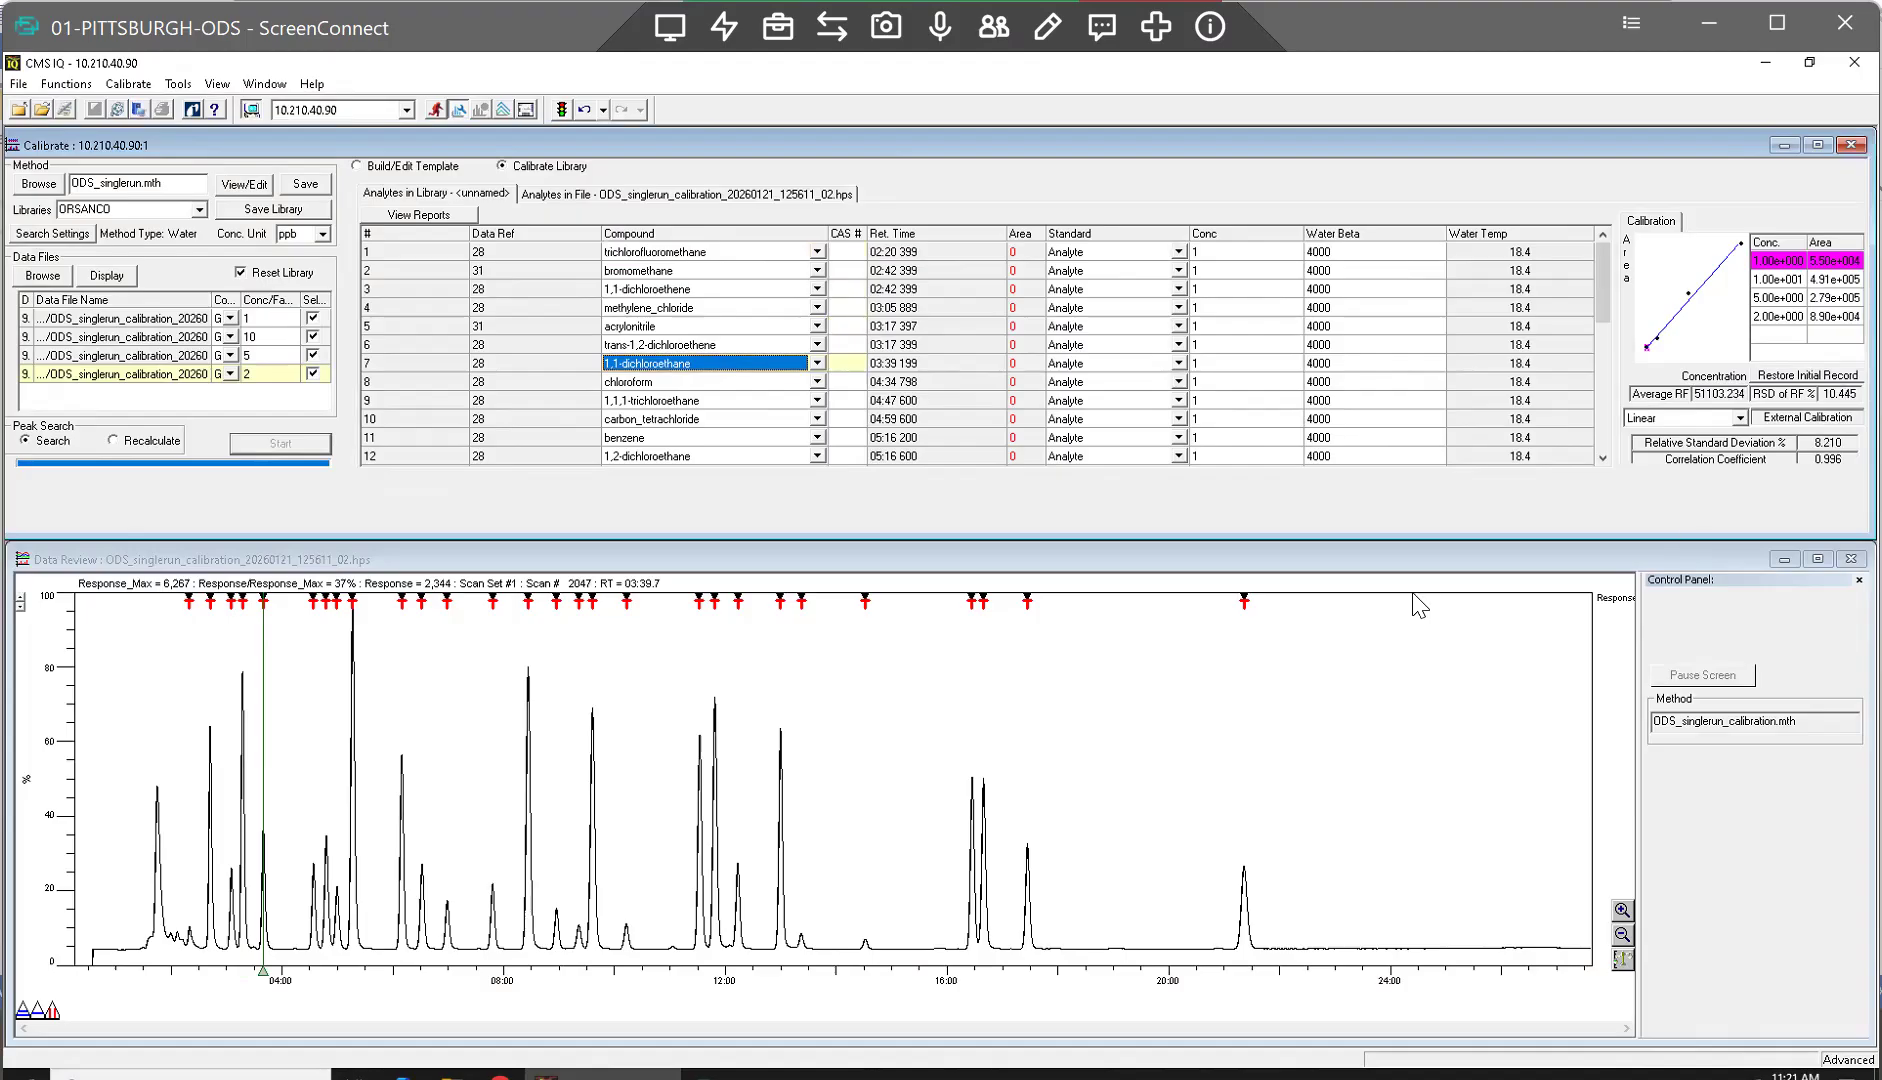
# Step: Review the calibration curves from chloroform through benzene, and select the data file with concentration 5 for benzene
pyautogui.click(645, 381)
pyautogui.click(647, 401)
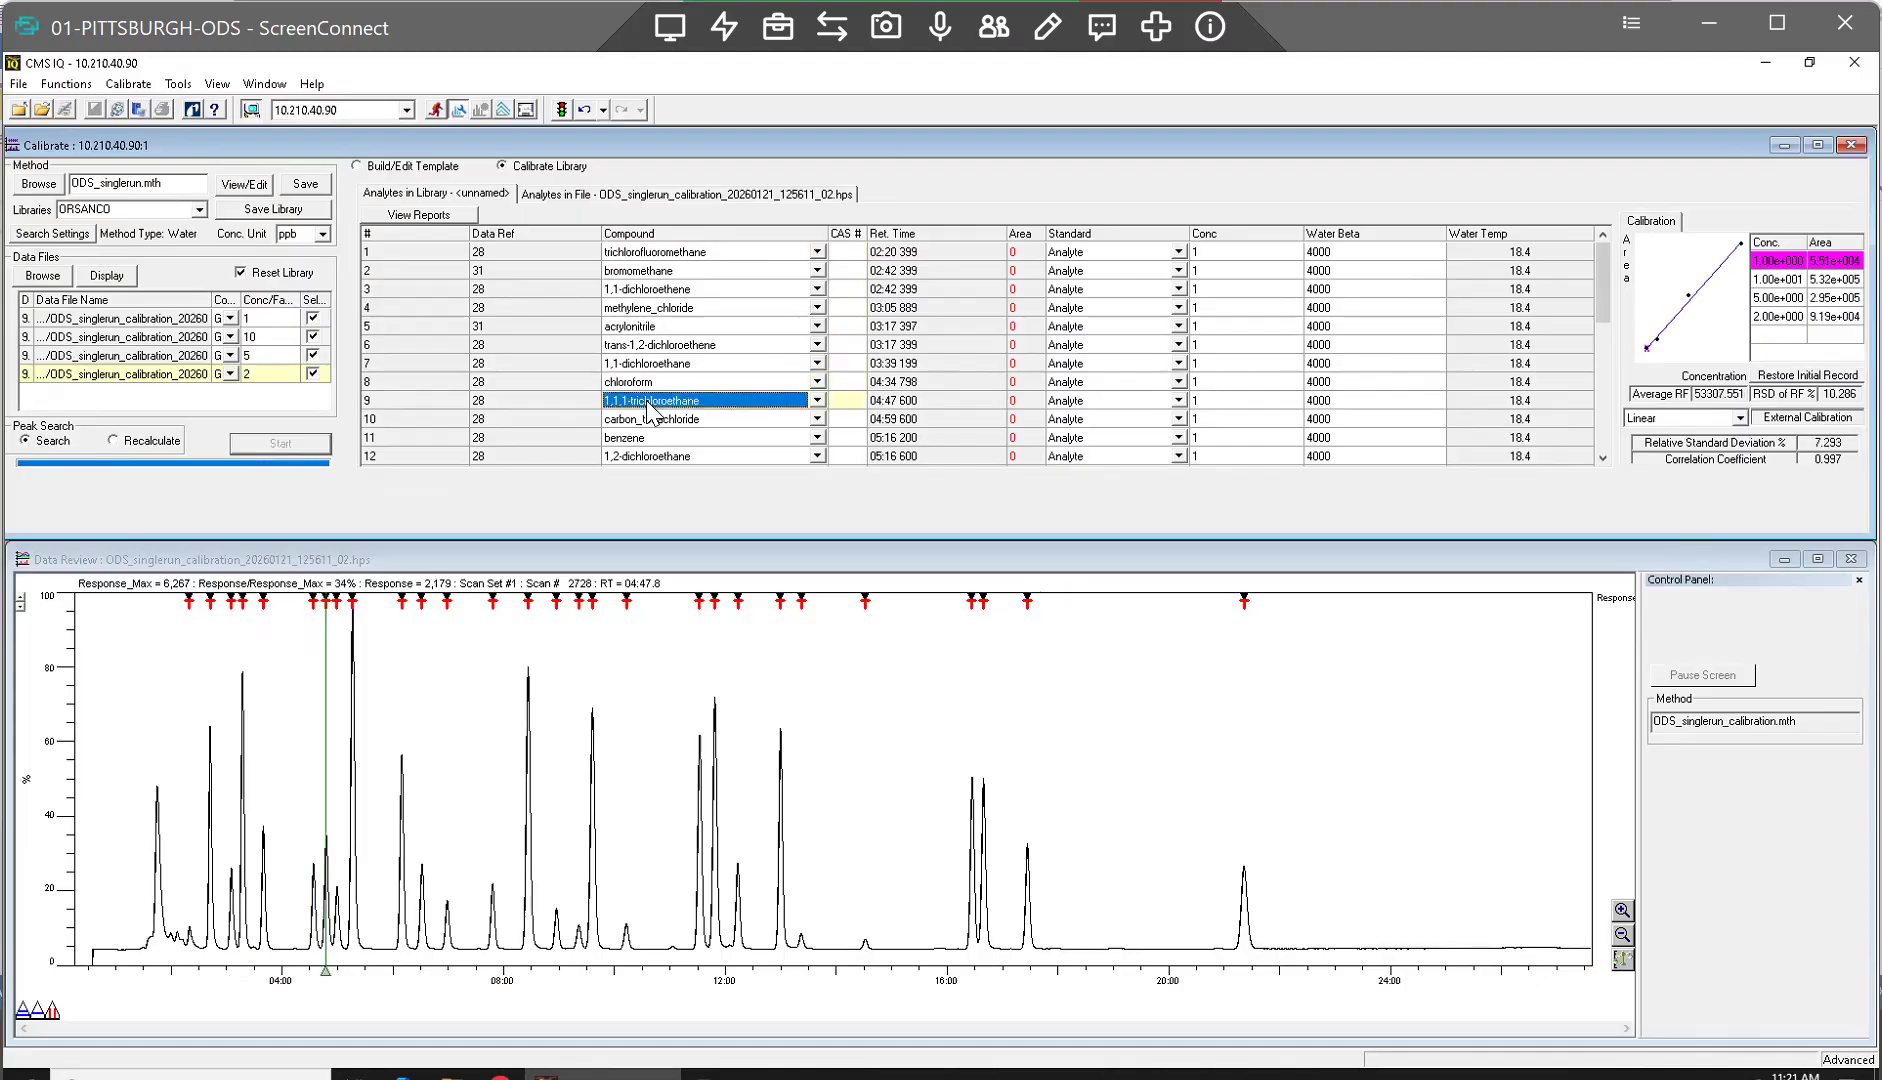
pyautogui.click(651, 420)
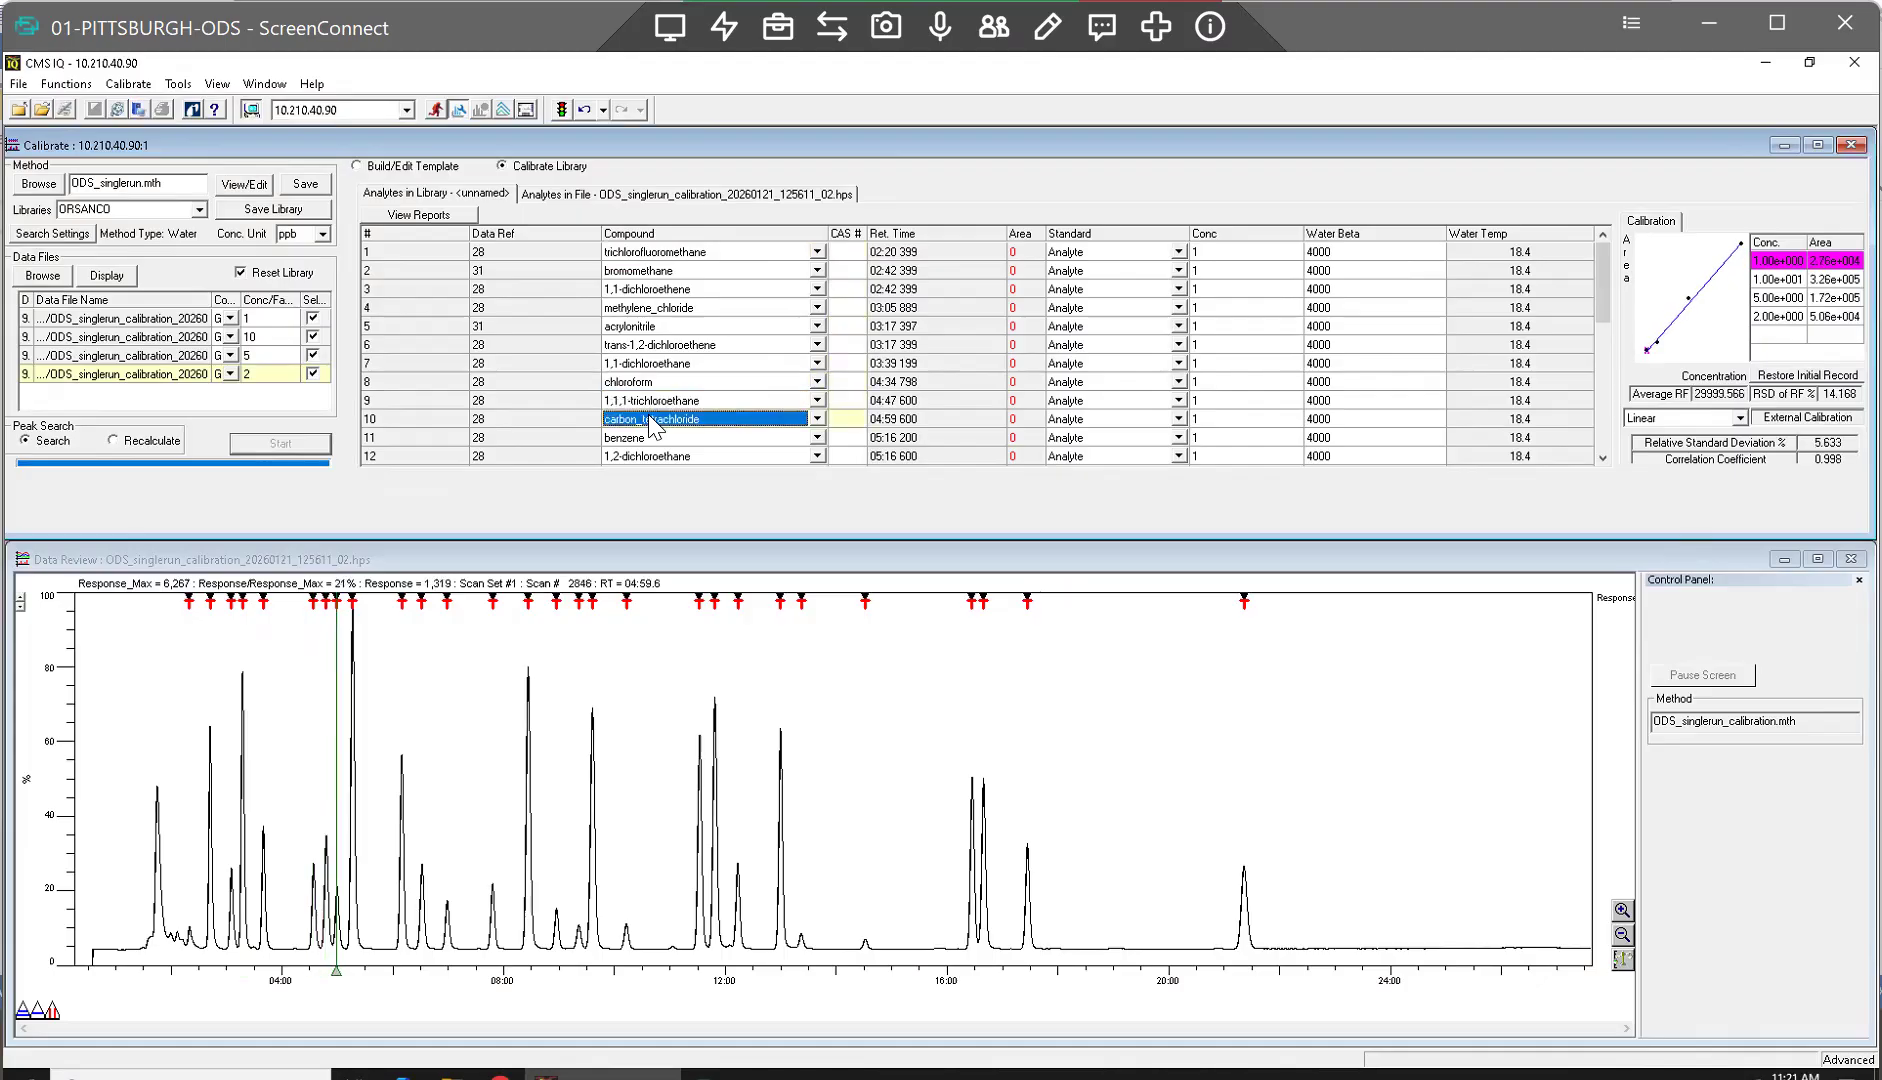
pyautogui.click(651, 402)
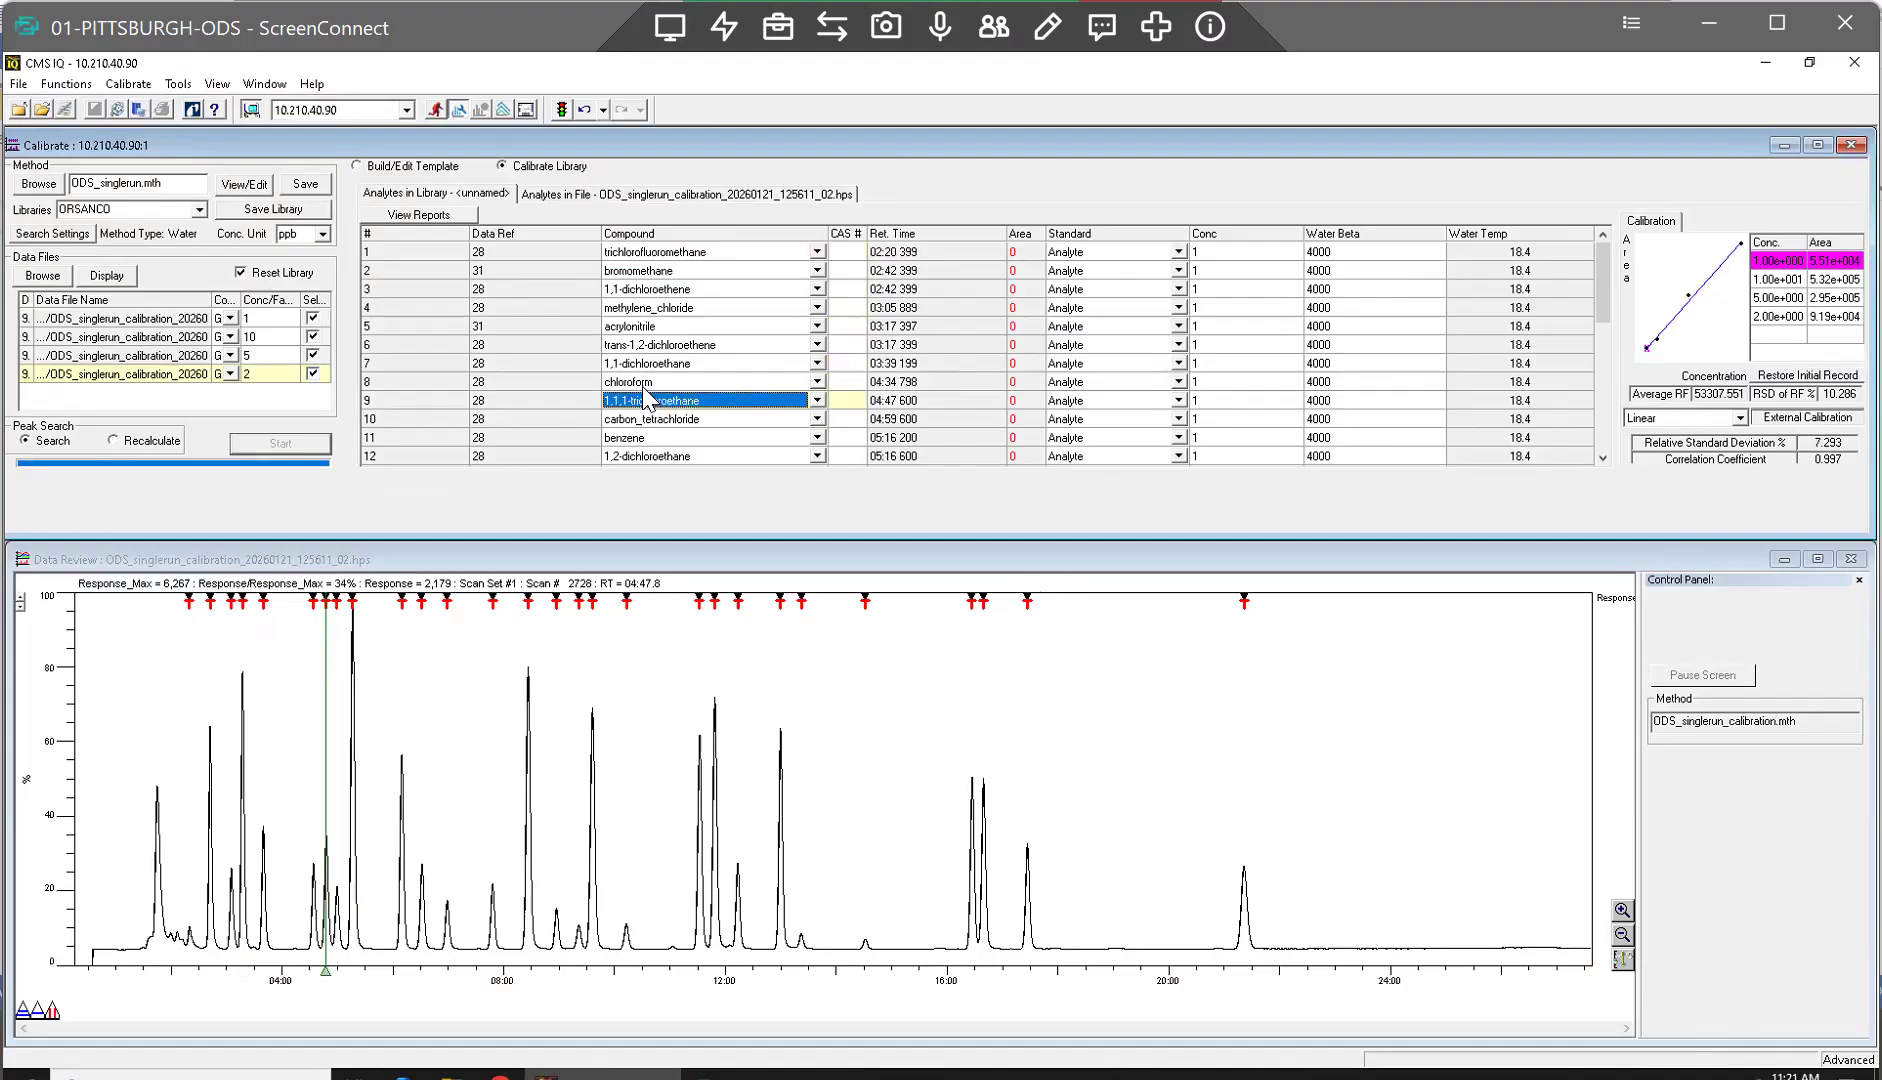
pyautogui.click(648, 382)
pyautogui.click(654, 438)
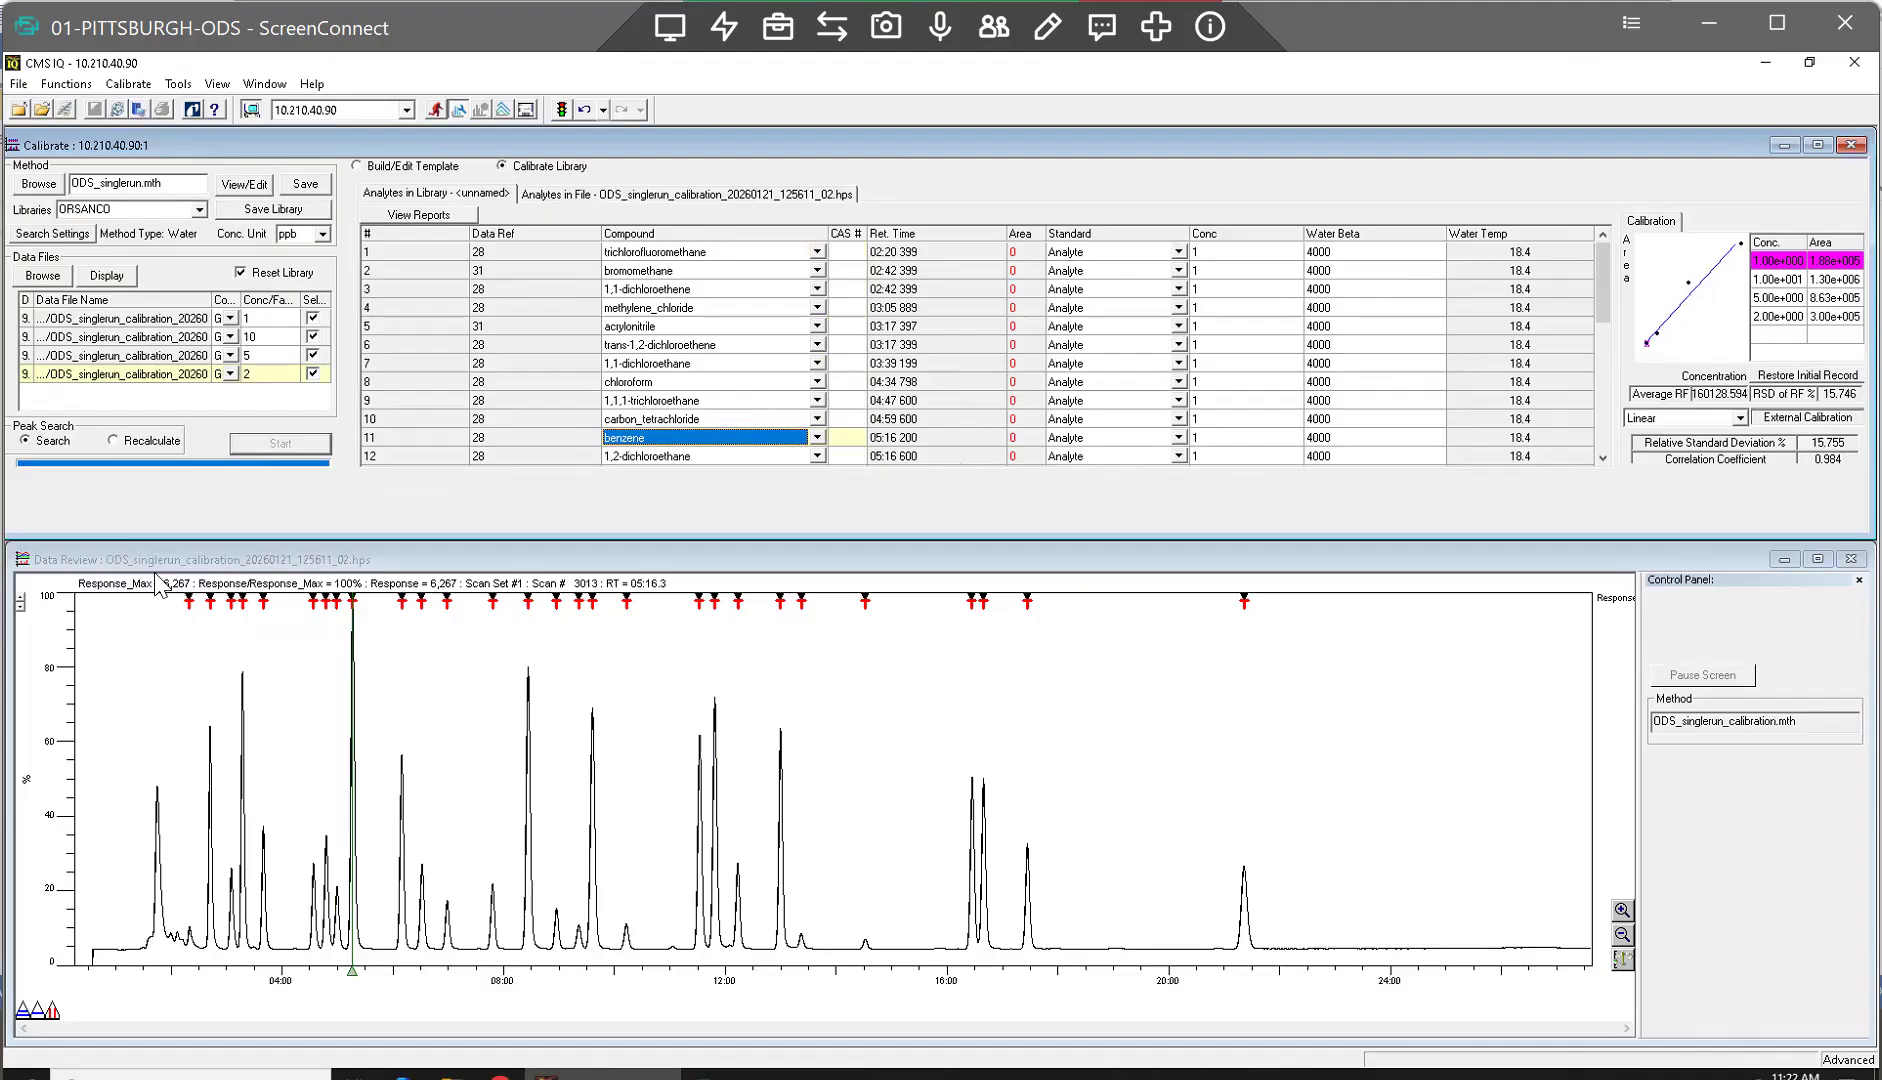
pyautogui.click(70, 358)
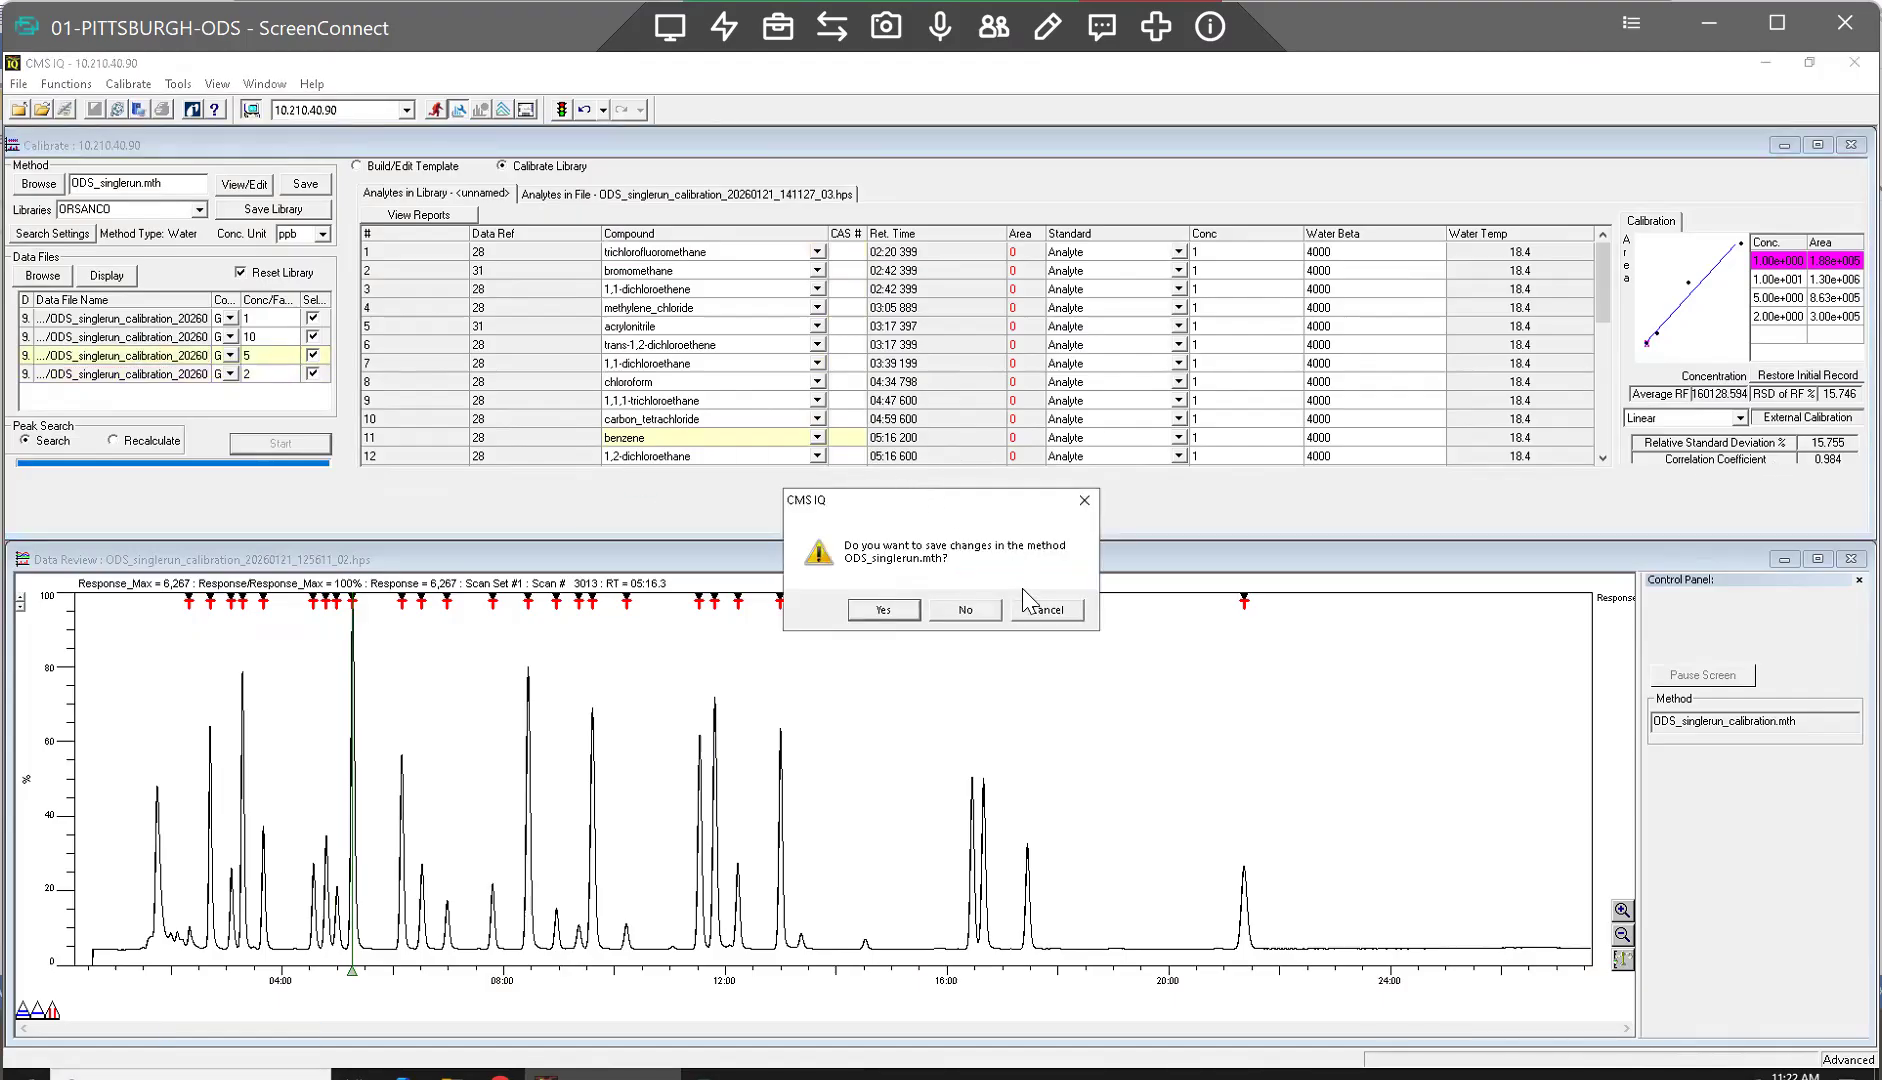
# Step: Cancel saving the method ODS_singlerun.mth and minimize the Run Method window
pyautogui.click(889, 610)
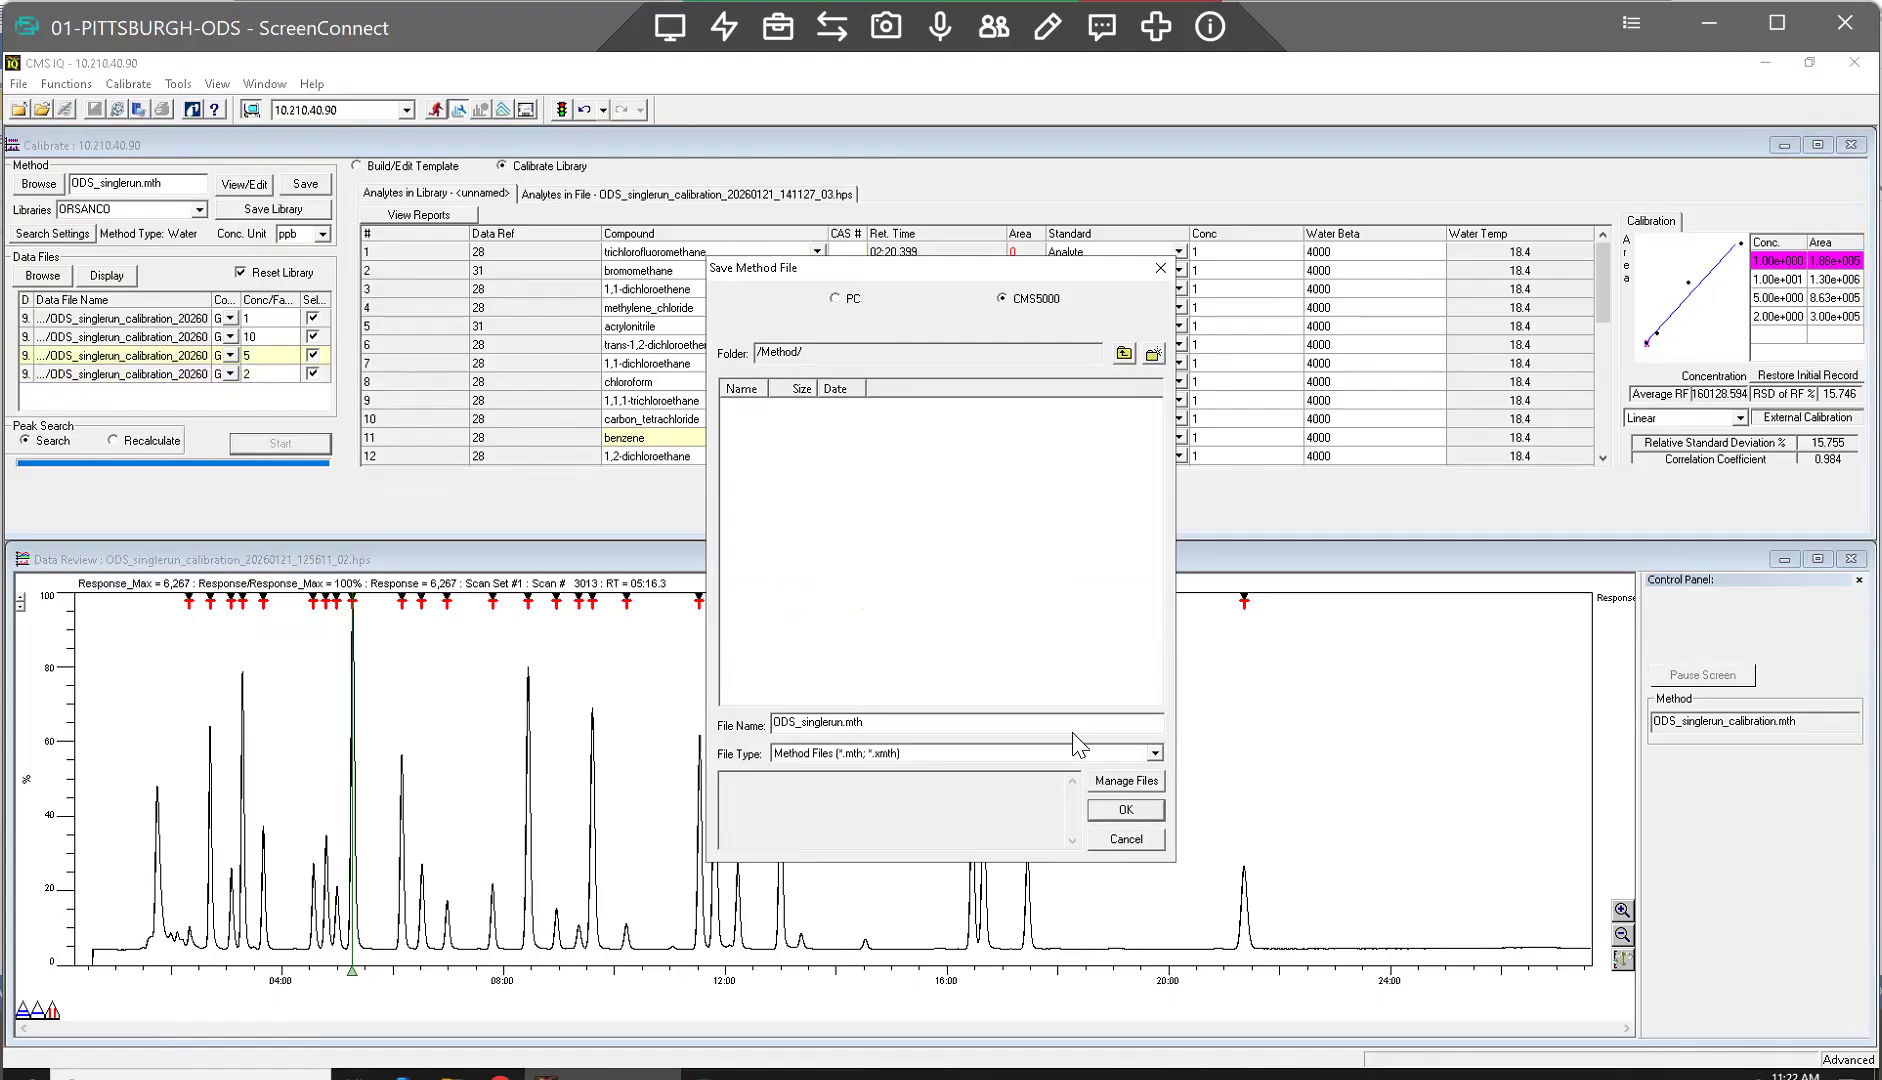
pyautogui.click(1130, 836)
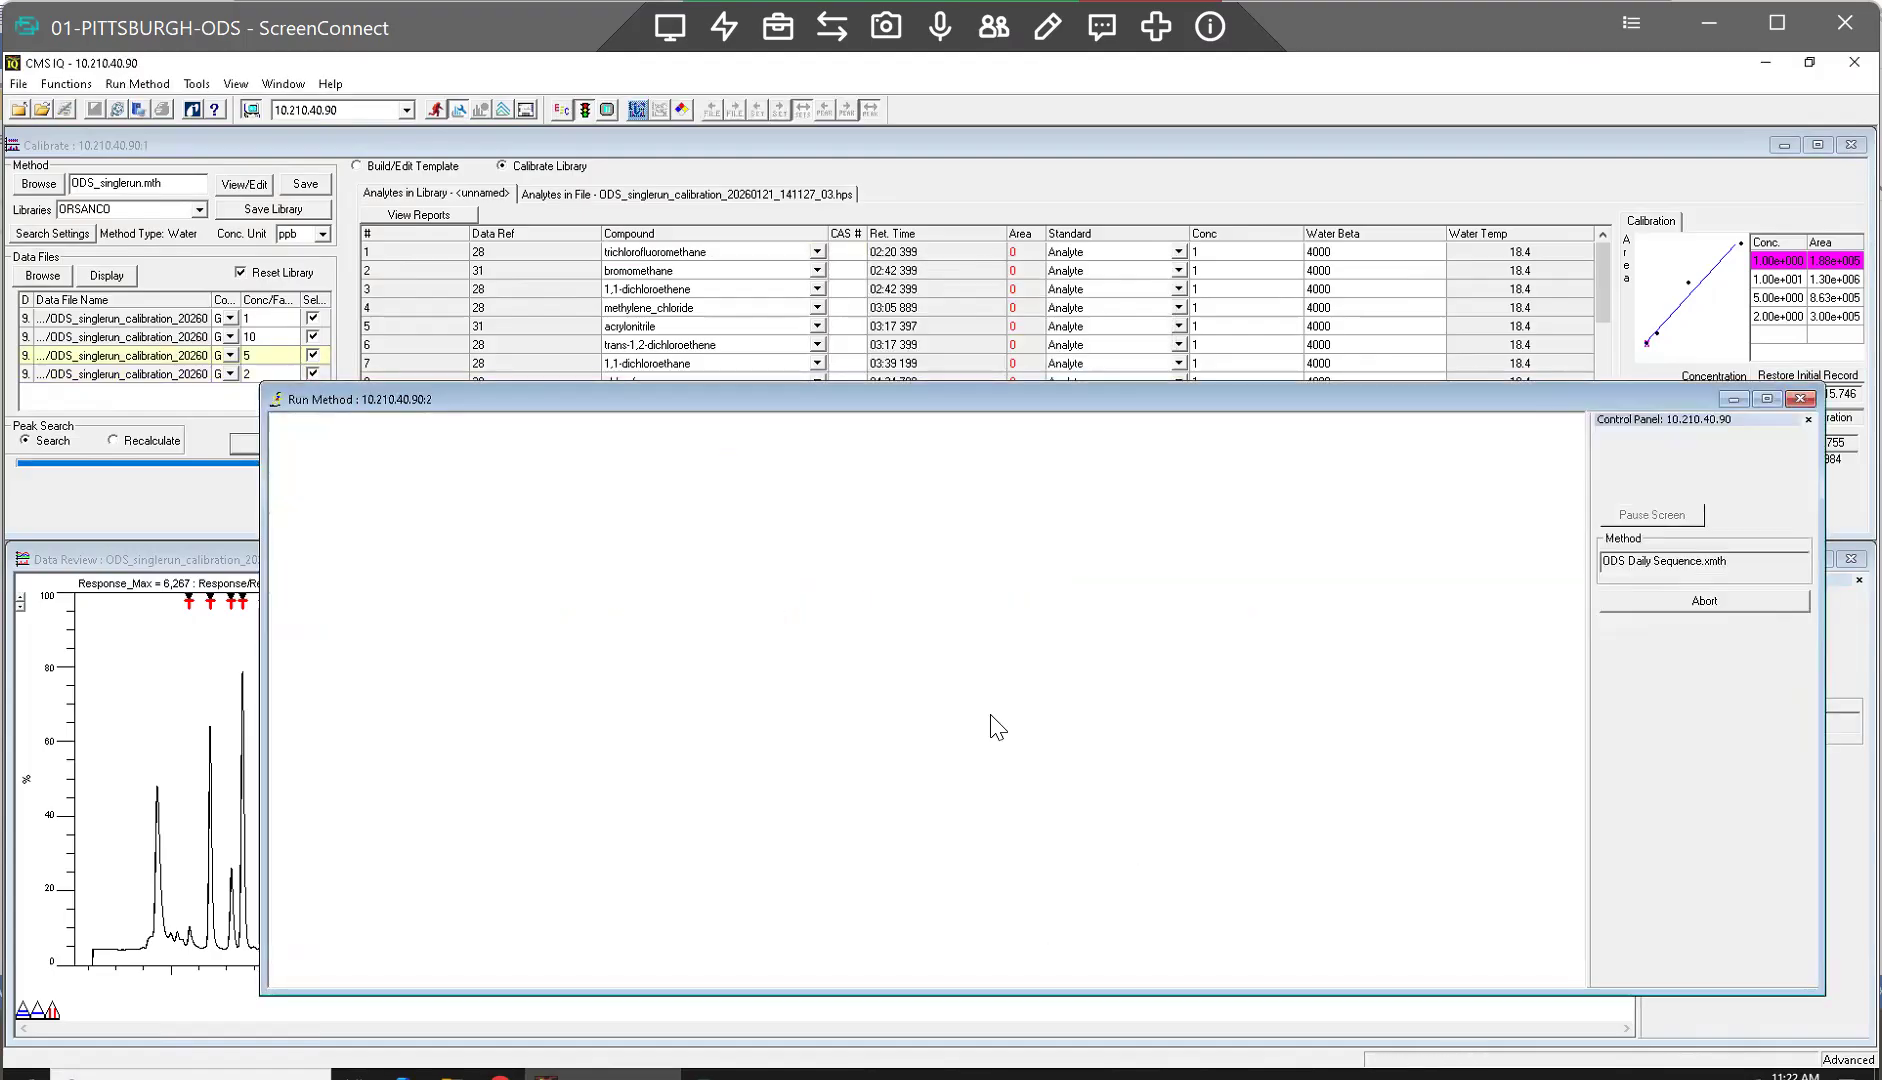
pyautogui.click(1736, 400)
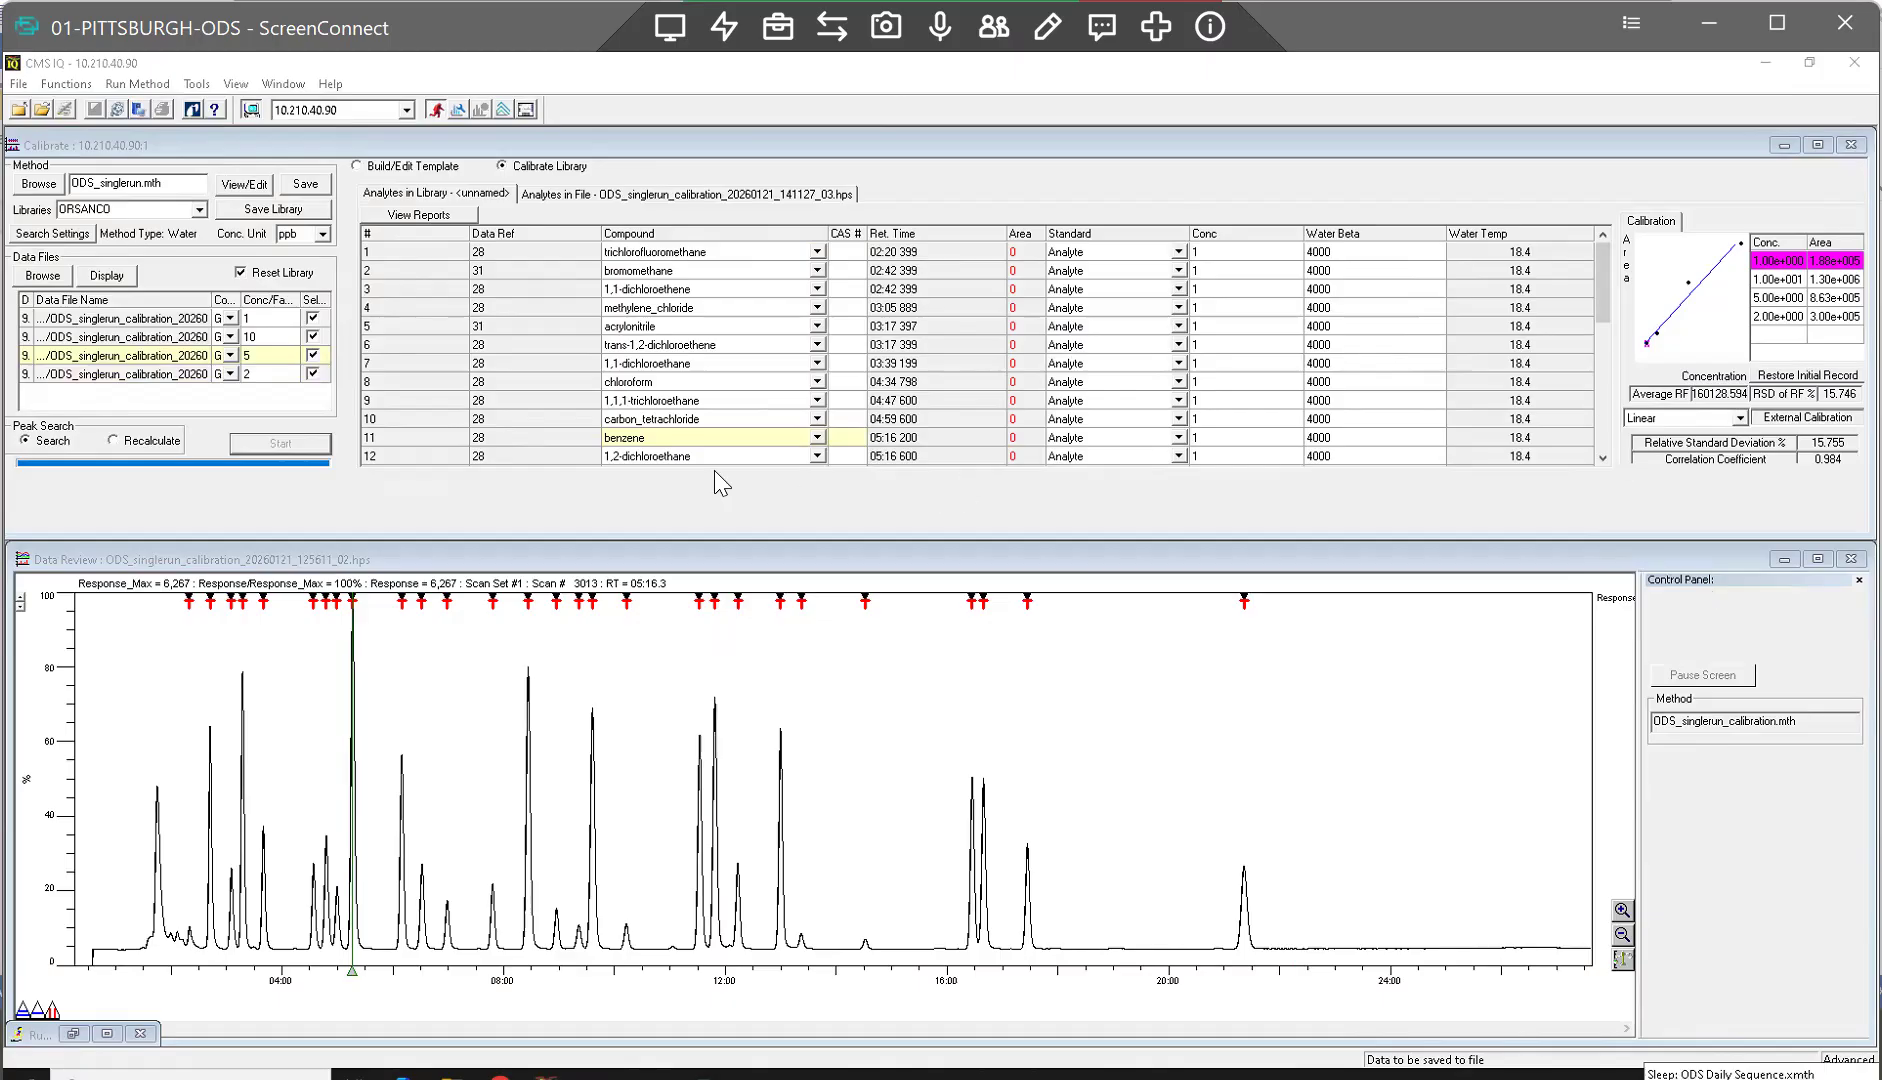
# Step: Highlight benzene's concentration 5 point in the calibration data to inspect its position on the curve
pyautogui.click(1770, 298)
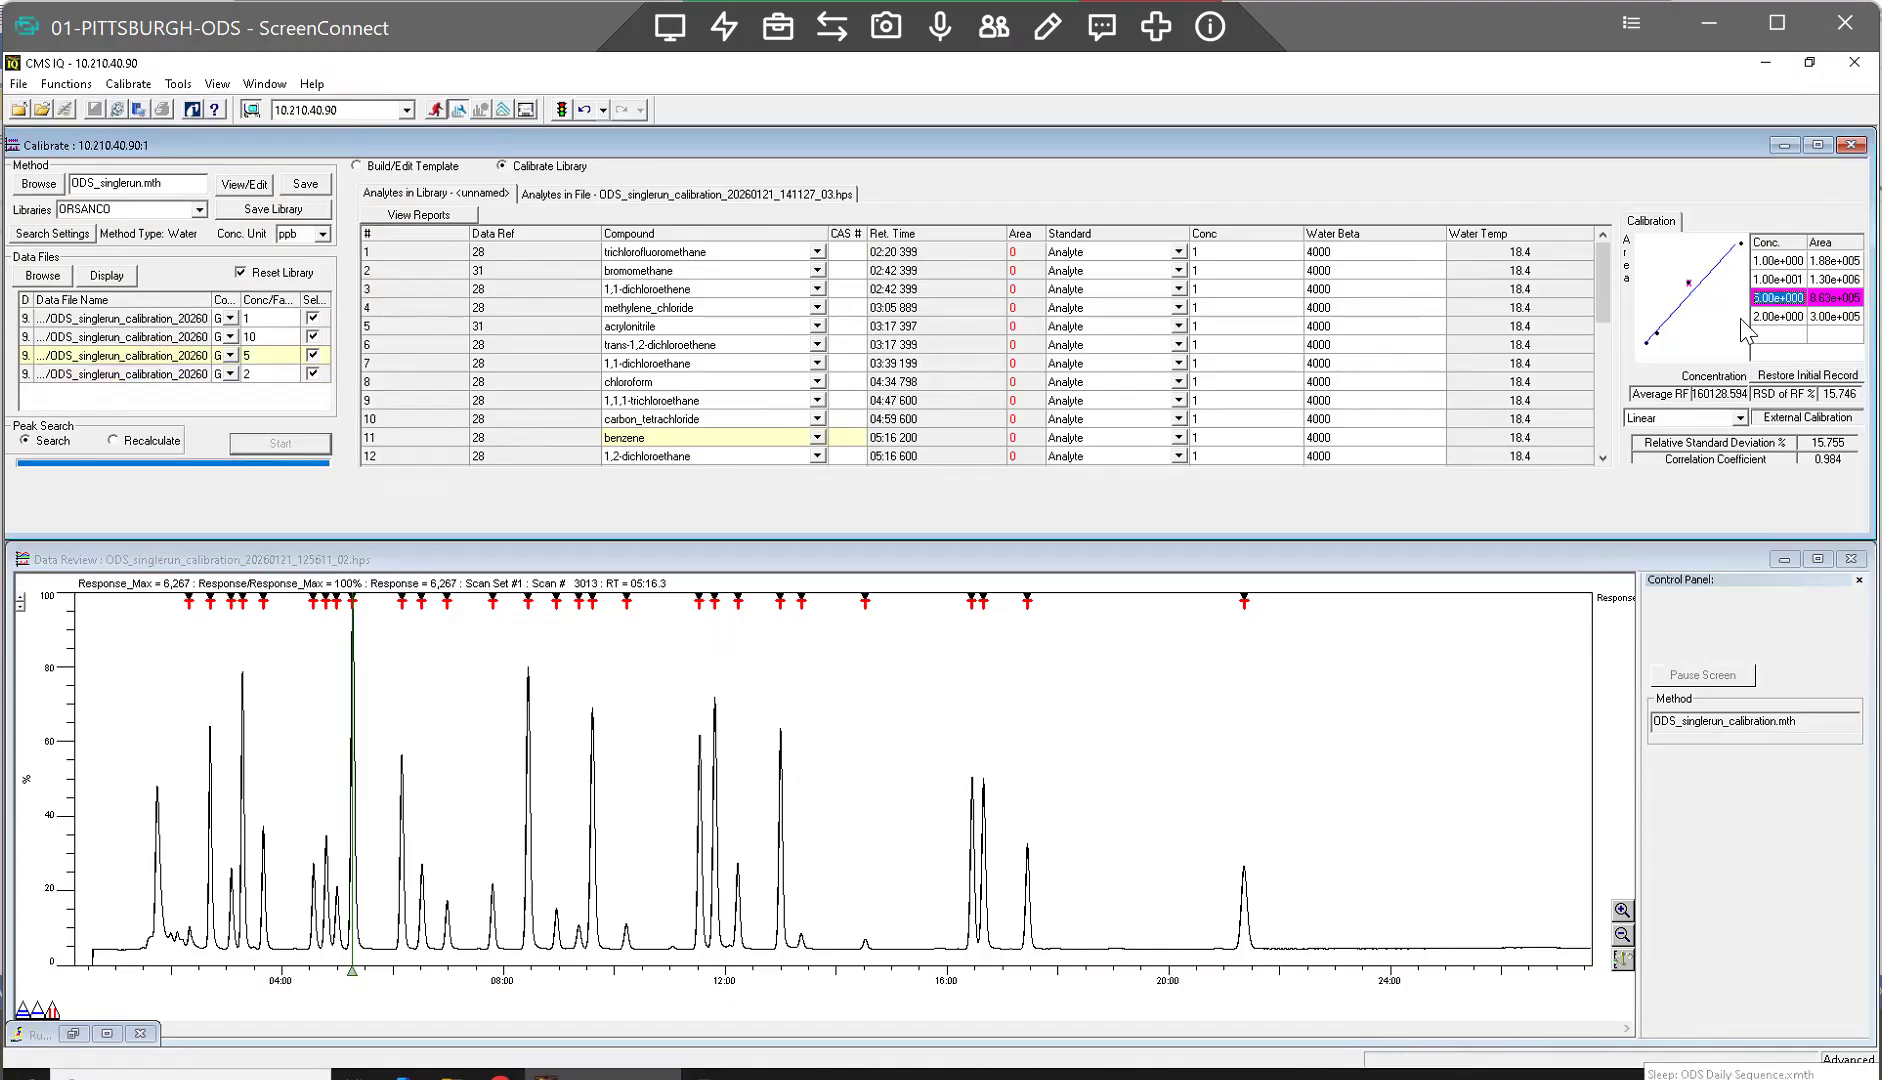
pyautogui.click(1800, 296)
pyautogui.click(1690, 283)
# Step: Try the Quadratic (3 or More Points) fit on benzene's calibration curve and return it to Linear
pyautogui.click(1740, 418)
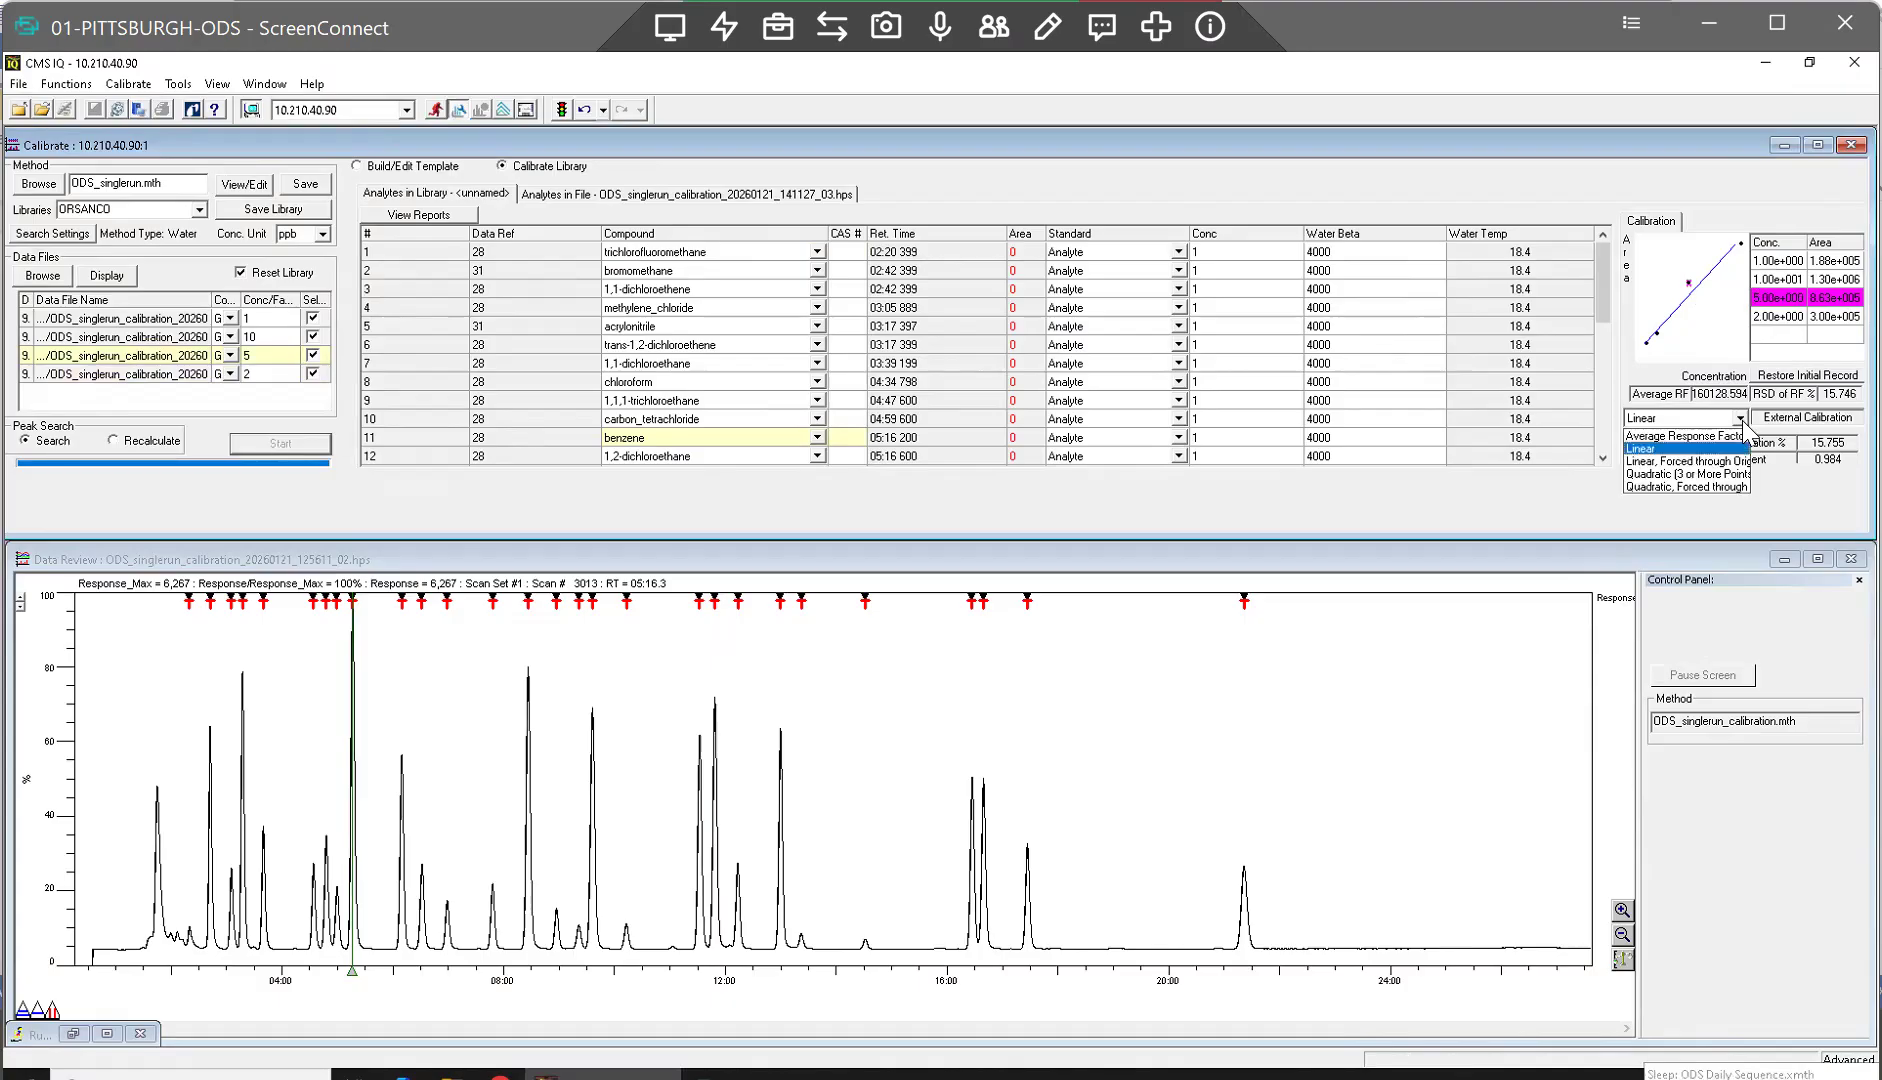
pyautogui.click(1688, 474)
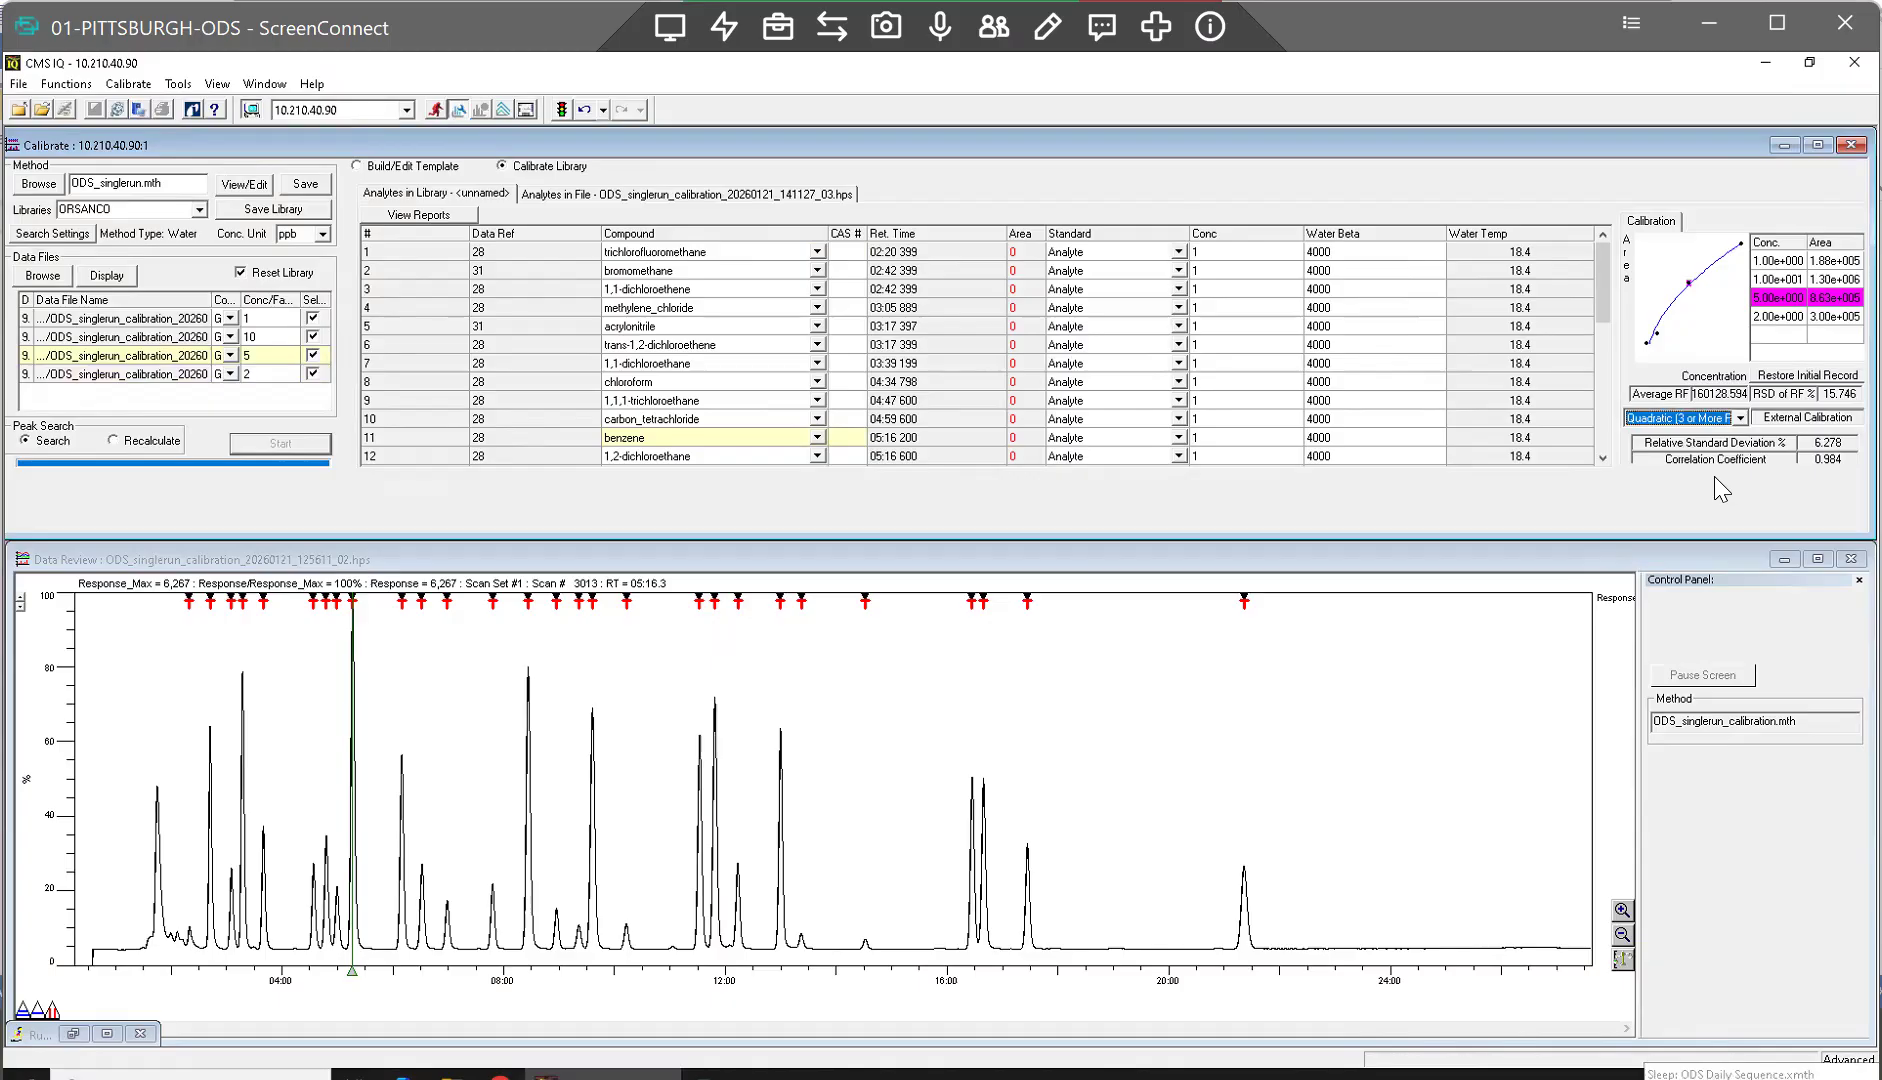
pyautogui.click(1740, 420)
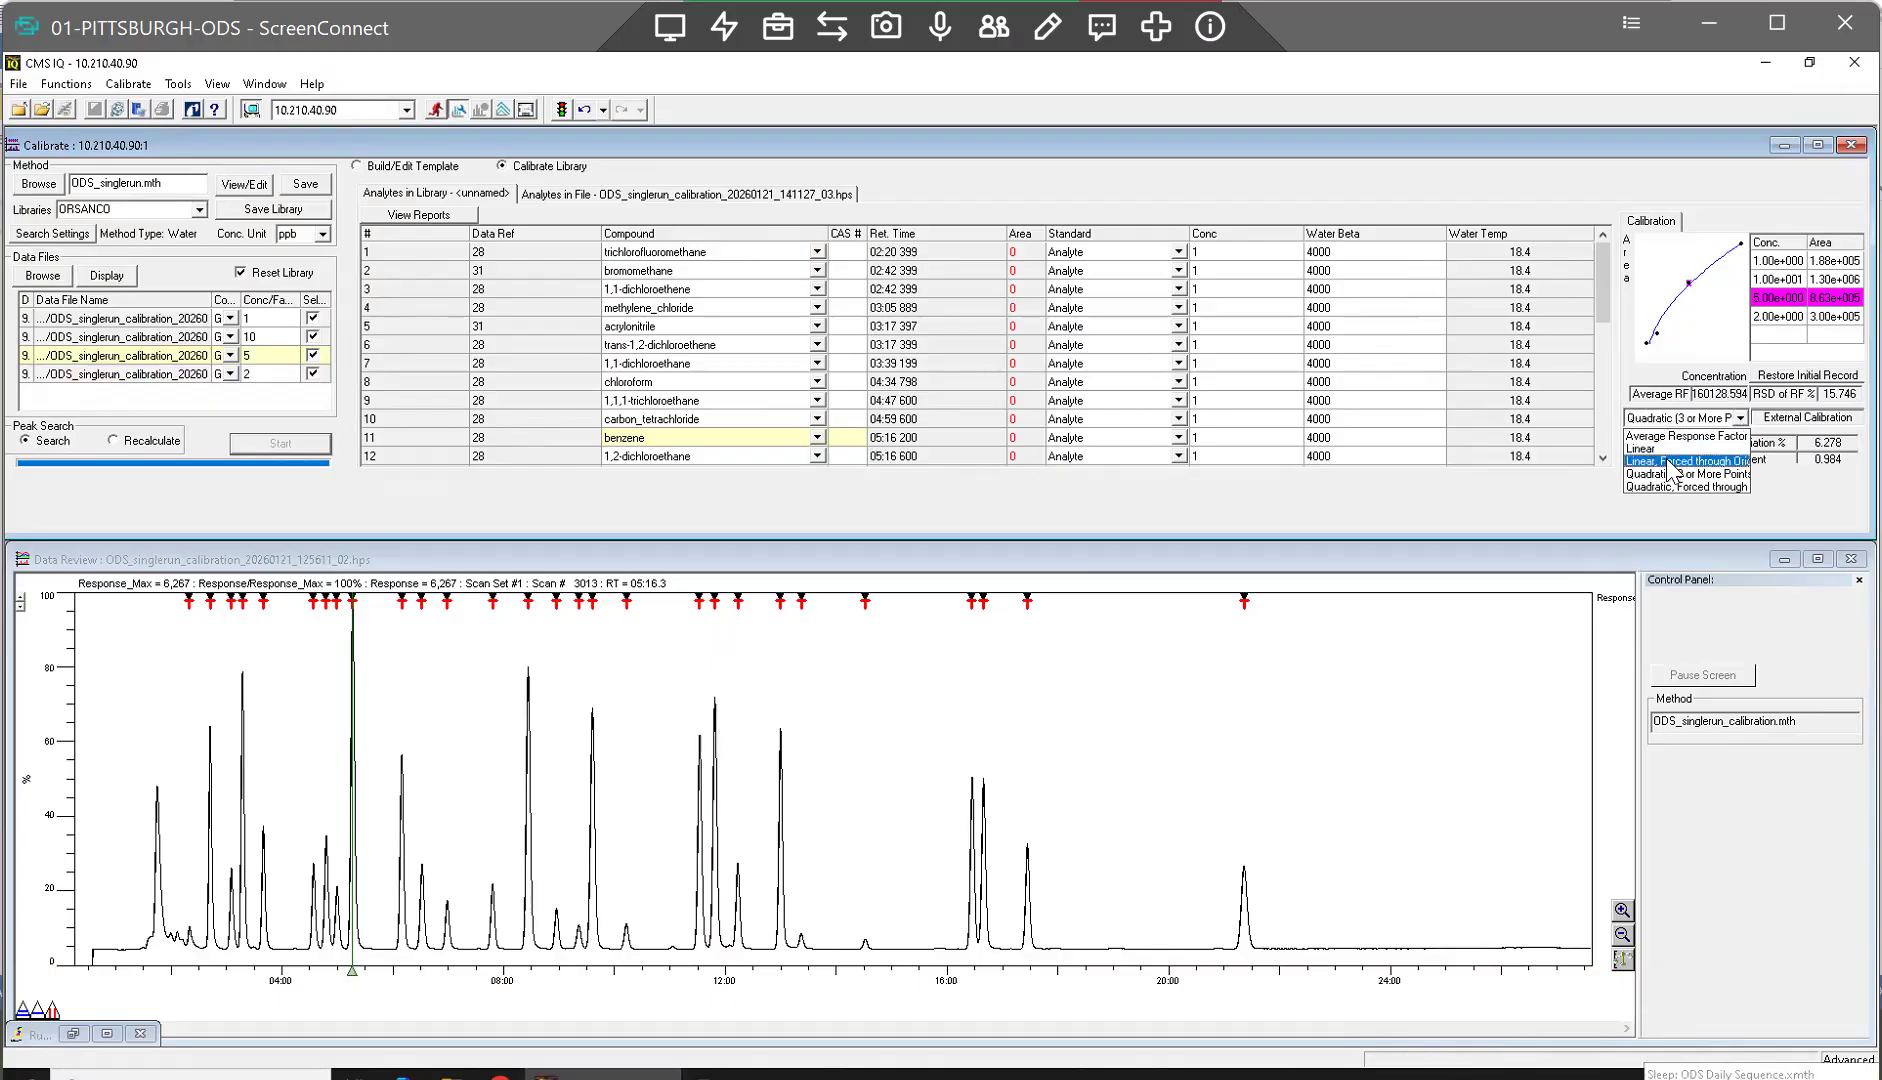
pyautogui.click(1667, 450)
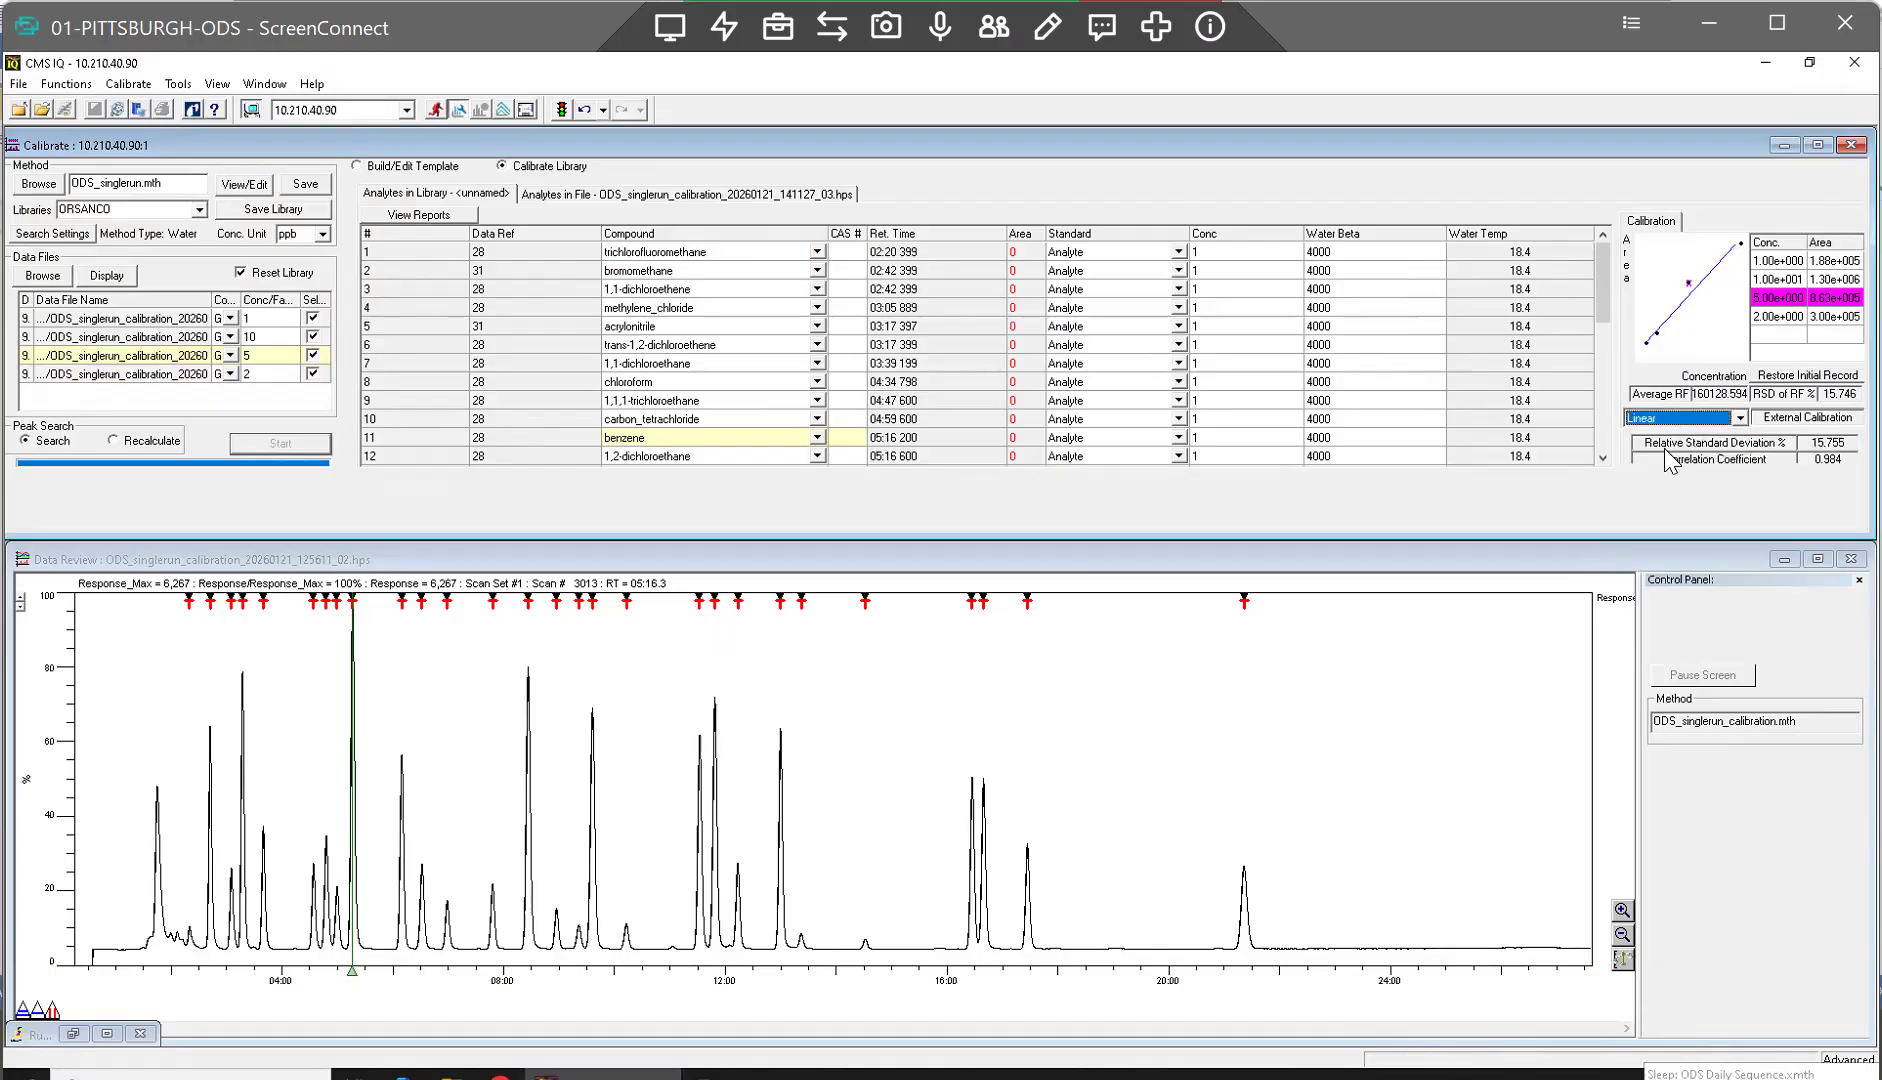
pyautogui.click(1740, 420)
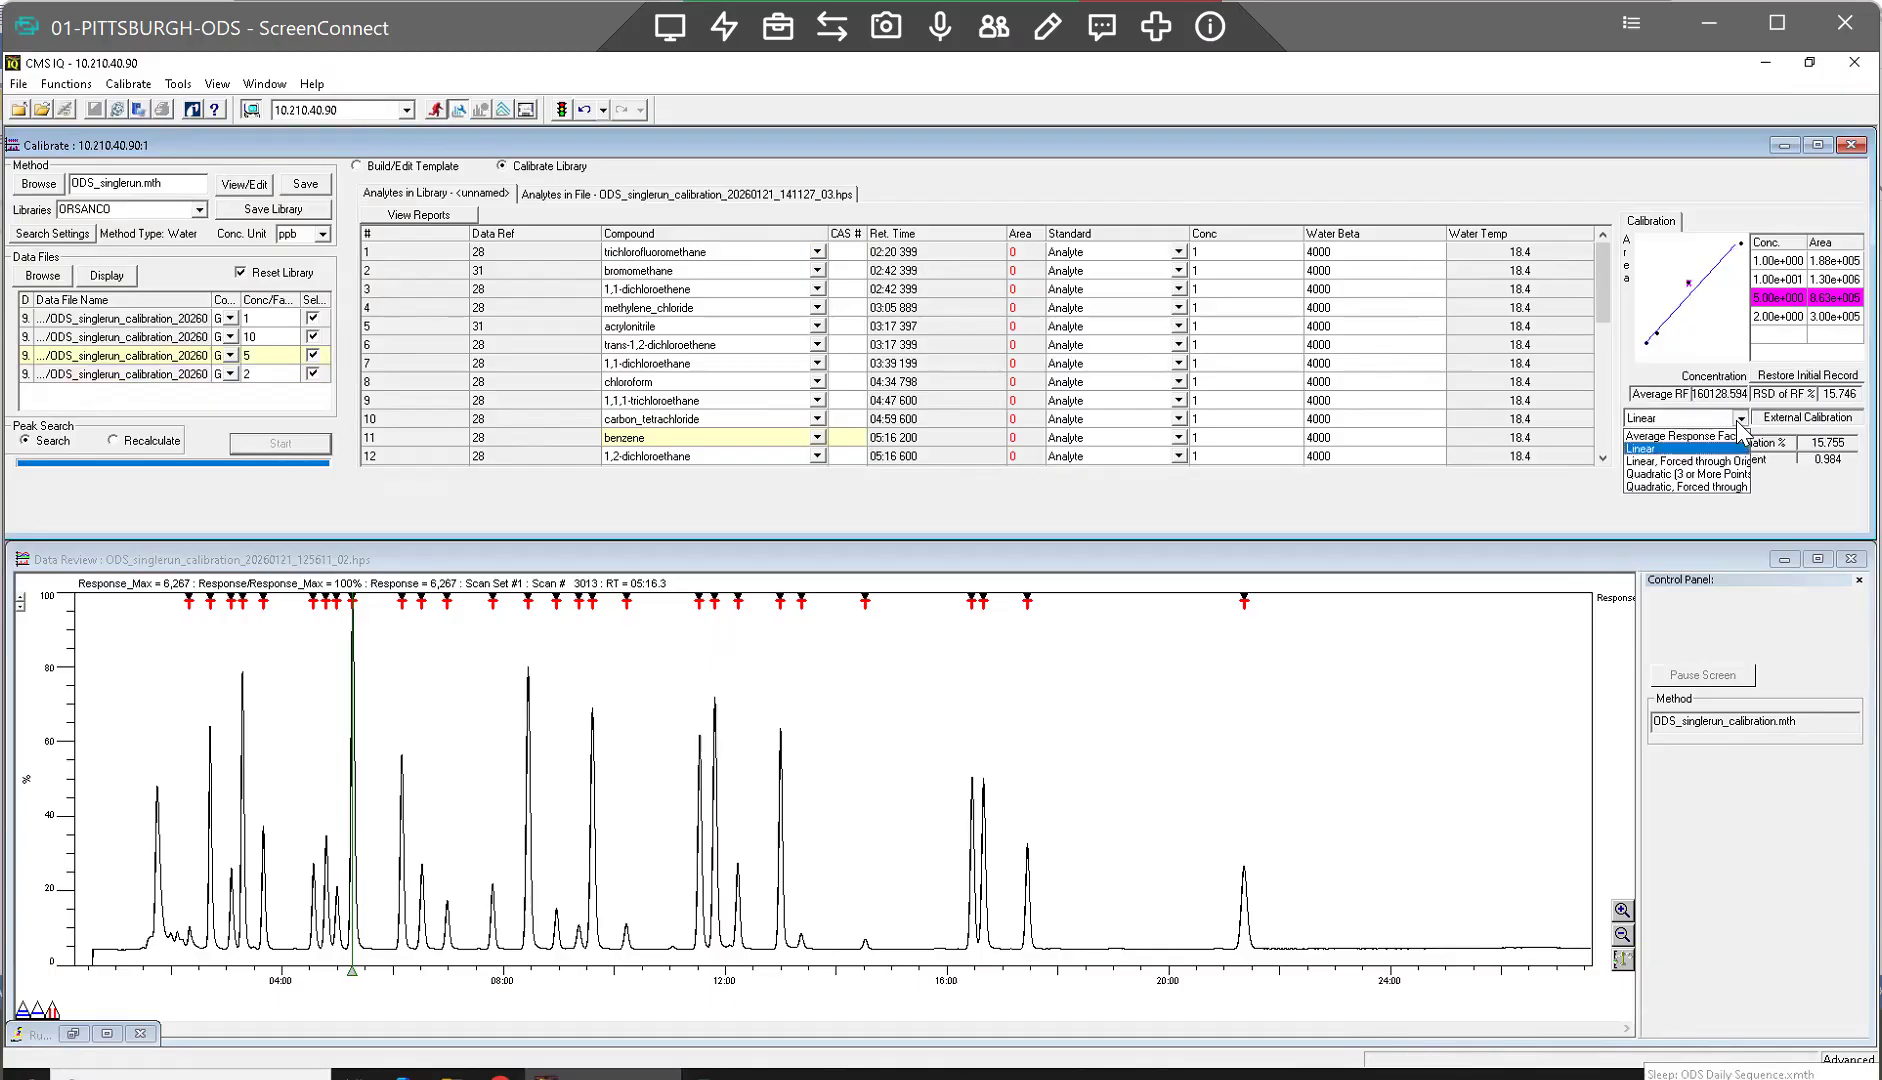
pyautogui.click(1741, 425)
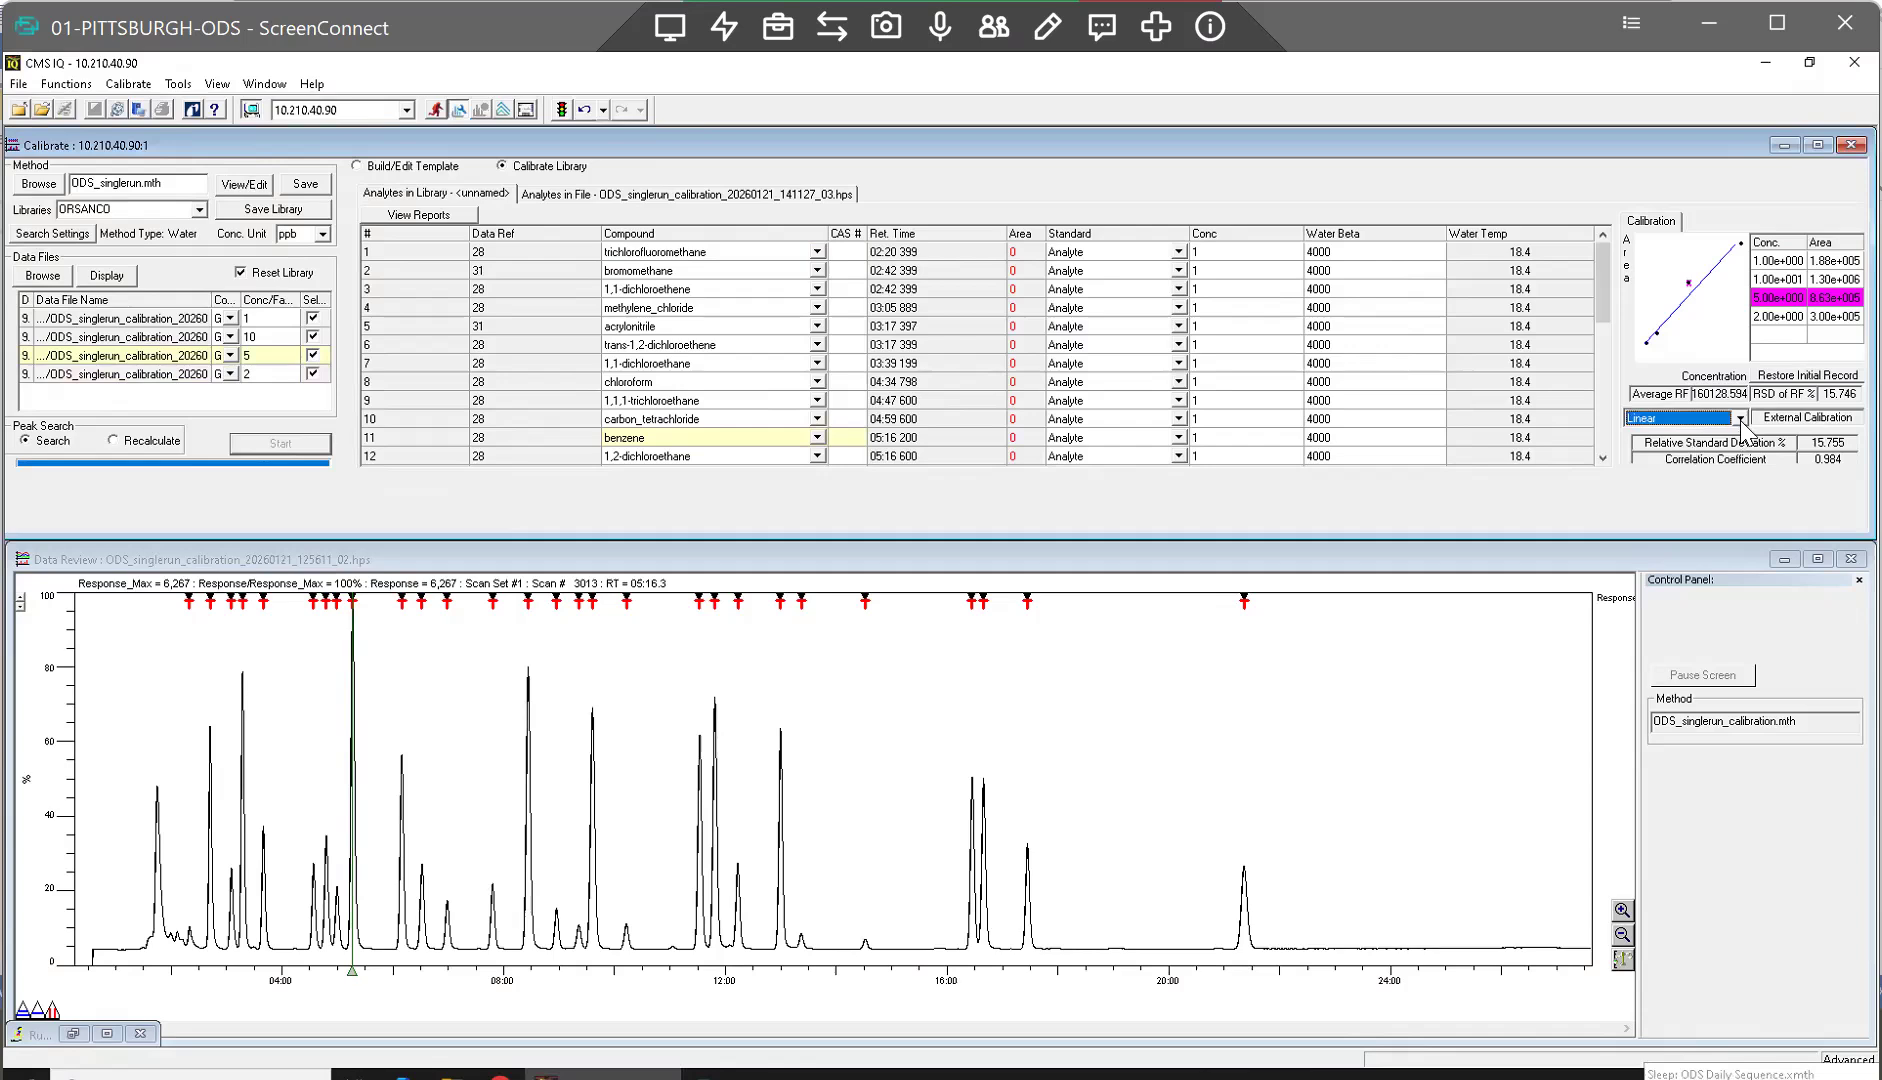
# Step: Try the Average Response Factor and Linear, Forced through Origin fits on benzene's calibration curve, and restore the Linear fit
pyautogui.click(1741, 420)
pyautogui.click(1721, 434)
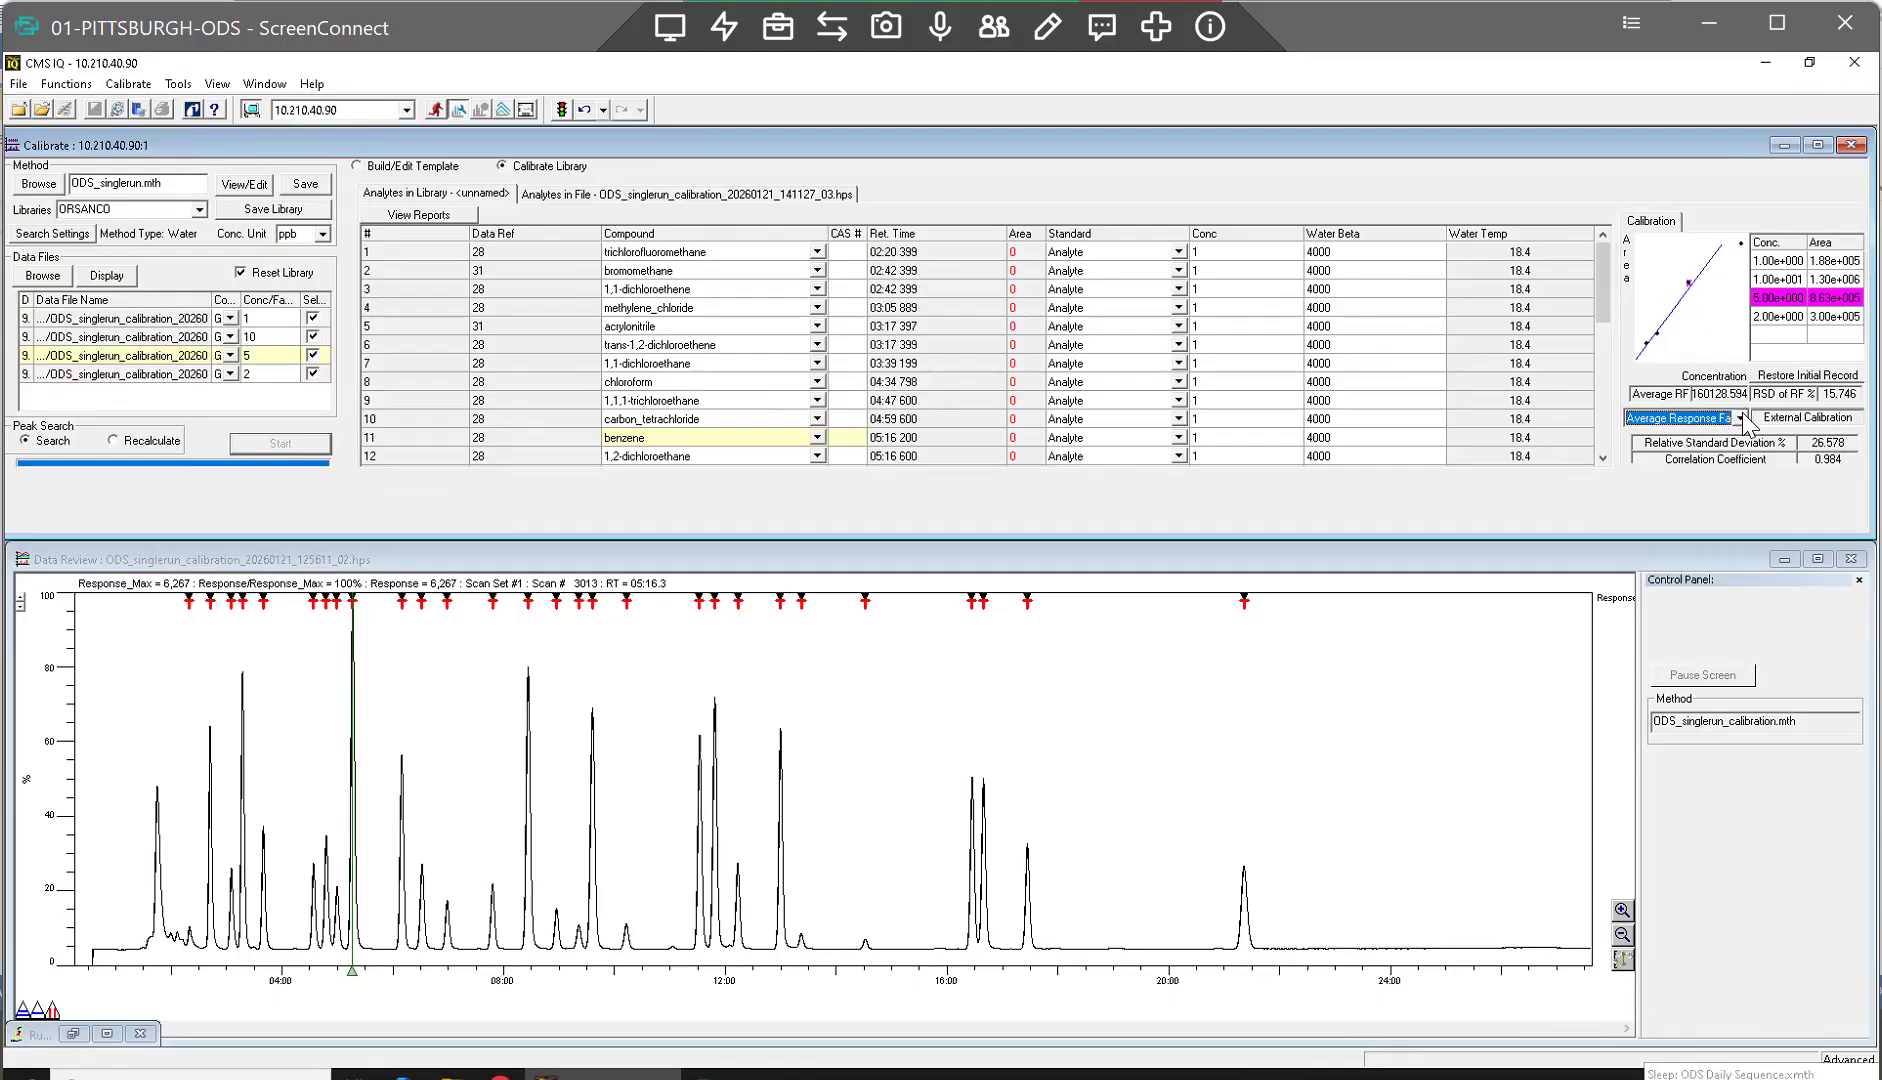
pyautogui.click(1742, 418)
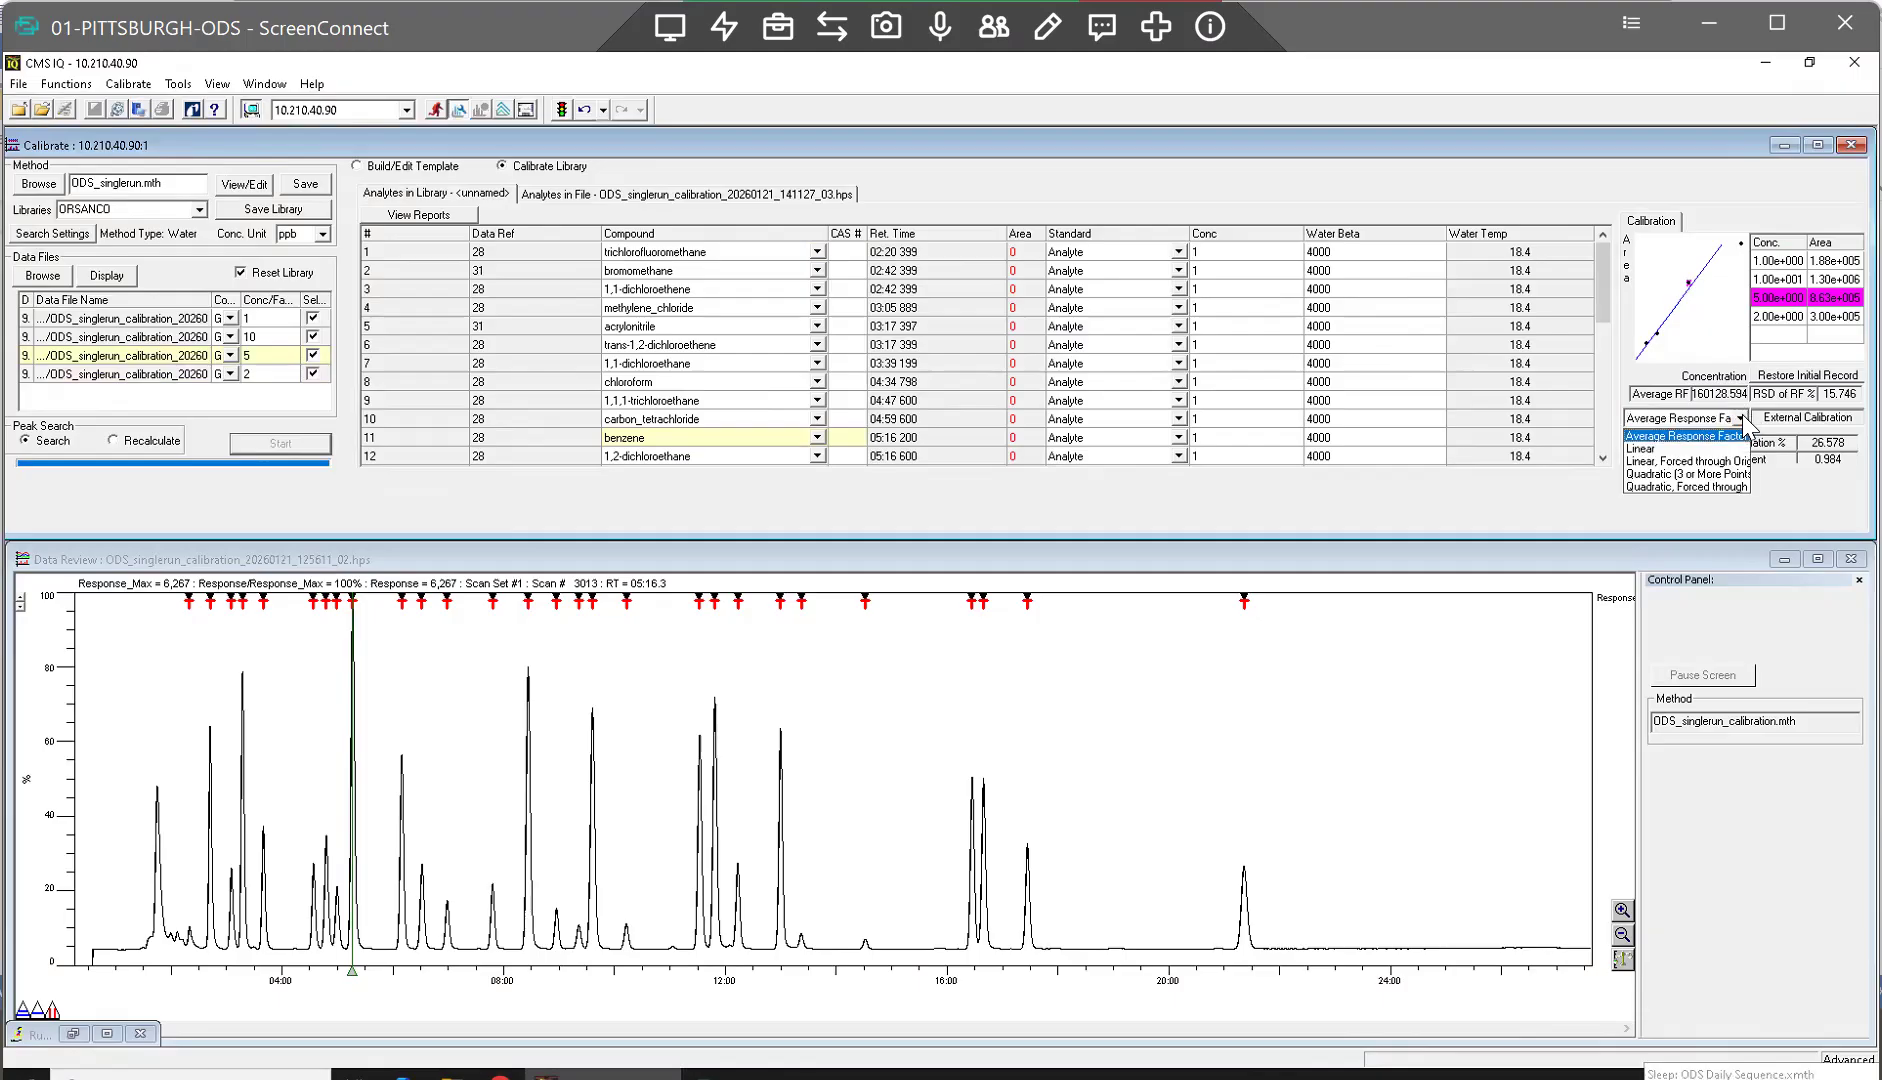
pyautogui.click(1692, 461)
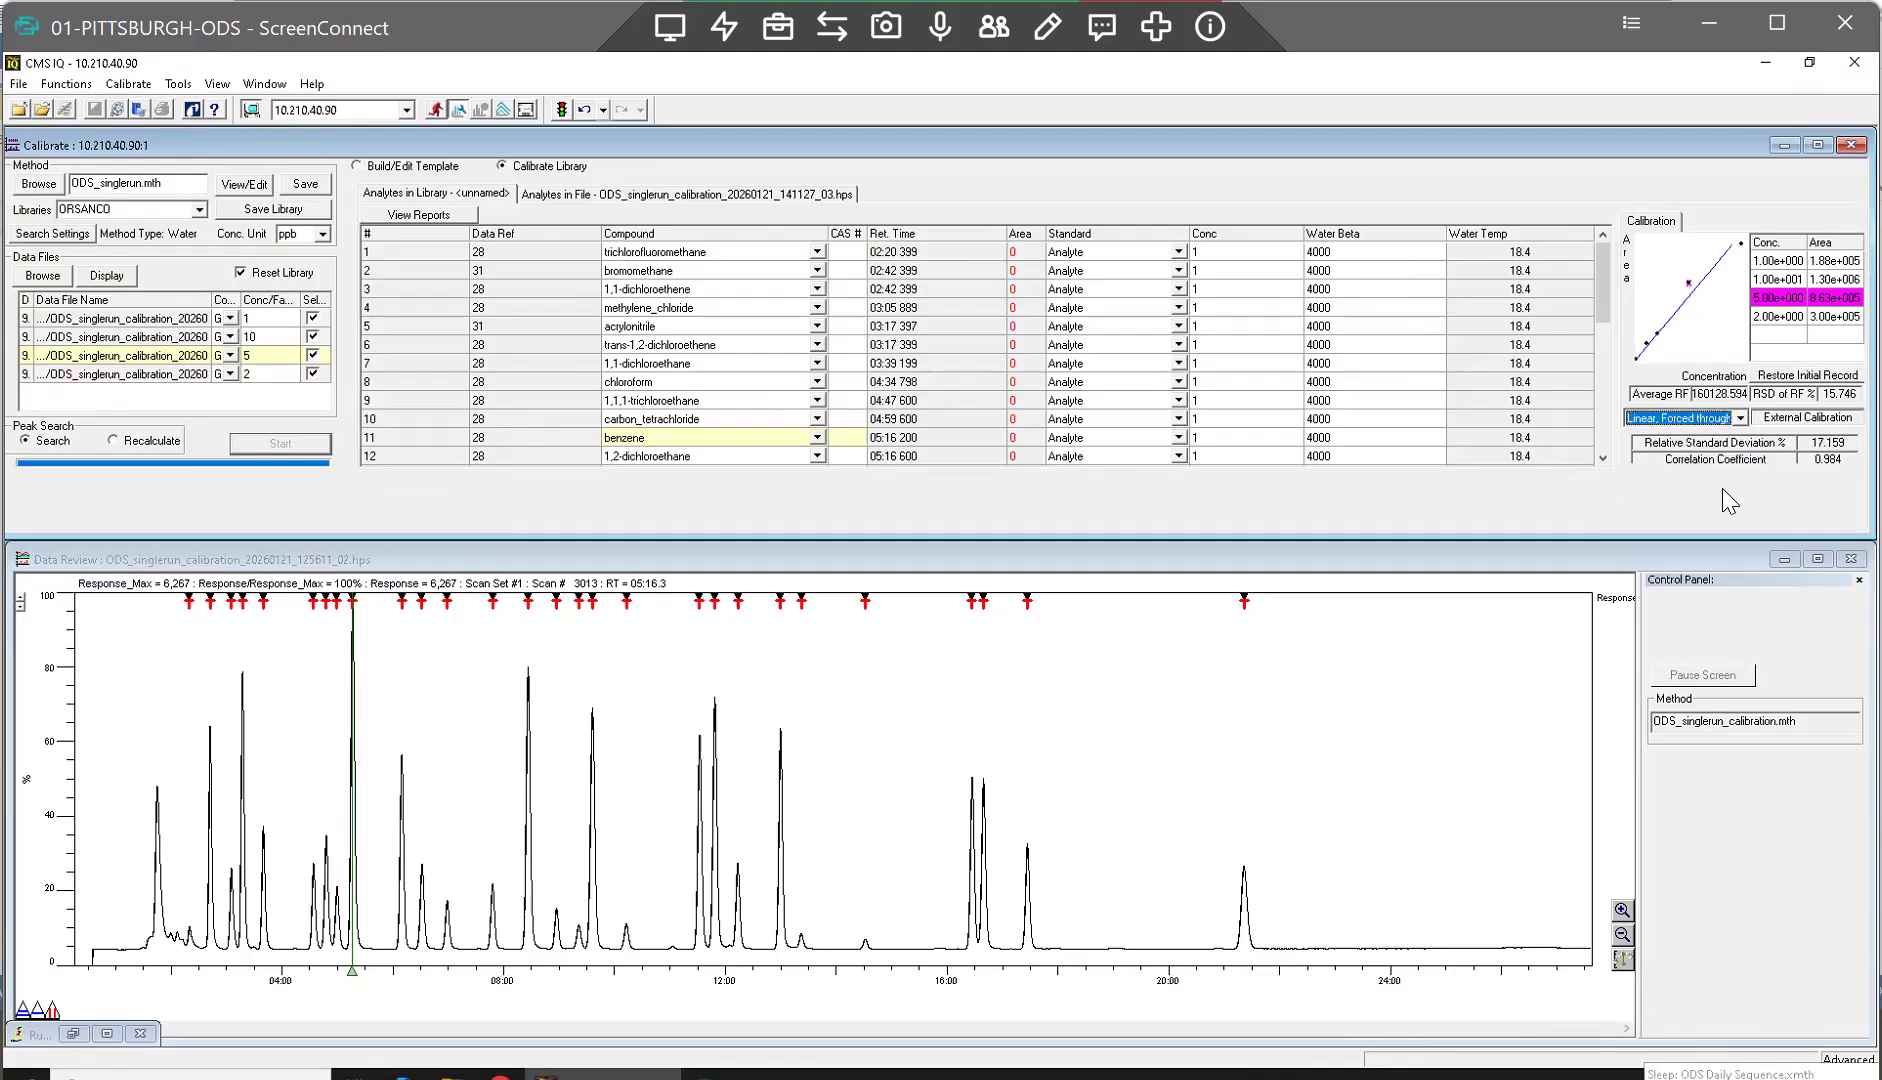
pyautogui.click(1740, 419)
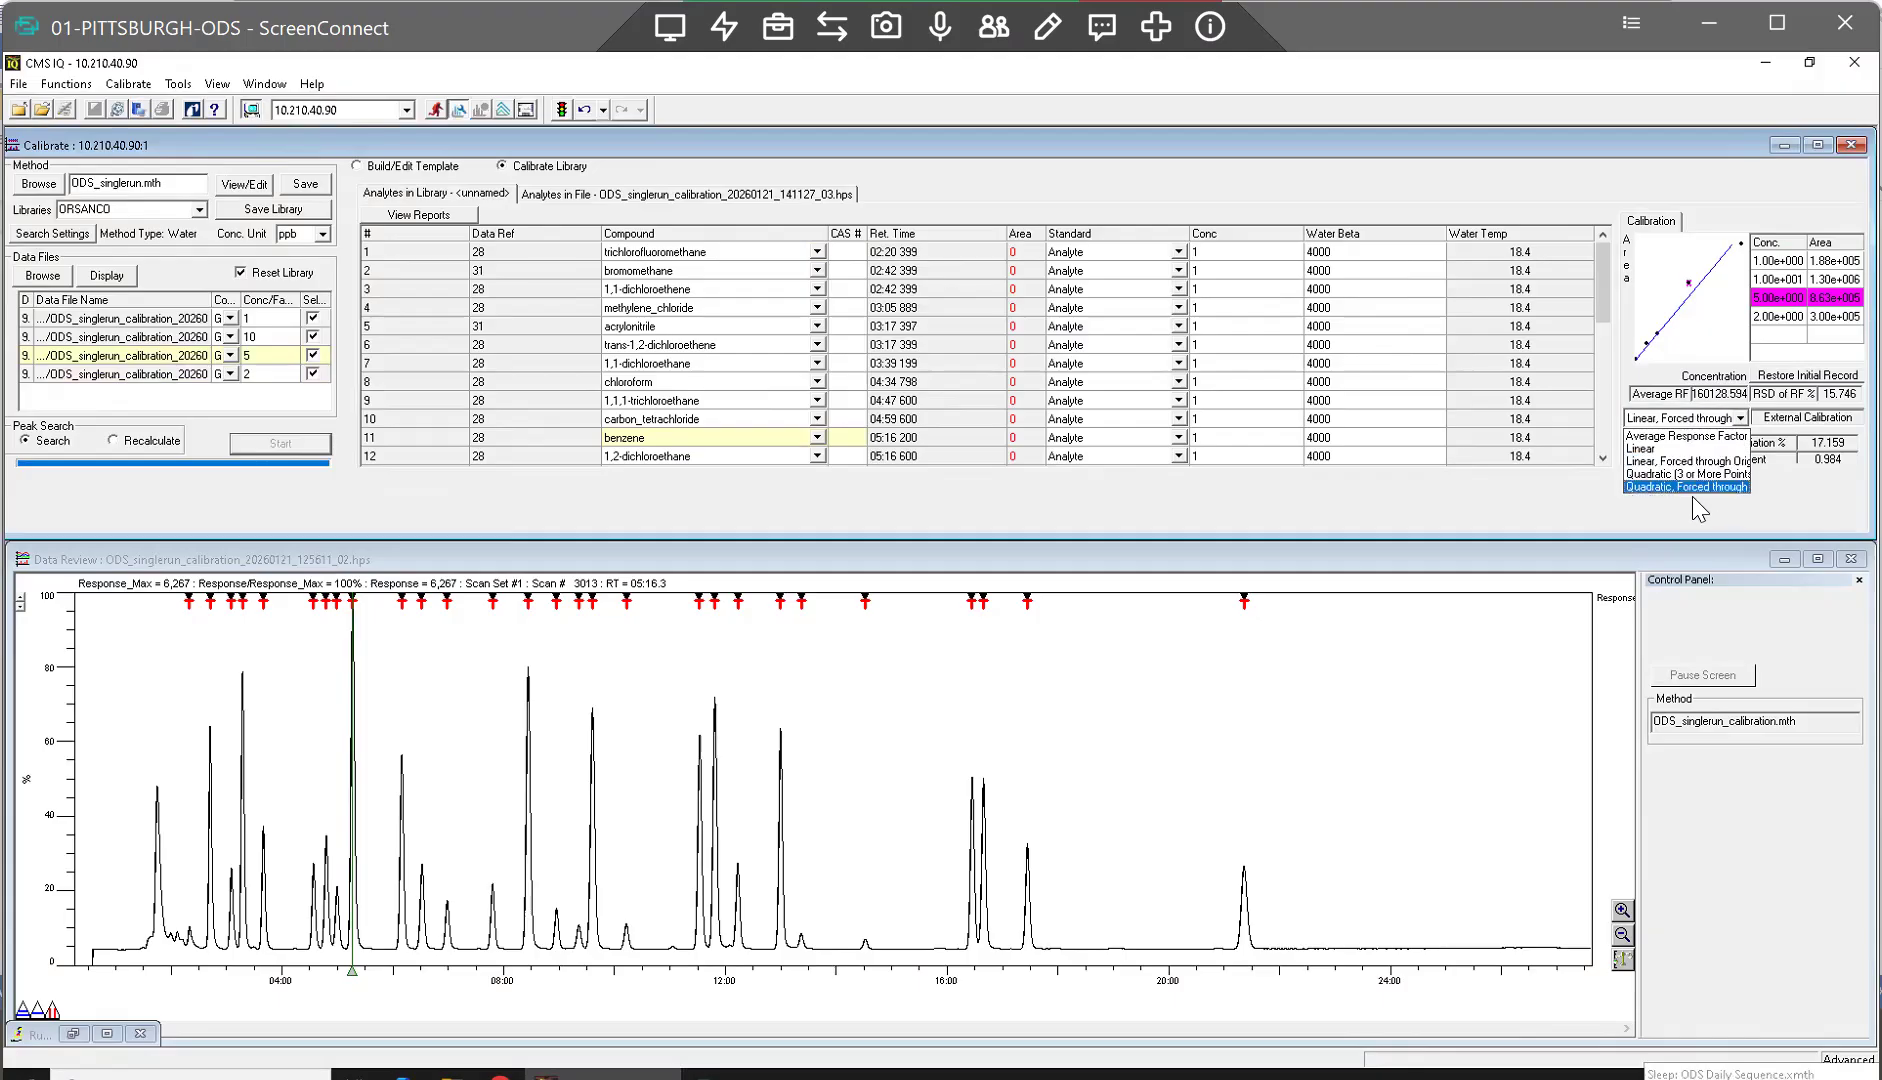
pyautogui.click(1660, 448)
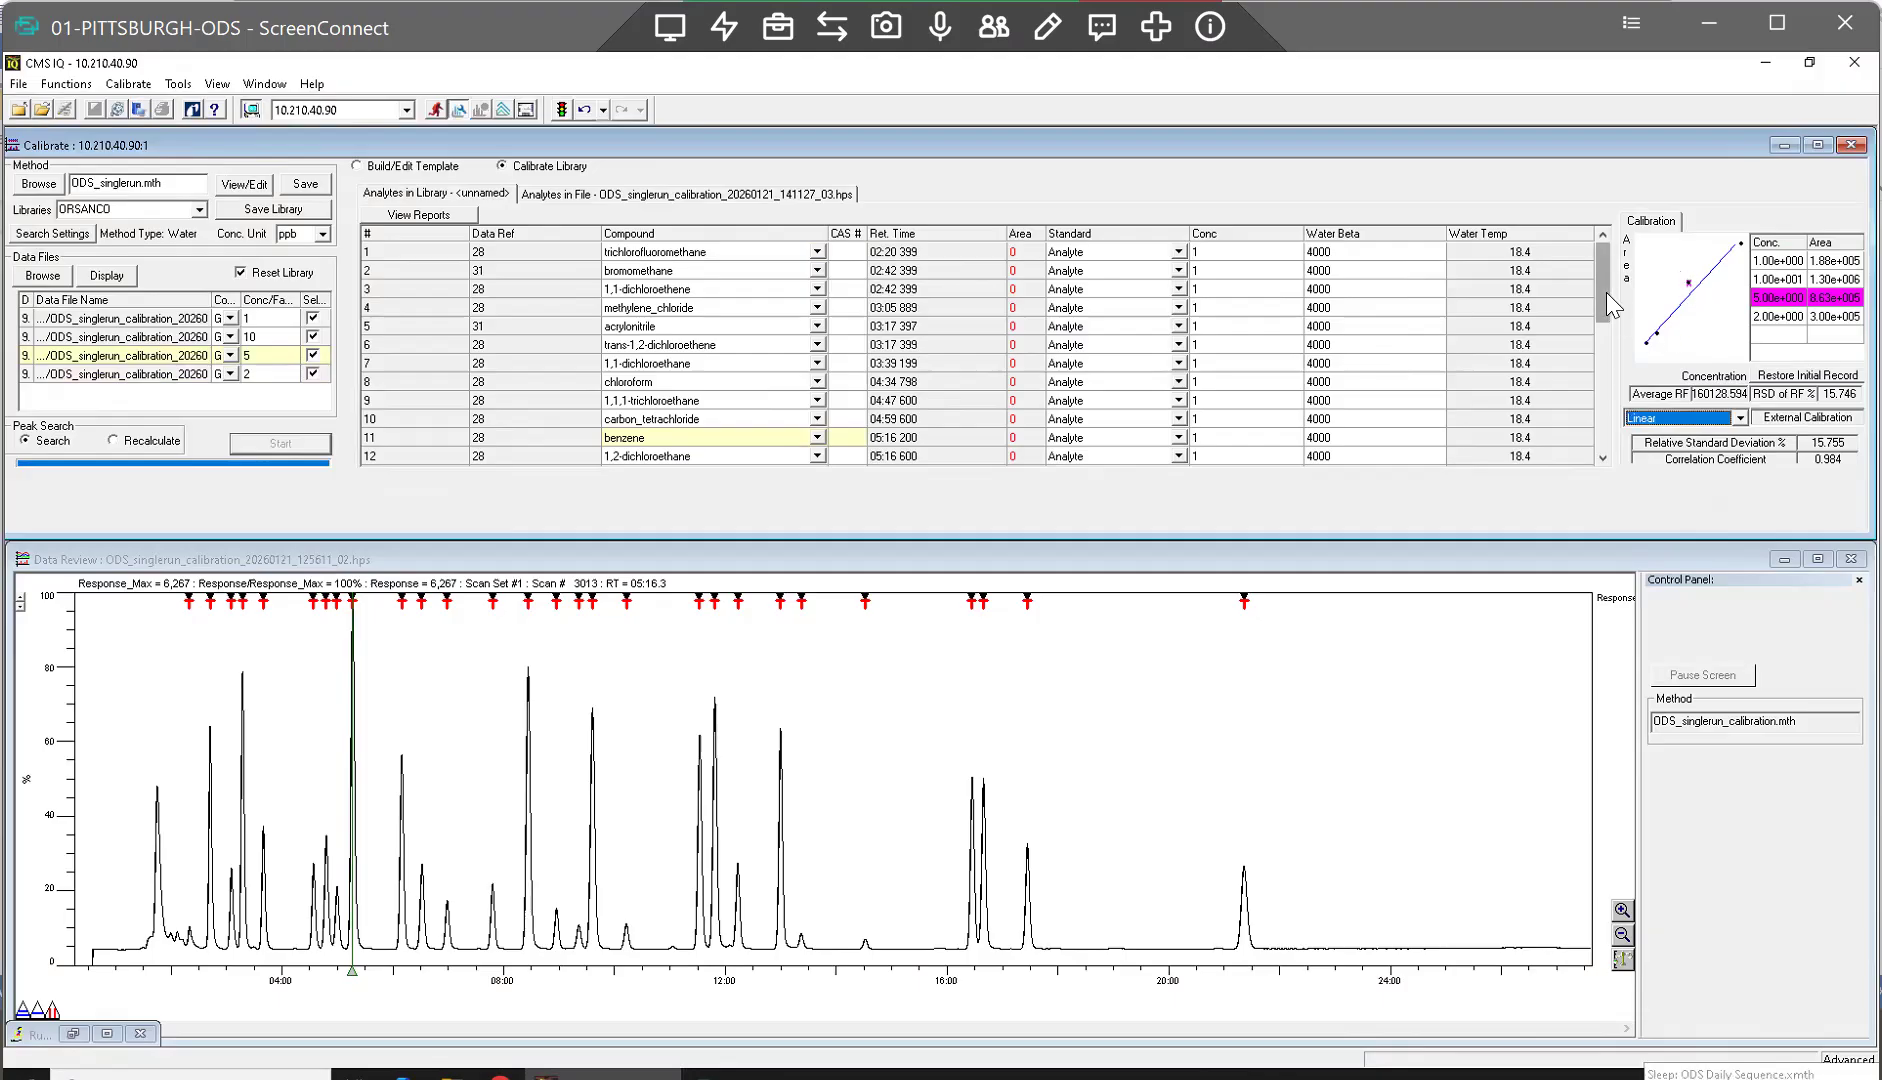
# Step: Review the calibration curves of the library compounds from 1,2-dichloroethane through 1,1,2-trichloroethane one by one
pyautogui.click(625, 462)
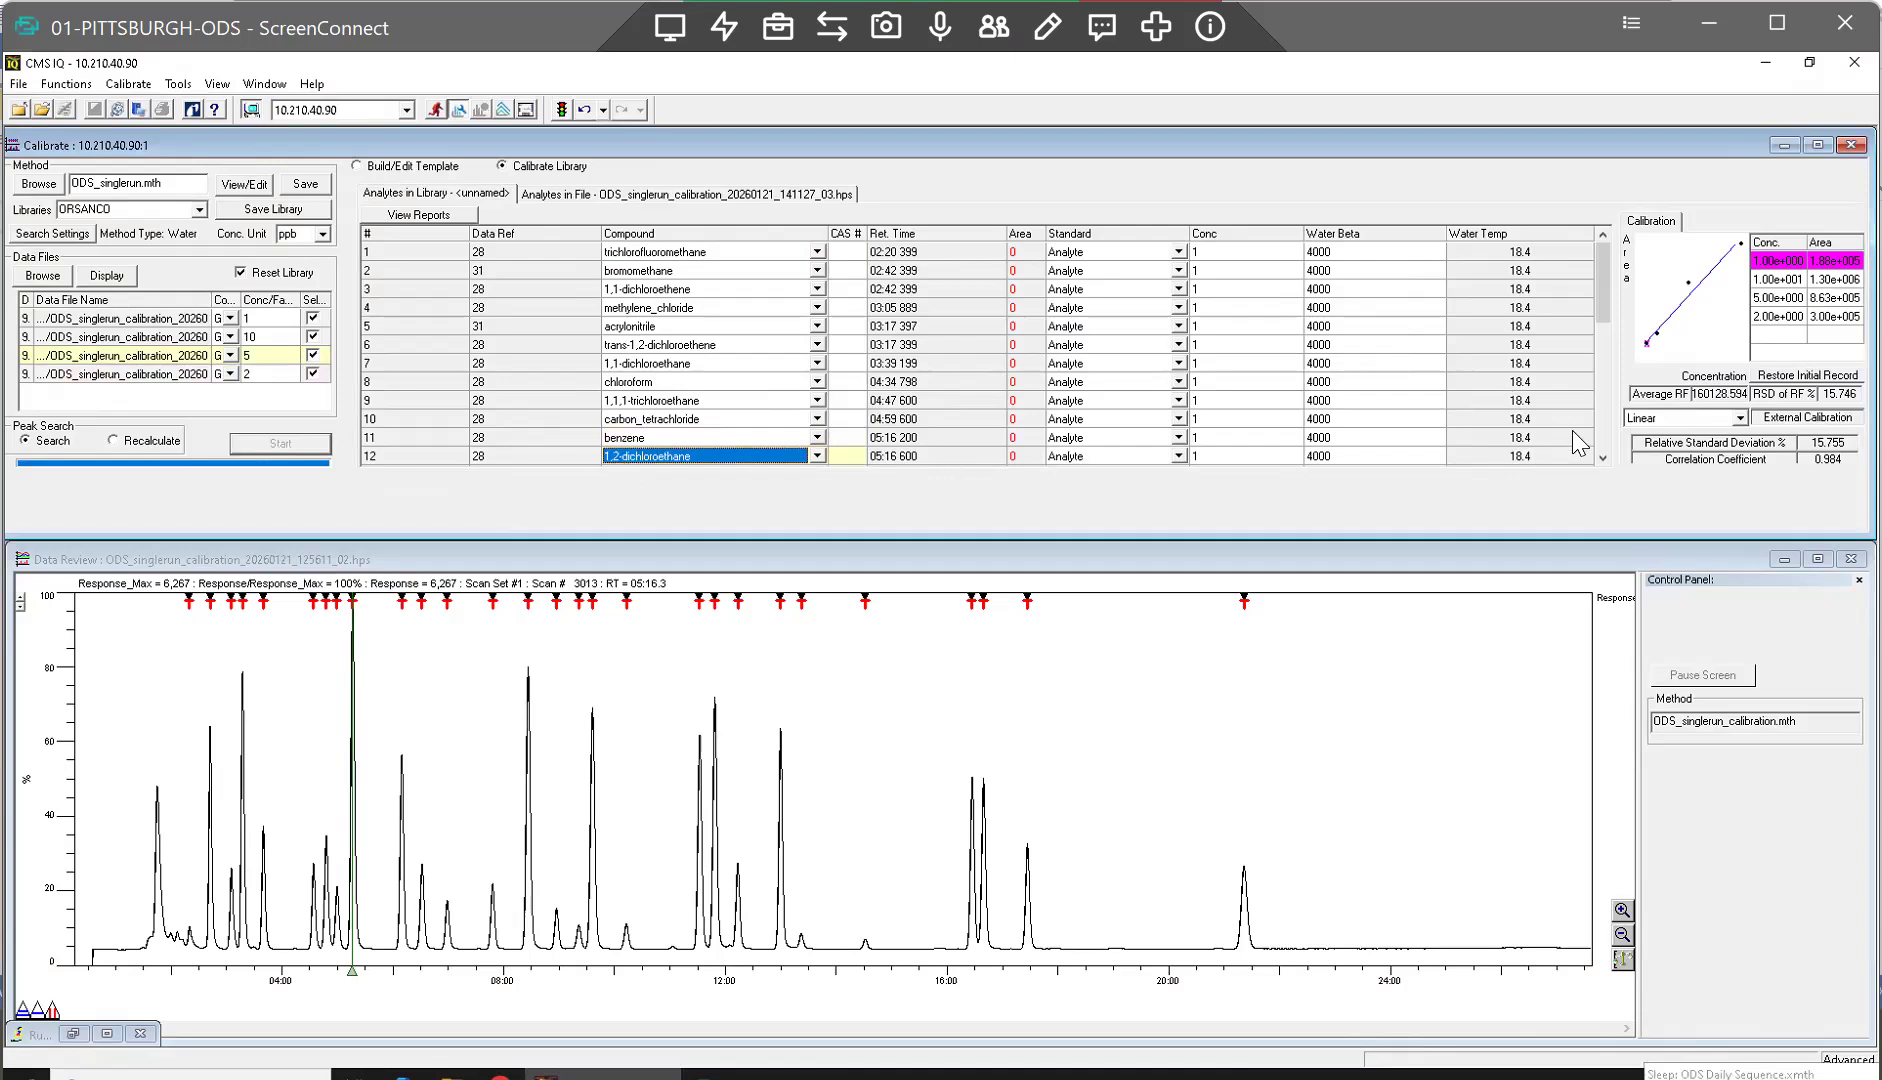
pyautogui.scroll(-7, 1605, 462)
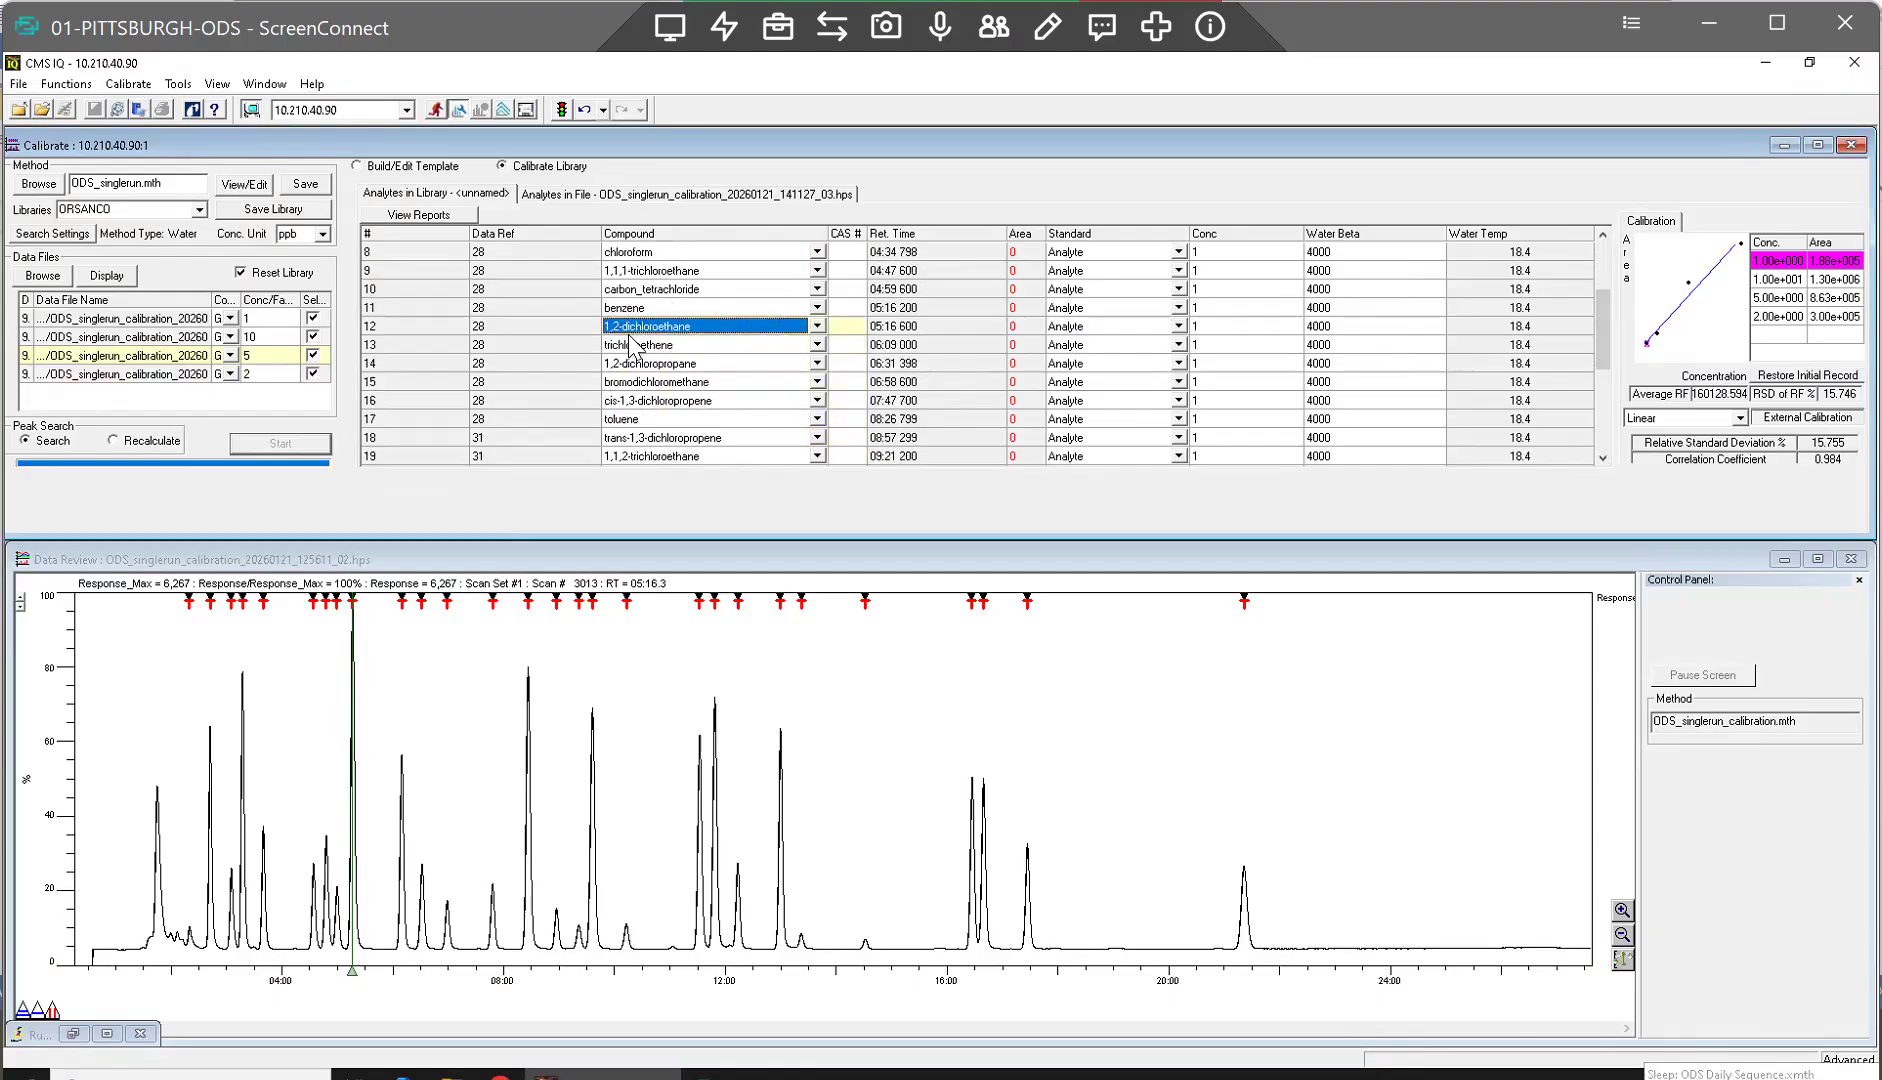
pyautogui.click(632, 345)
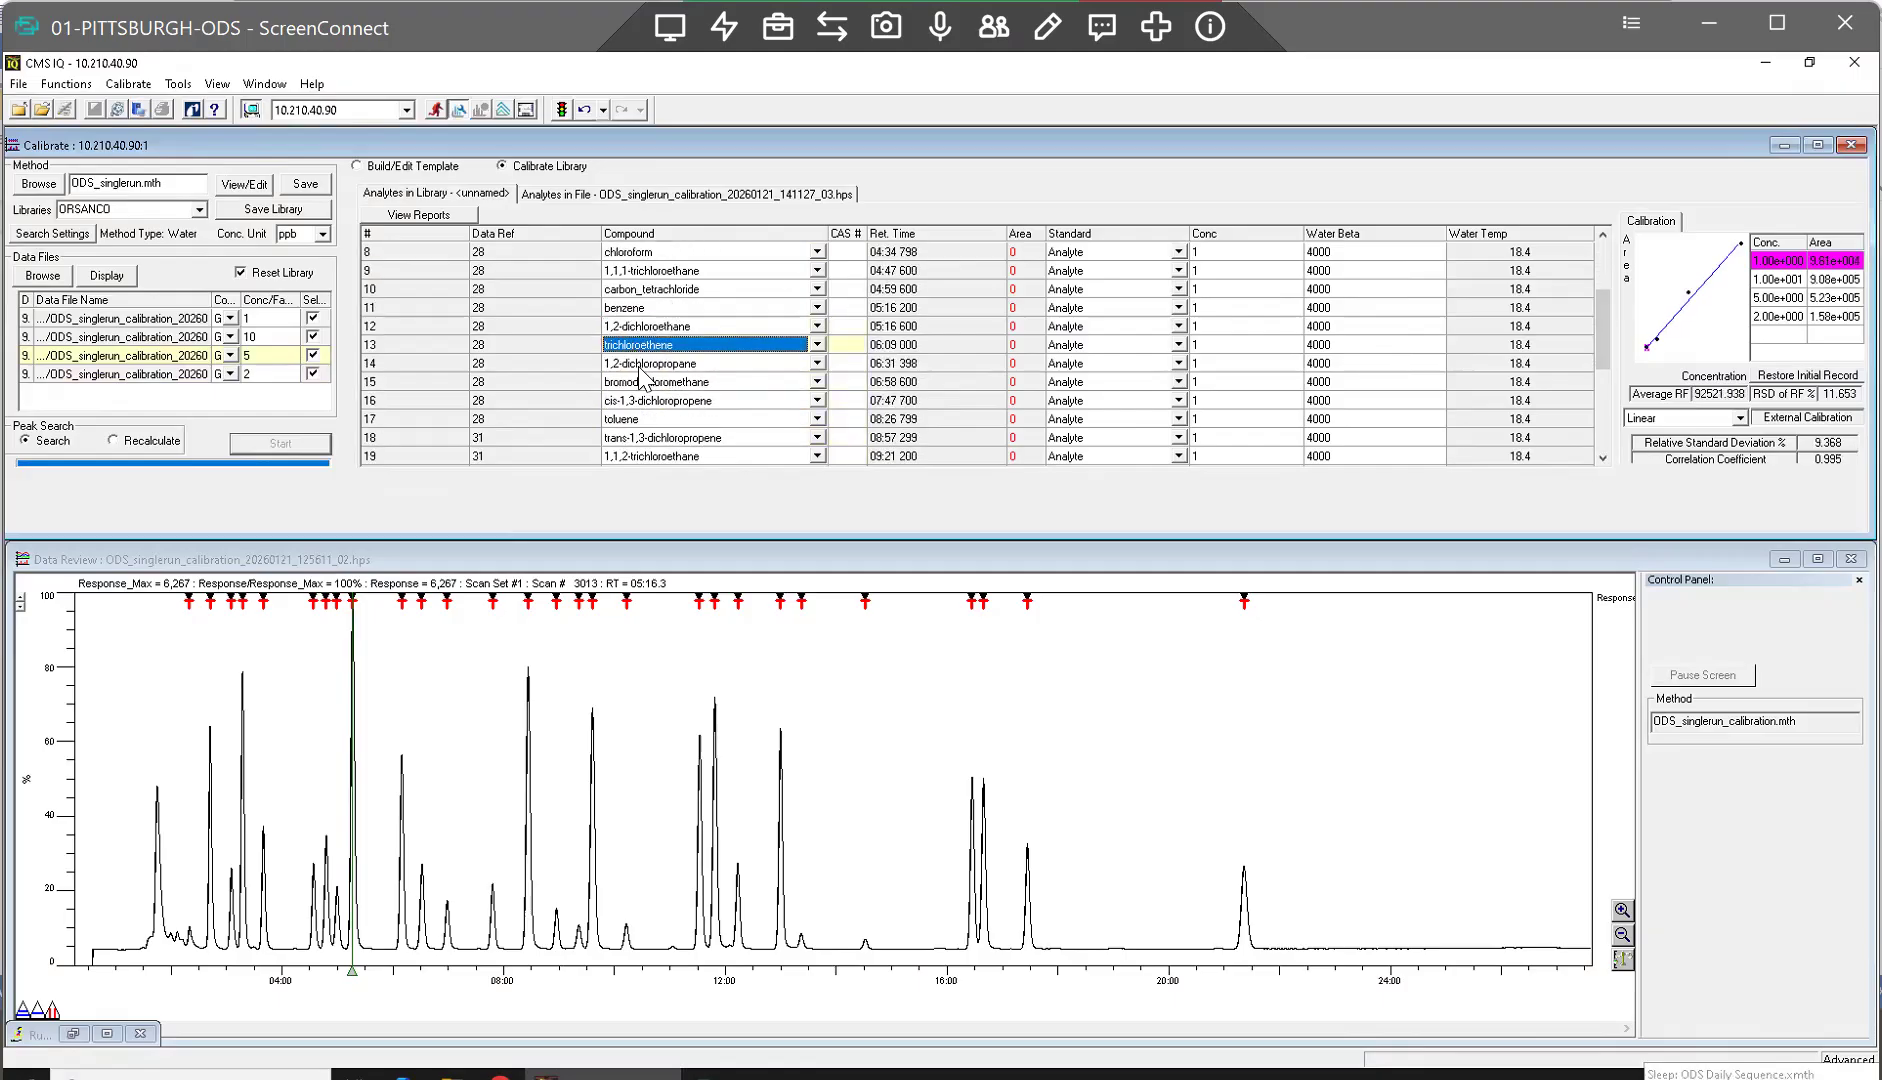
pyautogui.click(640, 366)
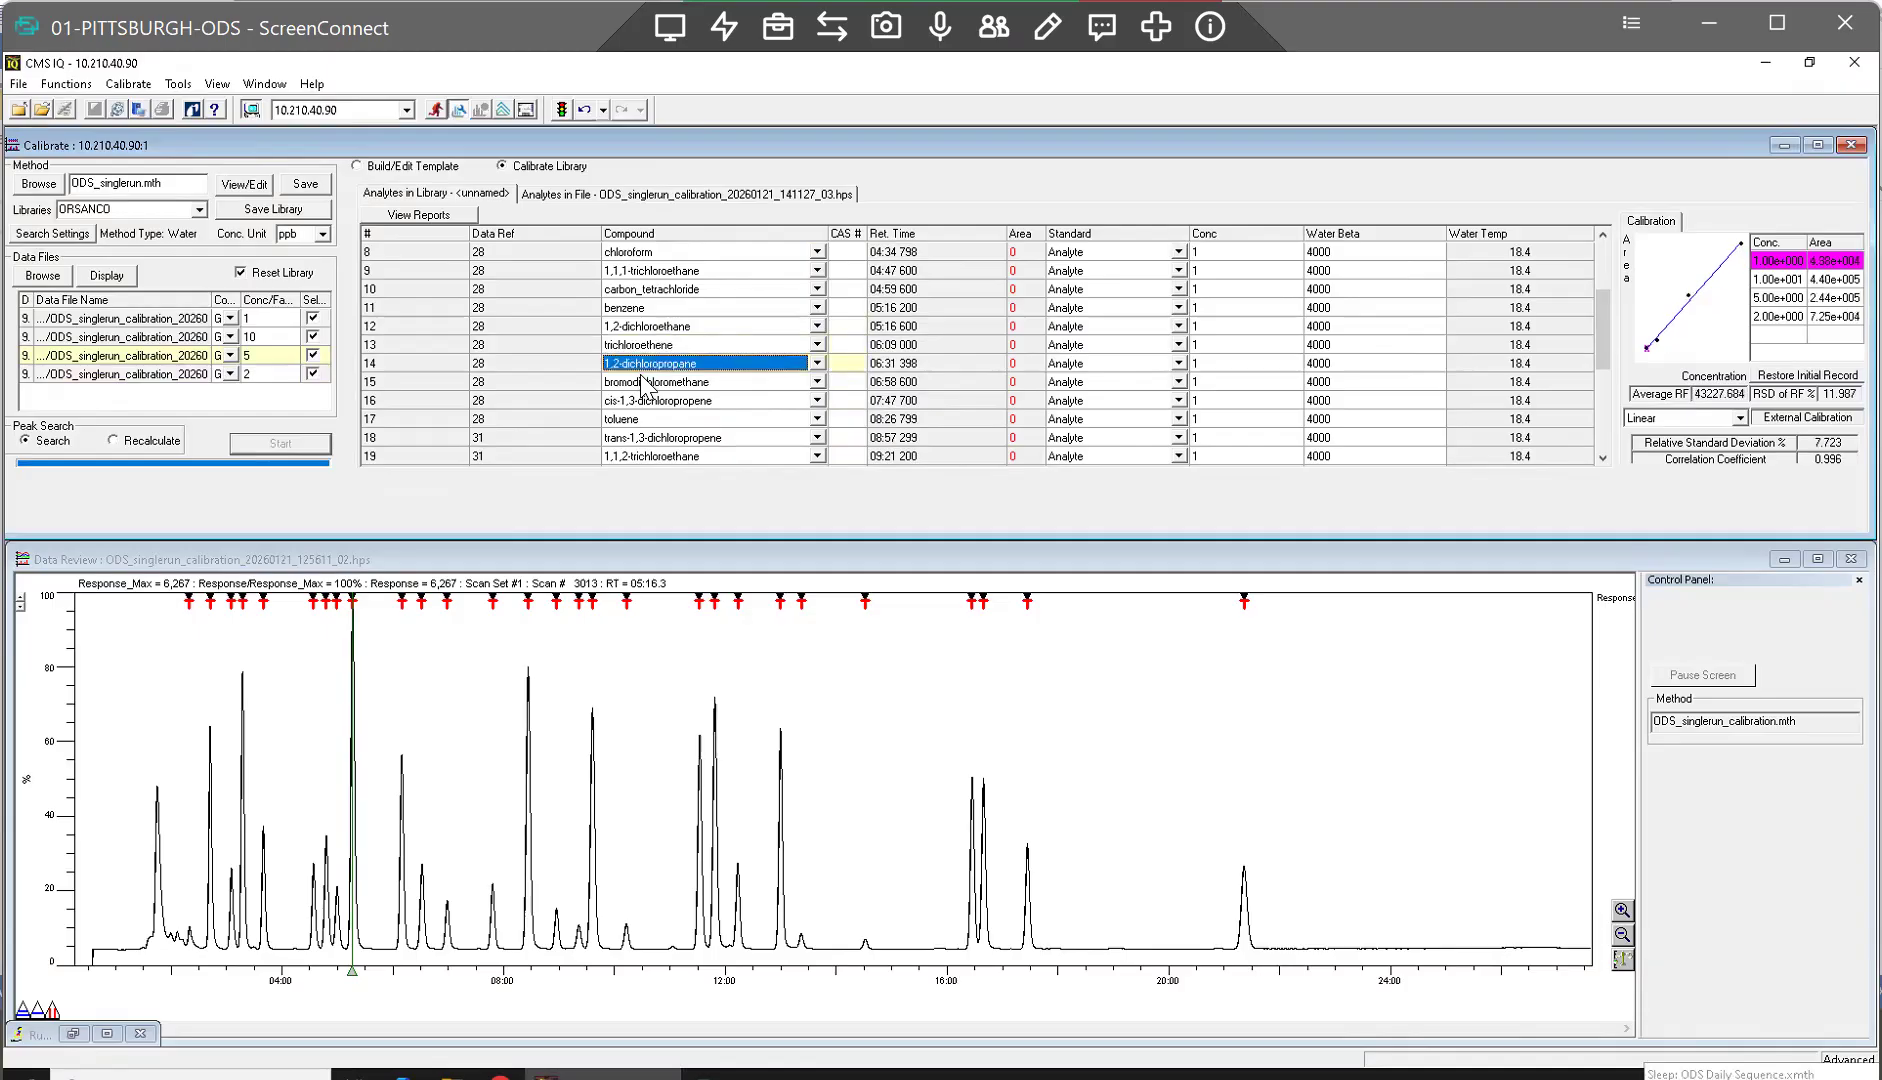
pyautogui.click(645, 386)
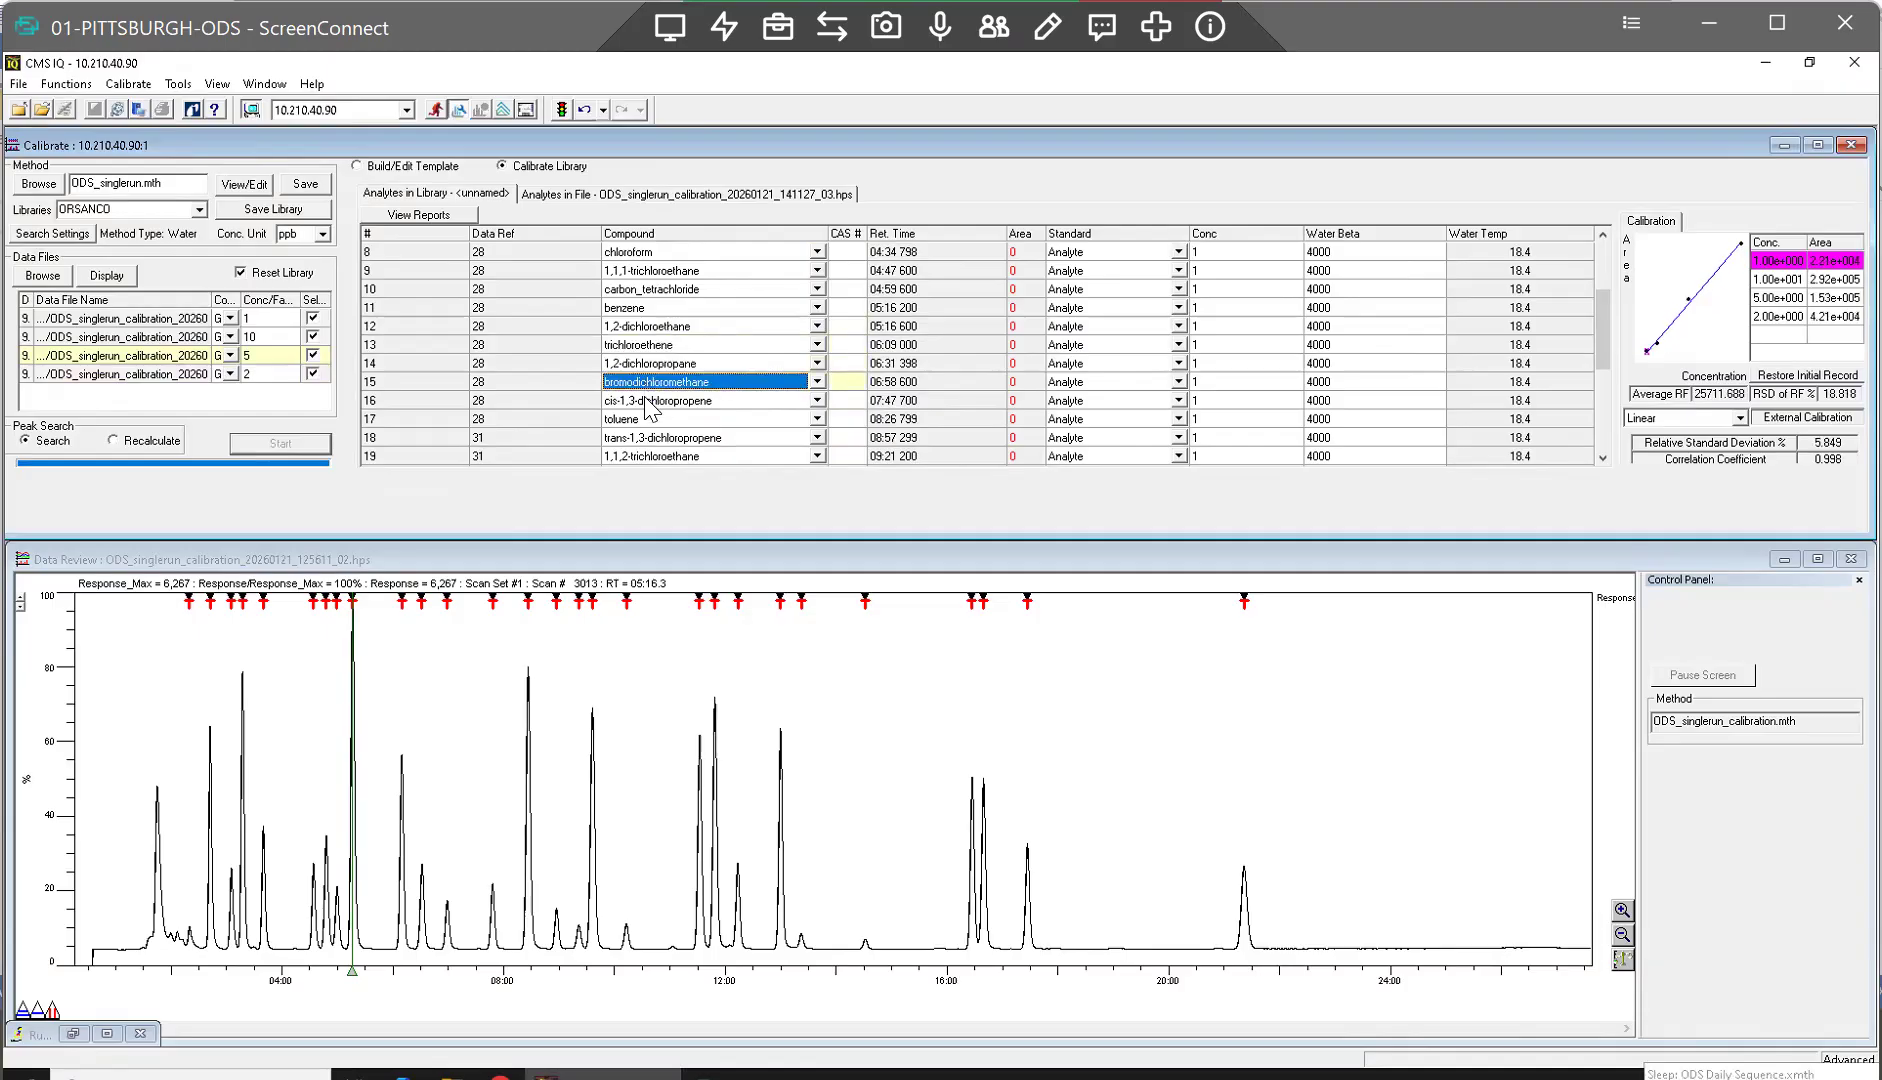
pyautogui.click(646, 400)
pyautogui.click(646, 419)
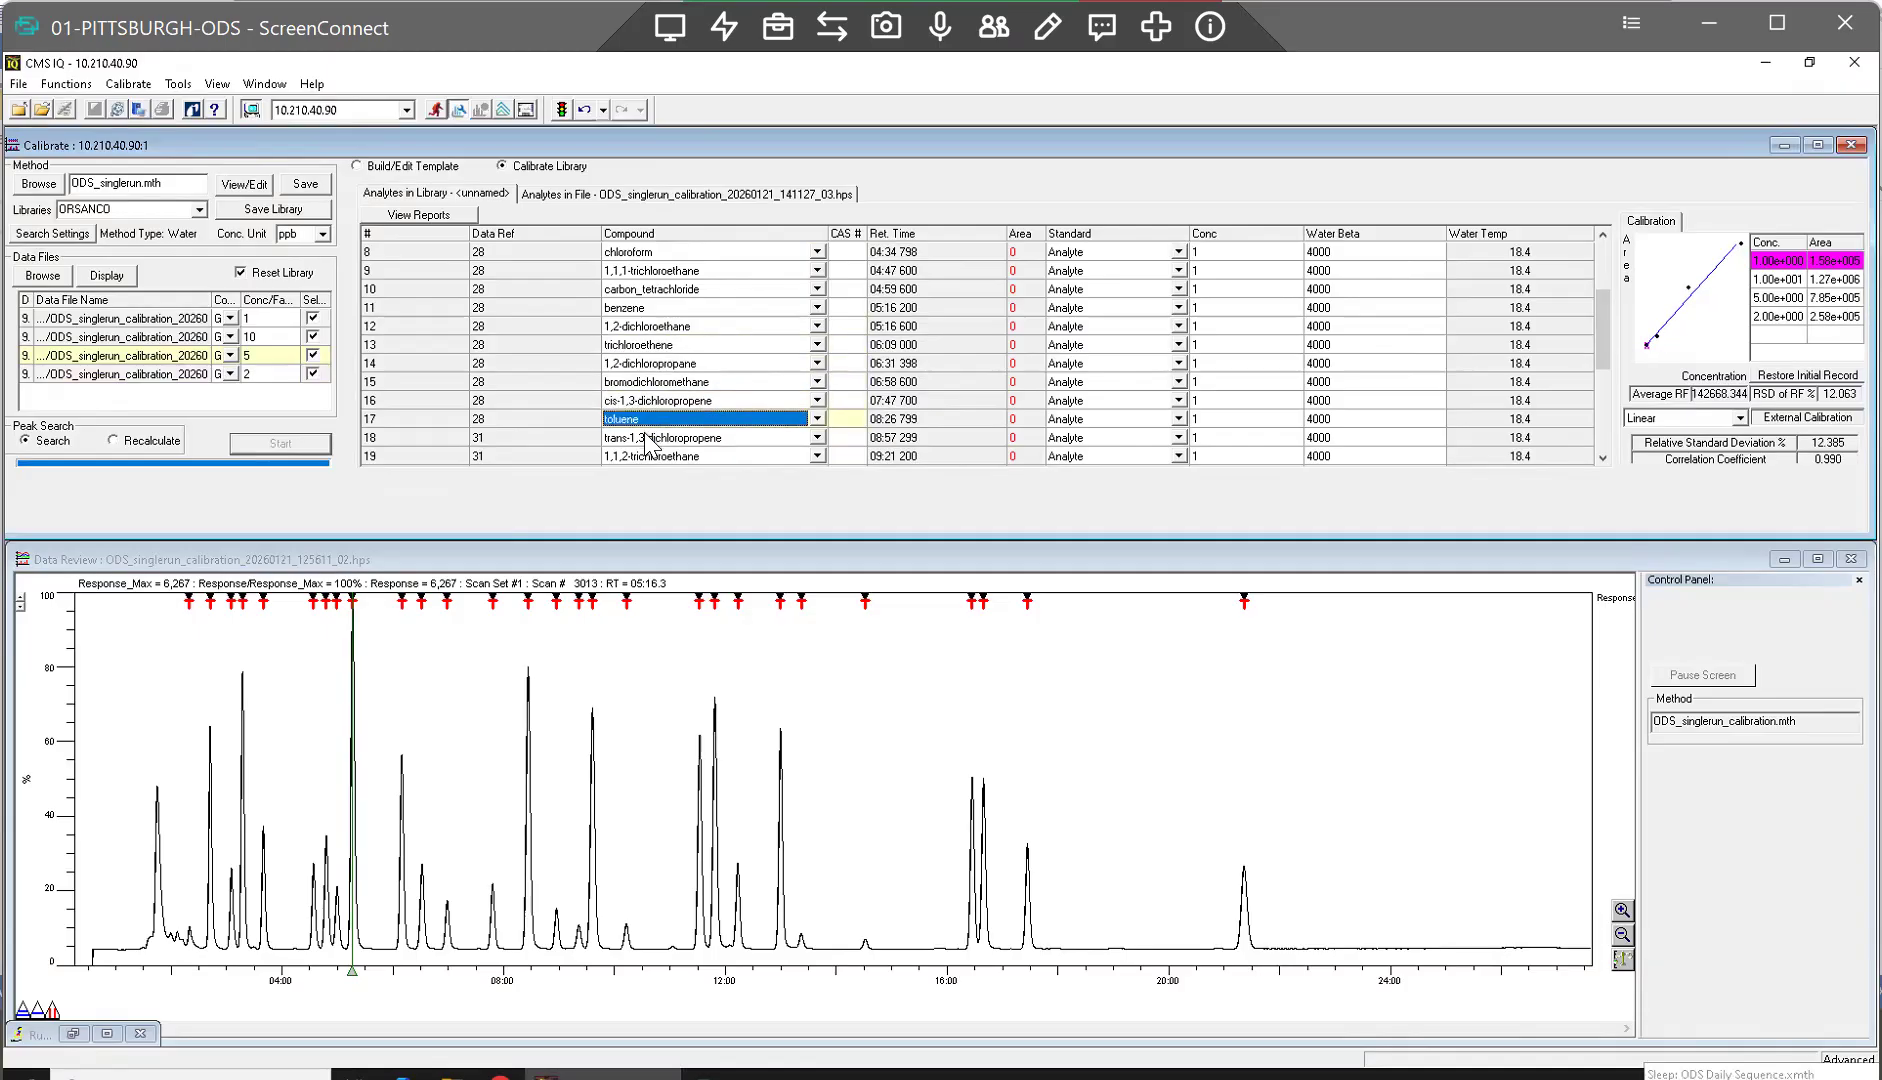
pyautogui.click(651, 439)
pyautogui.click(655, 457)
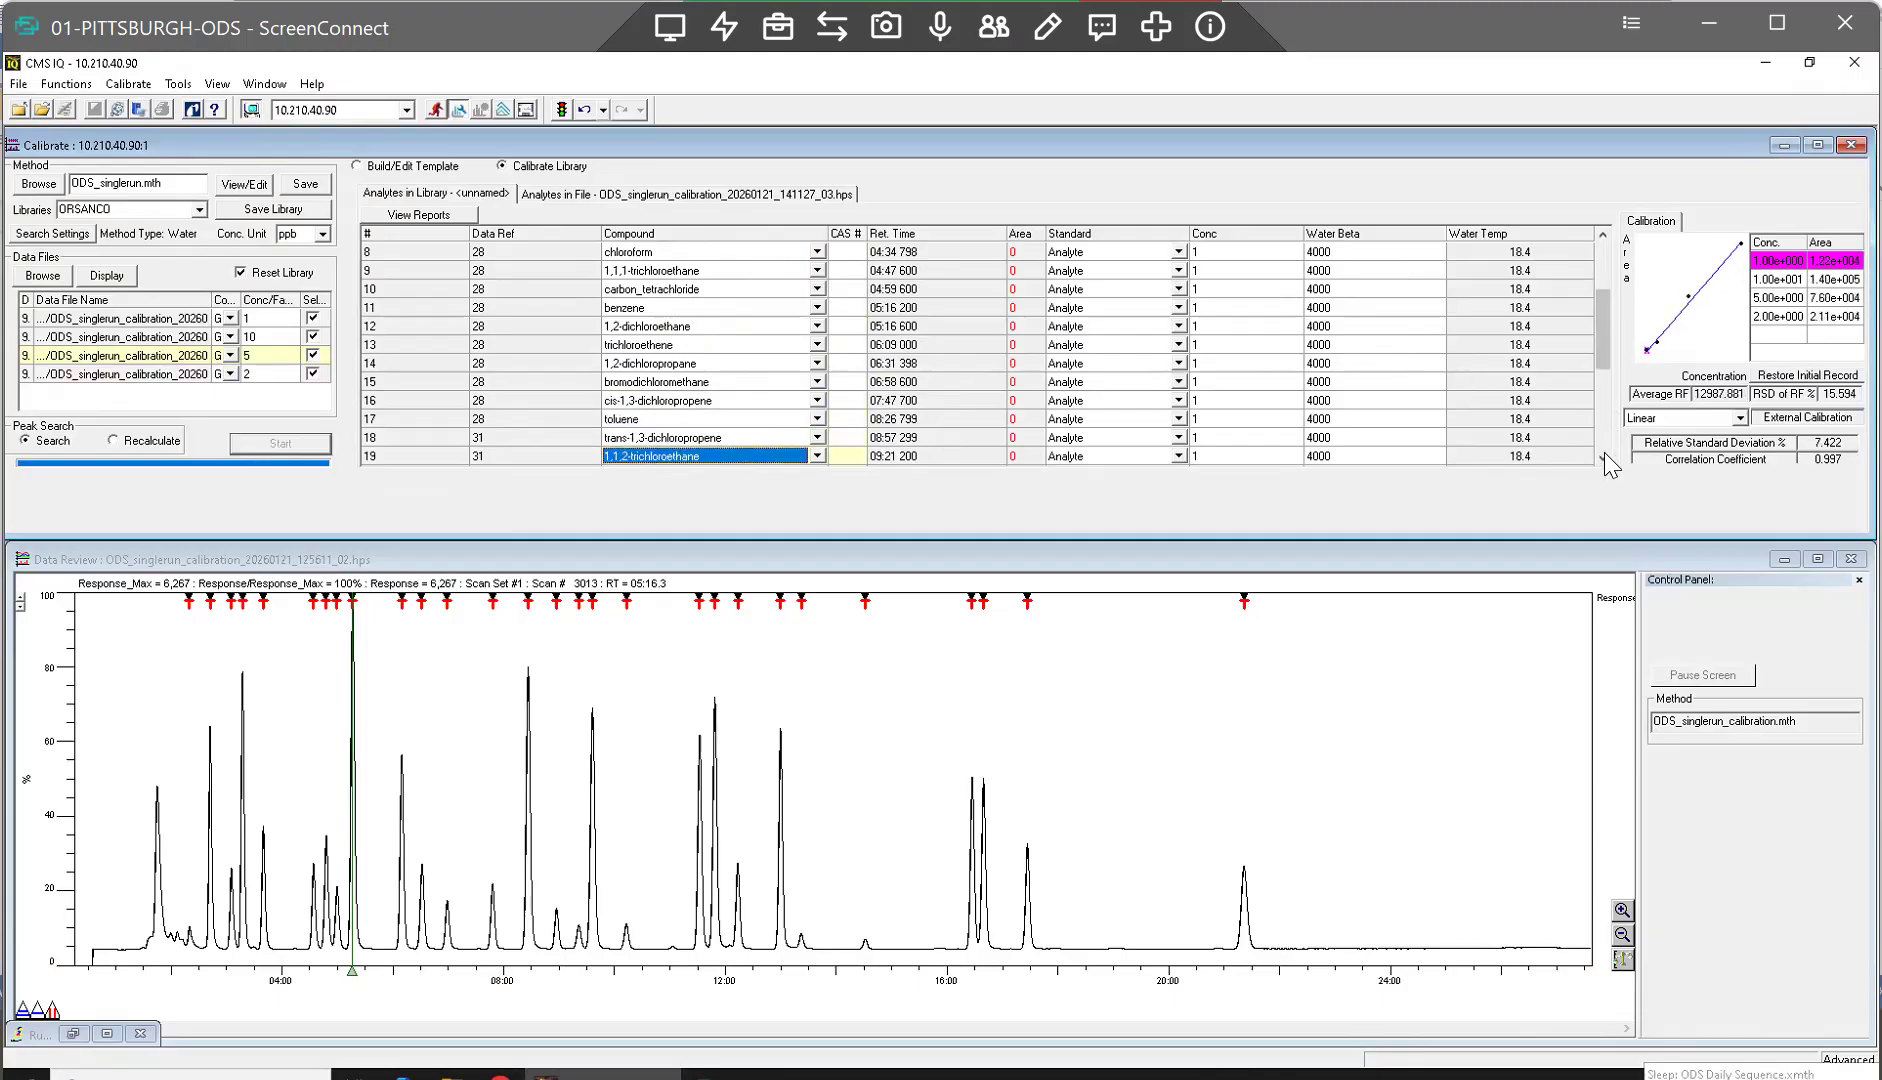
# Step: Review the calibration curves of tetrachloroethene, dibromochloromethane, chlorobenzene and ethylbenzene
pyautogui.scroll(-5, 1604, 451)
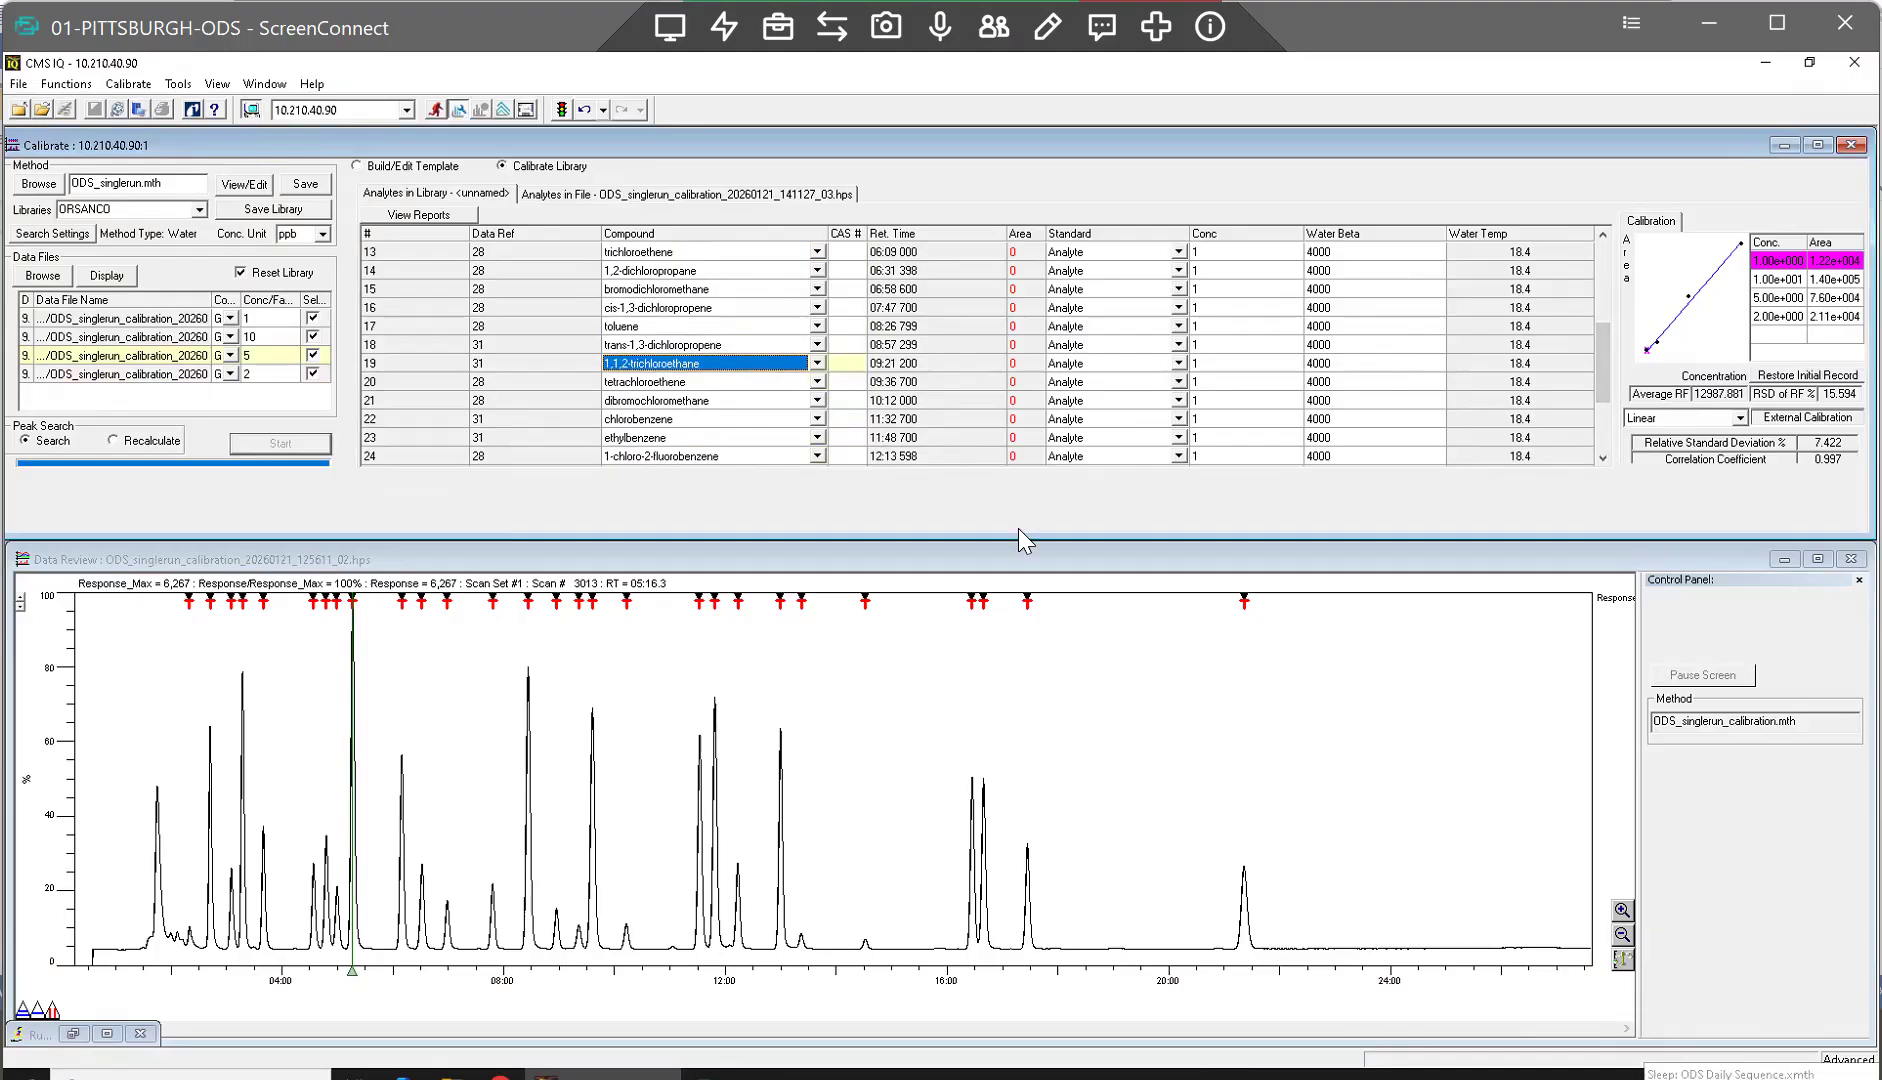
pyautogui.click(667, 385)
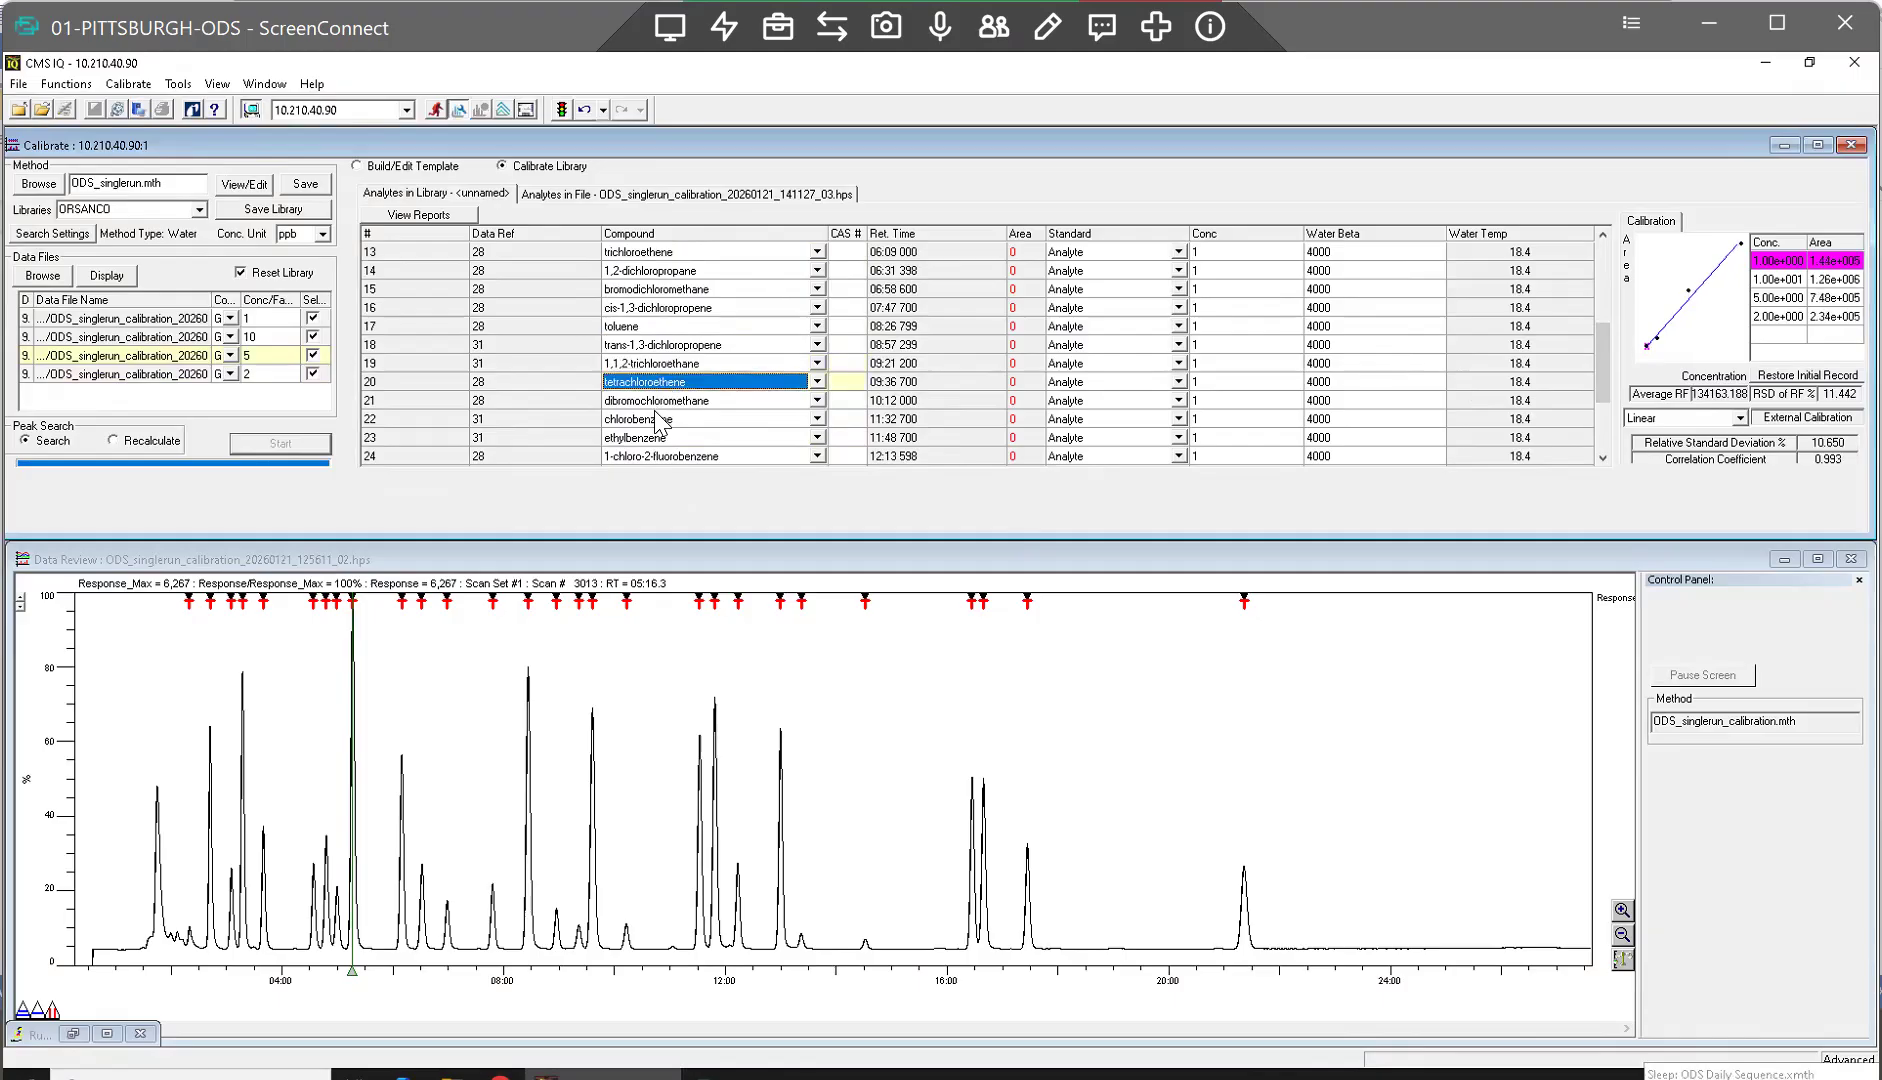
pyautogui.click(656, 400)
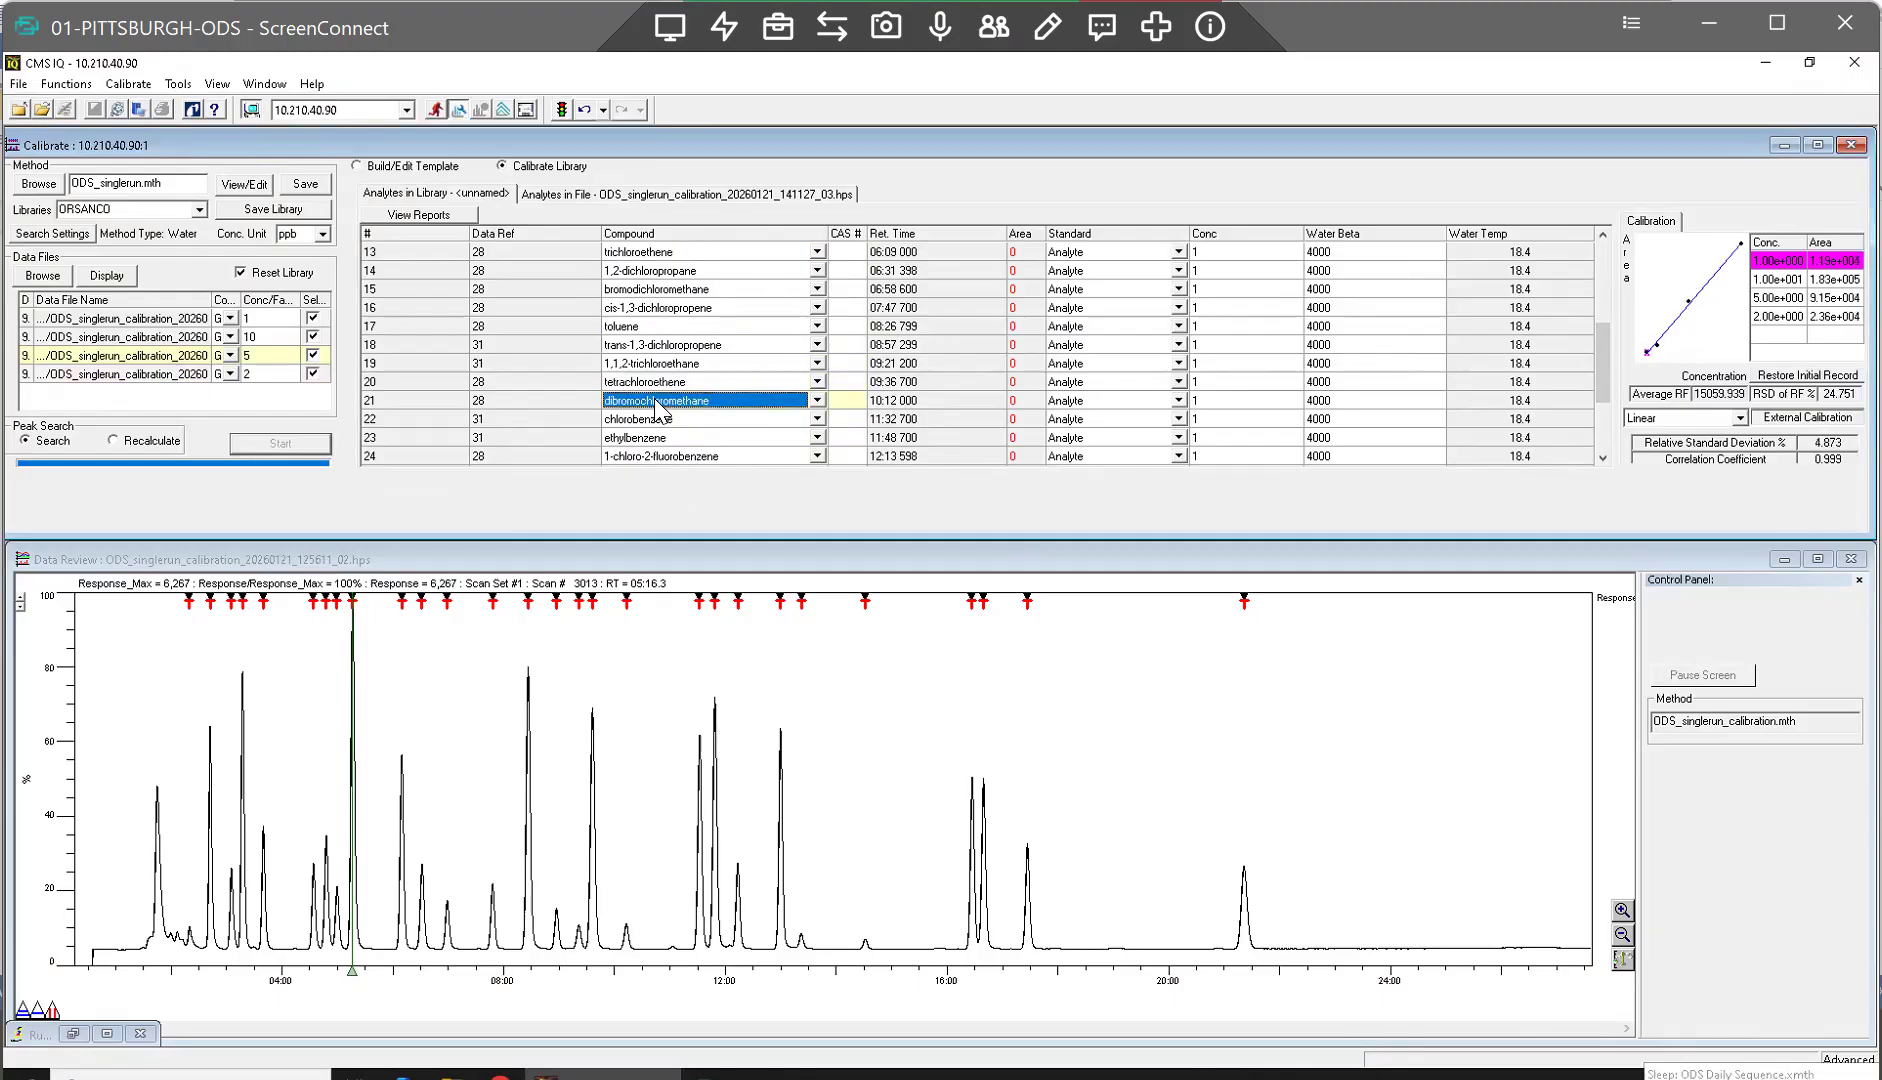
pyautogui.click(658, 421)
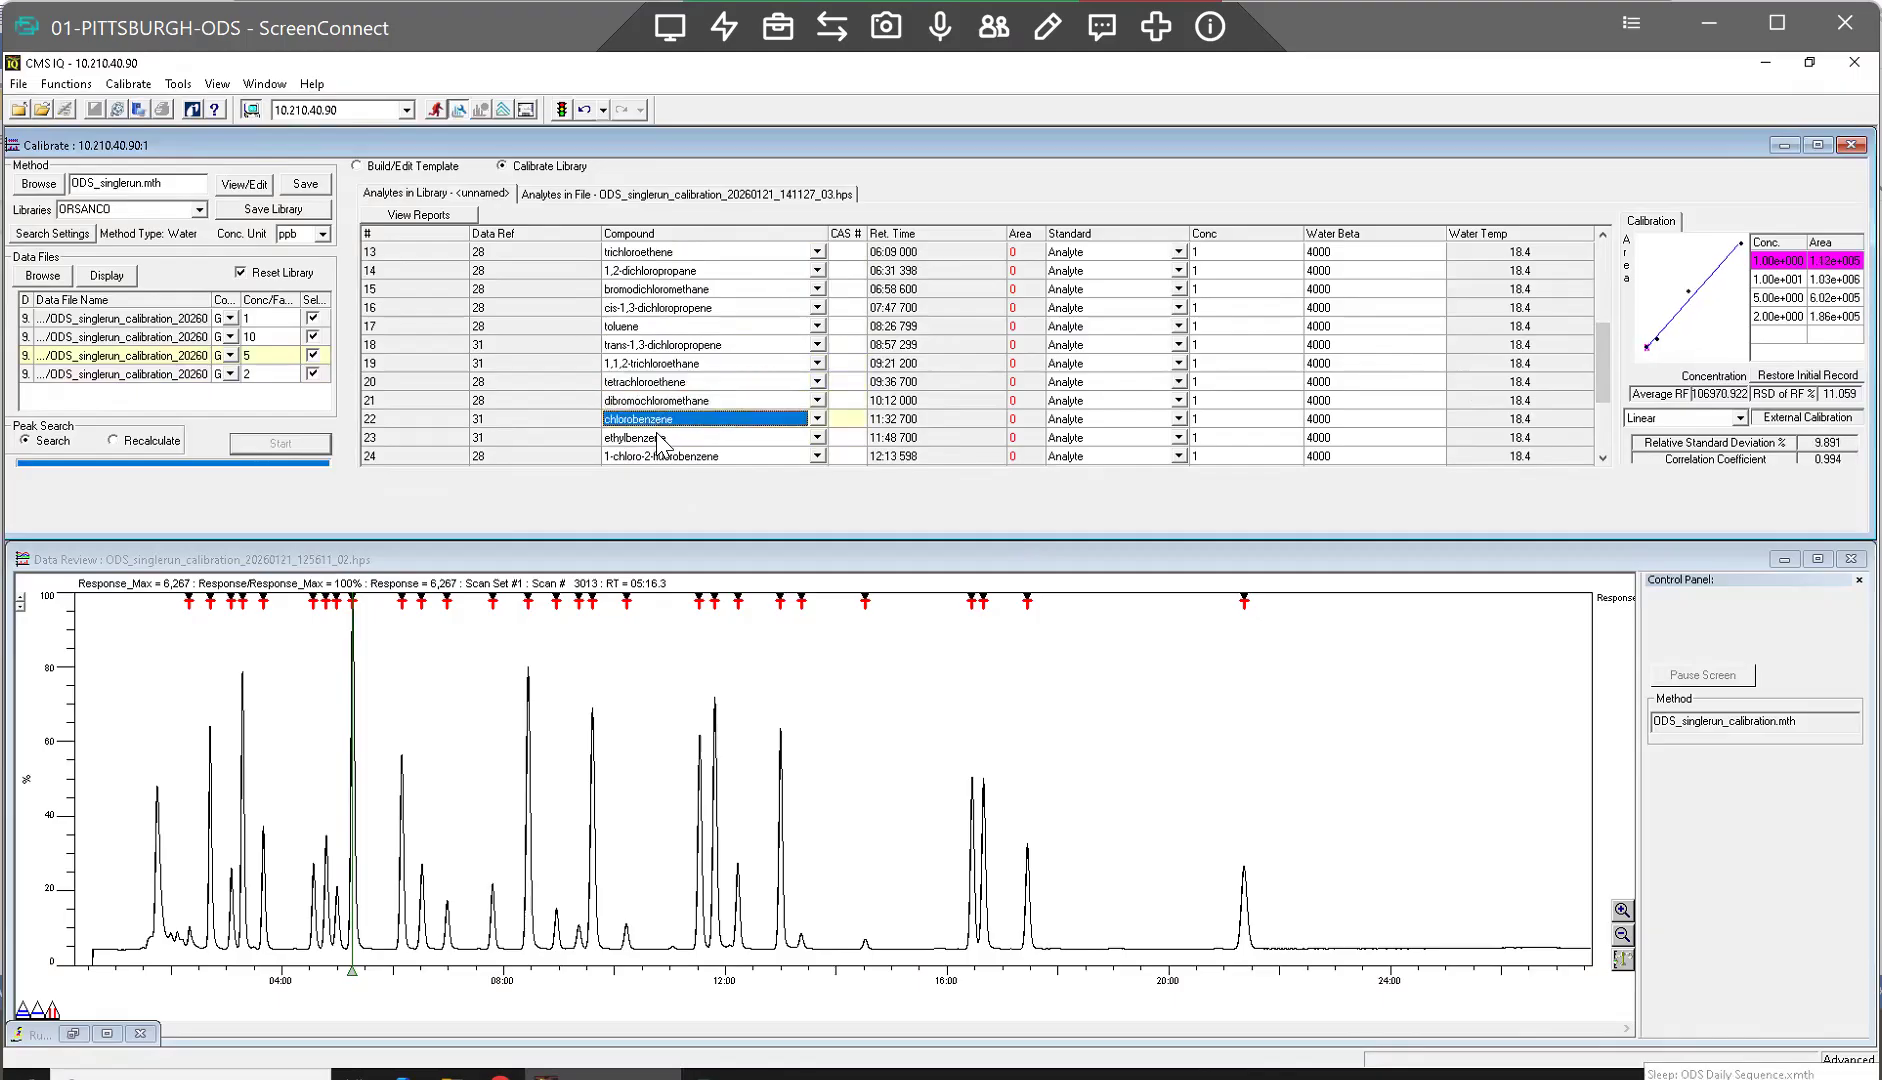
pyautogui.click(660, 440)
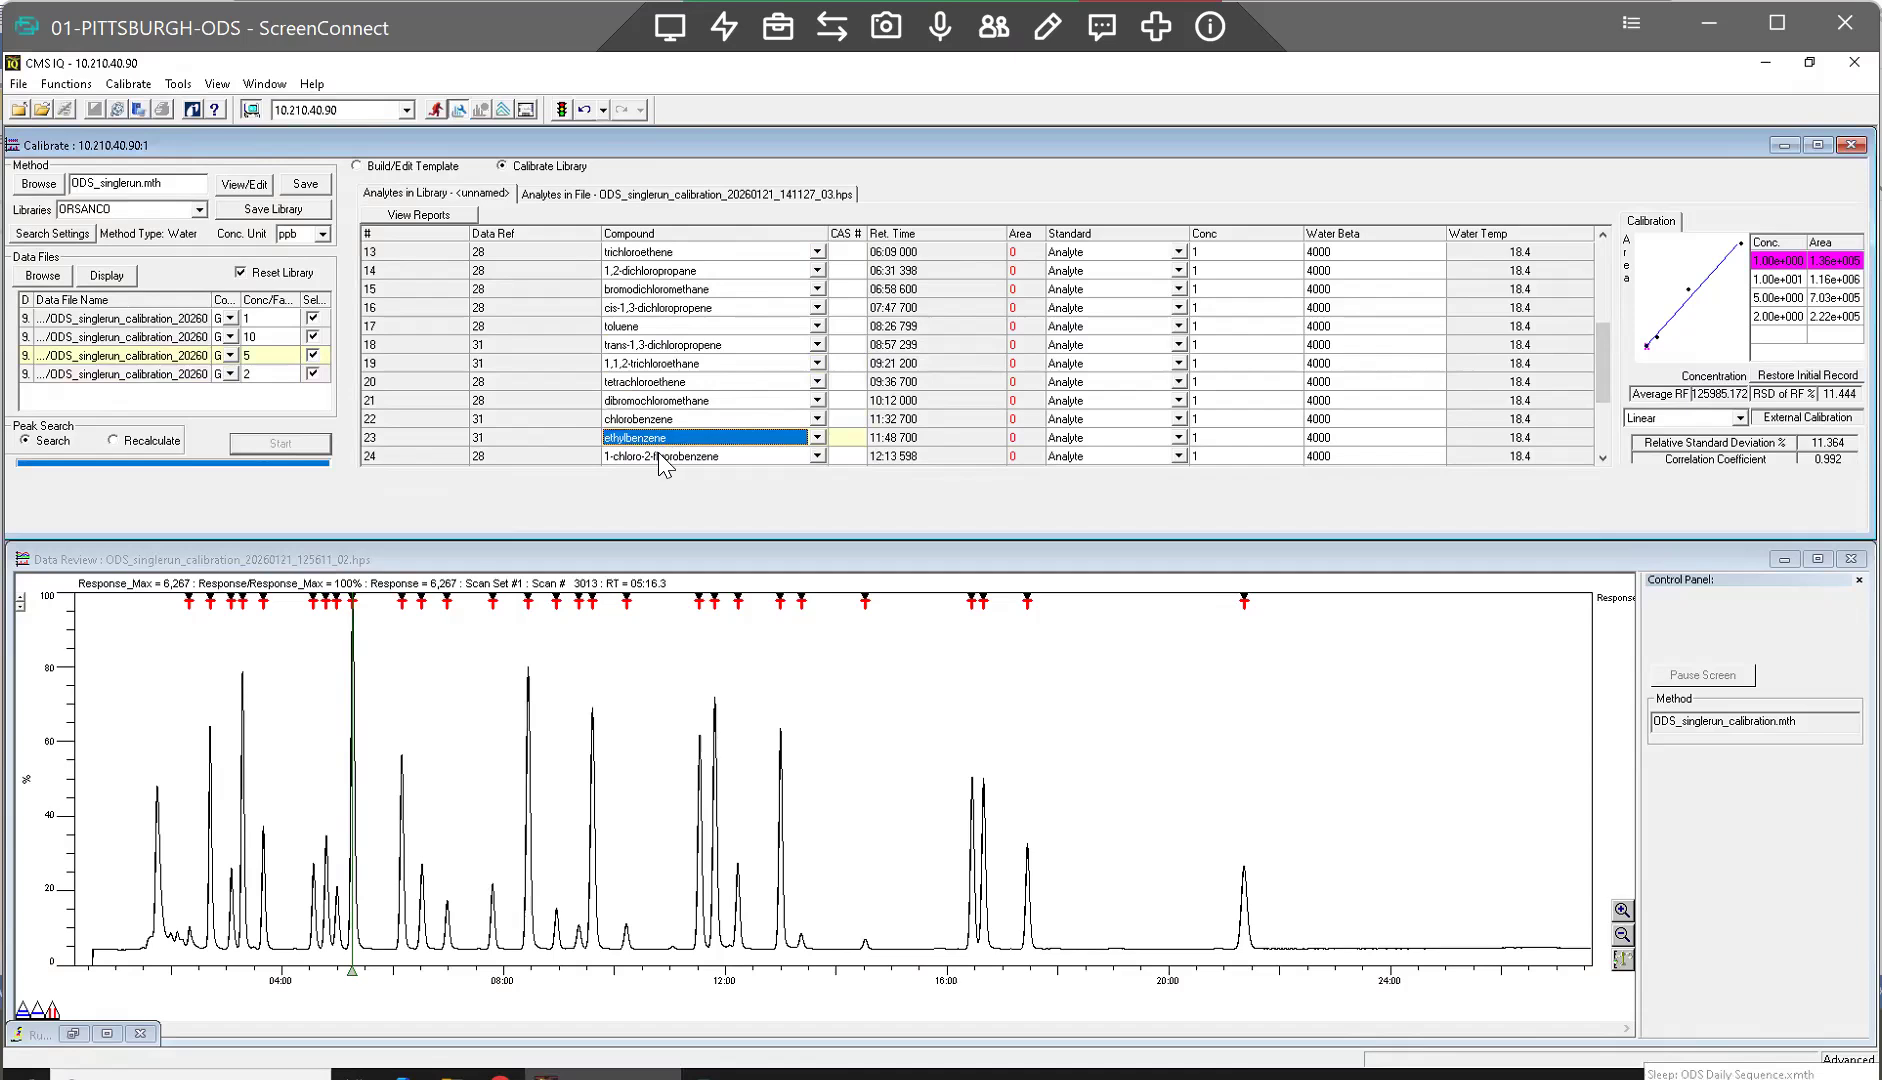
# Step: Inspect the concentration 10 and 2 points of 1-chloro-2-fluorobenzene and set its curve fit to Average Response Factor
pyautogui.click(660, 458)
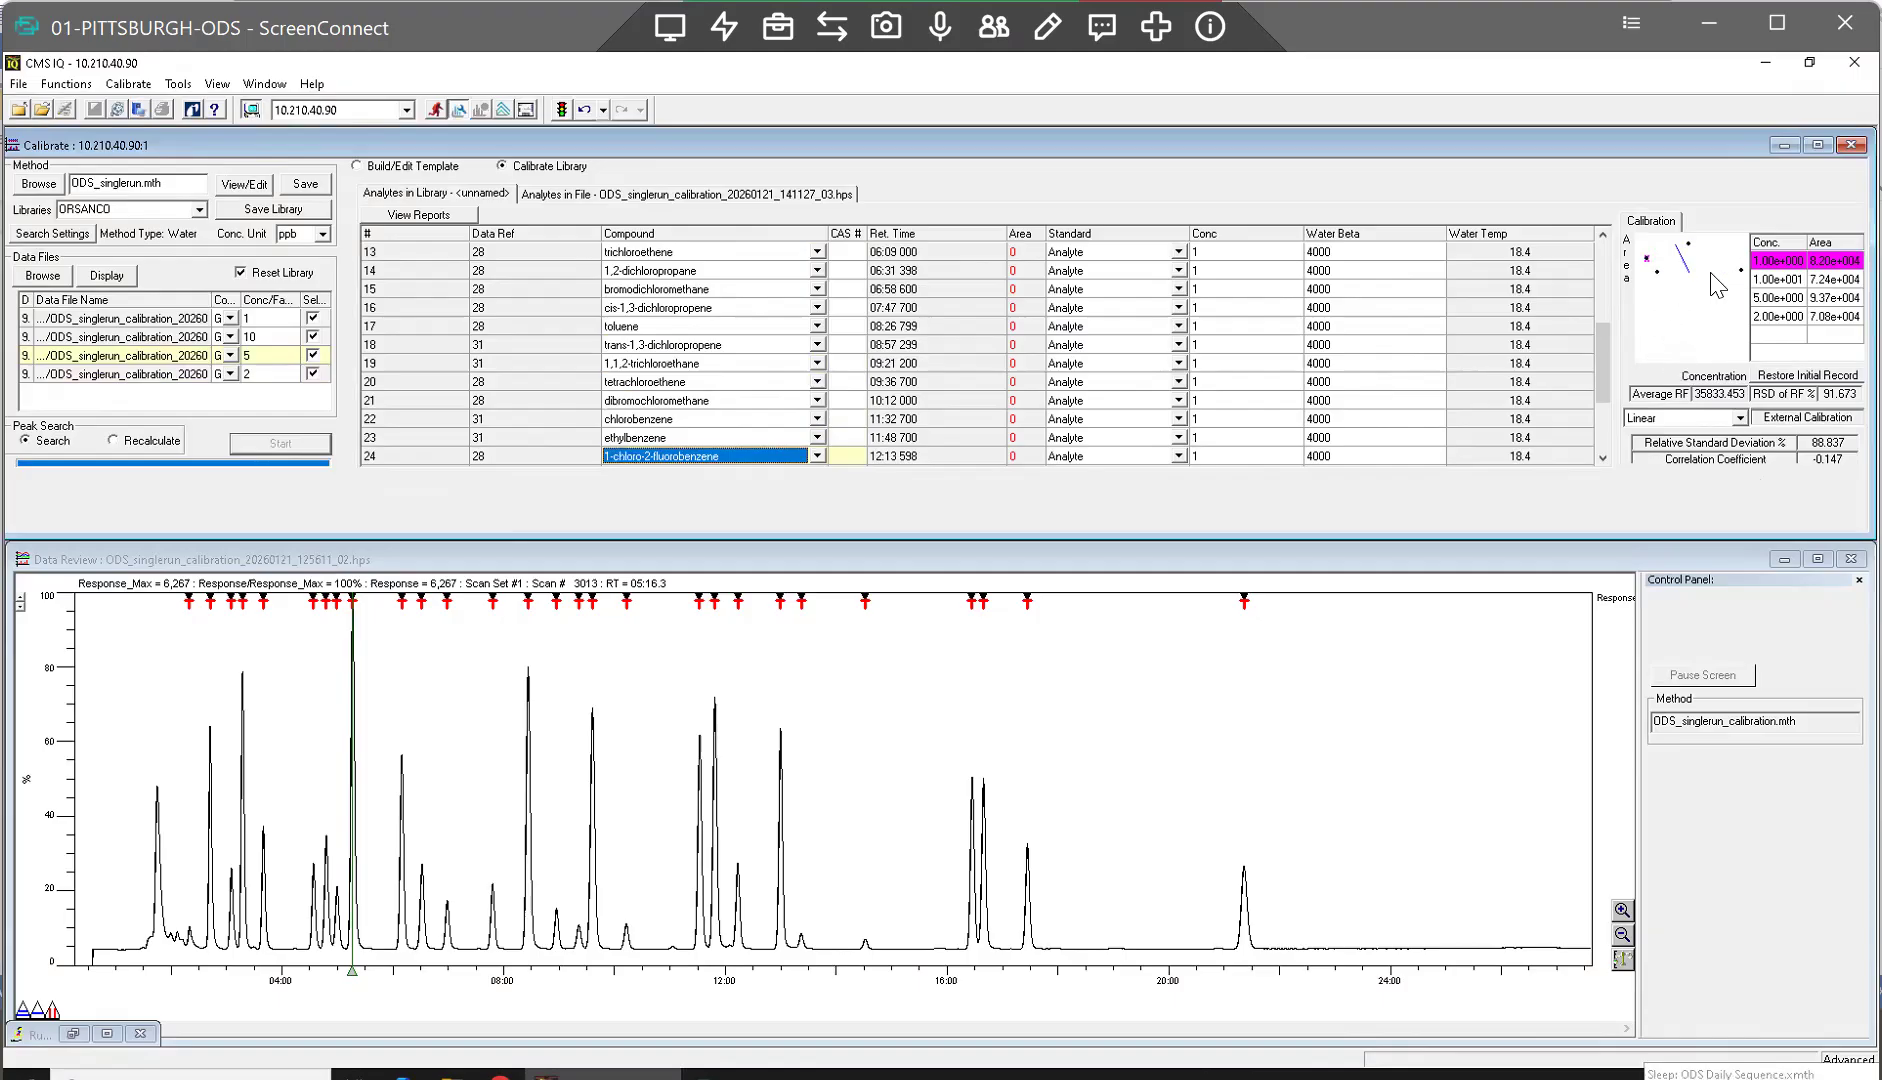
pyautogui.click(1770, 297)
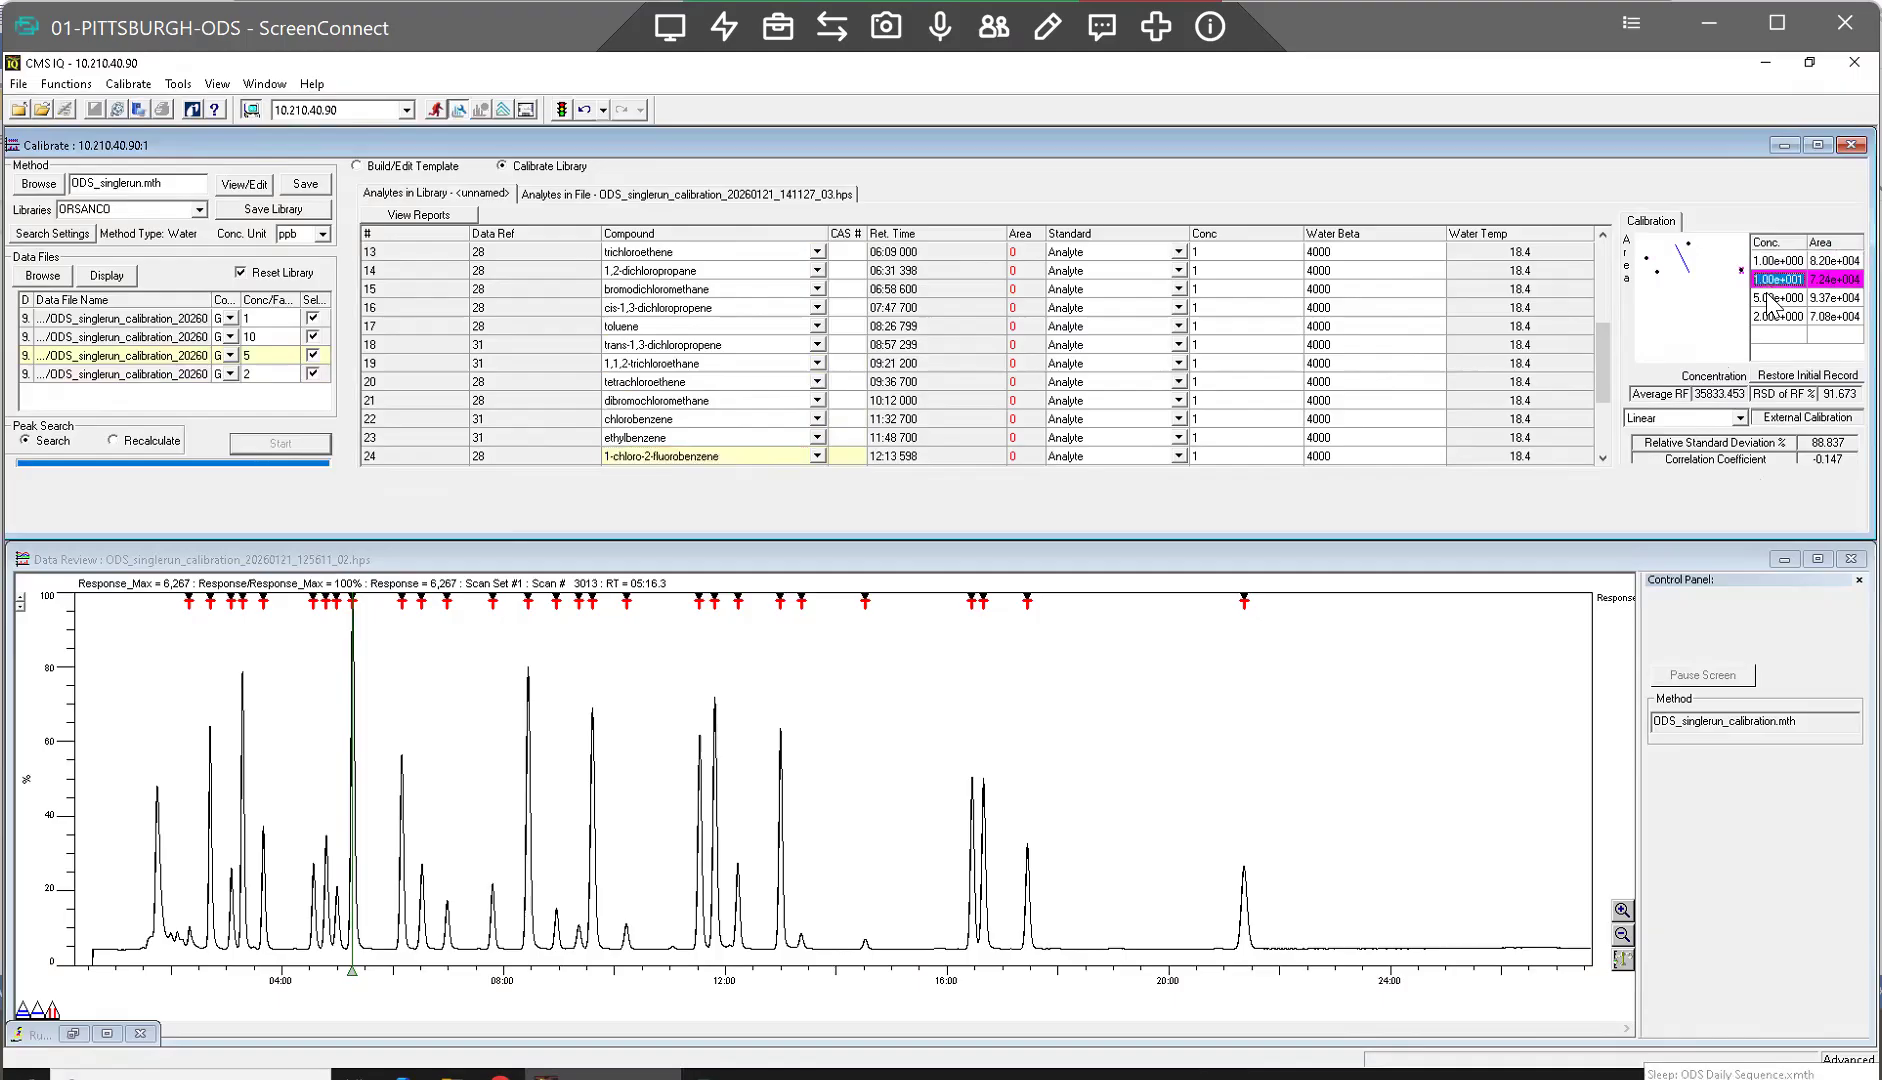
pyautogui.click(1772, 317)
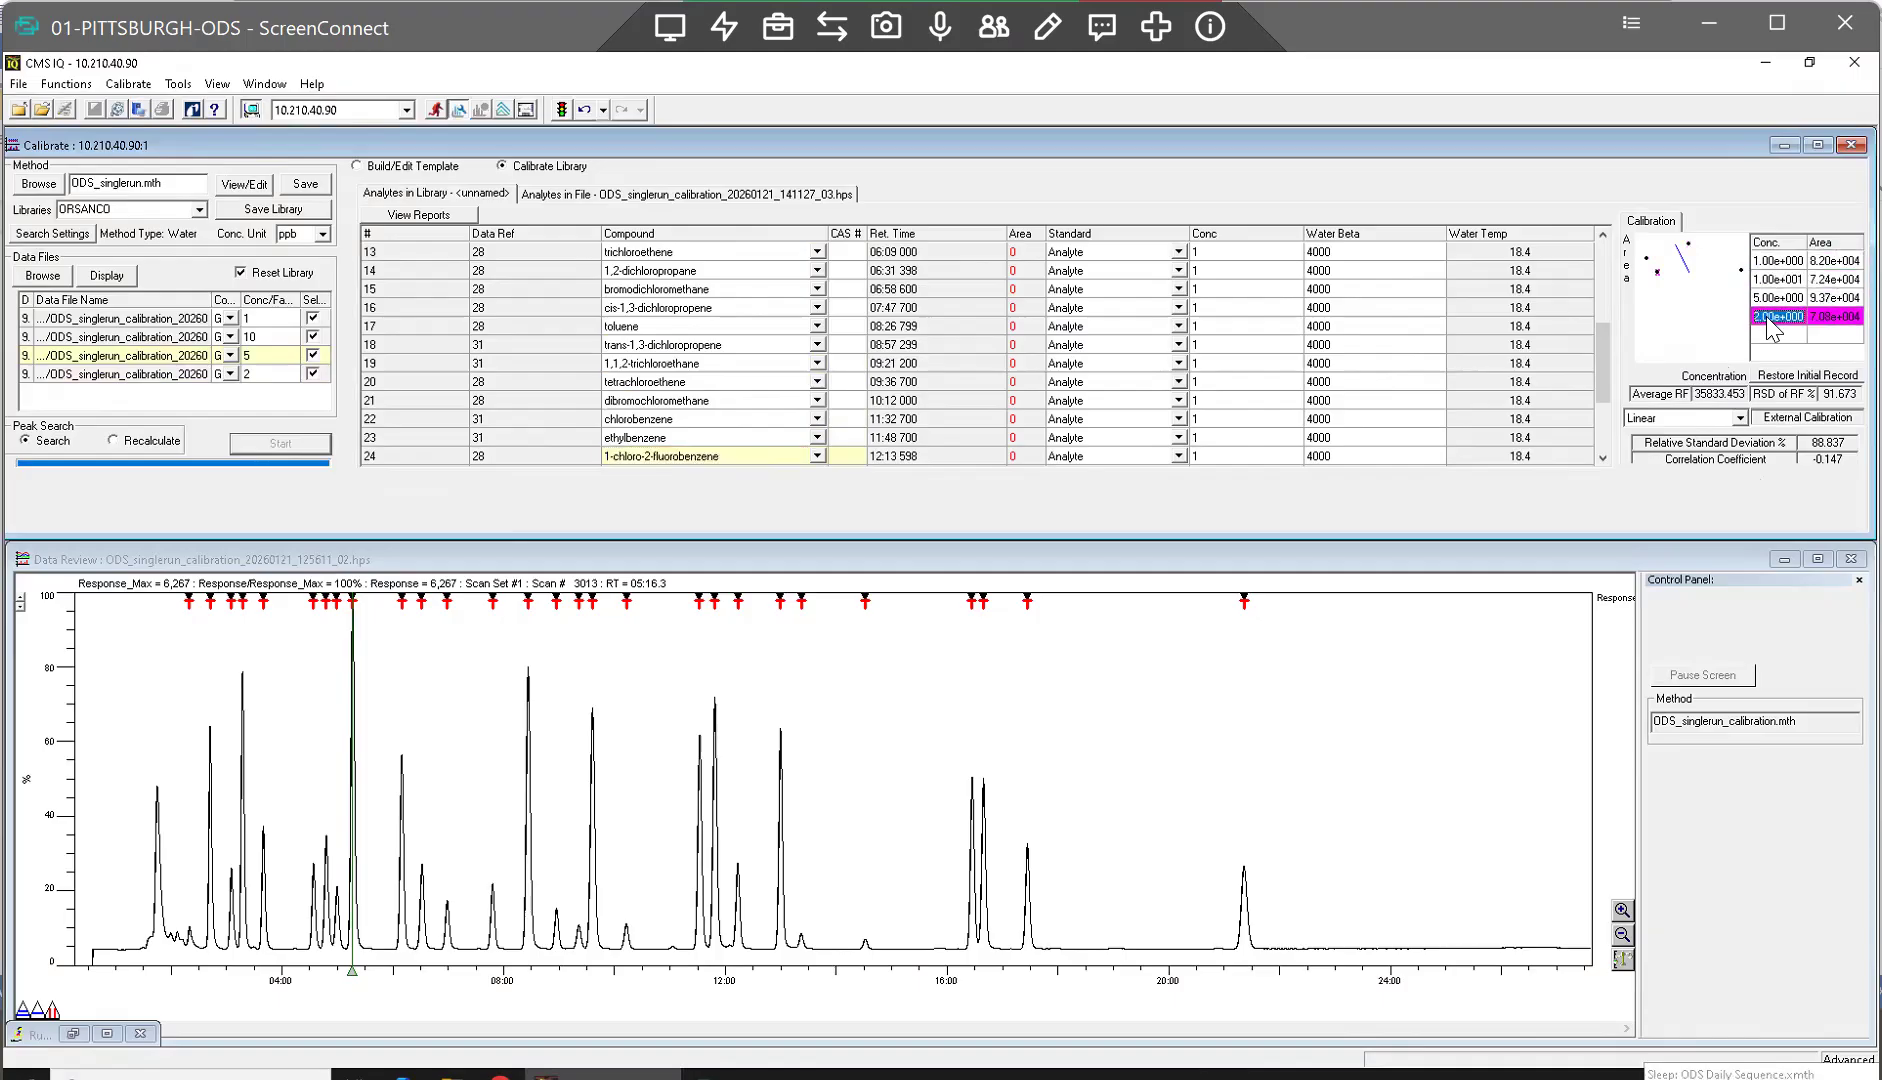
pyautogui.click(1738, 416)
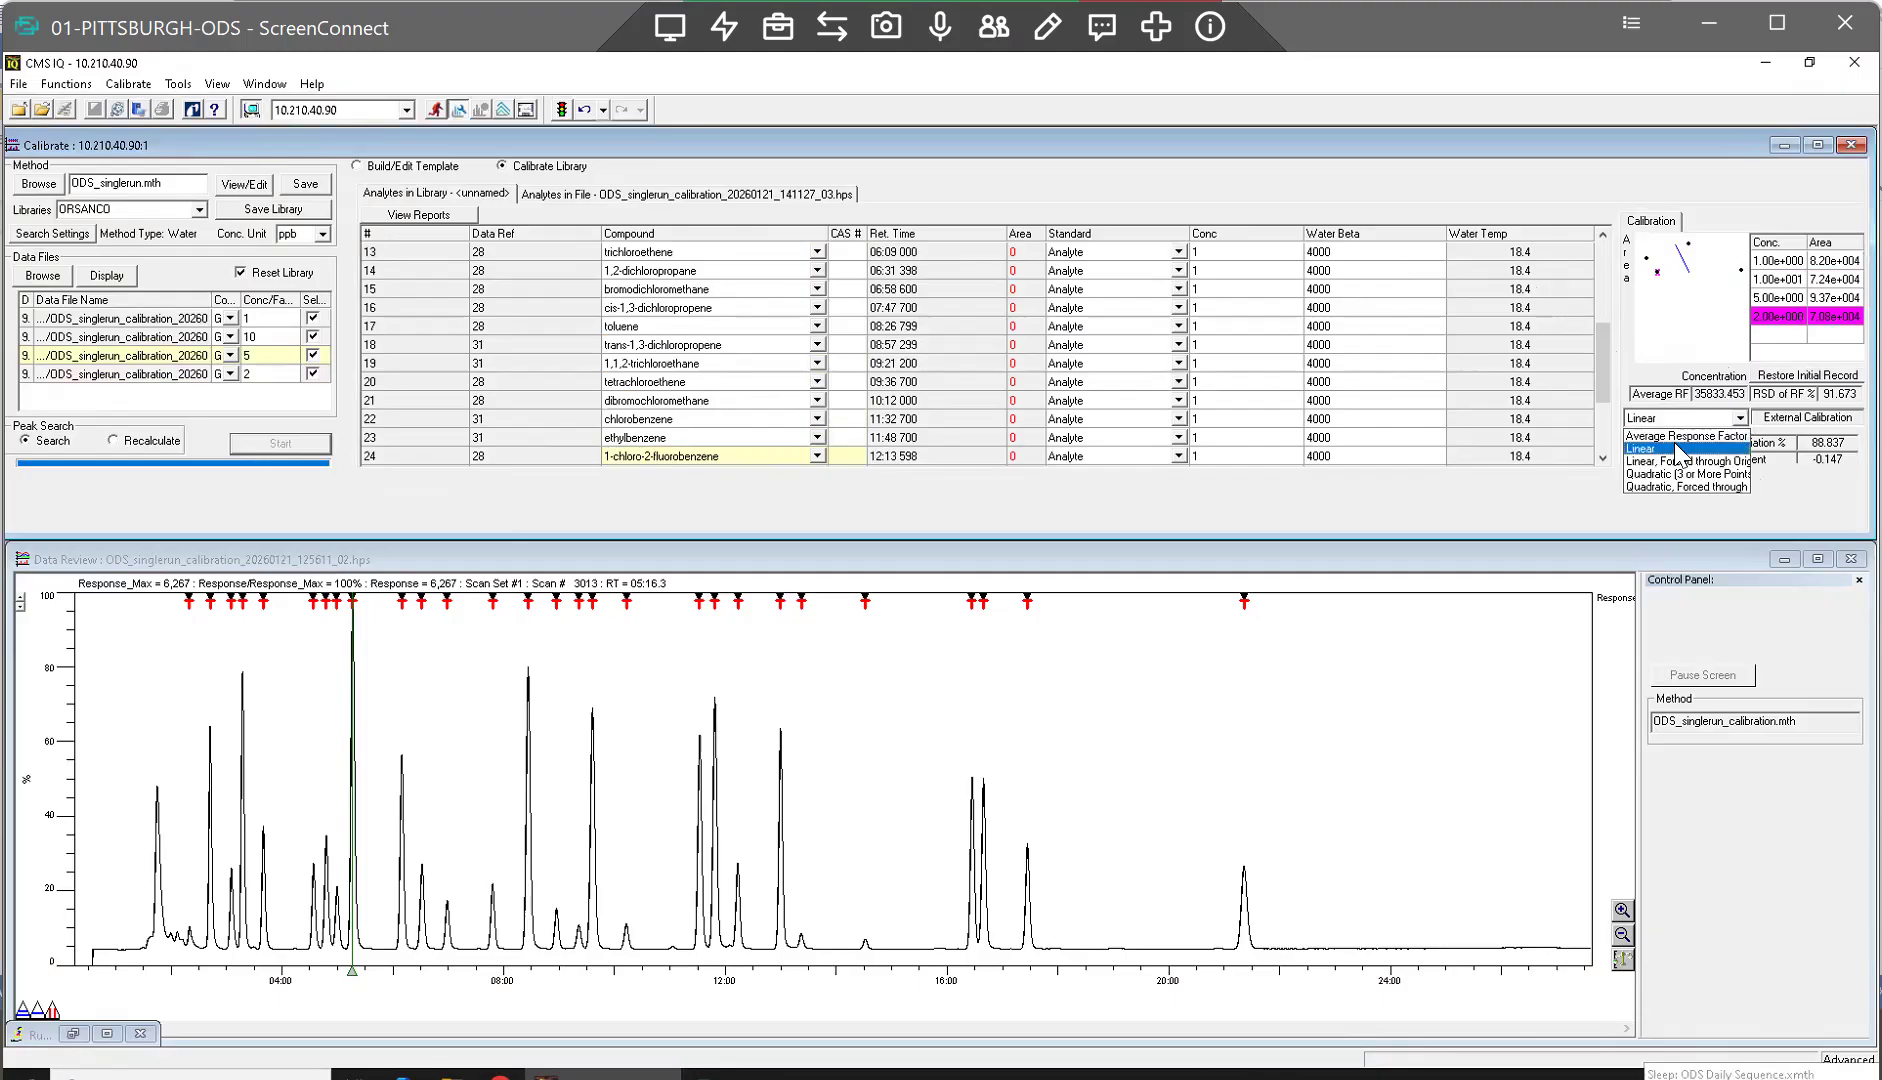
pyautogui.click(1686, 436)
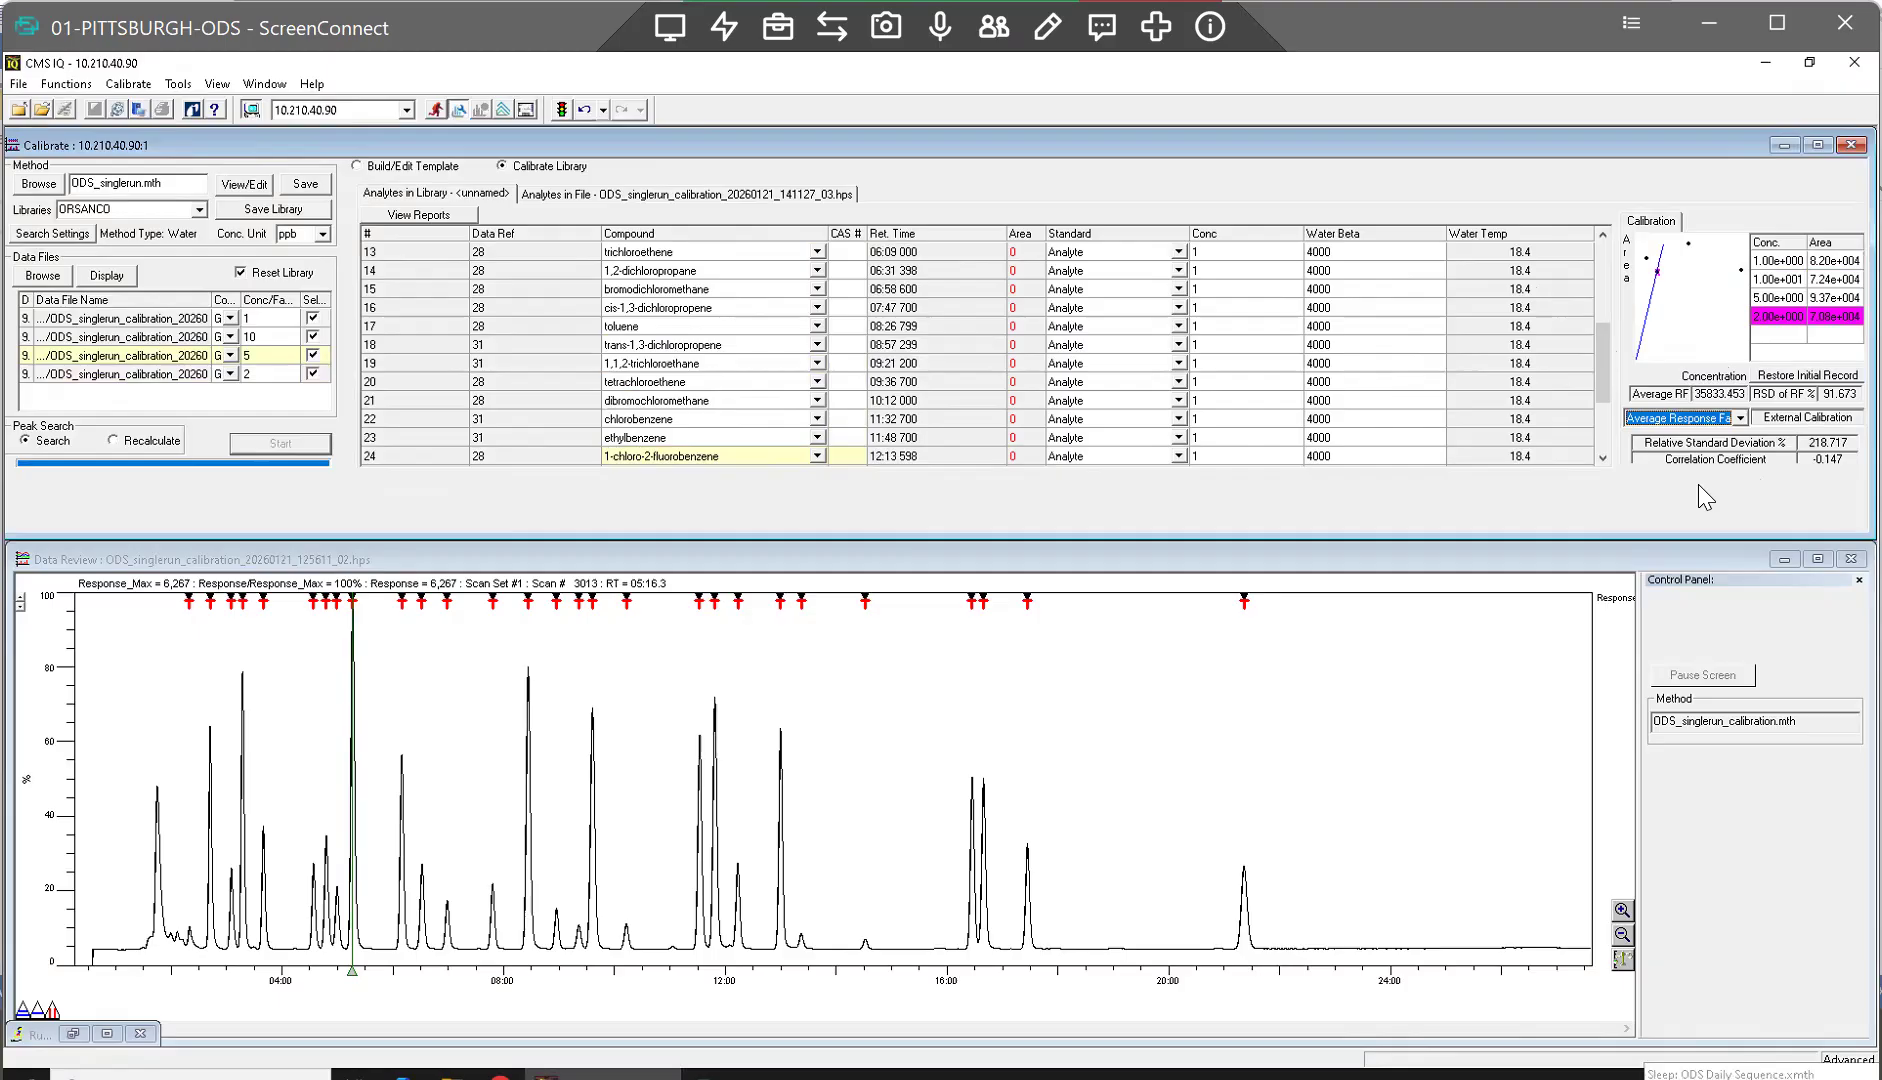
# Step: Review the calibration curves of styrene, bromoform, 1,1,2,2-tetrachloroethane and 1,3-dichlorobenzene
pyautogui.moveTo(1601, 376); pyautogui.dragTo(1603, 403)
pyautogui.click(656, 404)
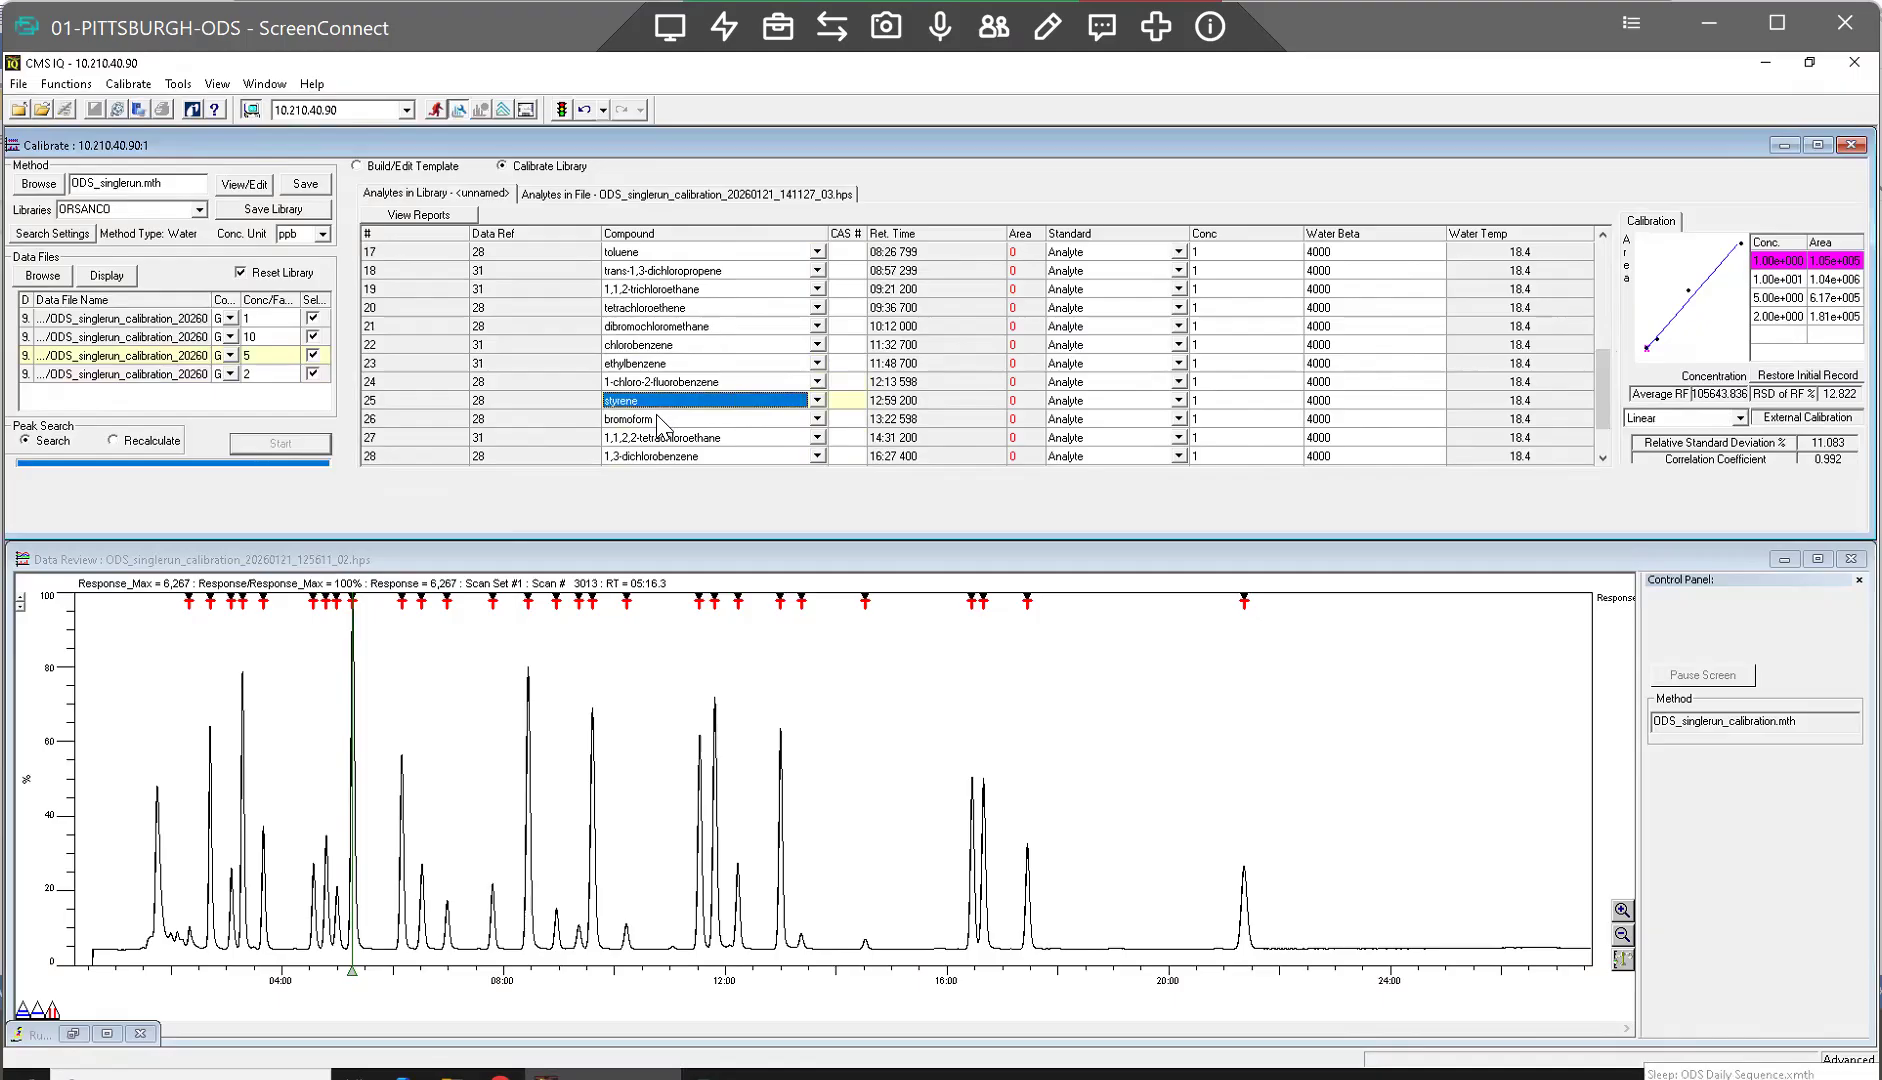
pyautogui.click(659, 418)
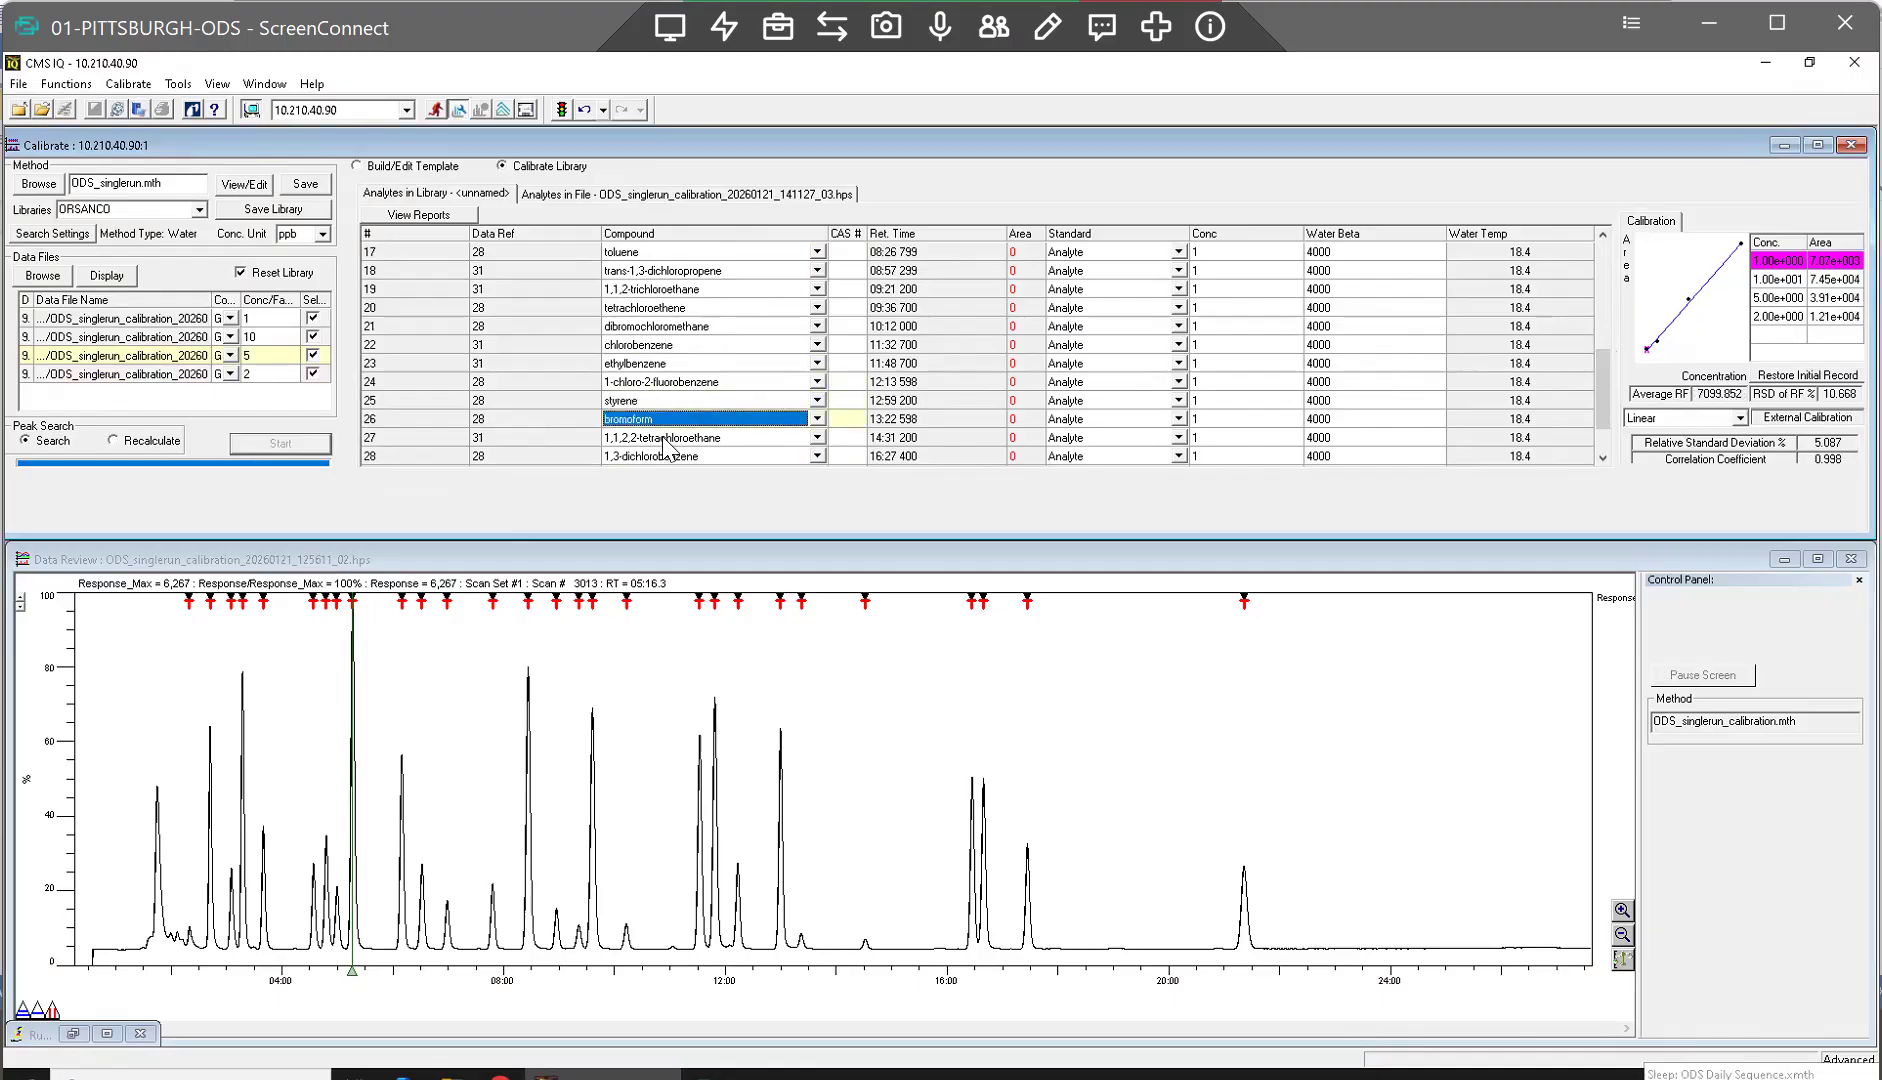
pyautogui.click(664, 438)
pyautogui.click(664, 458)
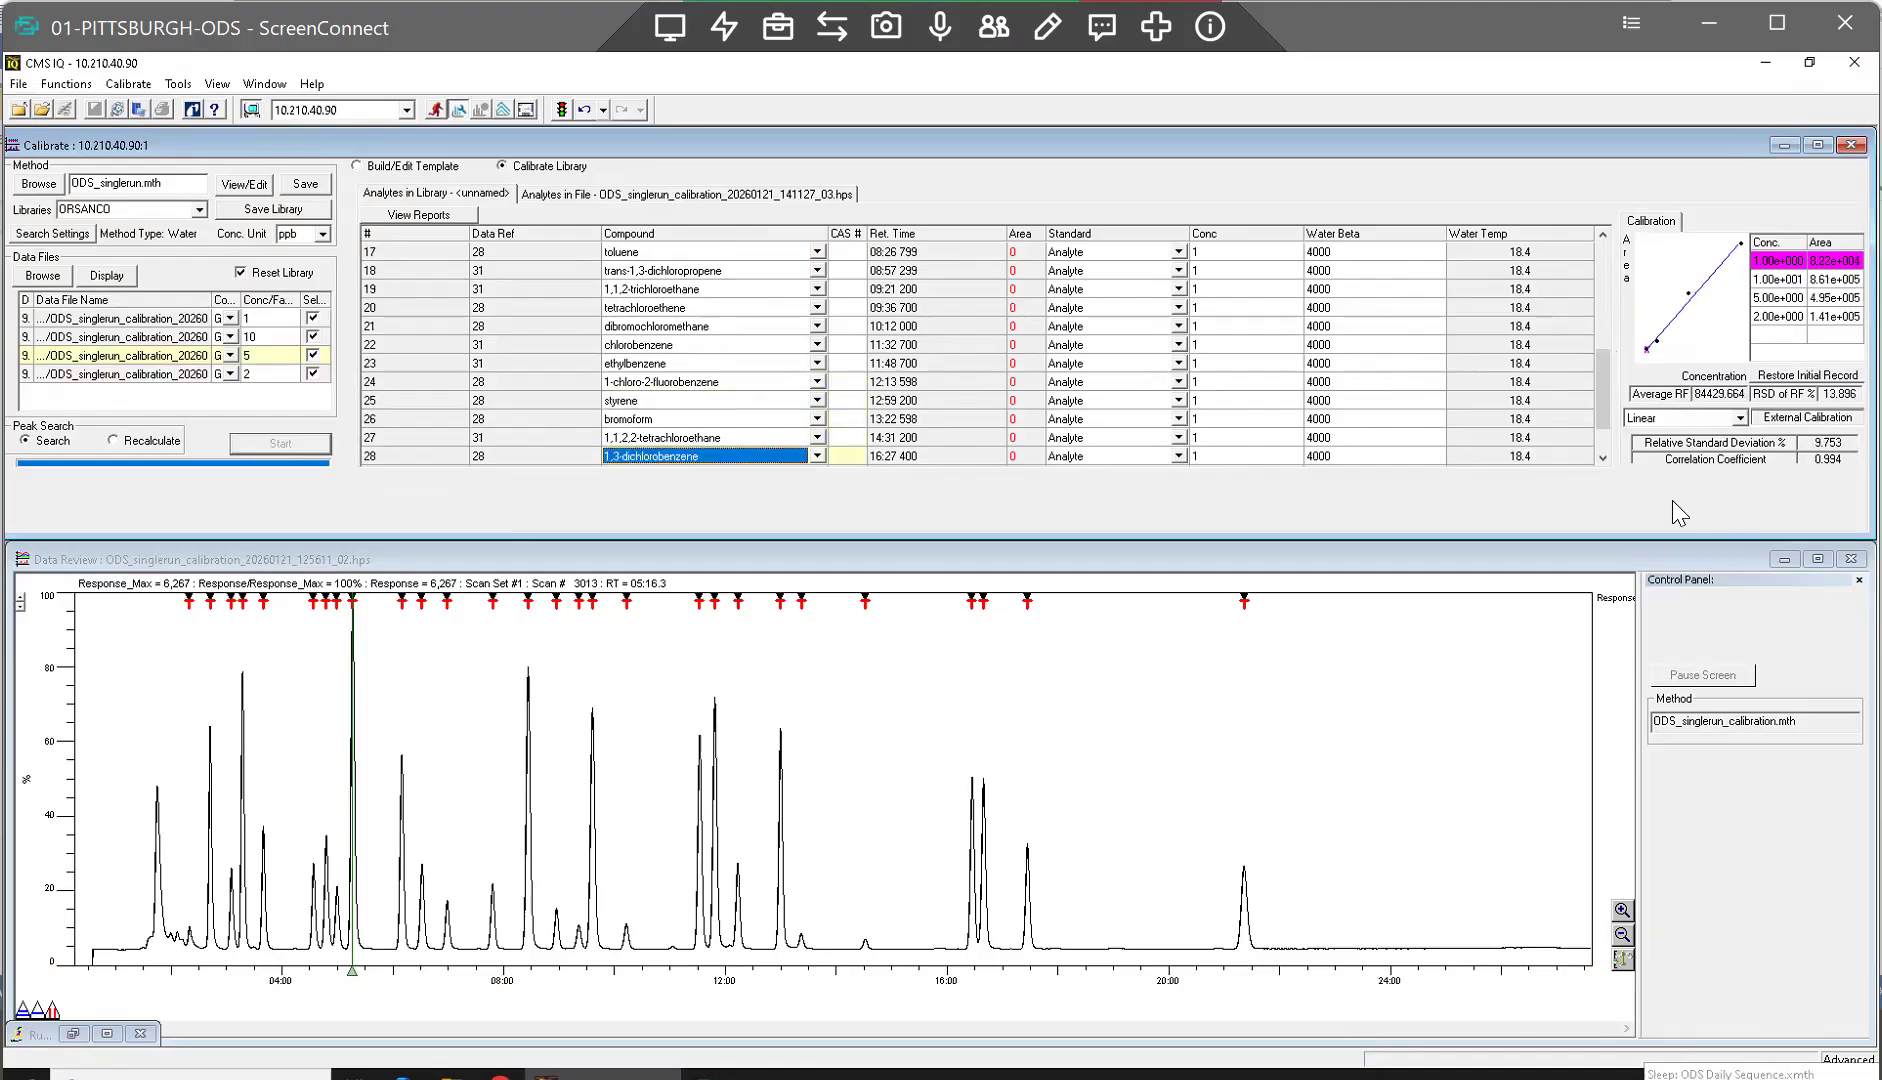
# Step: Review the calibration curves of 1,4-dichlorobenzene, 1,2-dichlorobenzene and hexachloro-1,3-butadiene at the end of the library
pyautogui.click(1604, 458)
pyautogui.click(1604, 458)
pyautogui.click(1604, 458)
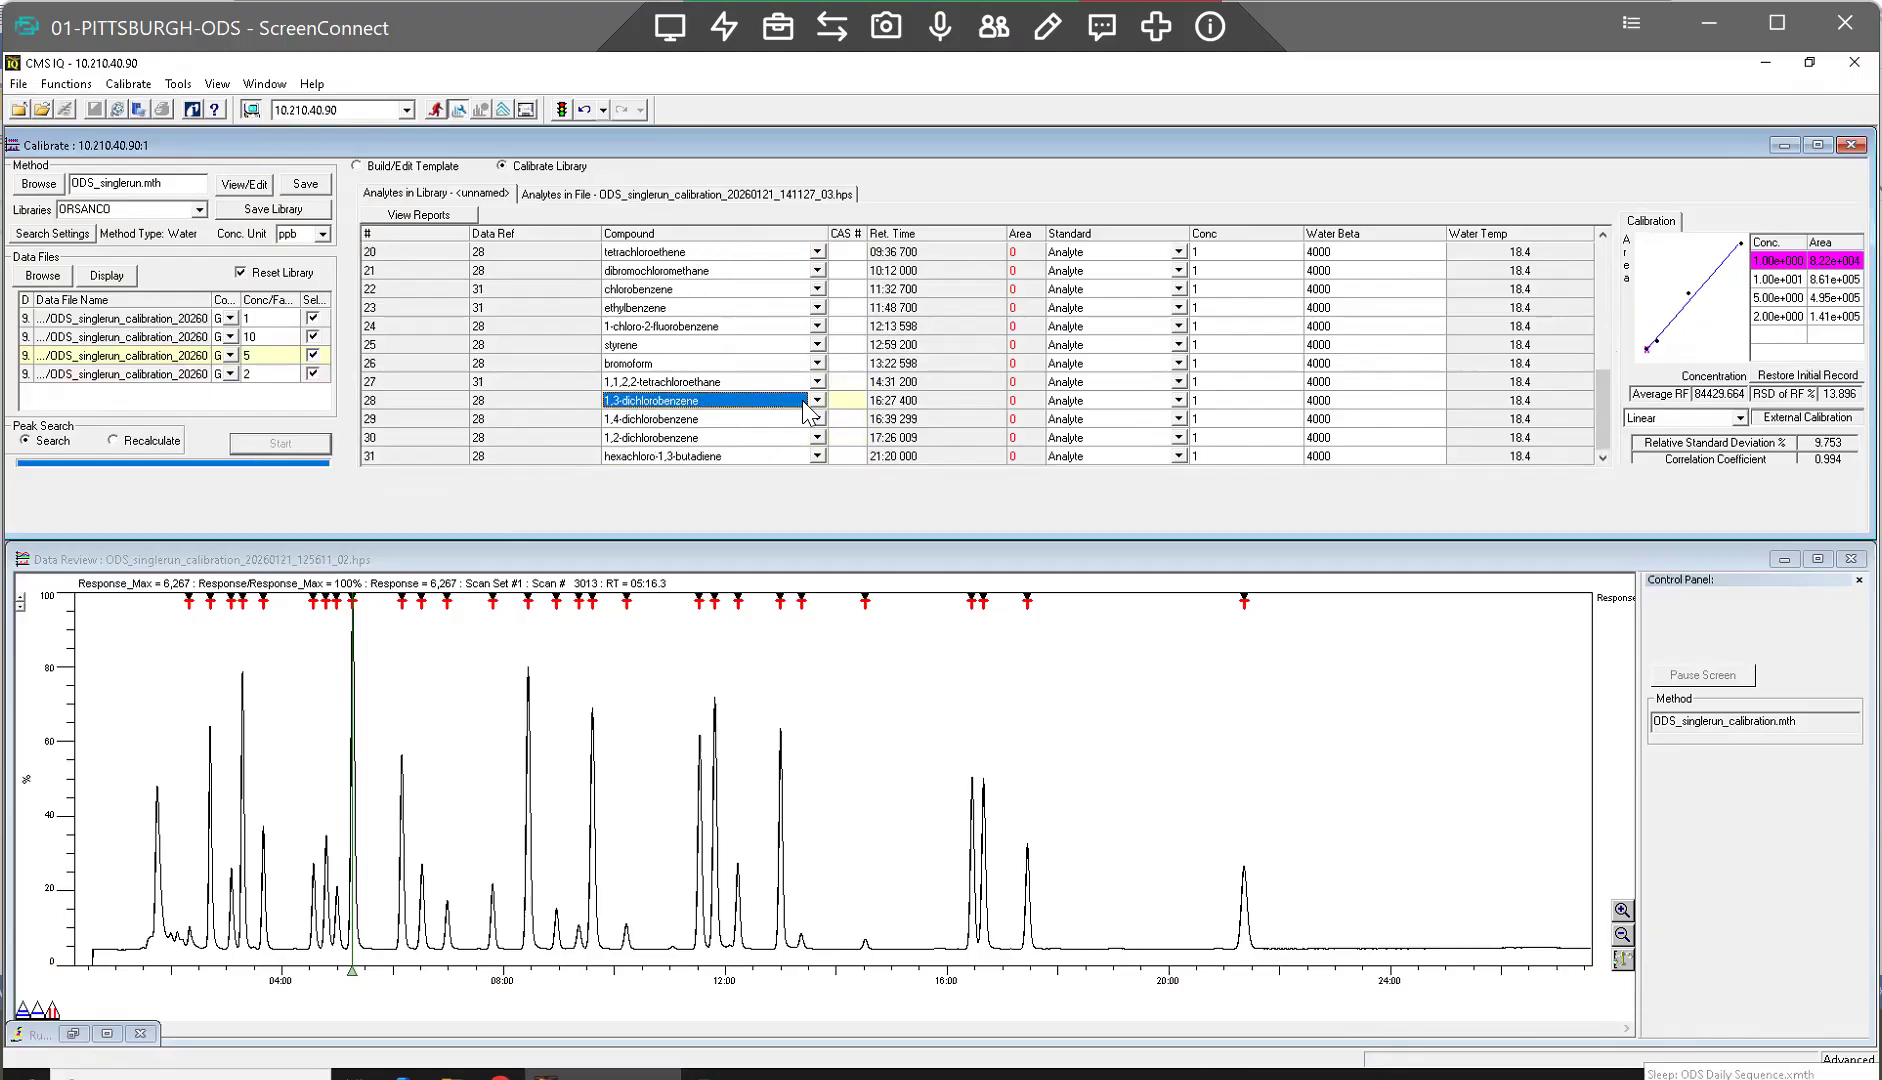
pyautogui.click(714, 422)
pyautogui.click(712, 446)
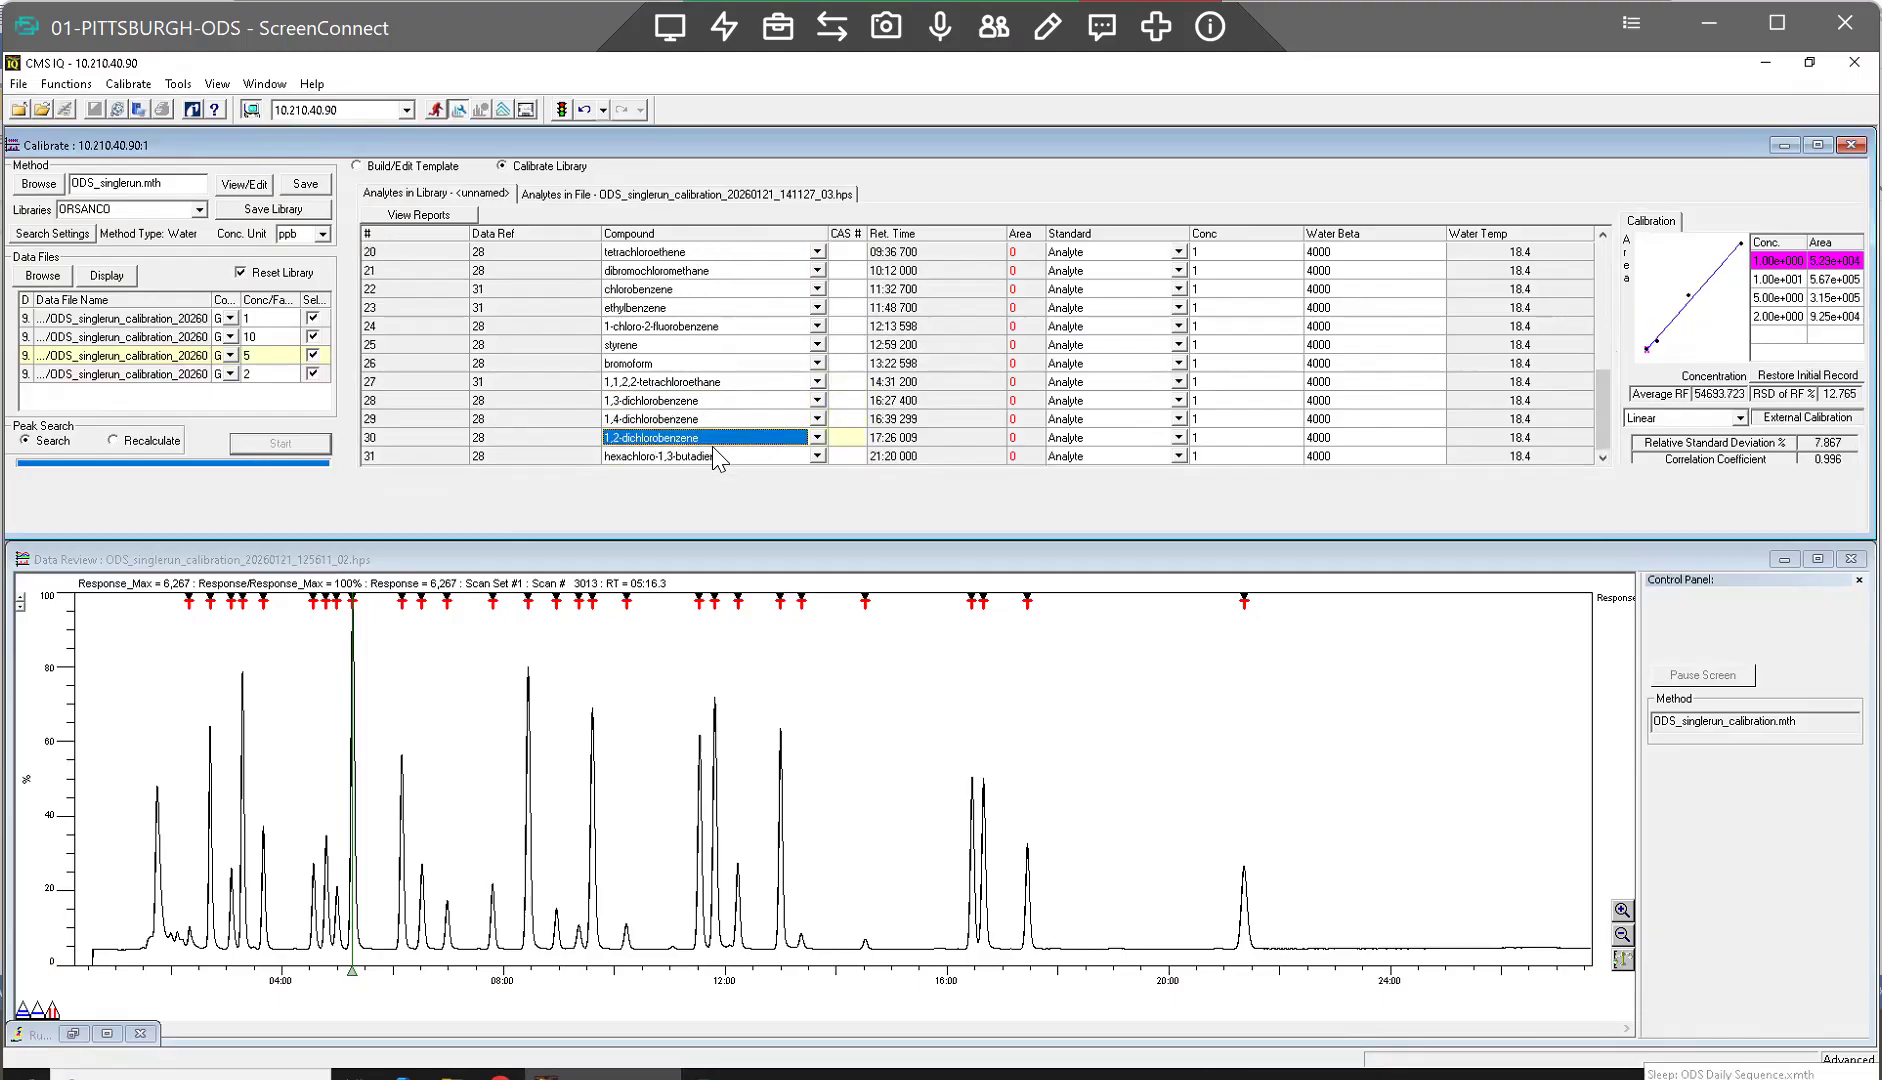
pyautogui.click(716, 452)
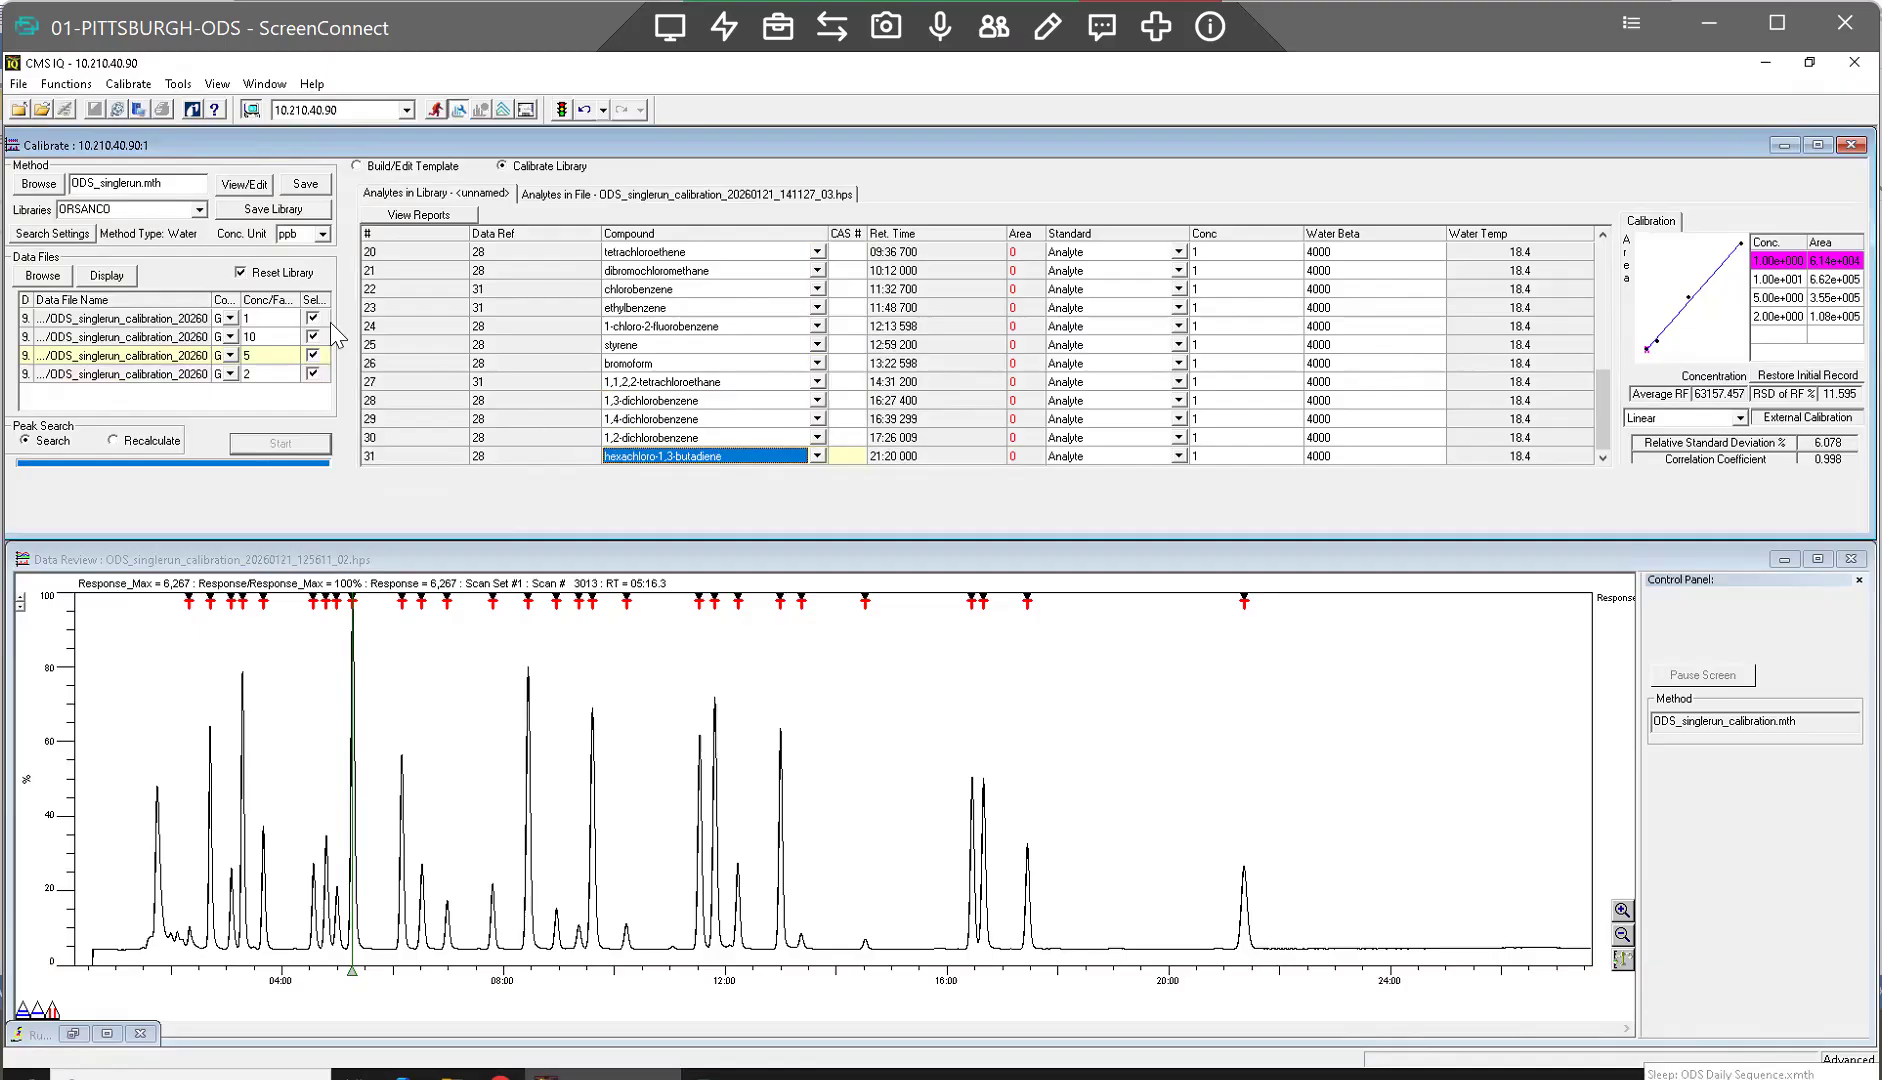
# Step: Save the calibrated library under the name ORSANCO, overwriting the existing library
pyautogui.click(236, 212)
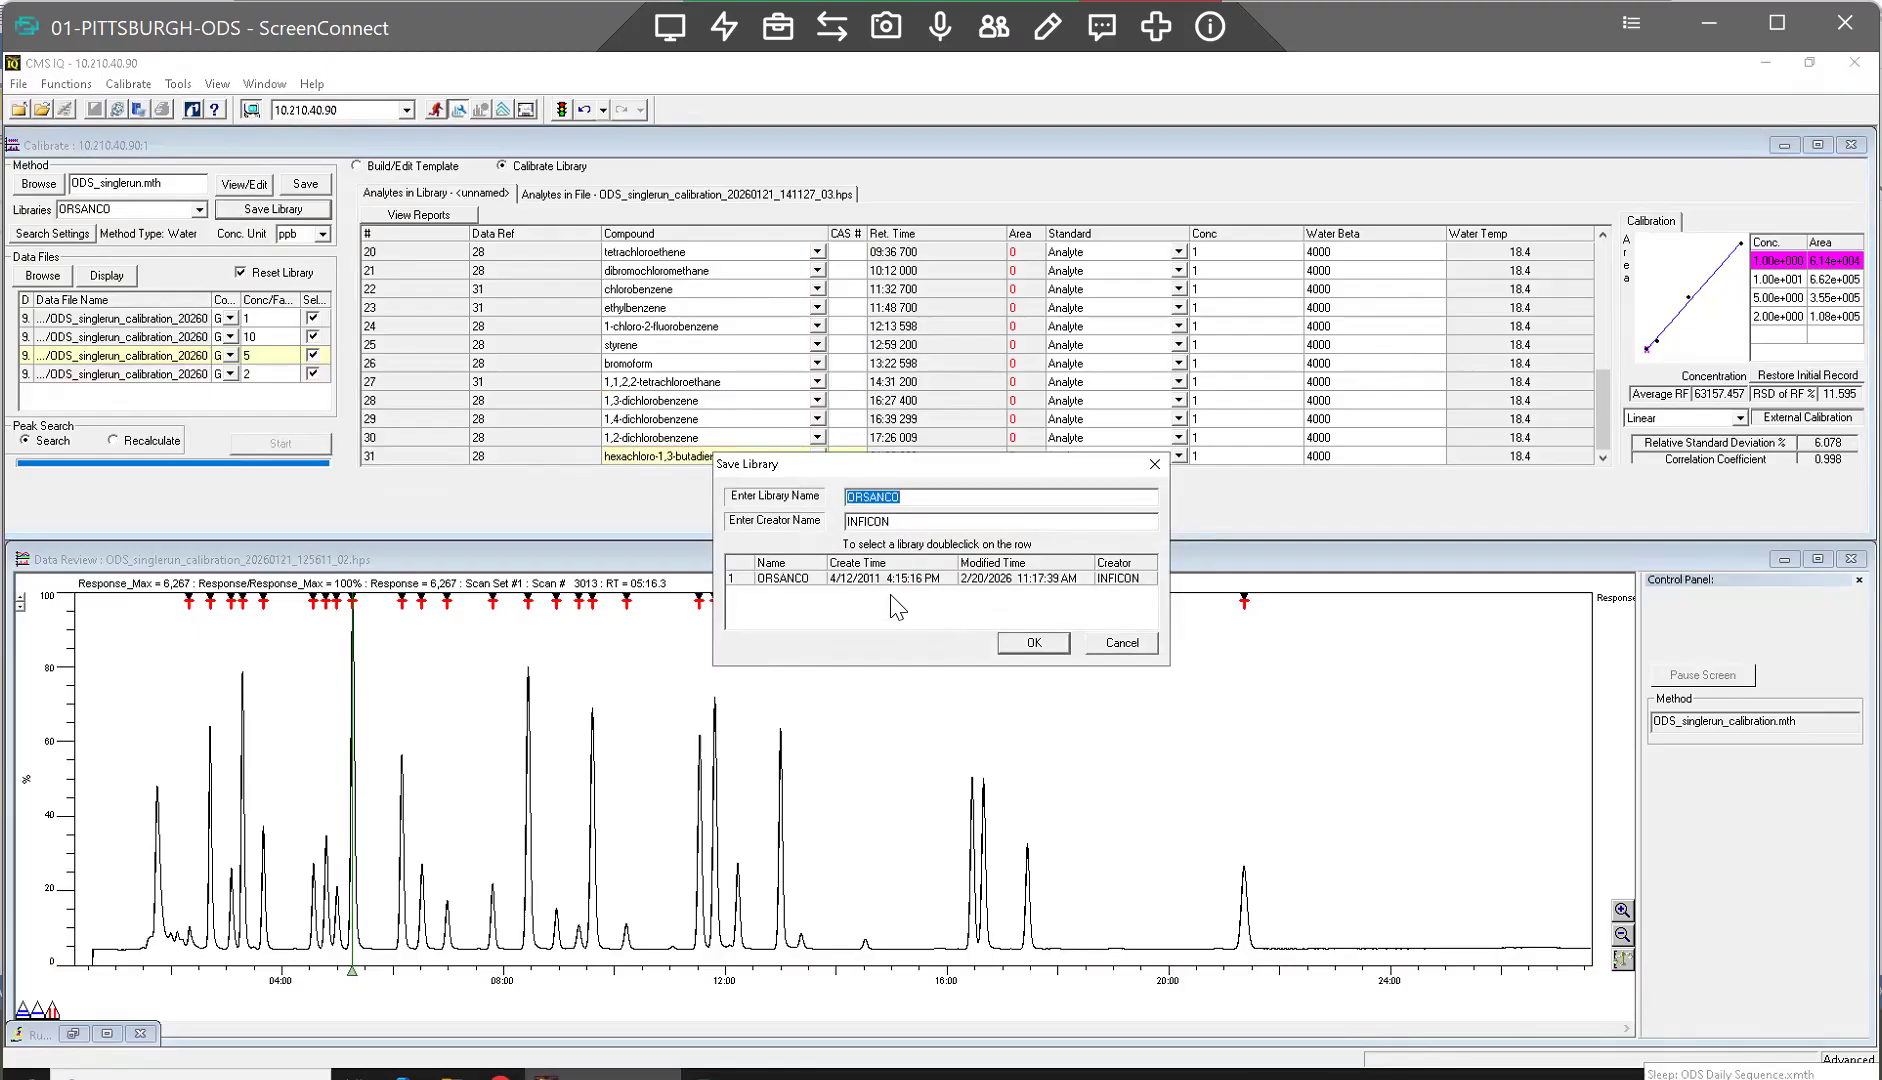
pyautogui.click(1017, 647)
pyautogui.click(990, 612)
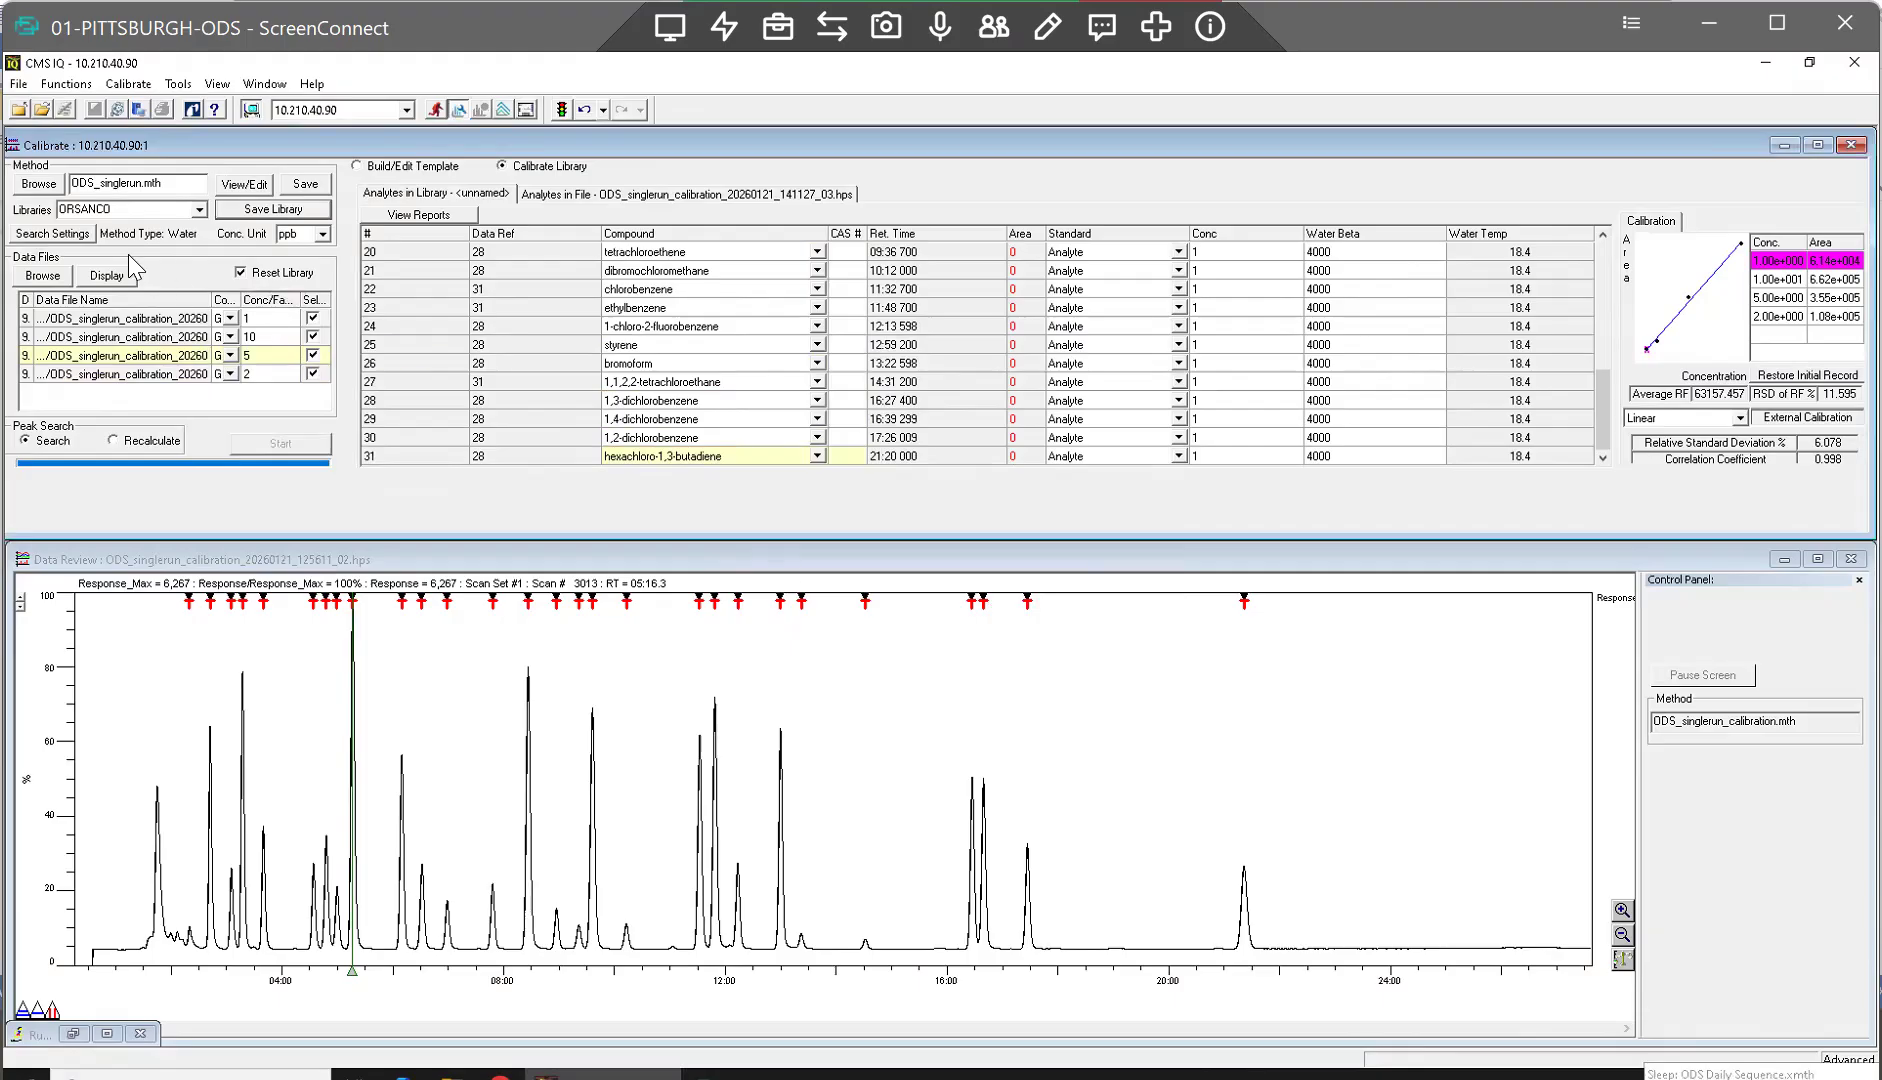
# Step: Save the method to the CMS5000 Method folder as ODS_singlerun.mth, replacing the existing file
pyautogui.click(305, 186)
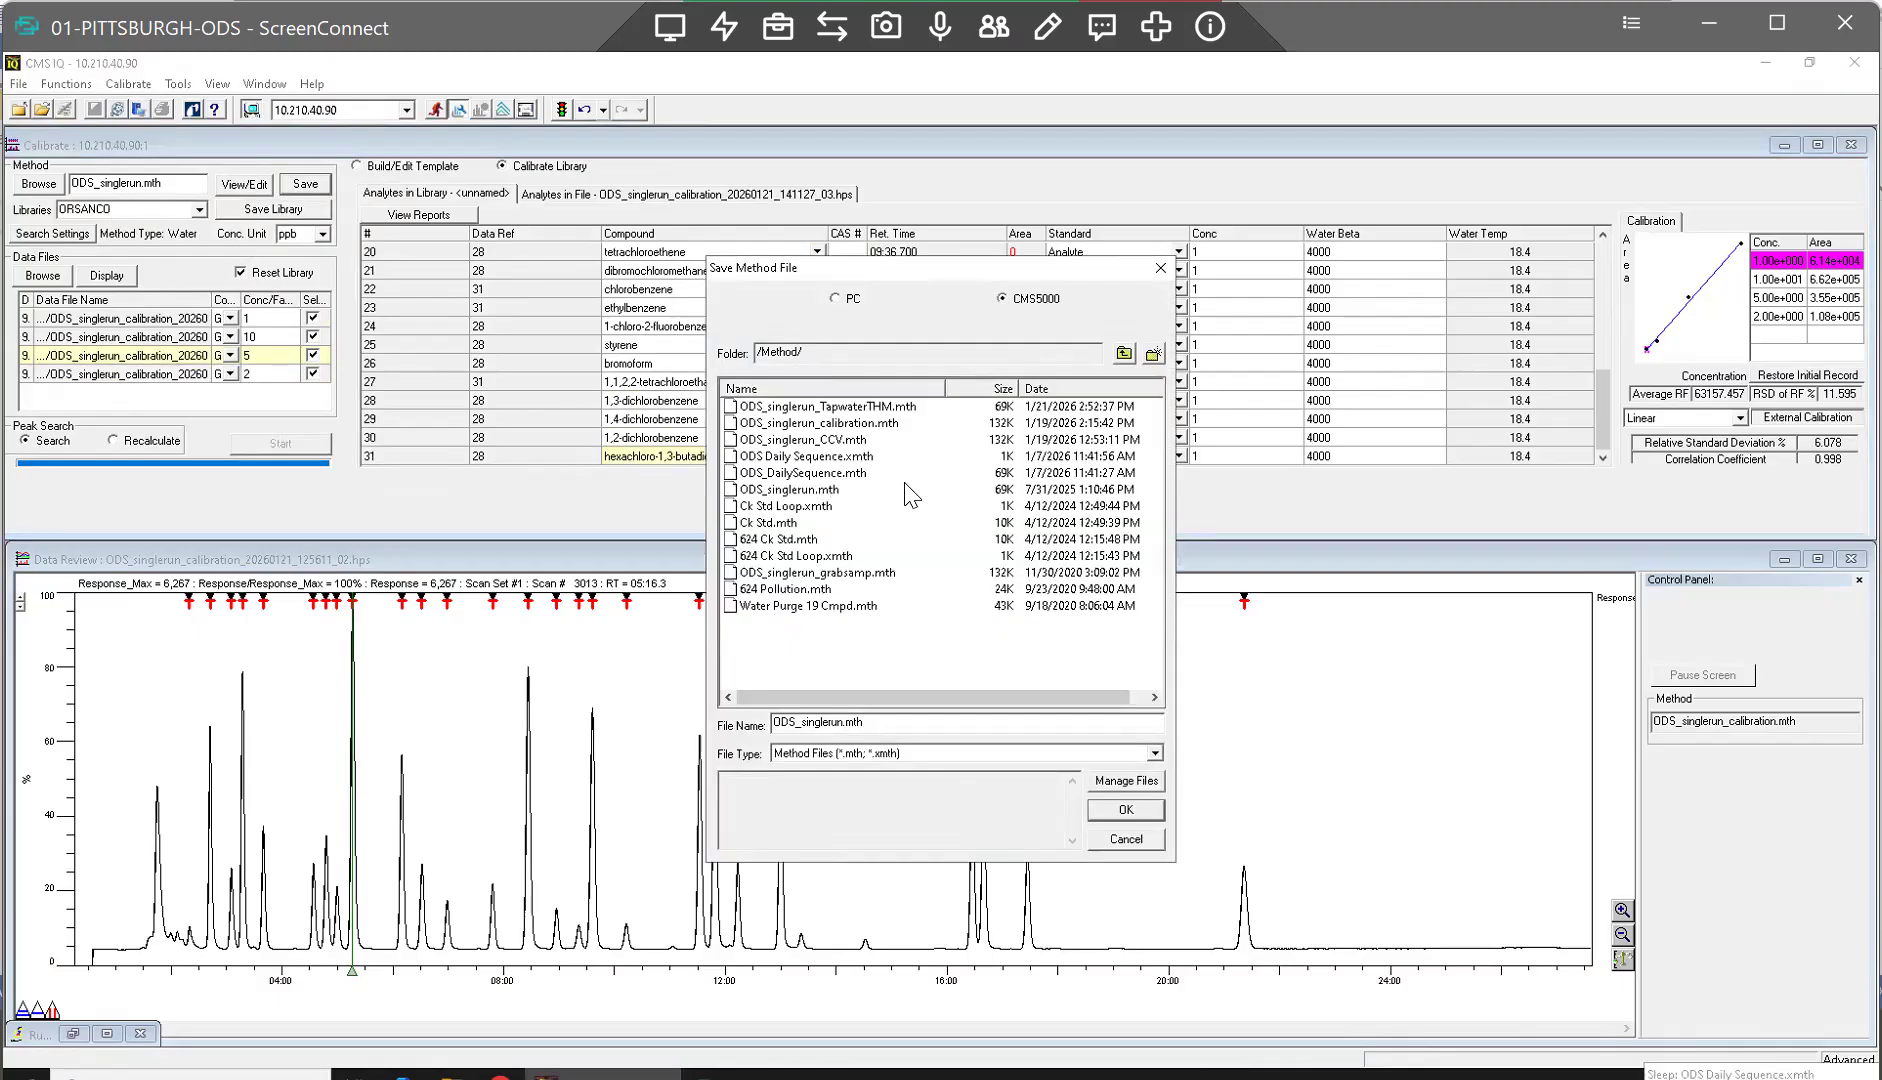
pyautogui.click(835, 474)
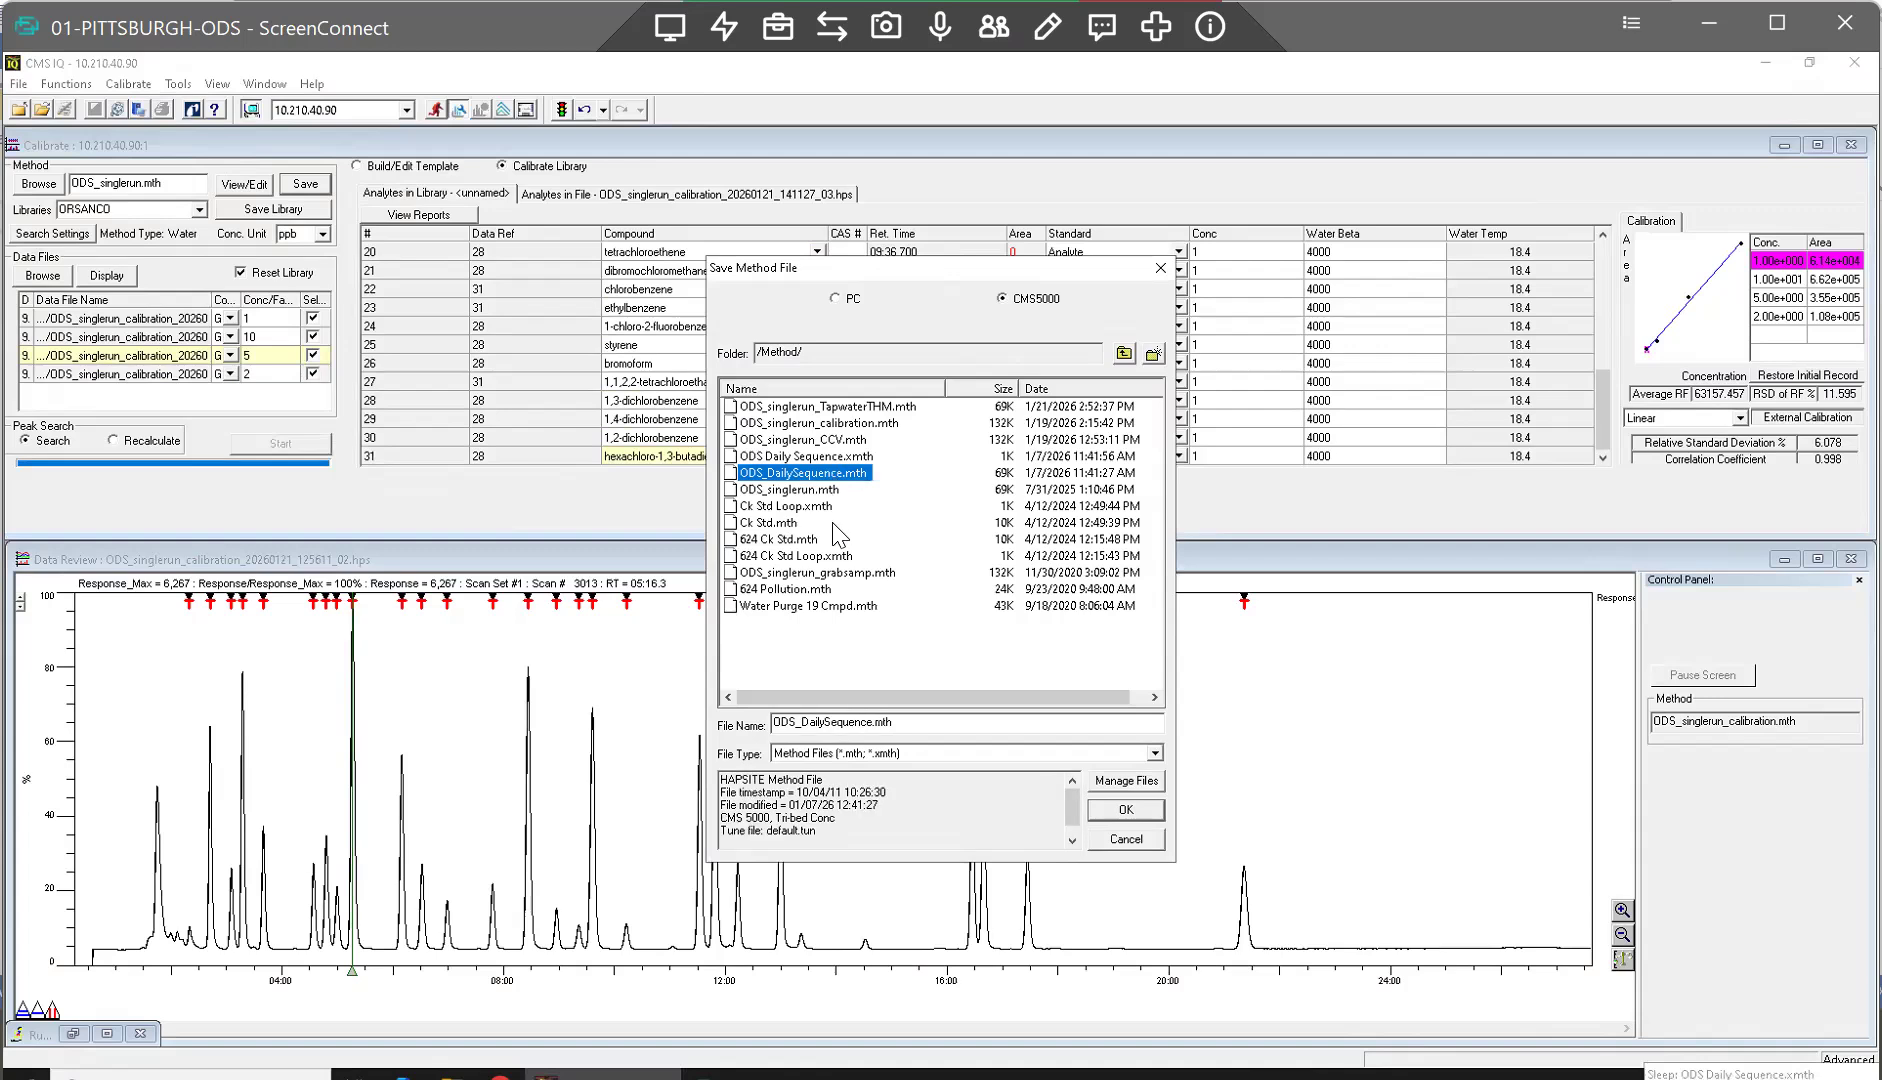
pyautogui.click(782, 490)
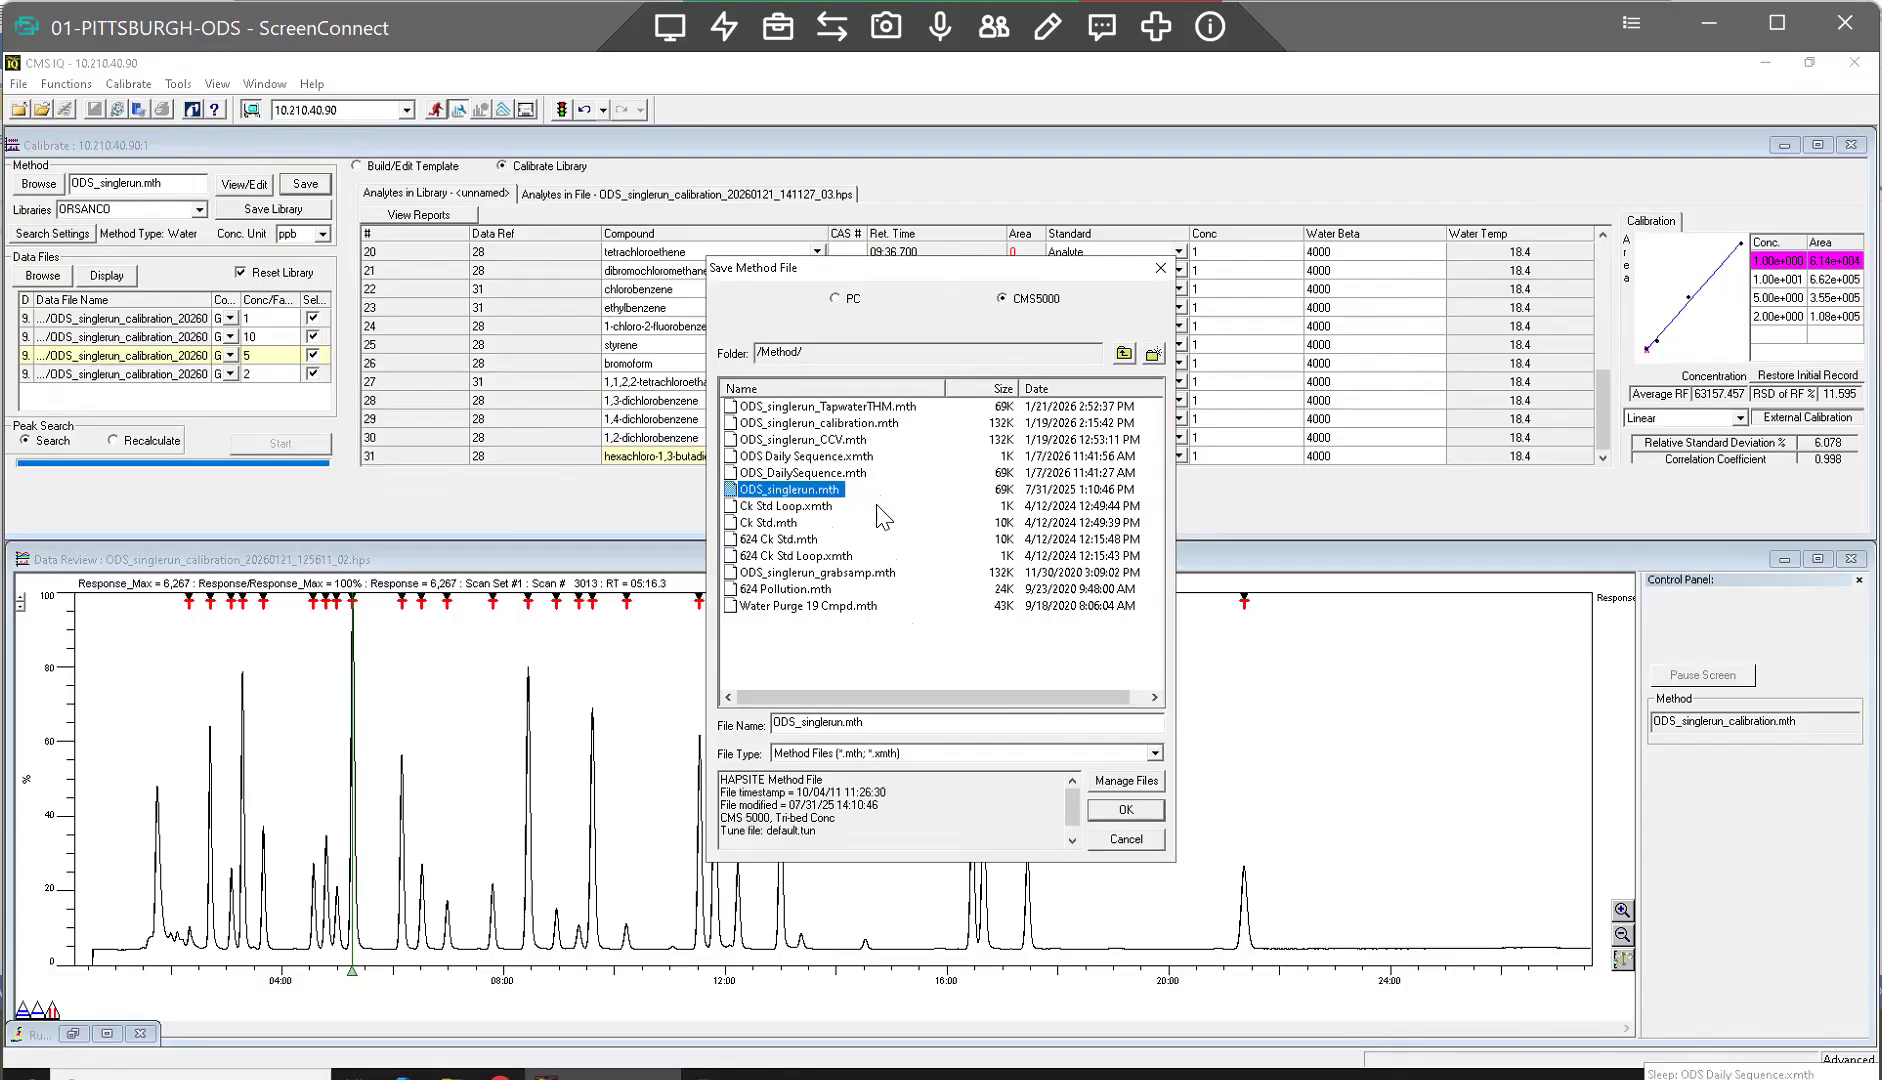
pyautogui.click(1112, 810)
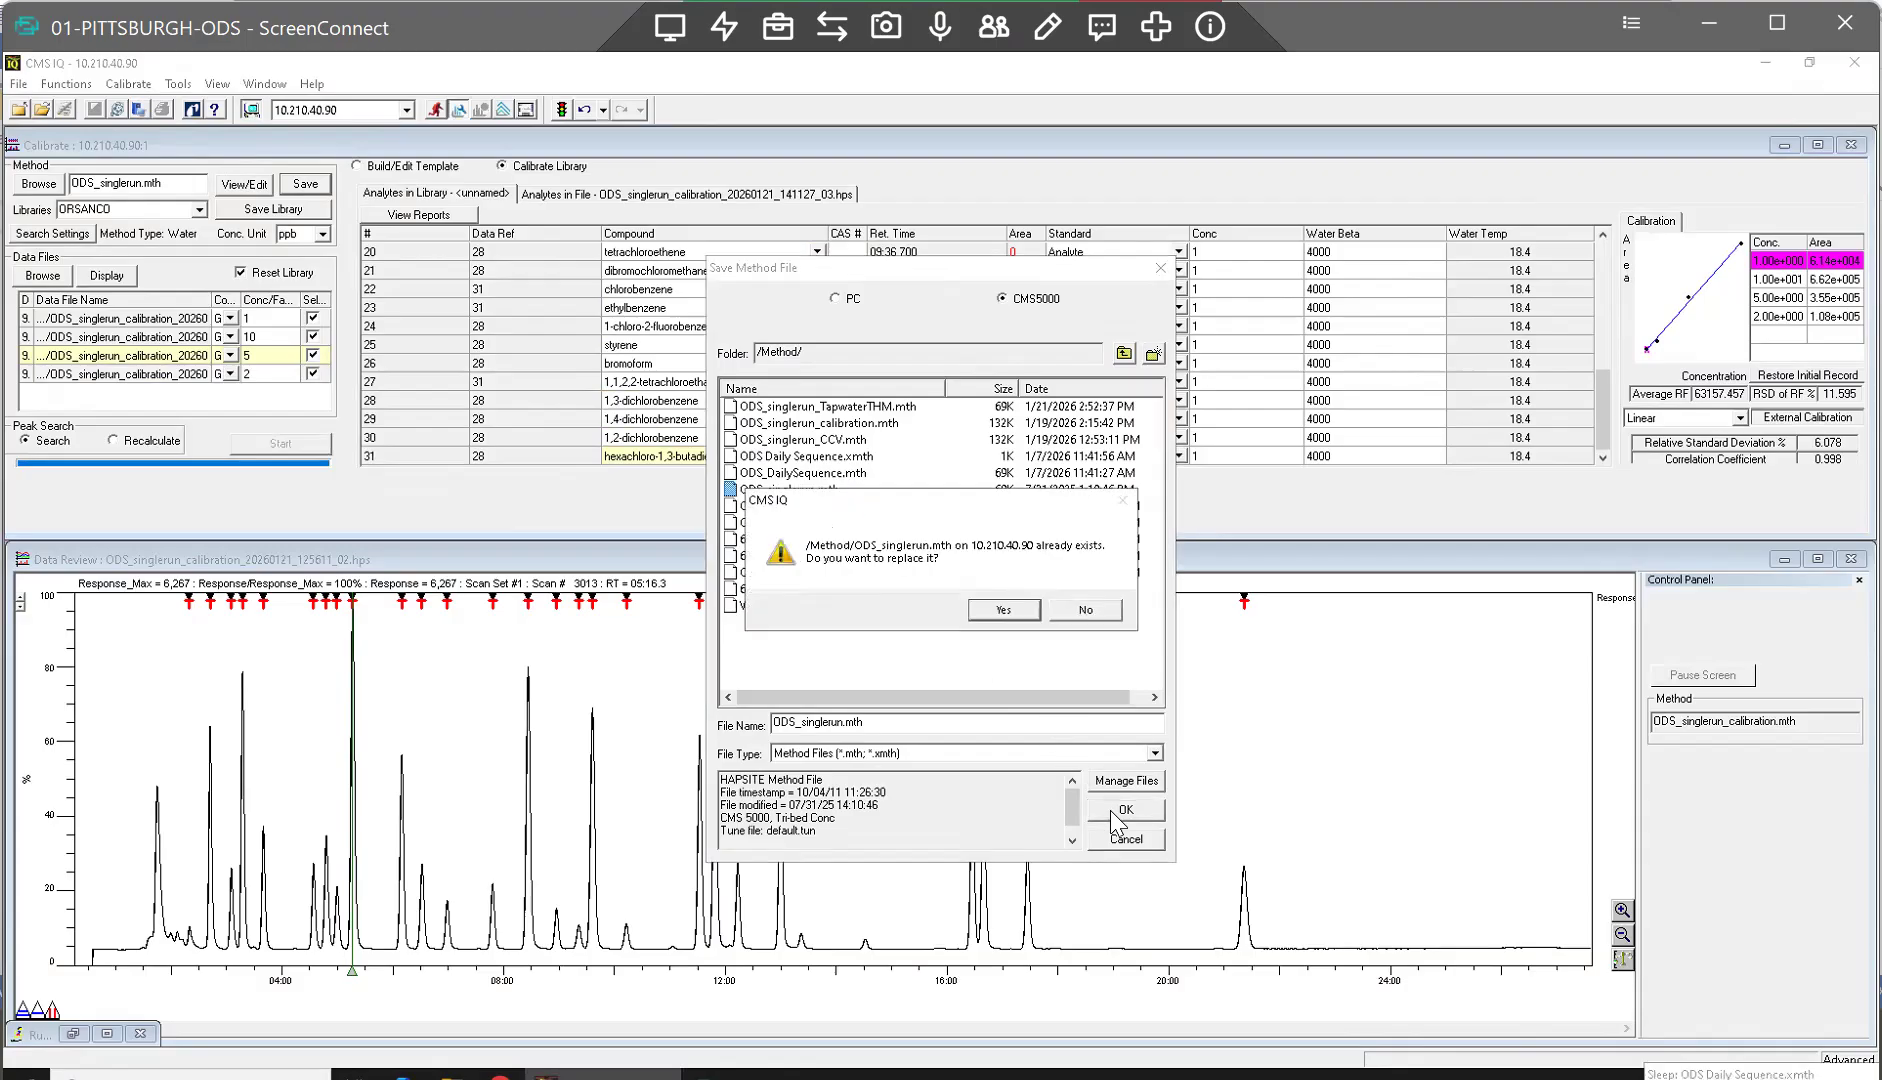
pyautogui.click(1003, 609)
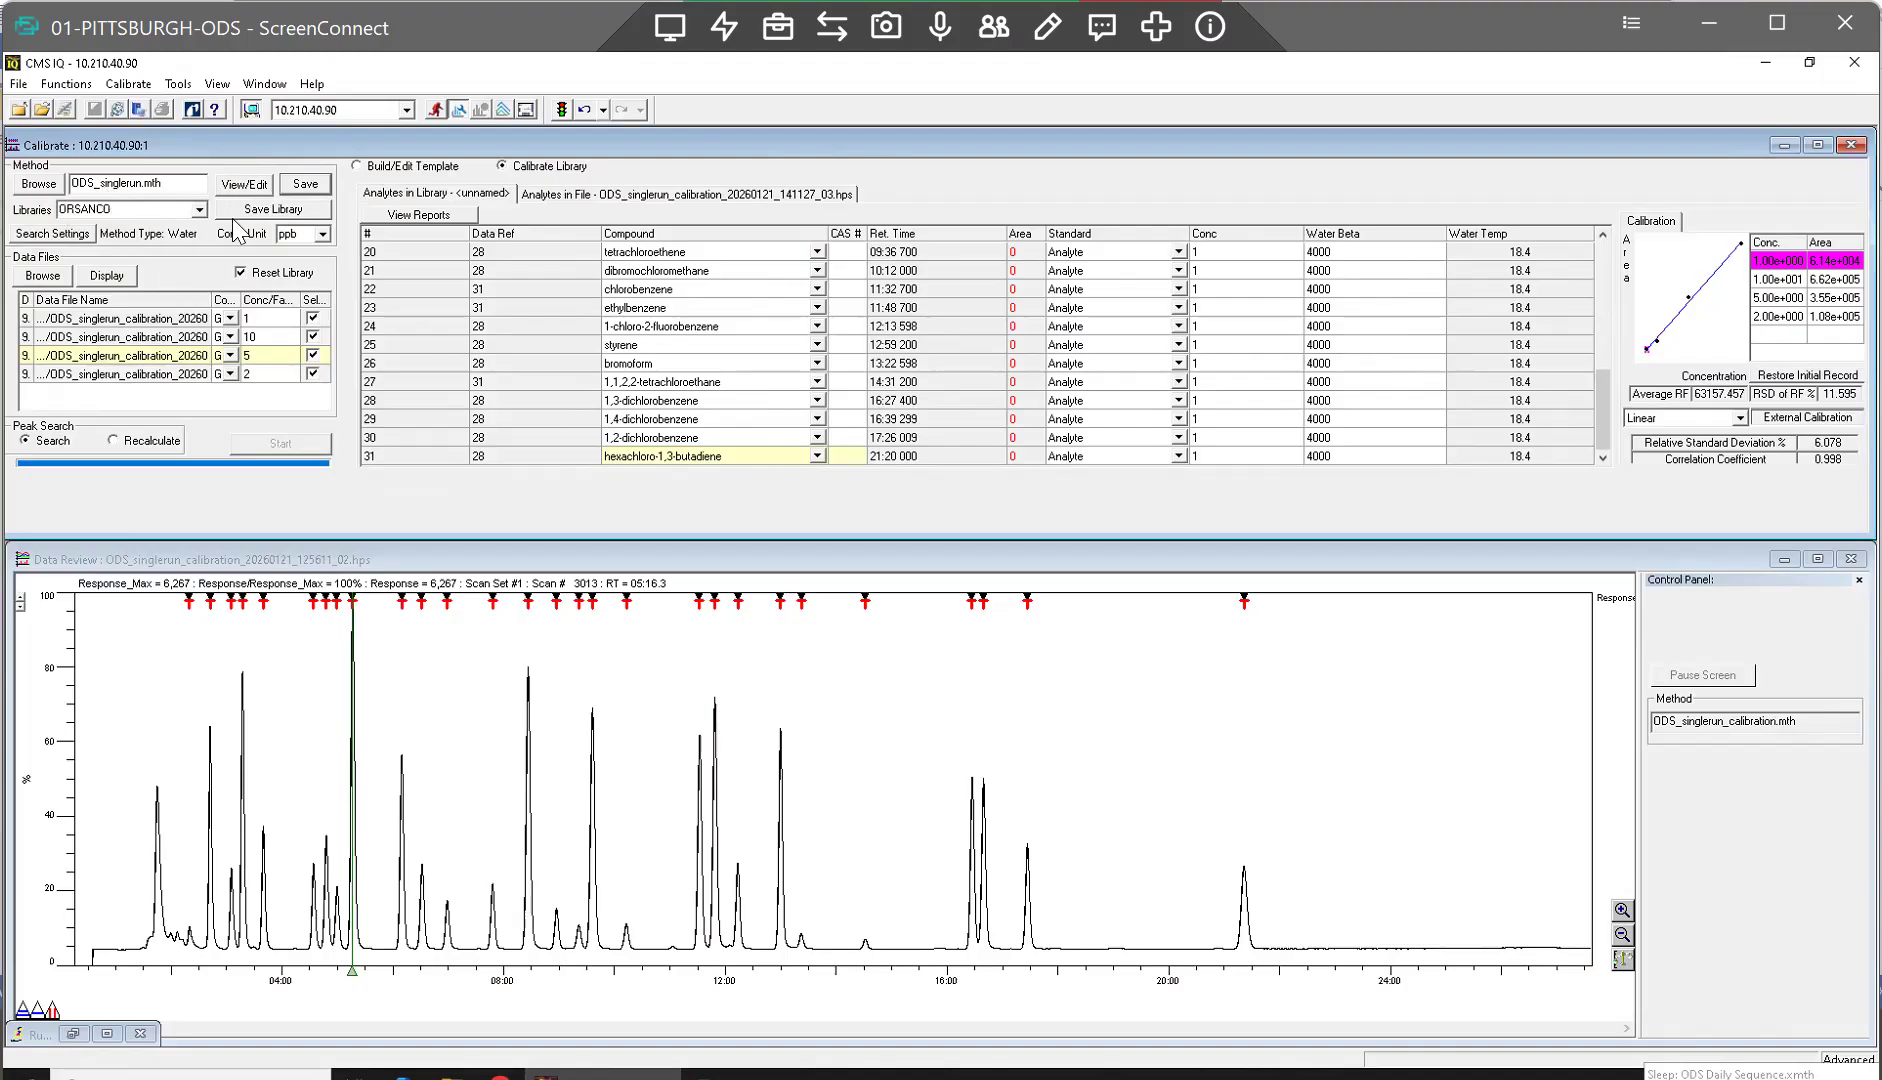
# Step: Save the calibrated method also as ODS_singlerun_CCV.mth on the CMS5000, replacing the existing file
pyautogui.click(306, 185)
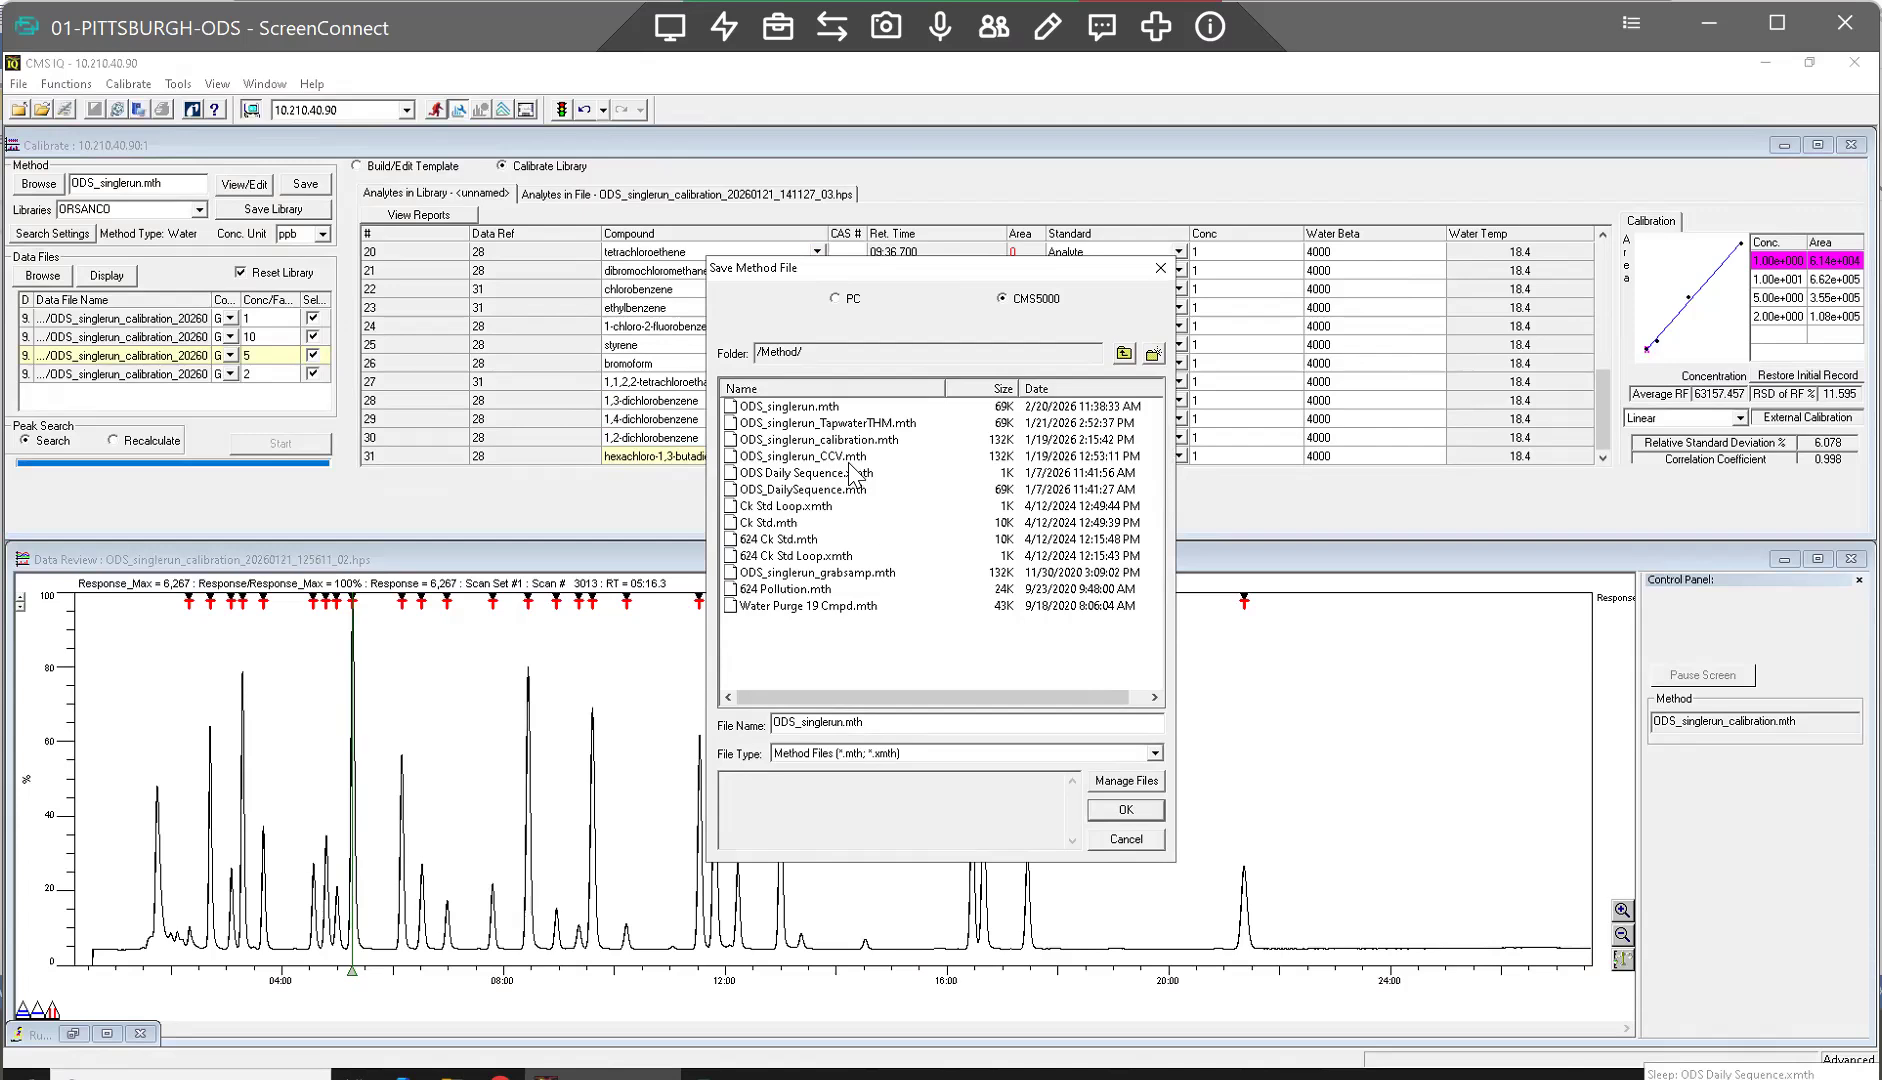
pyautogui.click(846, 461)
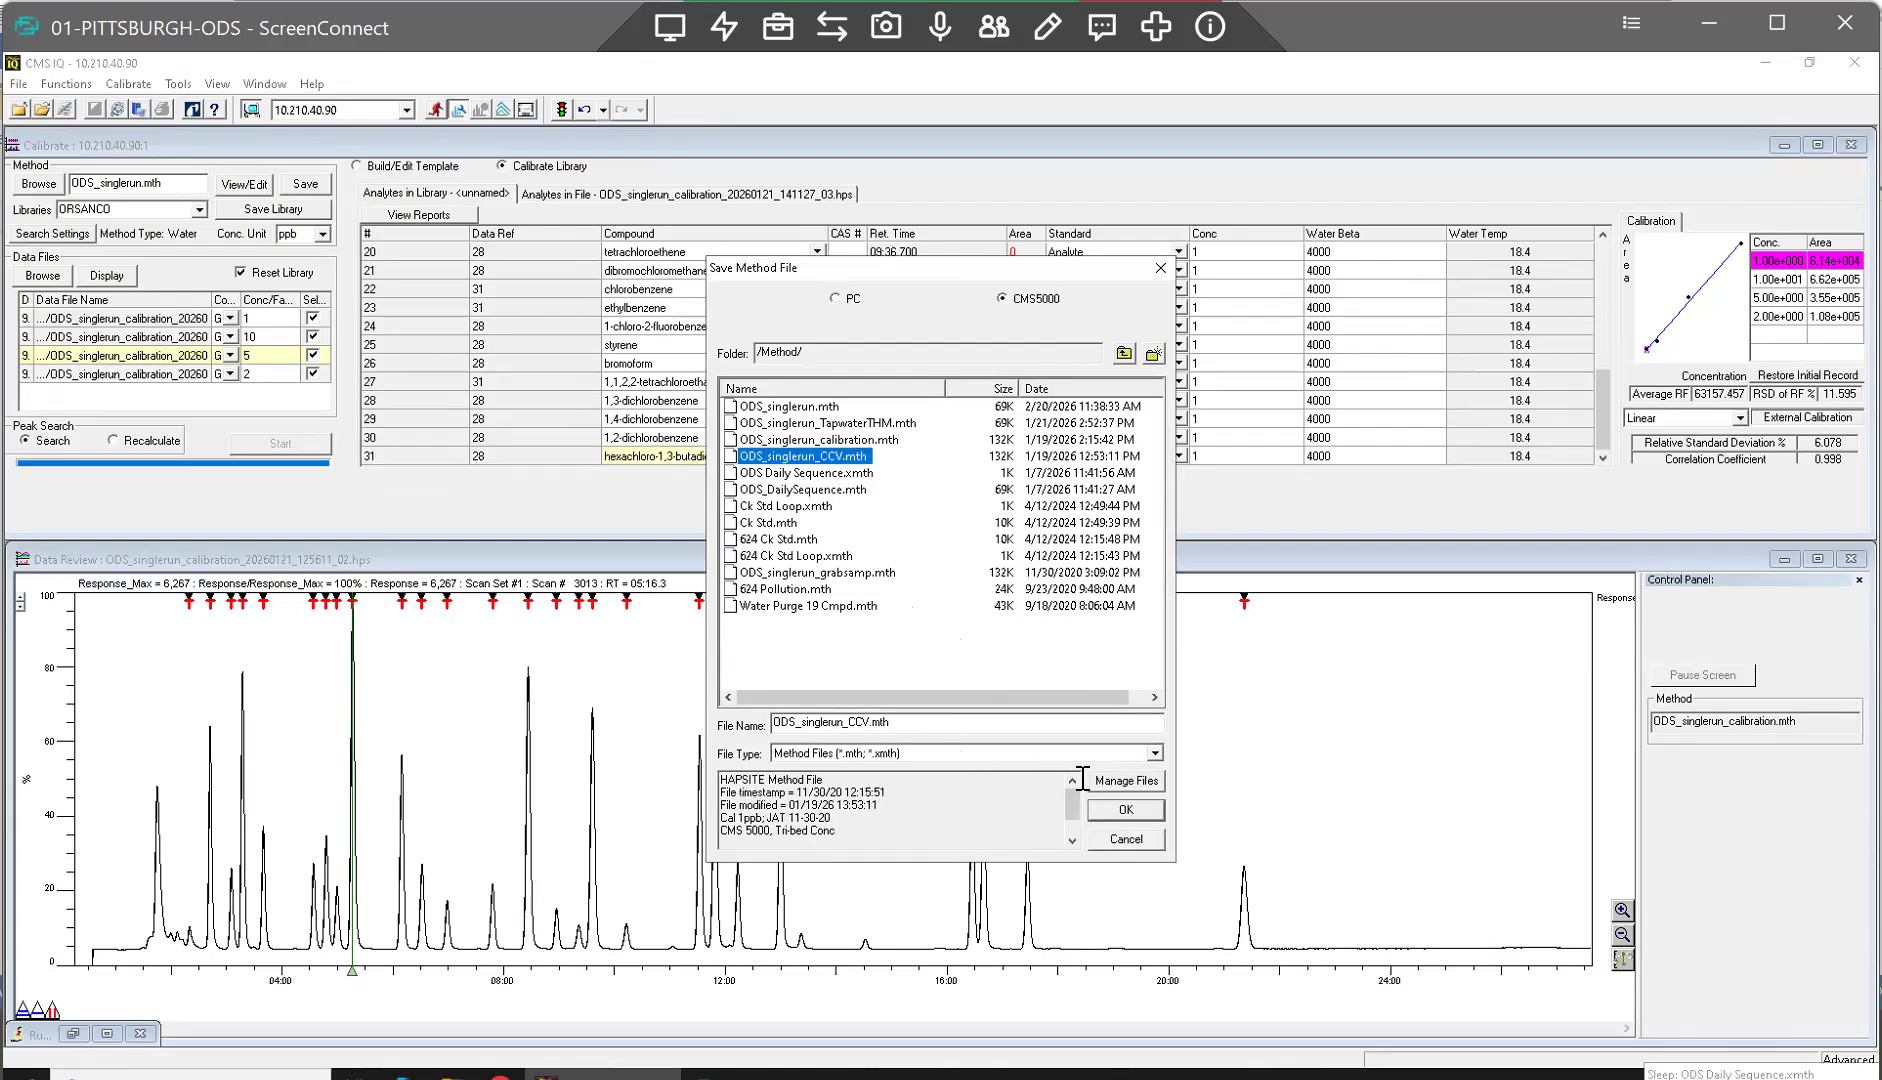
pyautogui.click(1120, 815)
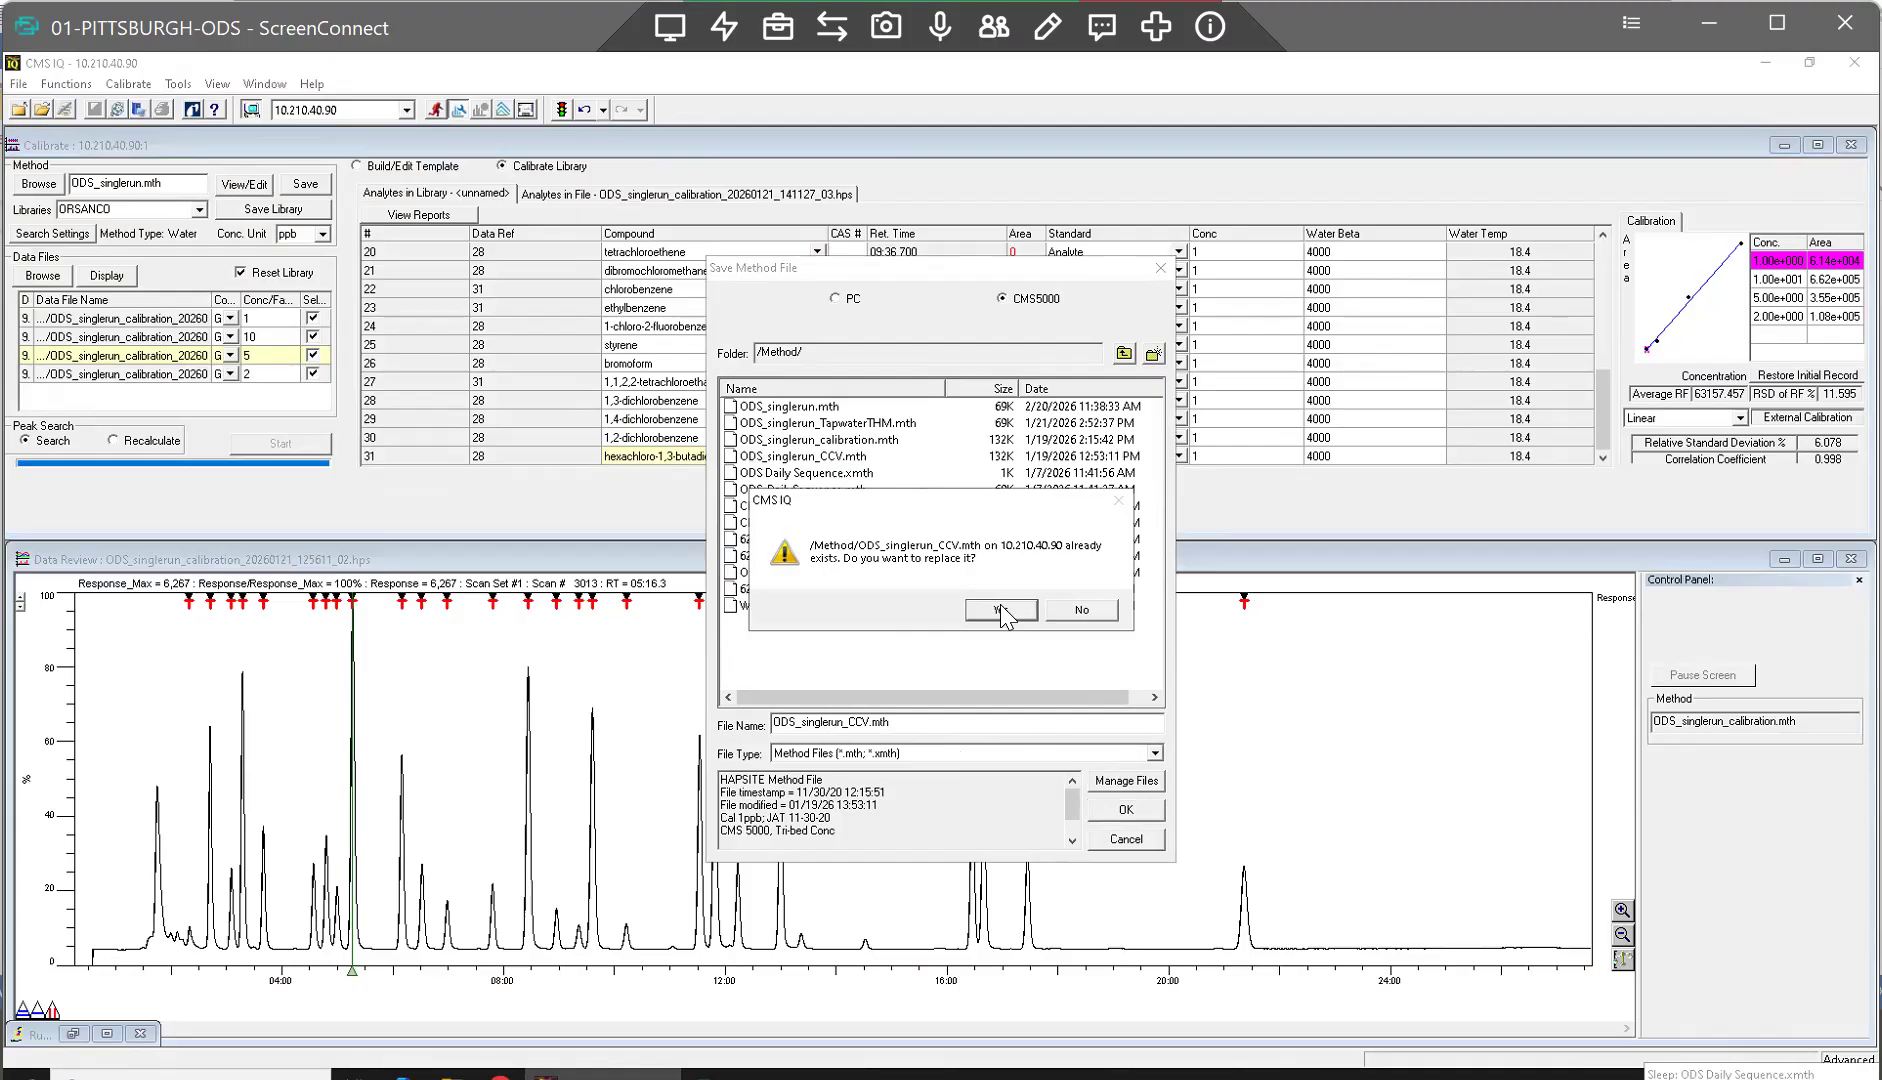
pyautogui.click(1001, 610)
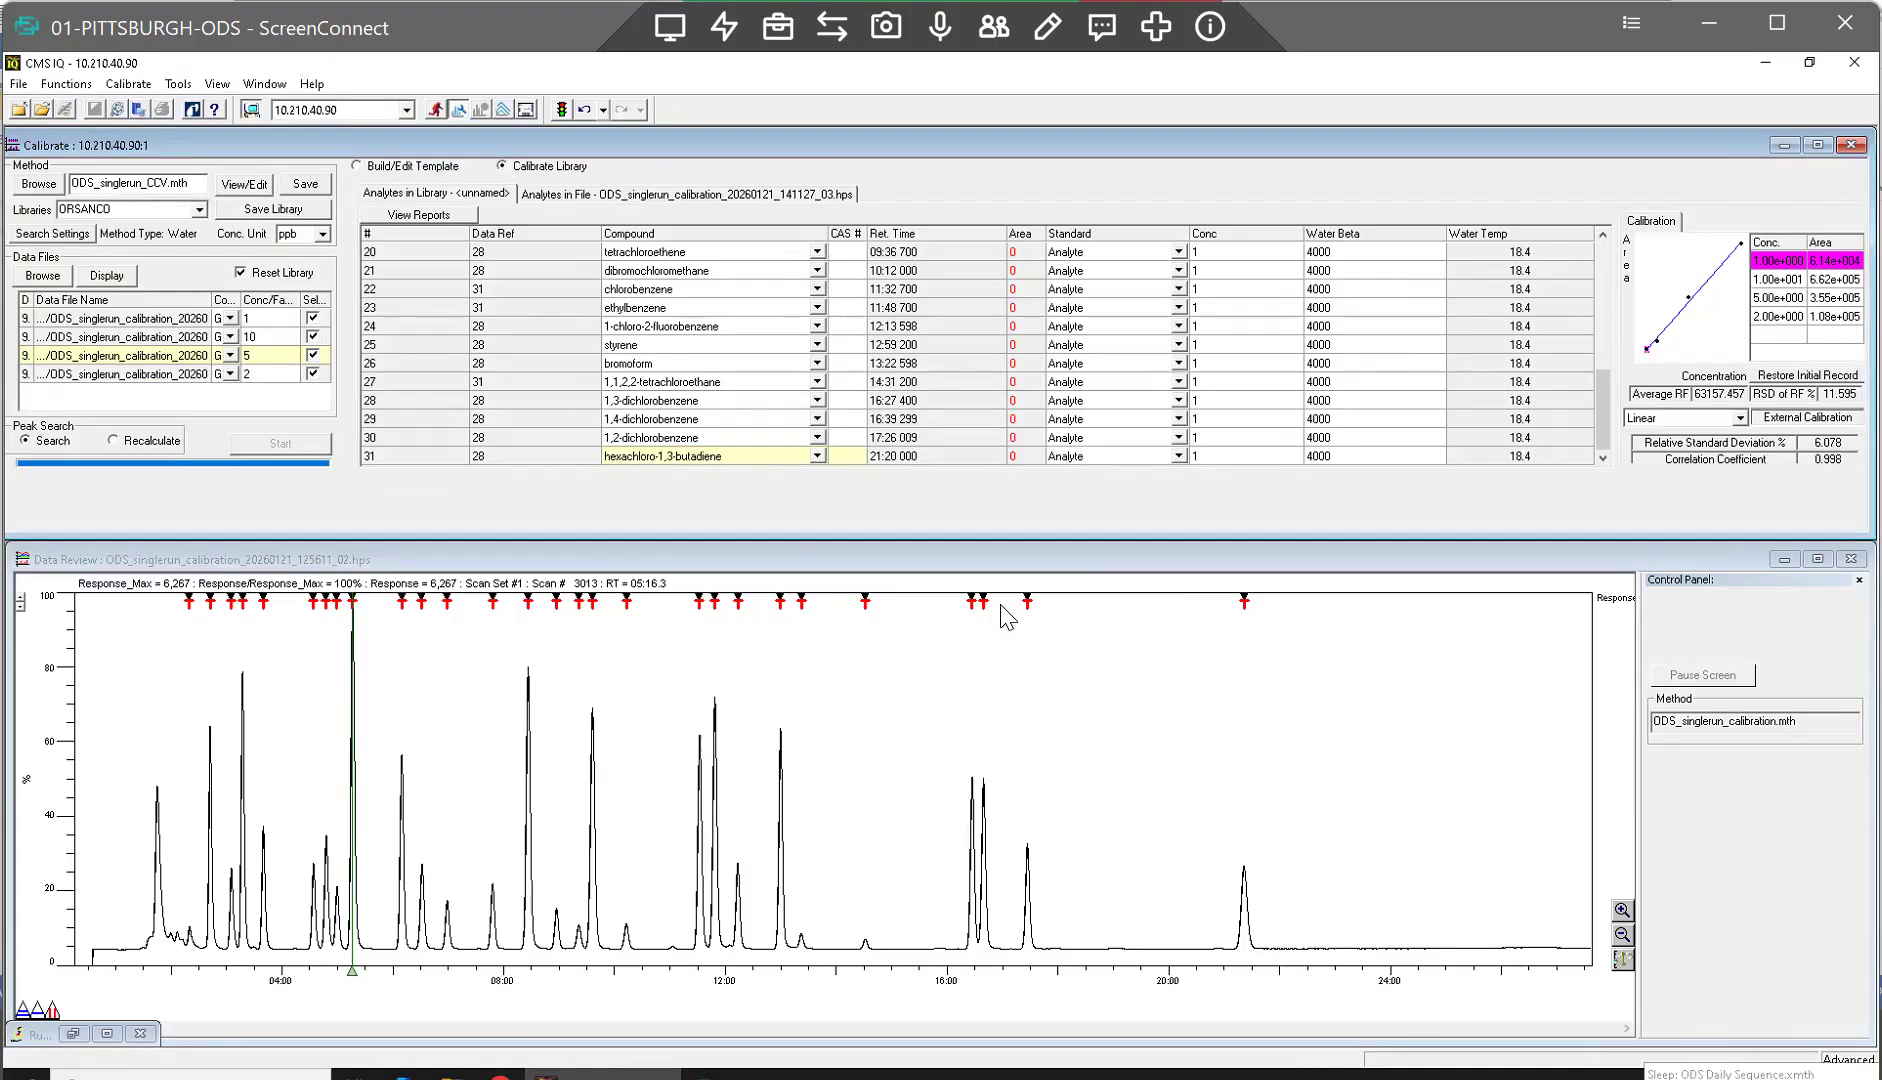
pyautogui.moveTo(1600, 401); pyautogui.dragTo(1618, 250)
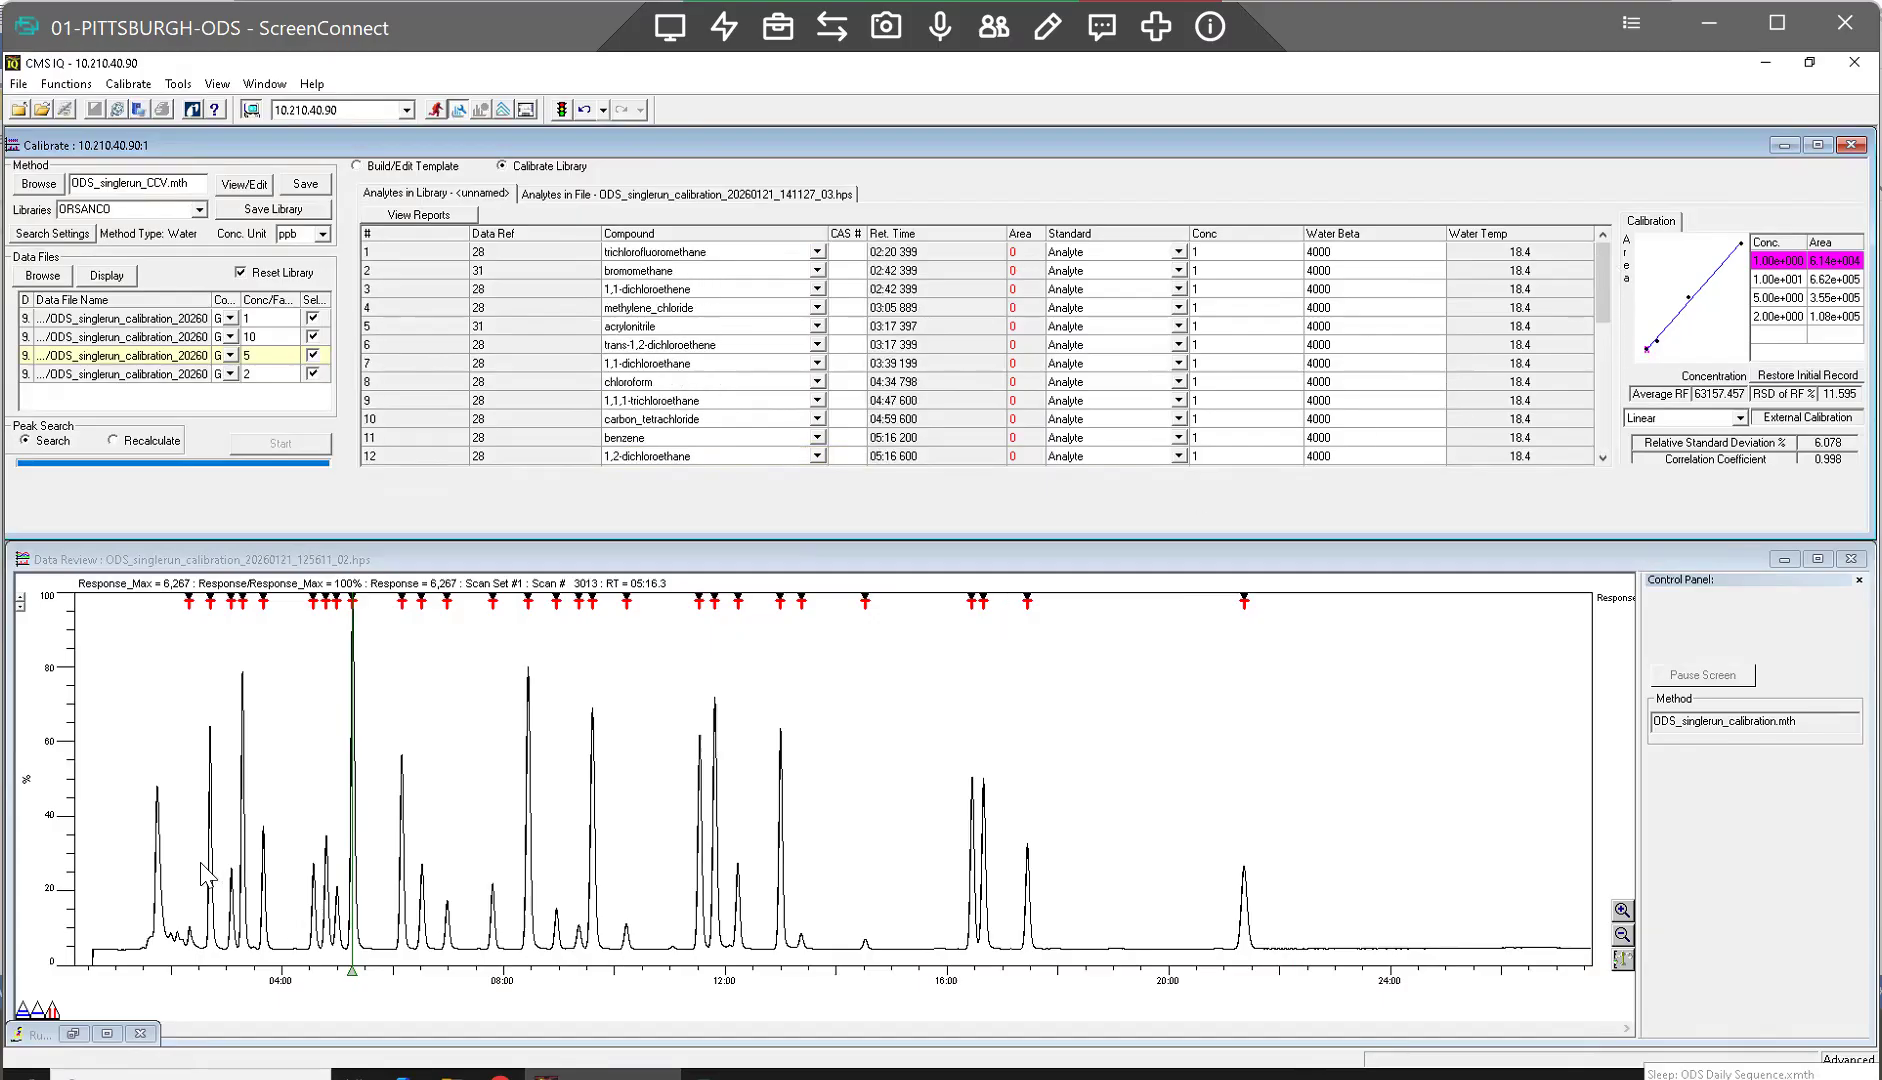
# Step: Examine the peaks of the calibration run's chromatogram up close, covering the early peaks, the one near 04:34 and the group around 16:00 to 18:00
pyautogui.moveTo(140, 804); pyautogui.dragTo(365, 853)
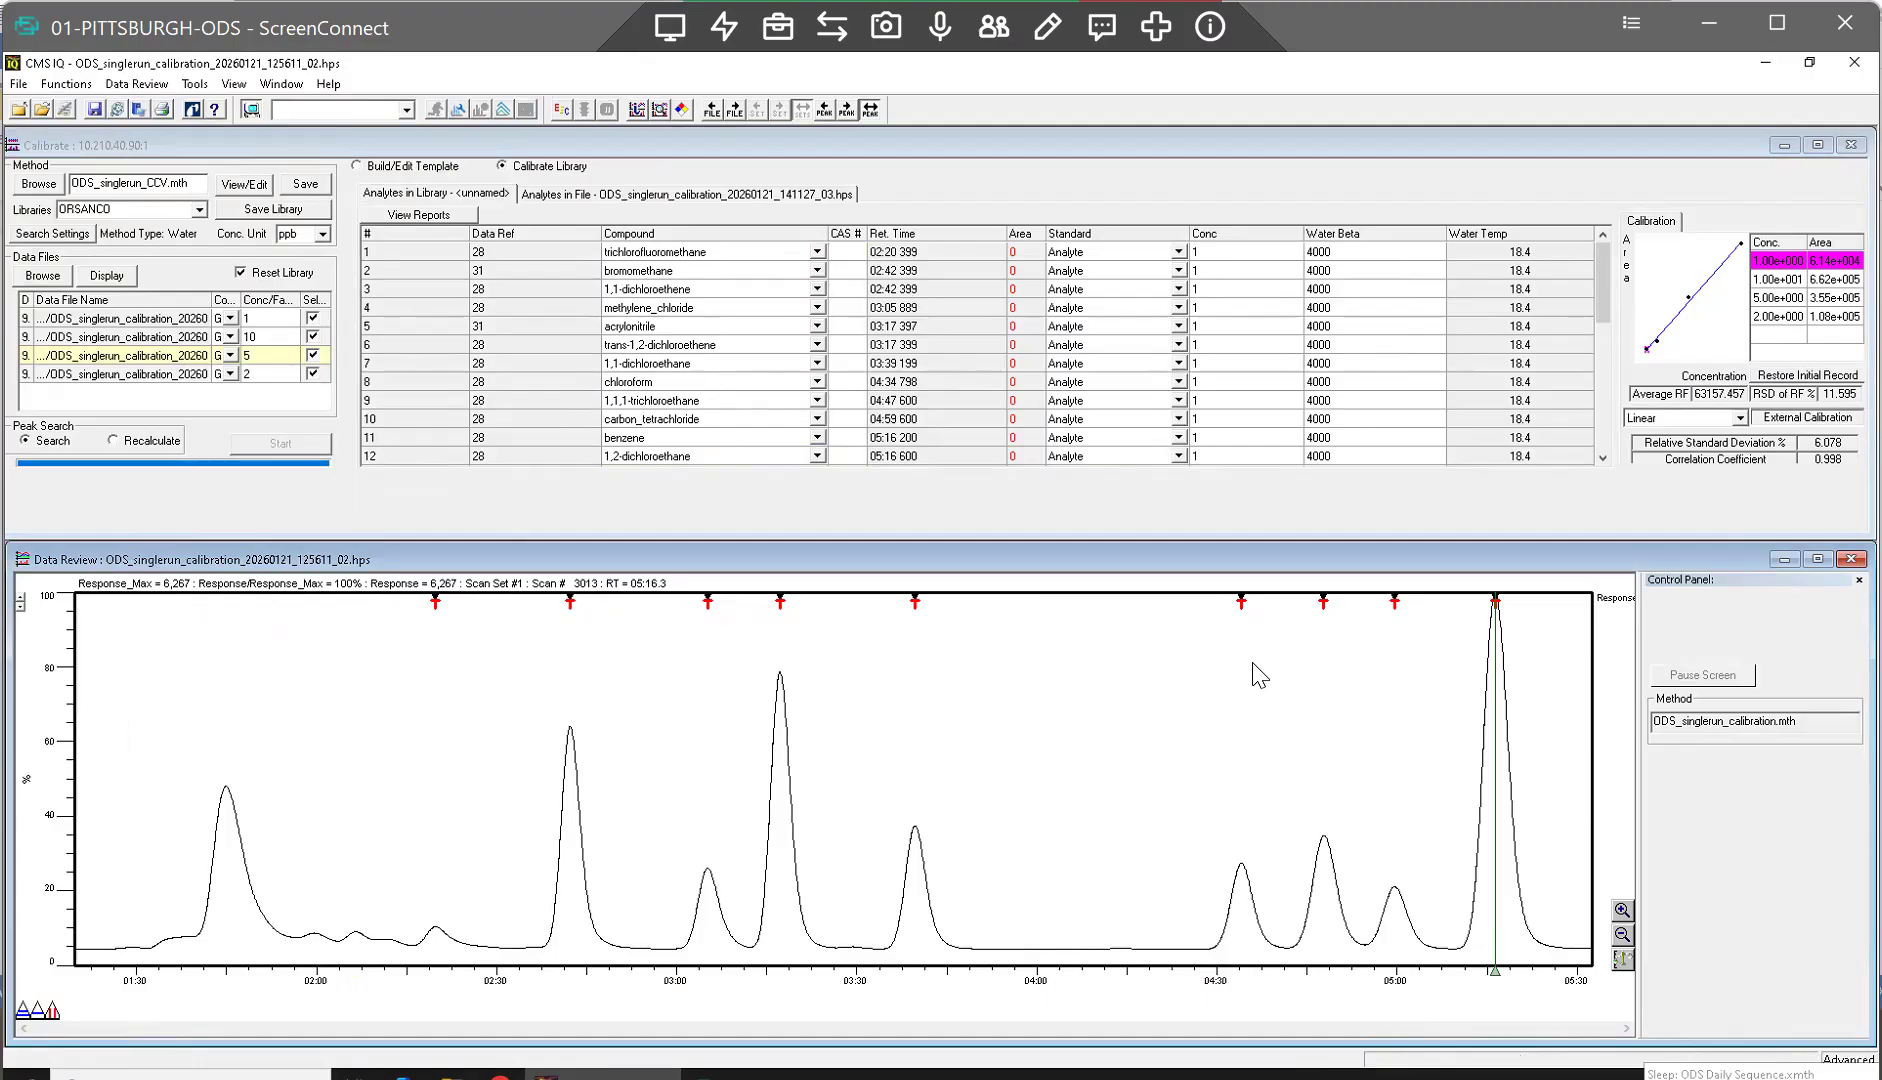
pyautogui.moveTo(1288, 720); pyautogui.dragTo(1214, 748)
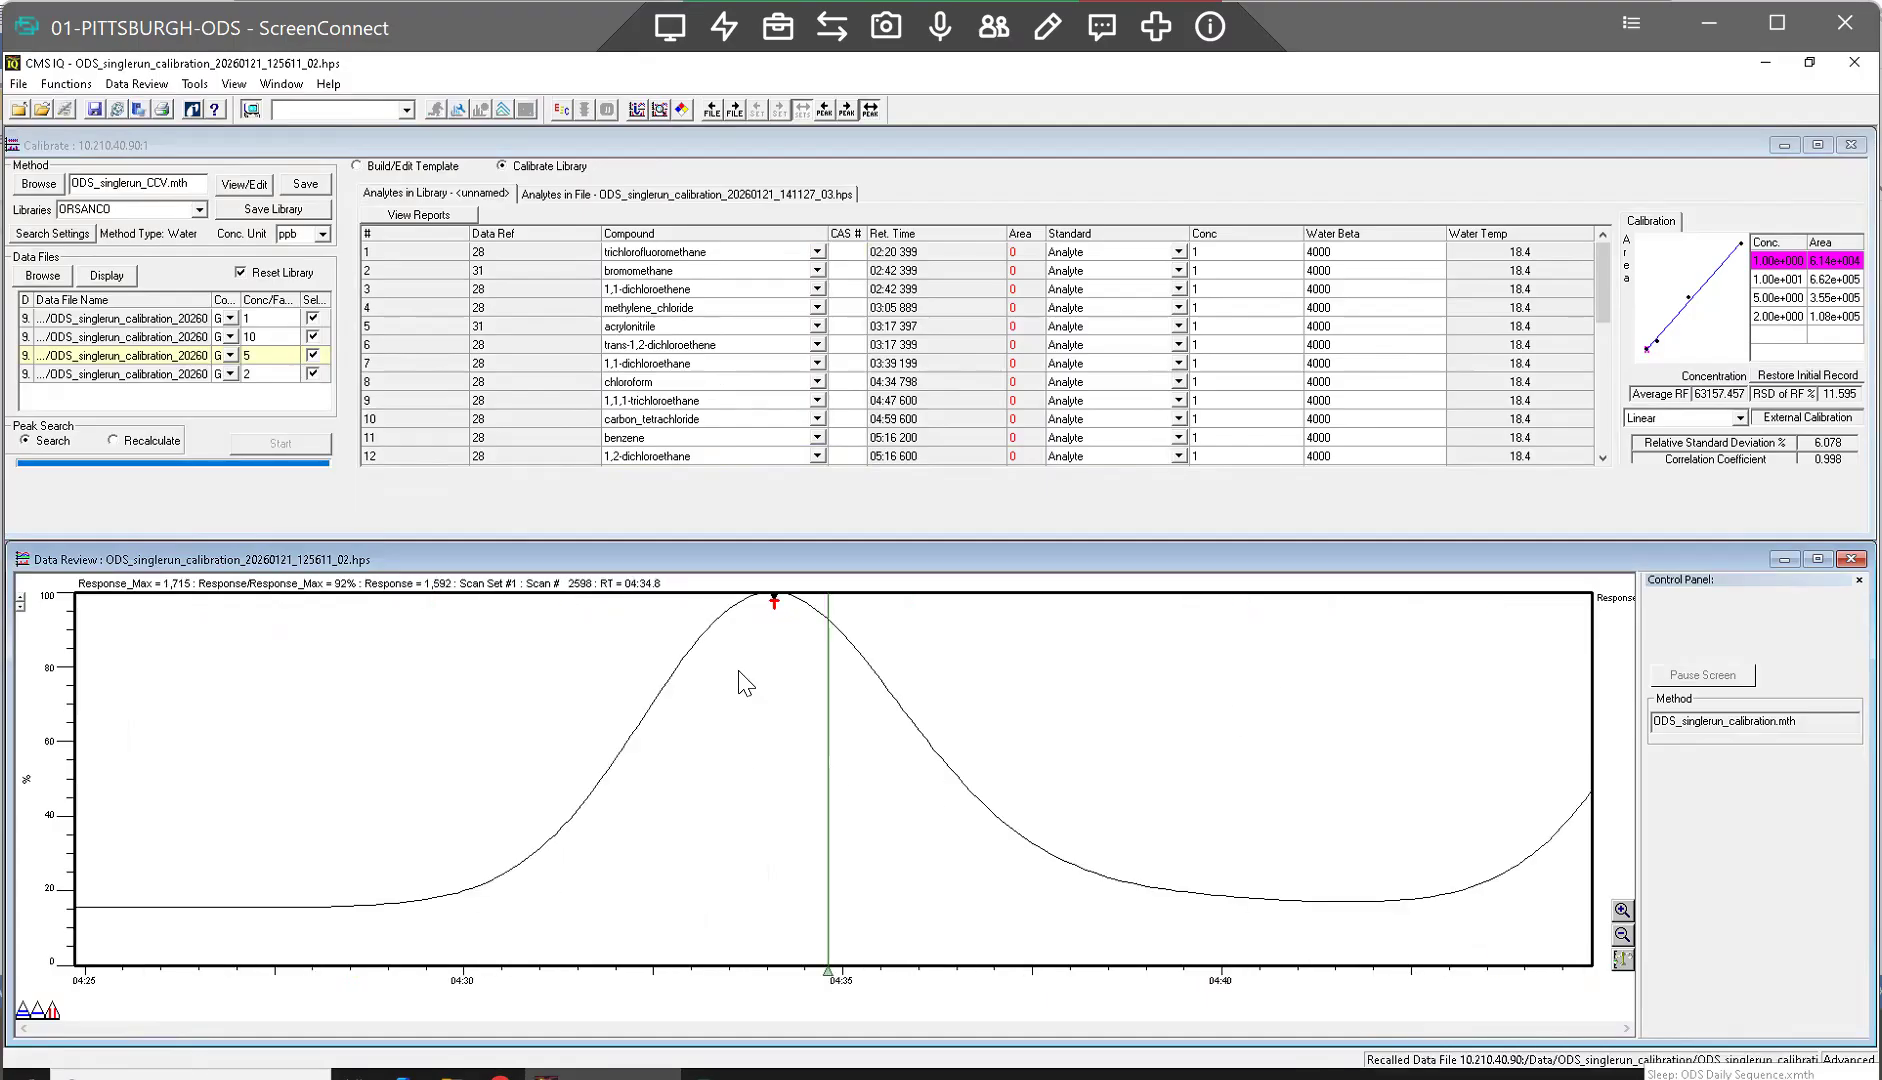
pyautogui.rightClick(1150, 704)
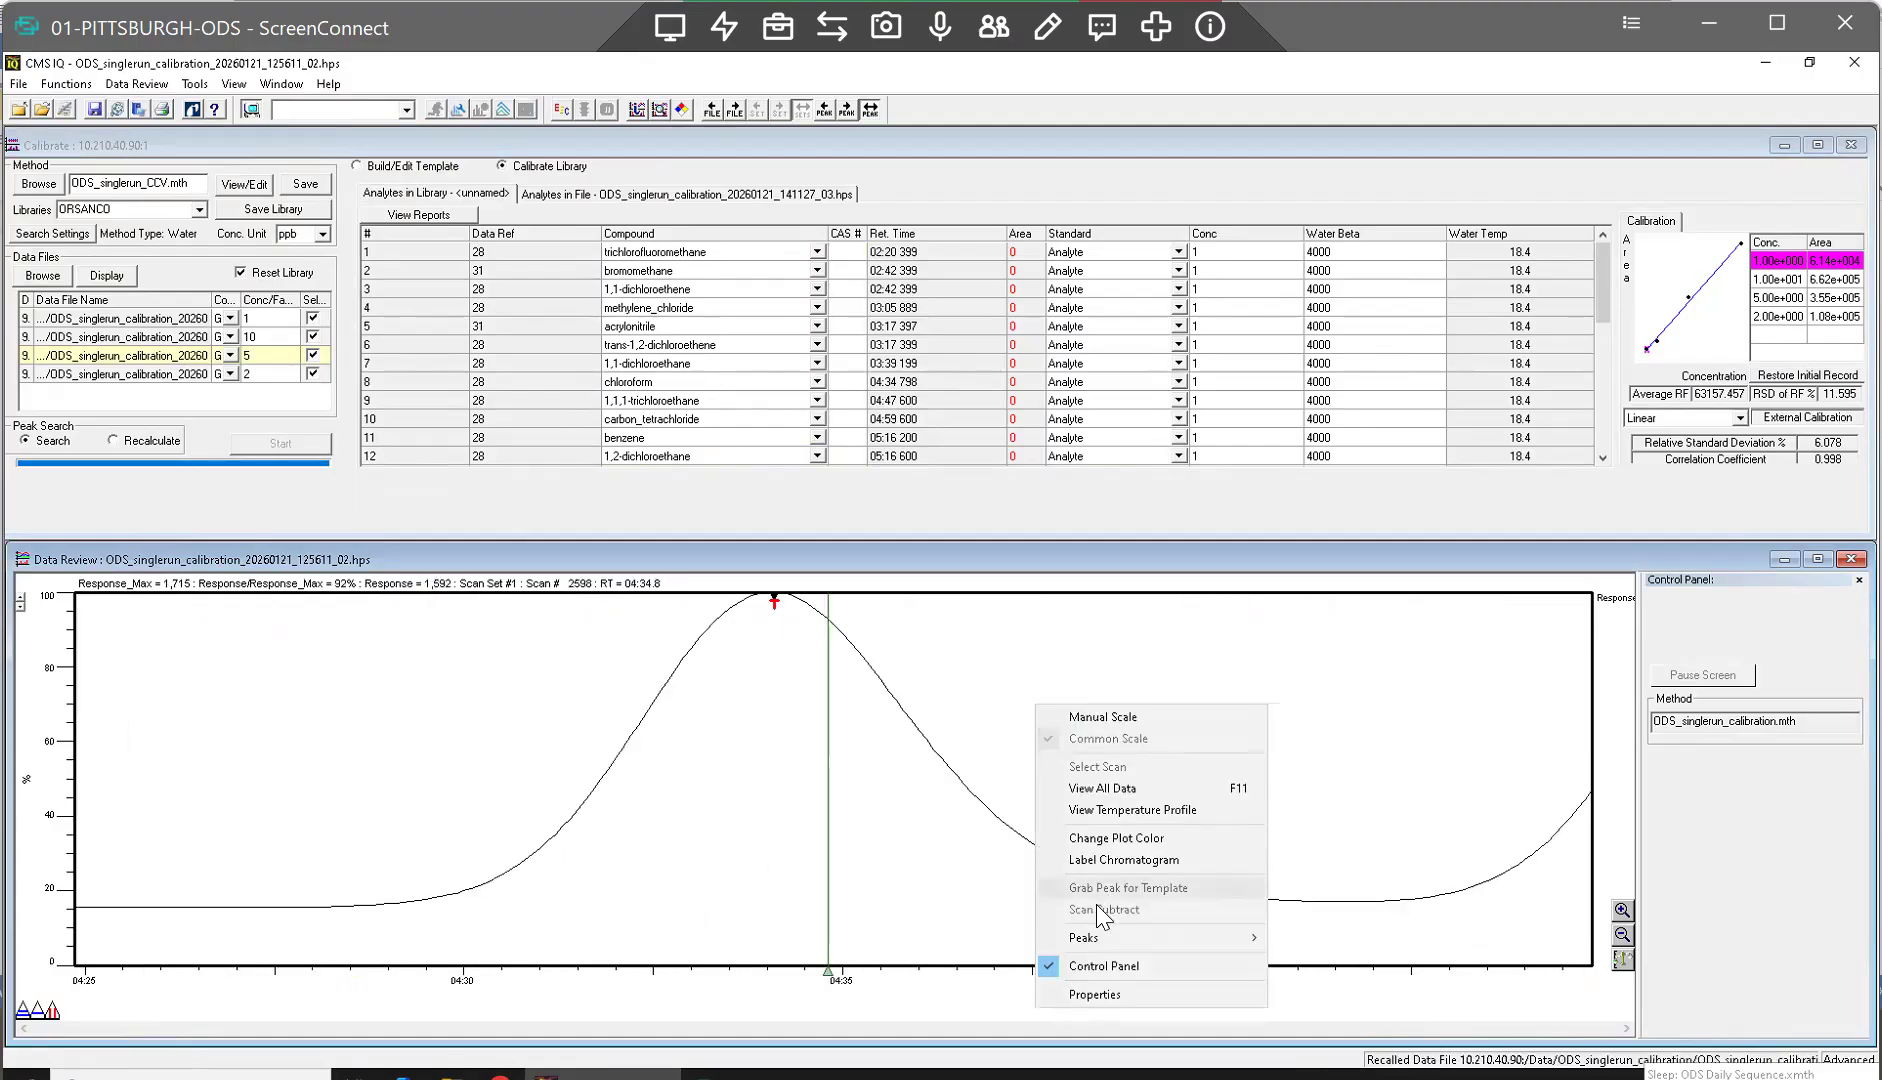
pyautogui.click(1120, 788)
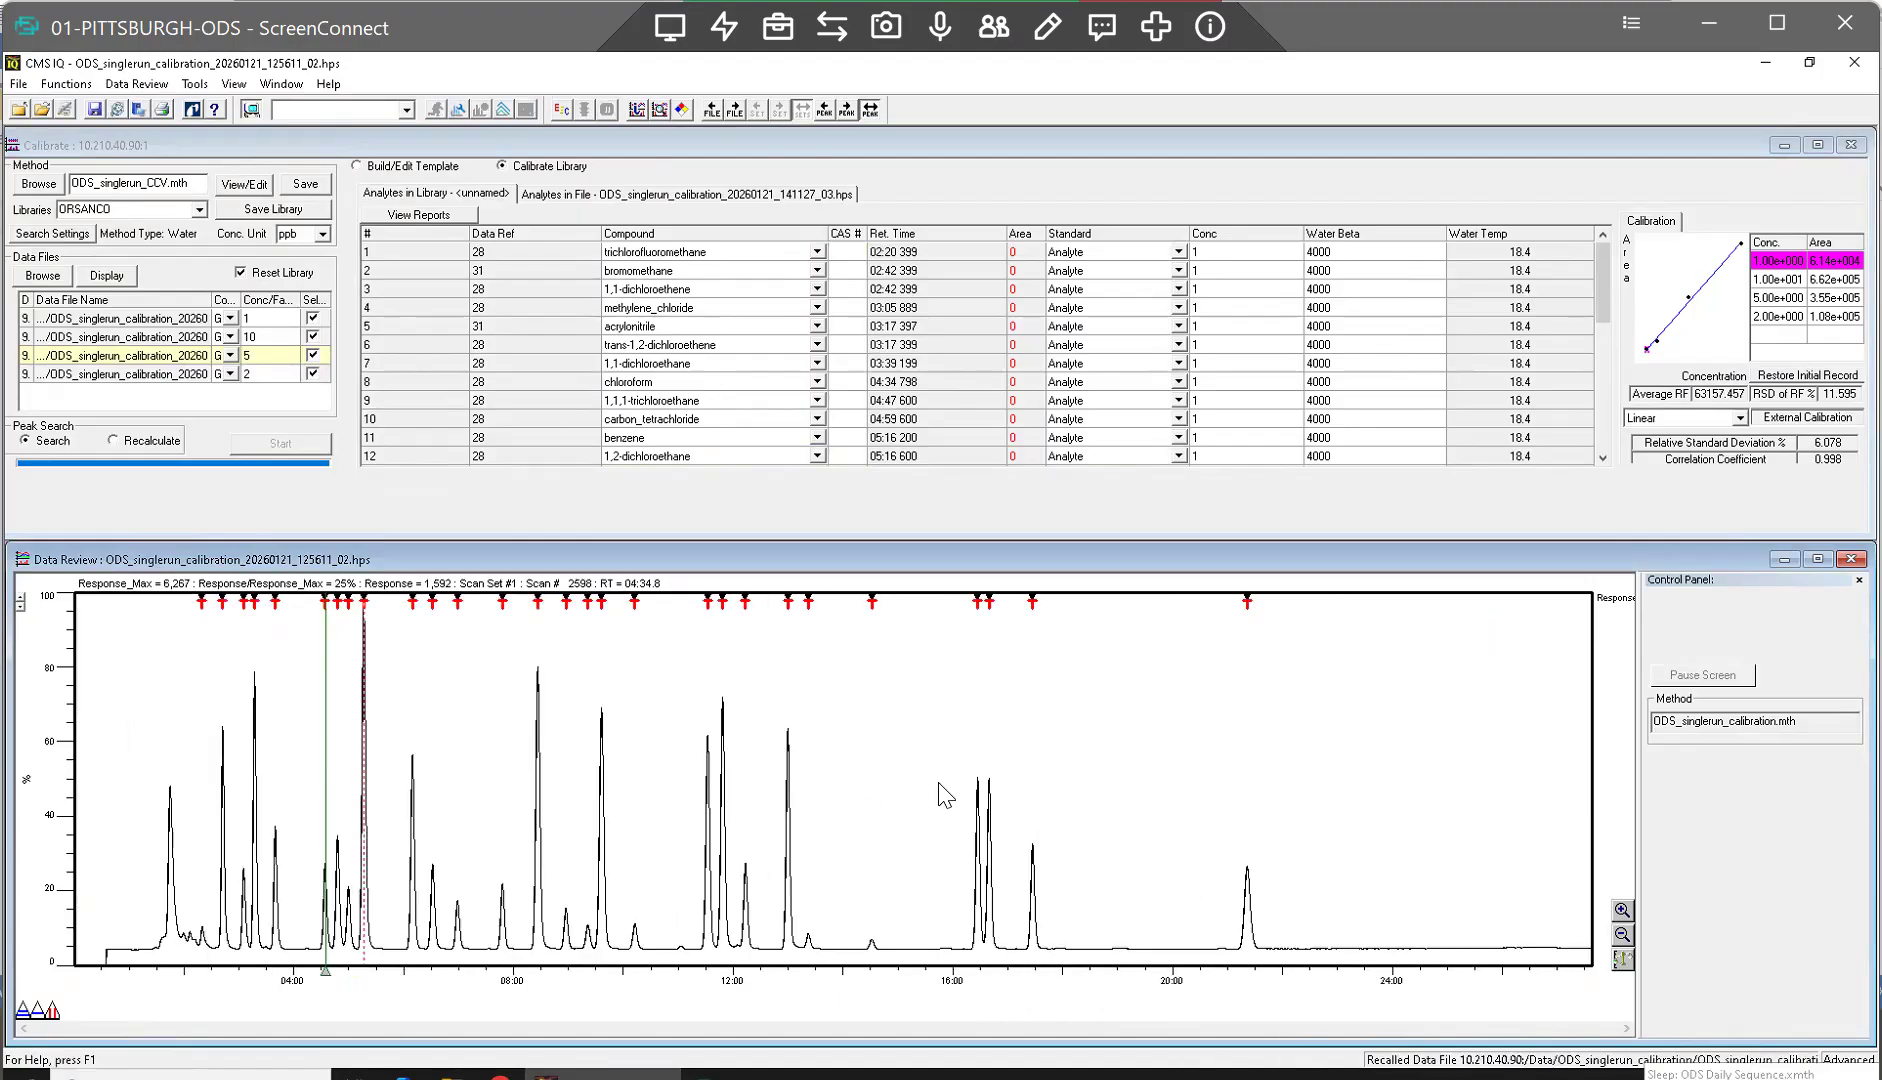
pyautogui.moveTo(935, 806); pyautogui.dragTo(1114, 792)
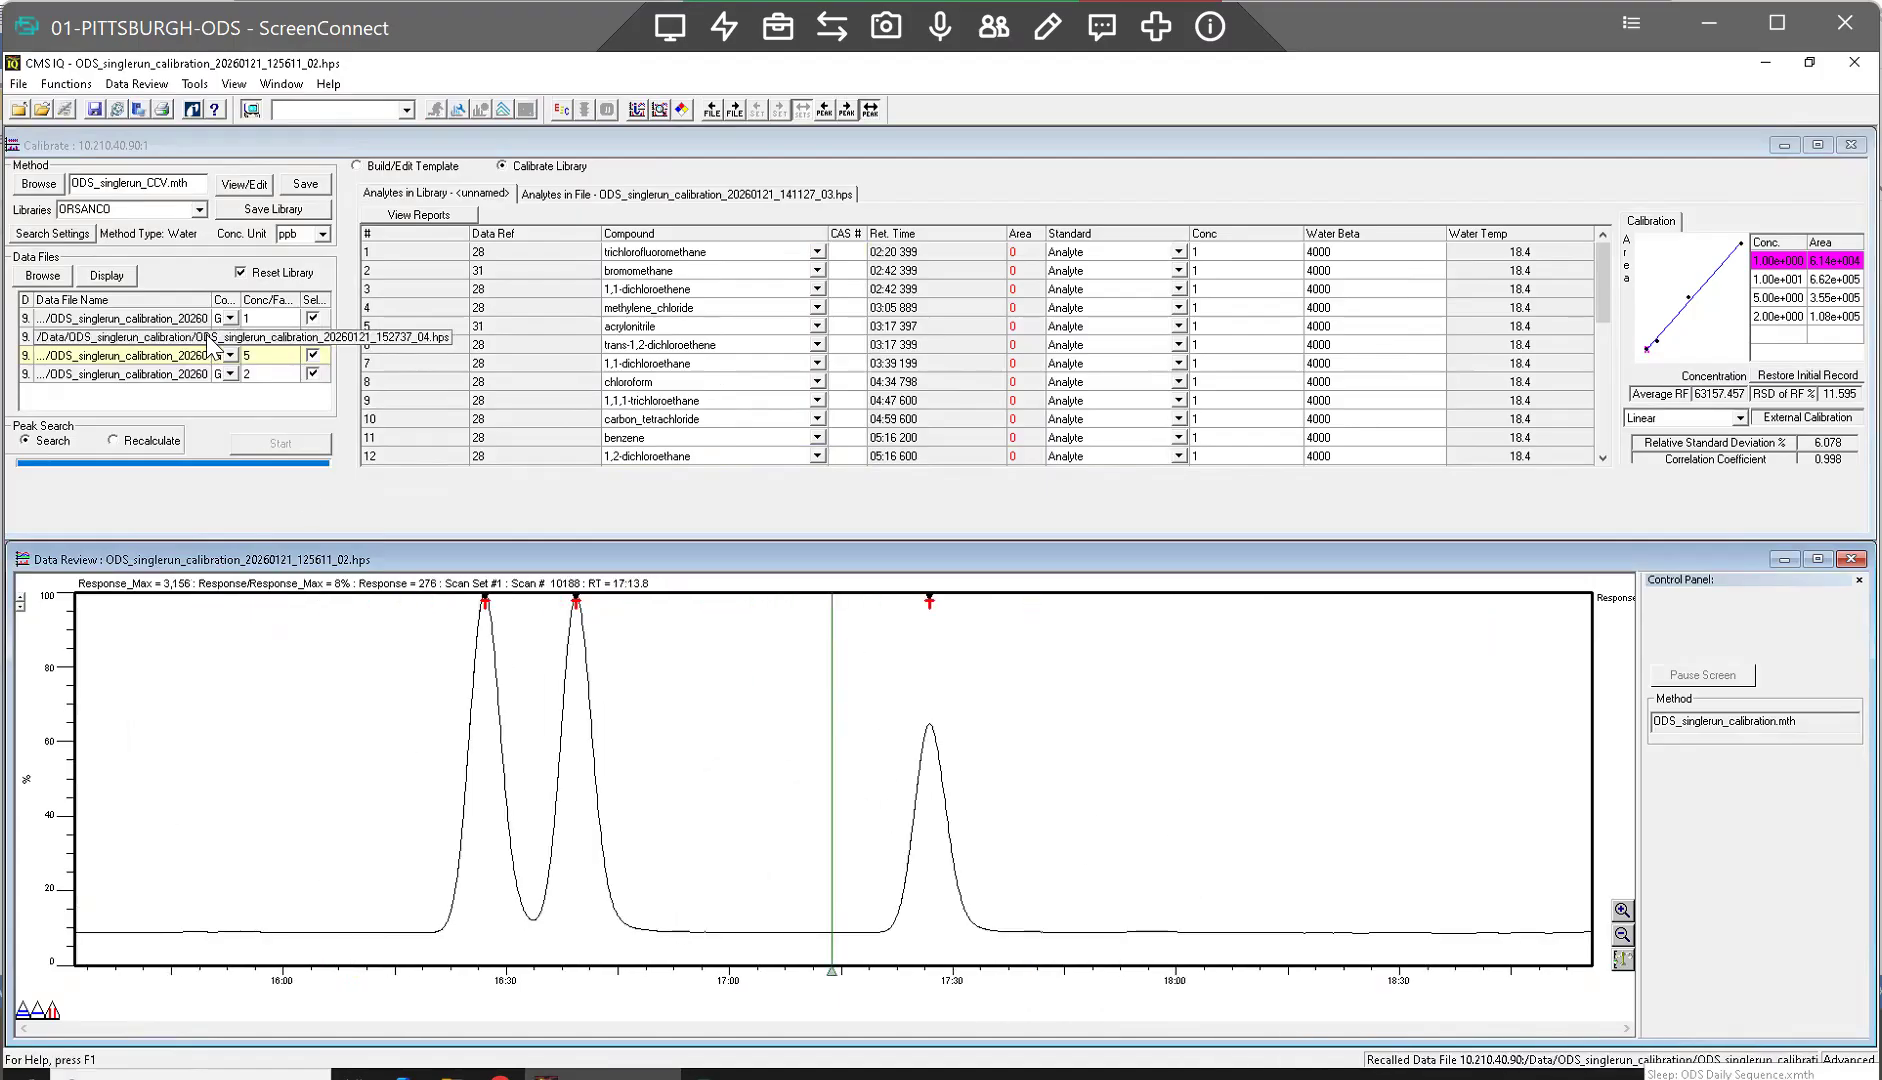
# Step: Save the calibrated method once more as ODS_singlerun_CCV.mth in the CMS5000 Method folder, replacing the existing file
pyautogui.click(302, 185)
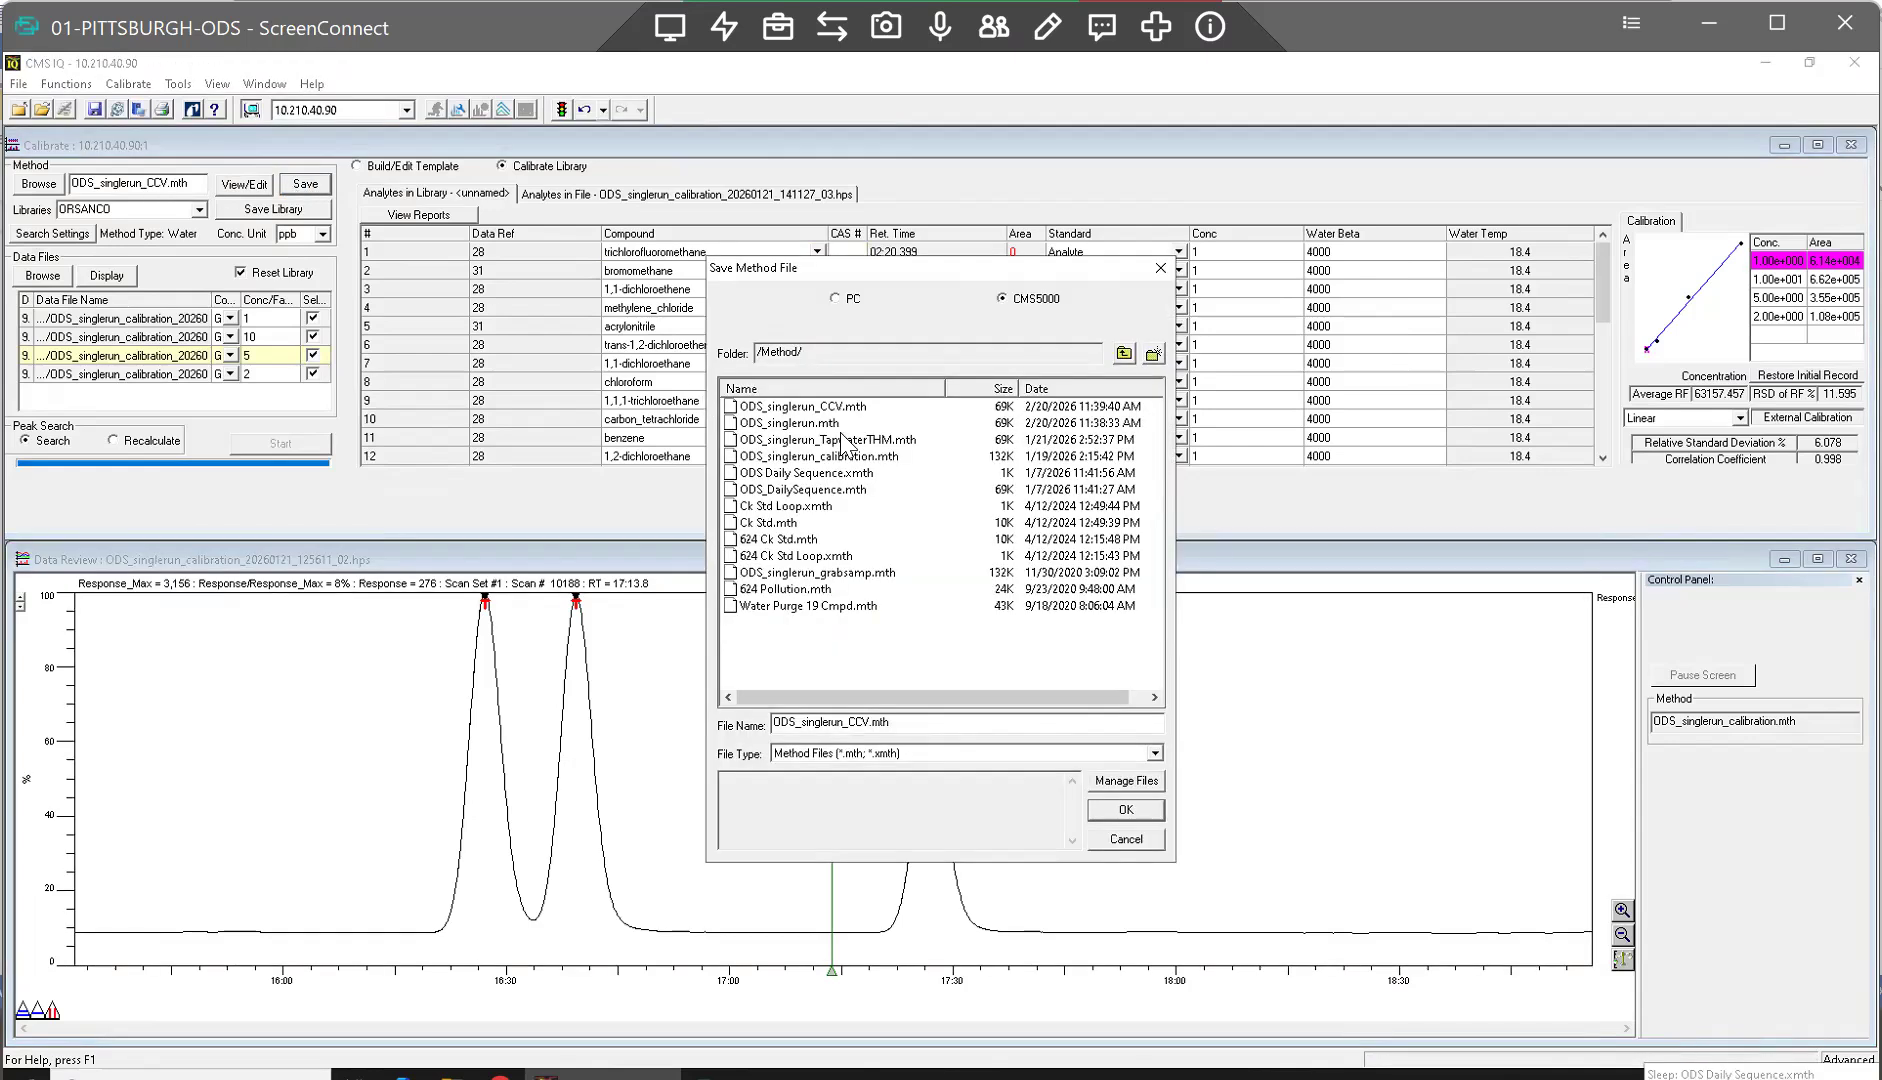
pyautogui.click(1106, 810)
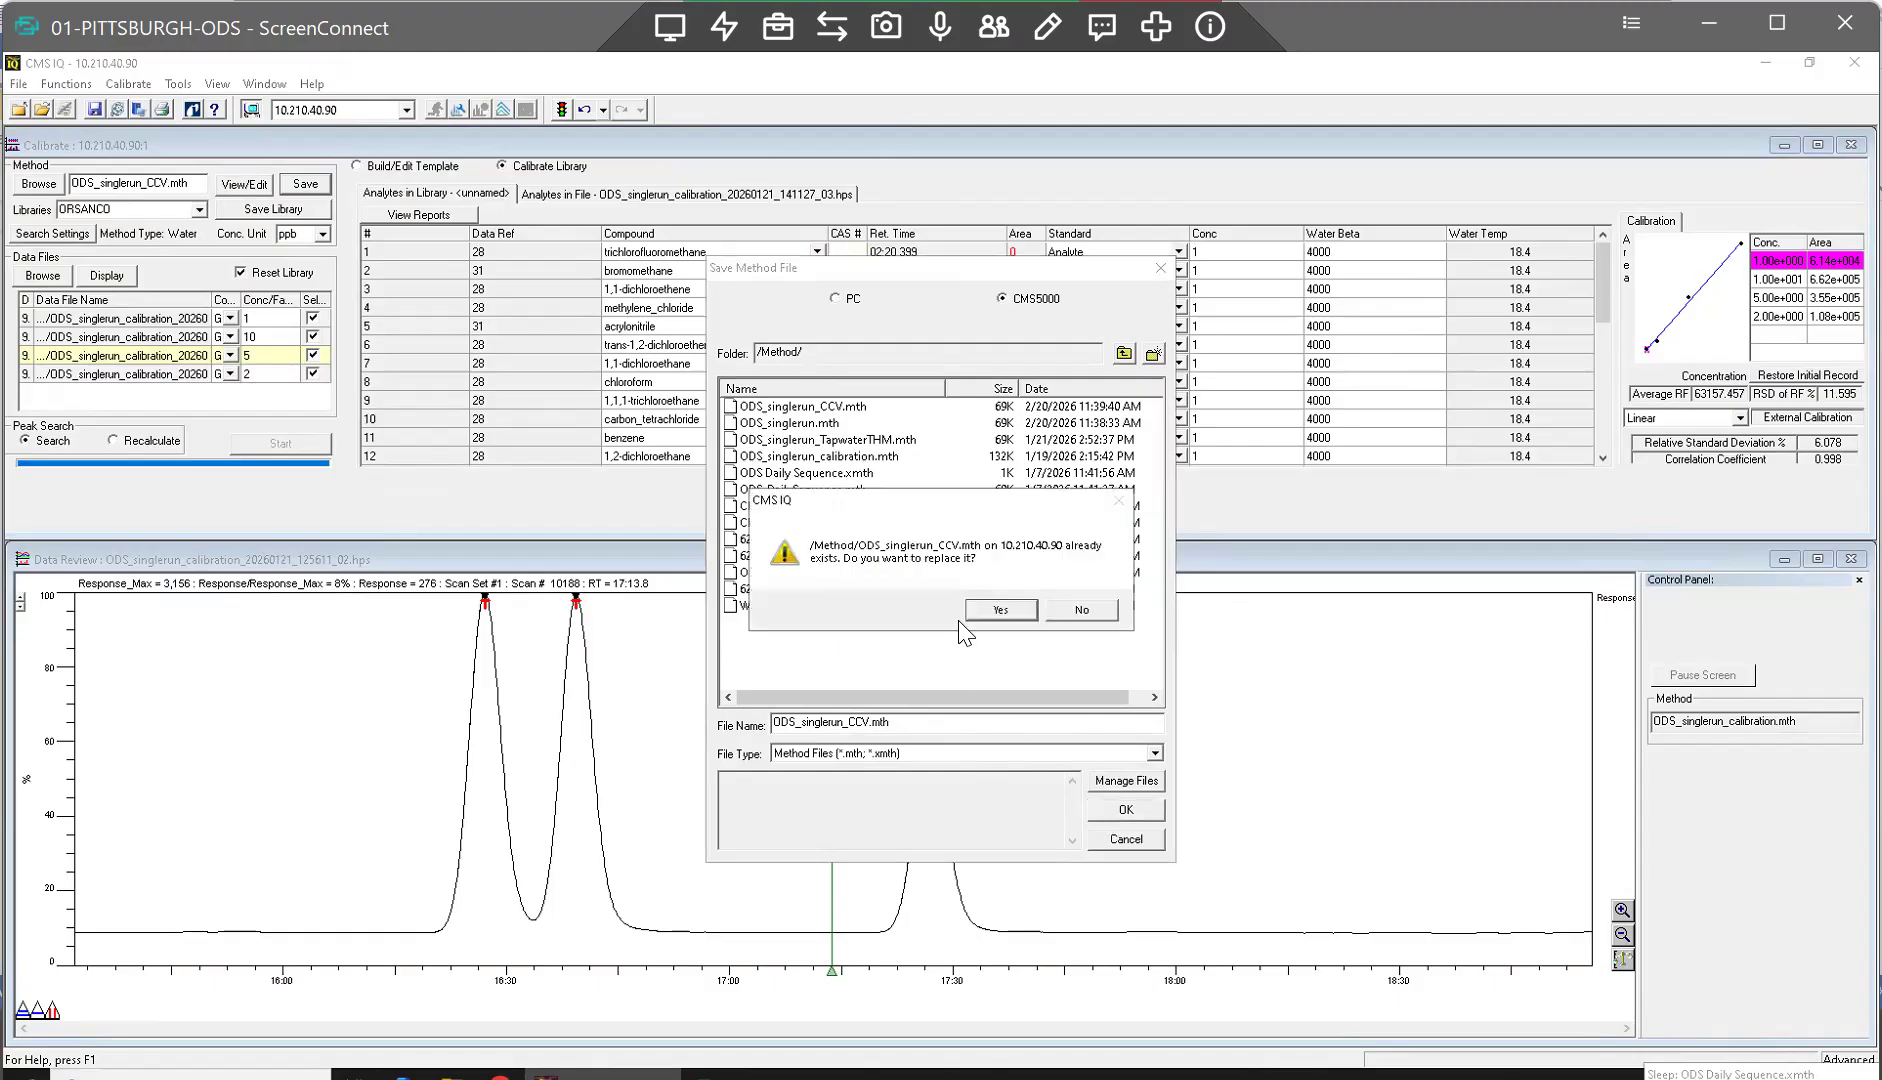
pyautogui.click(978, 610)
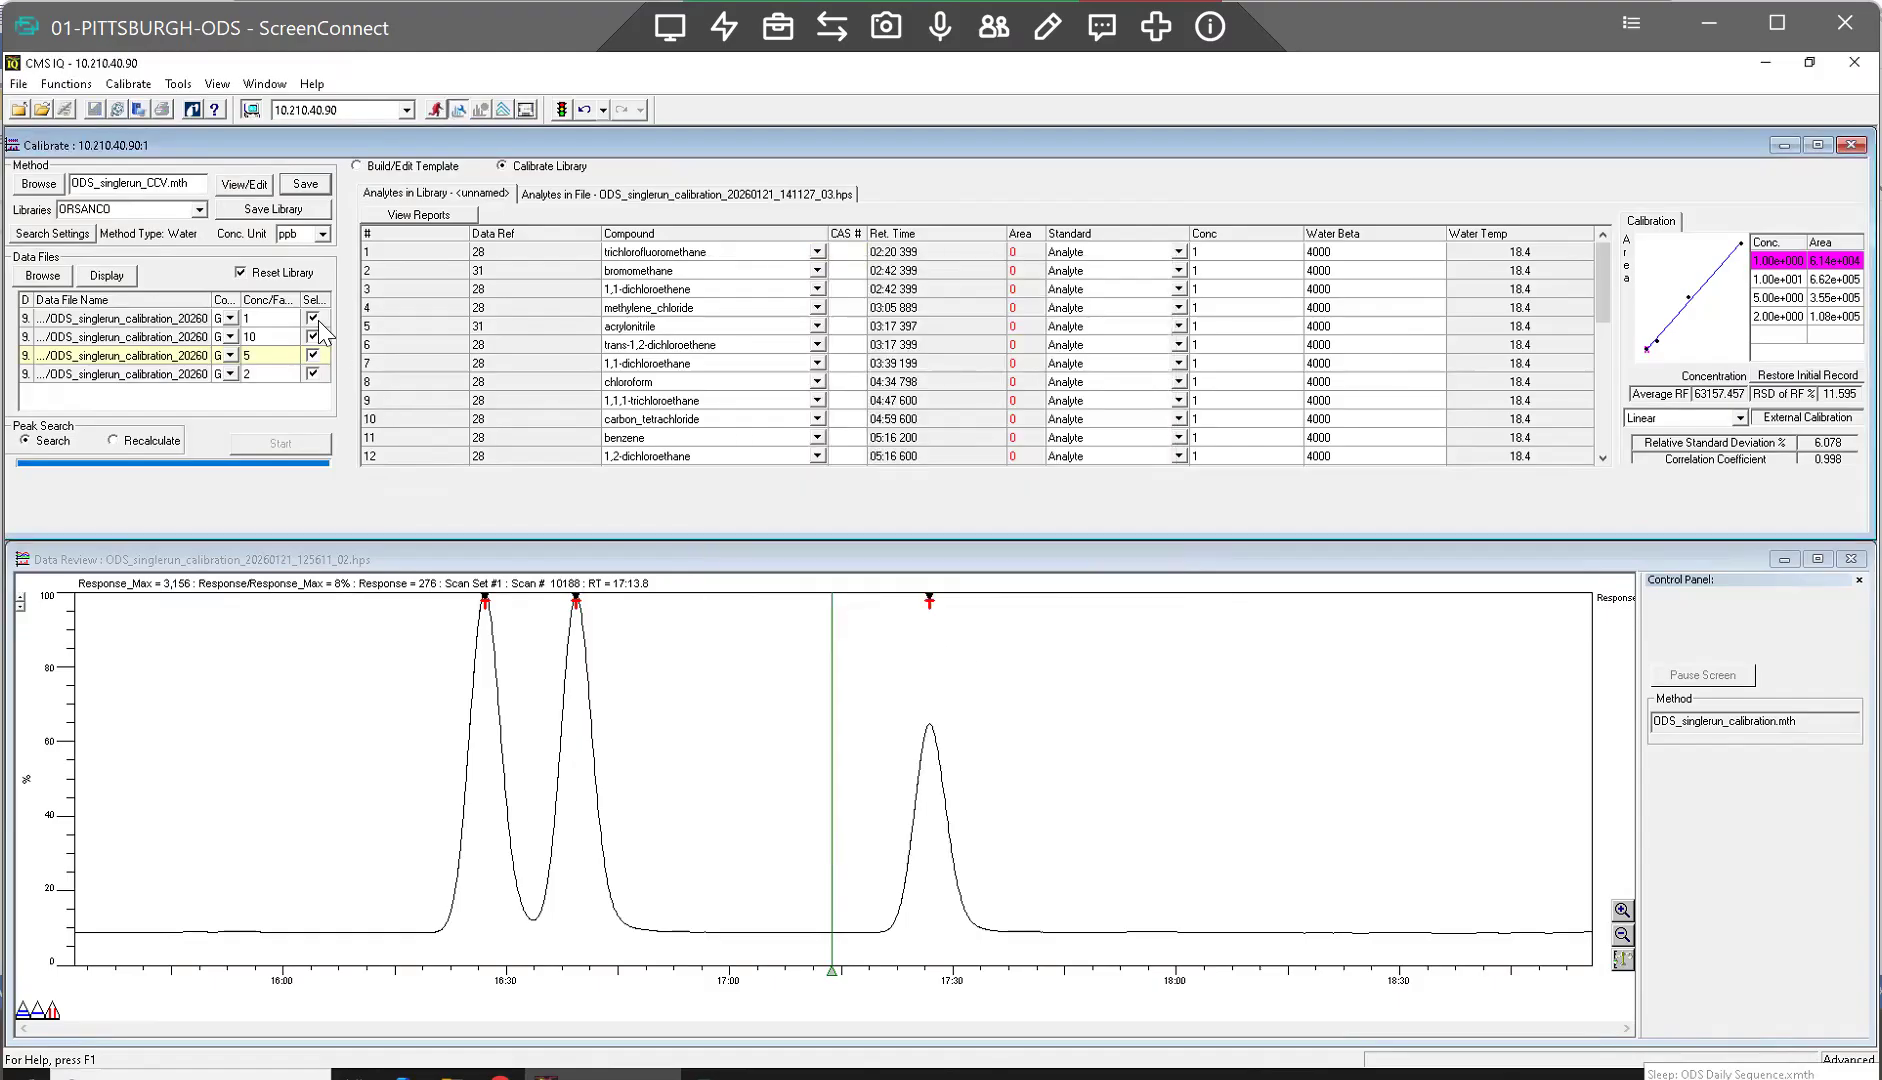
# Step: Save the calibrated method to the CMS5000 as ODS_singlerun_calibration.mth, replacing the existing file
pyautogui.click(305, 186)
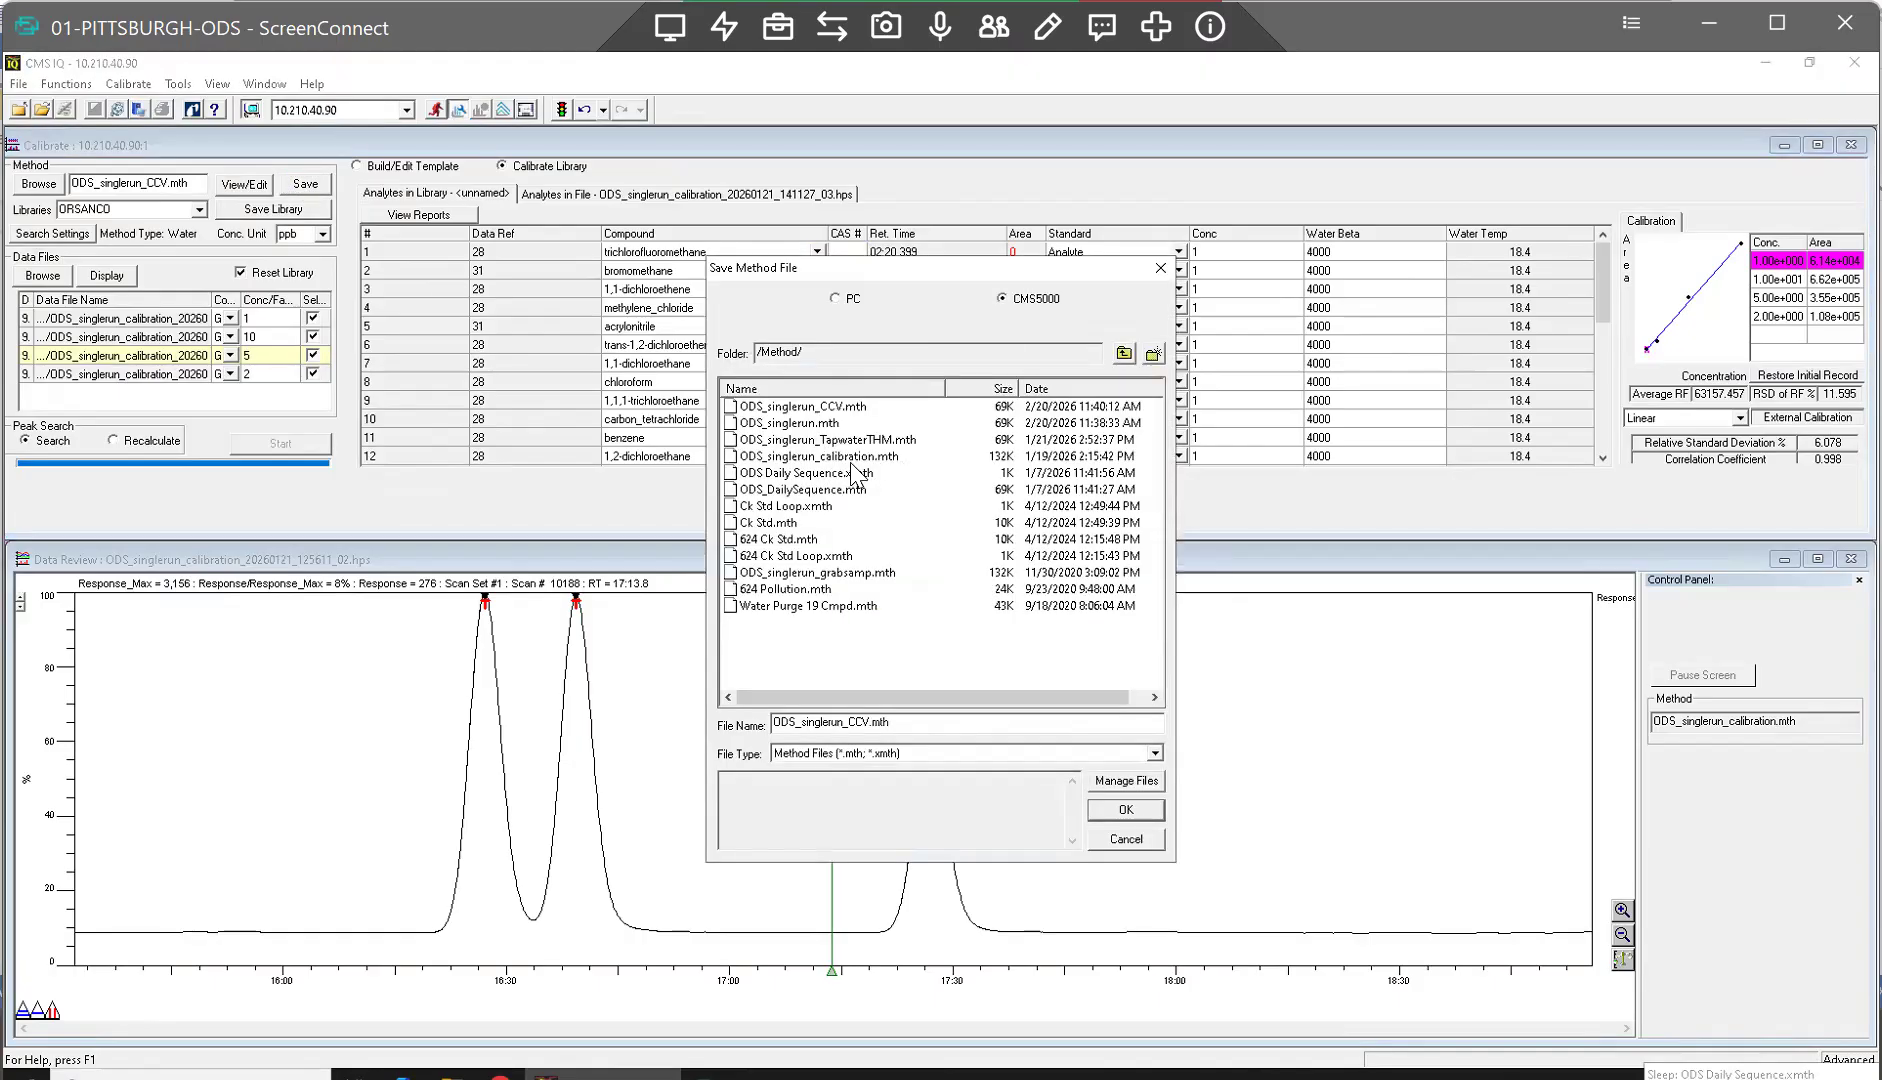
pyautogui.click(852, 458)
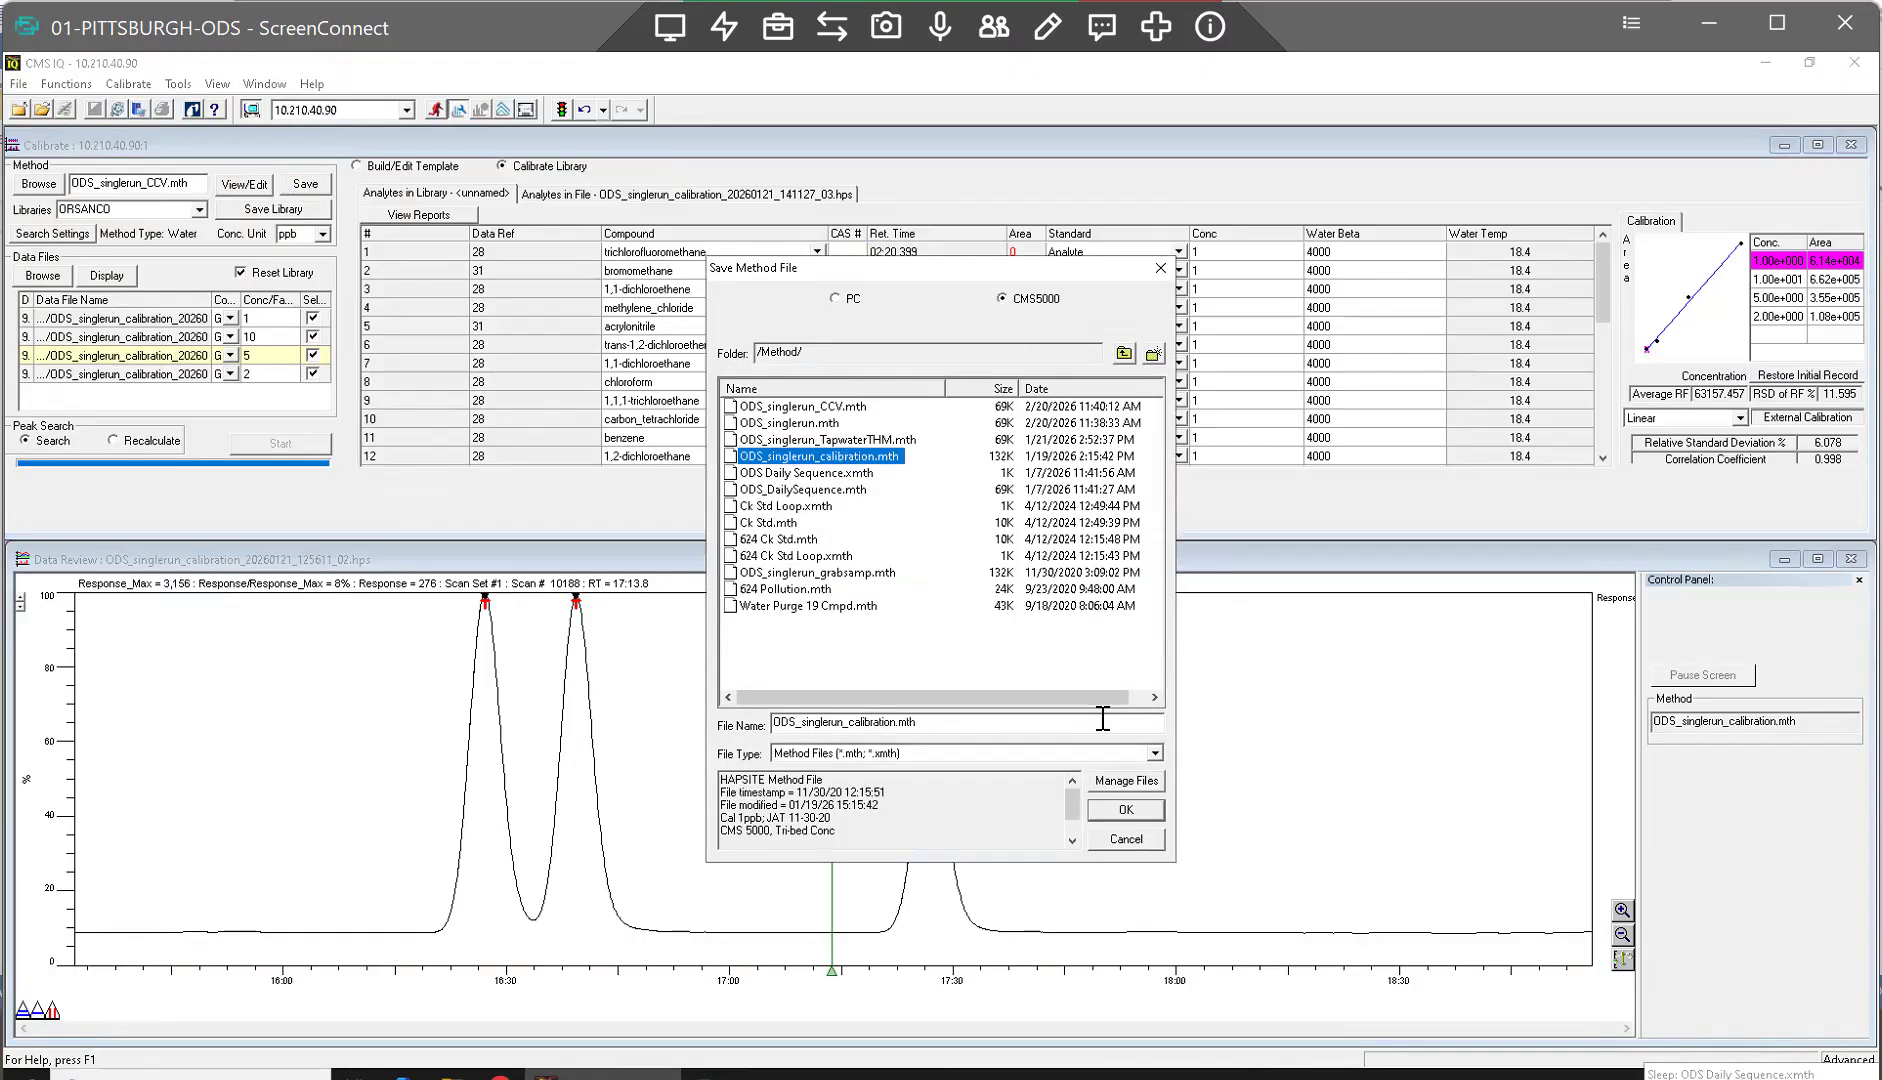
pyautogui.click(1126, 808)
pyautogui.click(998, 610)
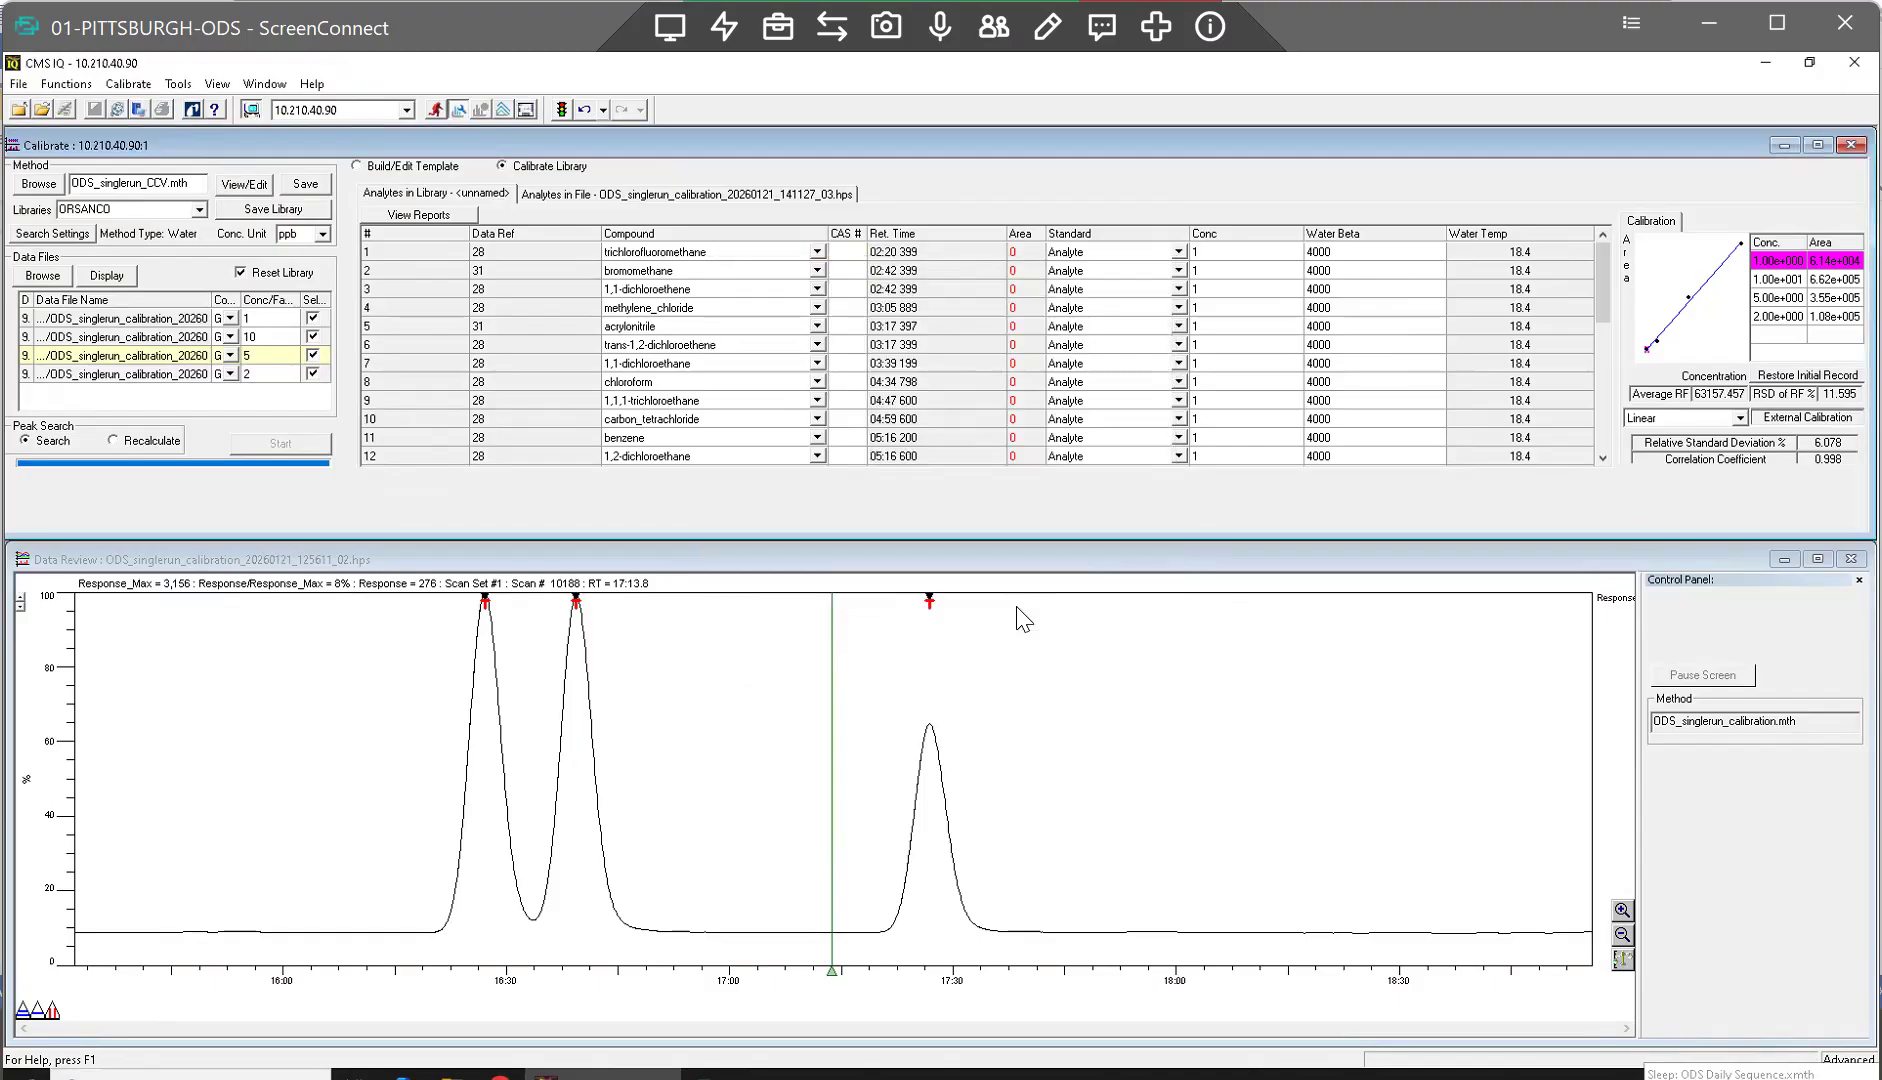
# Step: Save the calibrated method to the CMS5000 as ODS_singlerun_TapwaterTHM.mth, replacing the existing file
pyautogui.click(318, 186)
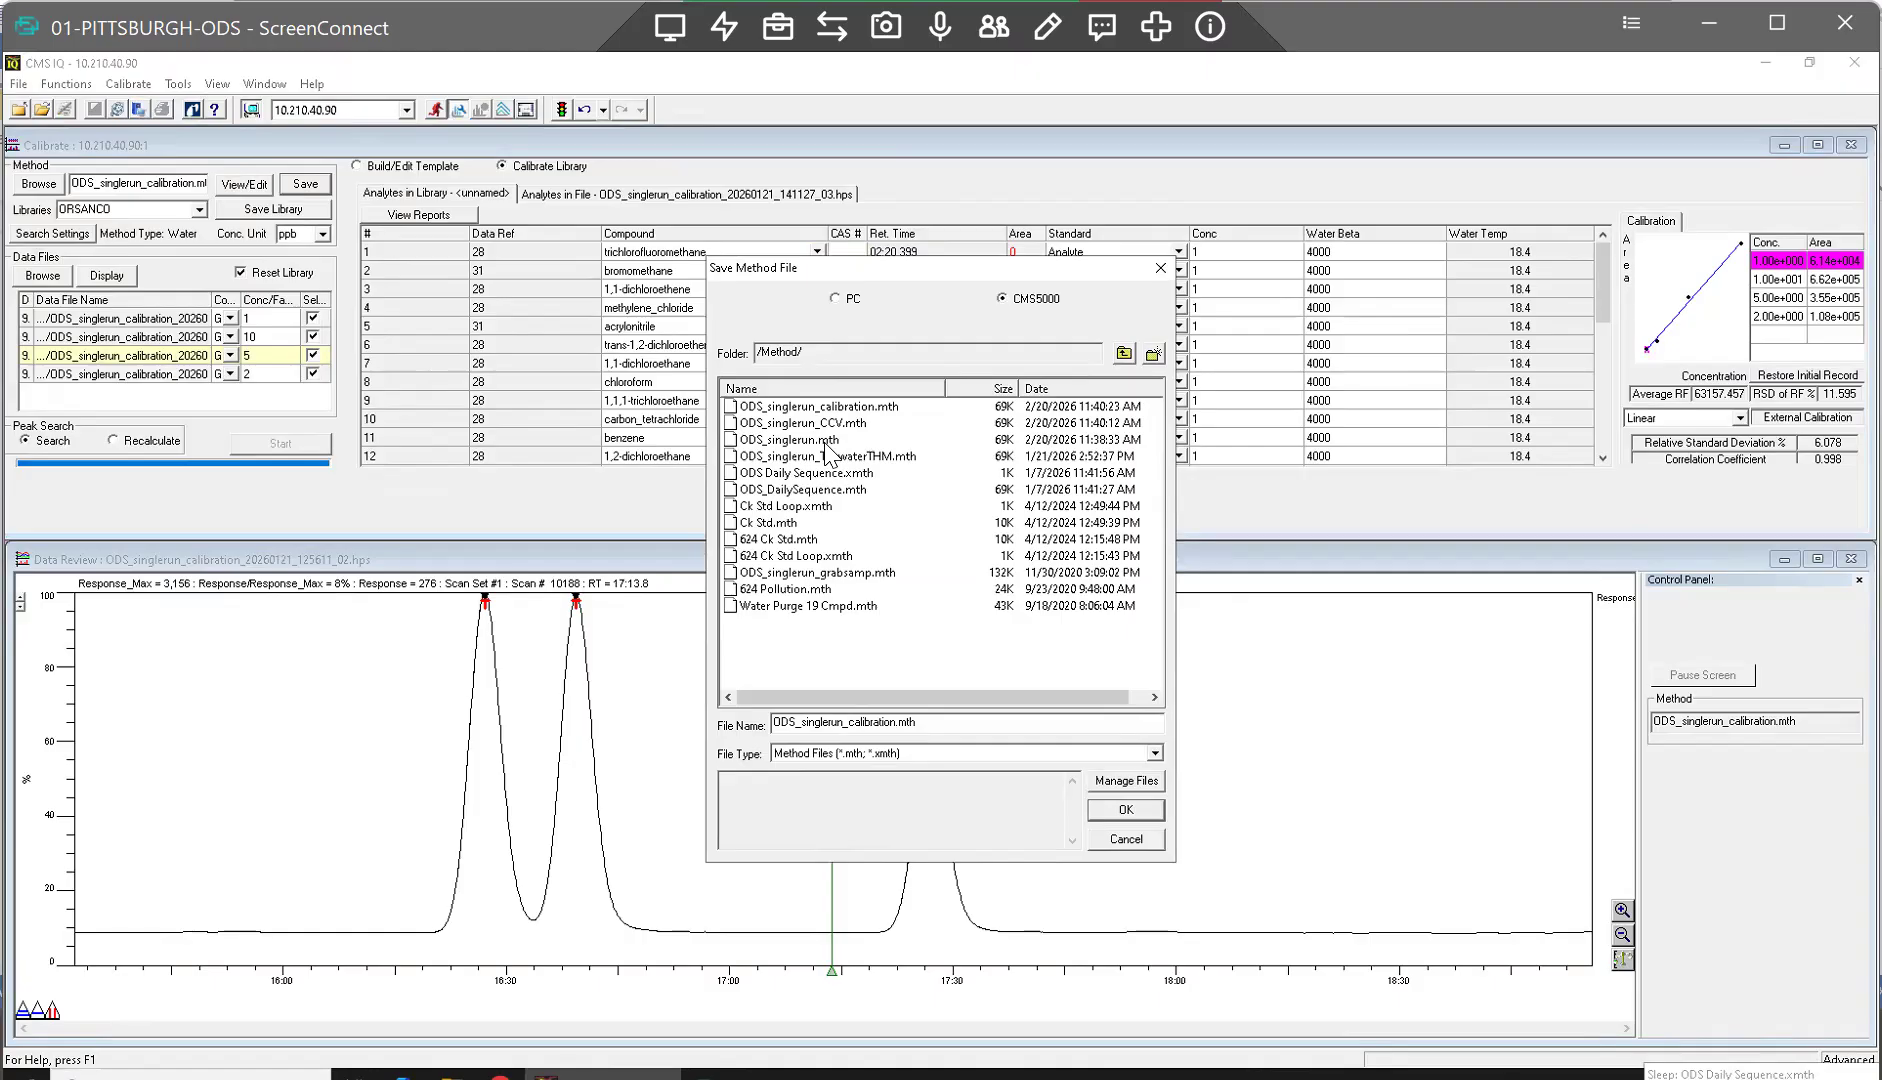
pyautogui.click(831, 457)
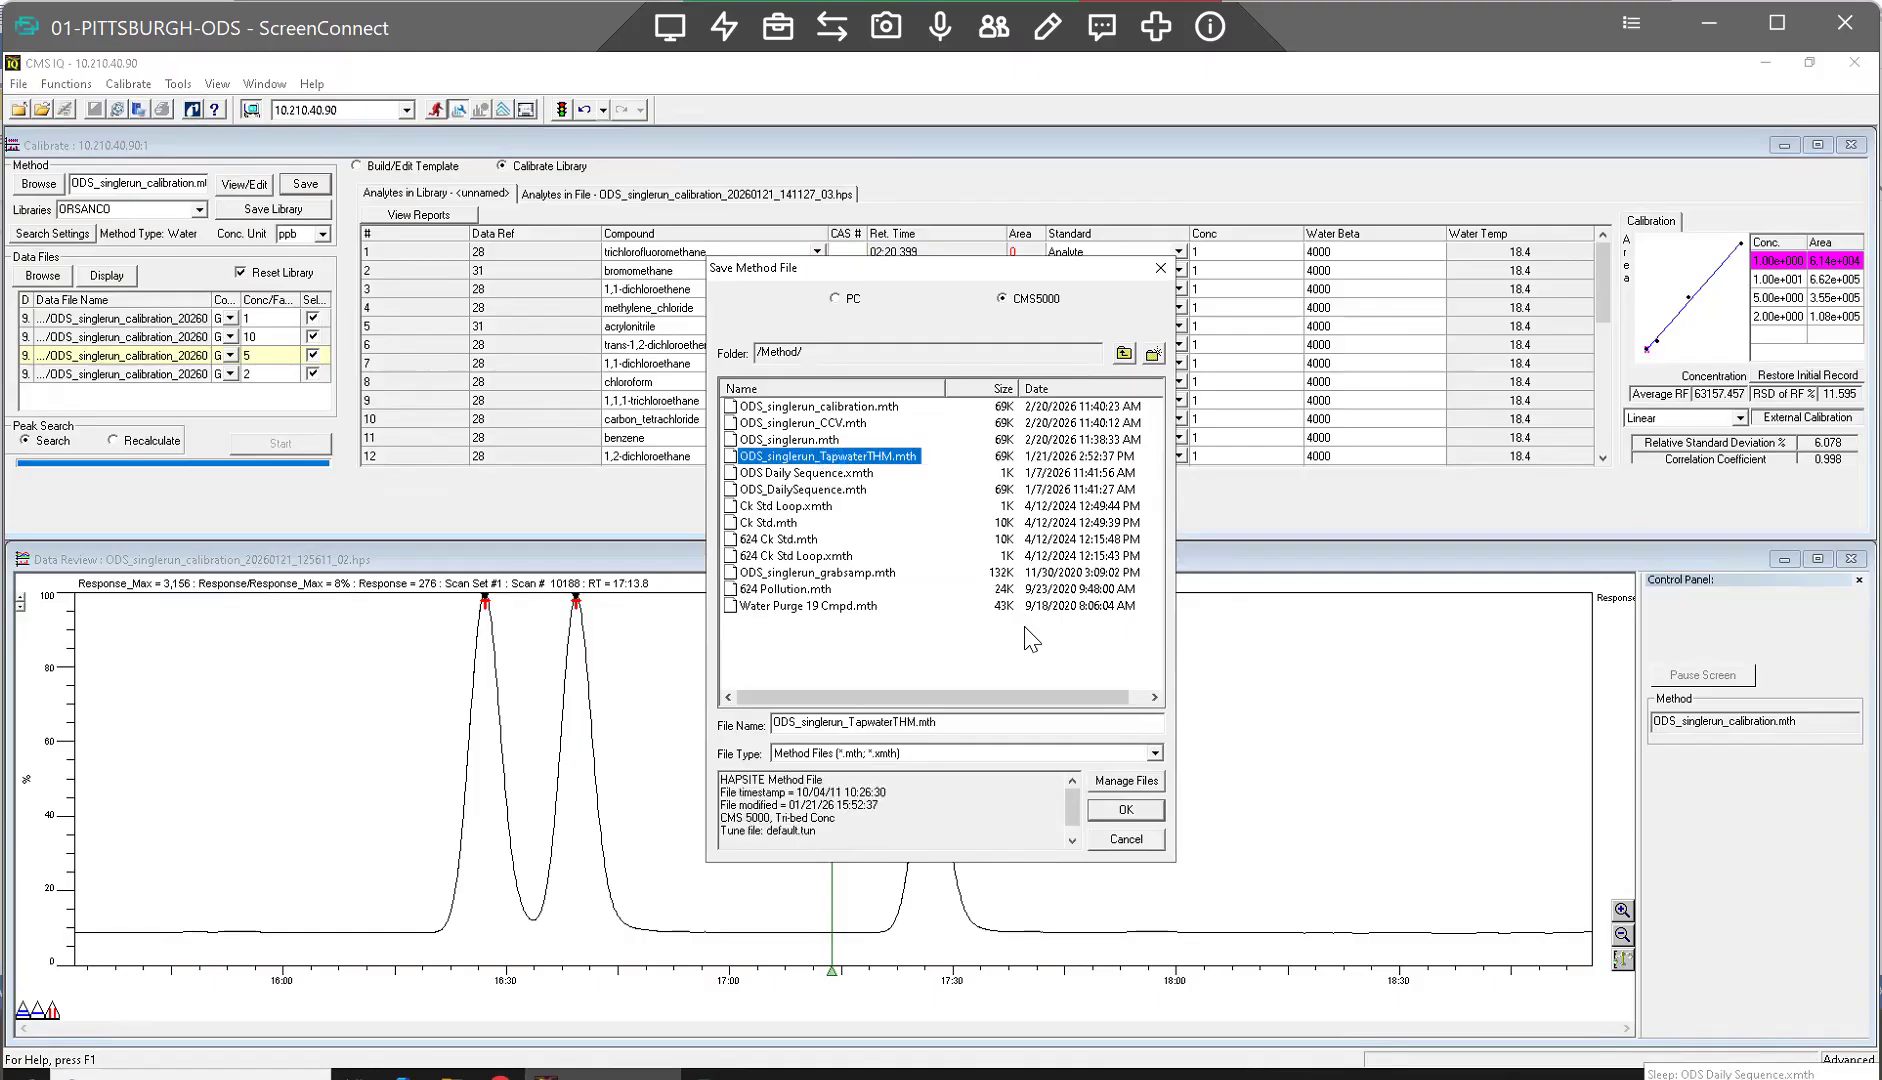
pyautogui.click(1125, 811)
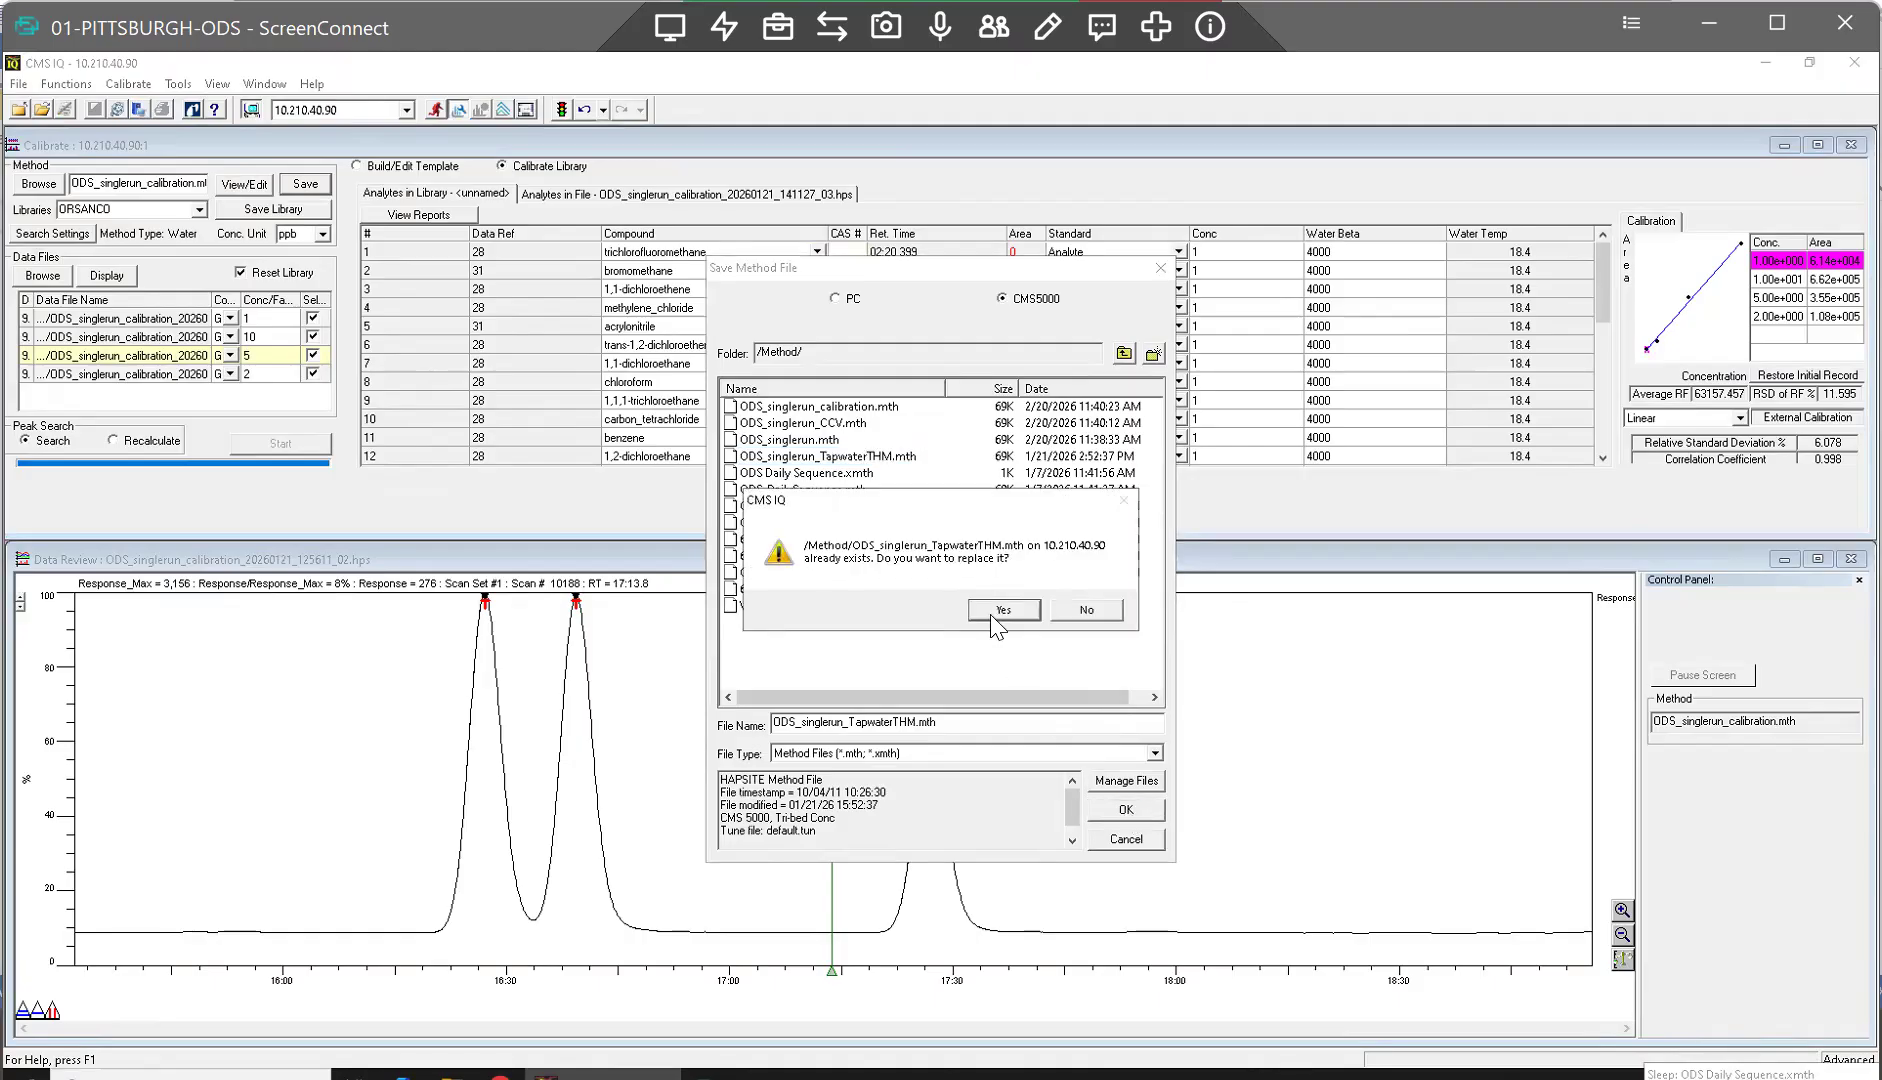
pyautogui.click(992, 617)
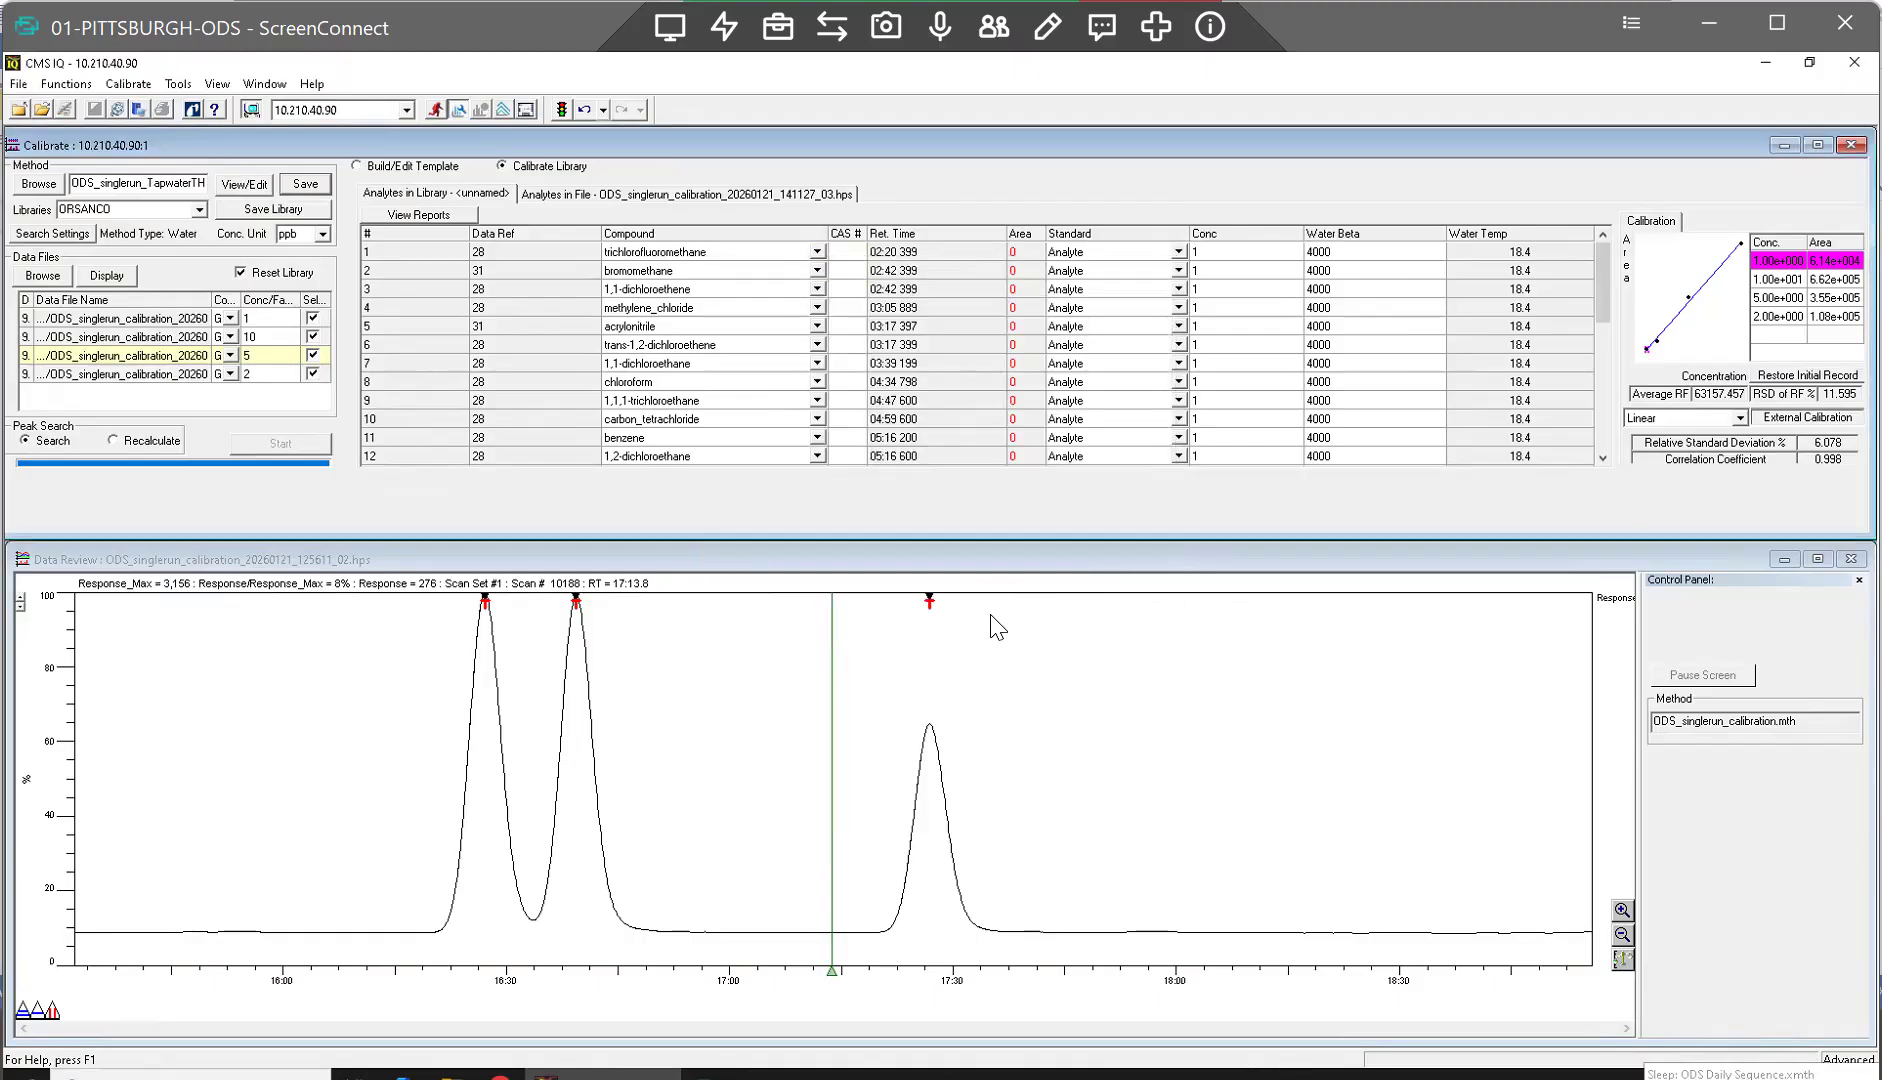
# Step: Save the calibrated method to the CMS5000 as ODS_DailySequence.mth, replacing the existing file
pyautogui.click(312, 188)
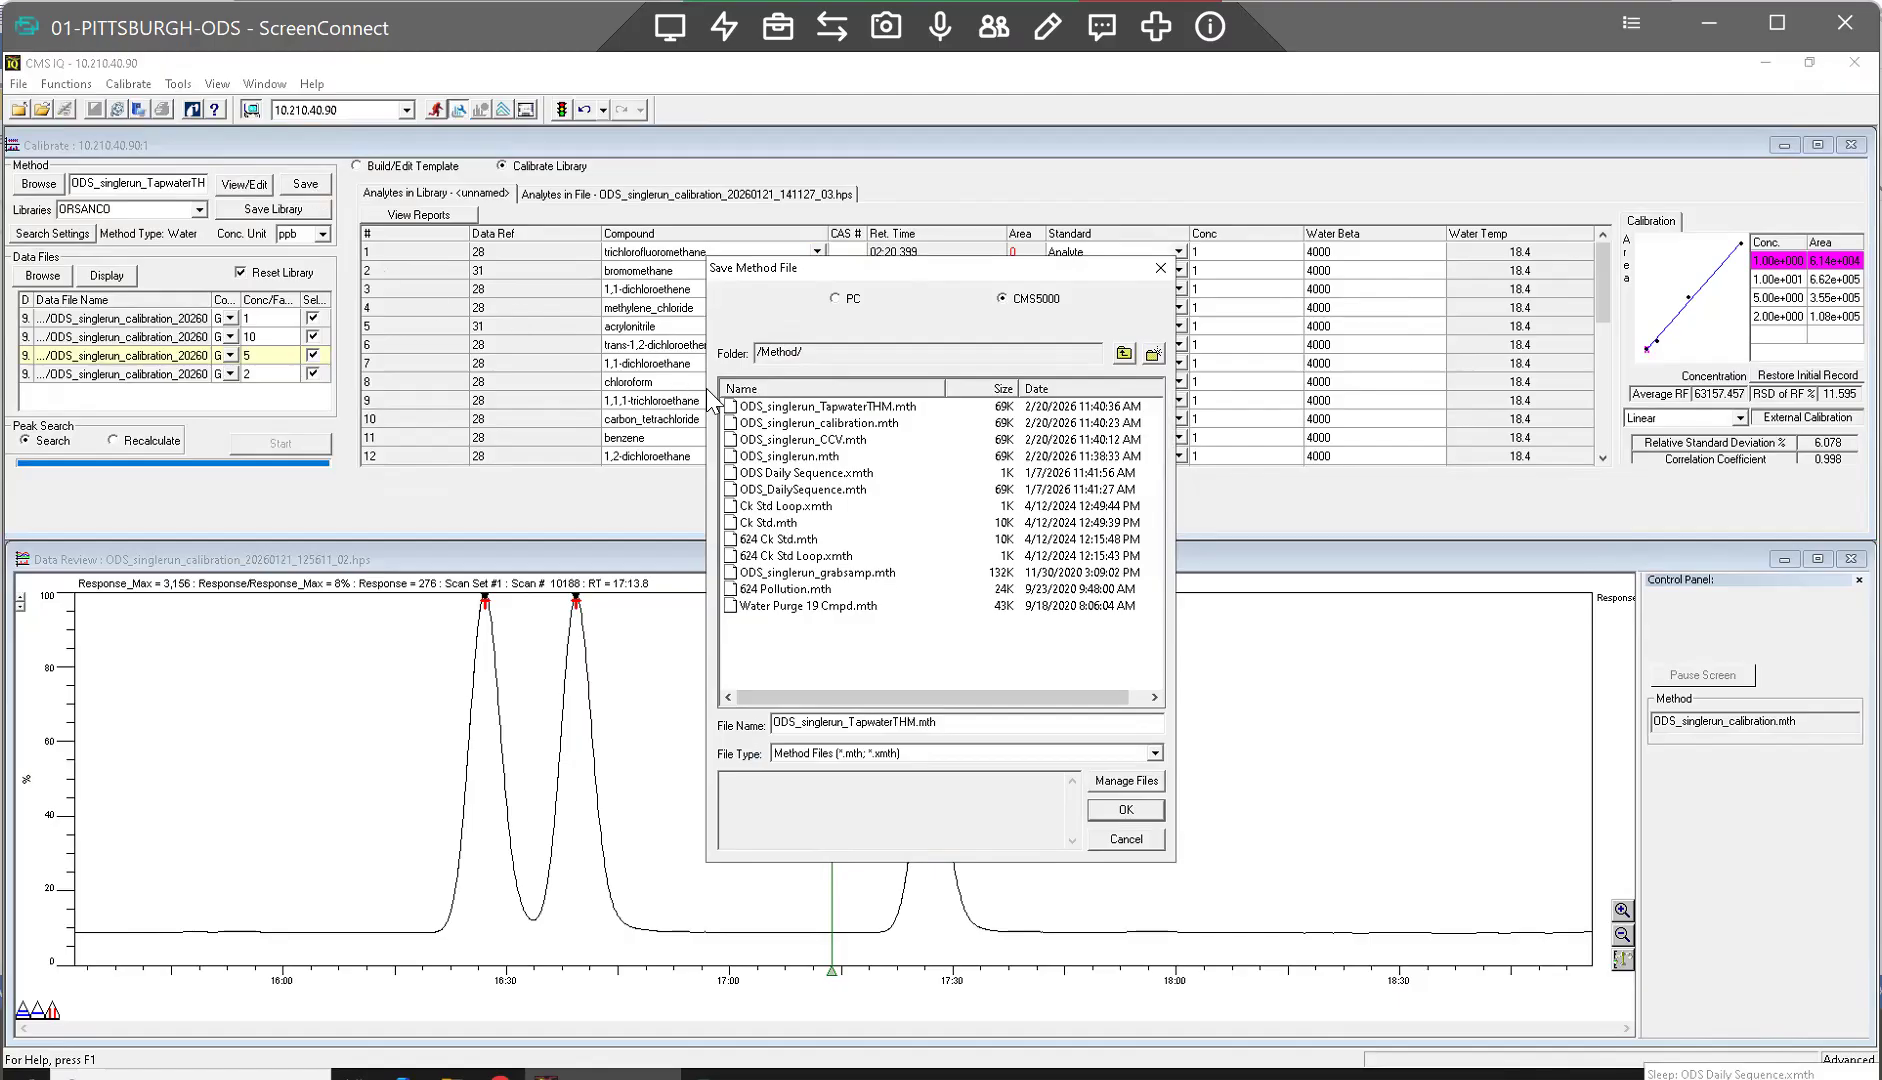
pyautogui.click(806, 489)
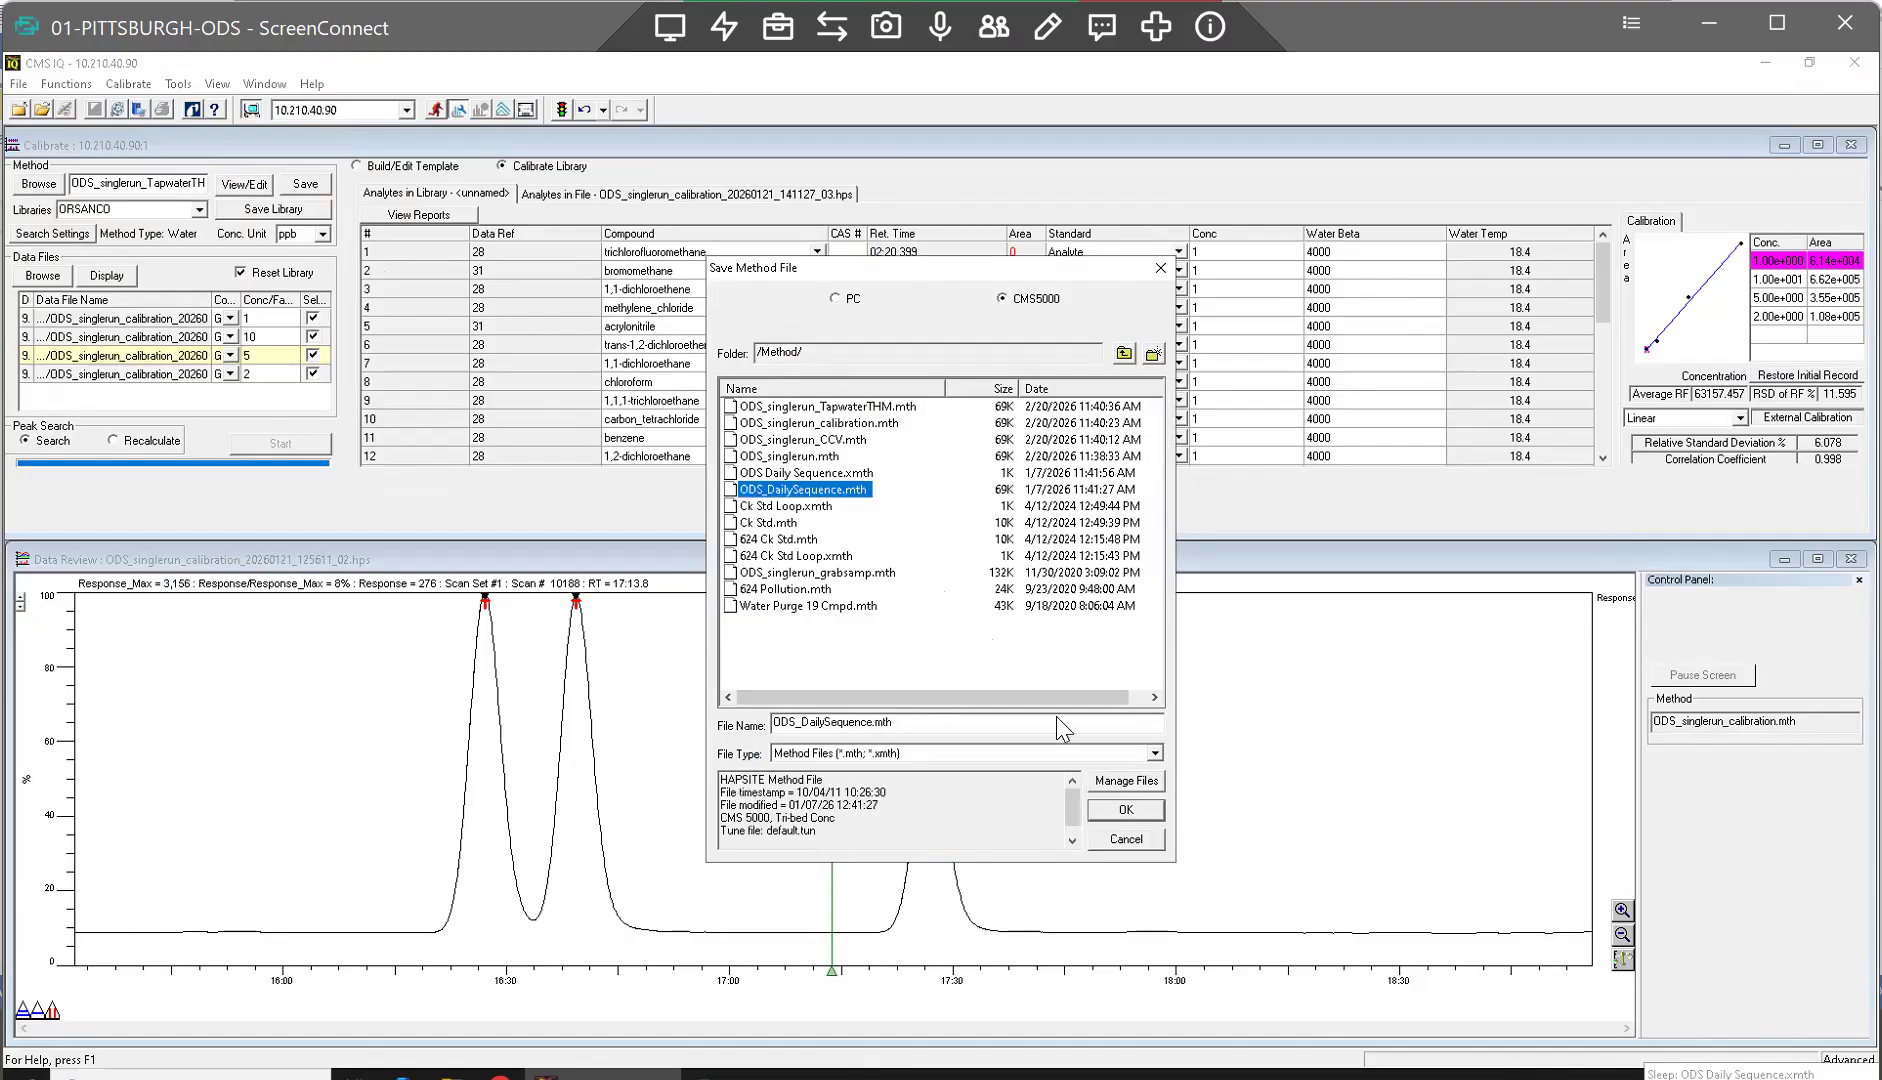
pyautogui.click(1114, 809)
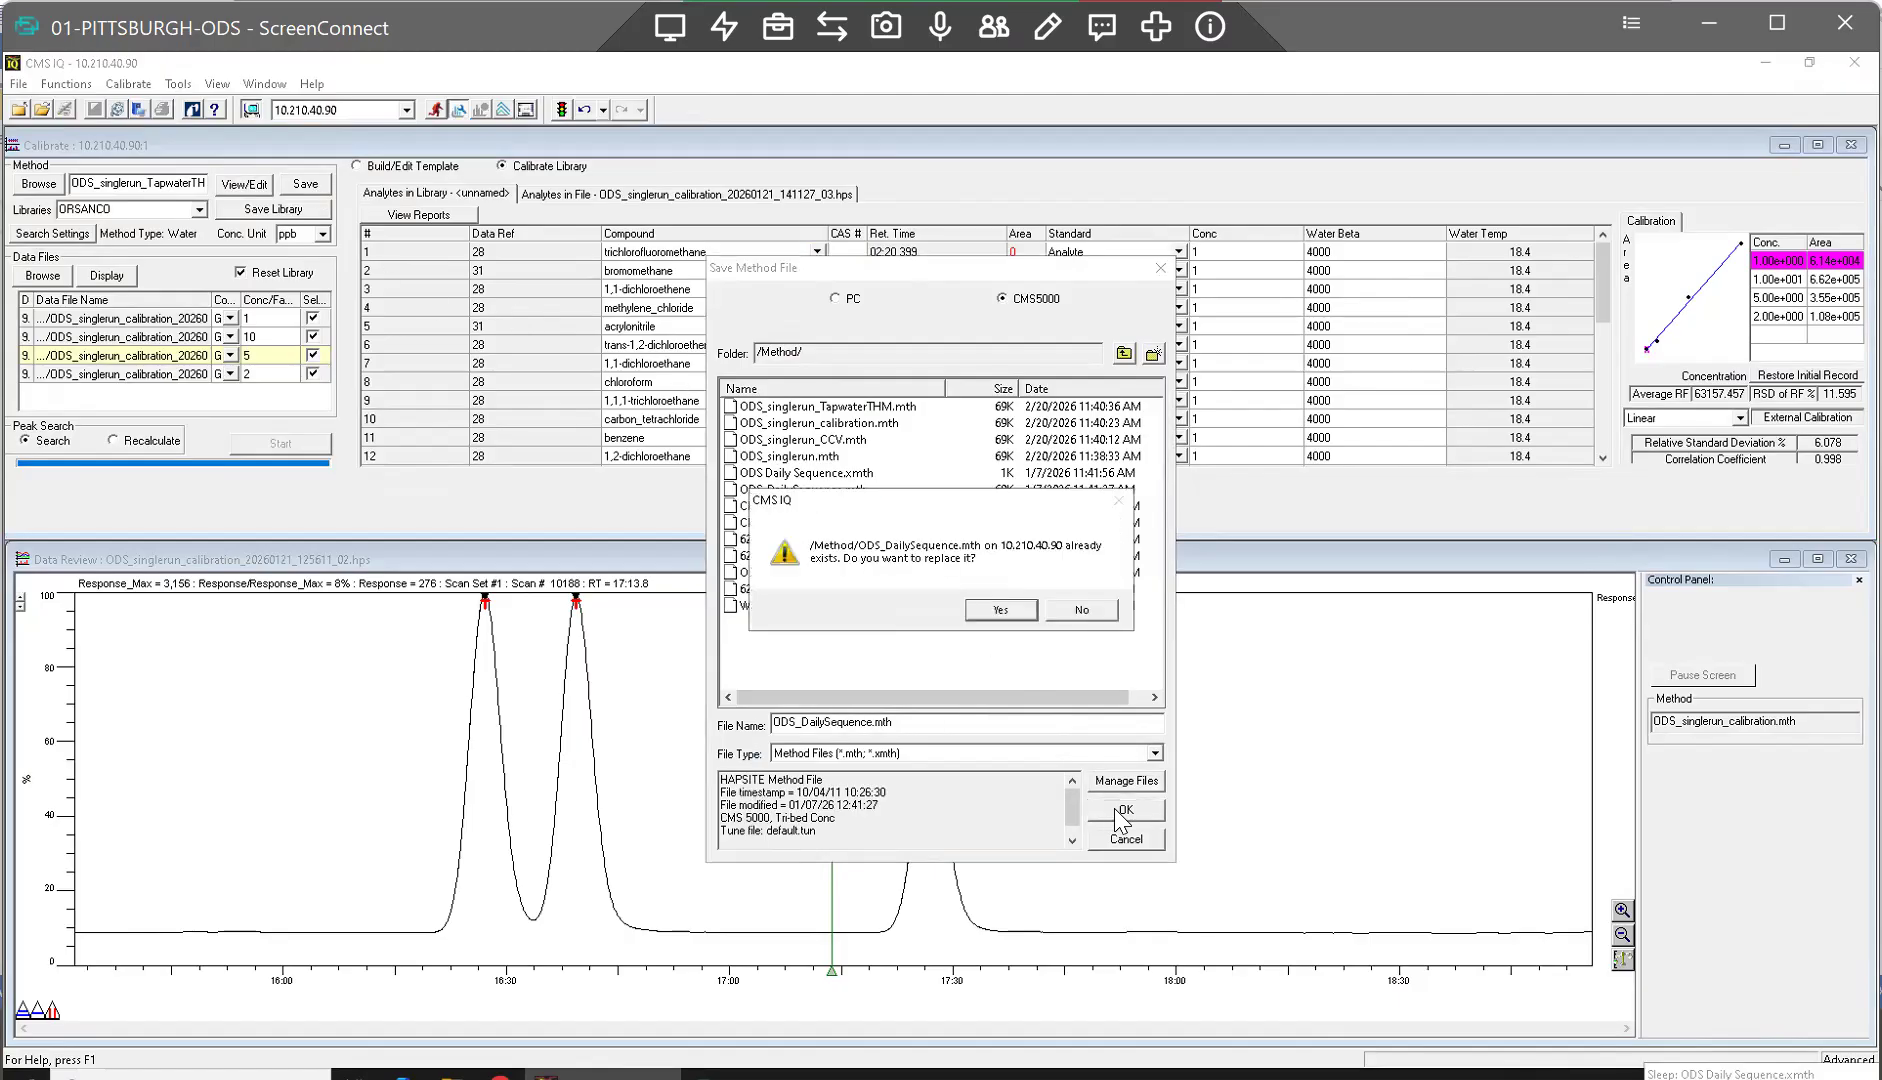
pyautogui.click(1002, 611)
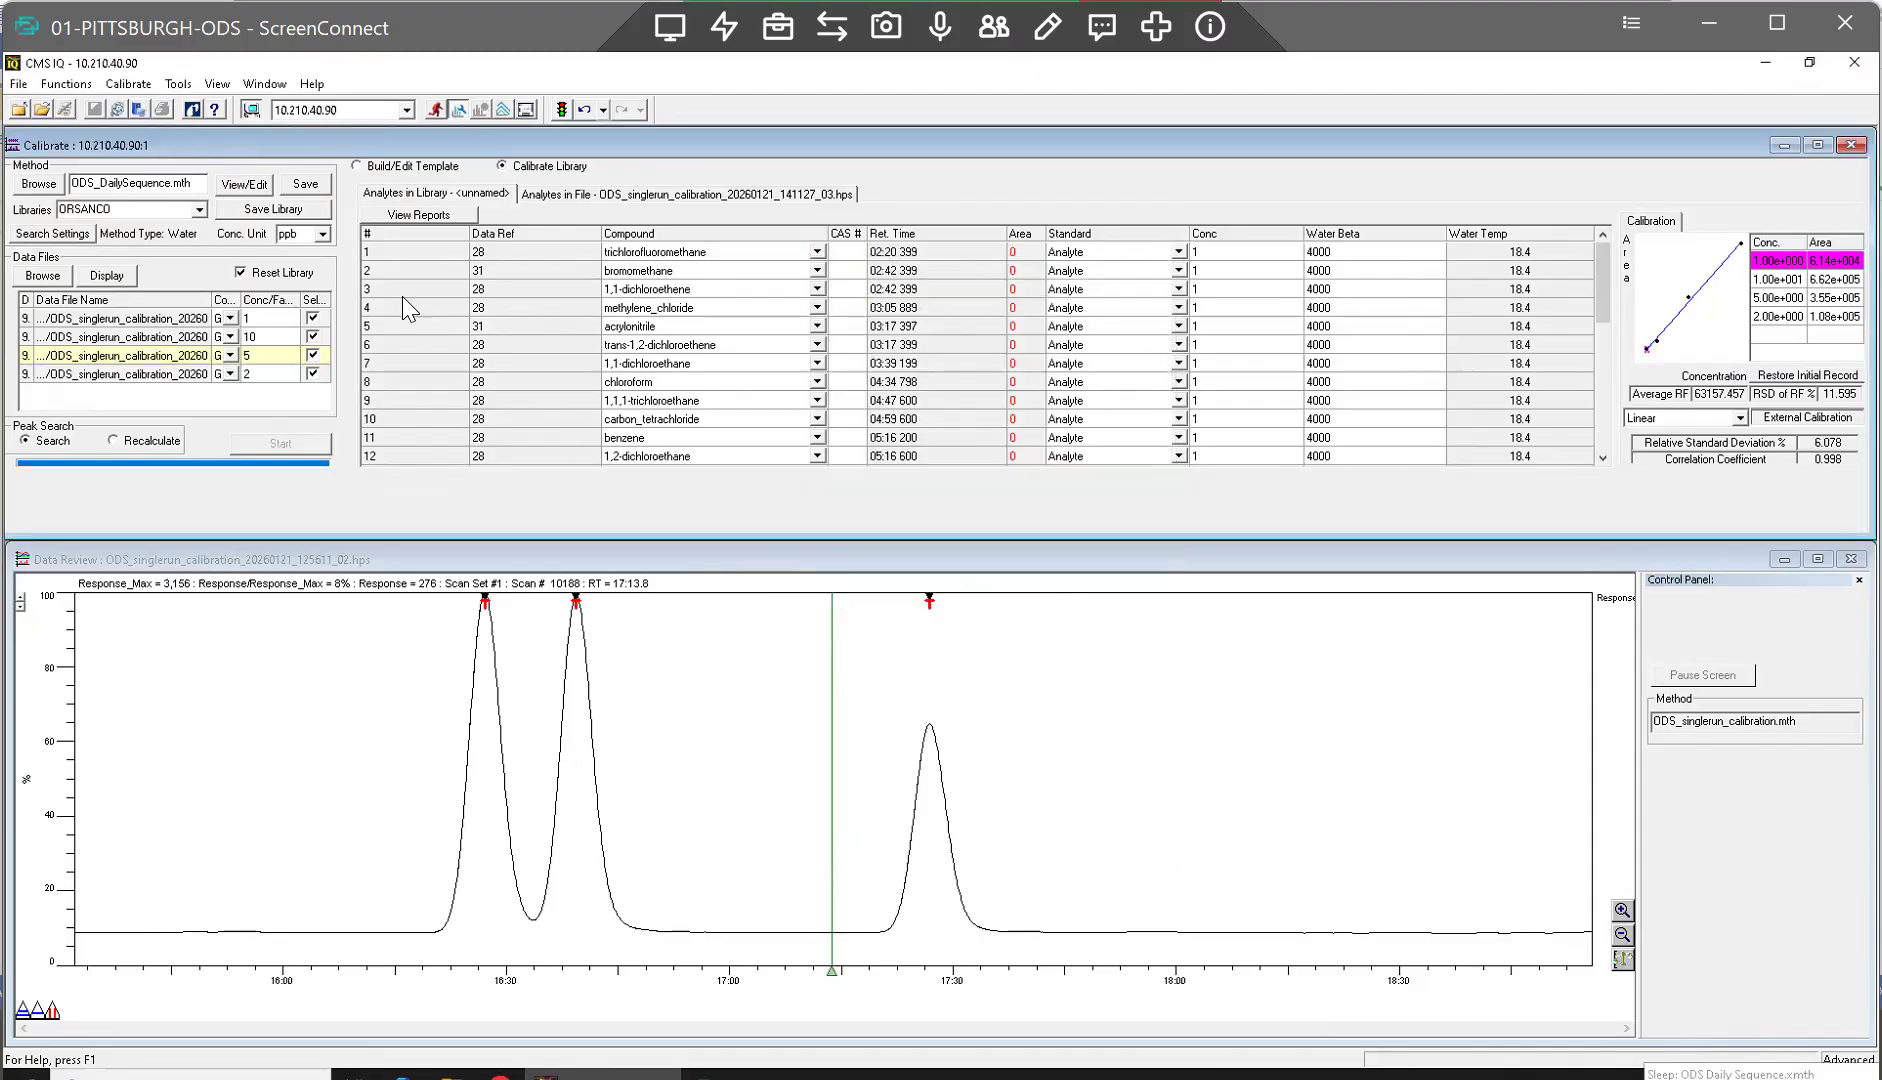
# Step: Save the calibrated method to the CMS5000 as 624 Ck Std.mth, replacing the existing file
pyautogui.click(305, 184)
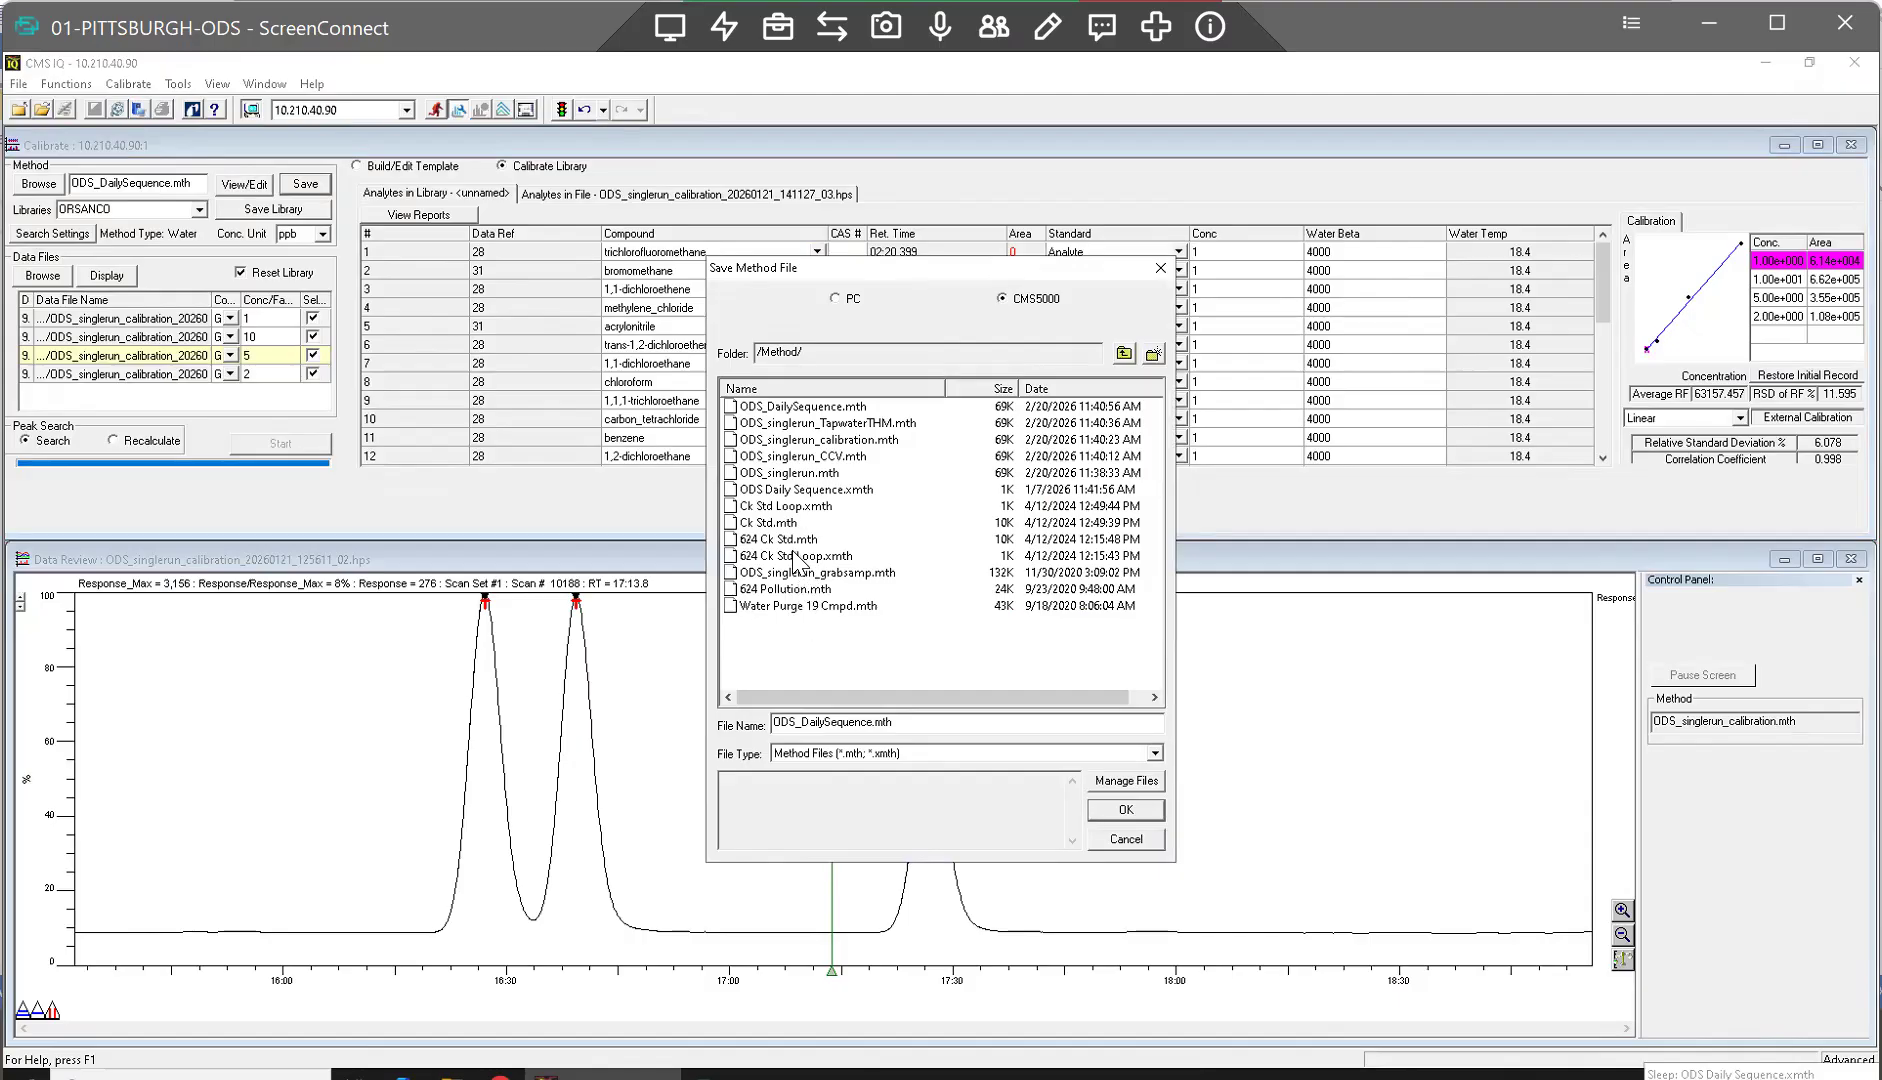
pyautogui.click(788, 540)
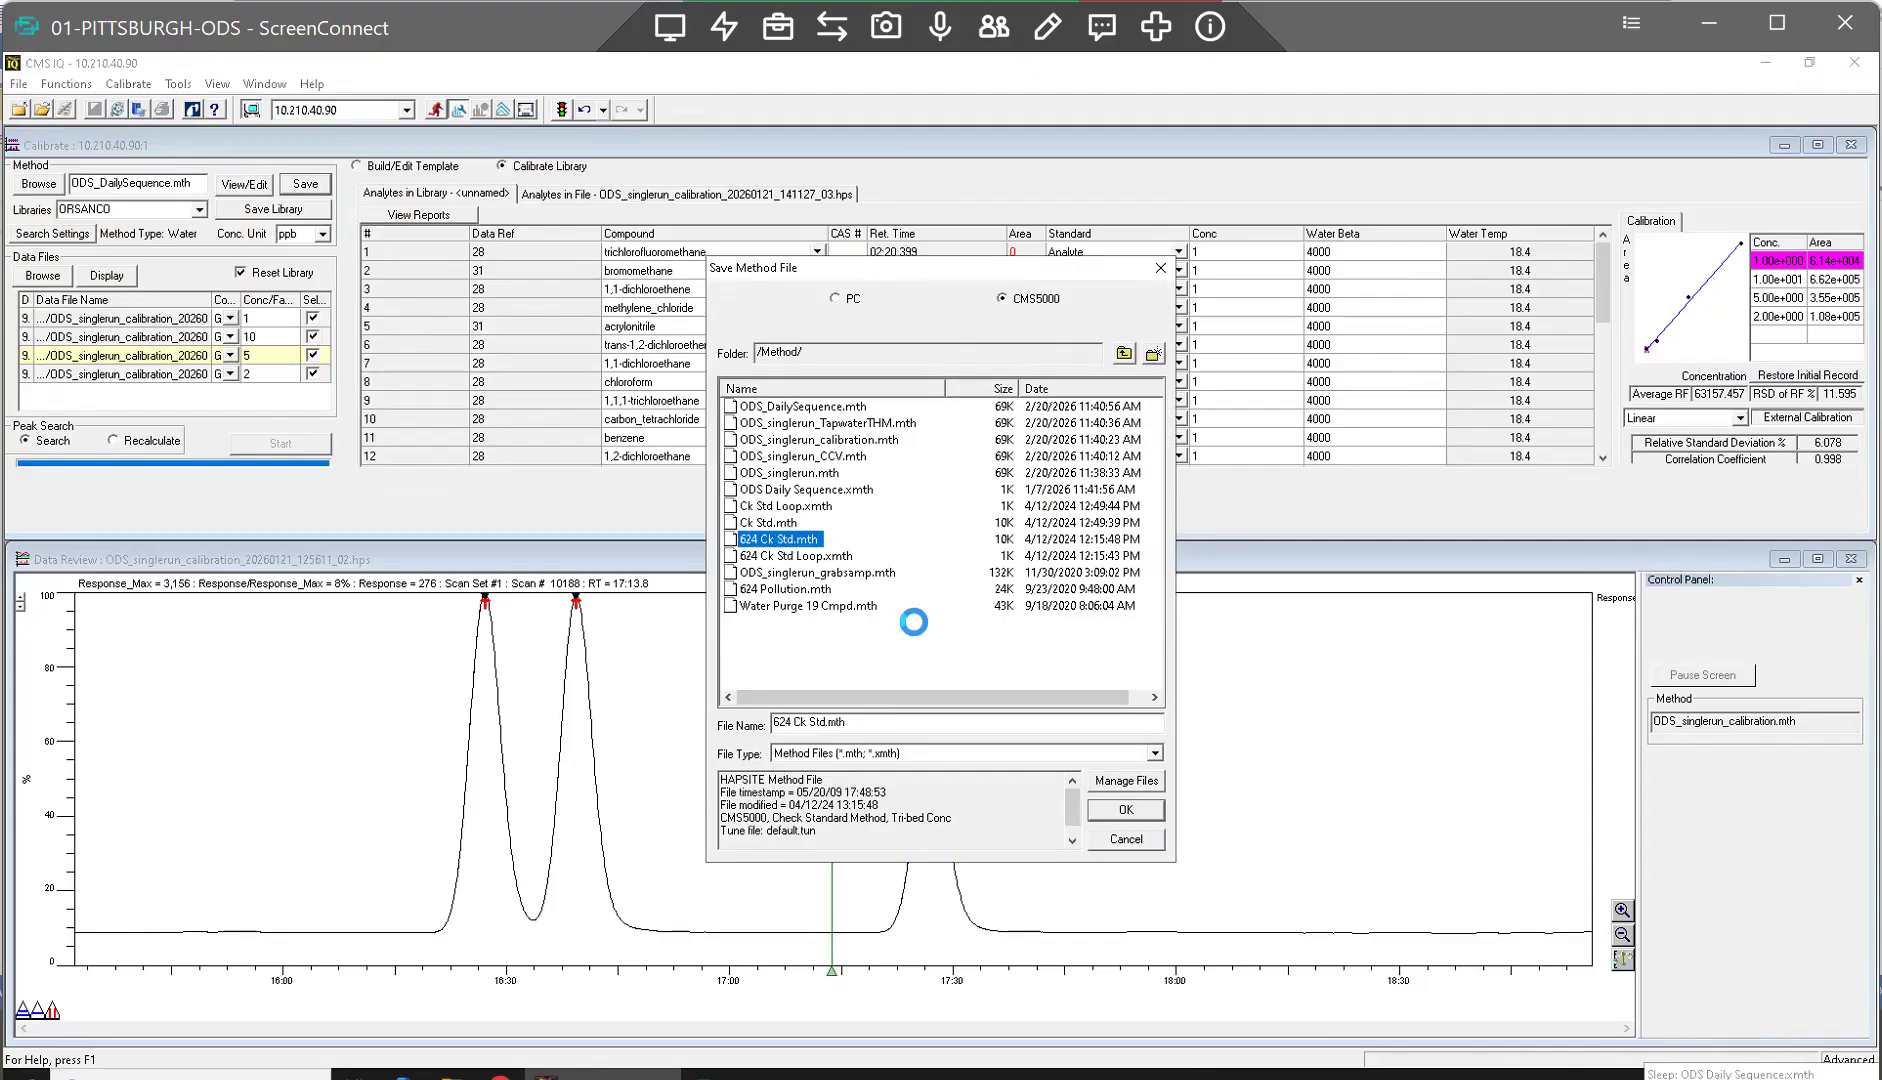
pyautogui.click(1103, 809)
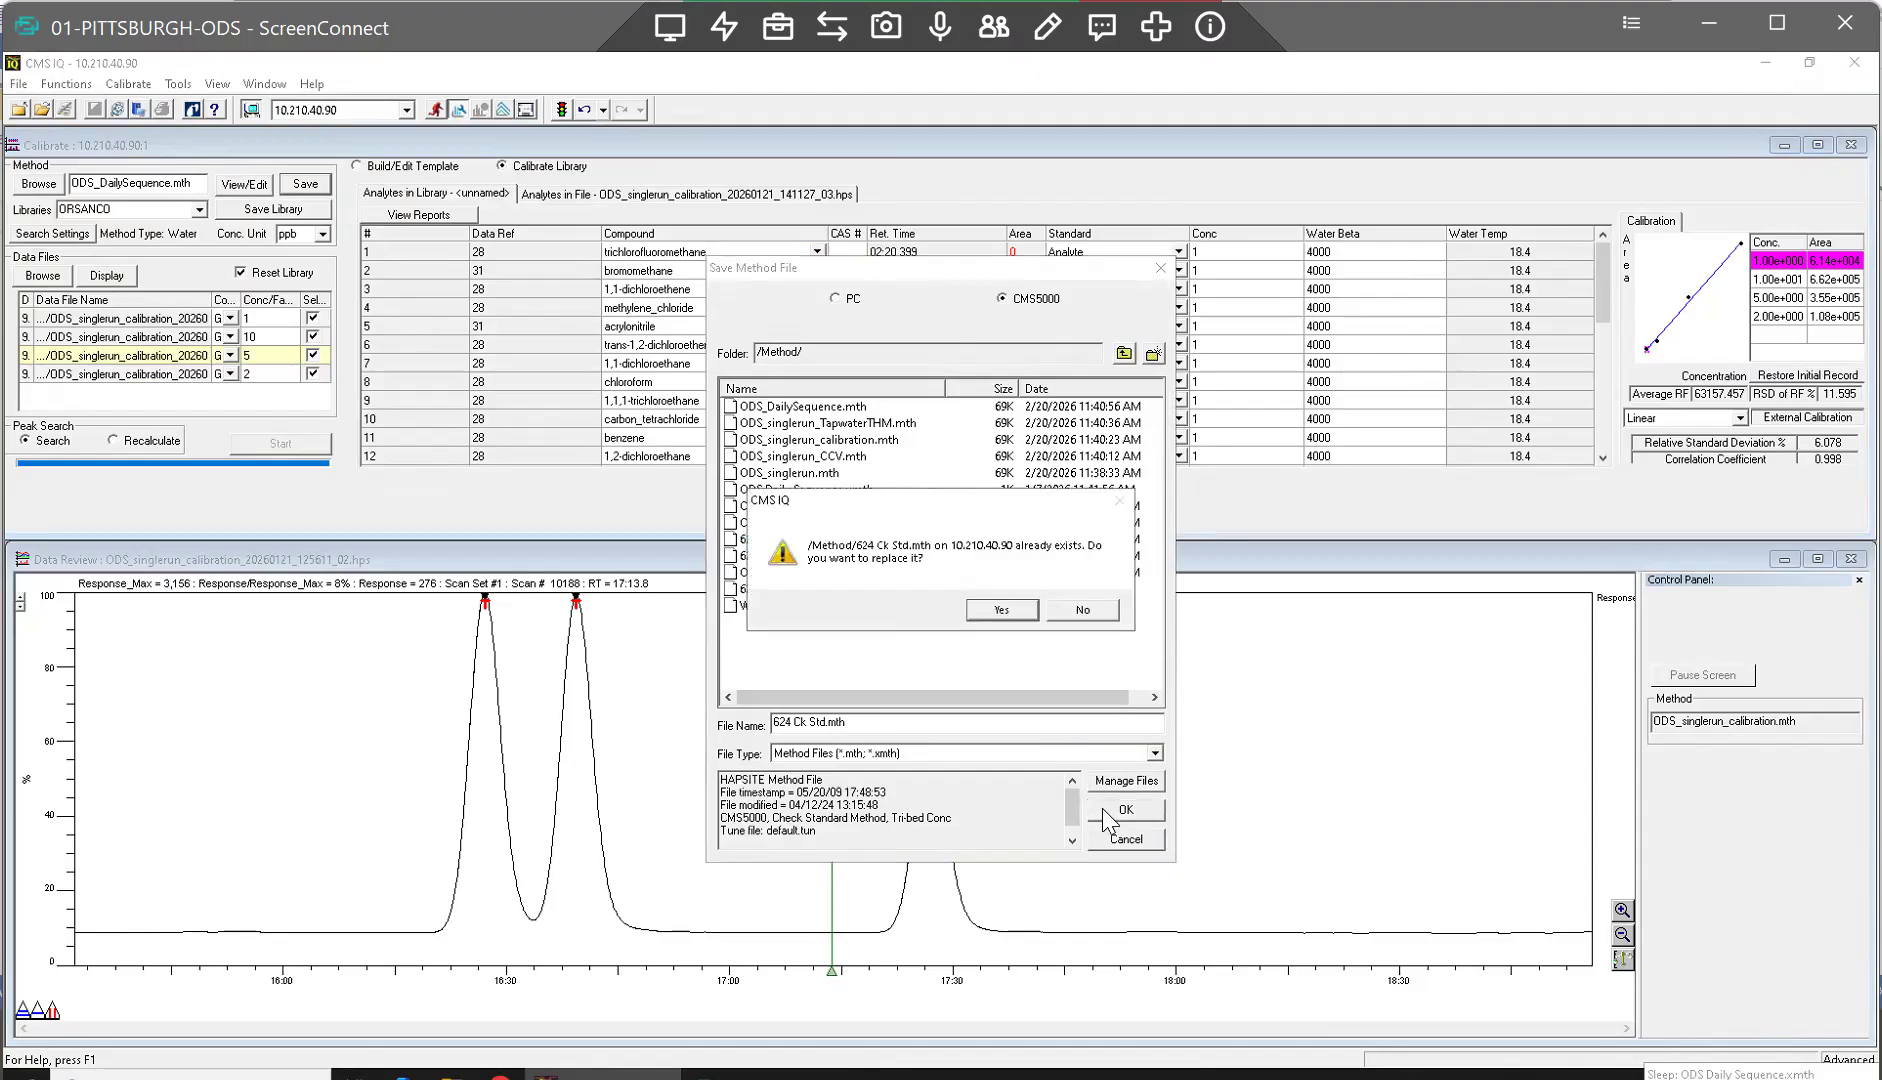
pyautogui.click(1004, 612)
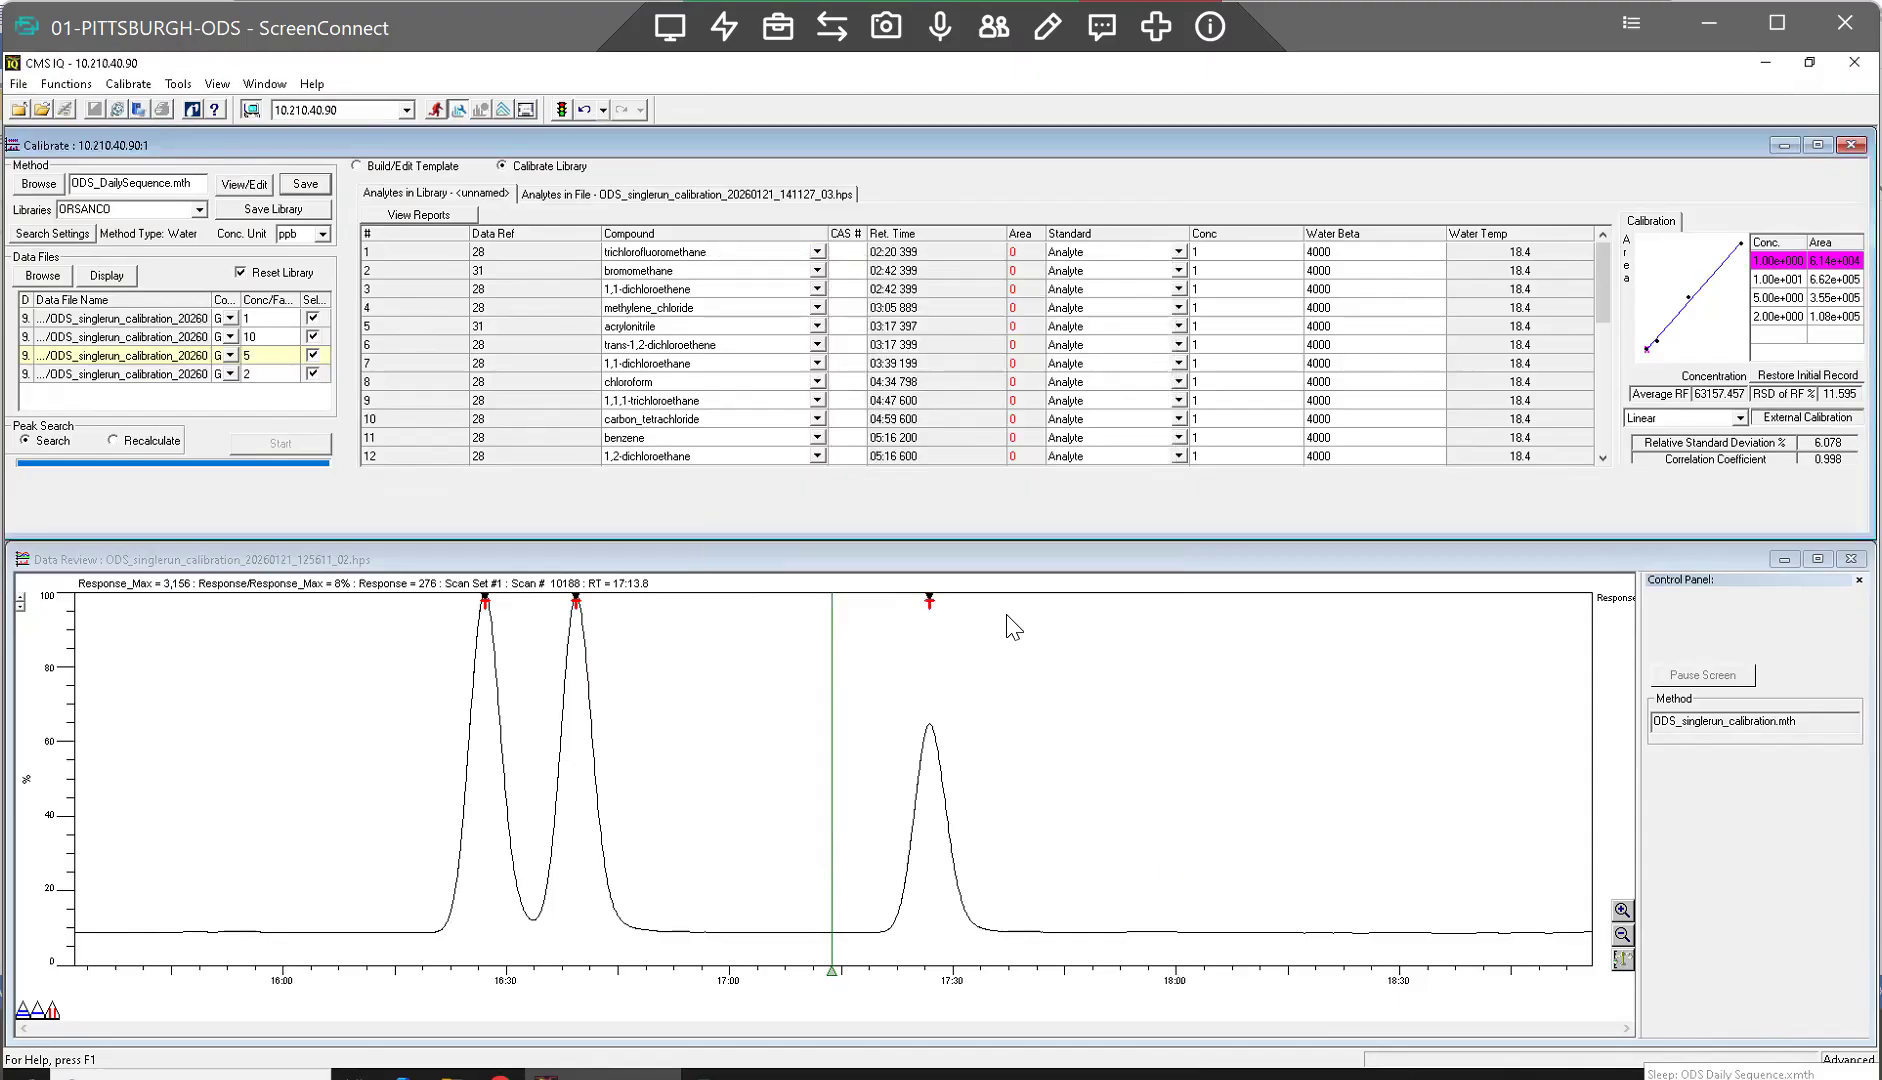
# Step: Save the calibrated method to the CMS5000 as ODS_singlerun_grabsamp.mth, replacing the existing file
pyautogui.click(314, 374)
pyautogui.click(307, 185)
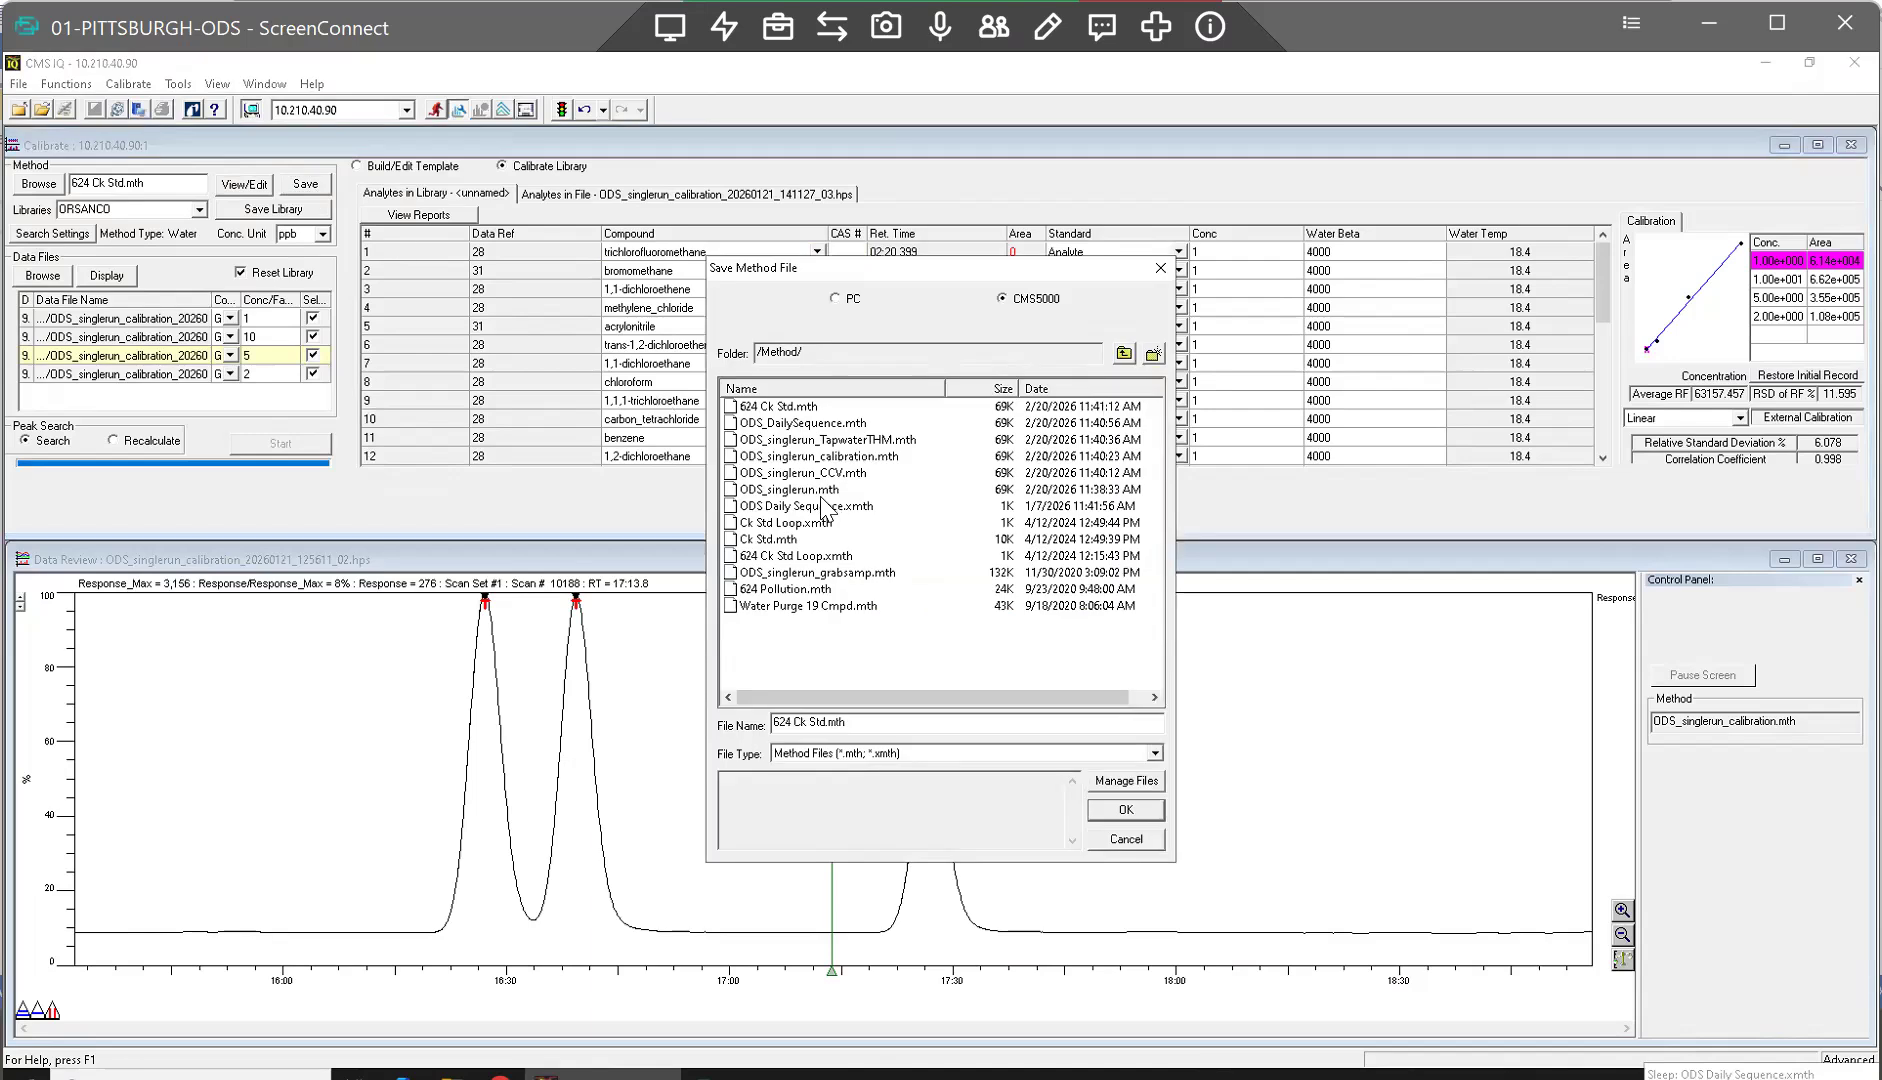
pyautogui.click(796, 575)
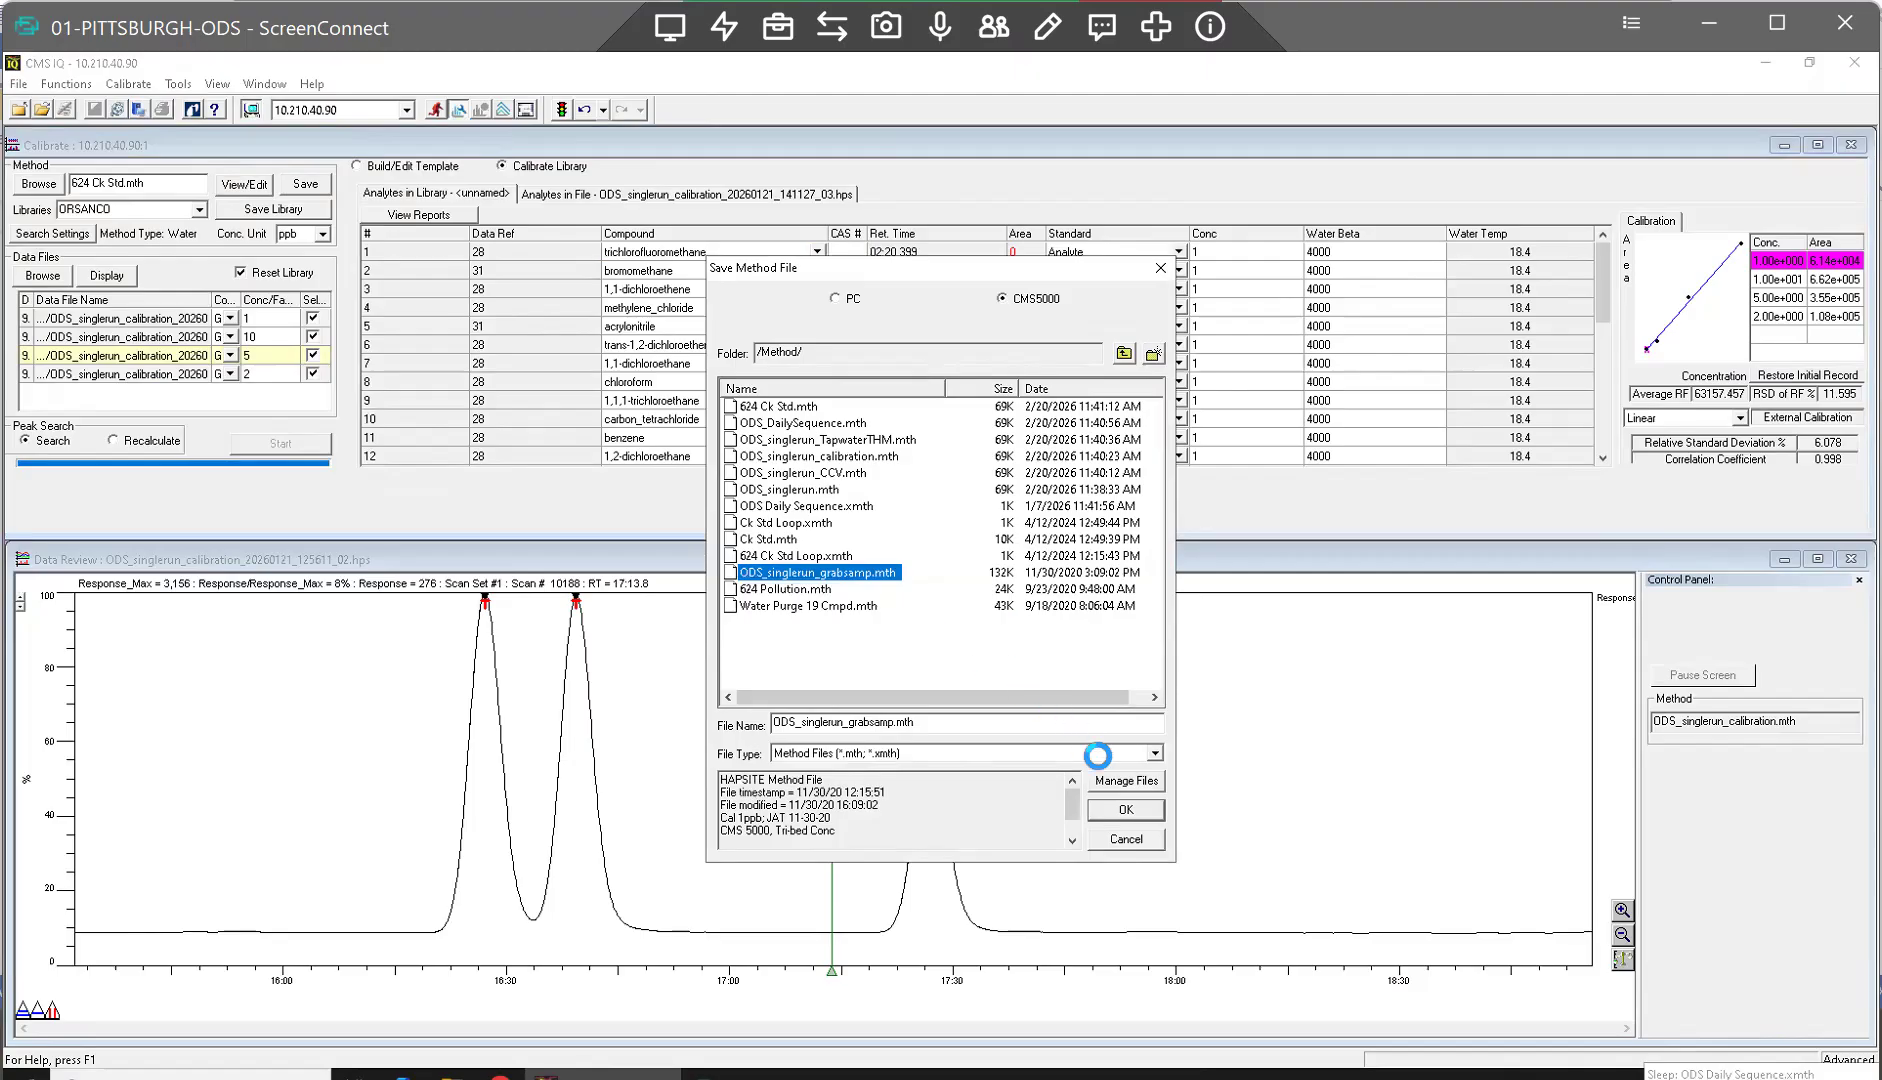
pyautogui.click(1125, 805)
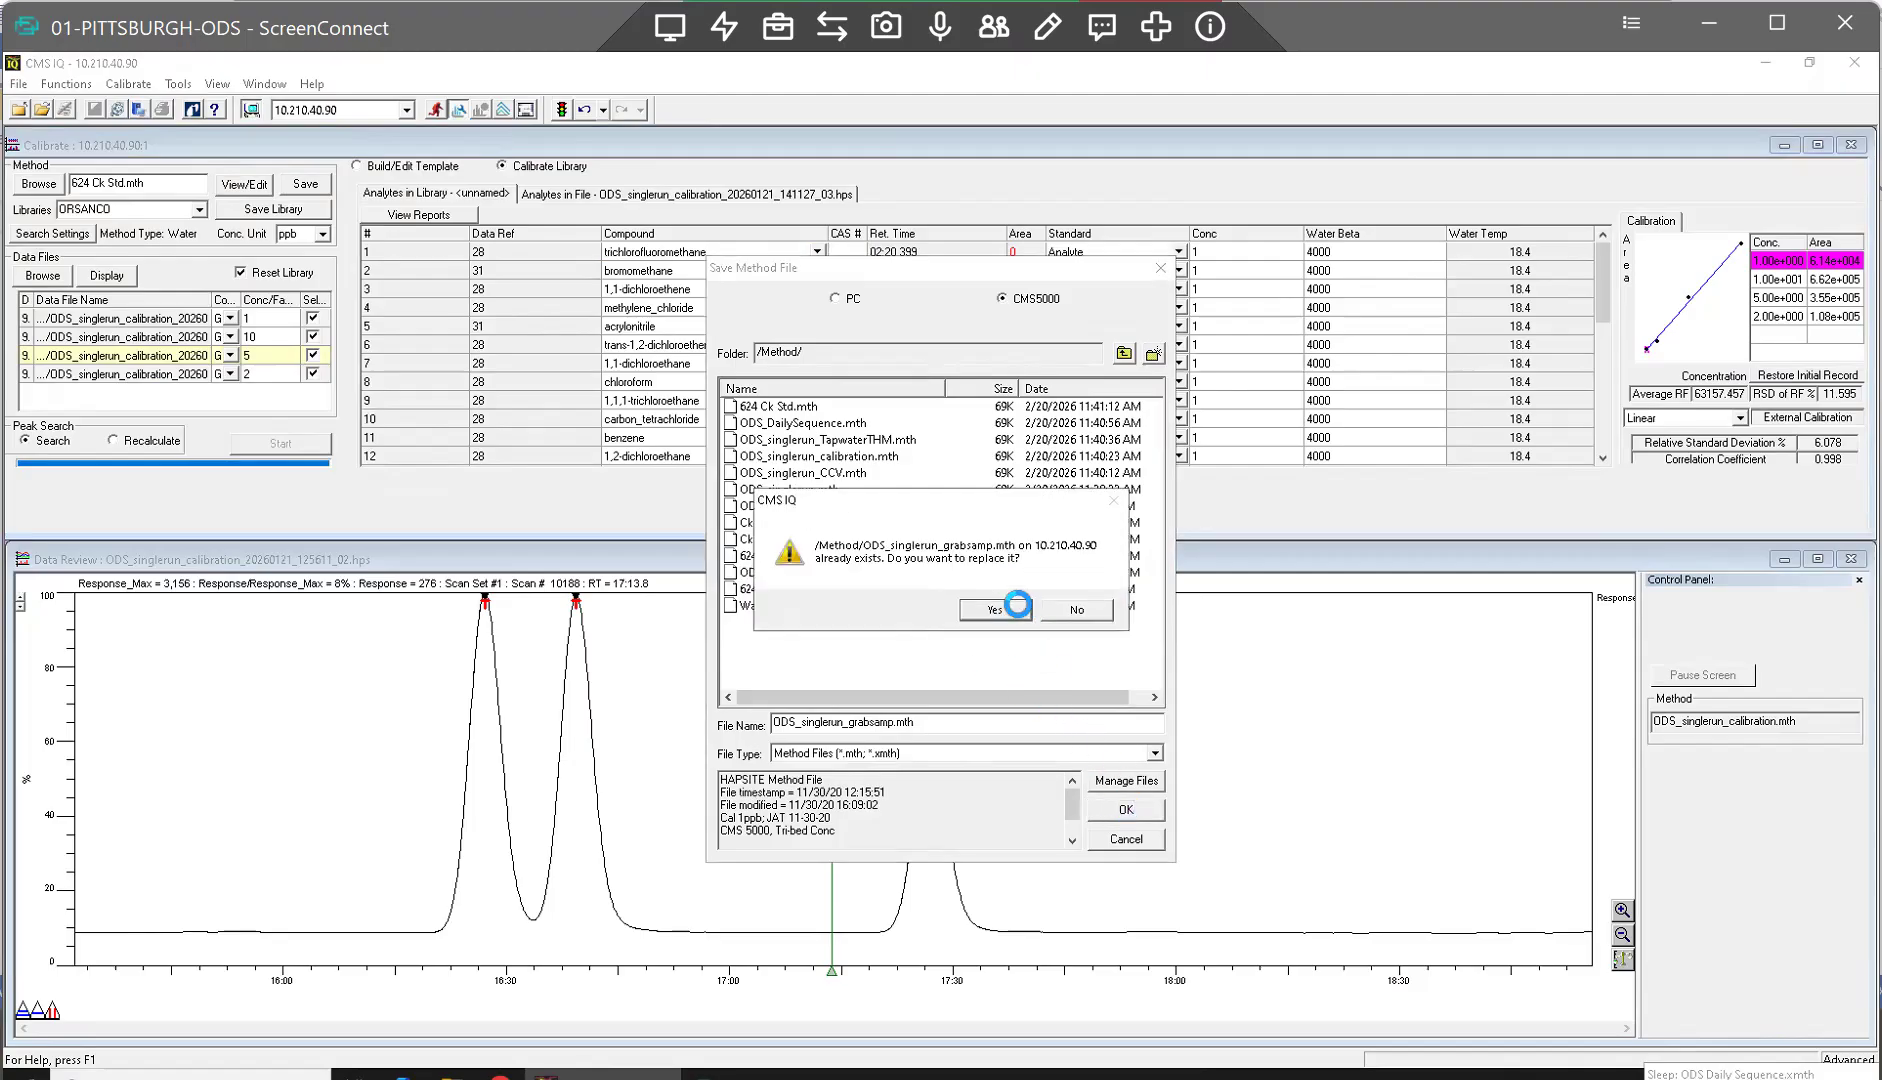
pyautogui.click(1020, 606)
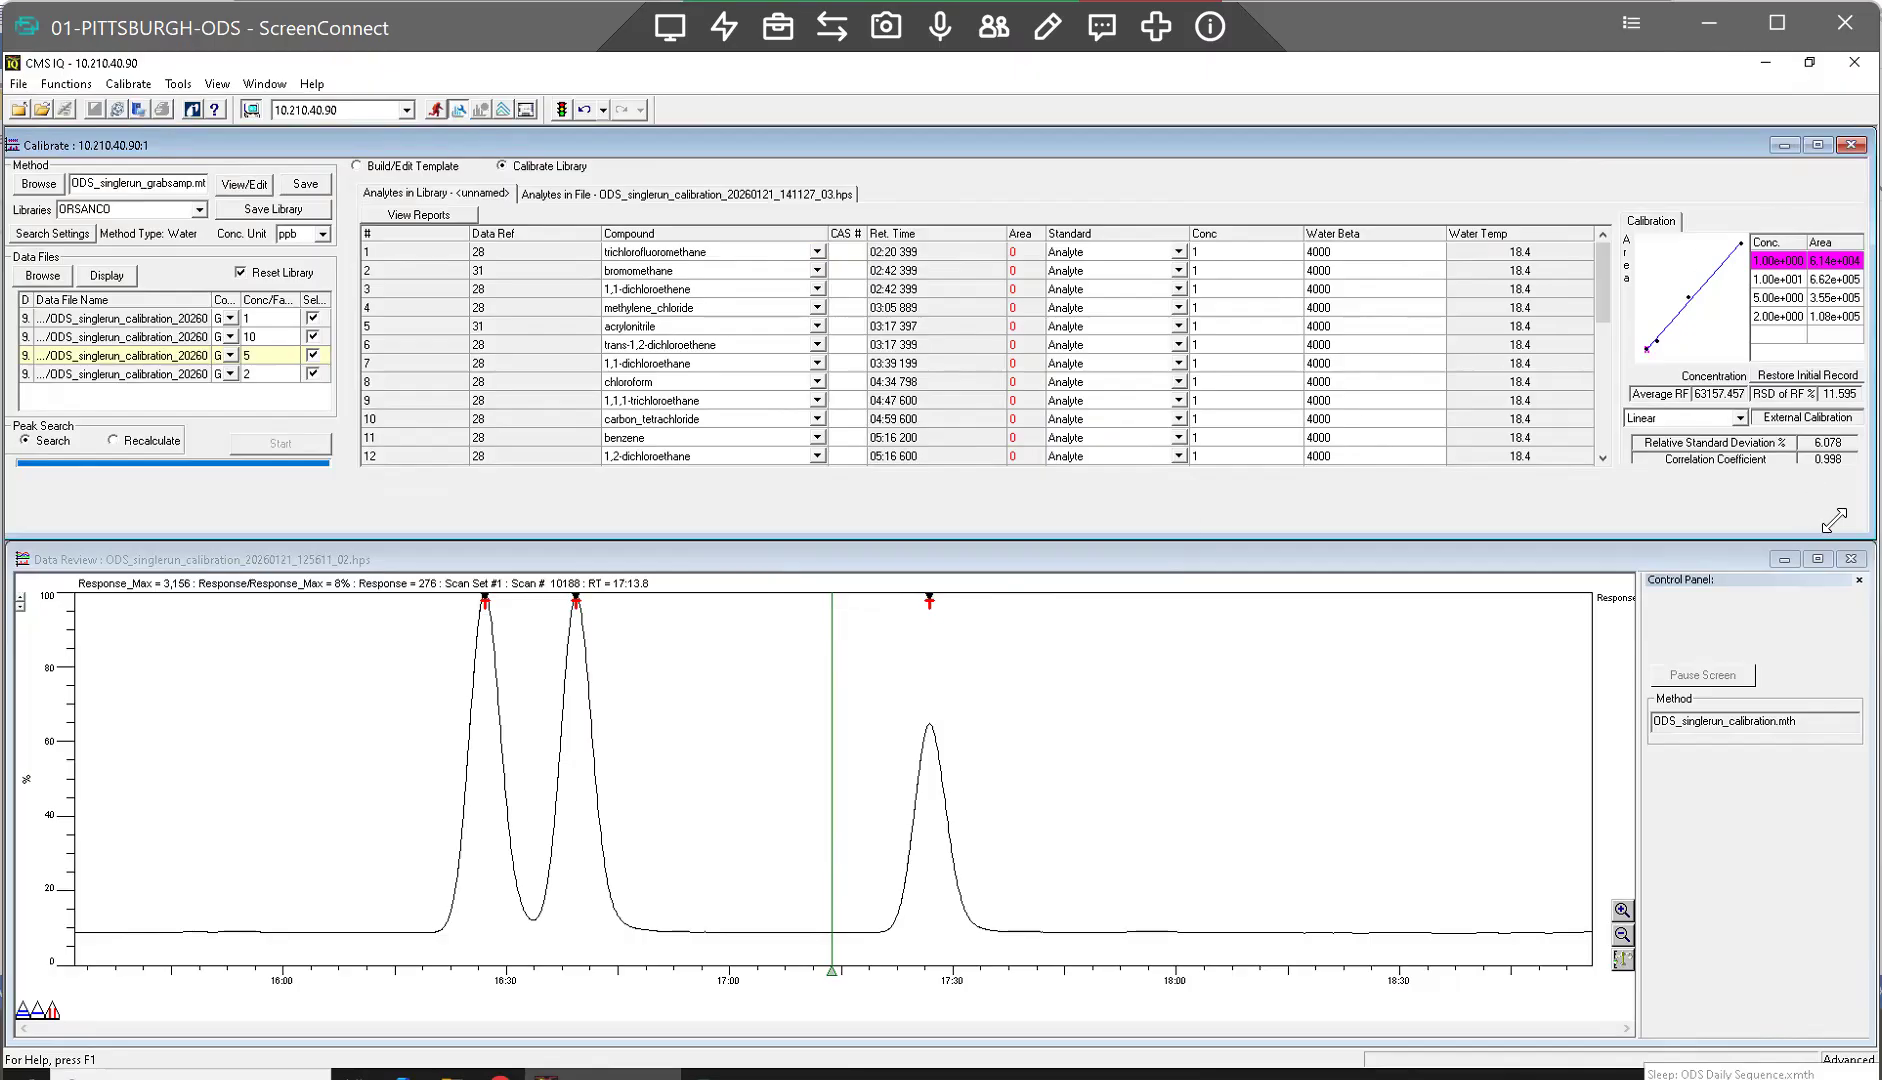
# Step: Close the calibration window and bring the System Setup window up at full size
pyautogui.click(1851, 145)
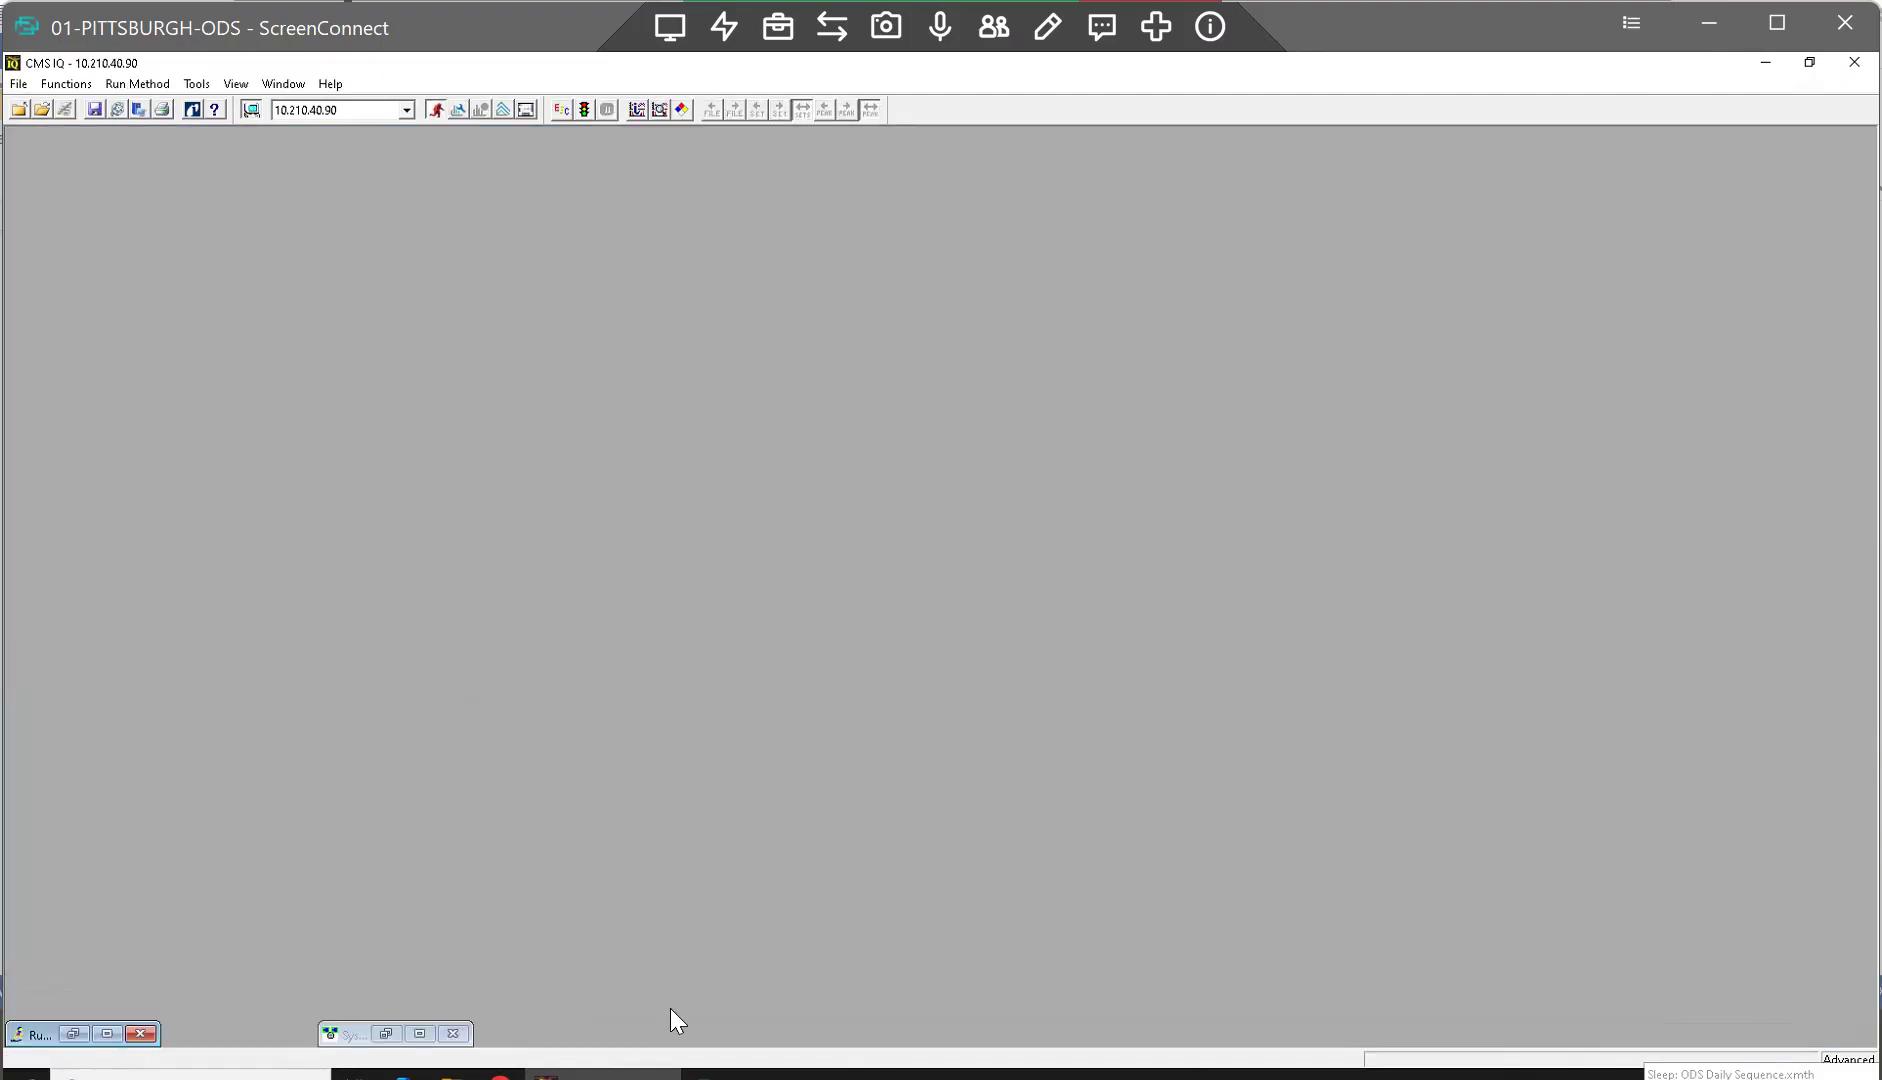
pyautogui.click(419, 1033)
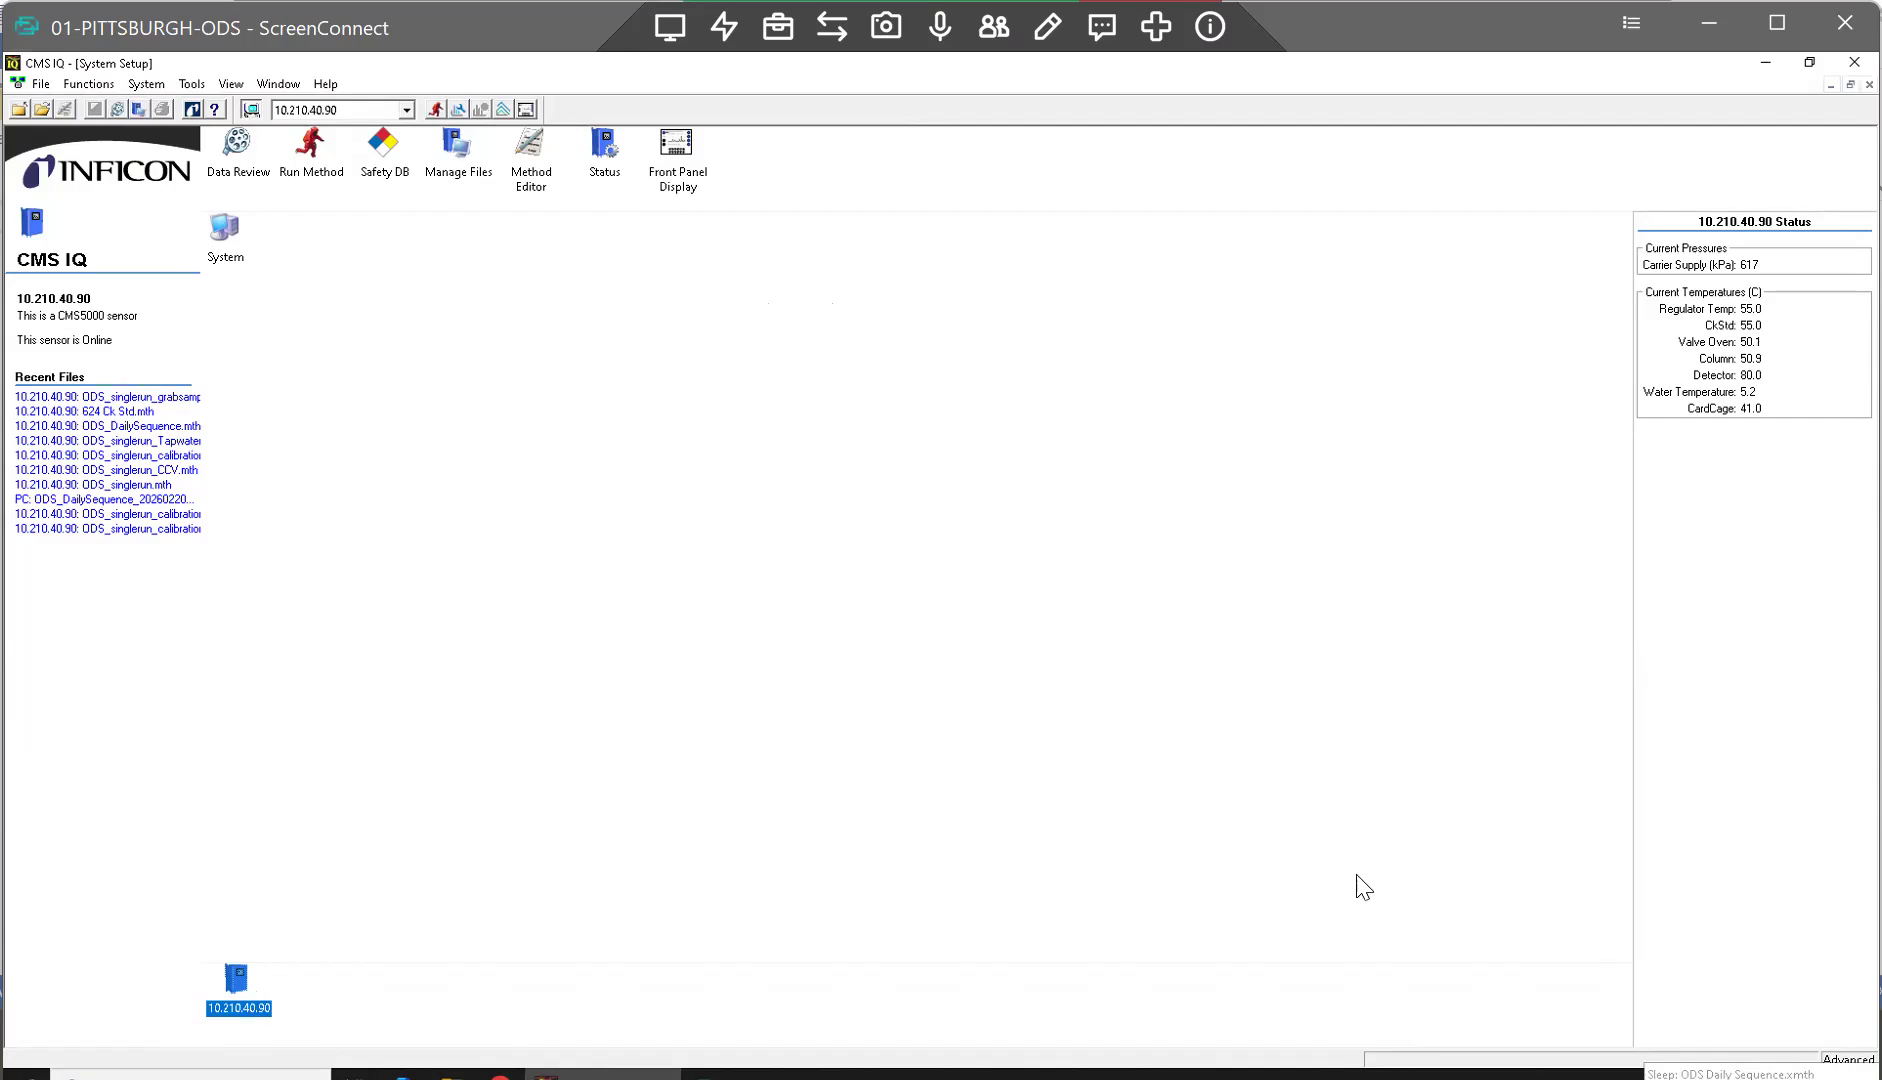
# Step: Try to recall the data file ODS_DailySequence_20260220_00003.hps from the CMS5000's ODS_DailySequence folder for data review
pyautogui.click(249, 168)
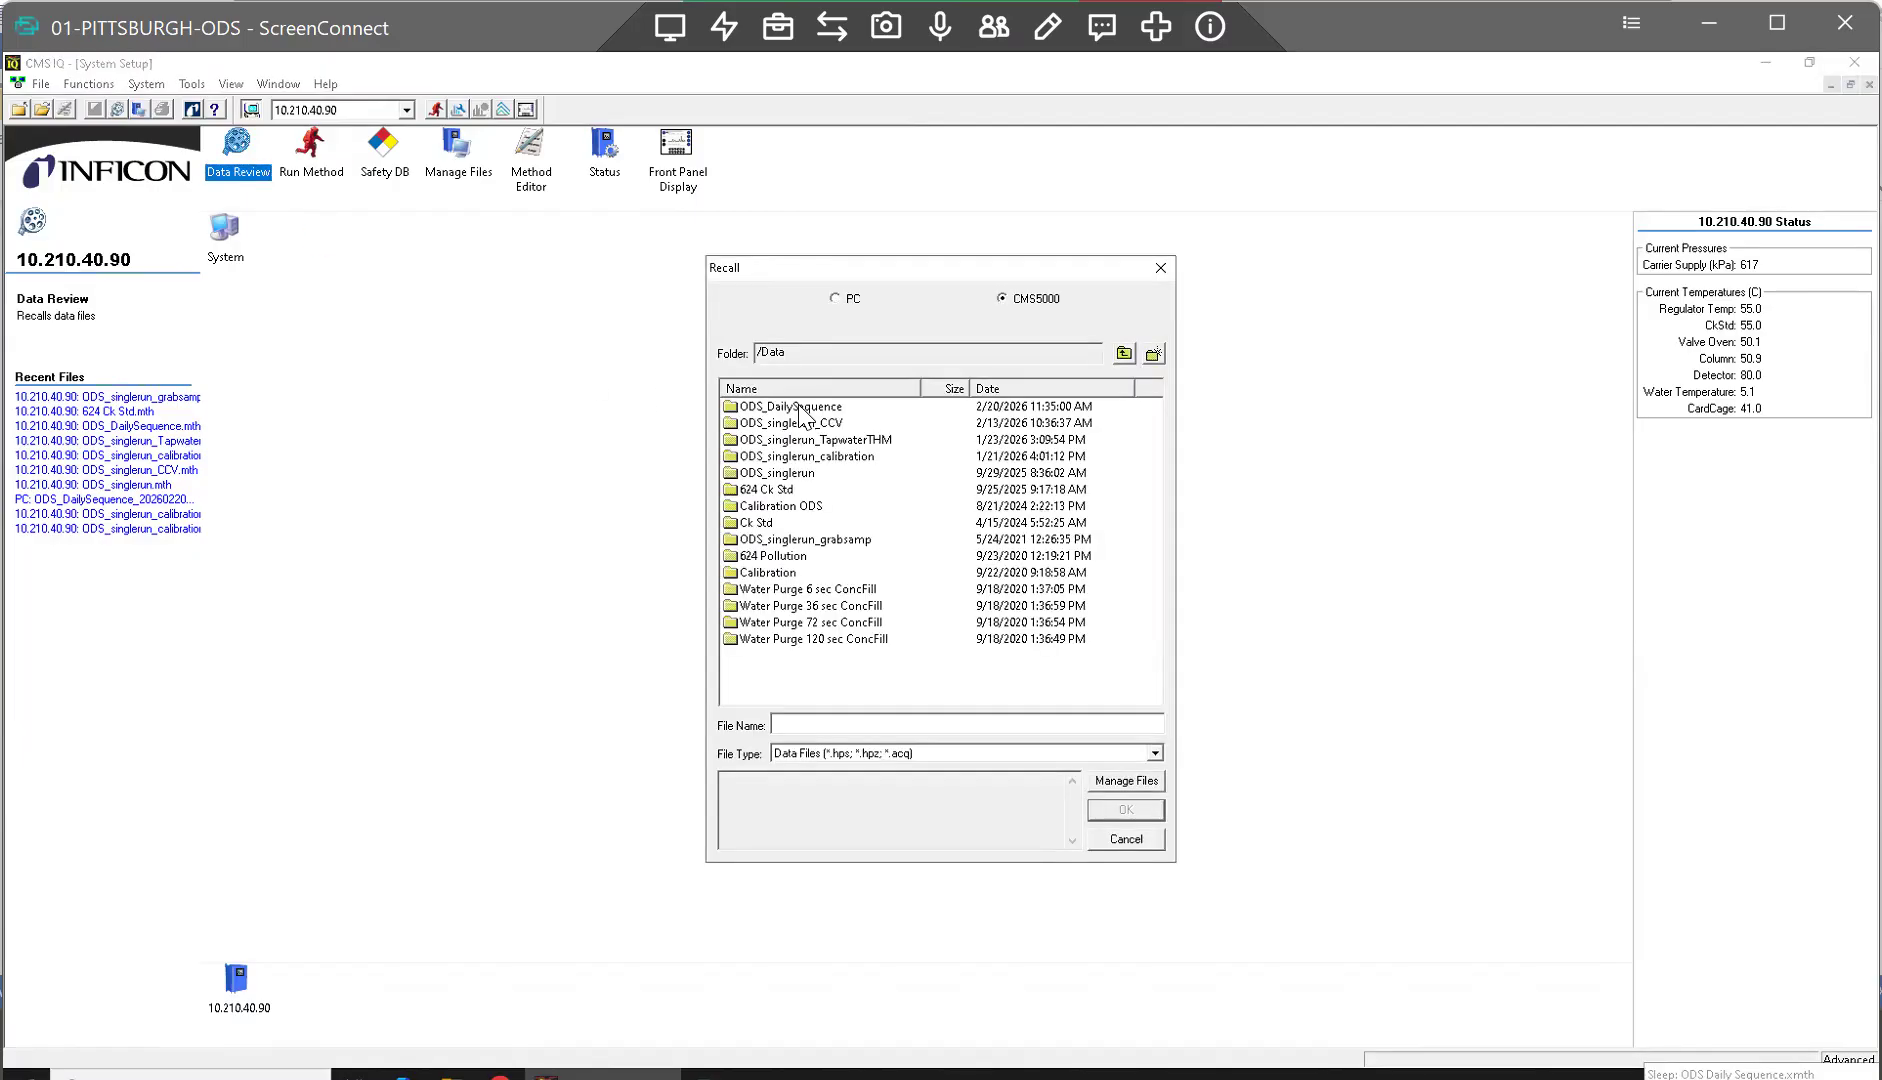
pyautogui.doubleClick(798, 408)
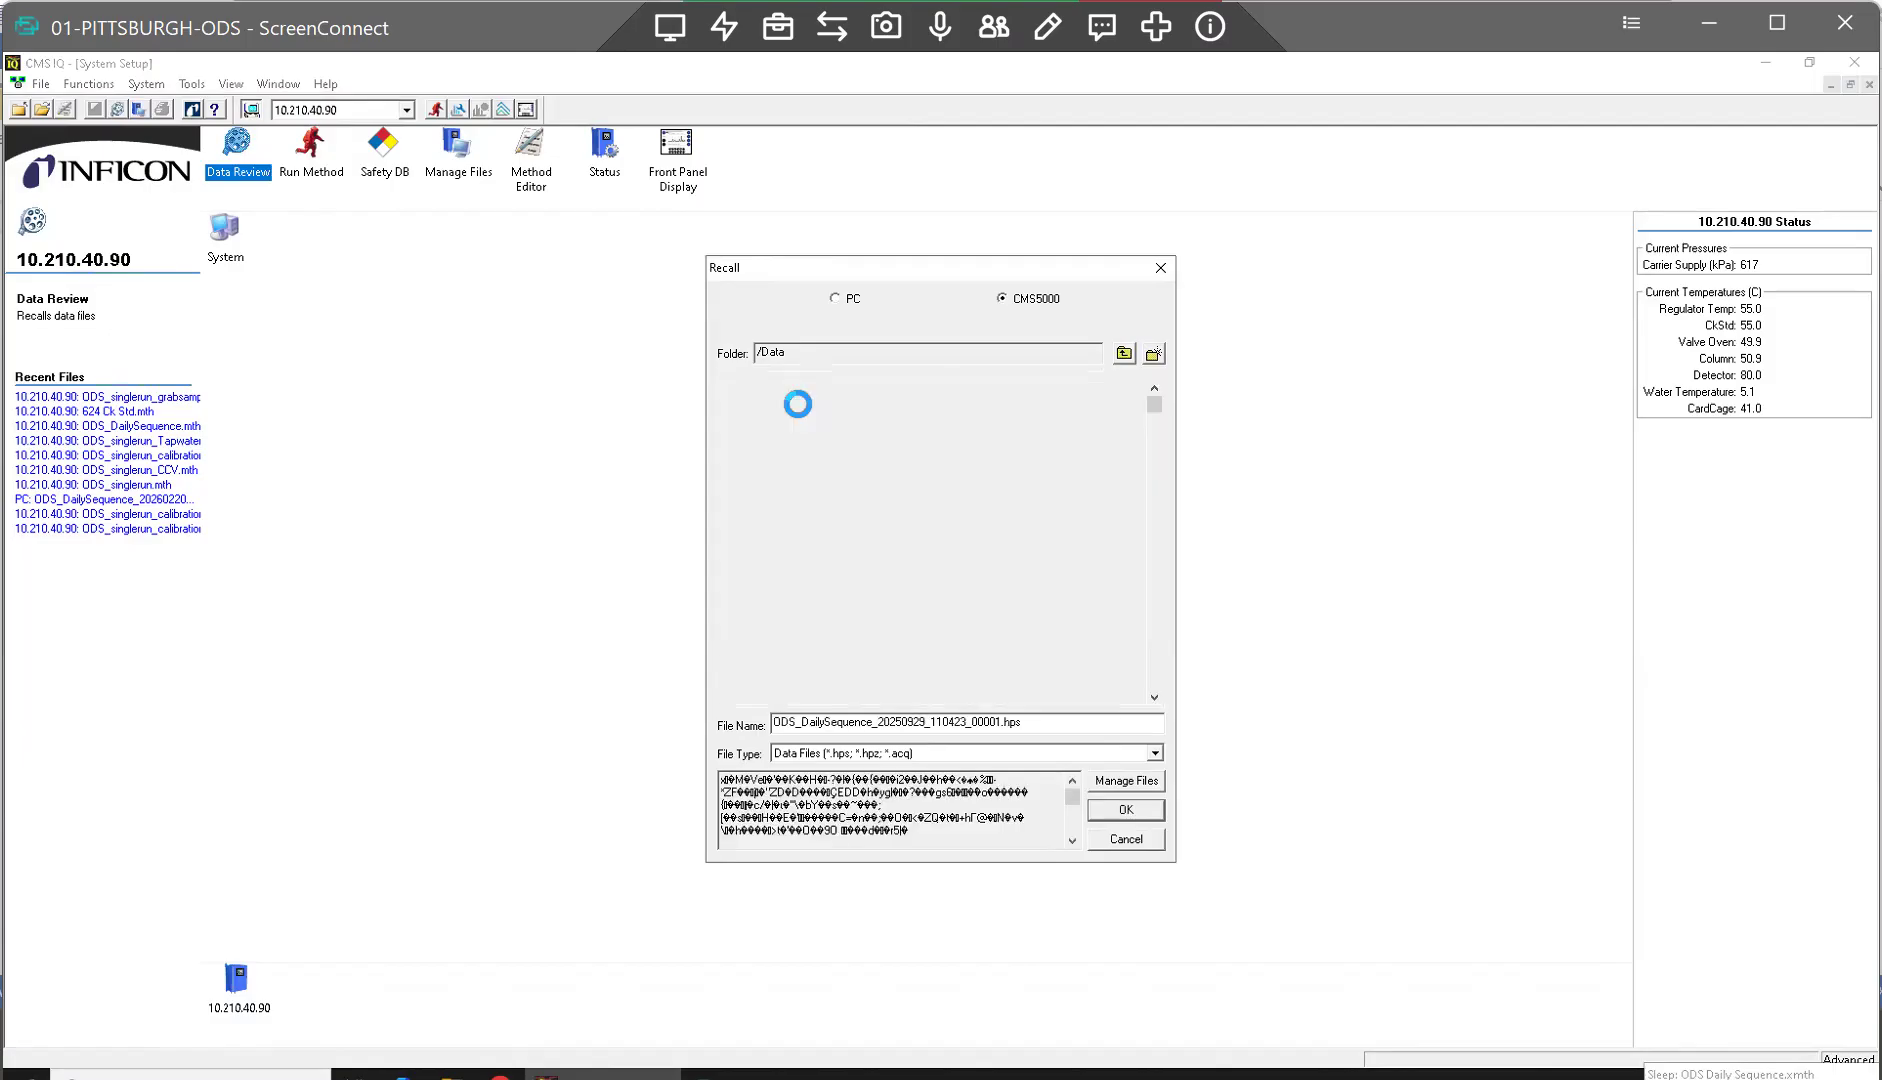
pyautogui.click(843, 424)
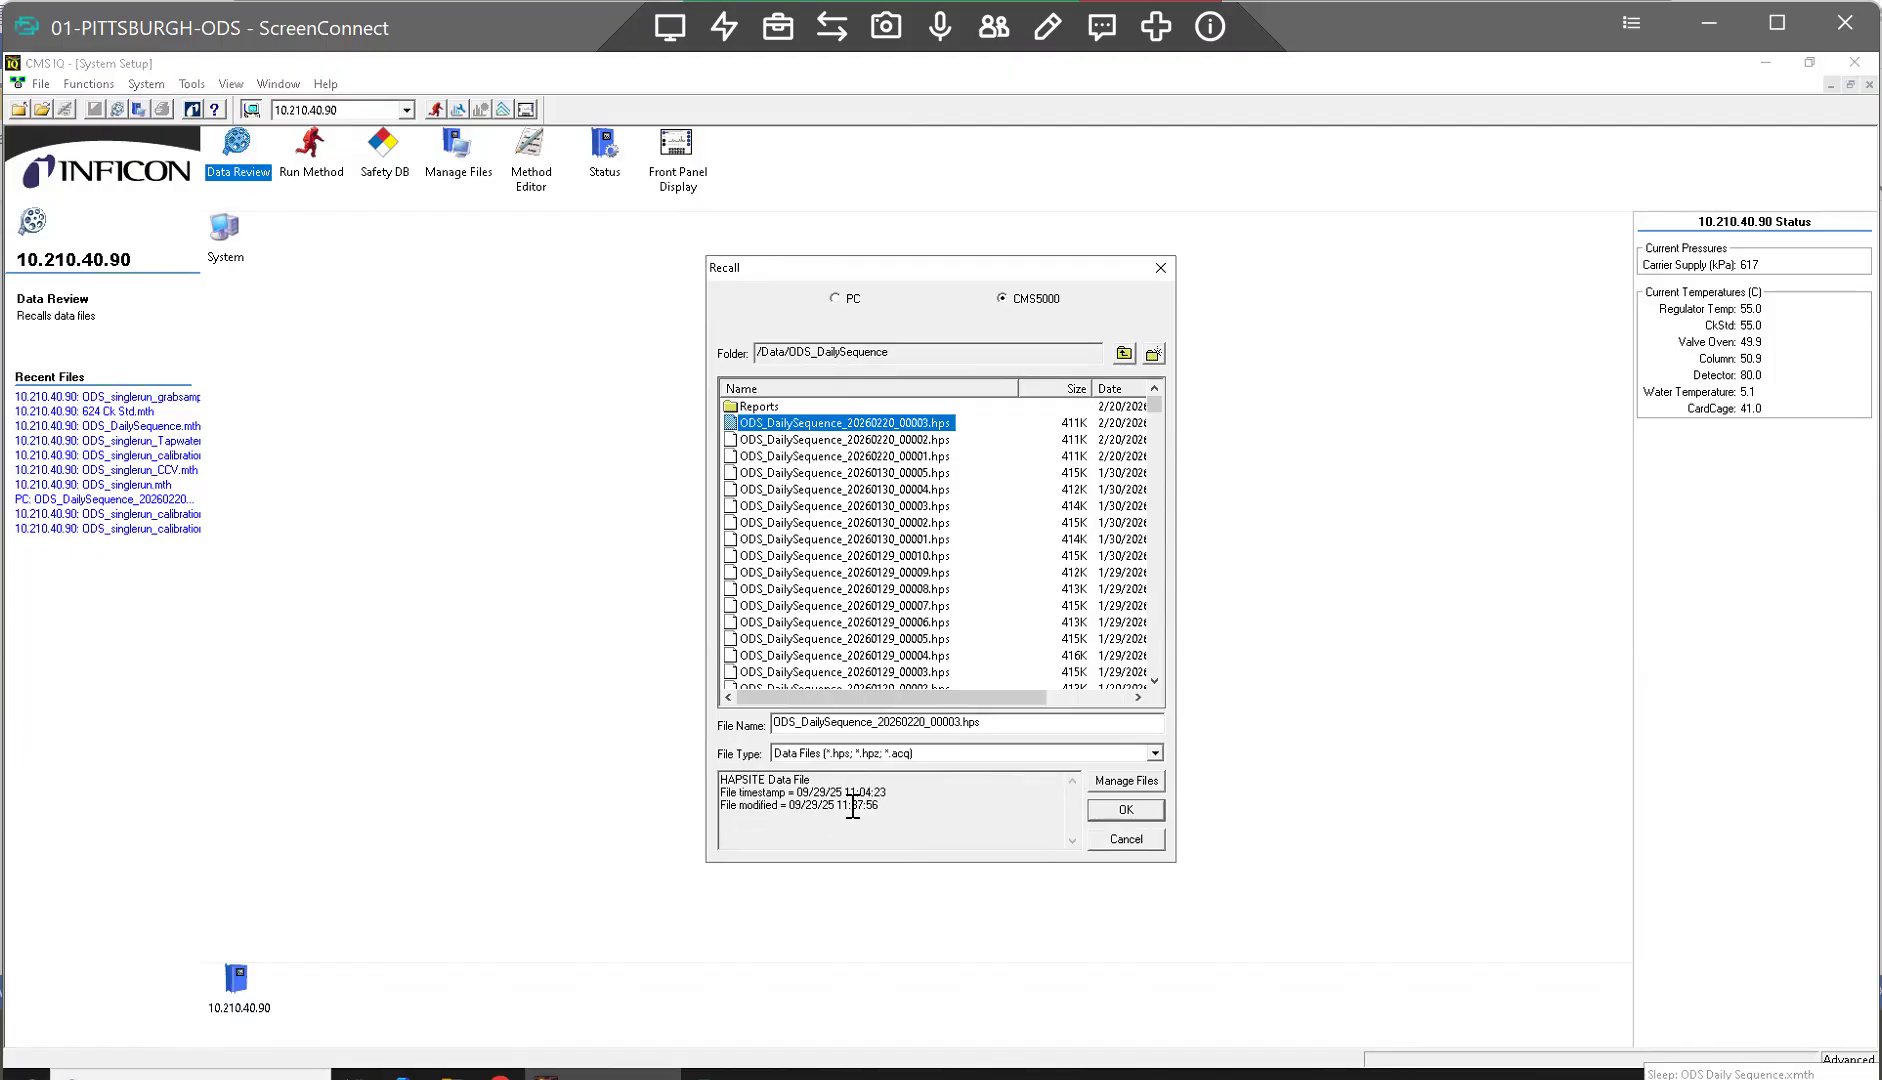
pyautogui.doubleClick(858, 422)
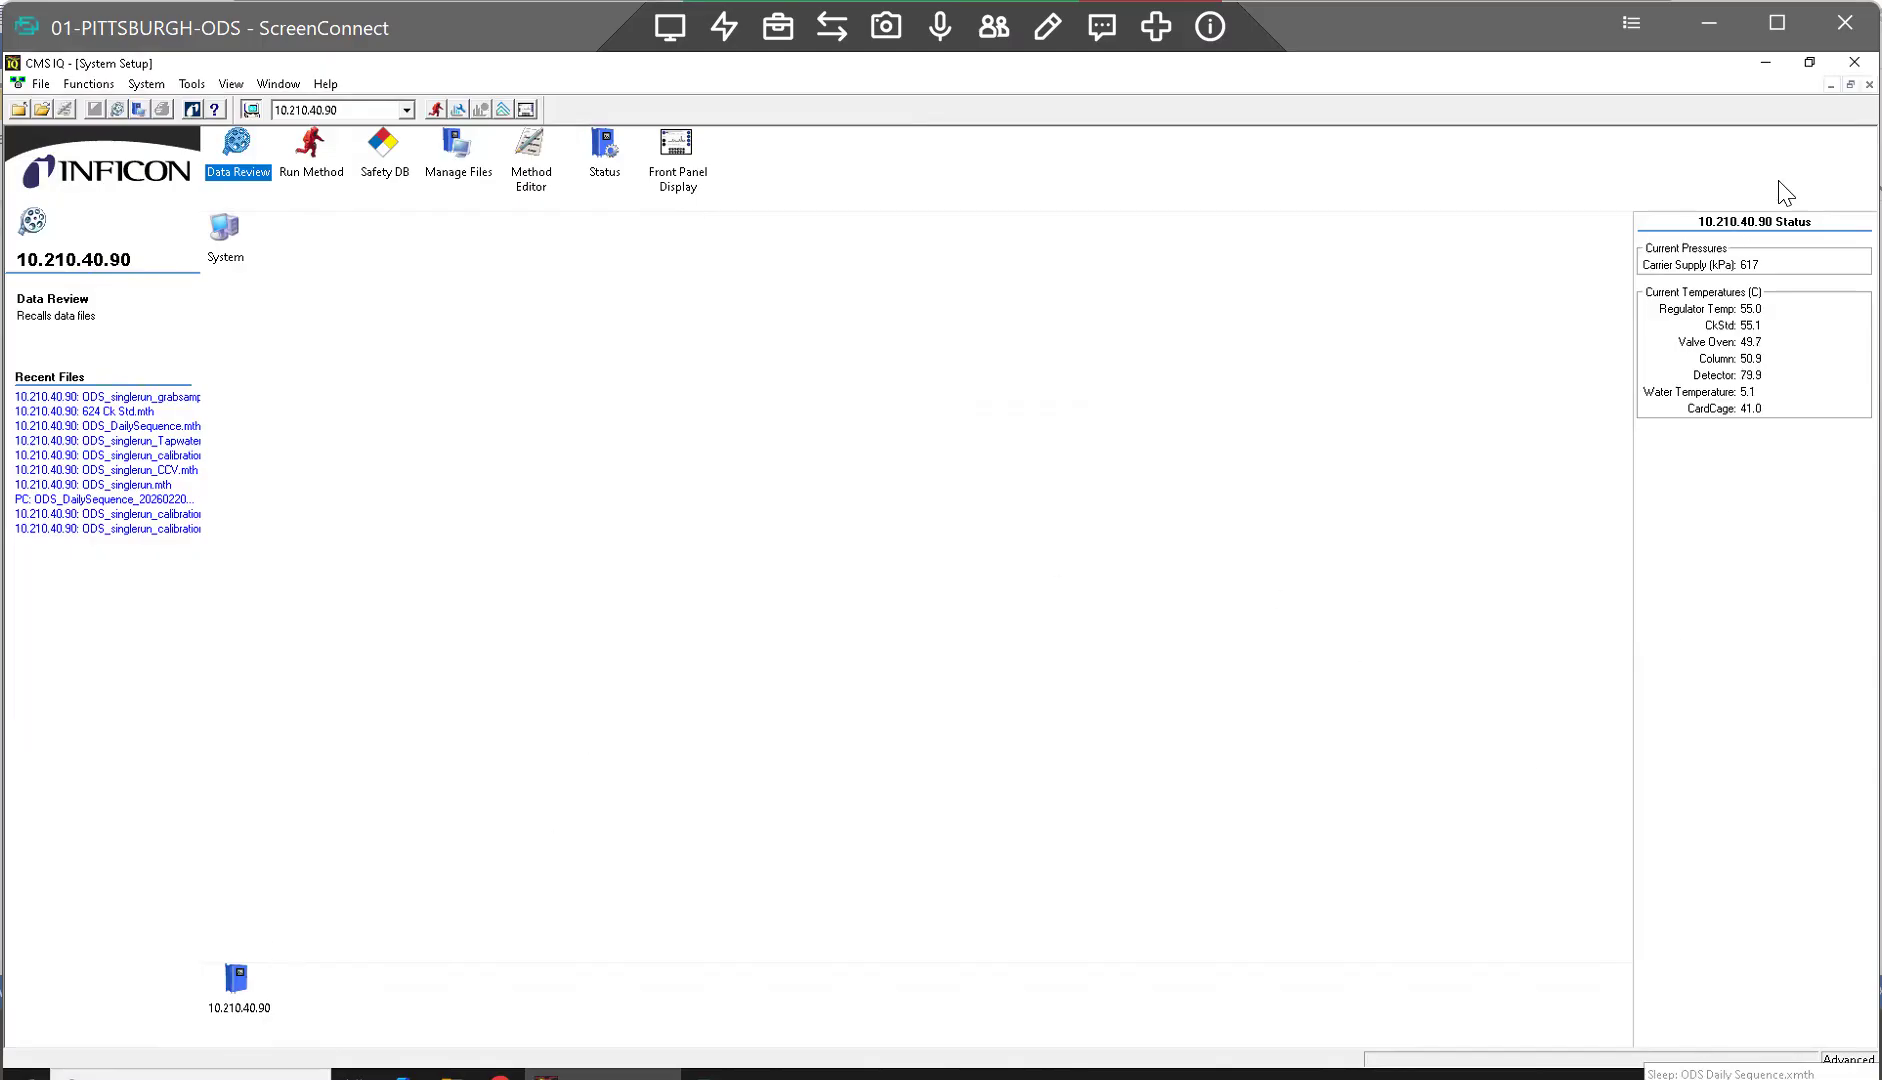
# Step: Minimize System Setup and maximize the Run Method window to view the ODS Daily Sequence run
pyautogui.click(1830, 85)
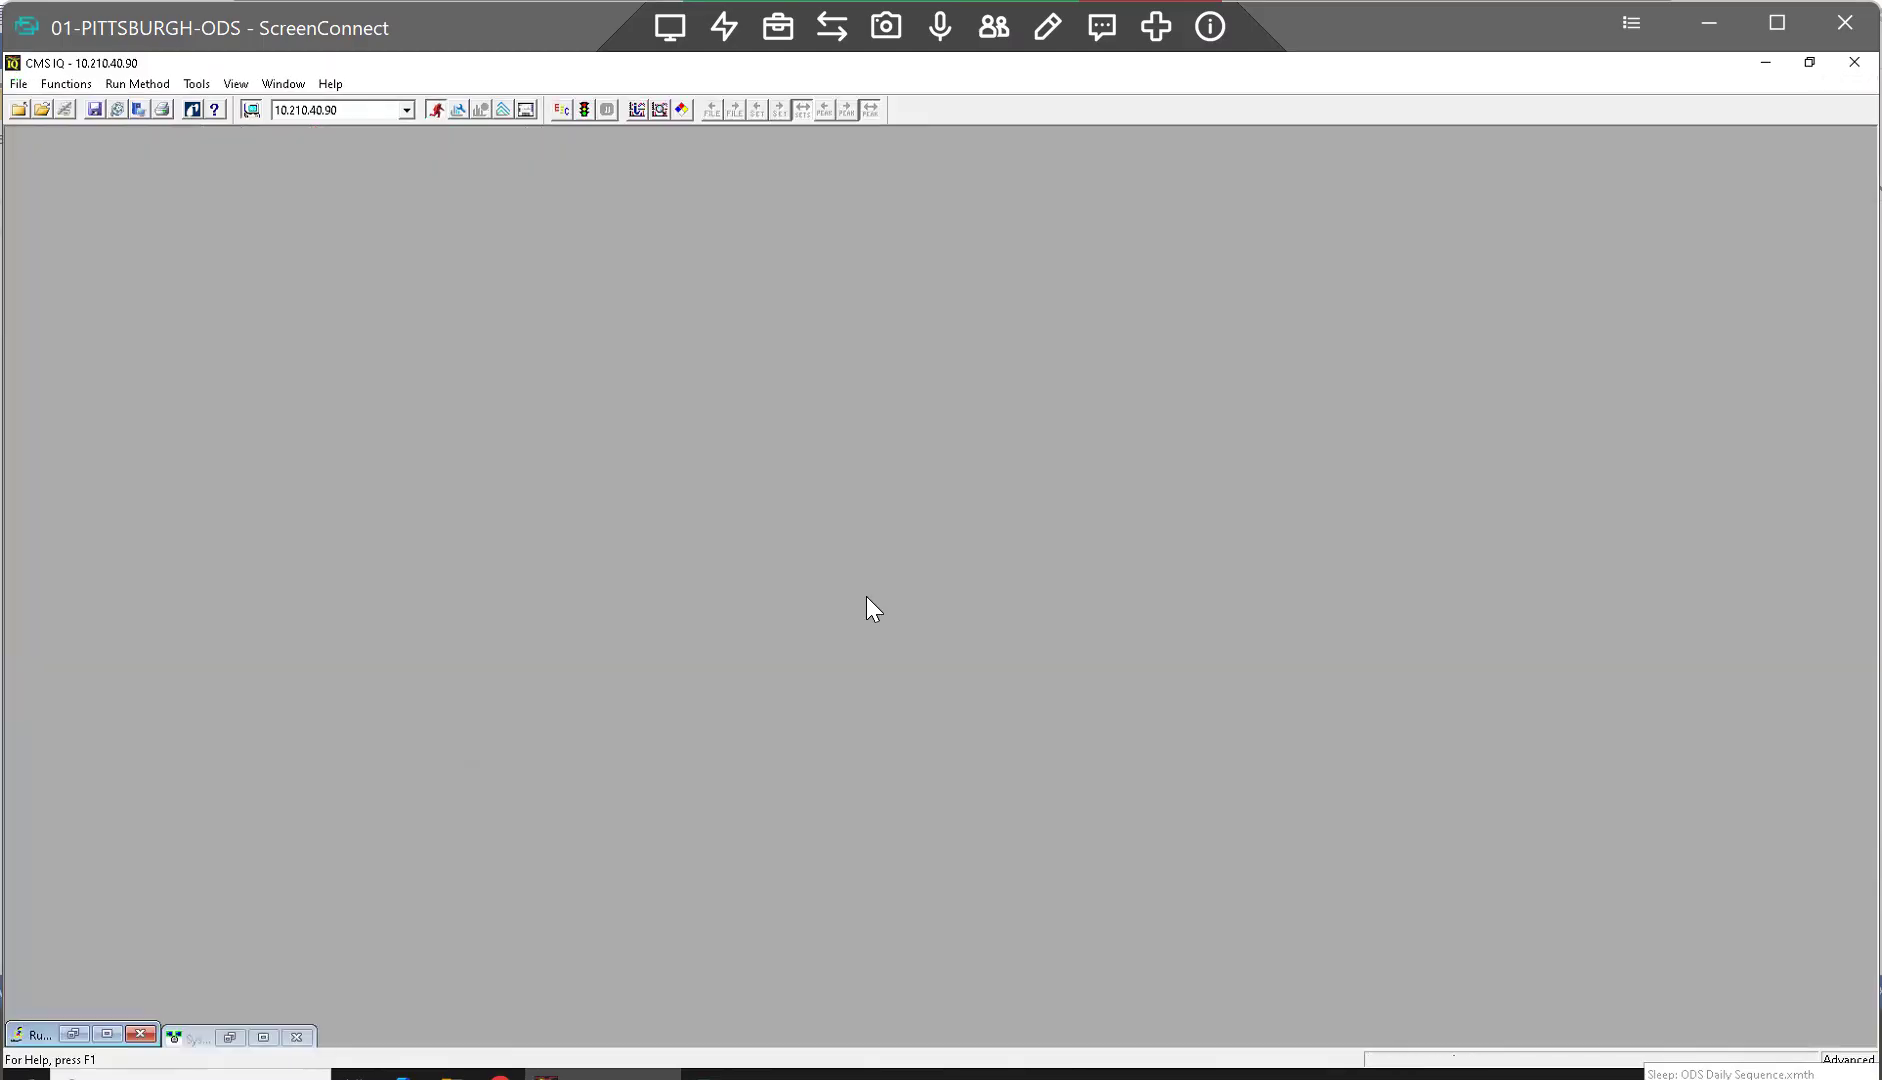
pyautogui.click(110, 1034)
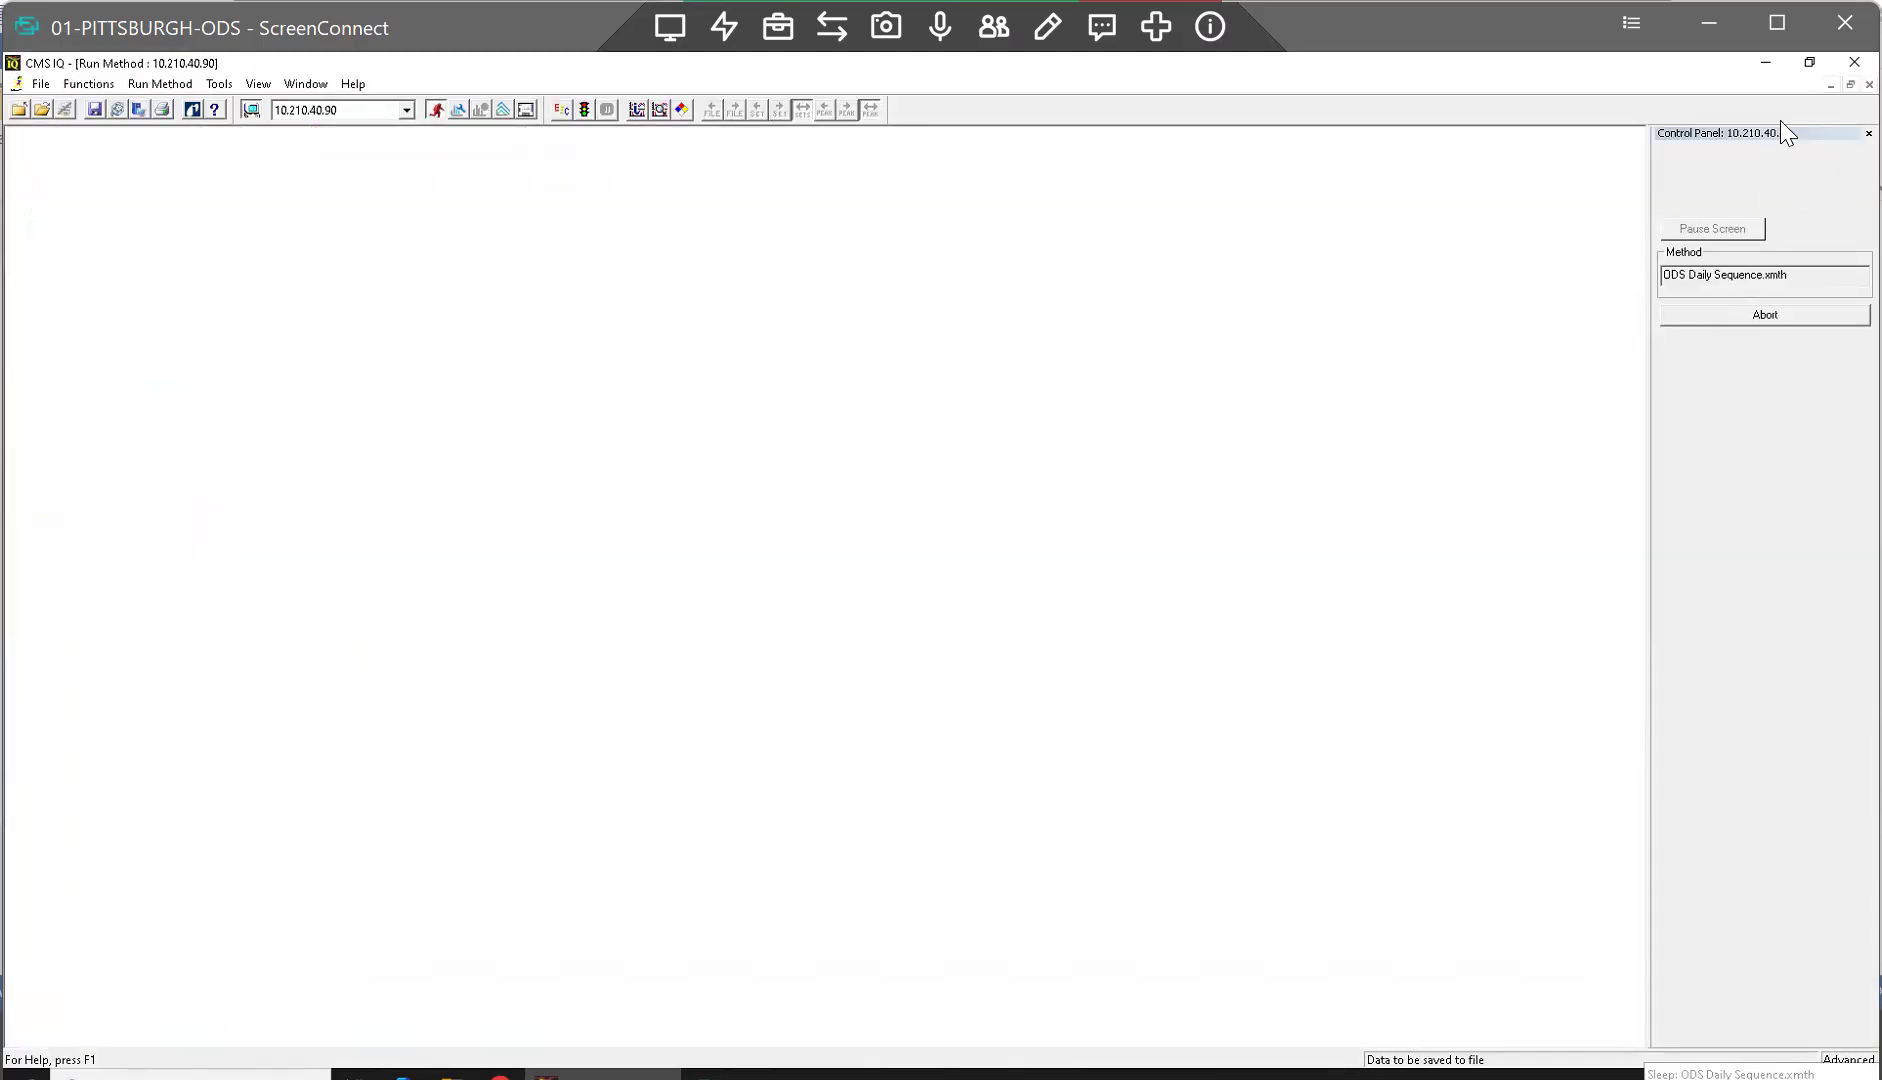
# Step: Minimize the Run Method window and try to browse the CMS5000 data files through Data Review in System Setup
pyautogui.click(1830, 85)
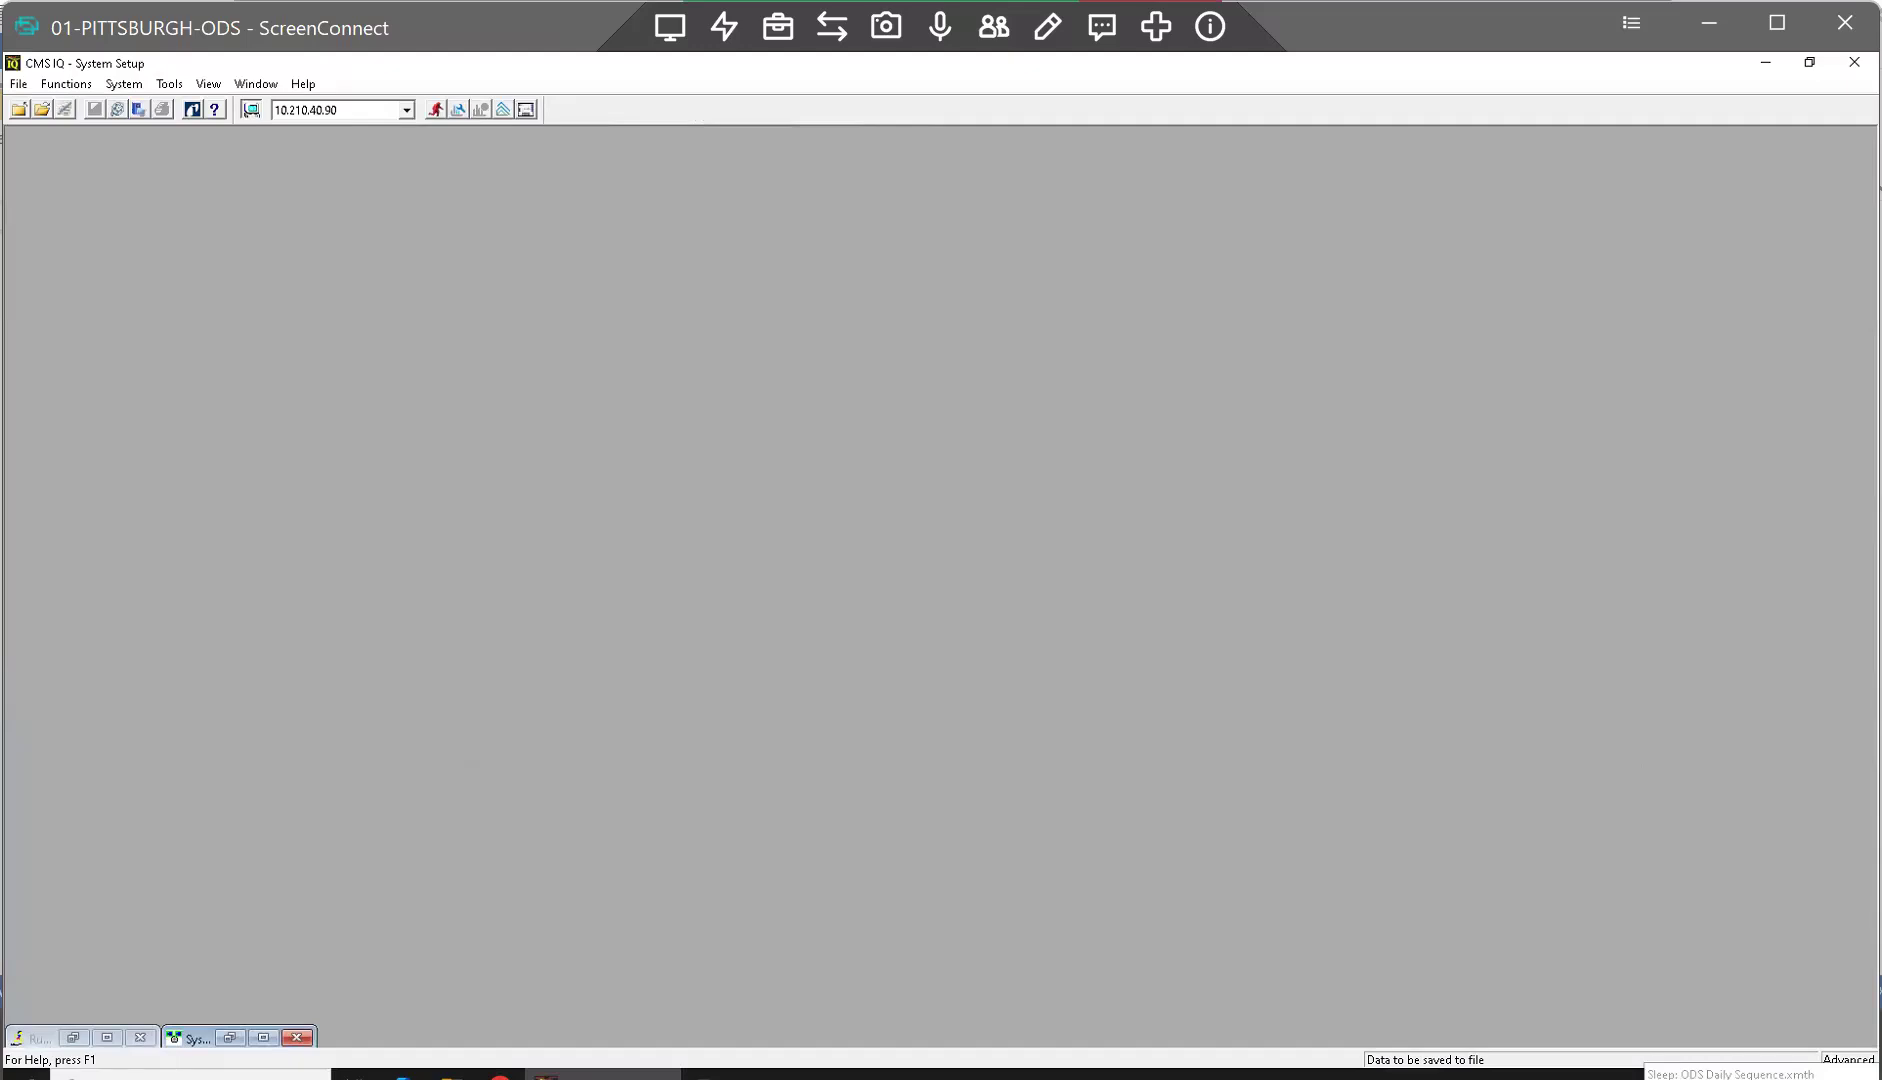
pyautogui.click(230, 1037)
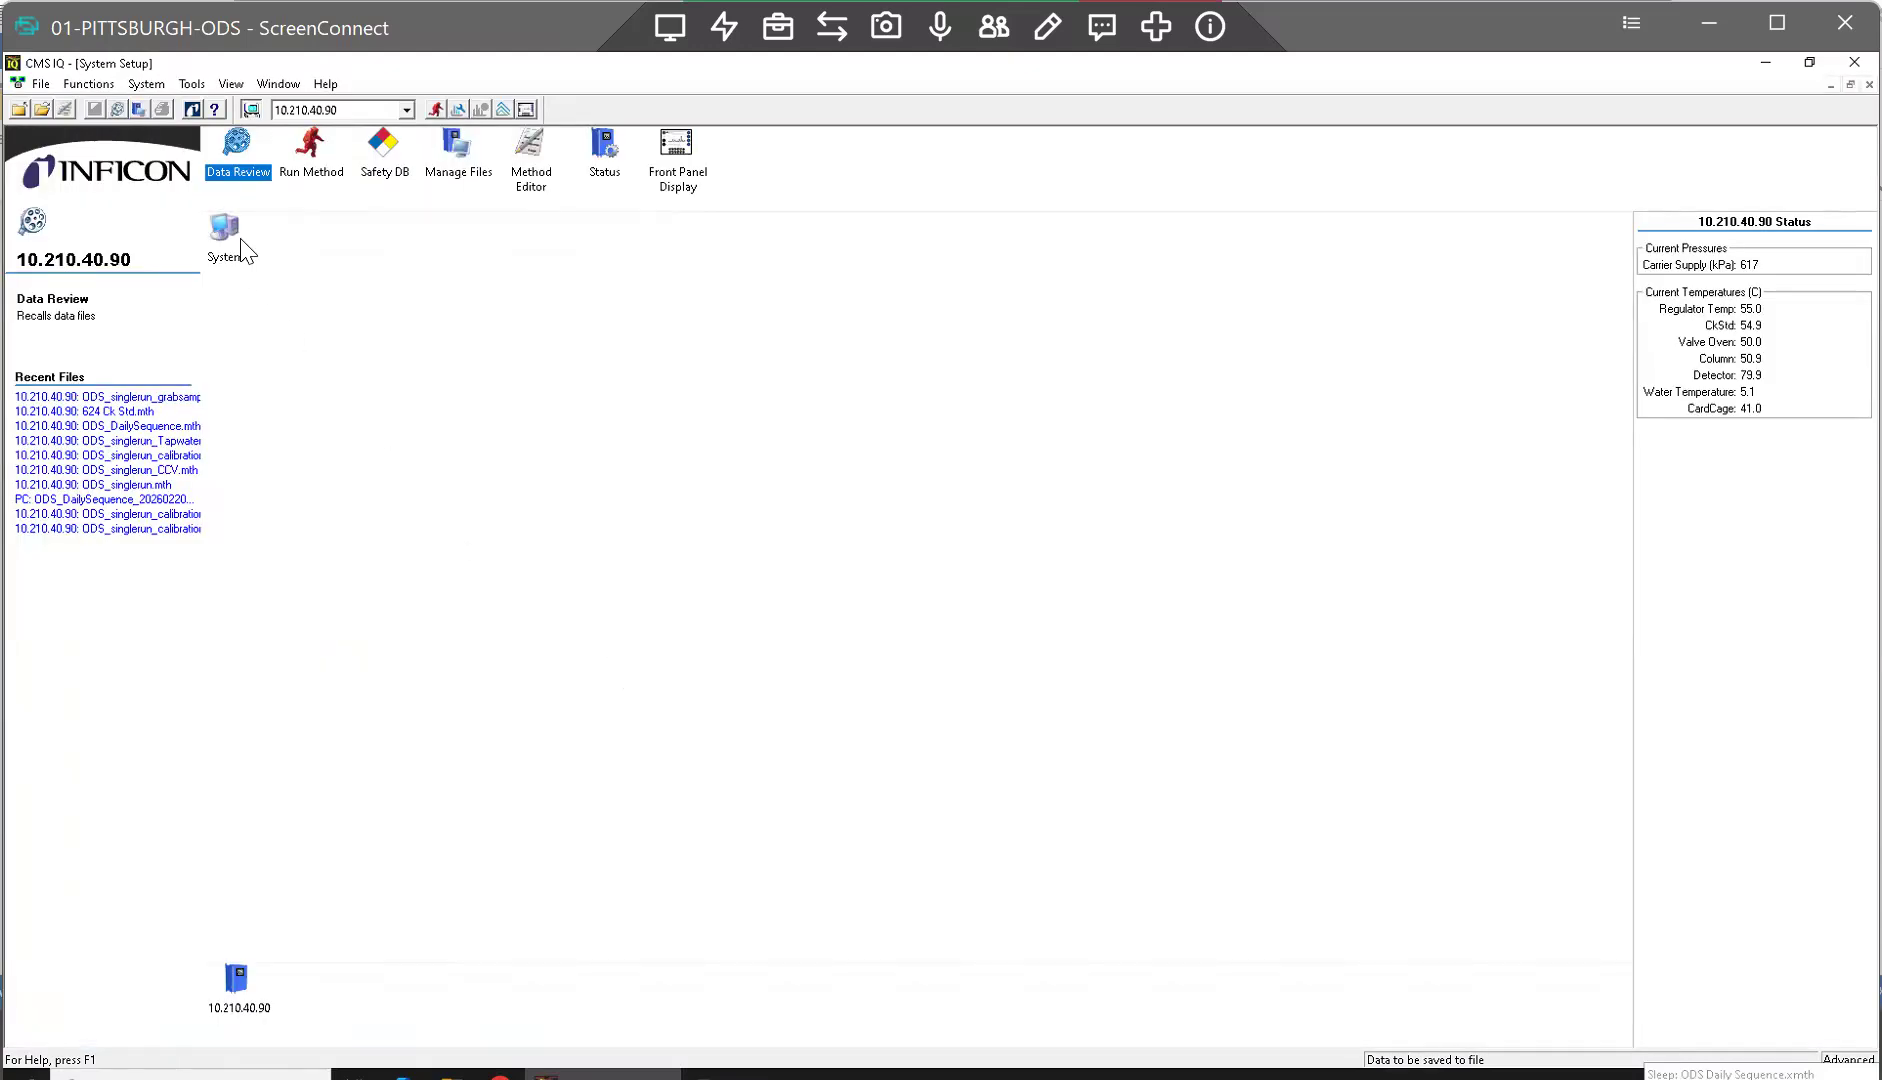
pyautogui.doubleClick(234, 161)
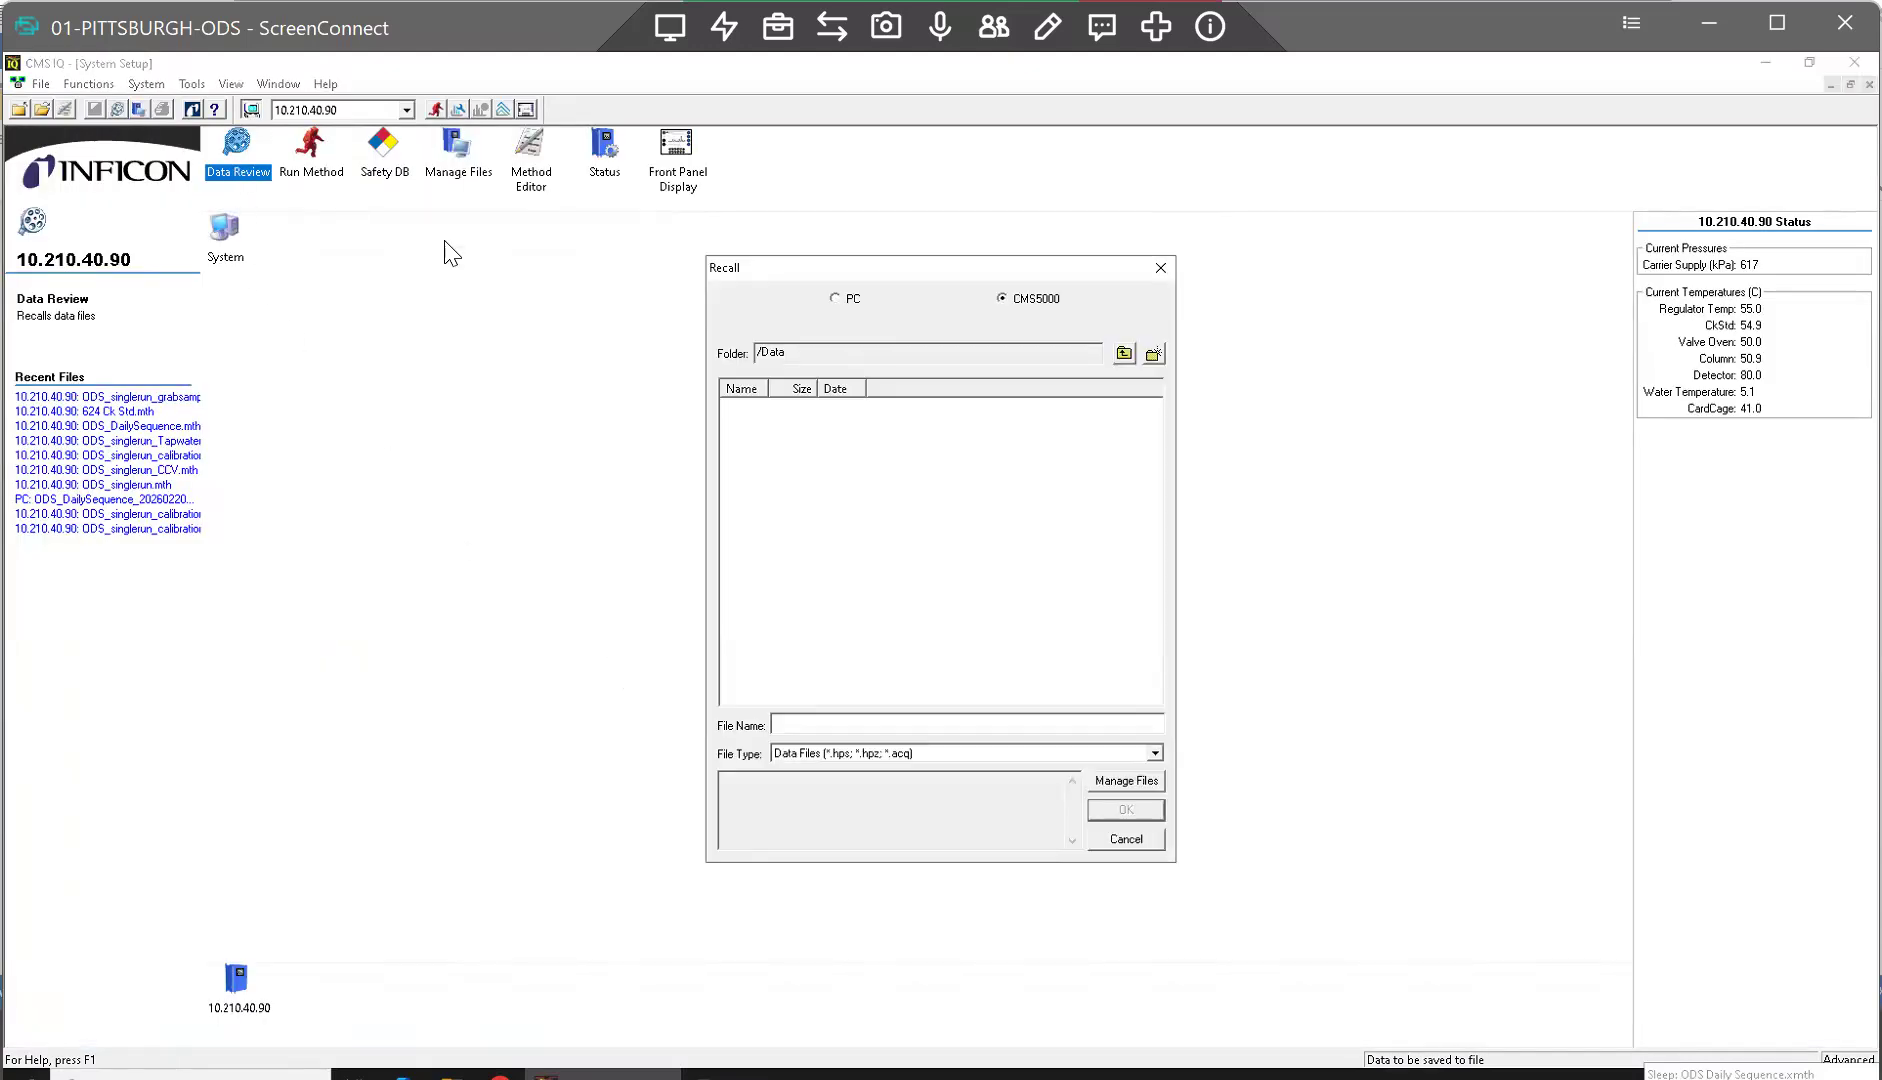
pyautogui.click(1160, 270)
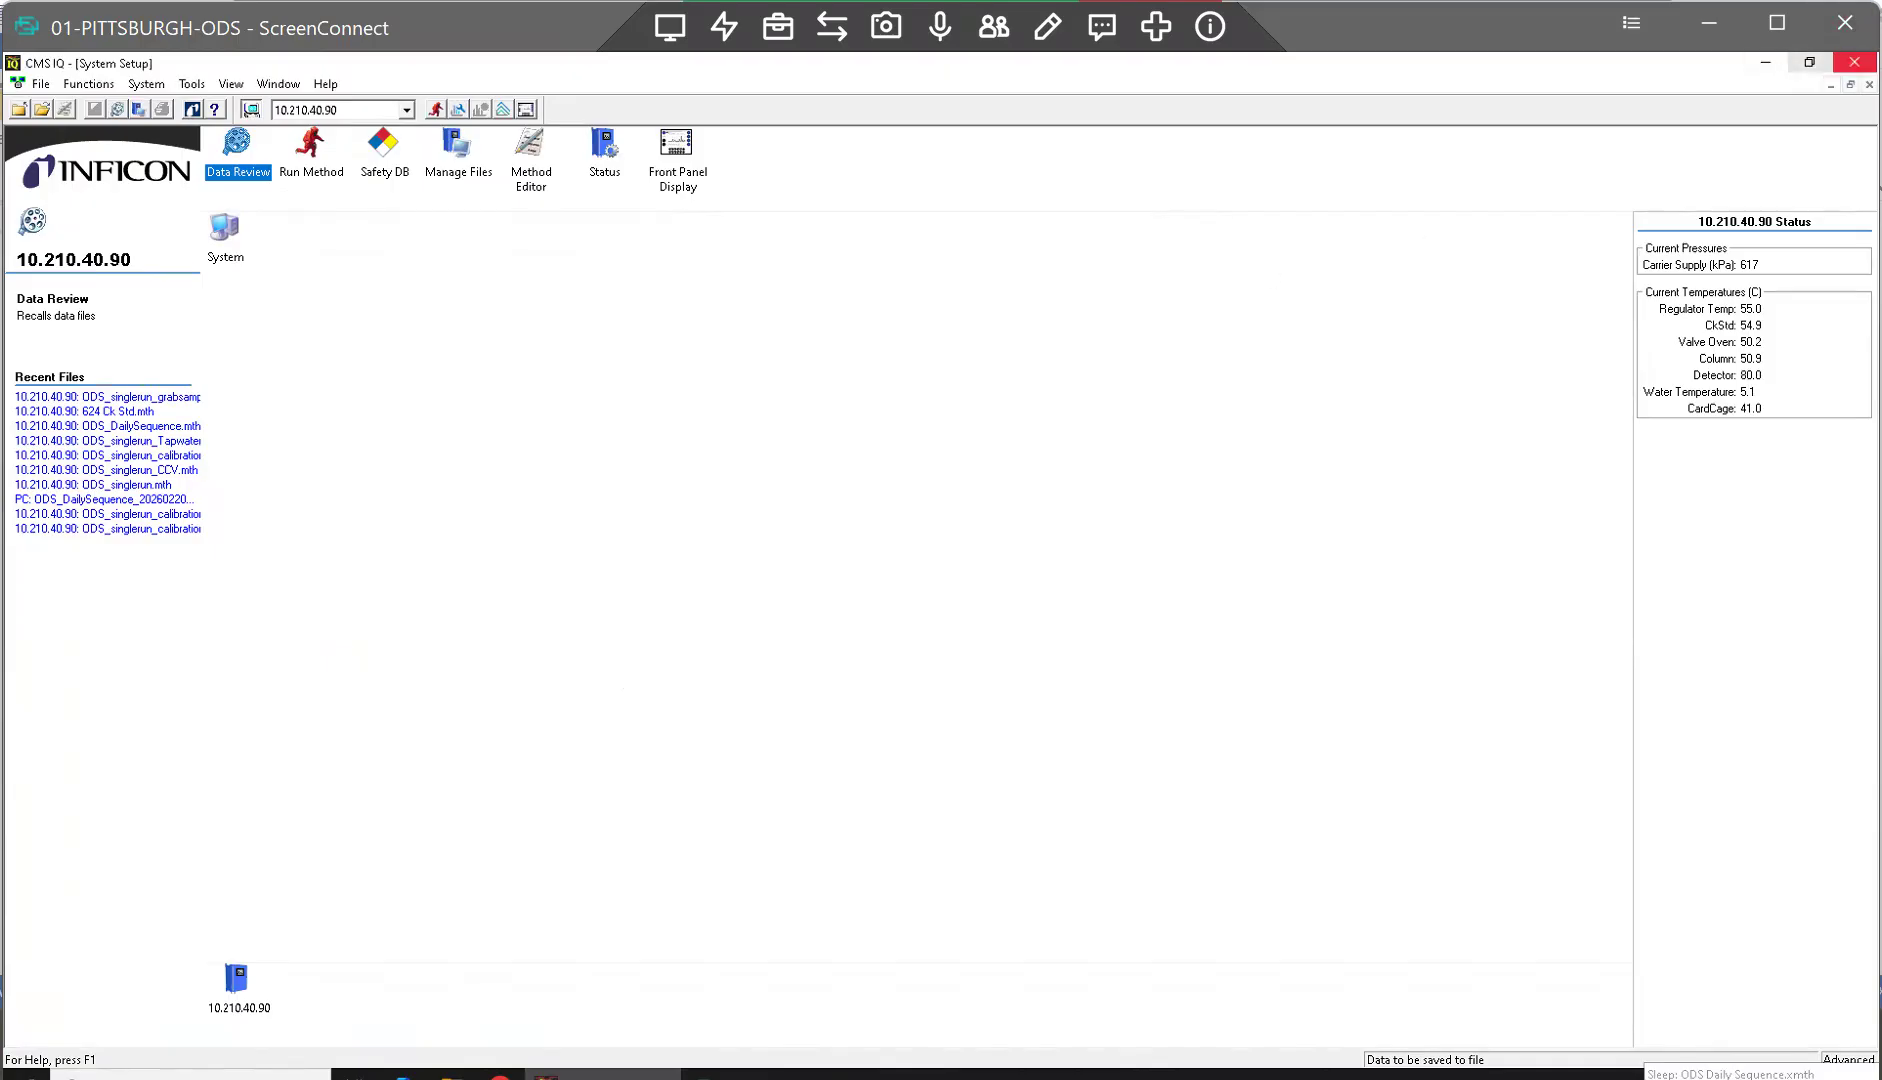
# Step: Restart CMS IQ, dismiss the remote session's message window and open the properties of the CMS5000 sensor
pyautogui.click(1850, 85)
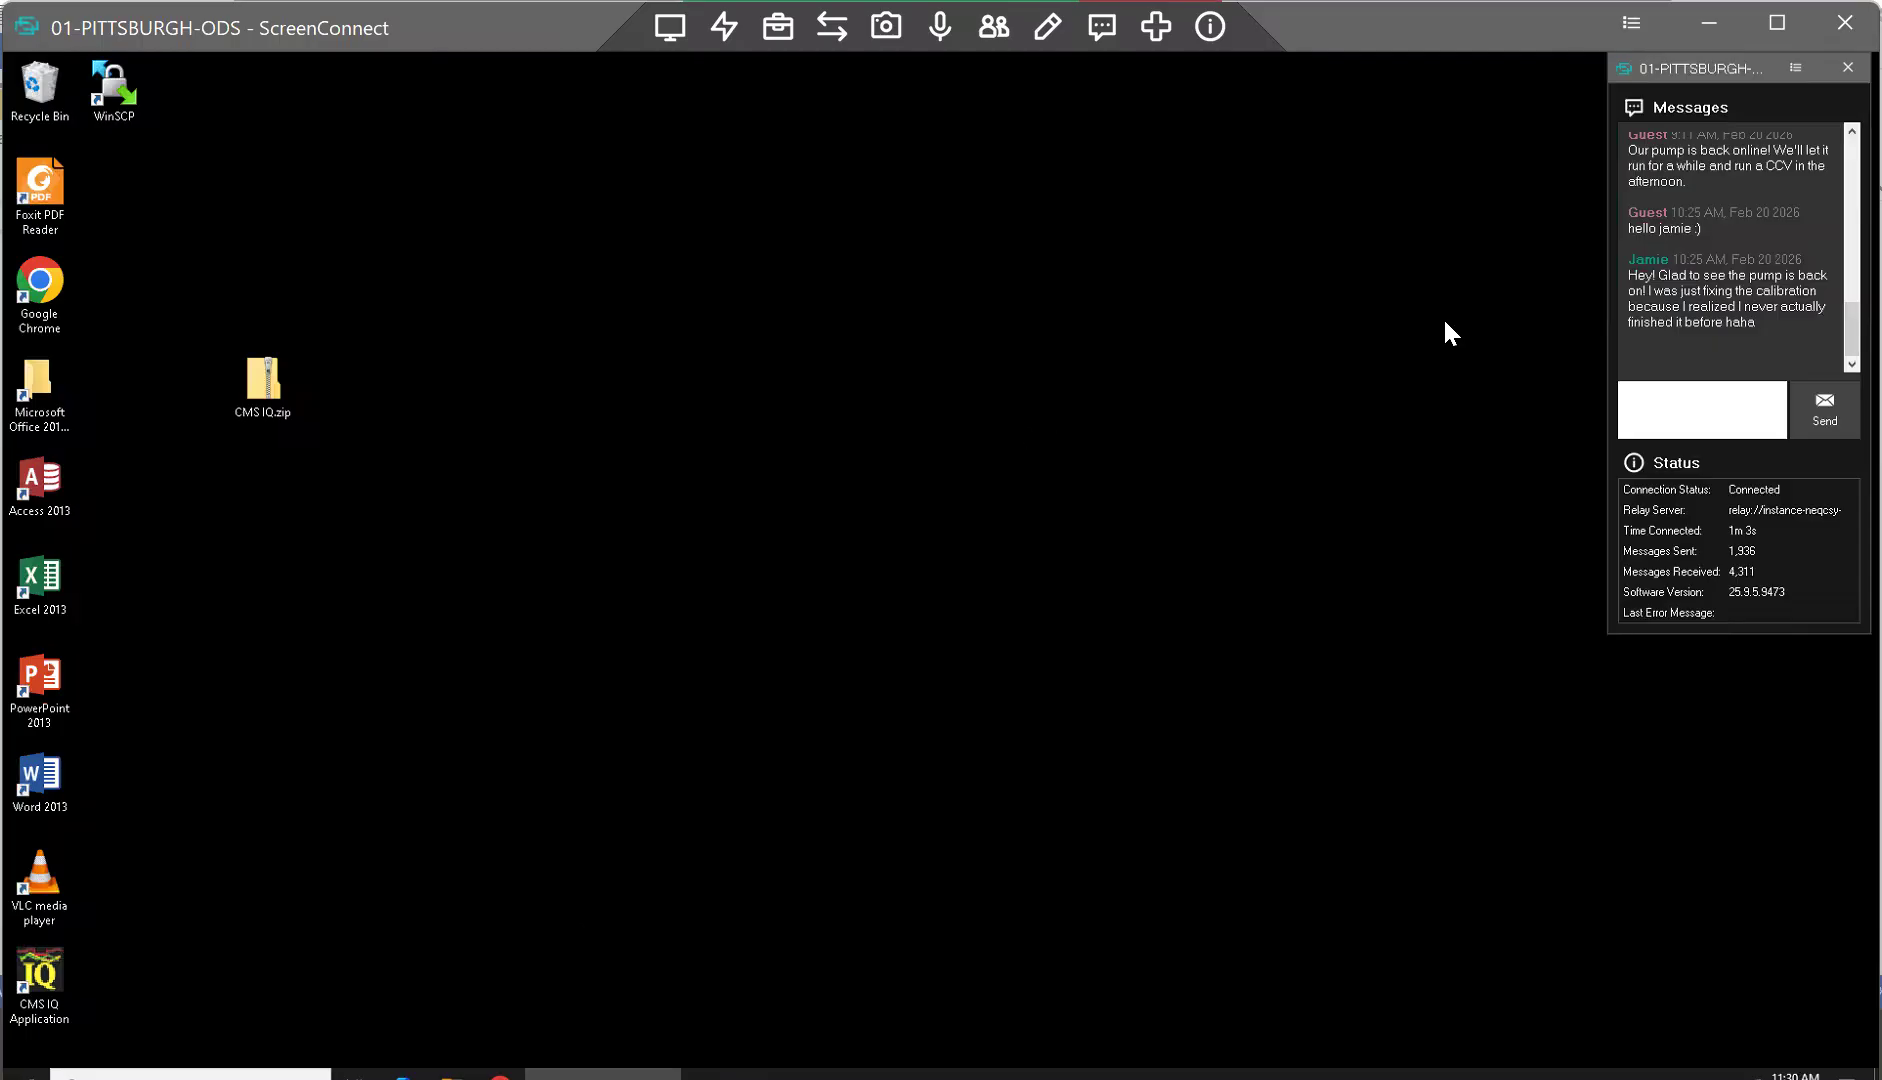
pyautogui.click(1848, 67)
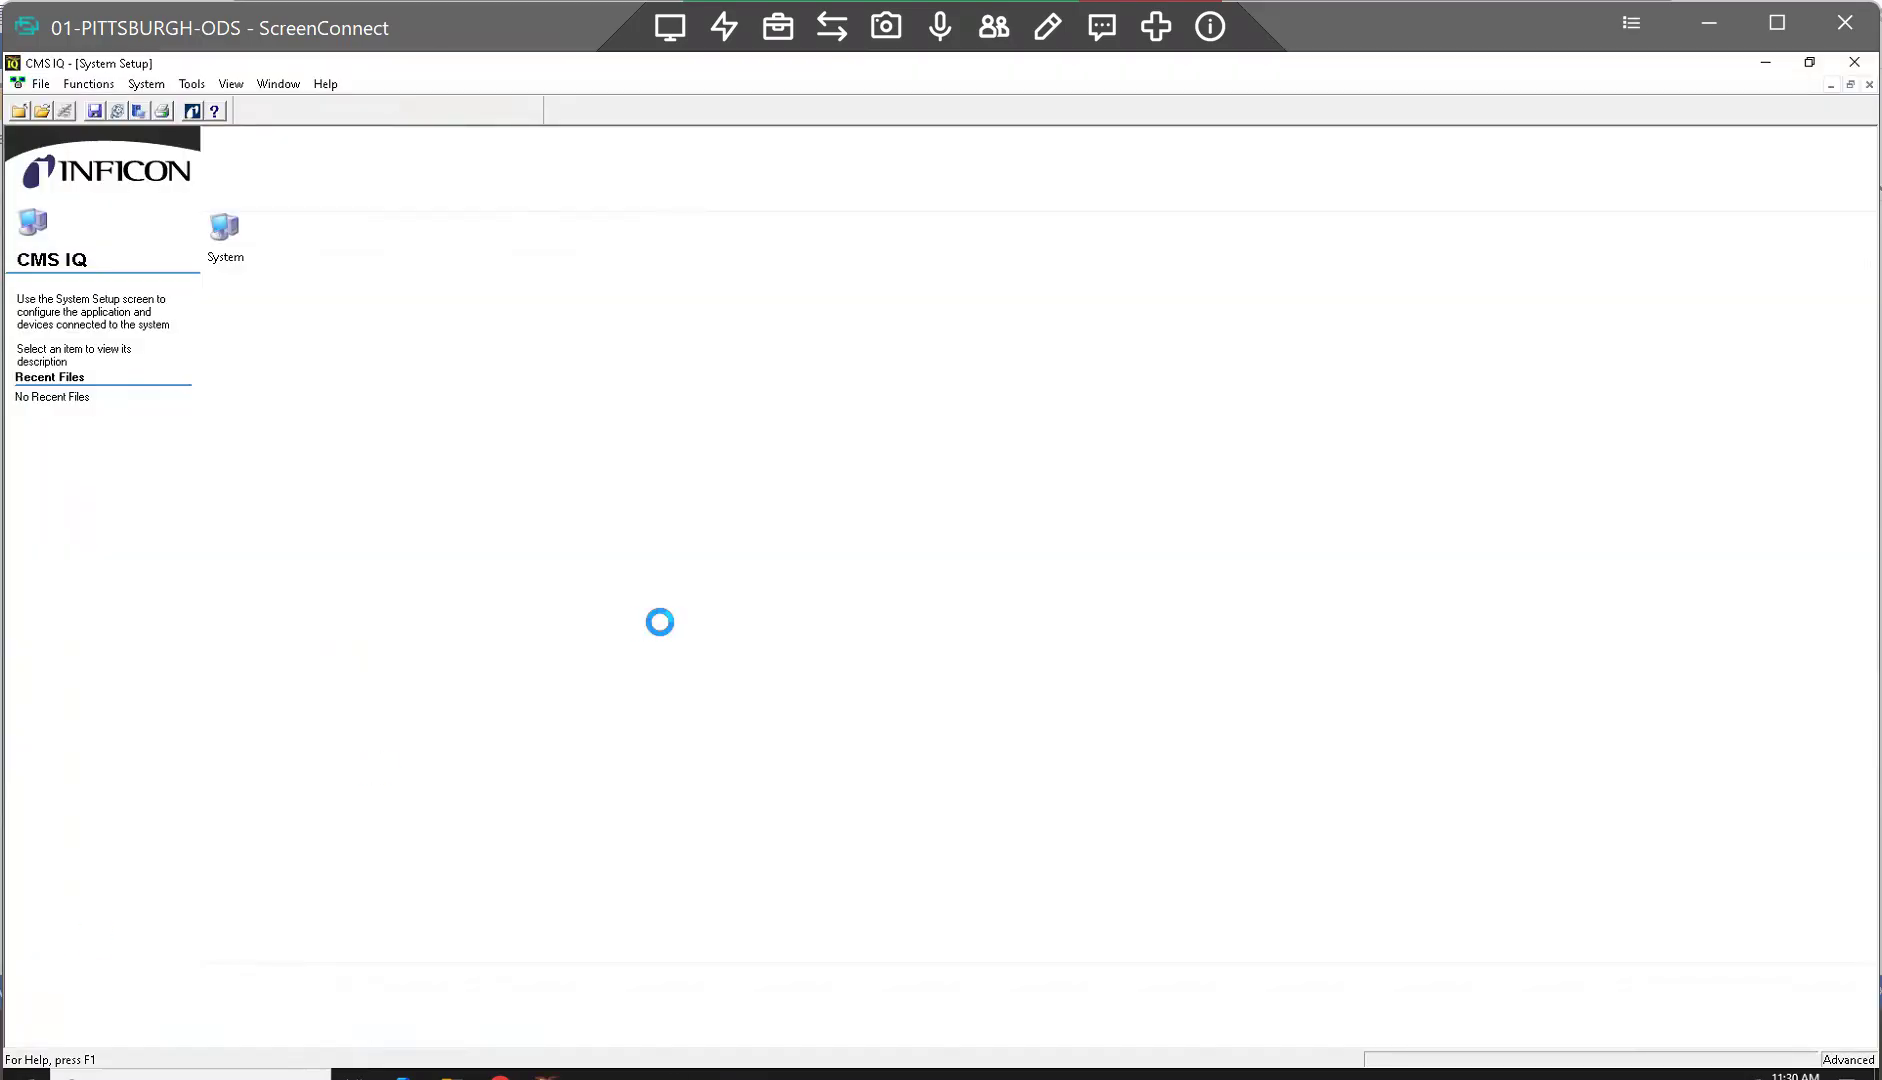
pyautogui.doubleClick(234, 985)
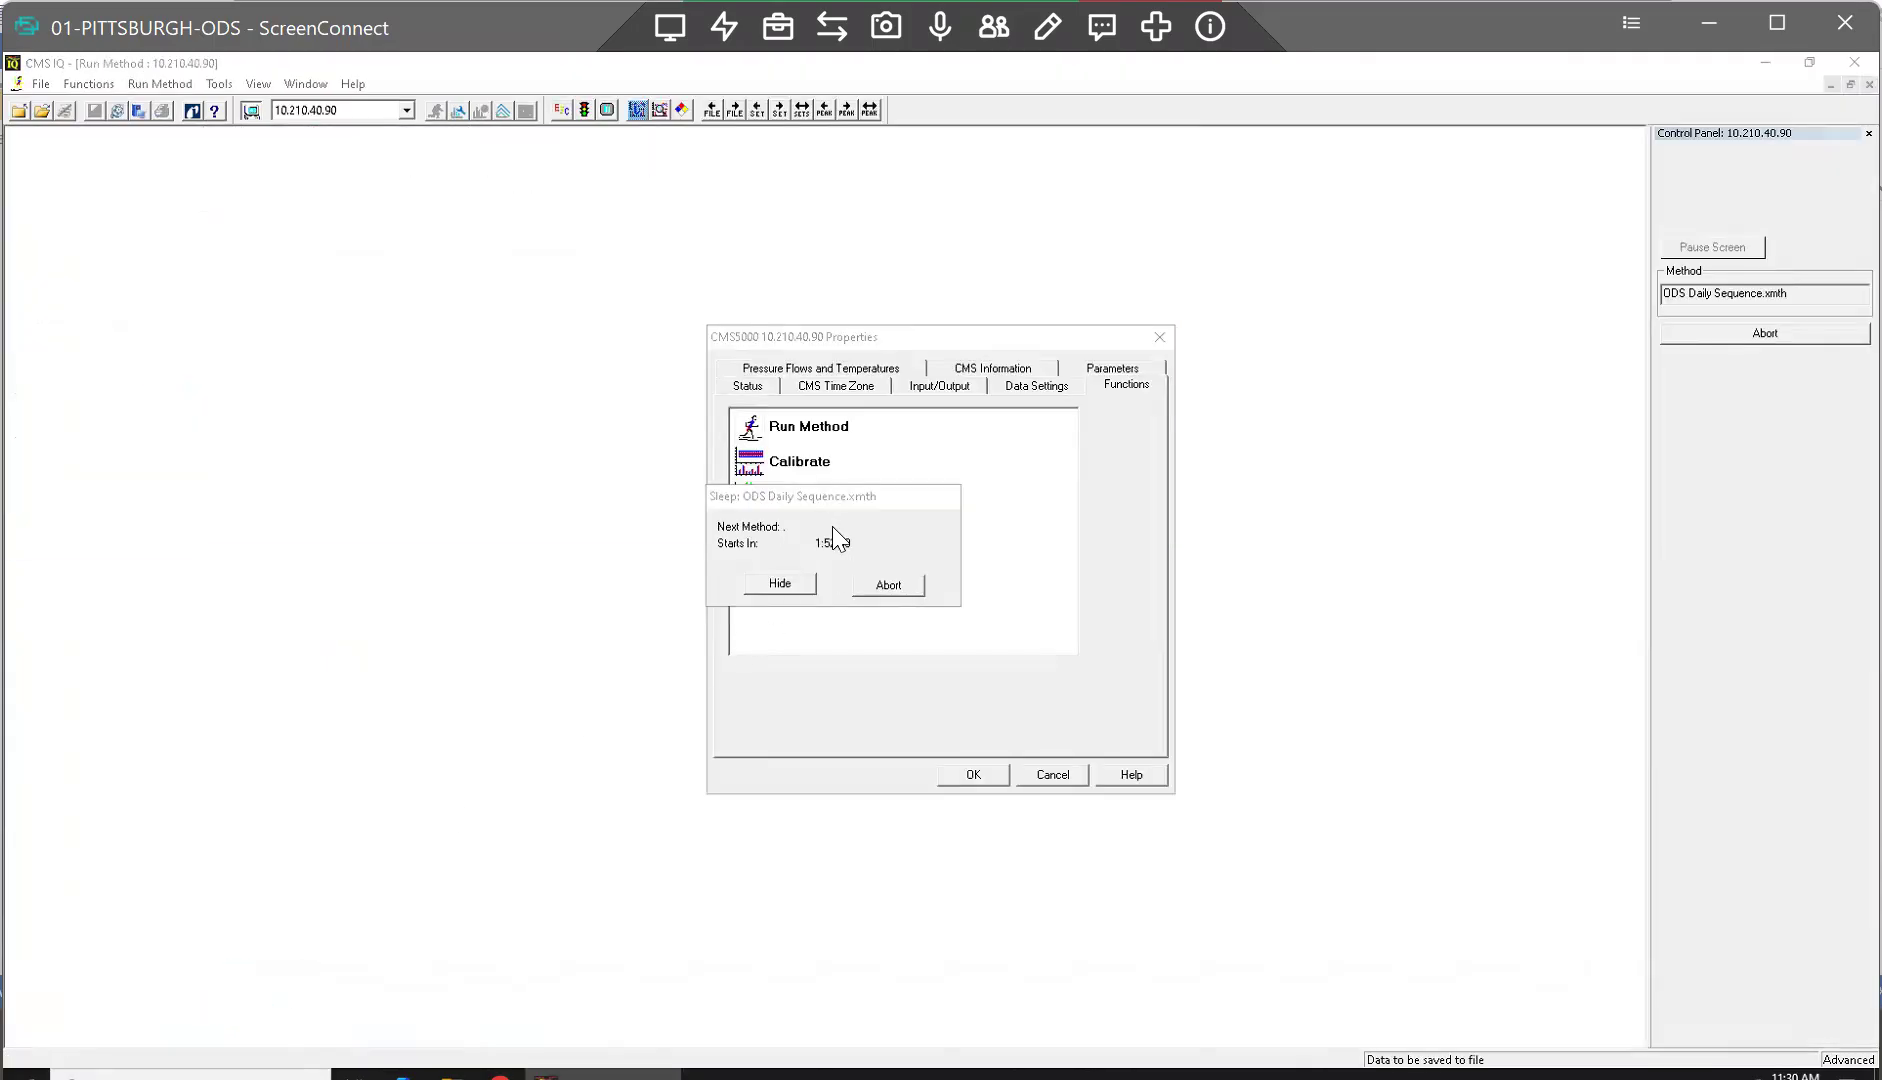
# Step: Abort the sleeping ODS Daily Sequence.xmth run and close the sensor's properties
pyautogui.moveTo(816, 498); pyautogui.dragTo(1629, 516)
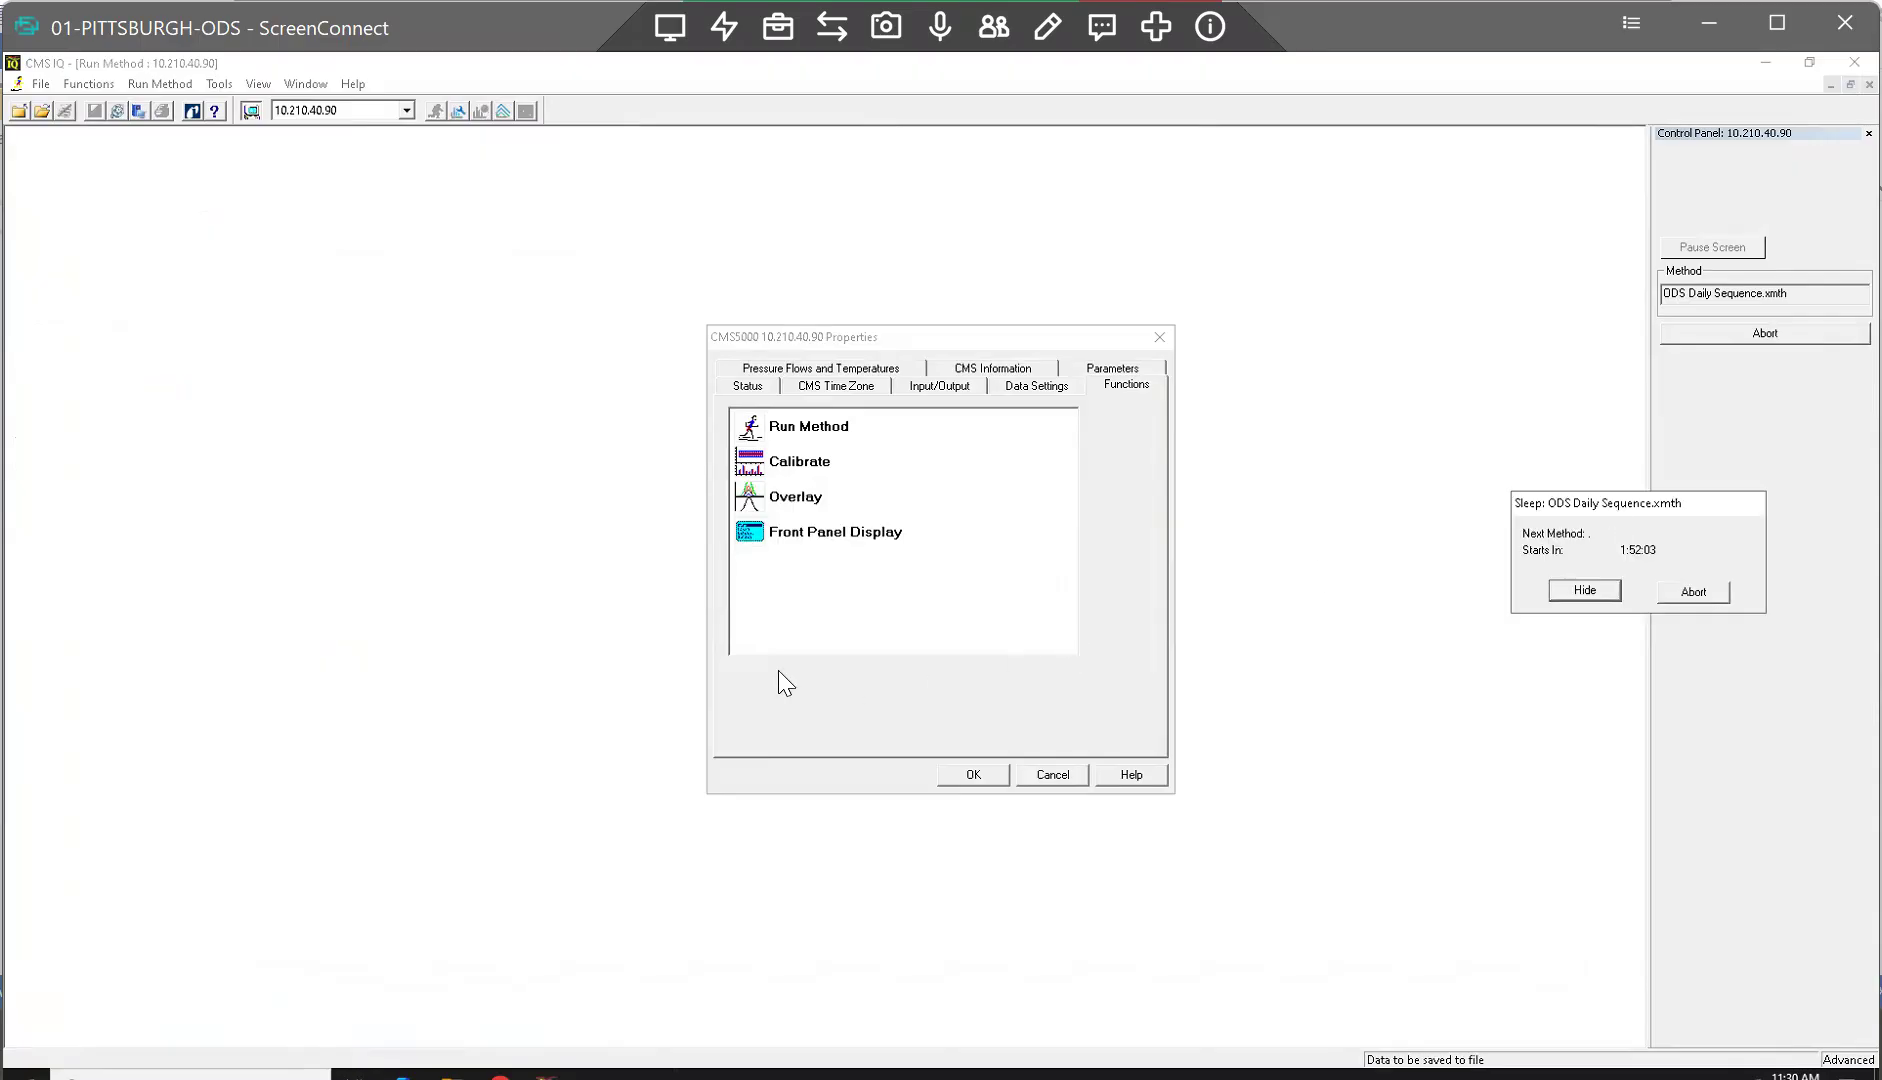
pyautogui.click(1703, 590)
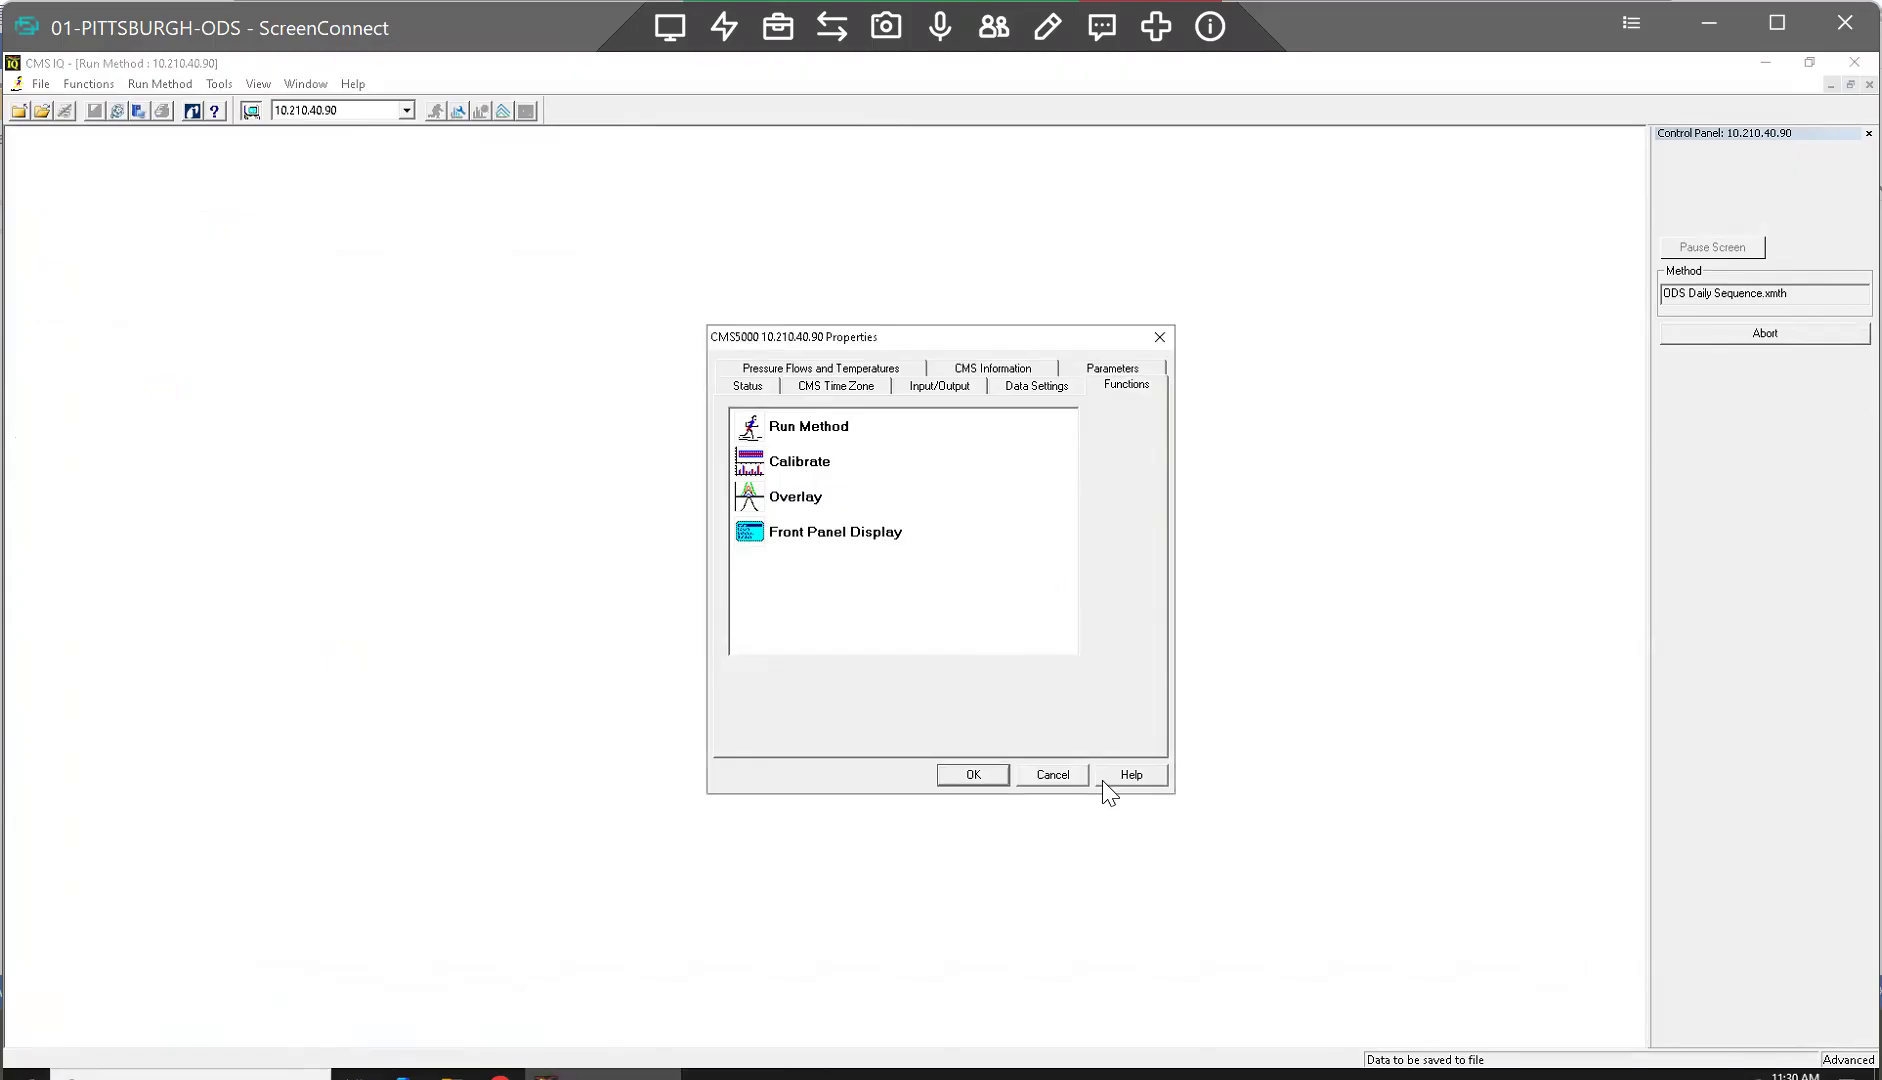
pyautogui.click(1050, 777)
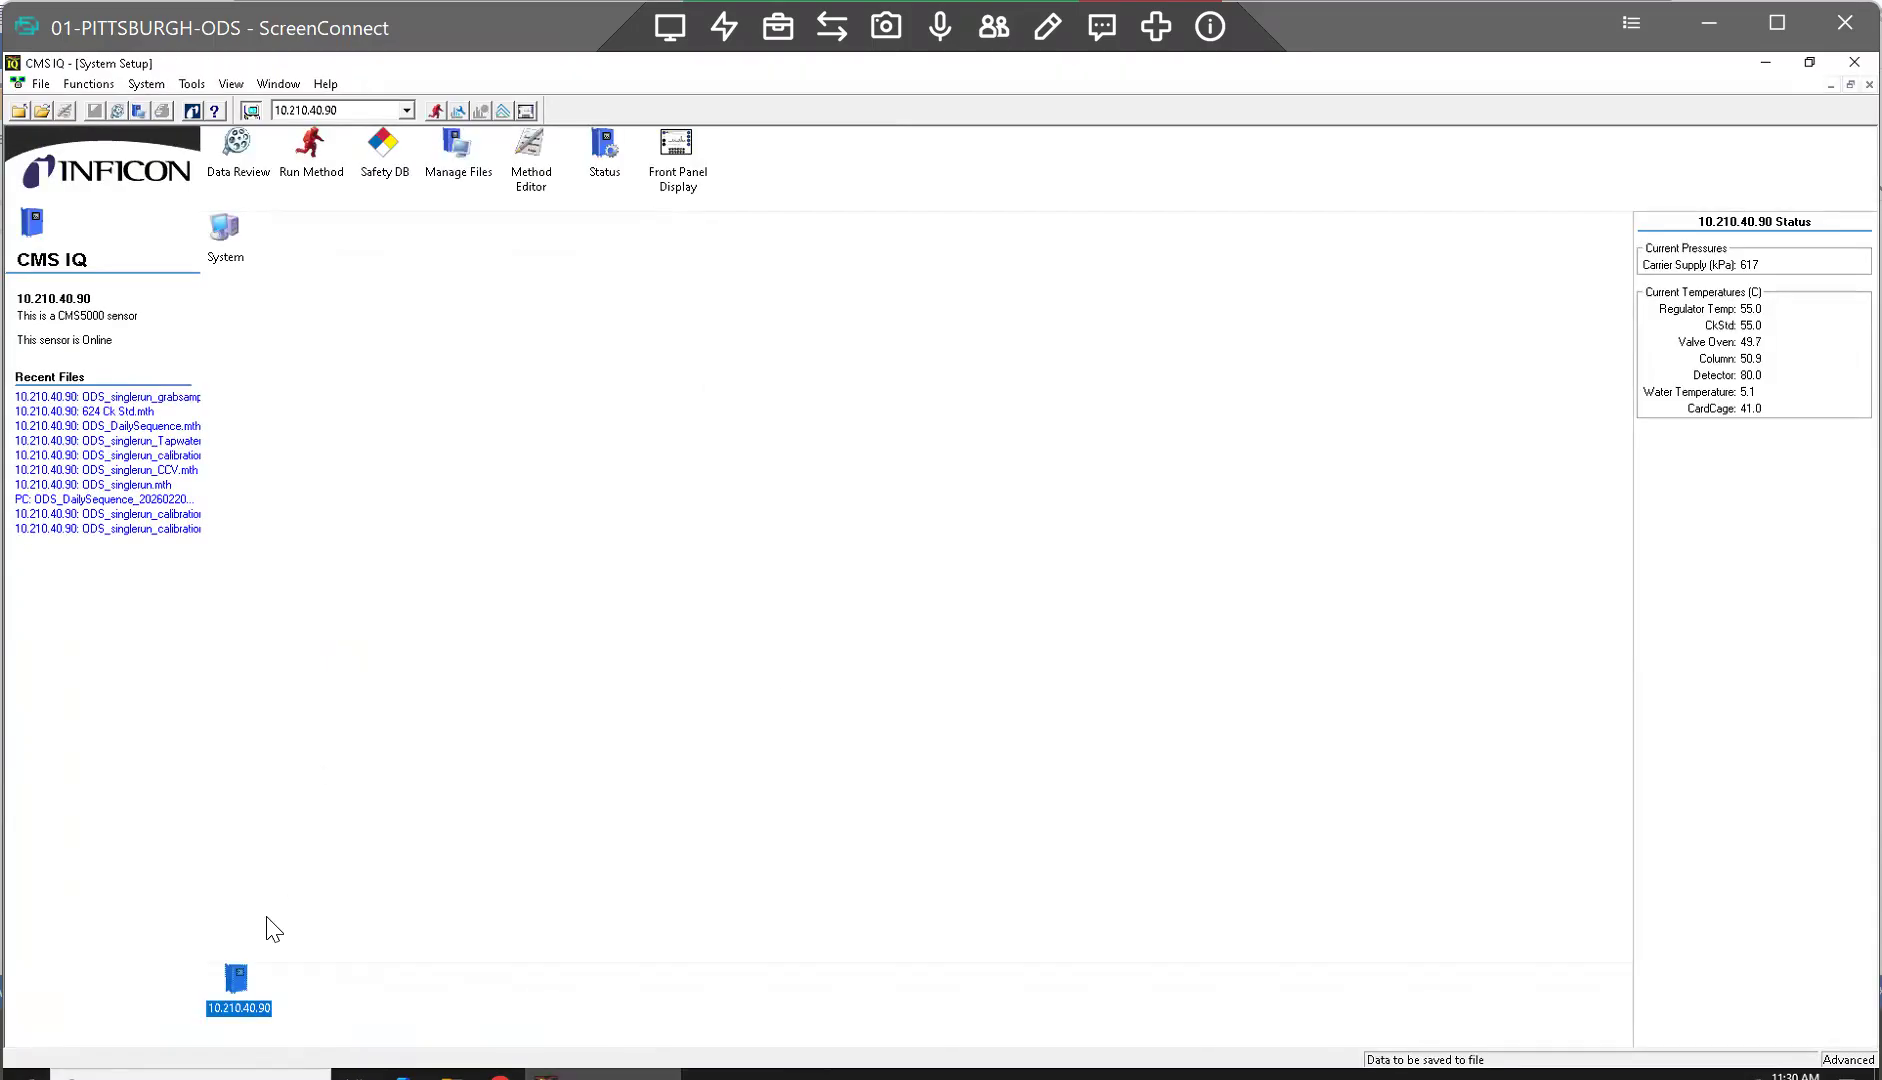
# Step: Start a new run of the ODS Daily Sequence.xmth method stored on the CMS5000
pyautogui.doubleClick(244, 970)
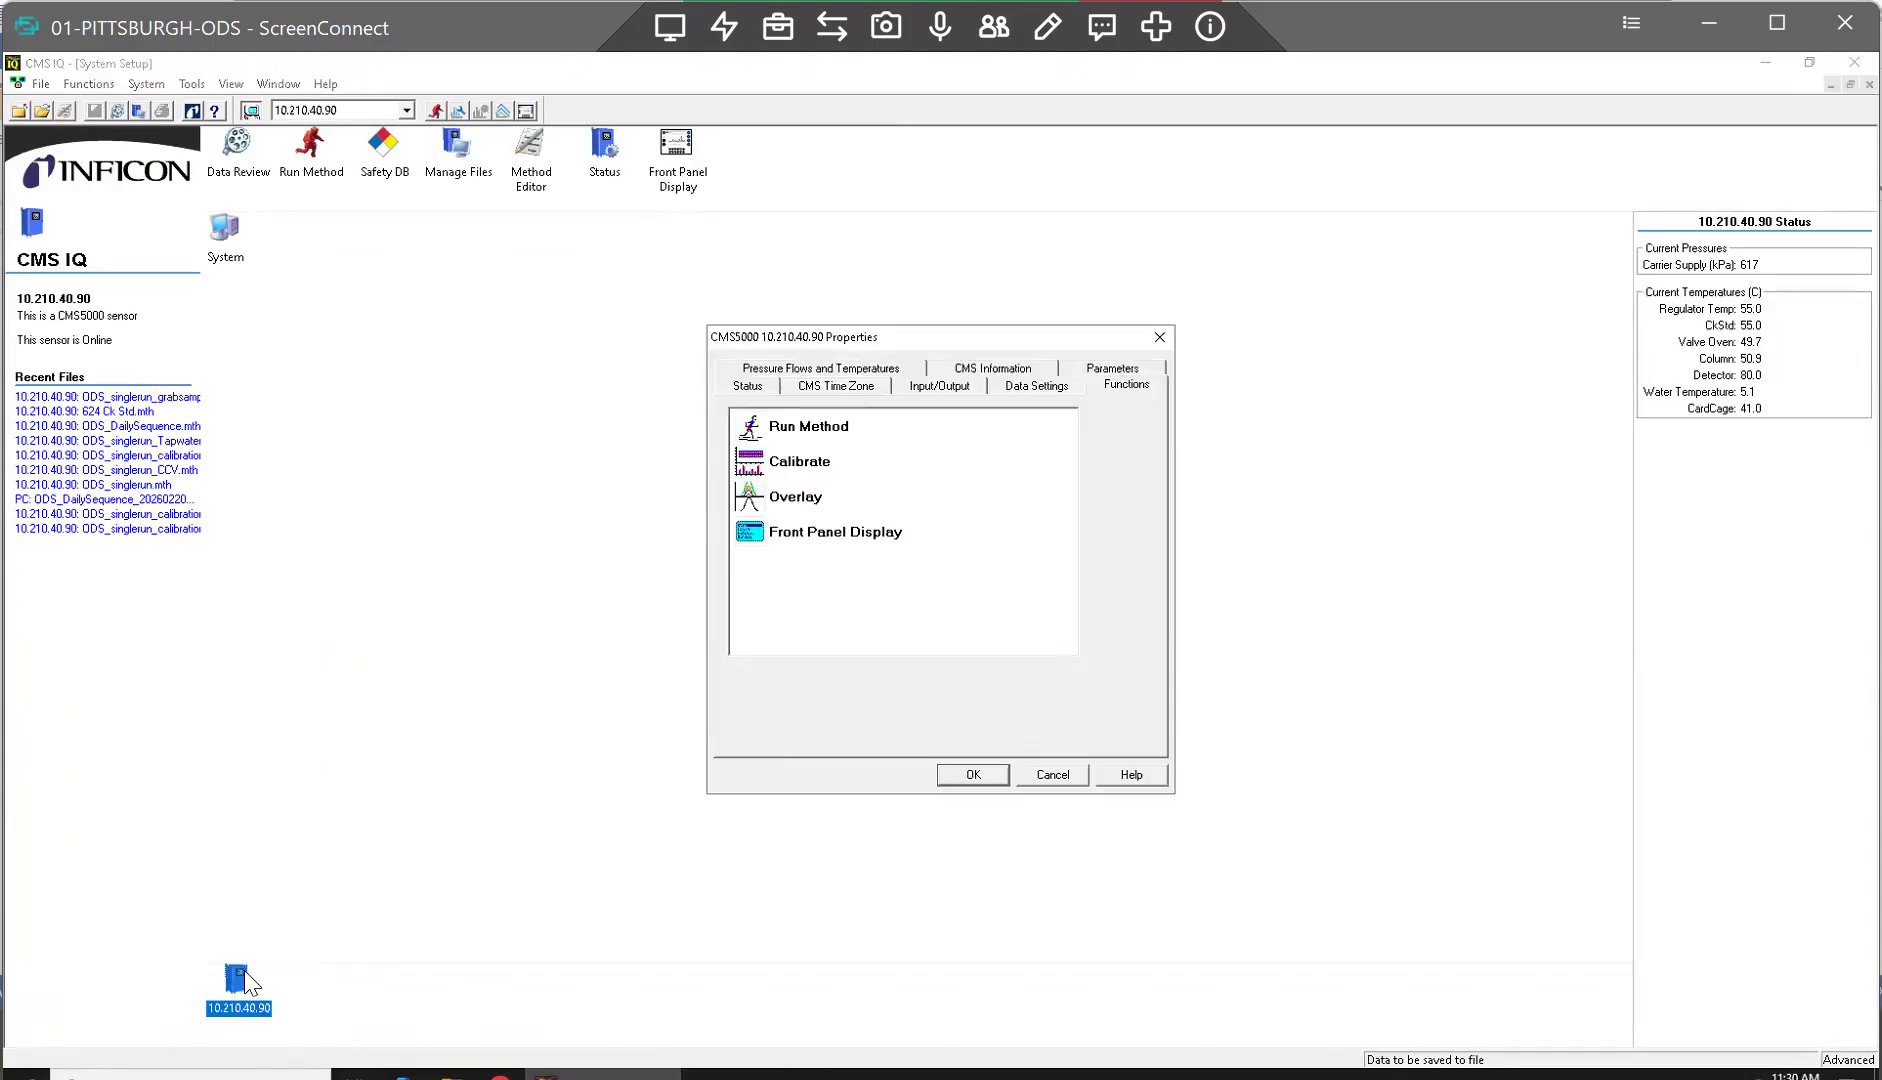
pyautogui.click(838, 436)
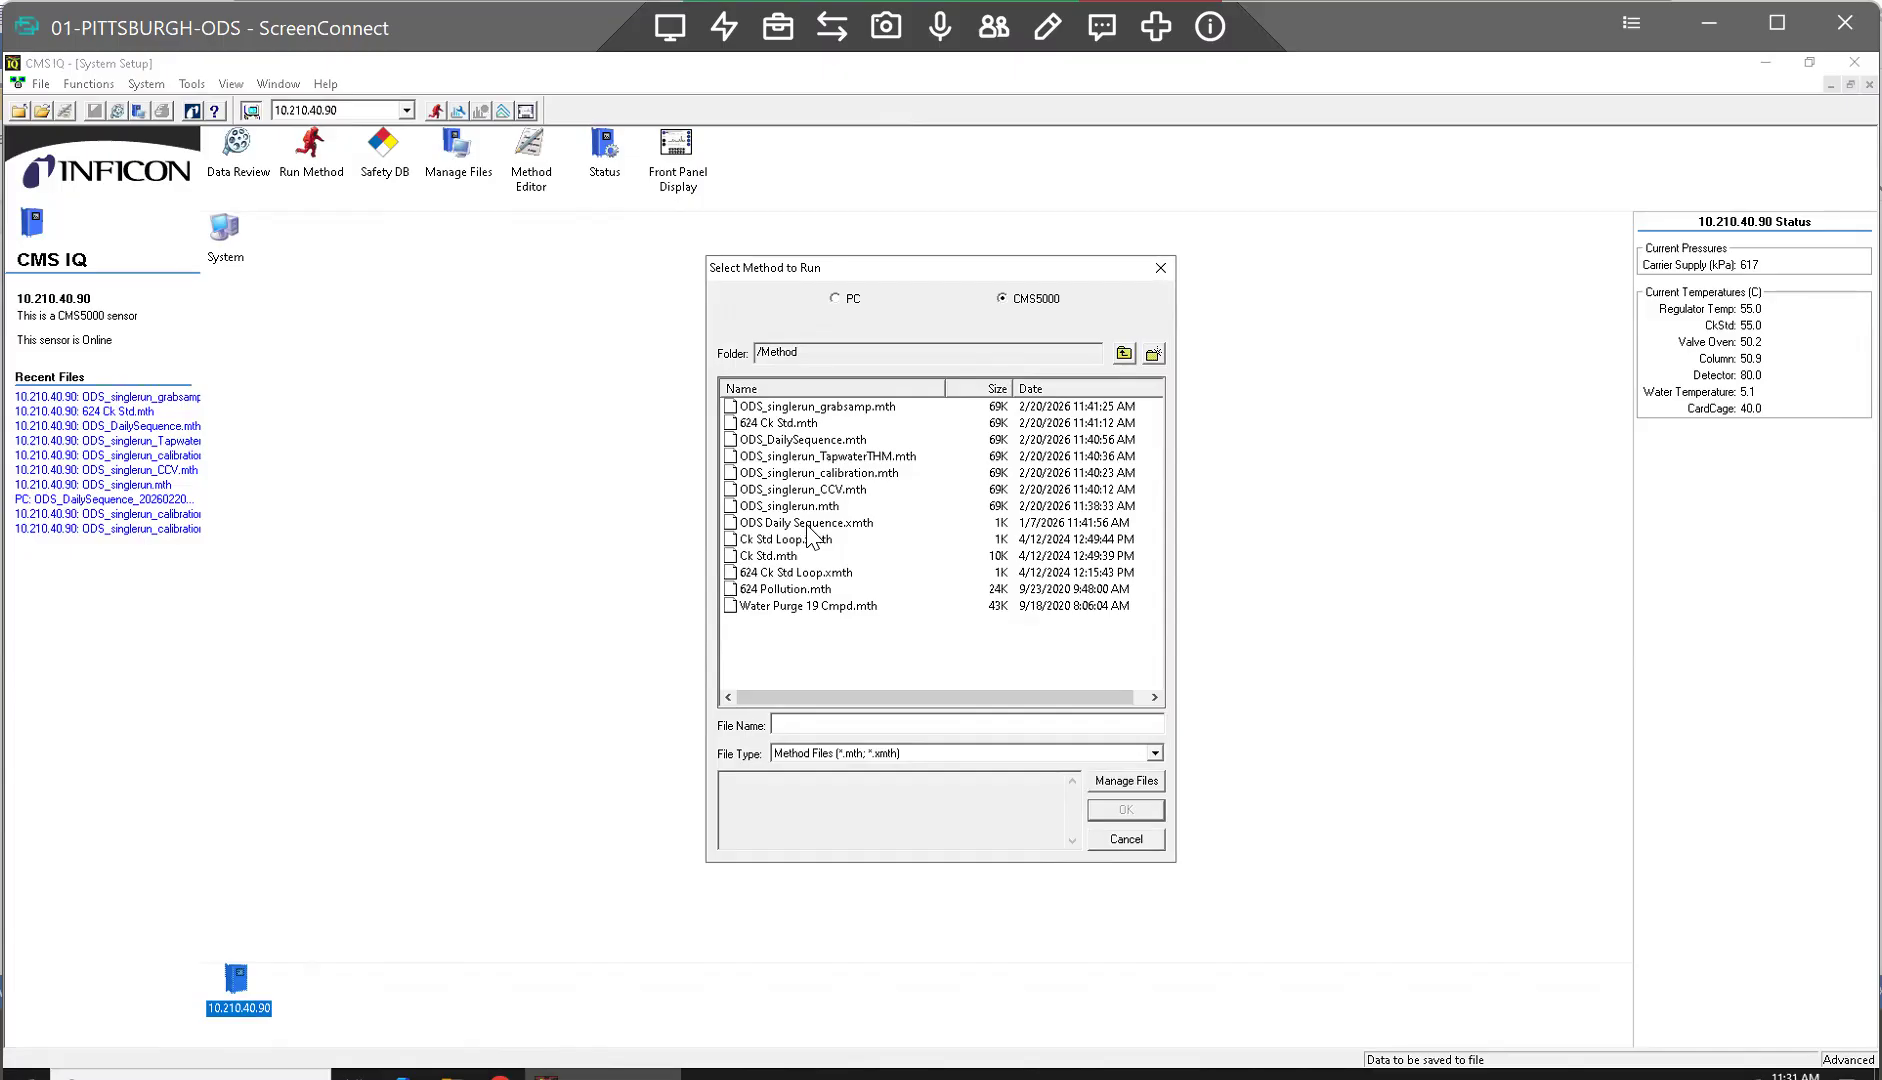
pyautogui.doubleClick(808, 523)
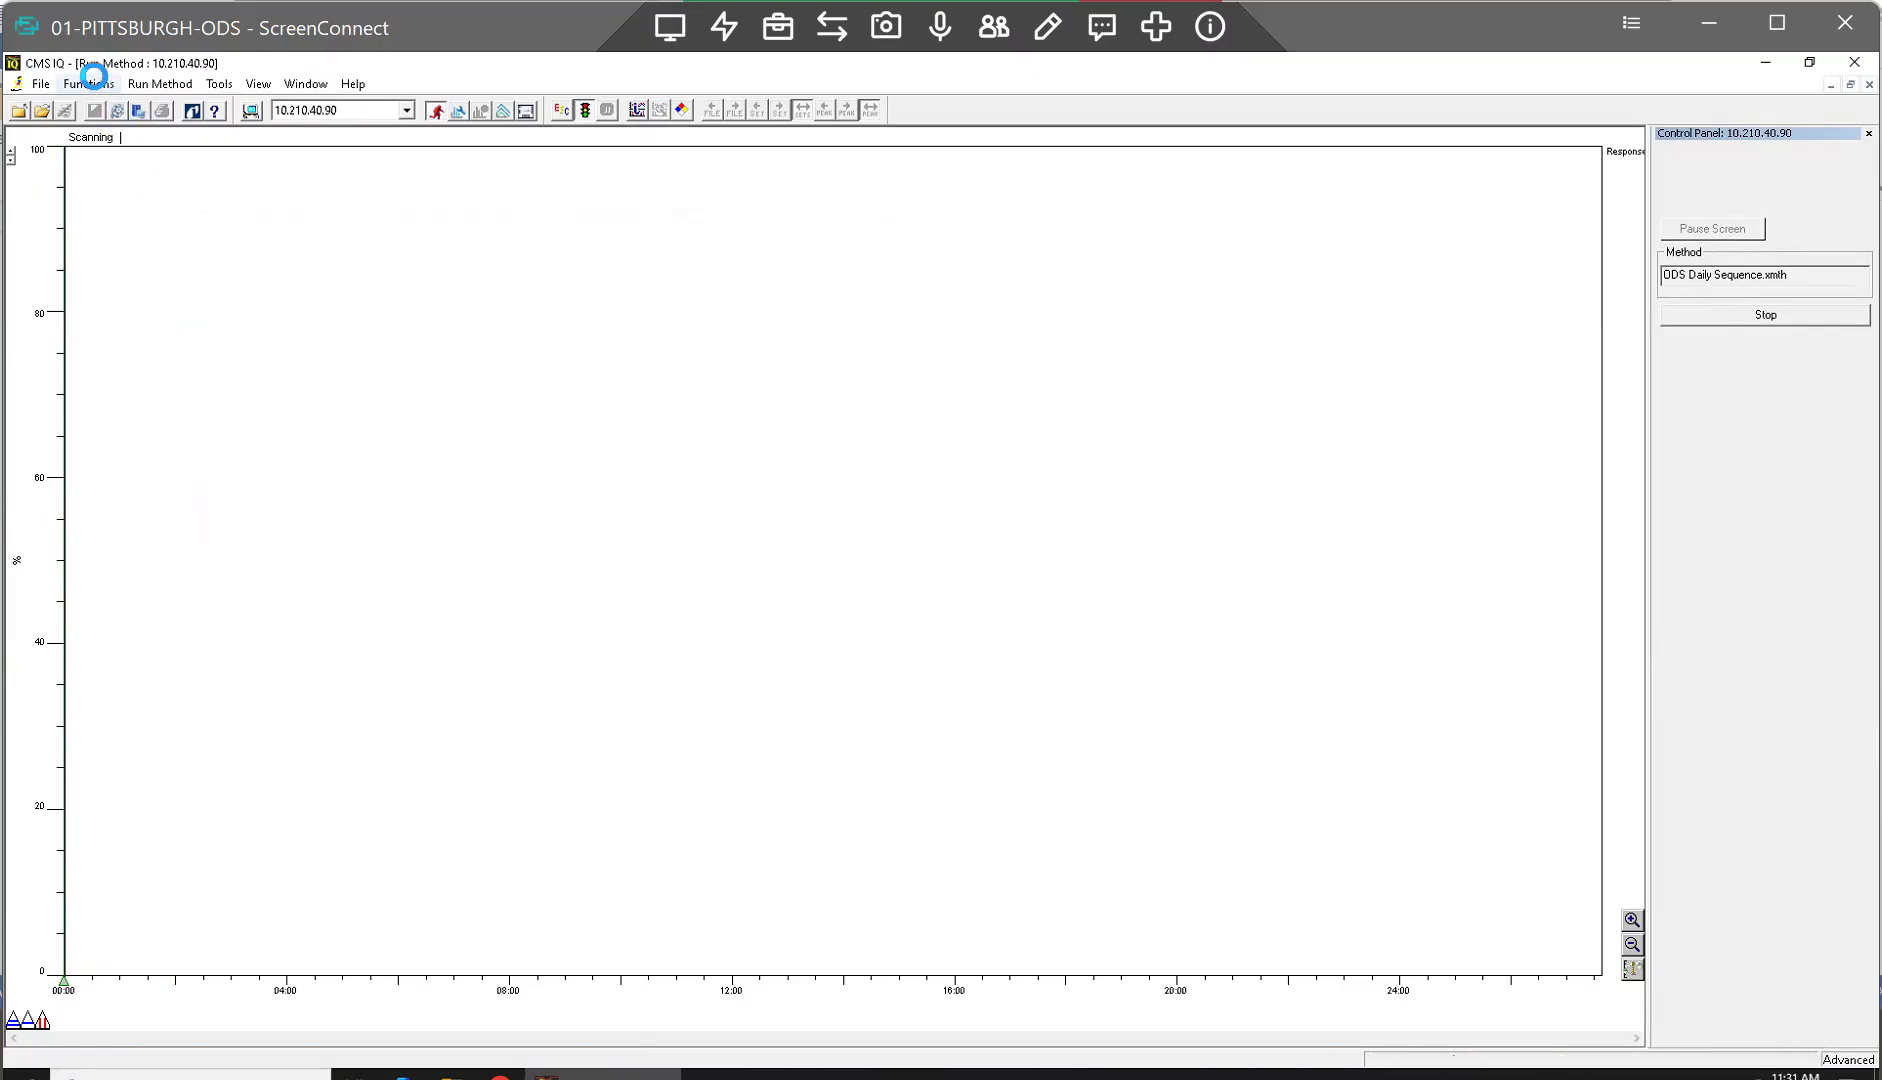
pyautogui.click(248, 84)
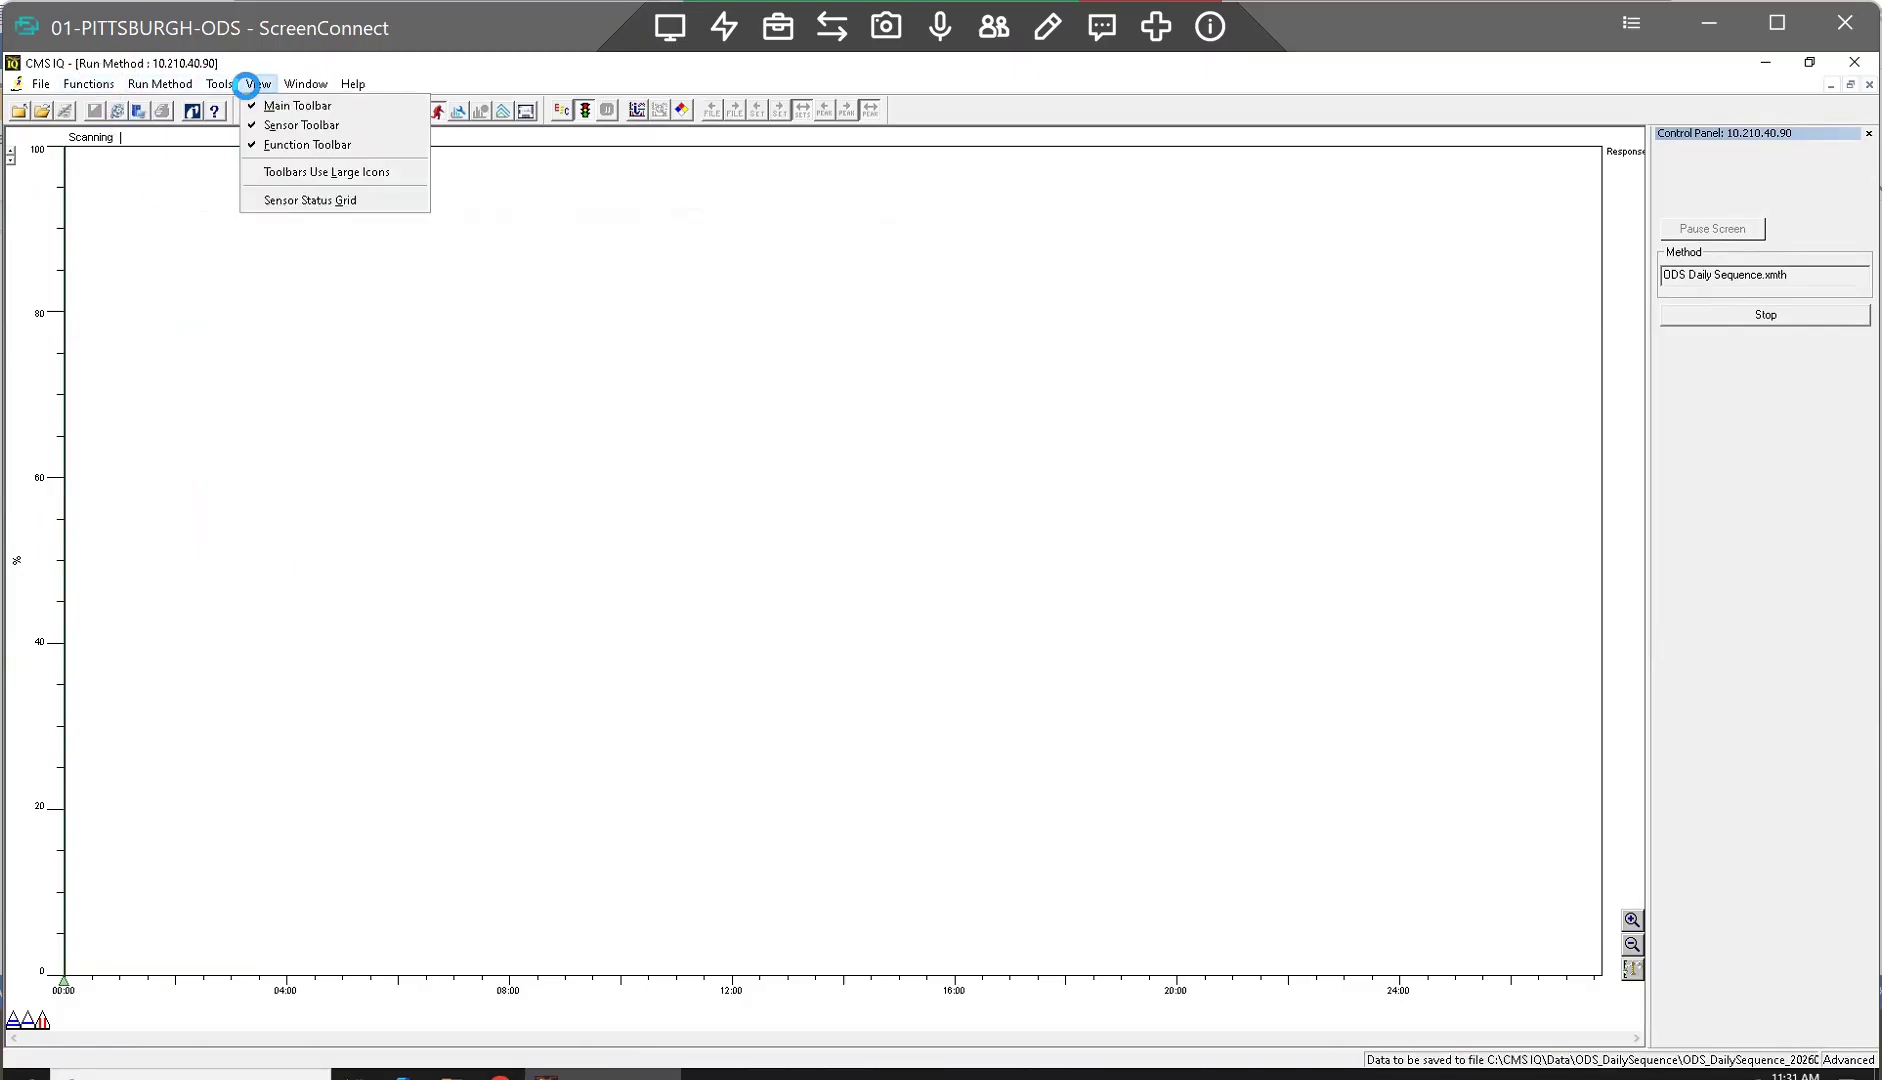
pyautogui.click(248, 84)
pyautogui.click(293, 84)
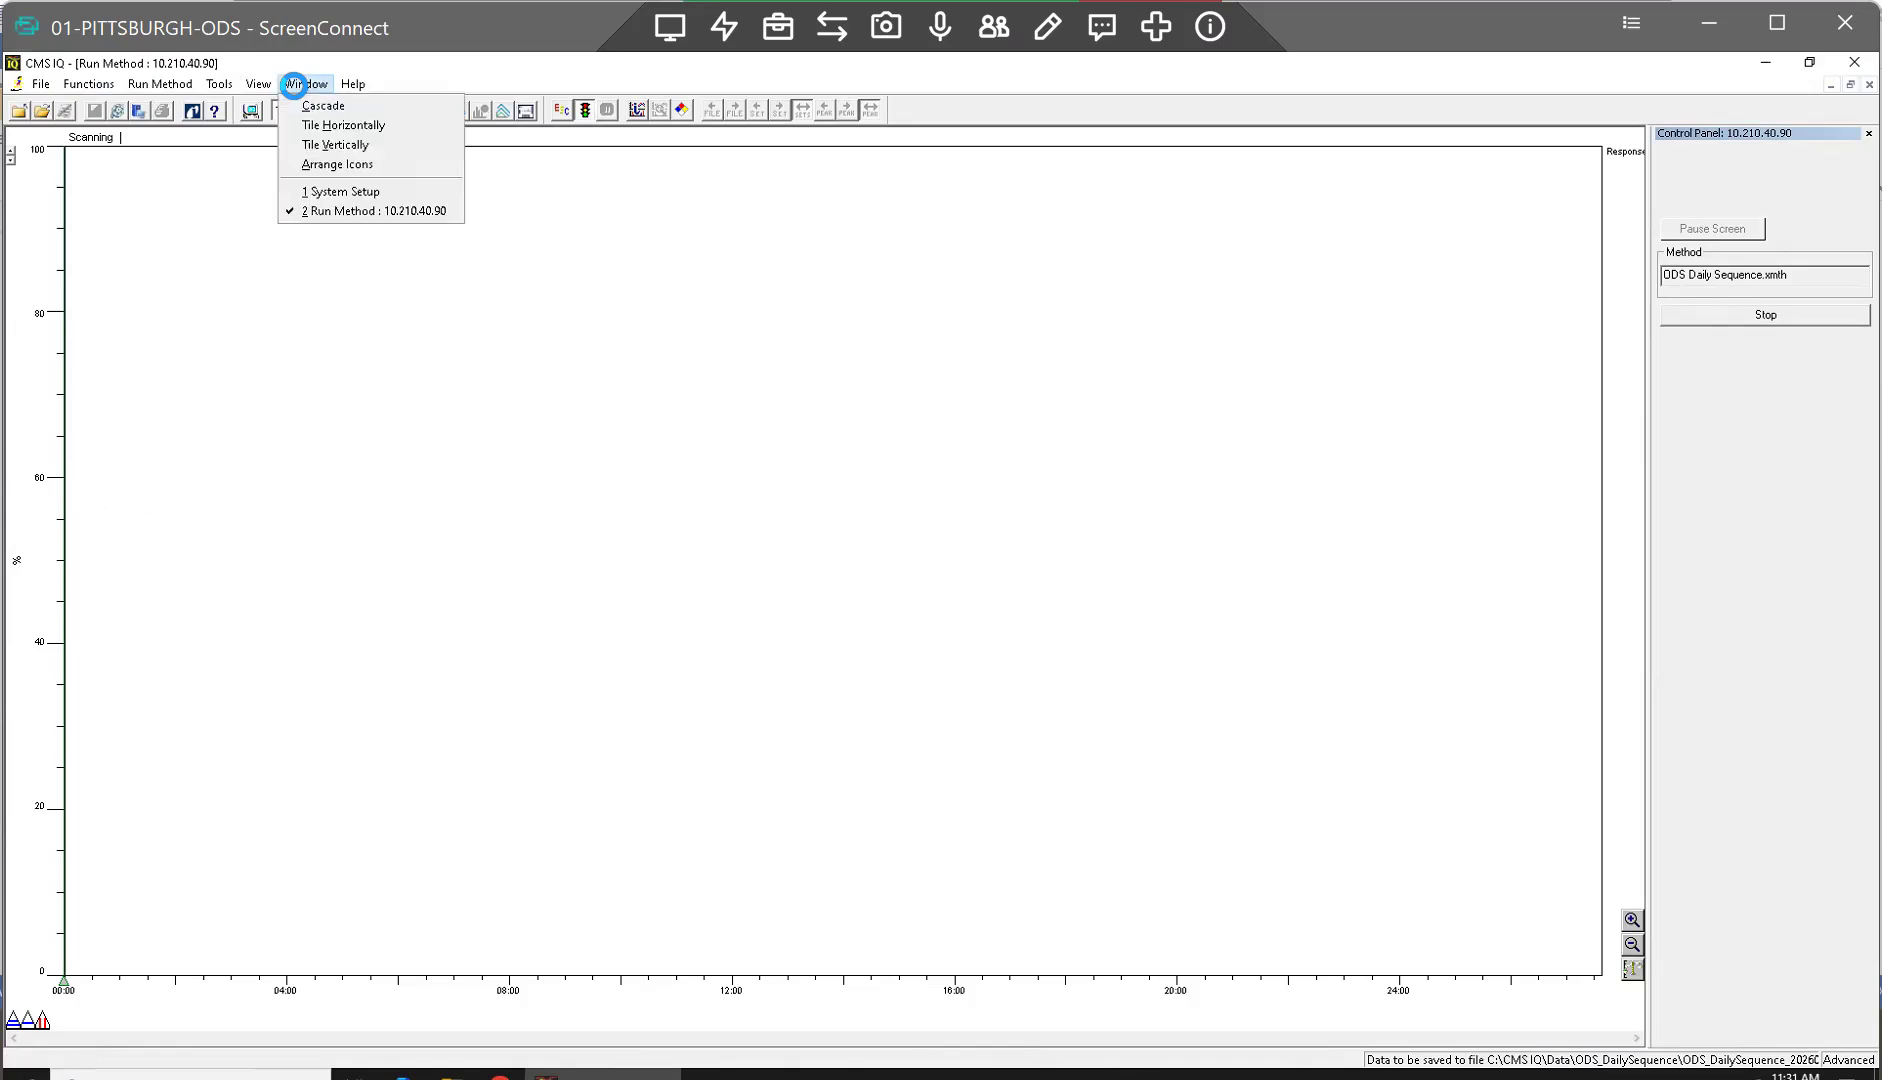
pyautogui.click(290, 84)
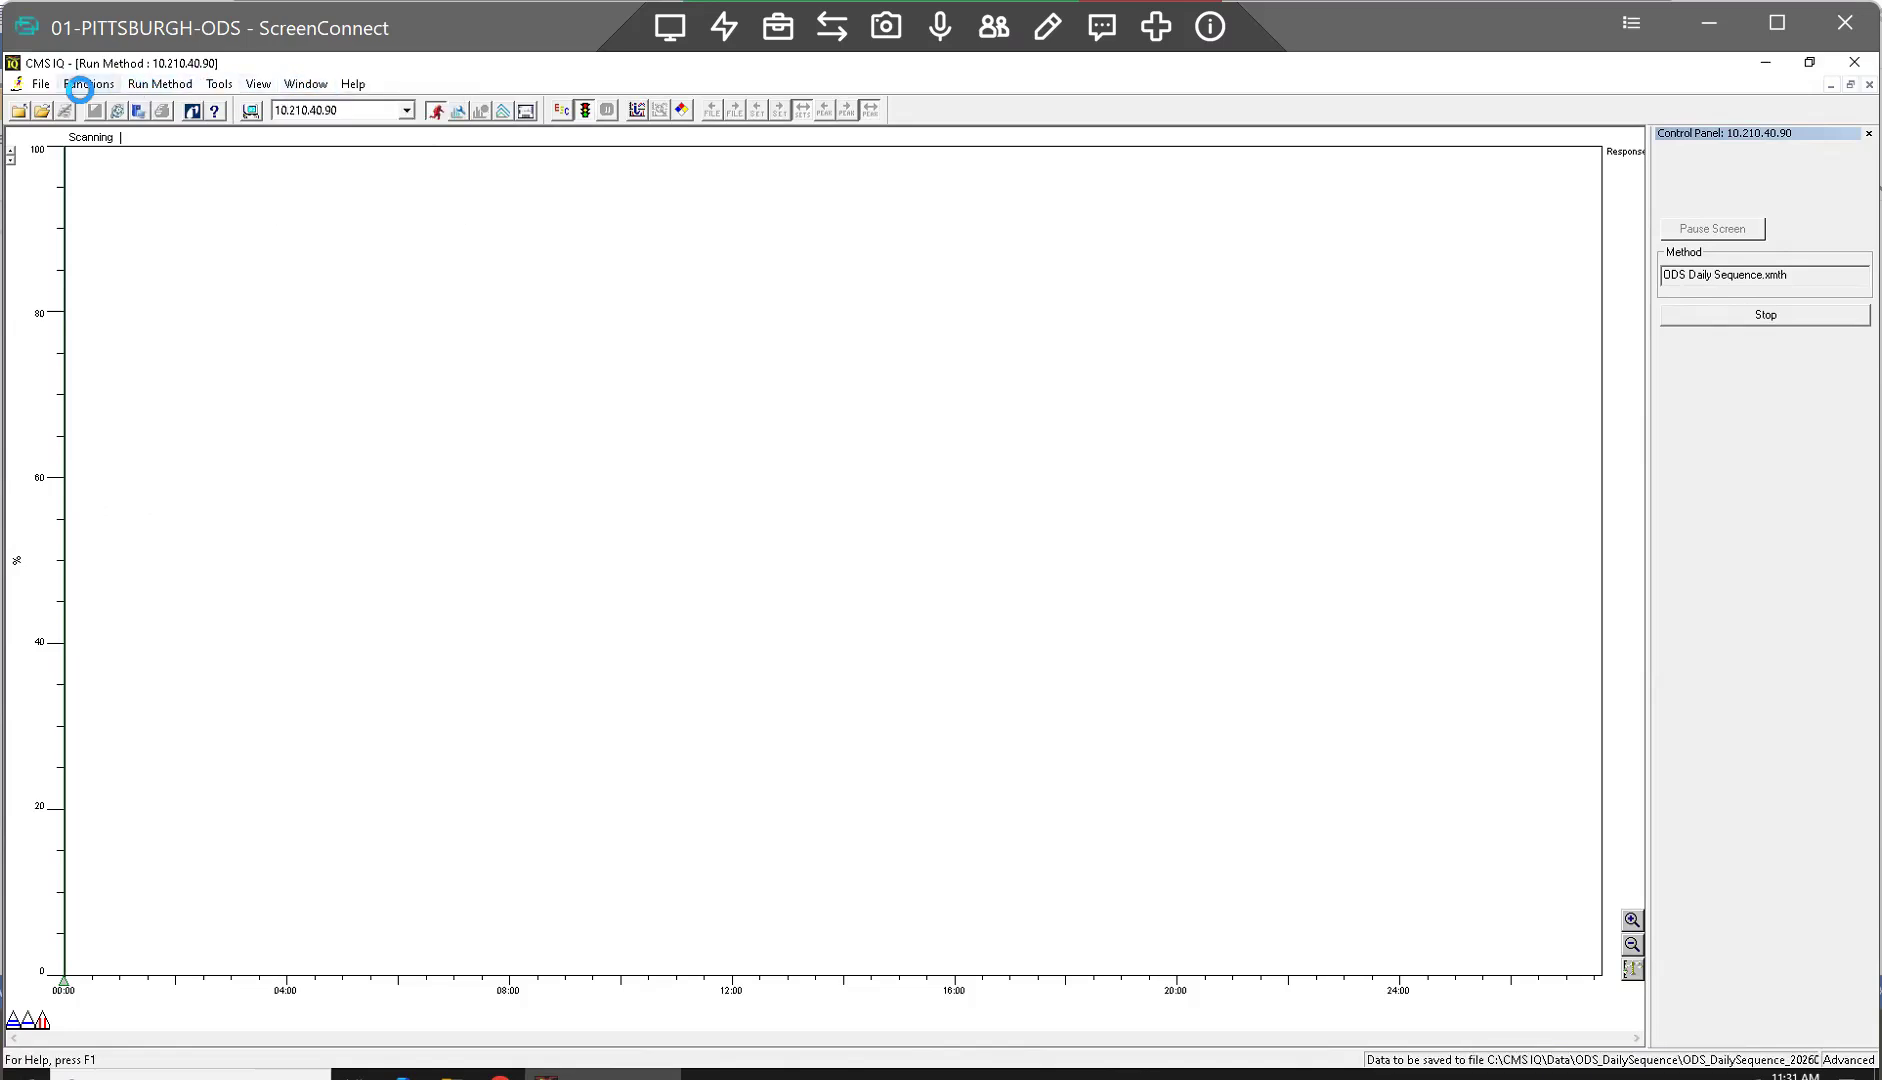
# Step: View the running method's inlet, scan and search settings, check the ORSANCO library's modified time, and close it without saving
pyautogui.click(148, 85)
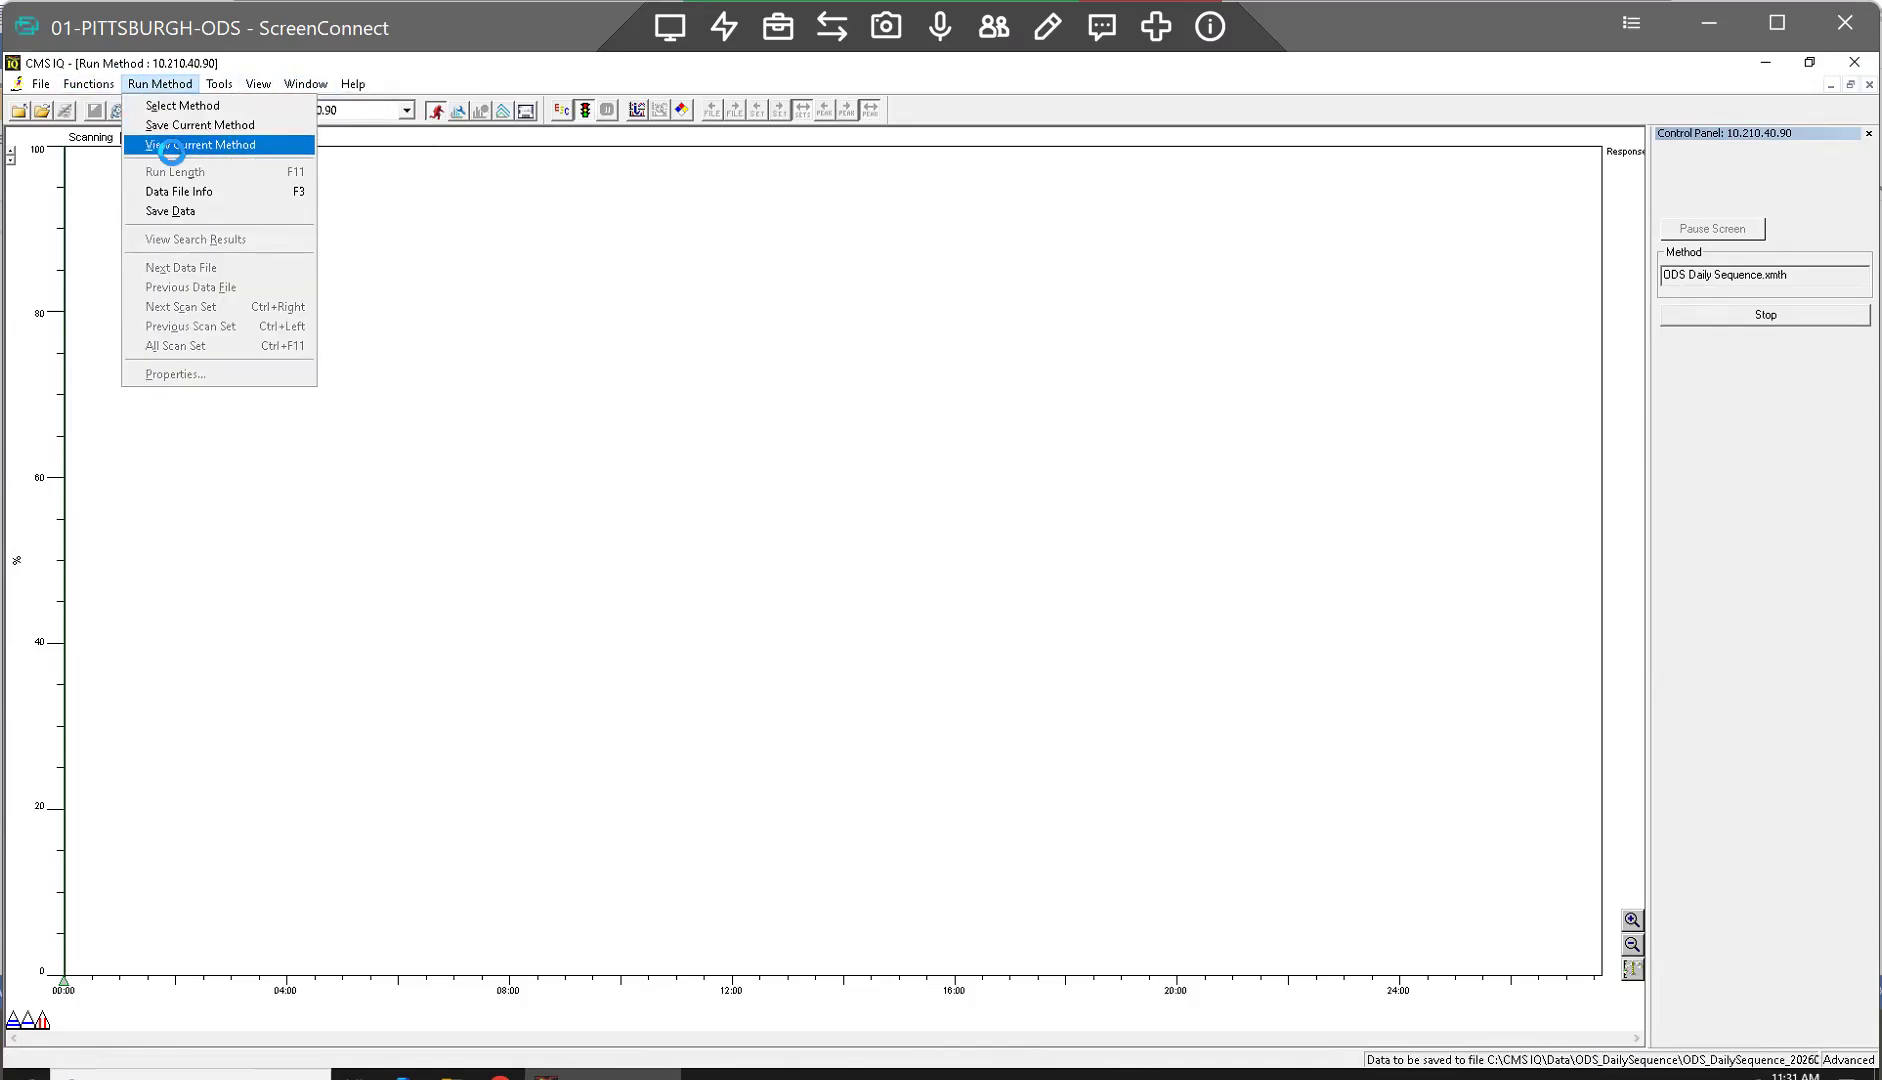
pyautogui.click(170, 145)
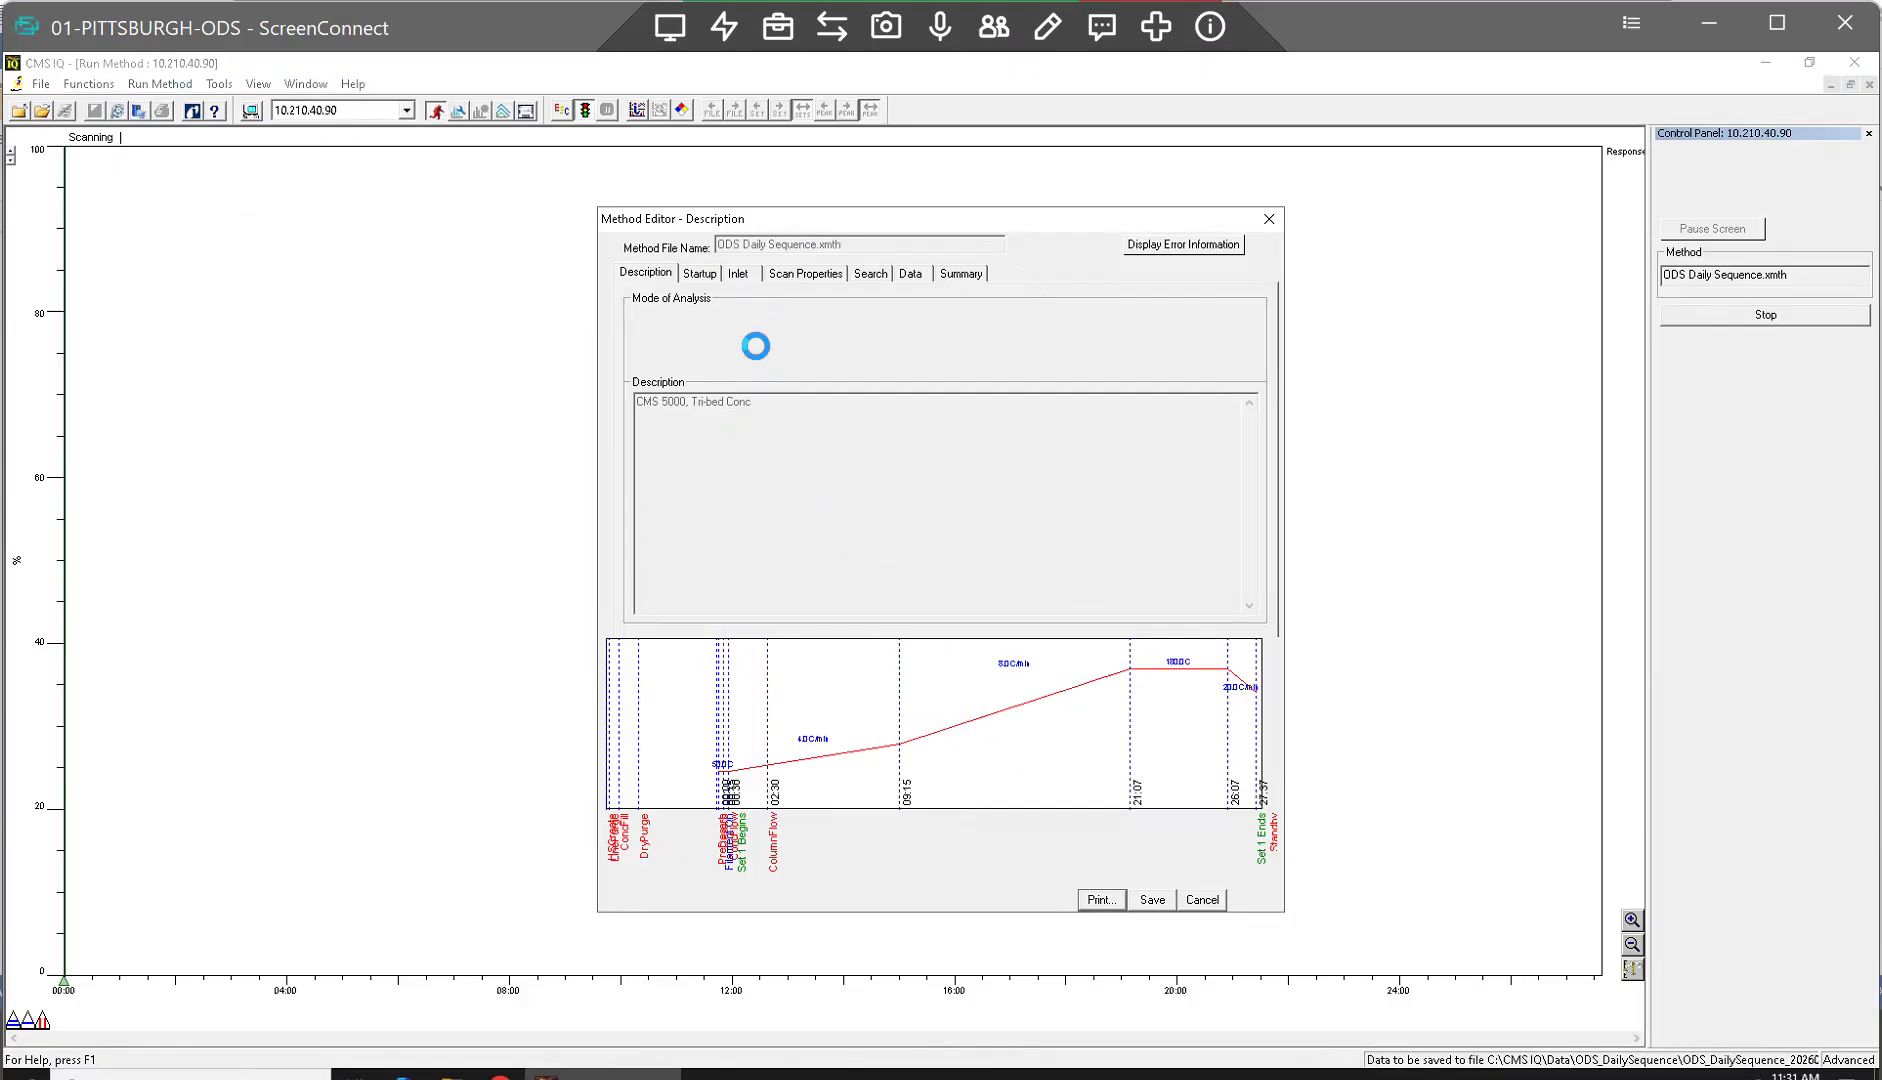
pyautogui.click(716, 272)
pyautogui.click(739, 273)
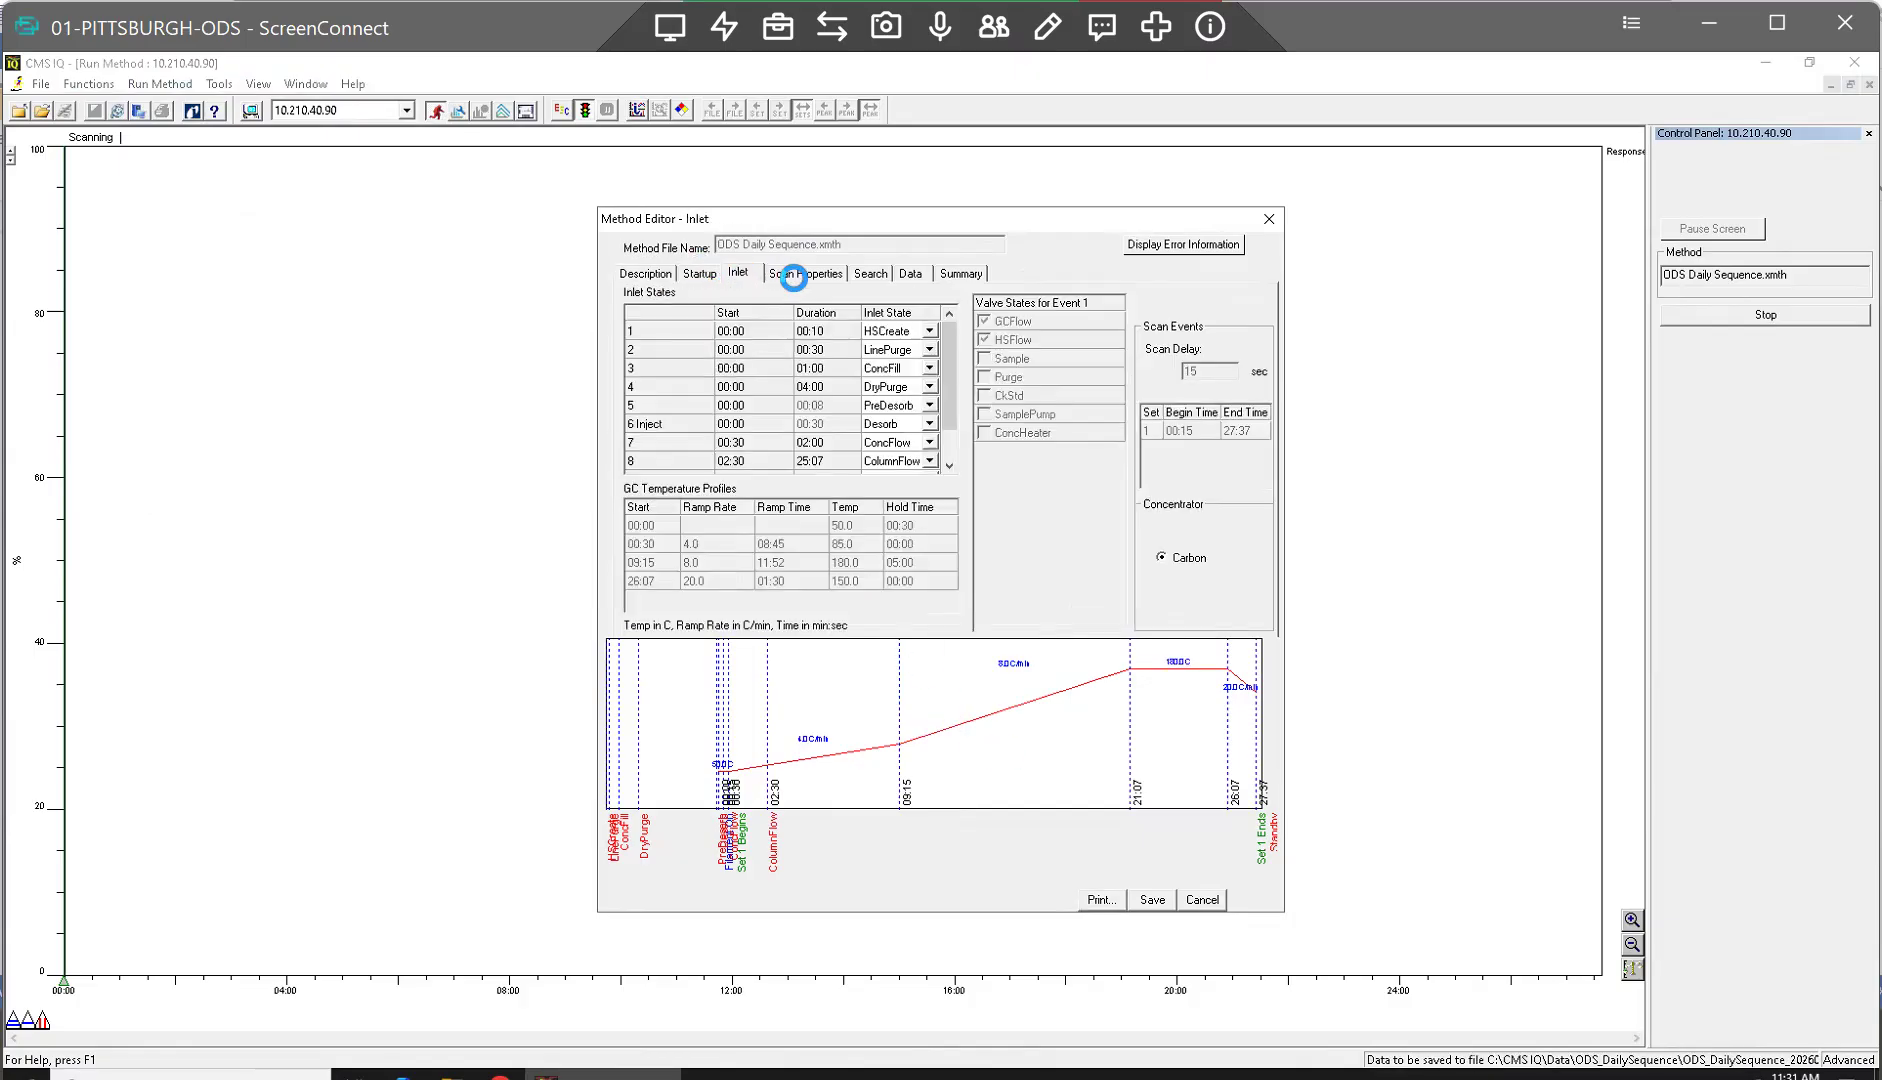
pyautogui.click(797, 275)
pyautogui.click(870, 272)
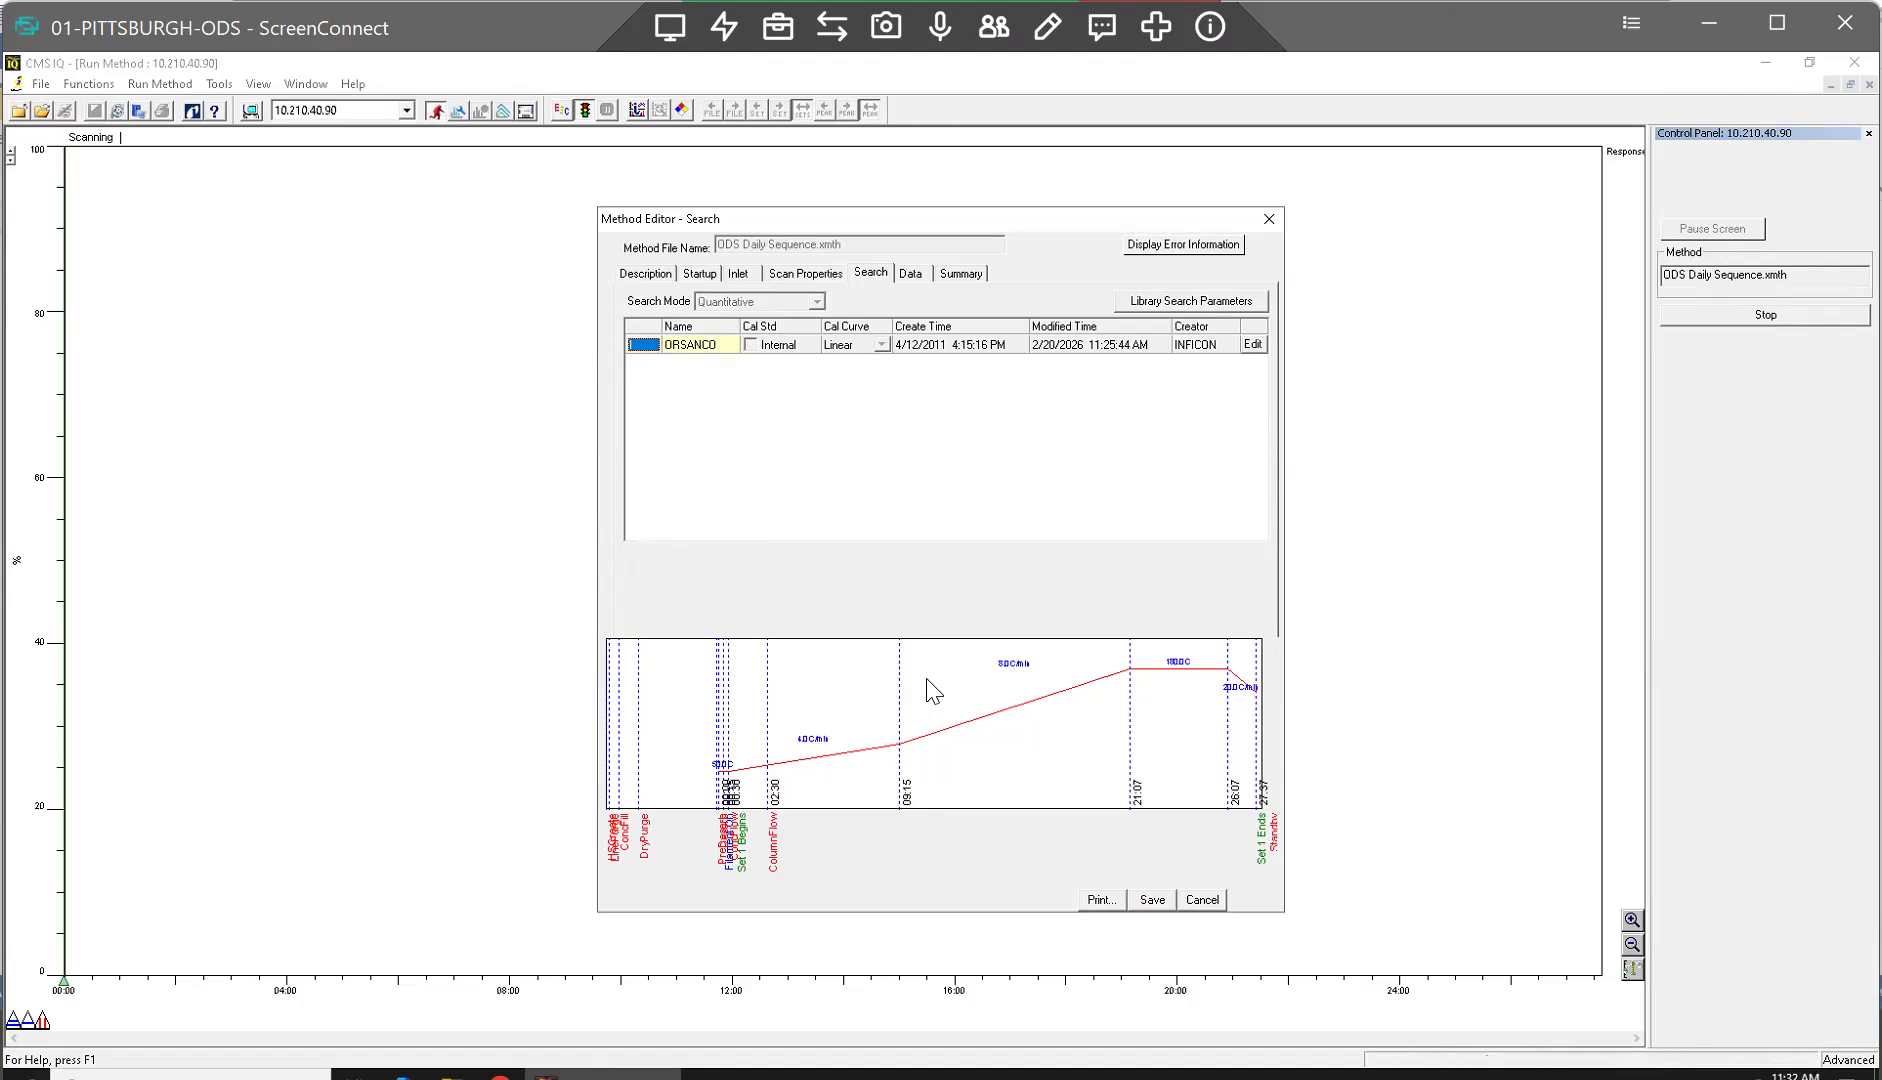
pyautogui.click(1215, 907)
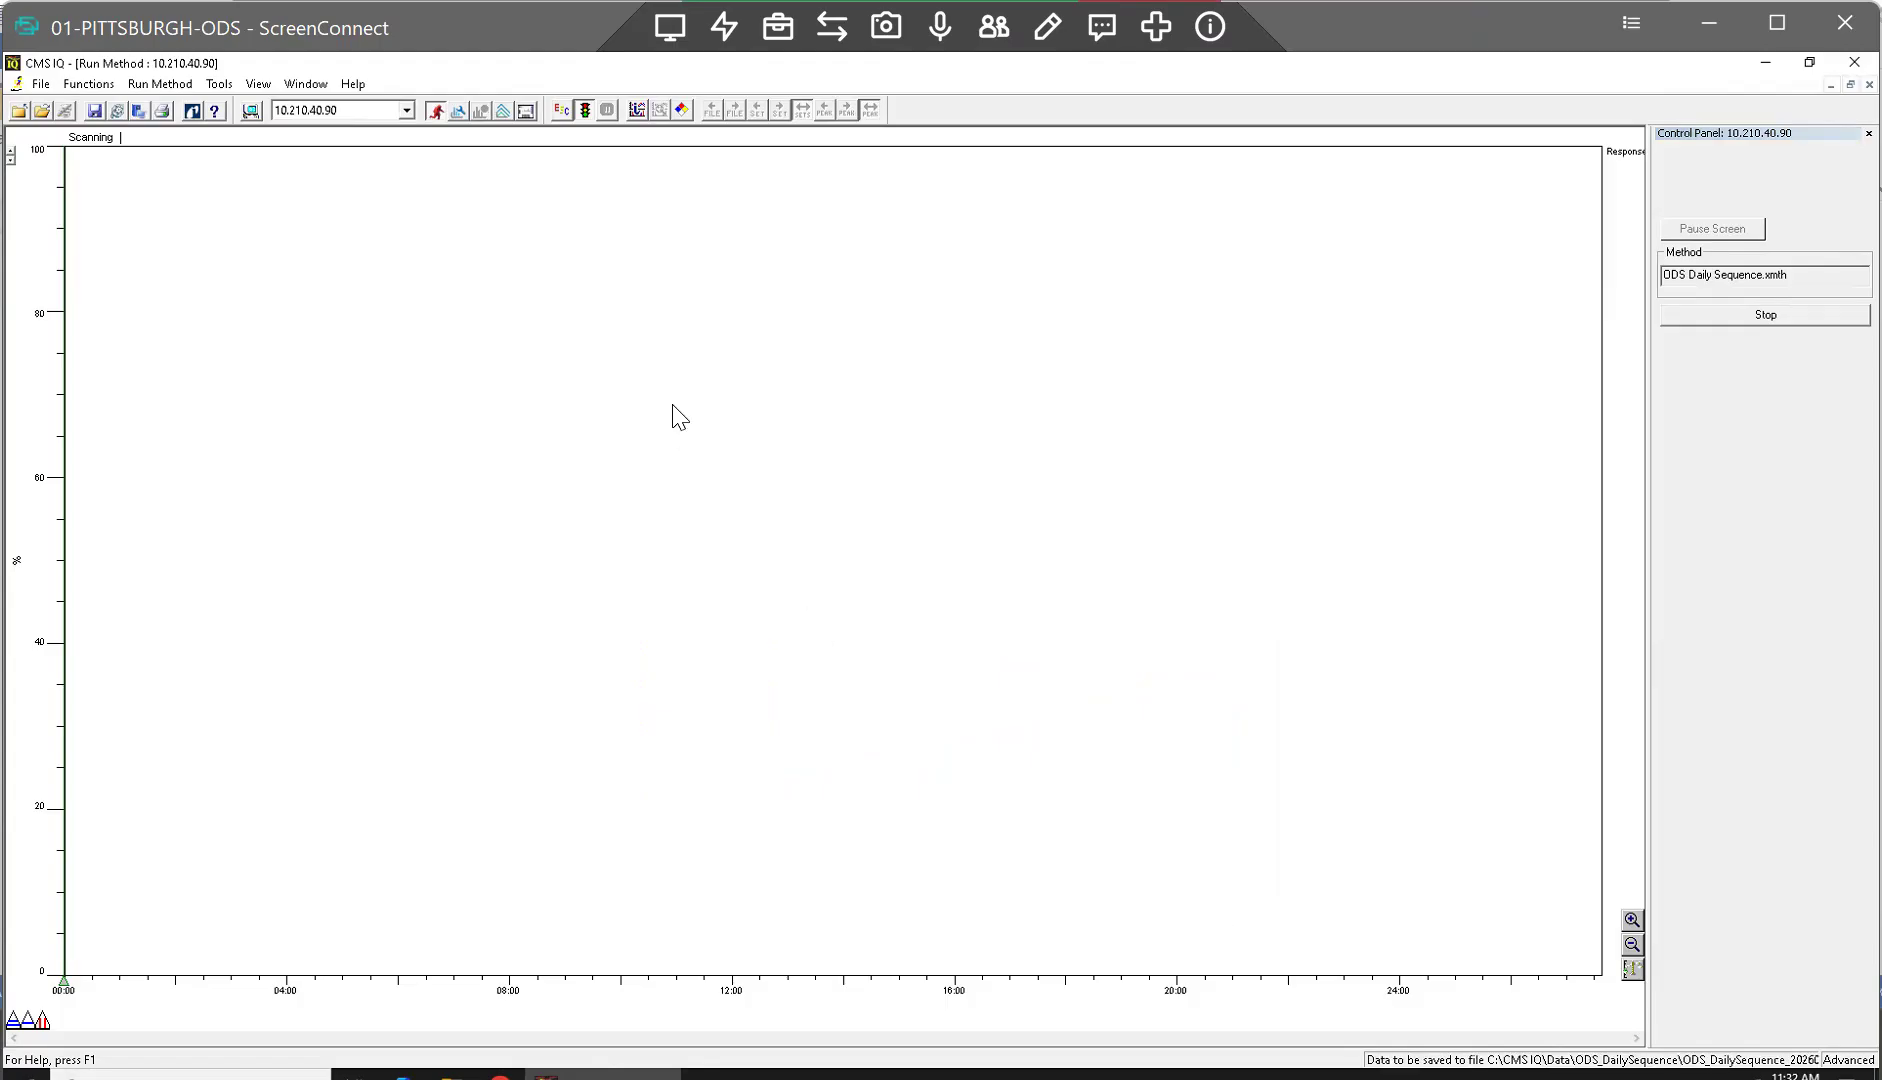
# Step: Open the data file ODS_DailySequence_20260220_00003.hps from the CMS5000's ODS_DailySequence folder
pyautogui.click(116, 113)
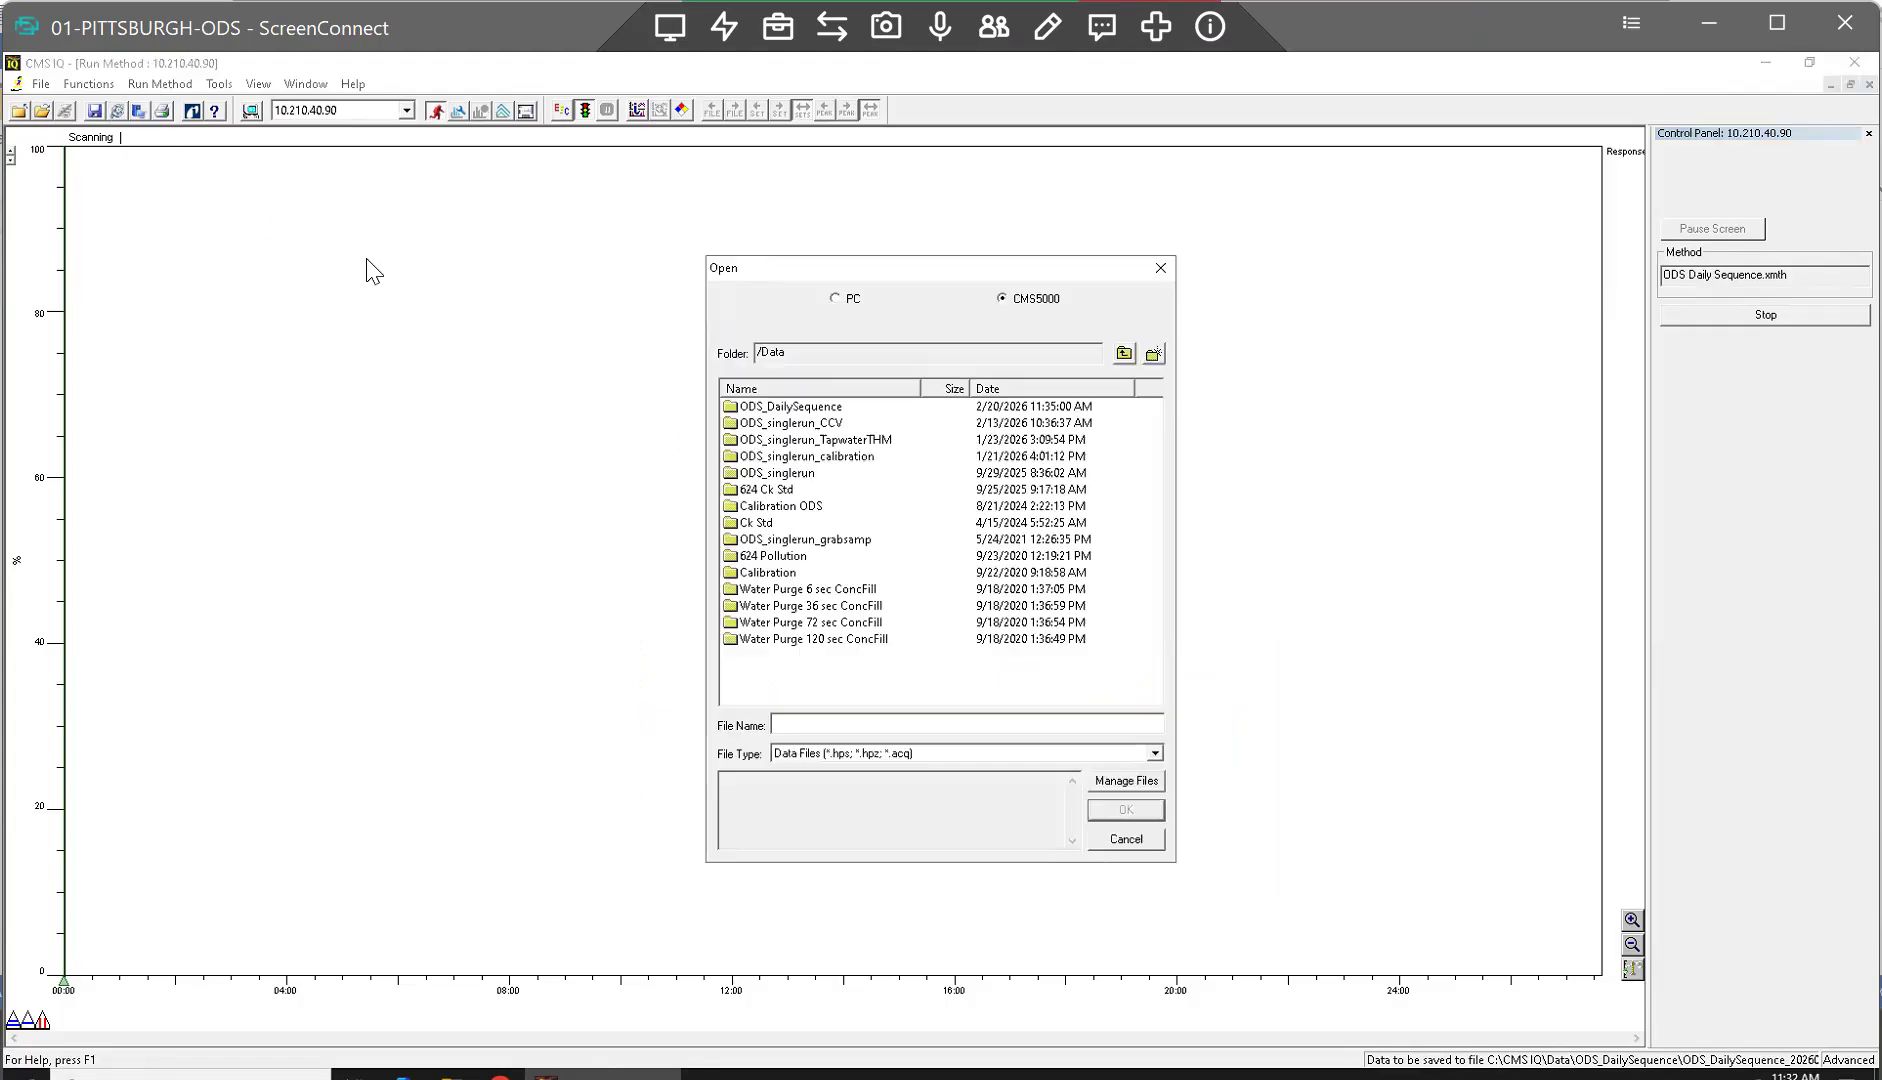
pyautogui.doubleClick(815, 406)
pyautogui.doubleClick(833, 423)
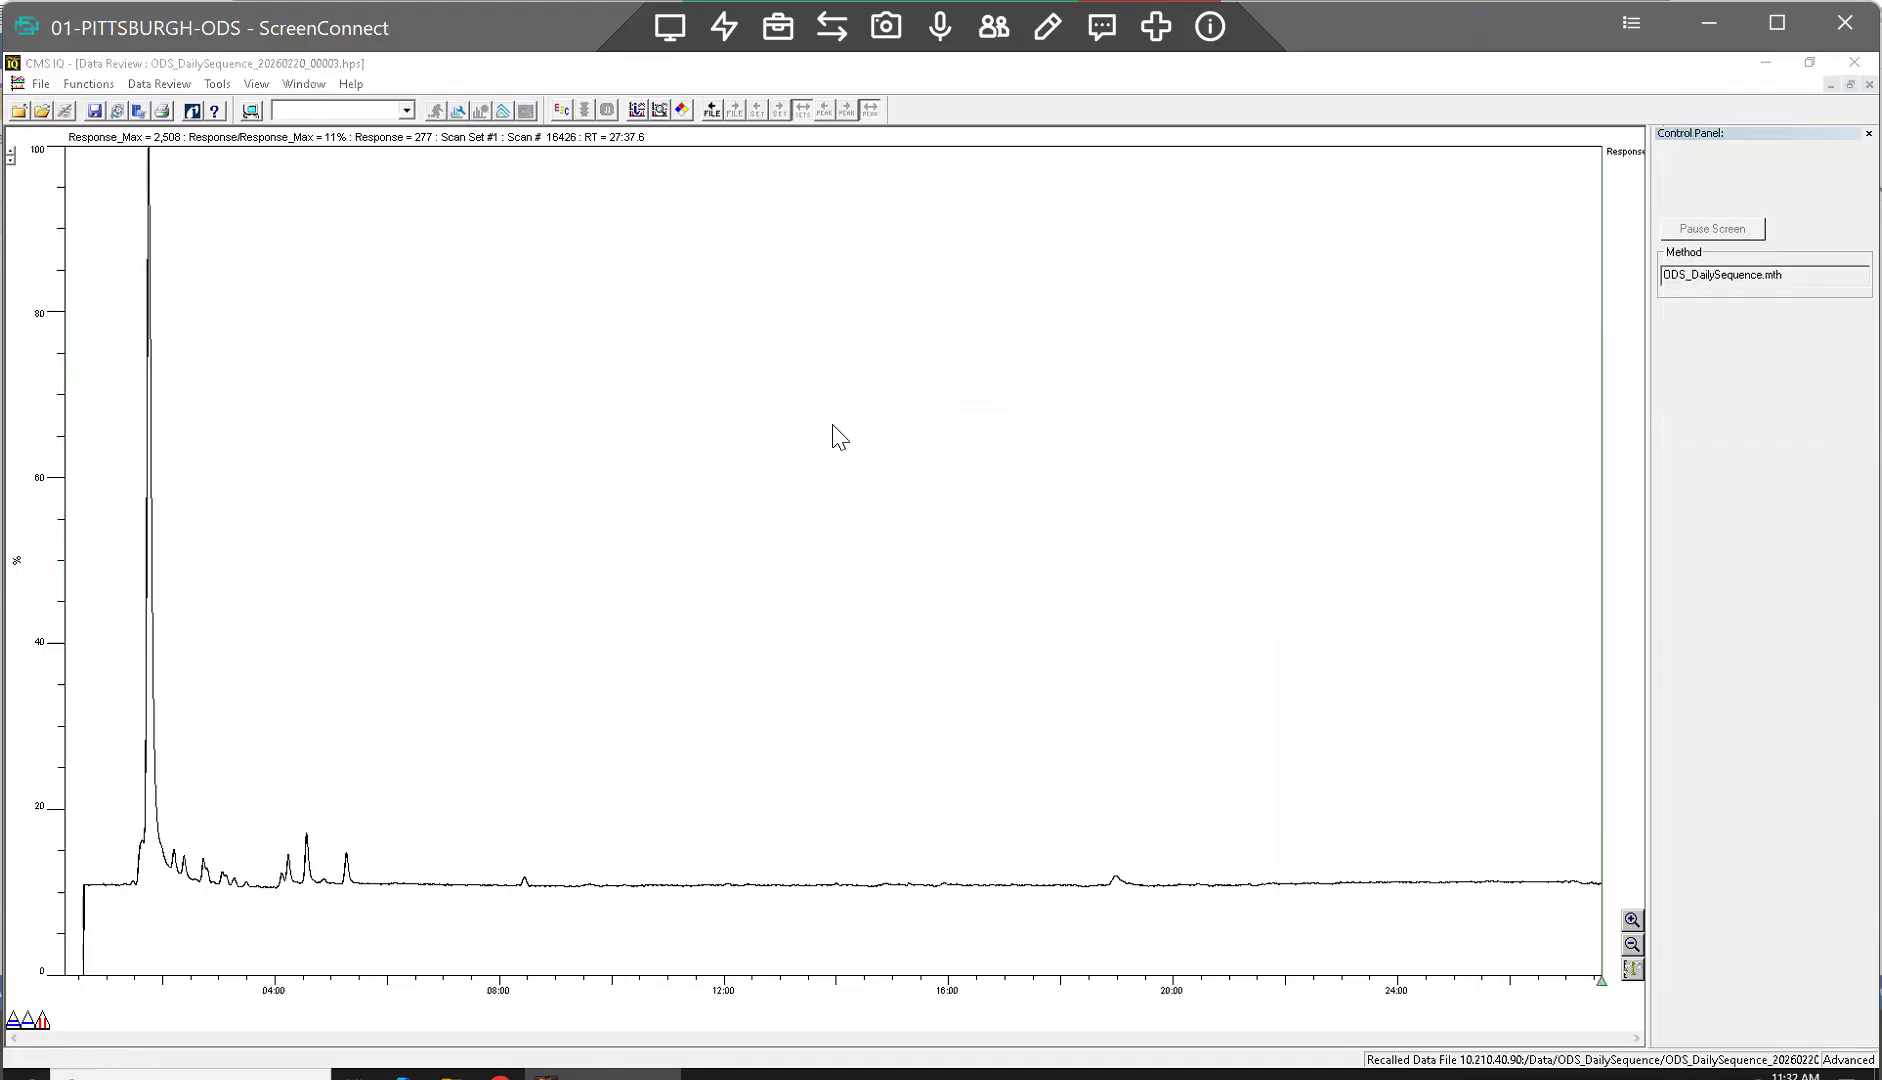
# Step: Examine the data file's summary and quantitative search reports for the target compounds, and close the reports and the data file
pyautogui.click(659, 110)
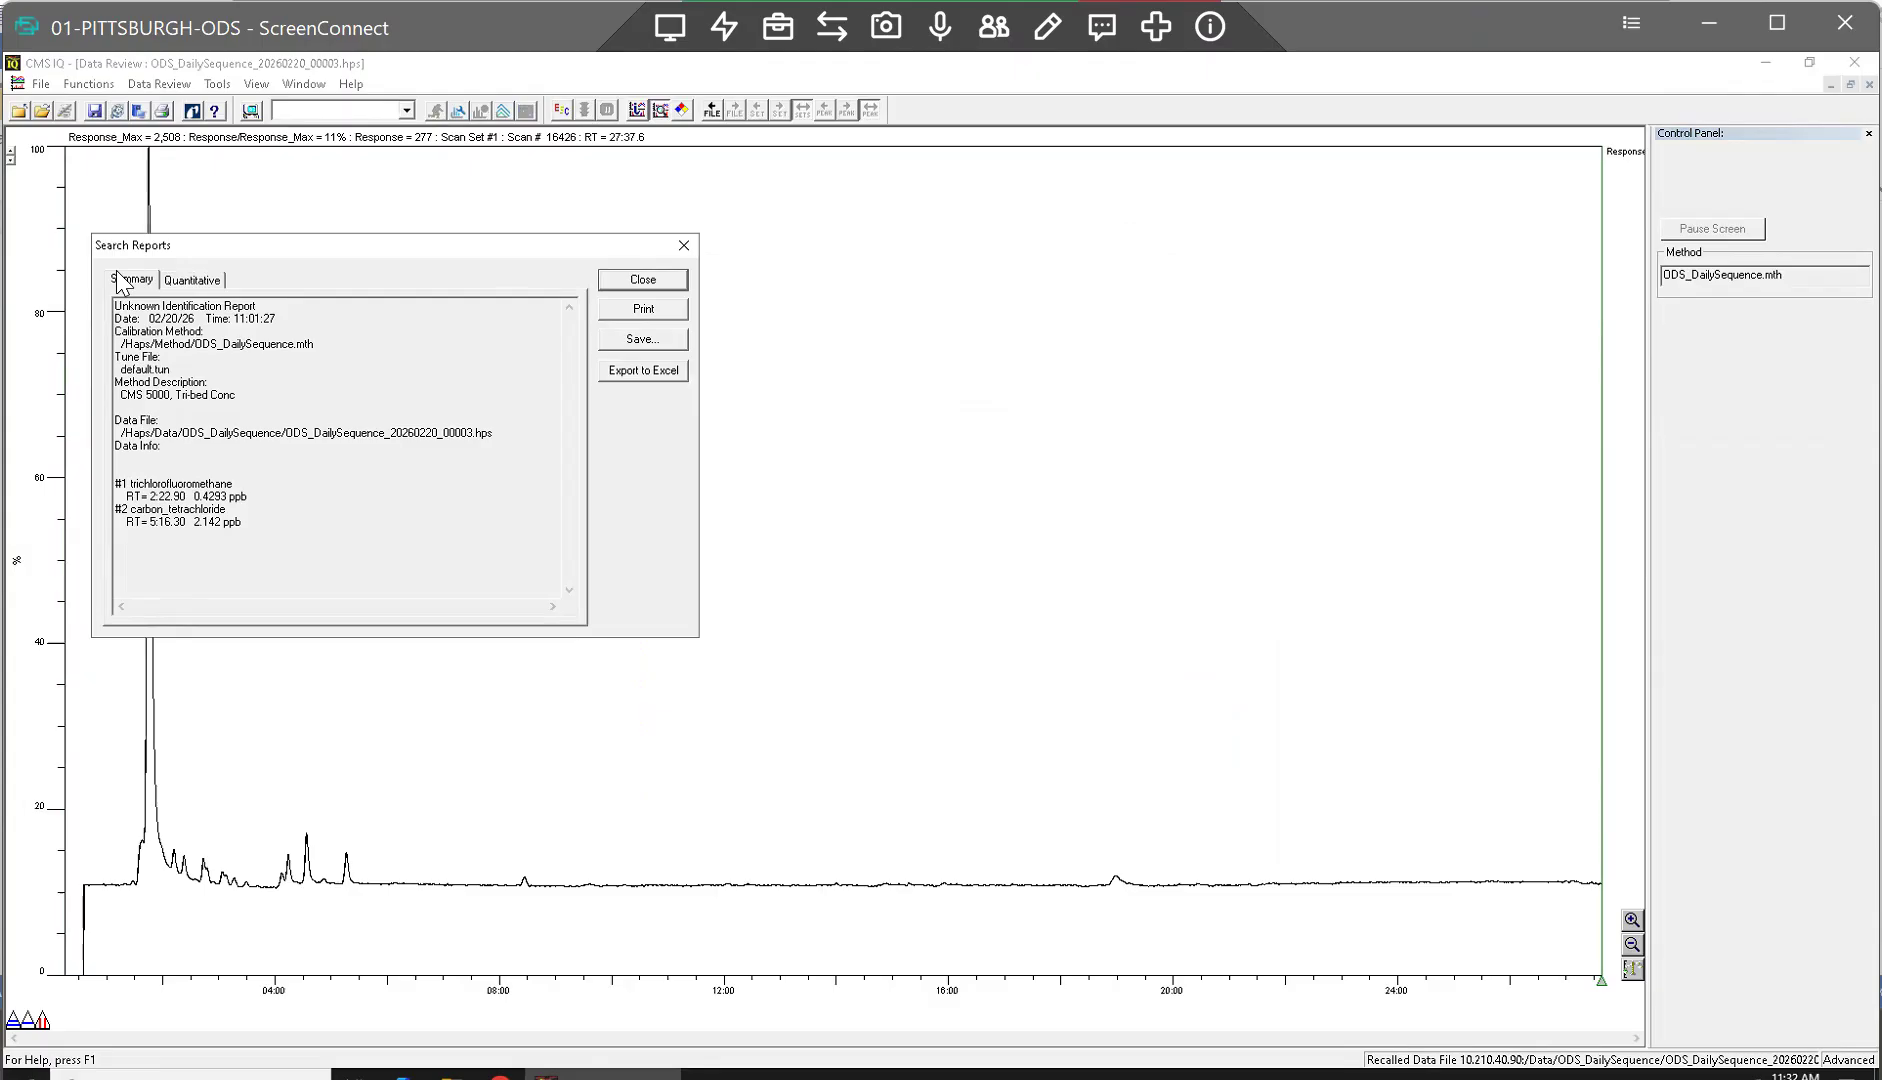
pyautogui.click(184, 282)
pyautogui.moveTo(513, 239); pyautogui.dragTo(768, 188)
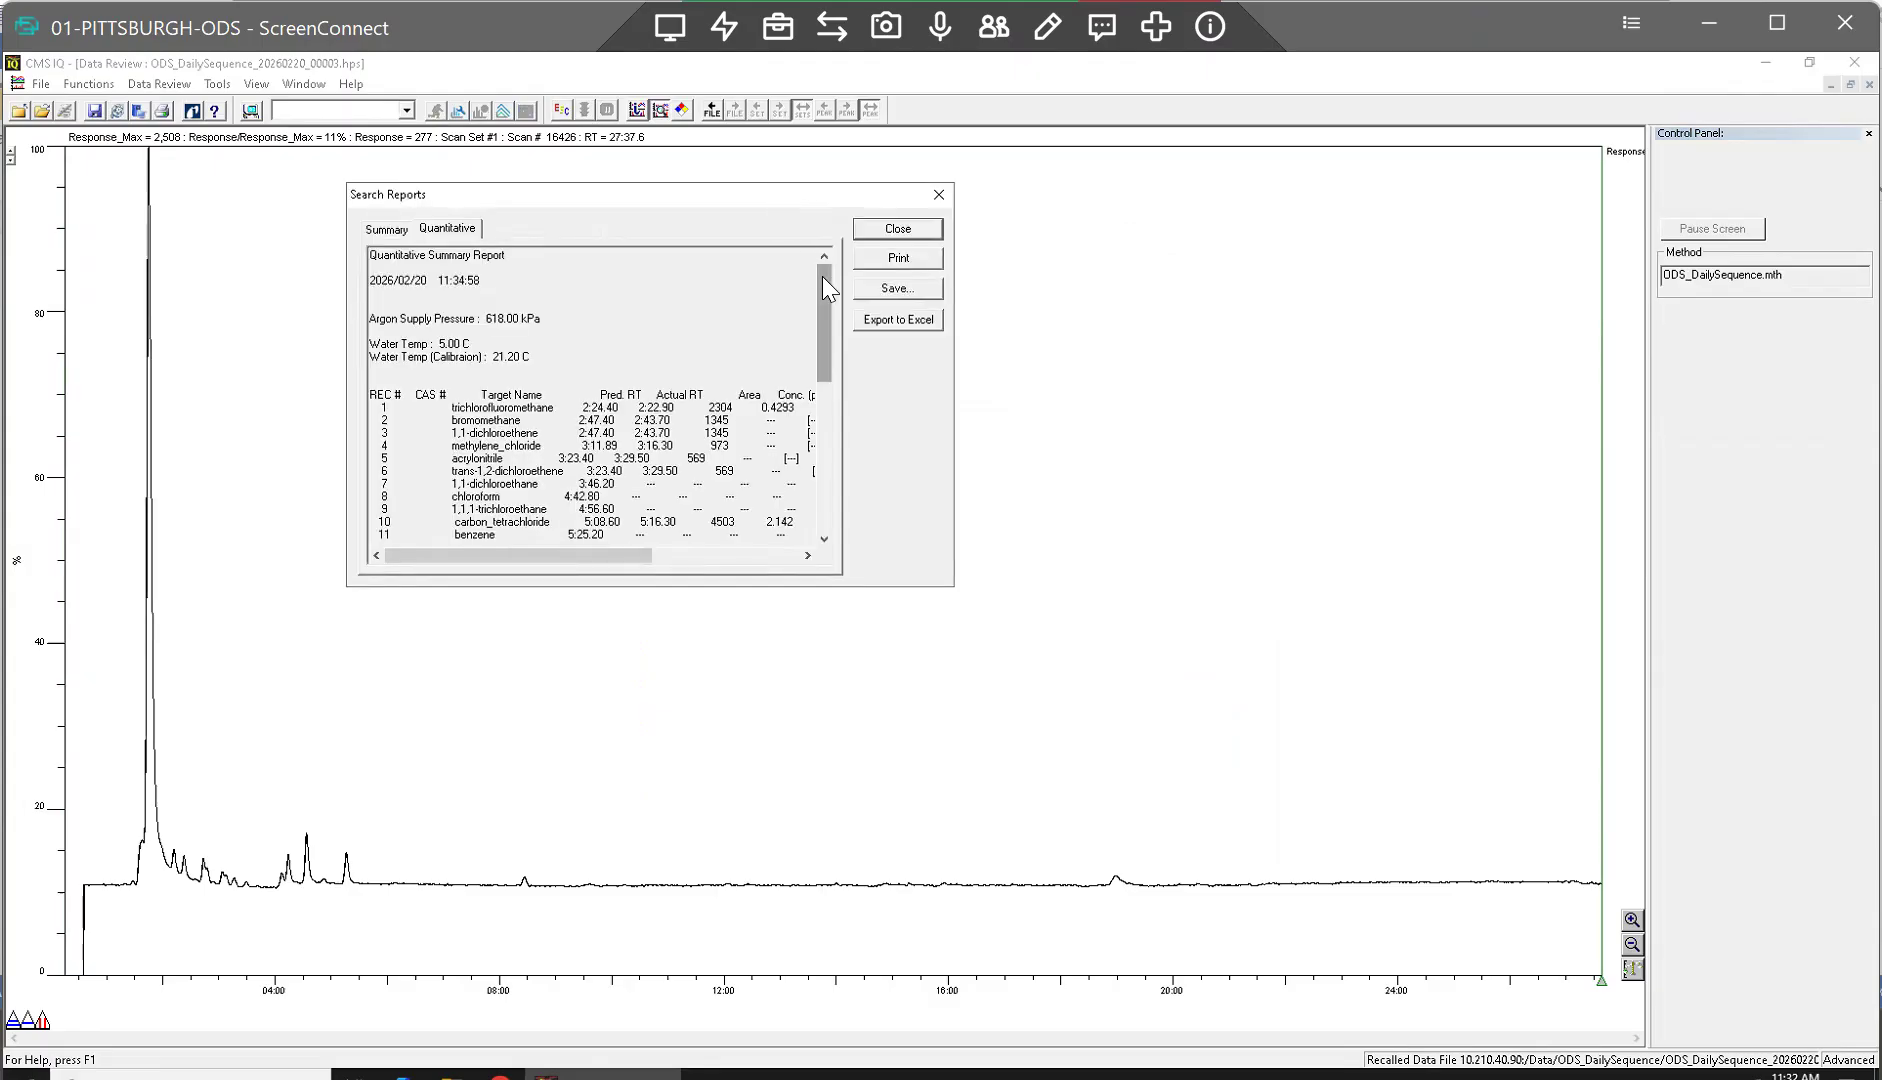
pyautogui.moveTo(605, 403)
pyautogui.mouseDown()
pyautogui.moveTo(609, 442)
pyautogui.moveTo(616, 408)
pyautogui.mouseUp()
pyautogui.click(609, 443)
pyautogui.click(581, 409)
pyautogui.click(880, 235)
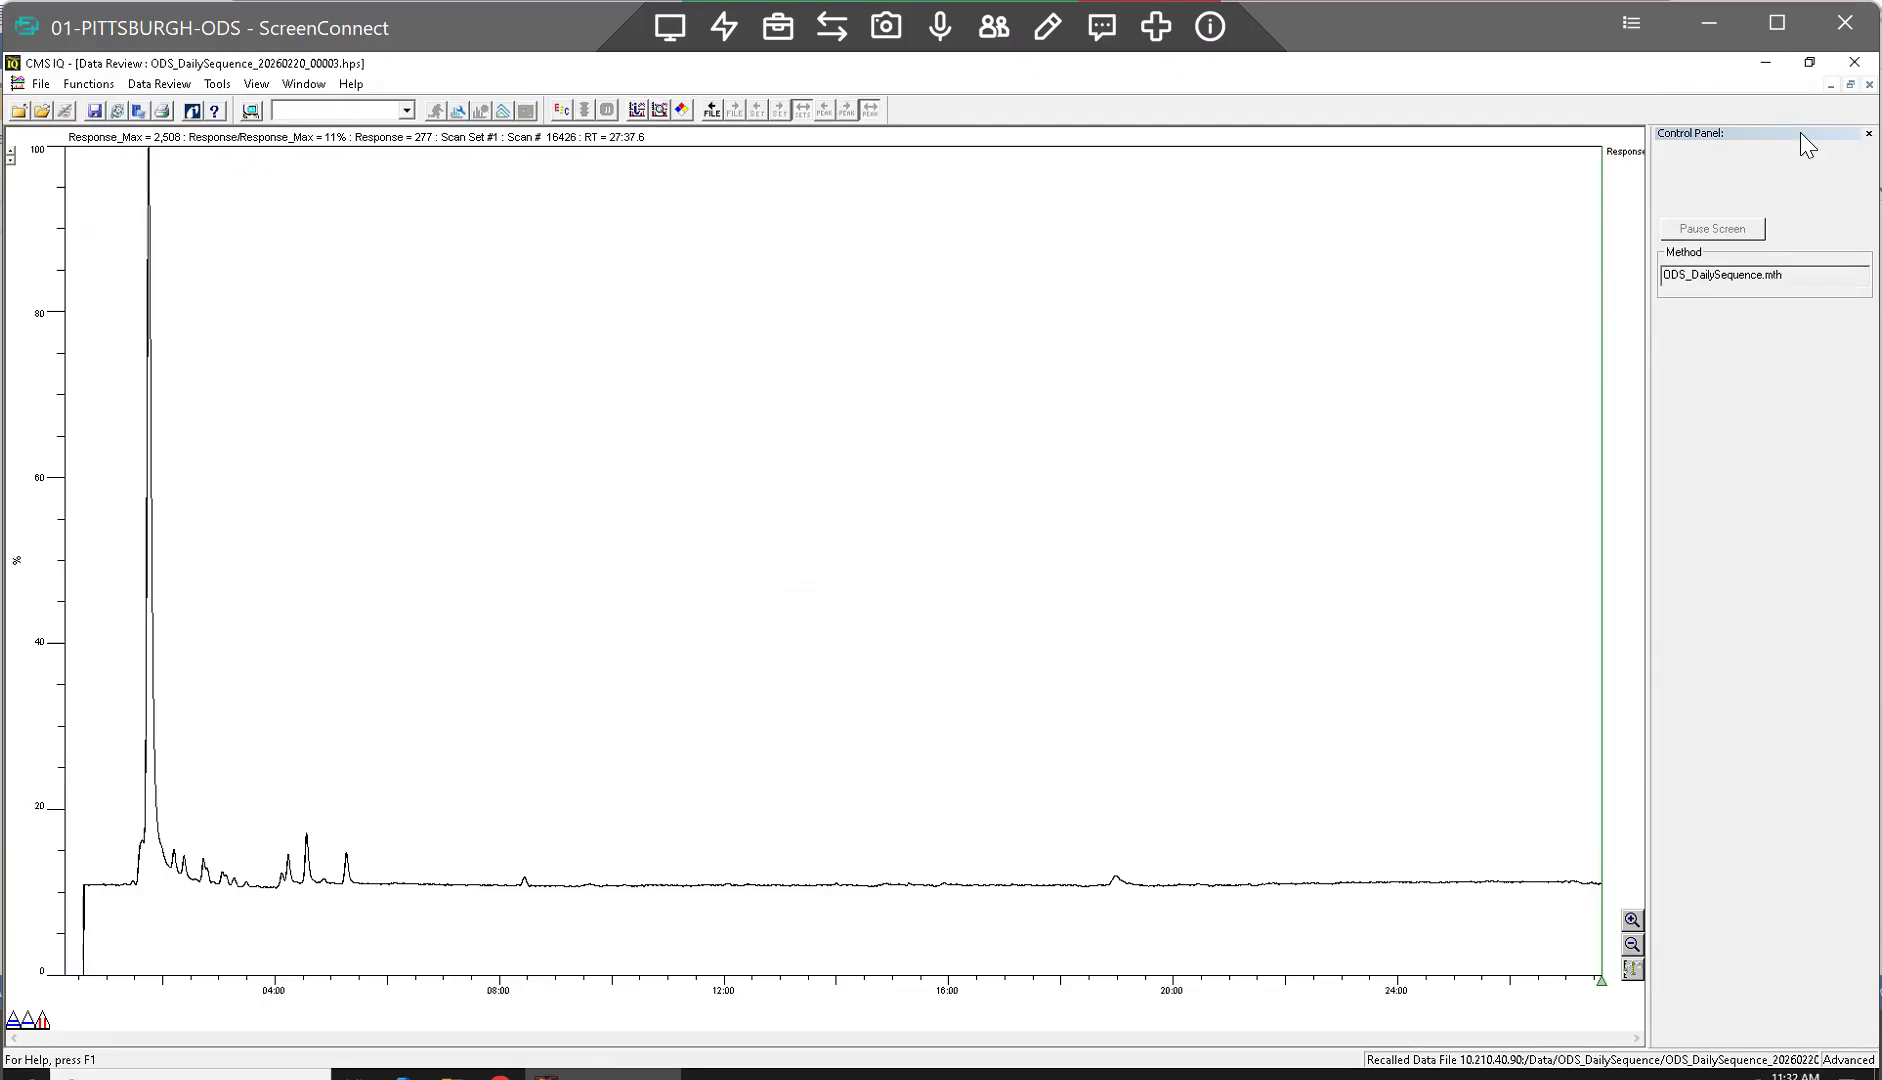
pyautogui.click(1869, 85)
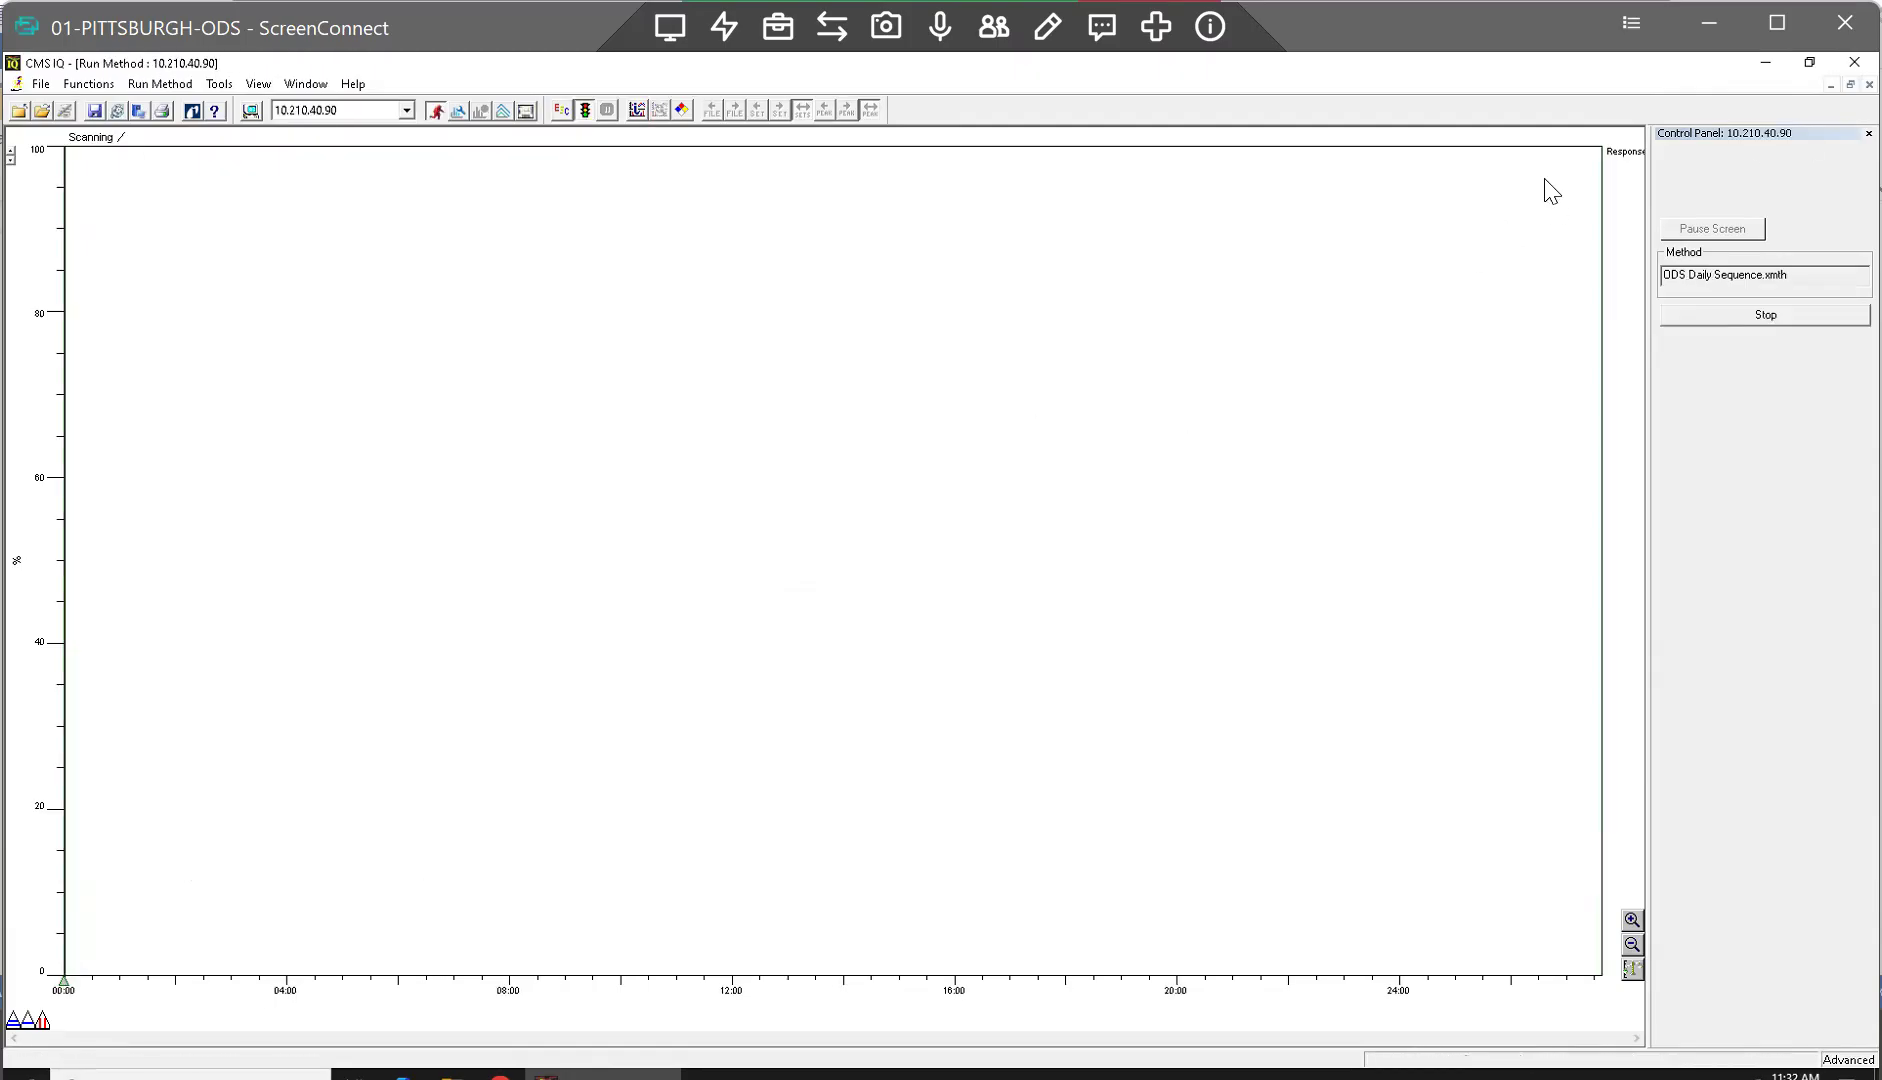